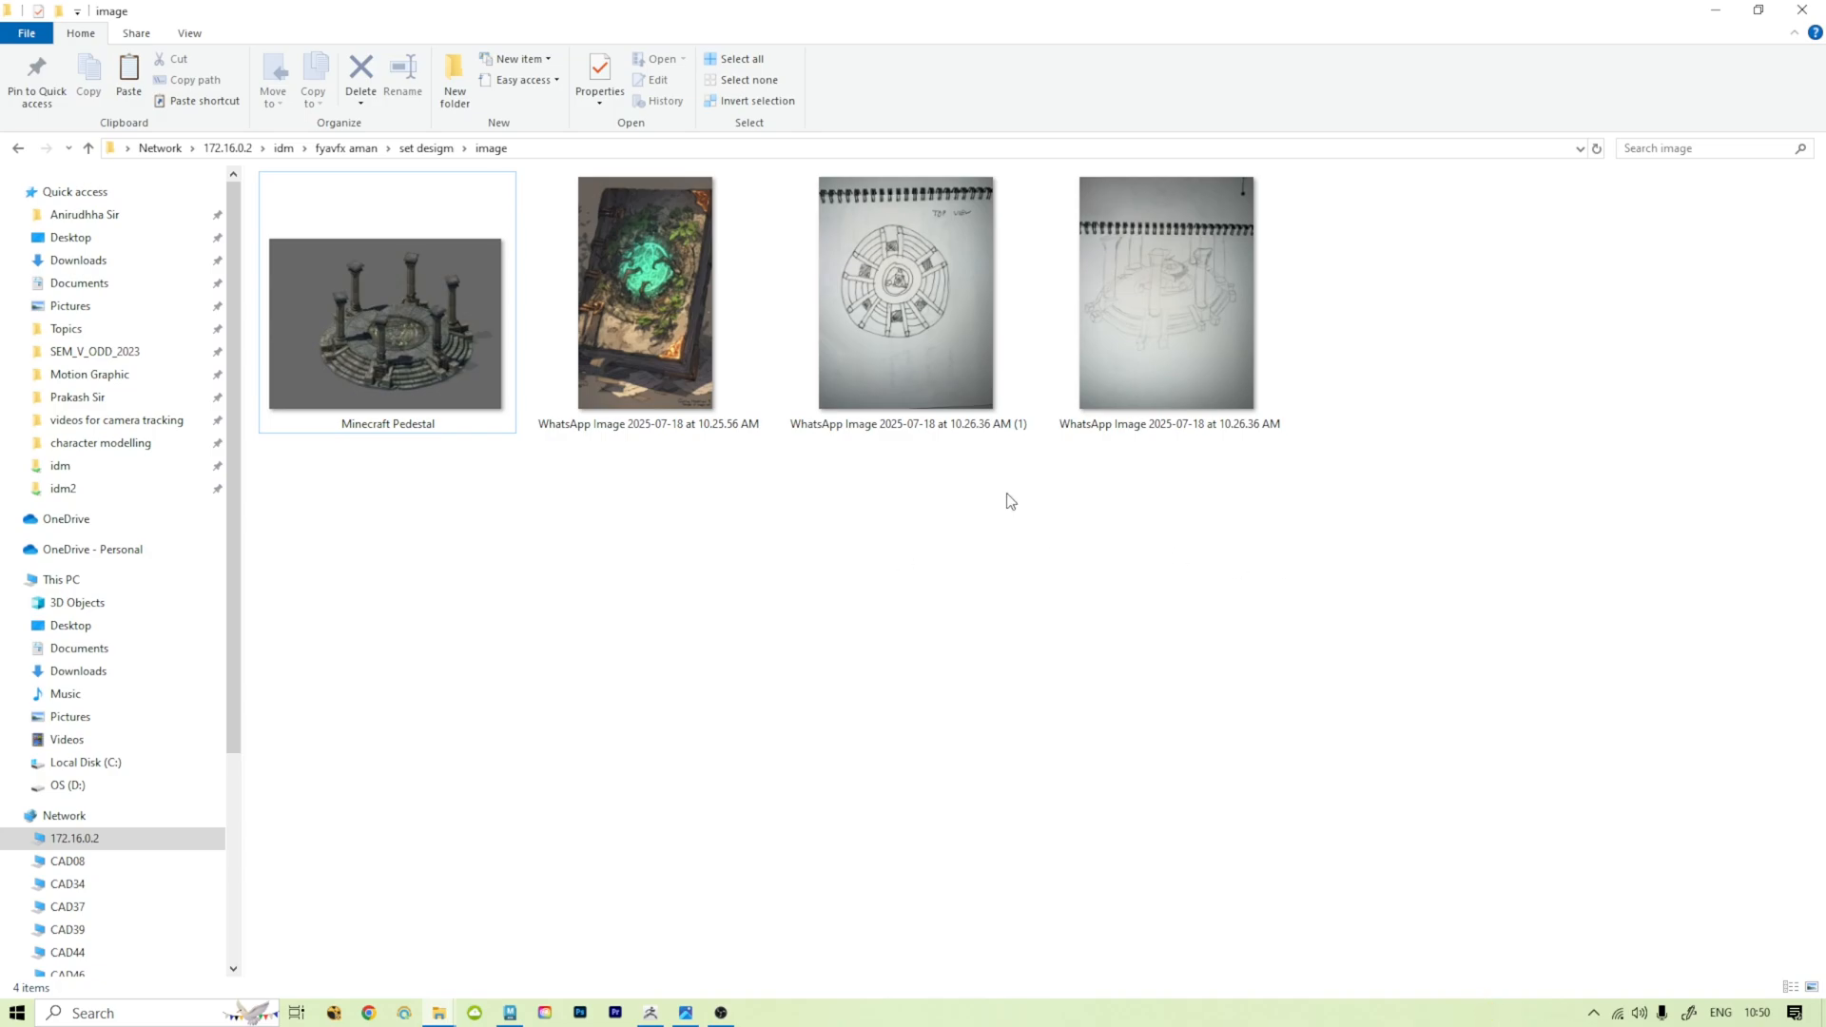
Step: Examine the Minecraft Pedestal reference picture and the illustration of the glowing book, closing each image after viewing it
{"action": "left_click", "coordinate": [440, 367]}
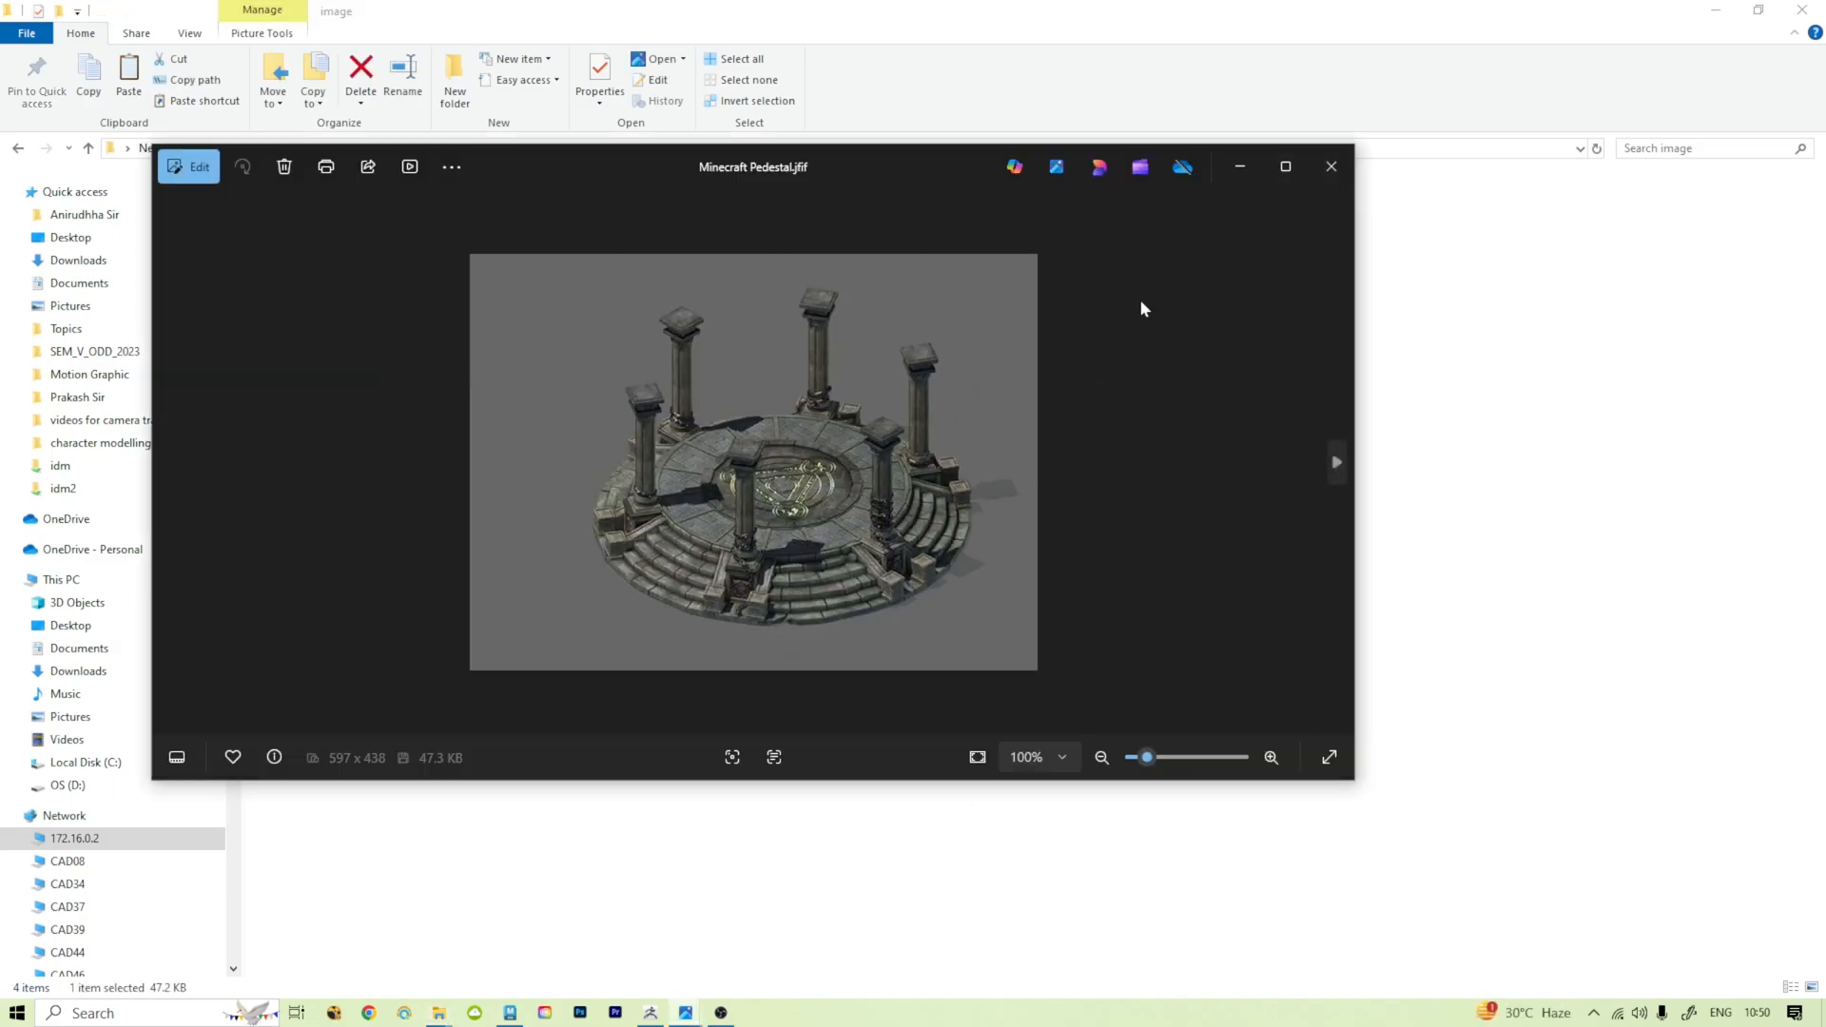
{"action": "left_click", "coordinate": [1287, 167]}
{"action": "scroll", "coordinate": [938, 563], "scroll_direction": "up", "scroll_amount": 3}
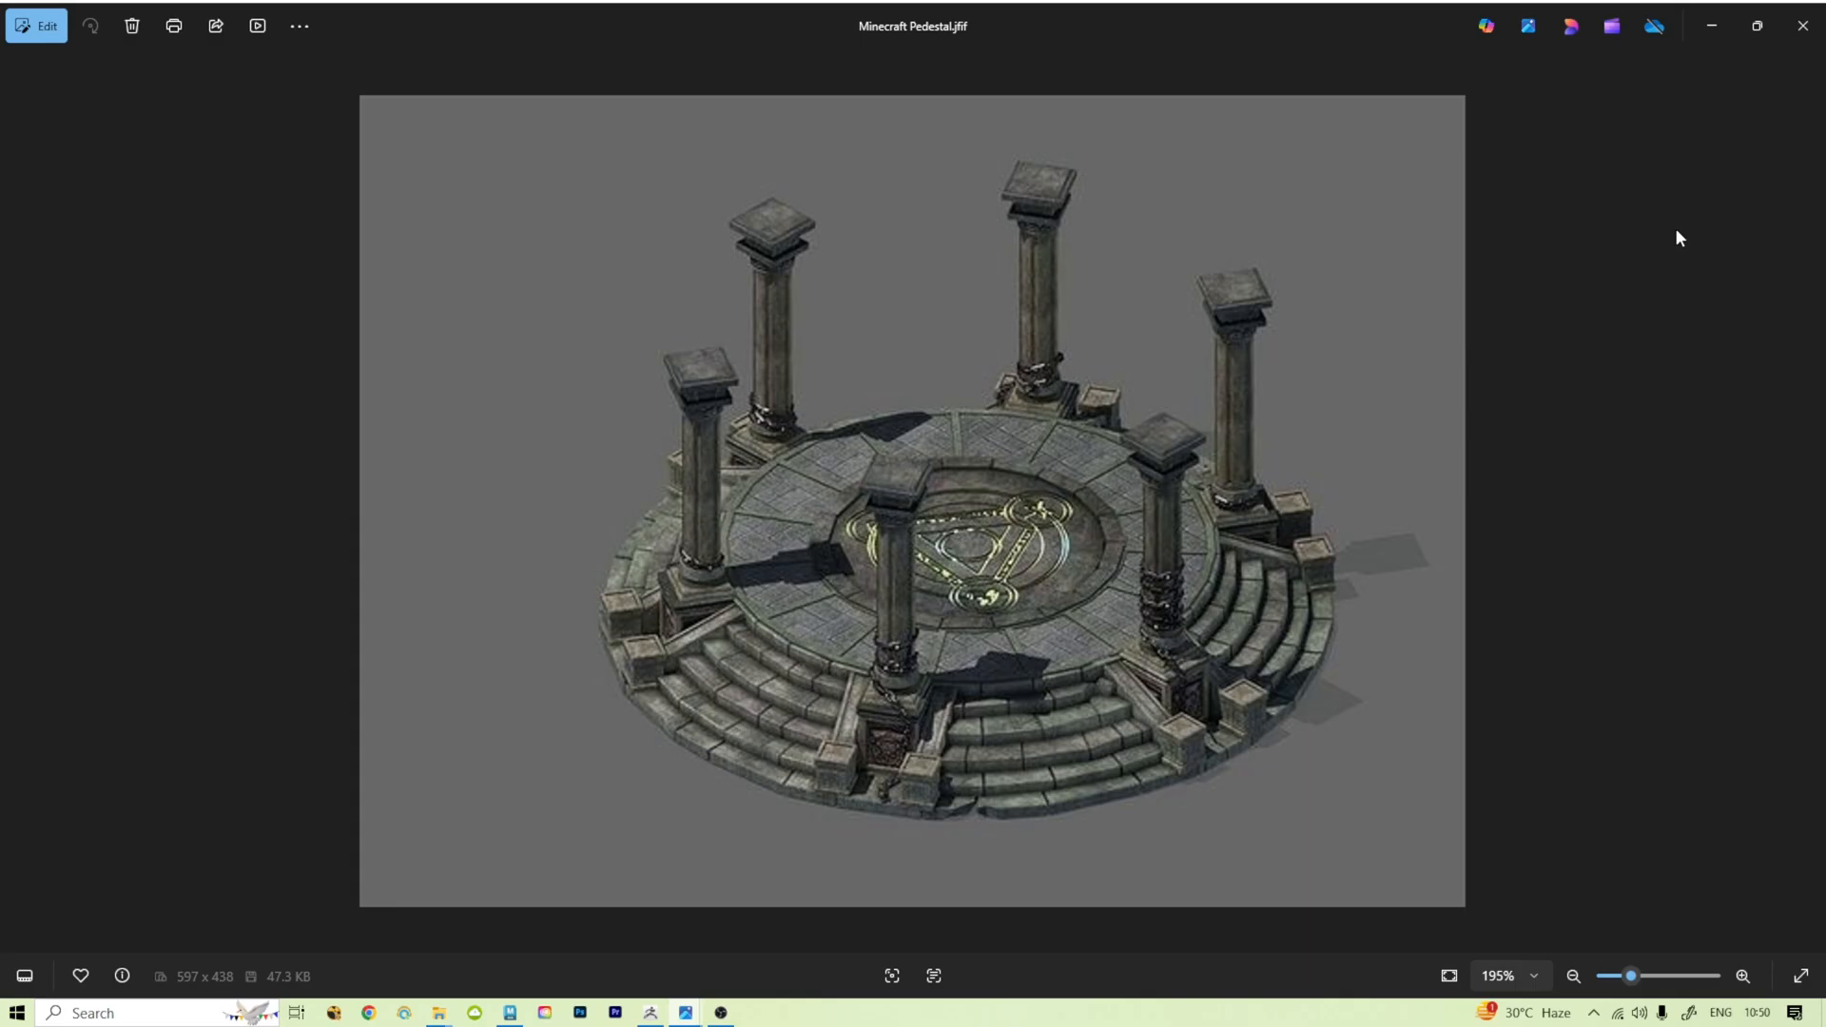
{"action": "left_click", "coordinate": [1803, 25]}
{"action": "double_click", "coordinate": [631, 304]}
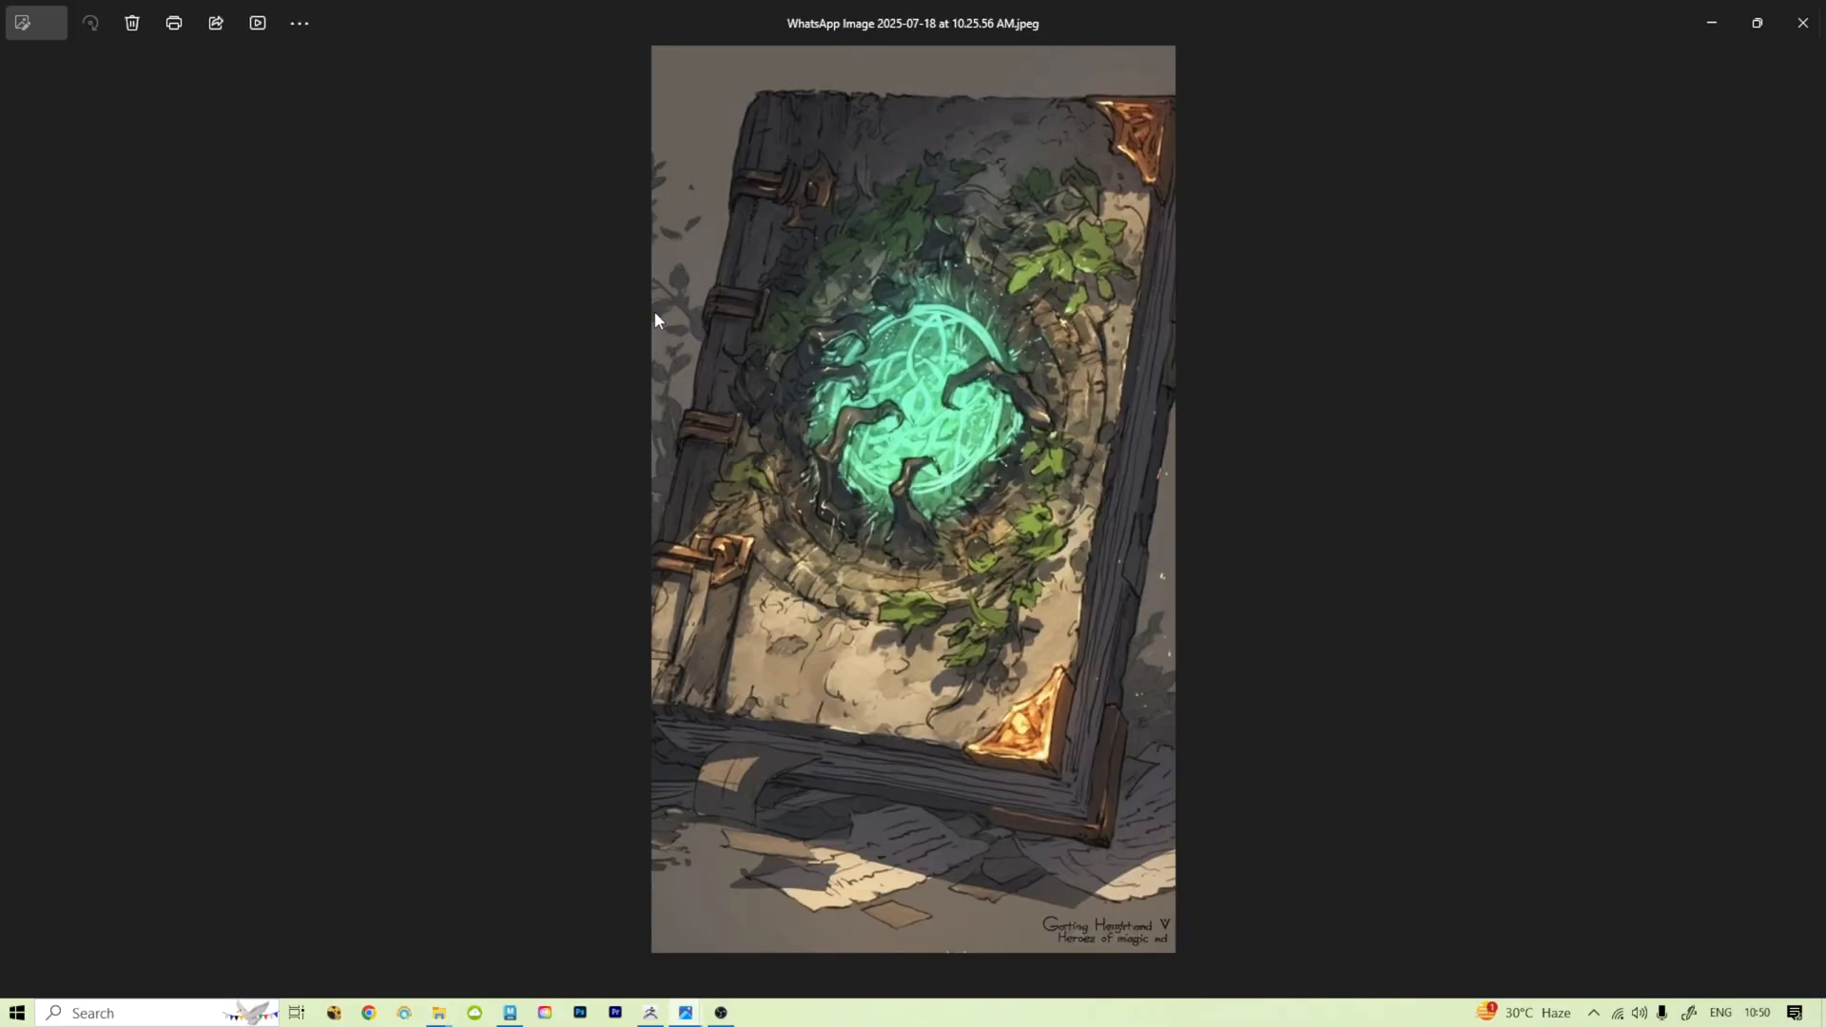
{"action": "left_click", "coordinate": [1802, 23]}
Step: Examine the perspective sketch and the top-view sketch of the pedestal, closing each after inspecting its details
{"action": "left_click", "coordinate": [1201, 323]}
{"action": "double_click", "coordinate": [1201, 319]}
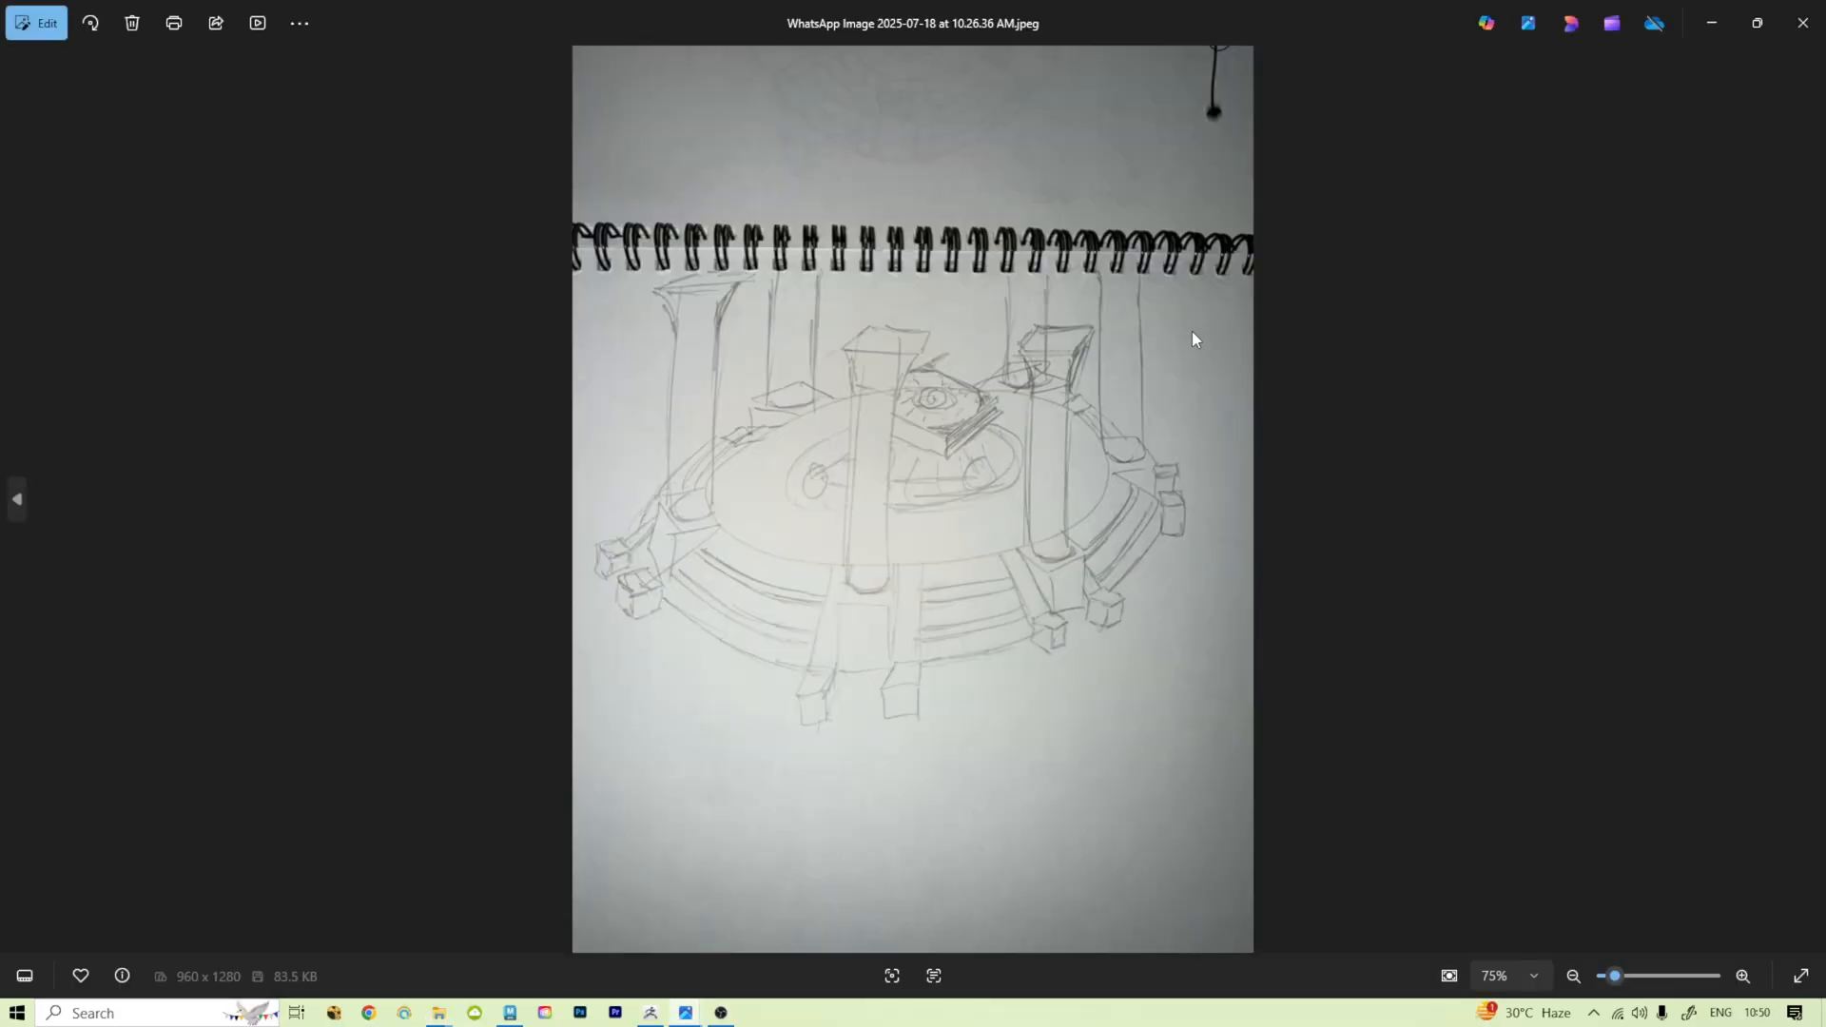
{"action": "scroll", "coordinate": [995, 583], "scroll_direction": "up", "scroll_amount": 5}
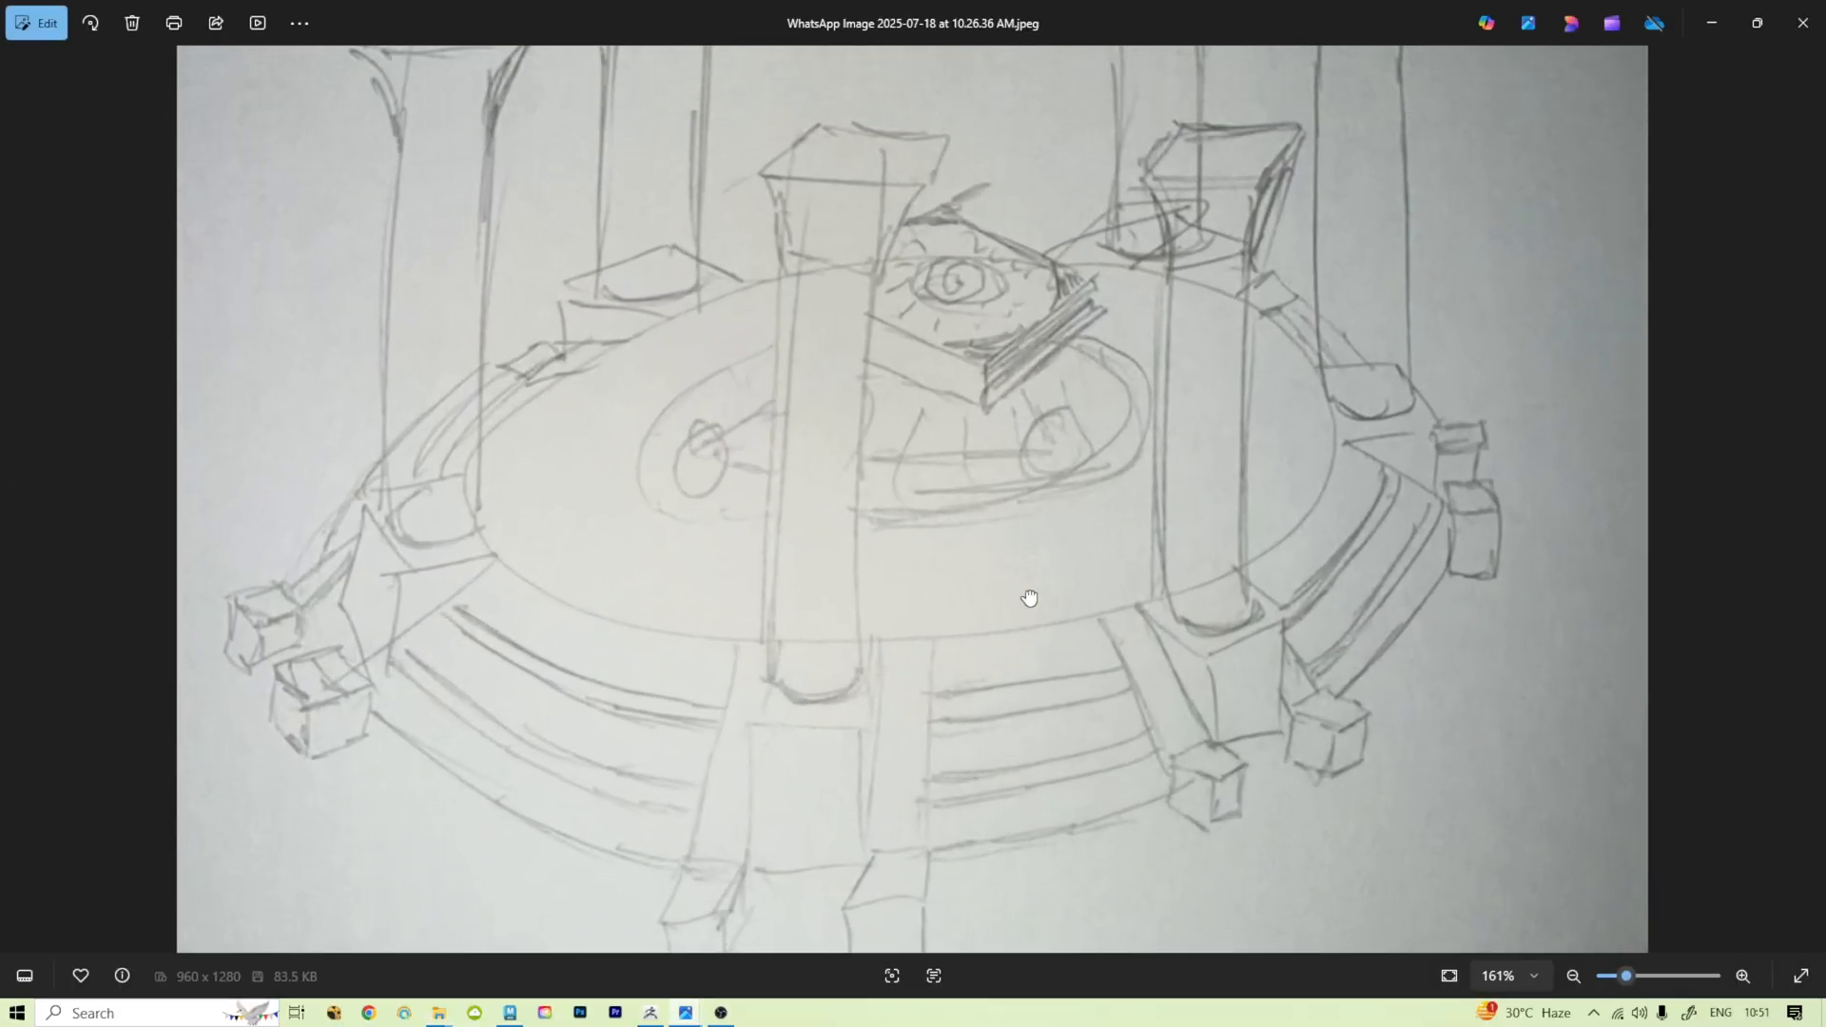
{"action": "scroll", "coordinate": [1044, 594], "scroll_direction": "down", "scroll_amount": 3}
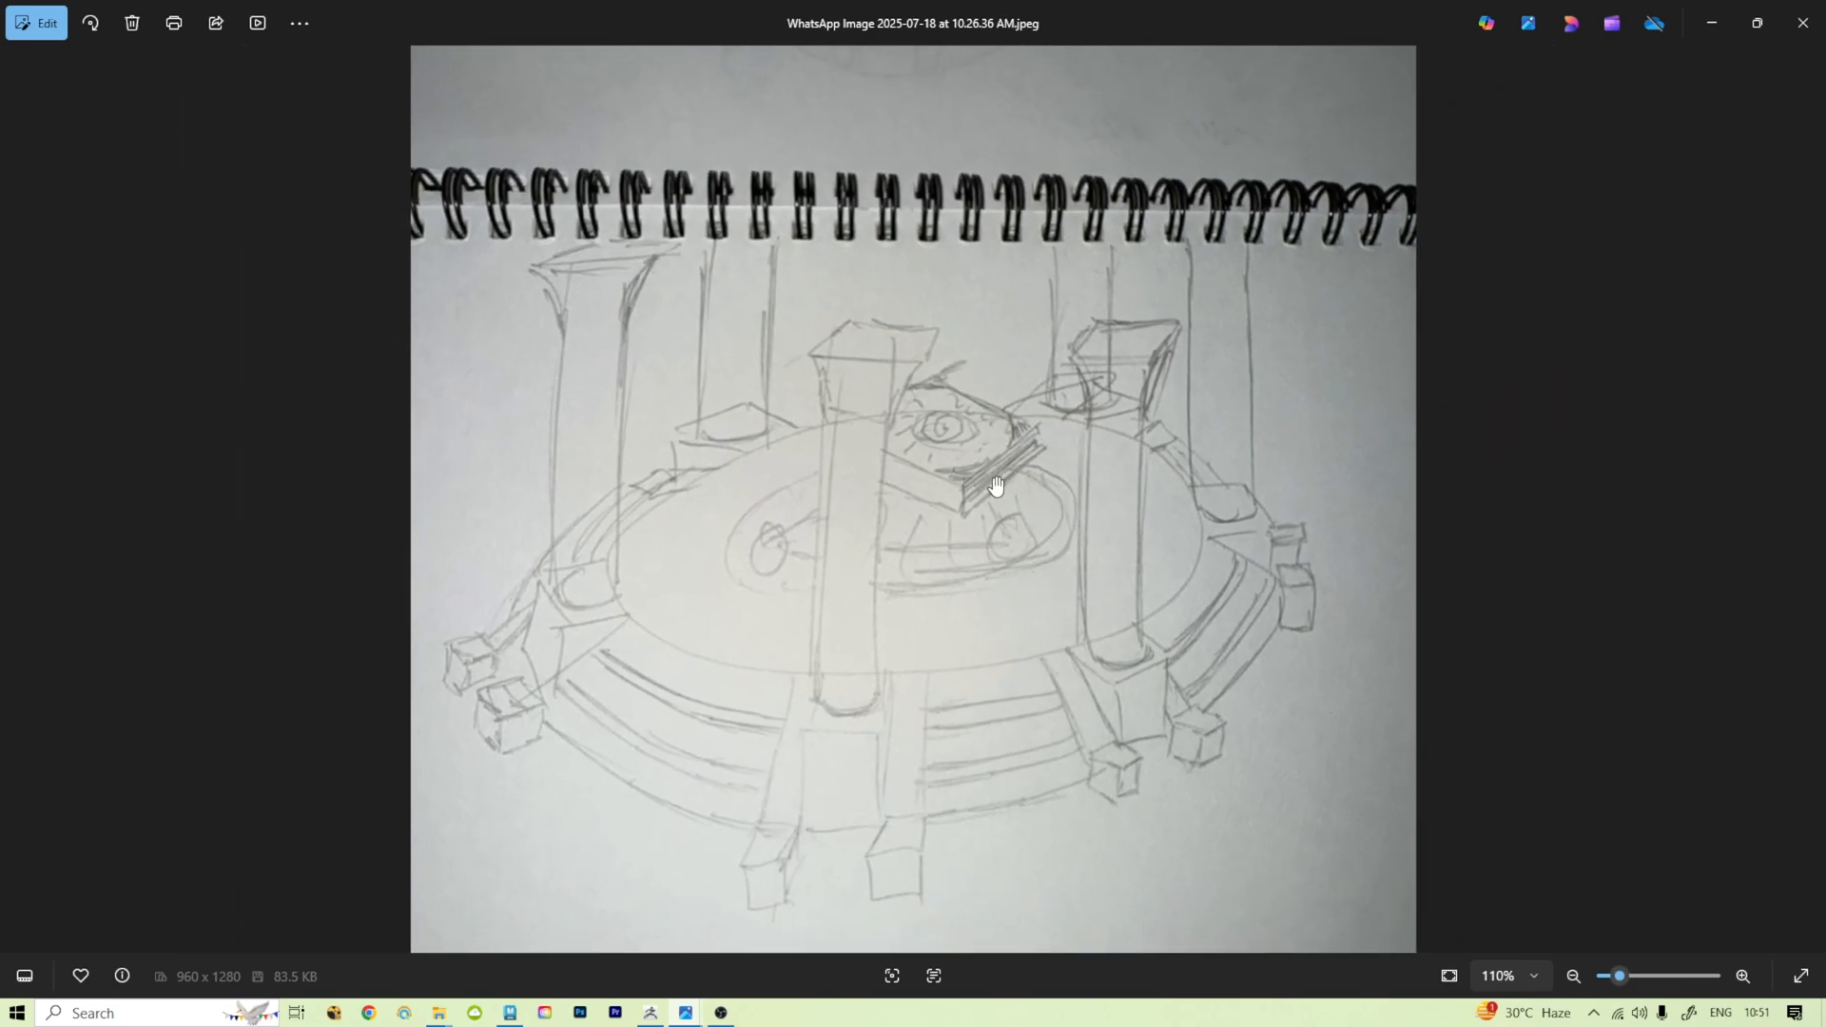
{"action": "left_click", "coordinate": [1802, 22]}
{"action": "left_click", "coordinate": [931, 360]}
{"action": "double_click", "coordinate": [928, 359]}
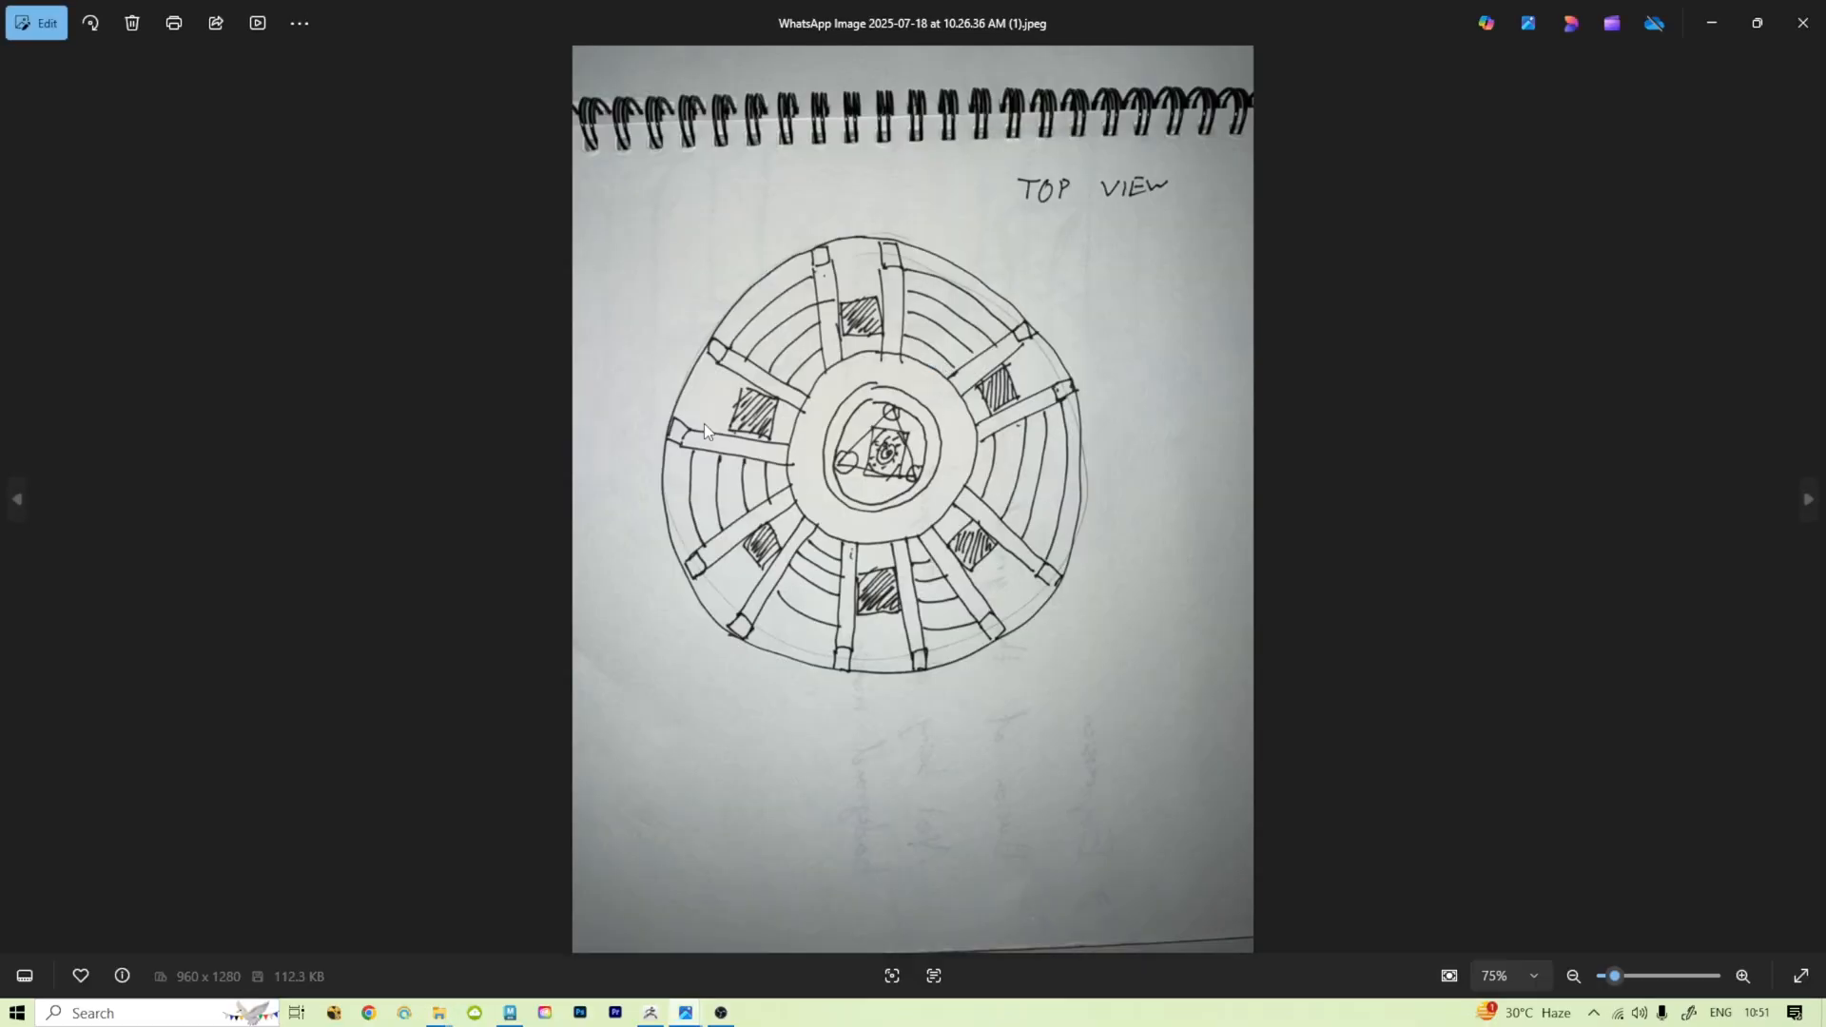
{"action": "scroll", "coordinate": [965, 580], "scroll_direction": "up", "scroll_amount": 2}
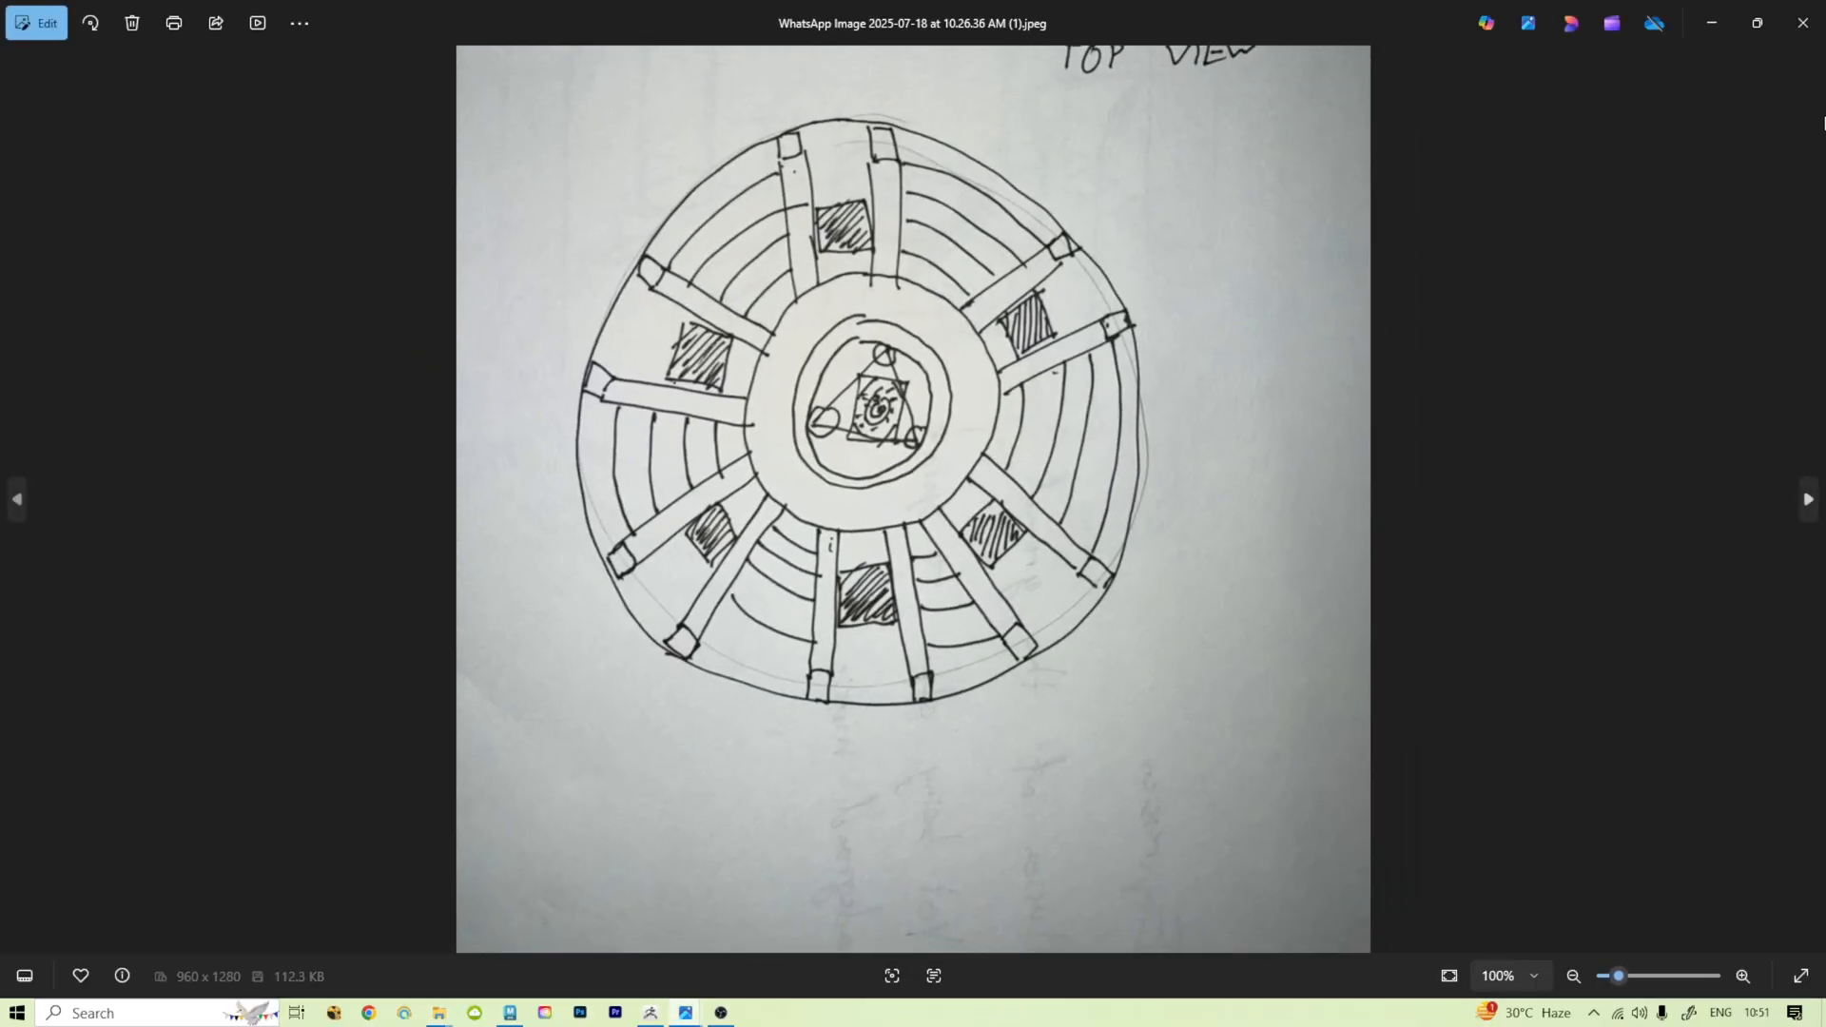
{"action": "left_click", "coordinate": [1803, 36]}
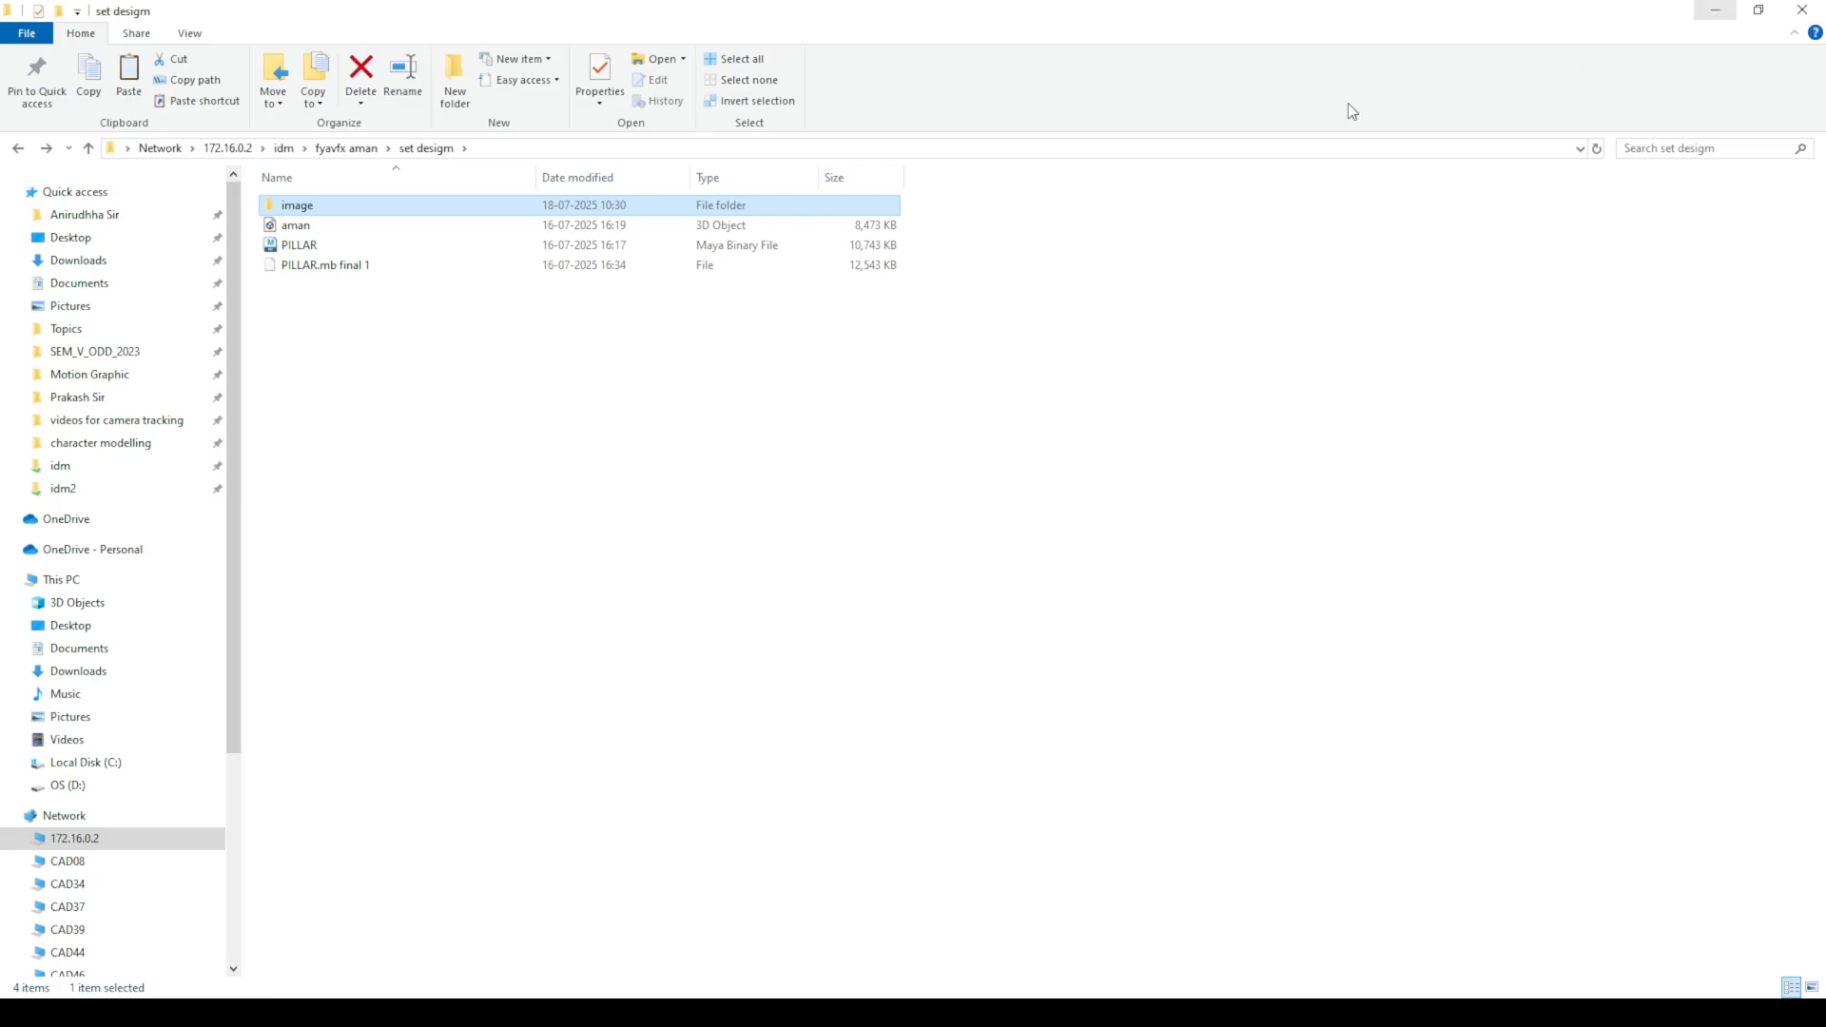
Step: Minimize the reference image folder, switch to Maya and maximize its window
{"action": "double_click", "coordinate": [306, 205]}
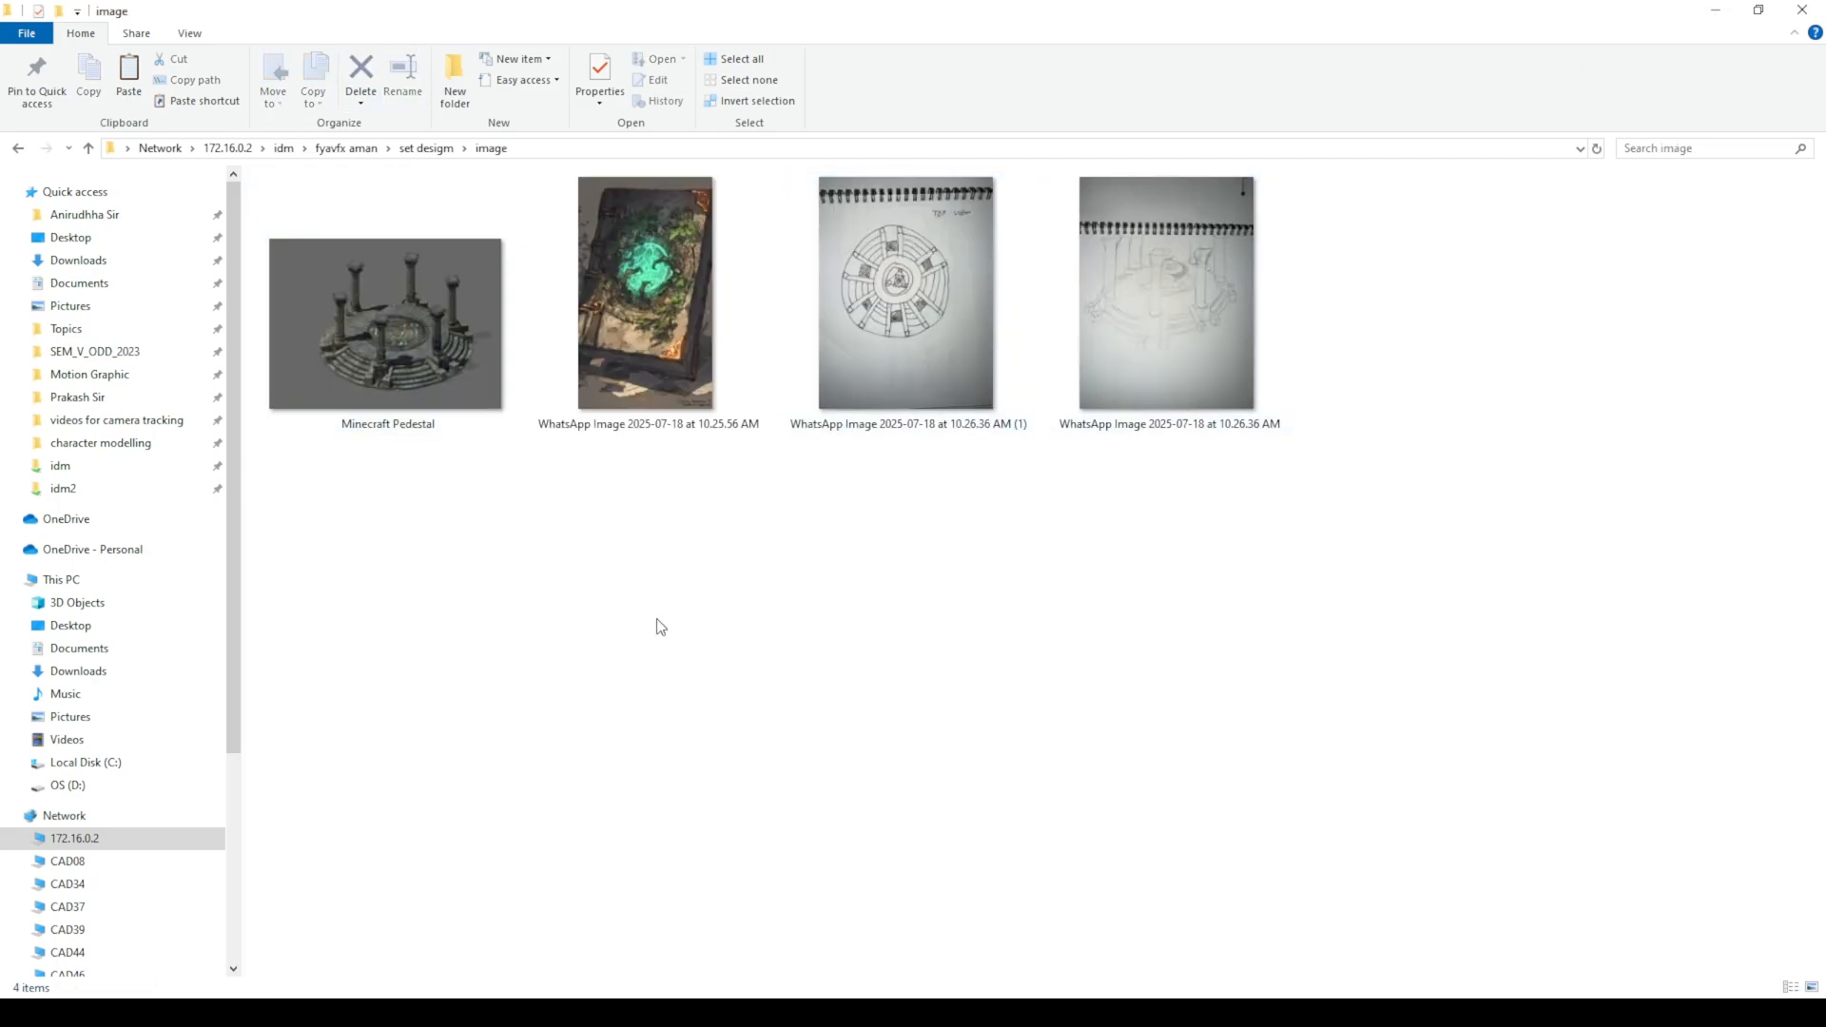
{"action": "left_click", "coordinate": [1715, 13]}
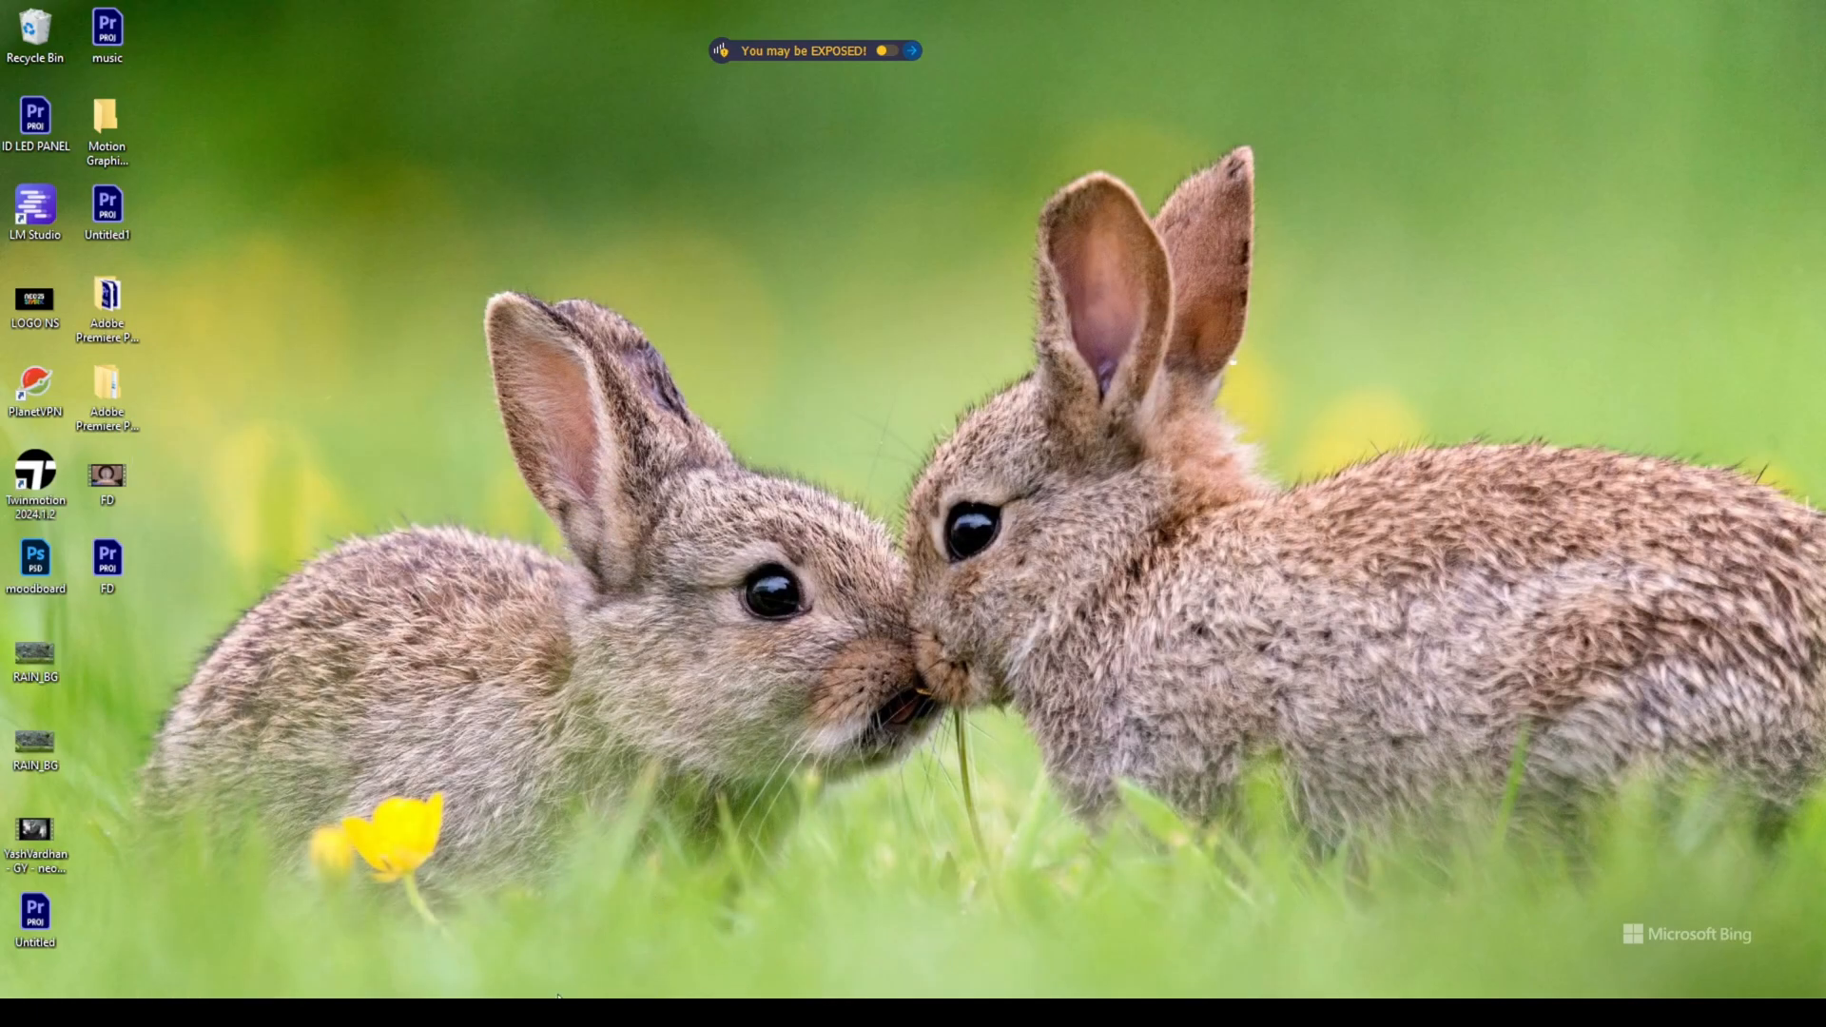
{"action": "left_click", "coordinate": [704, 1013]}
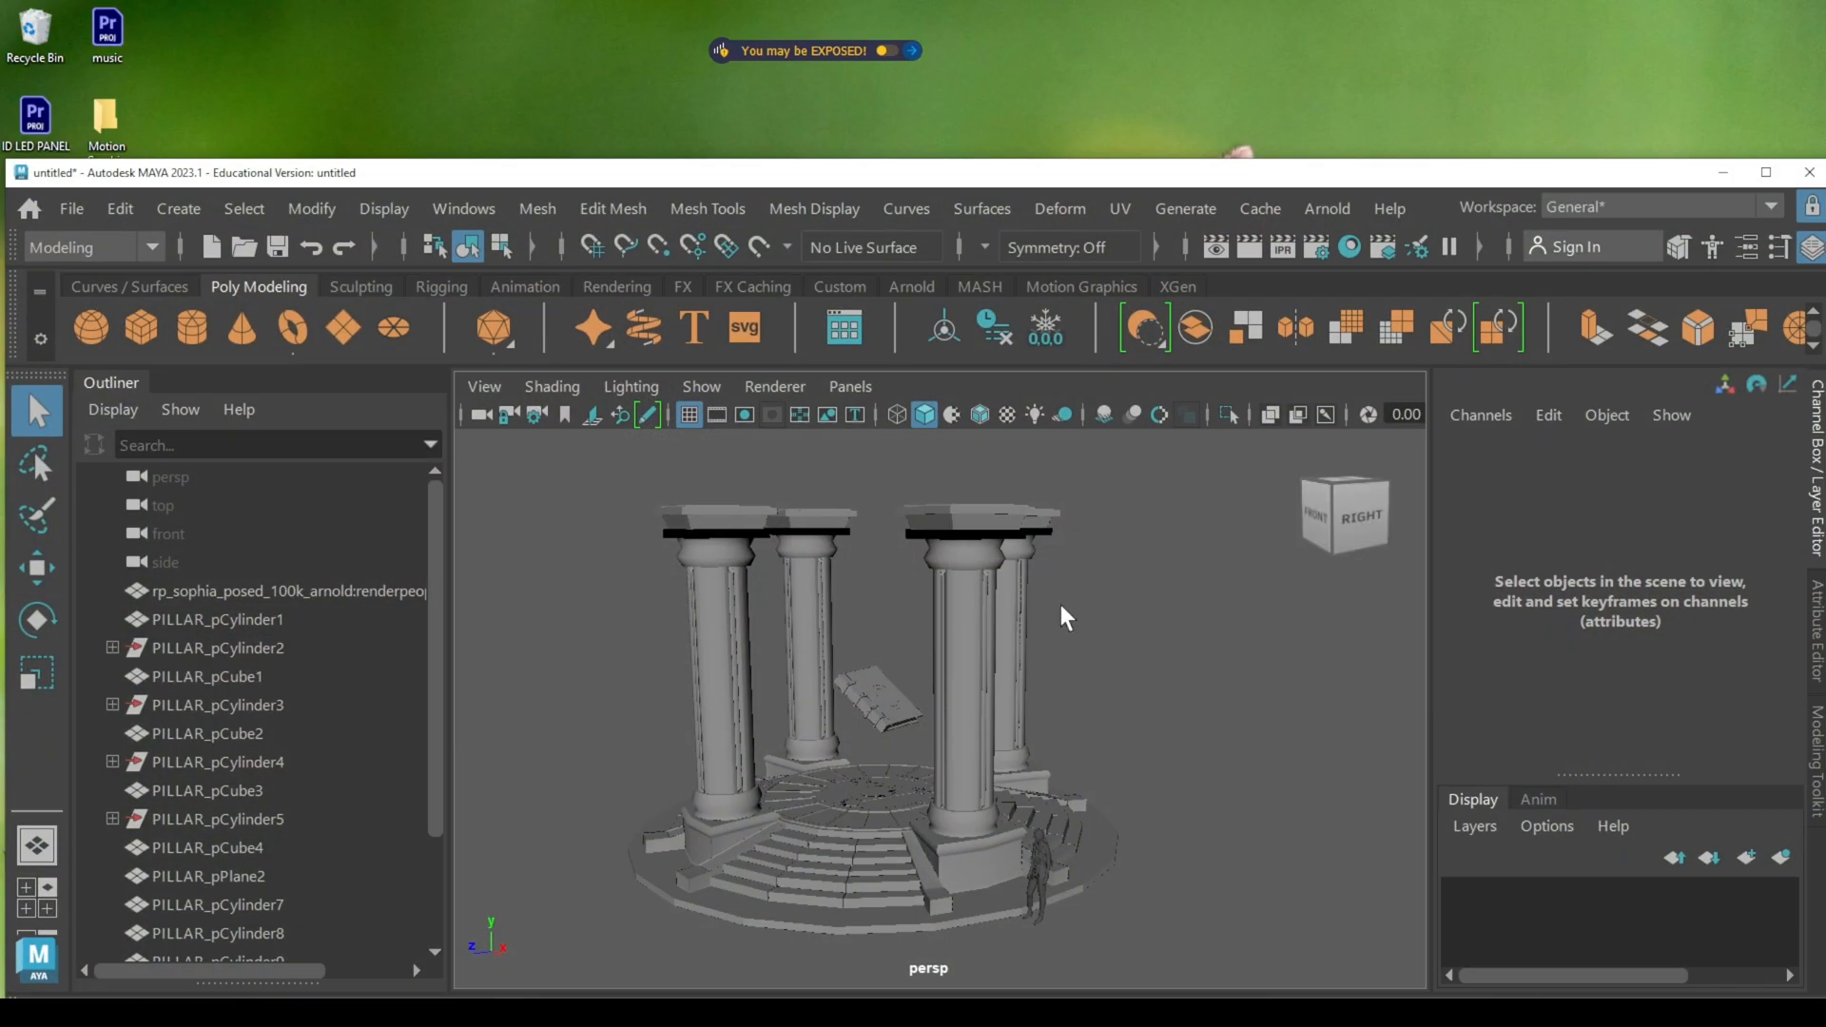
{"action": "double_click", "coordinate": [1282, 173]}
Step: Inspect the pillar set from several angles, checking the floating book, individual pillar parts and the scene's object list
{"action": "left_click_drag", "start_coordinate": [1138, 594], "coordinate": [1056, 580], "text": "alt"}
{"action": "right_click_drag", "start_coordinate": [1056, 580], "coordinate": [1136, 623], "text": "alt"}
{"action": "left_click_drag", "start_coordinate": [1135, 623], "coordinate": [1057, 601], "text": "alt"}
{"action": "right_click_drag", "start_coordinate": [1056, 609], "coordinate": [995, 542], "text": "alt"}
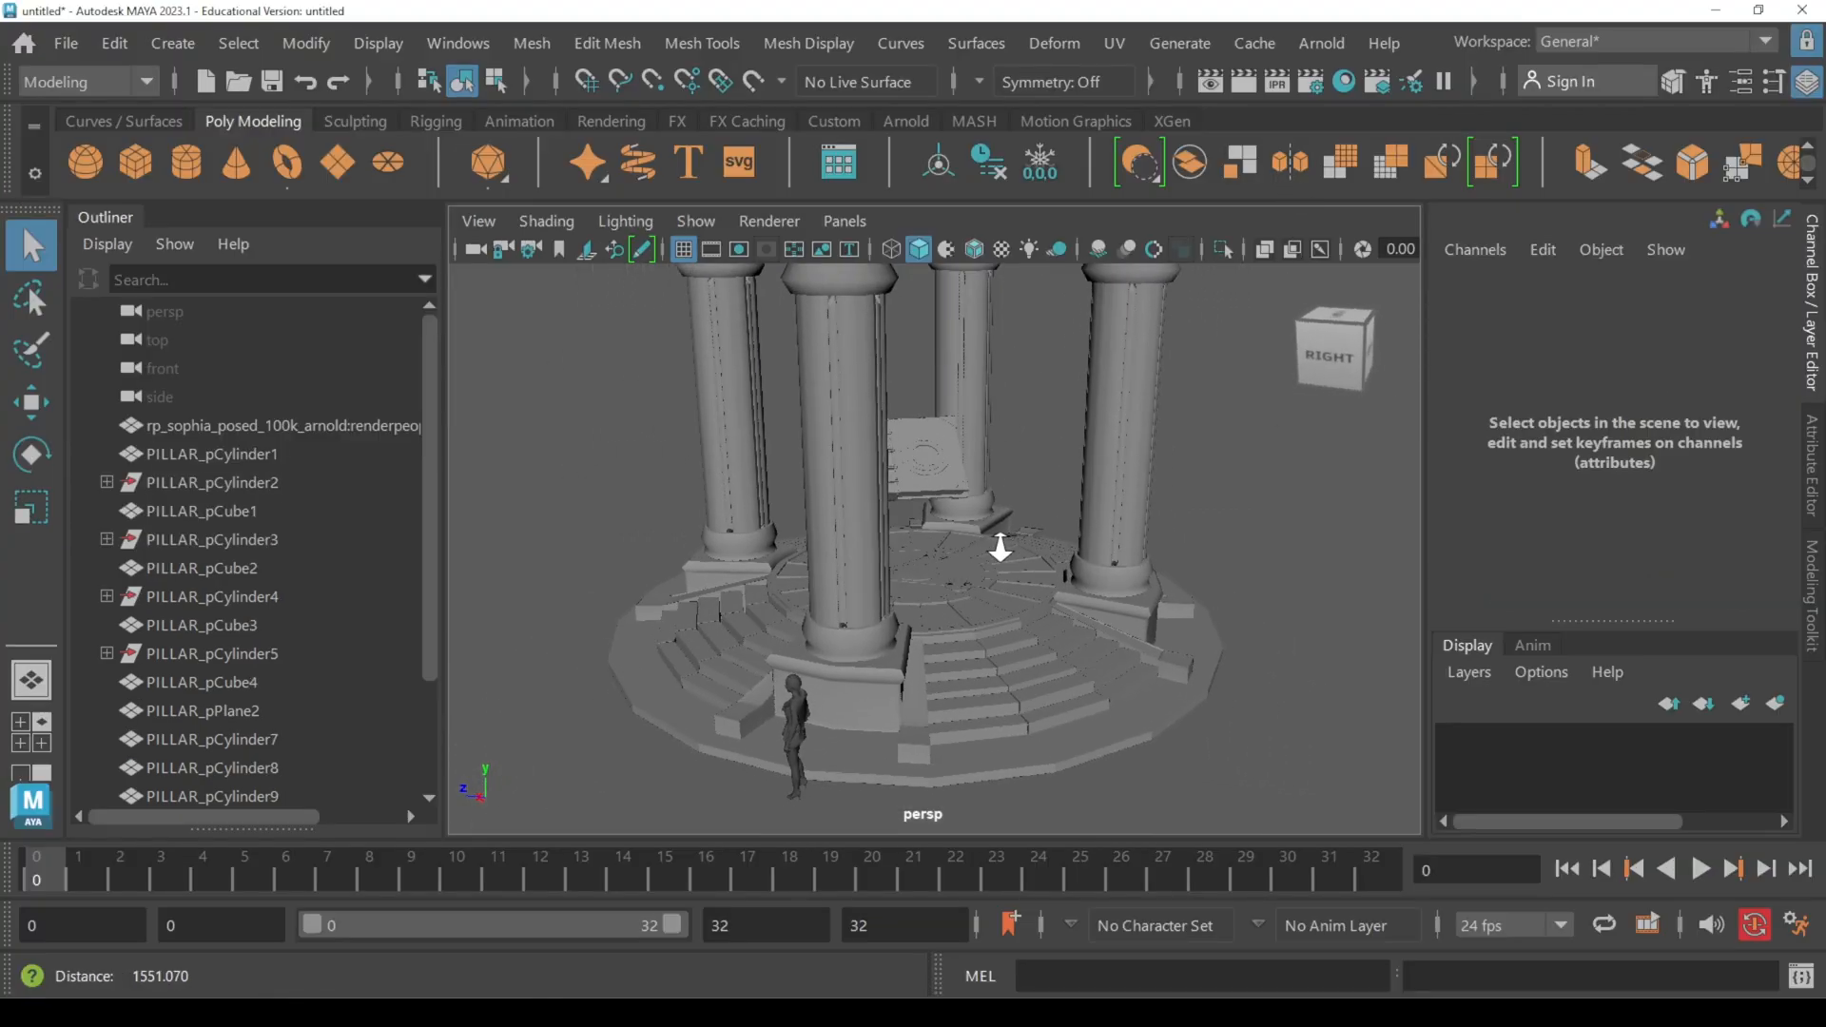
{"action": "left_click_drag", "start_coordinate": [995, 543], "coordinate": [1072, 533], "text": "alt"}
{"action": "right_click_drag", "start_coordinate": [1072, 534], "coordinate": [999, 550], "text": "alt"}
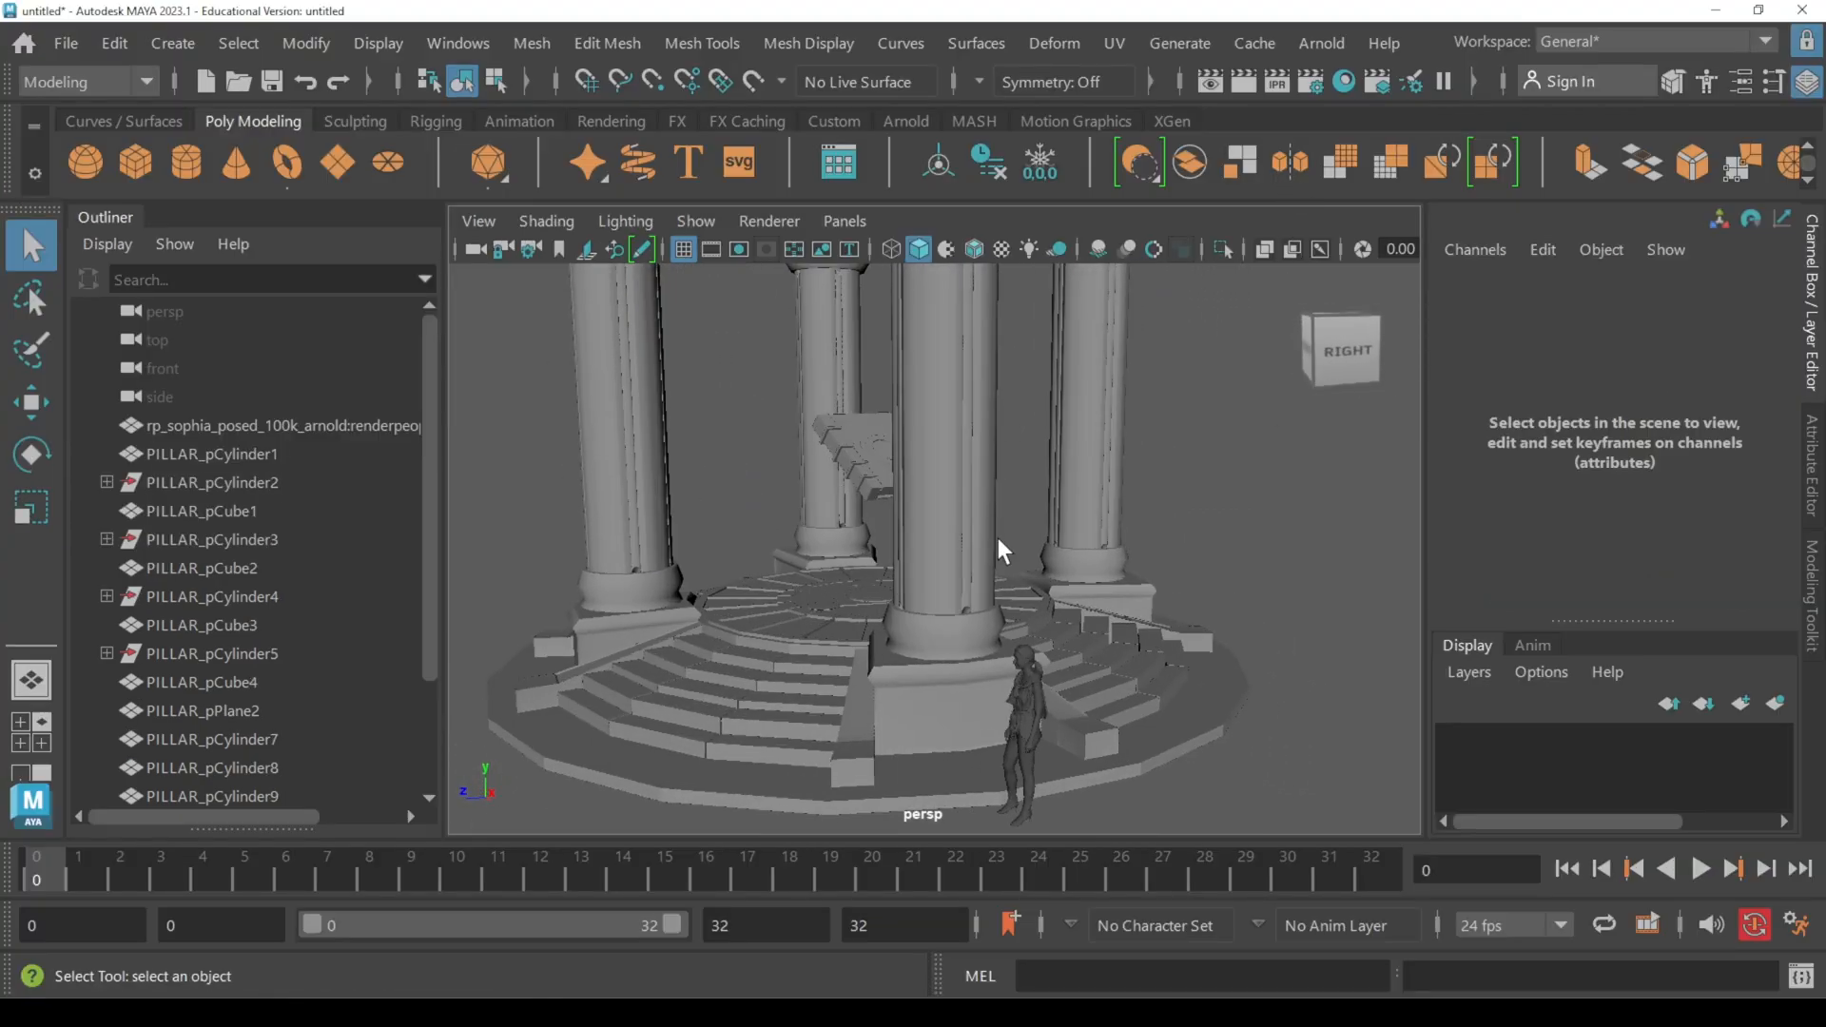
{"action": "left_click", "coordinate": [929, 518]}
{"action": "left_click", "coordinate": [879, 481]}
{"action": "left_click_drag", "start_coordinate": [778, 473], "coordinate": [846, 499], "text": "alt"}
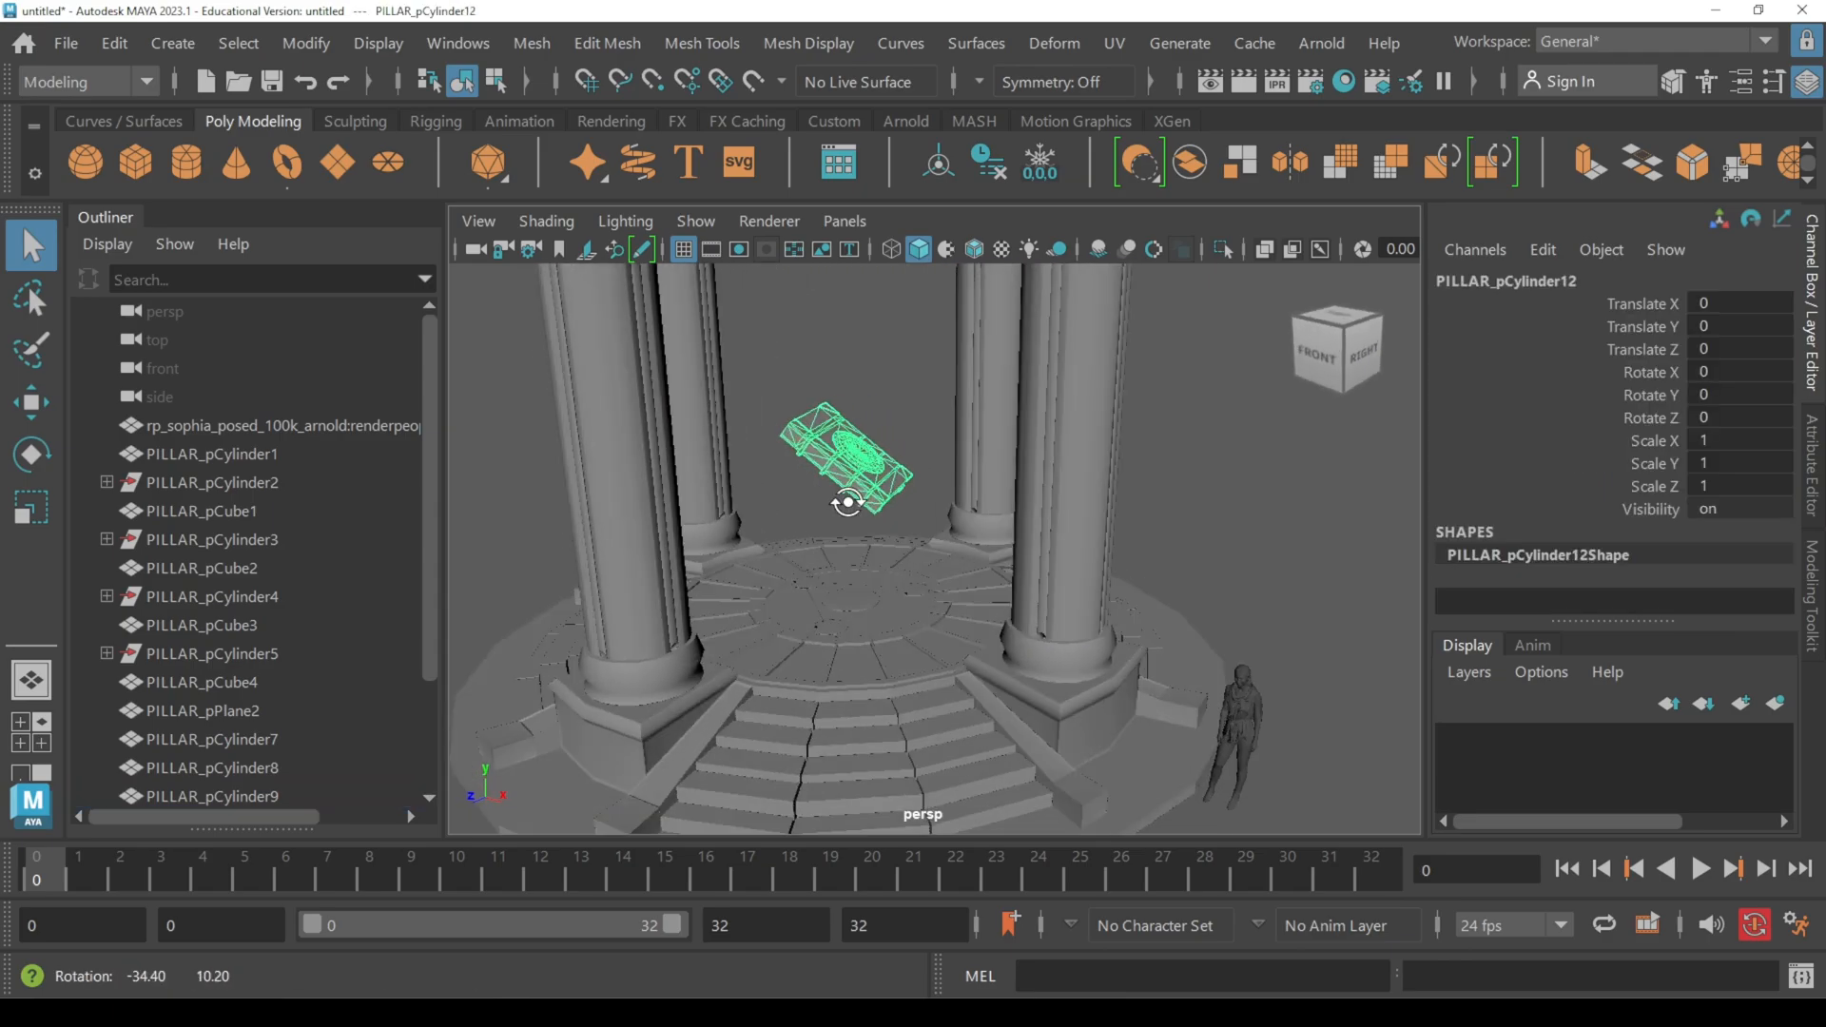
{"action": "left_click", "coordinate": [693, 521]}
{"action": "left_click", "coordinate": [666, 683]}
{"action": "scroll", "coordinate": [849, 734], "scroll_direction": "down", "scroll_amount": 5}
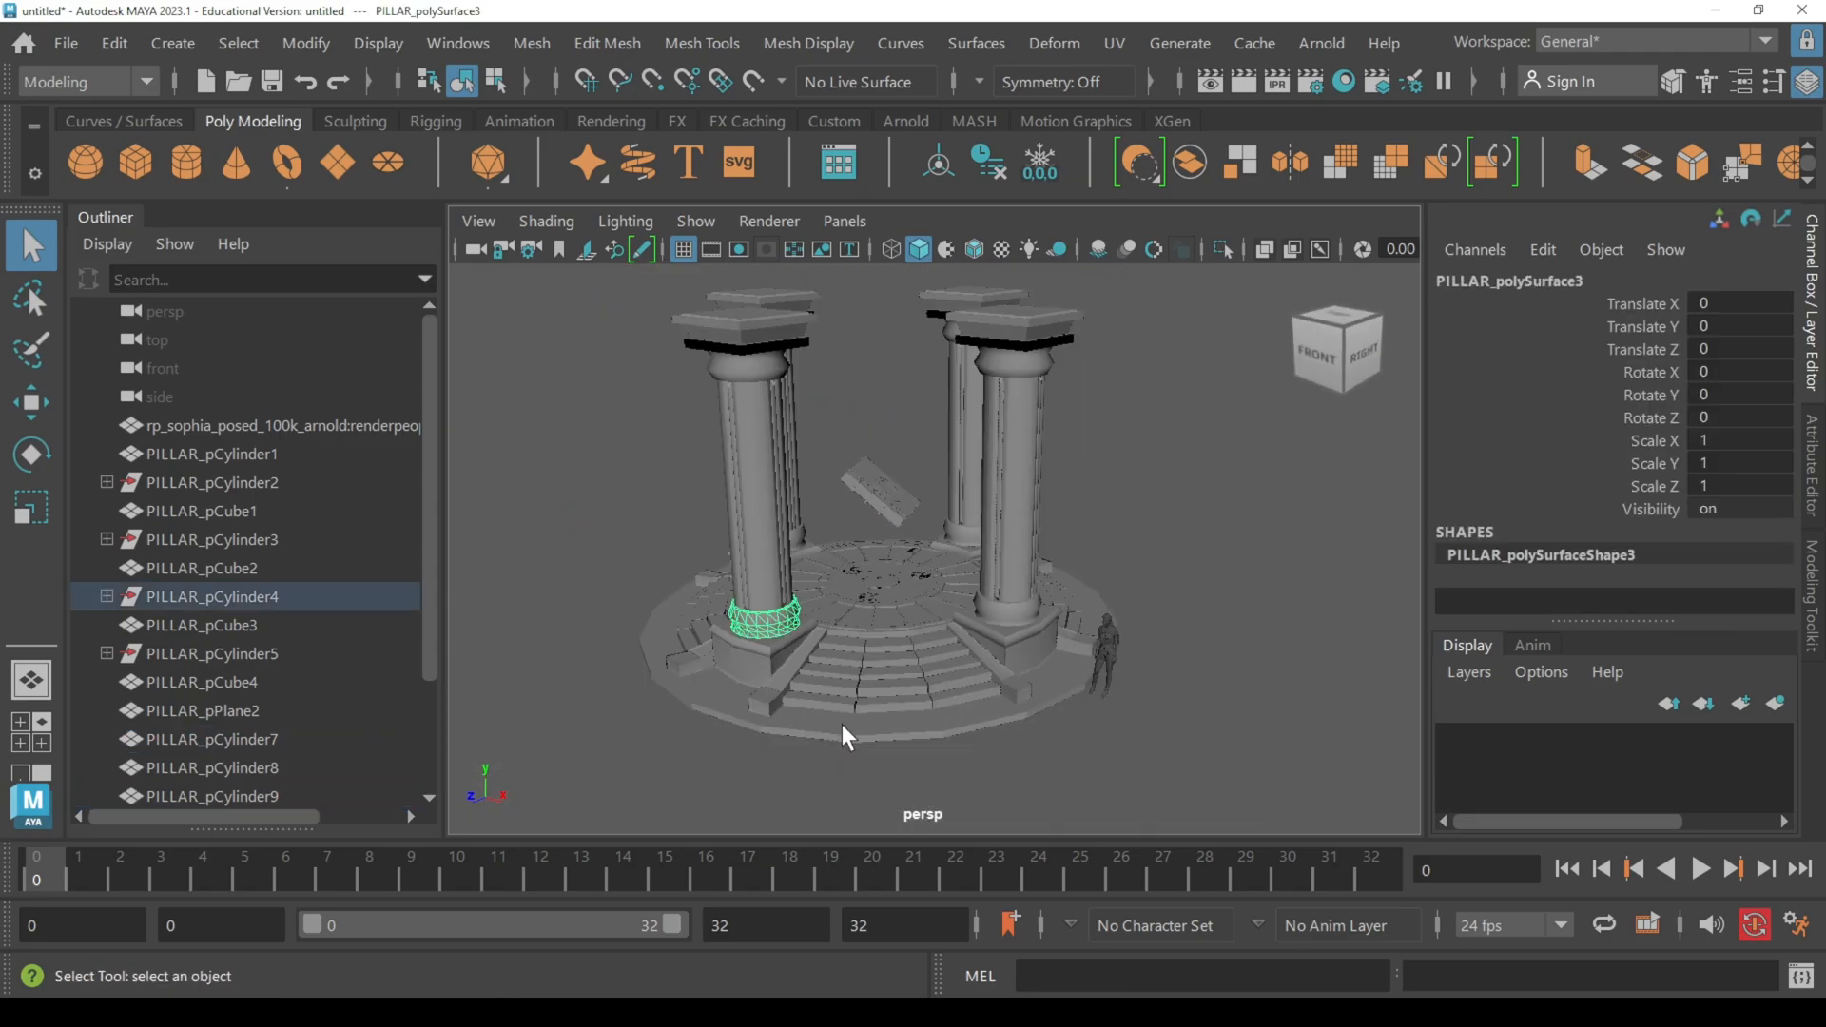
{"action": "left_click_drag", "start_coordinate": [848, 734], "coordinate": [947, 705], "text": "alt"}
{"action": "scroll", "coordinate": [925, 692], "scroll_direction": "up", "scroll_amount": 2}
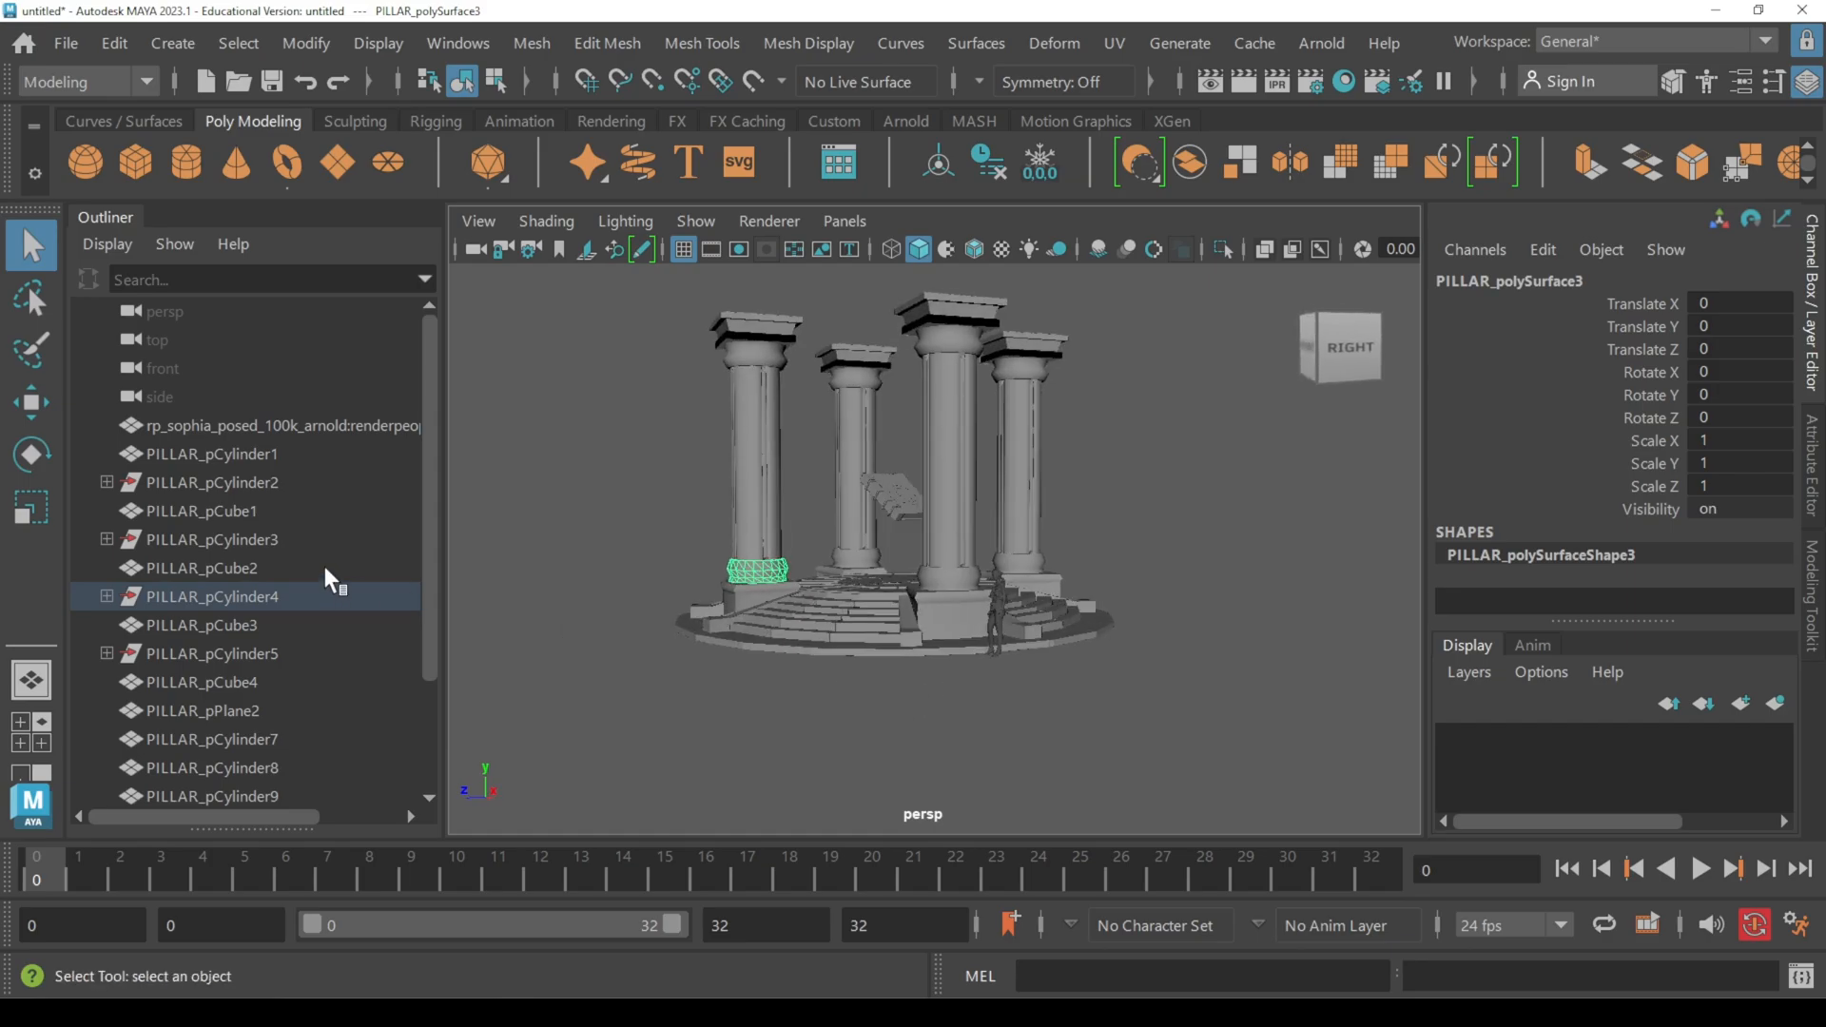
{"action": "scroll", "coordinate": [296, 598], "scroll_direction": "down", "scroll_amount": 2}
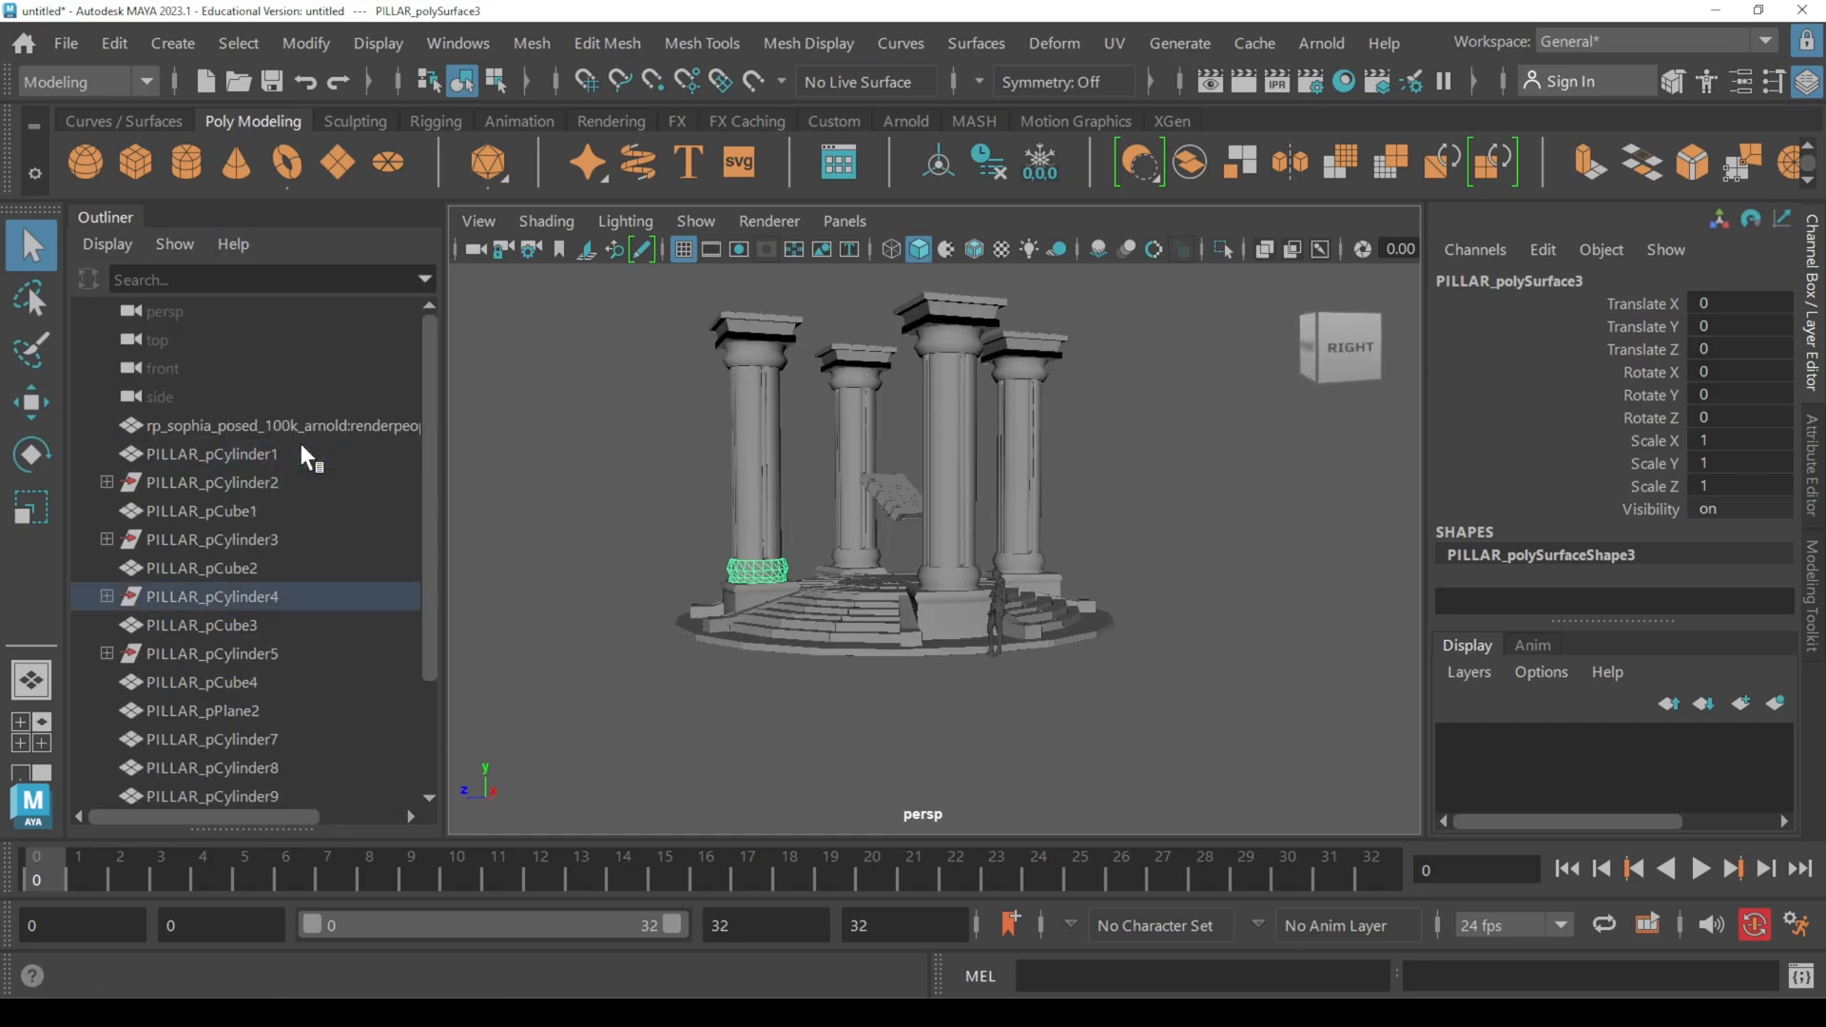
{"action": "scroll", "coordinate": [295, 452], "scroll_direction": "up", "scroll_amount": 2}
{"action": "left_click", "coordinate": [1068, 489]}
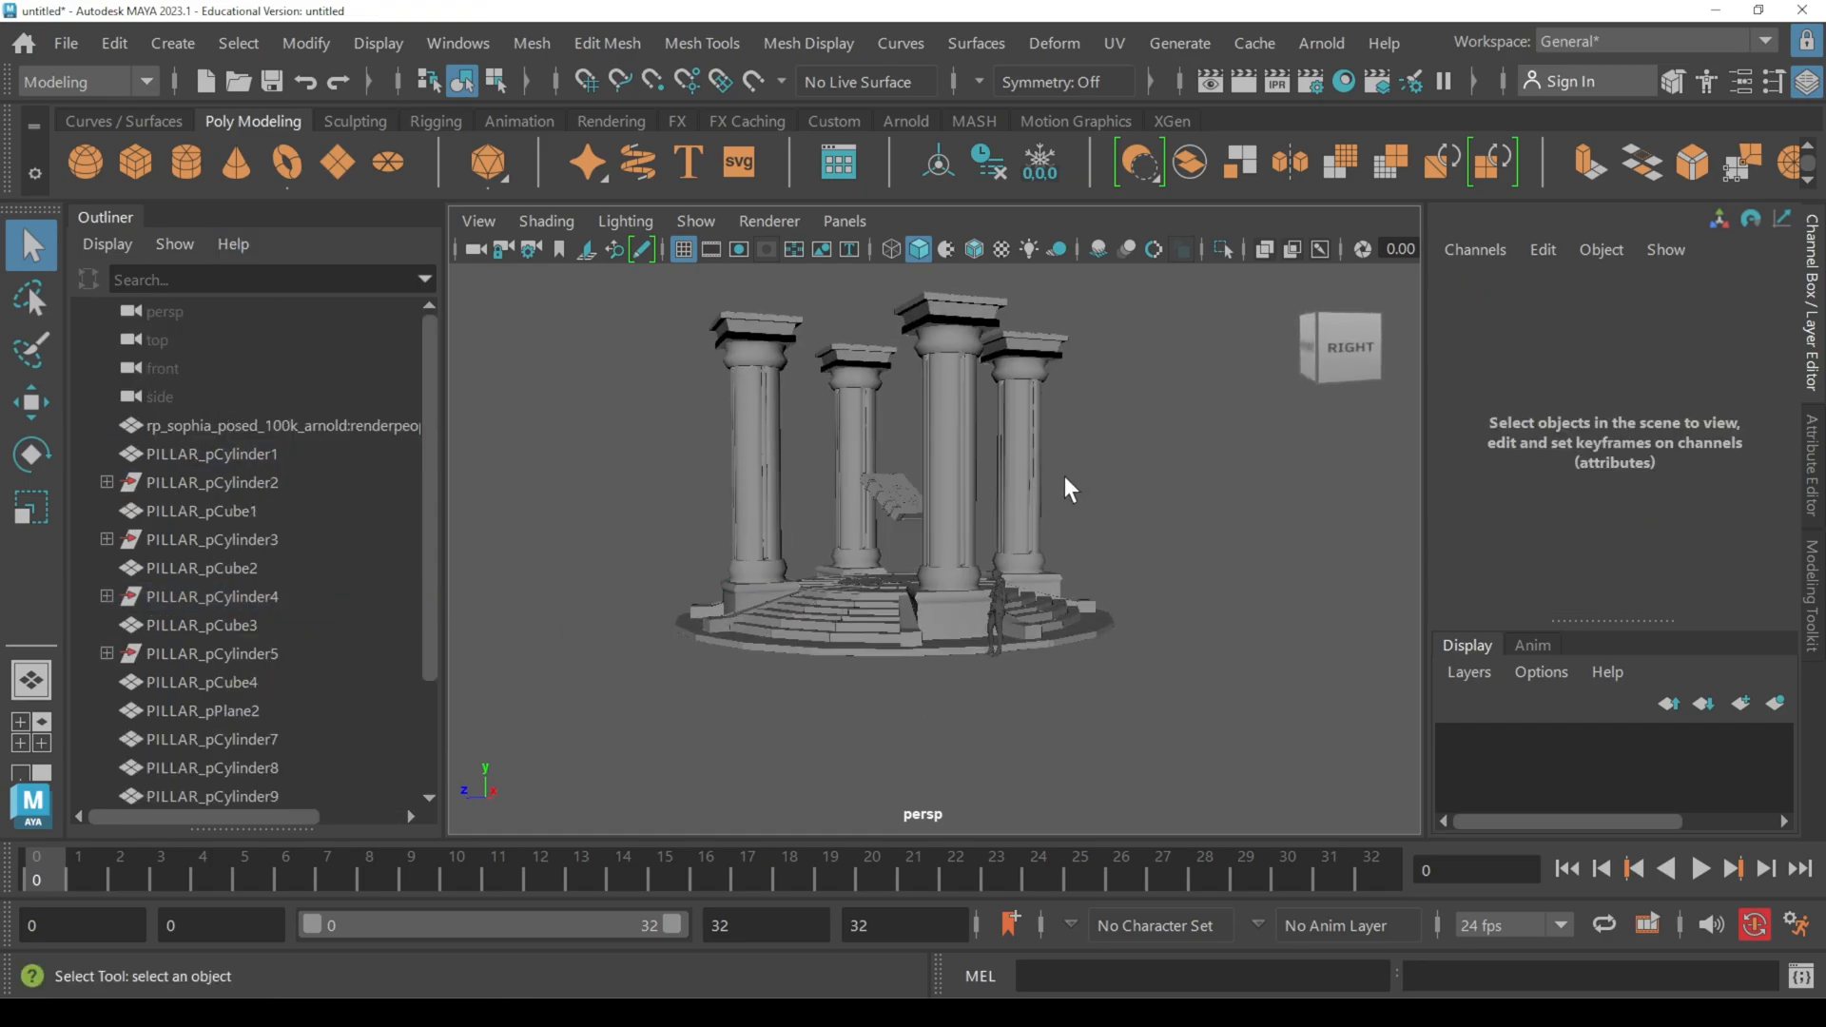
Step: Examine the circular stone floor and stairs up close, followed by the whole pedestal from above
{"action": "mouse_move", "coordinate": [1068, 489]}
{"action": "left_mouse_down", "text": "alt"}
{"action": "mouse_move", "coordinate": [1044, 518]}
{"action": "mouse_move", "coordinate": [1045, 494]}
{"action": "left_mouse_up", "text": "alt"}
{"action": "scroll", "coordinate": [1029, 533], "scroll_direction": "up", "scroll_amount": 3}
{"action": "middle_click_drag", "start_coordinate": [961, 559], "coordinate": [1015, 522], "text": "alt"}
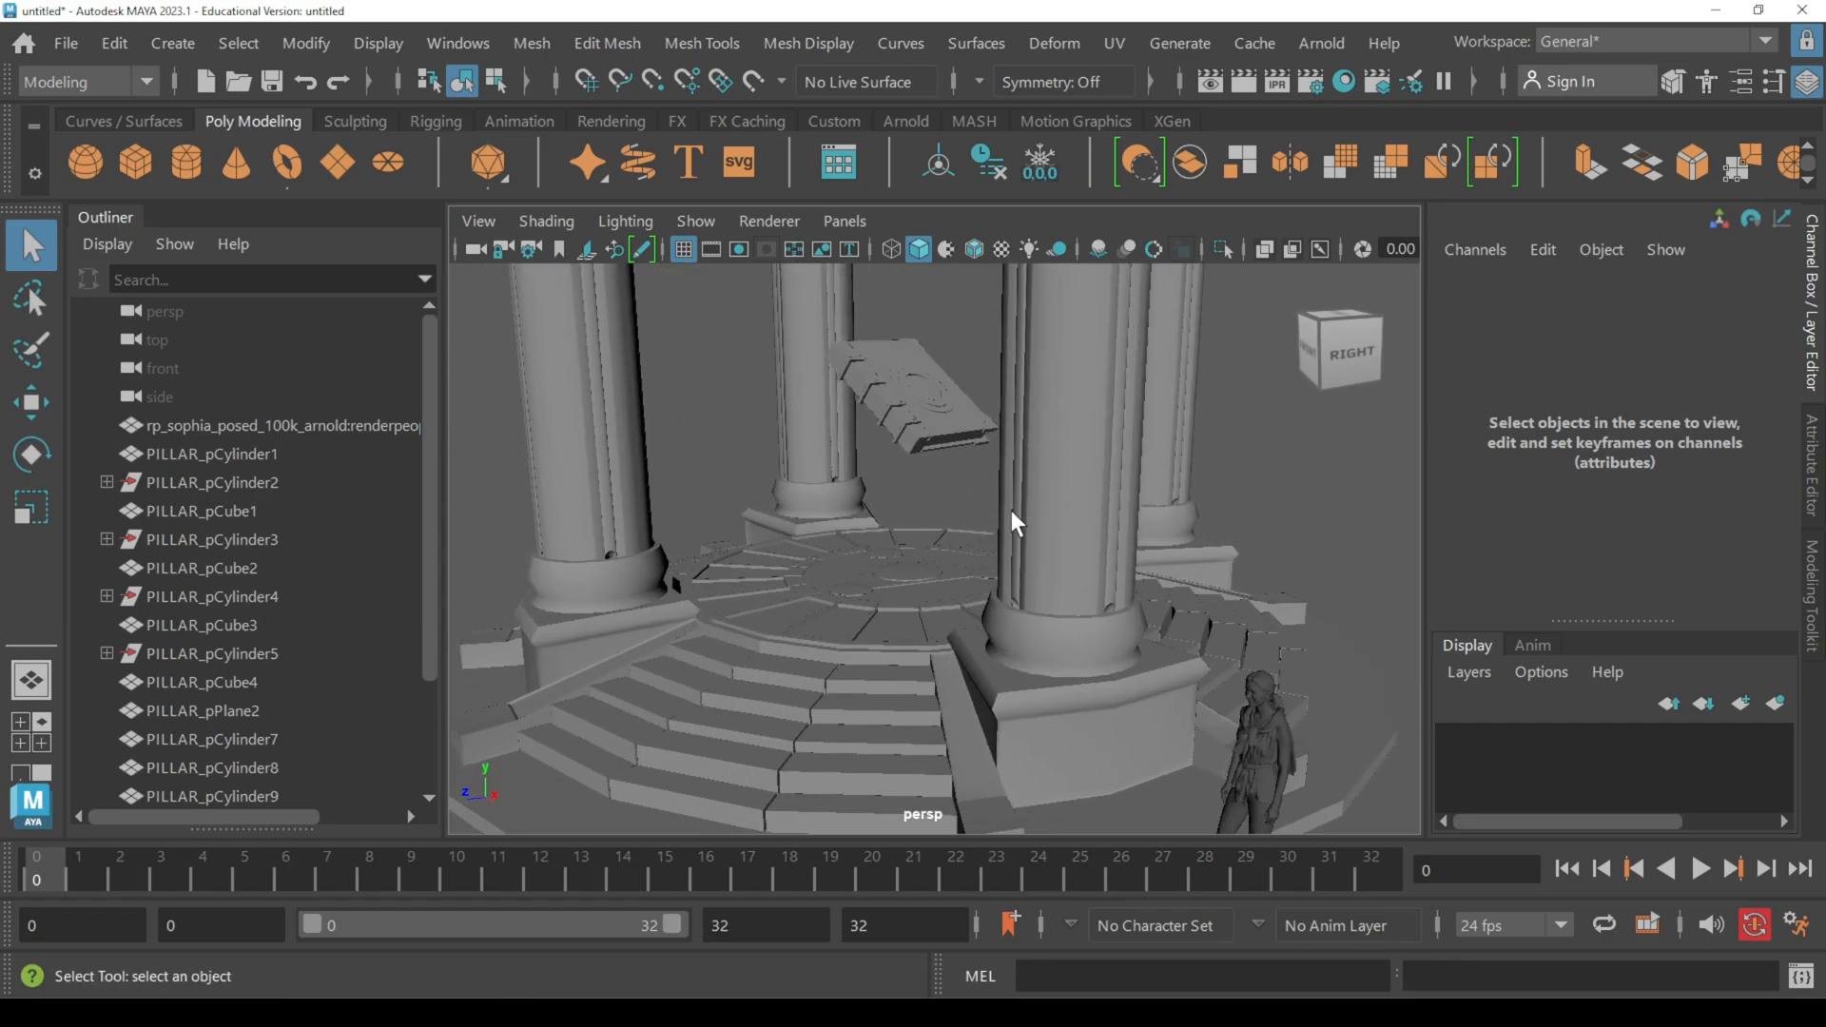
{"action": "left_click_drag", "start_coordinate": [1041, 518], "coordinate": [1081, 566], "text": "alt"}
{"action": "right_click_drag", "start_coordinate": [989, 572], "coordinate": [1185, 647], "text": "alt"}
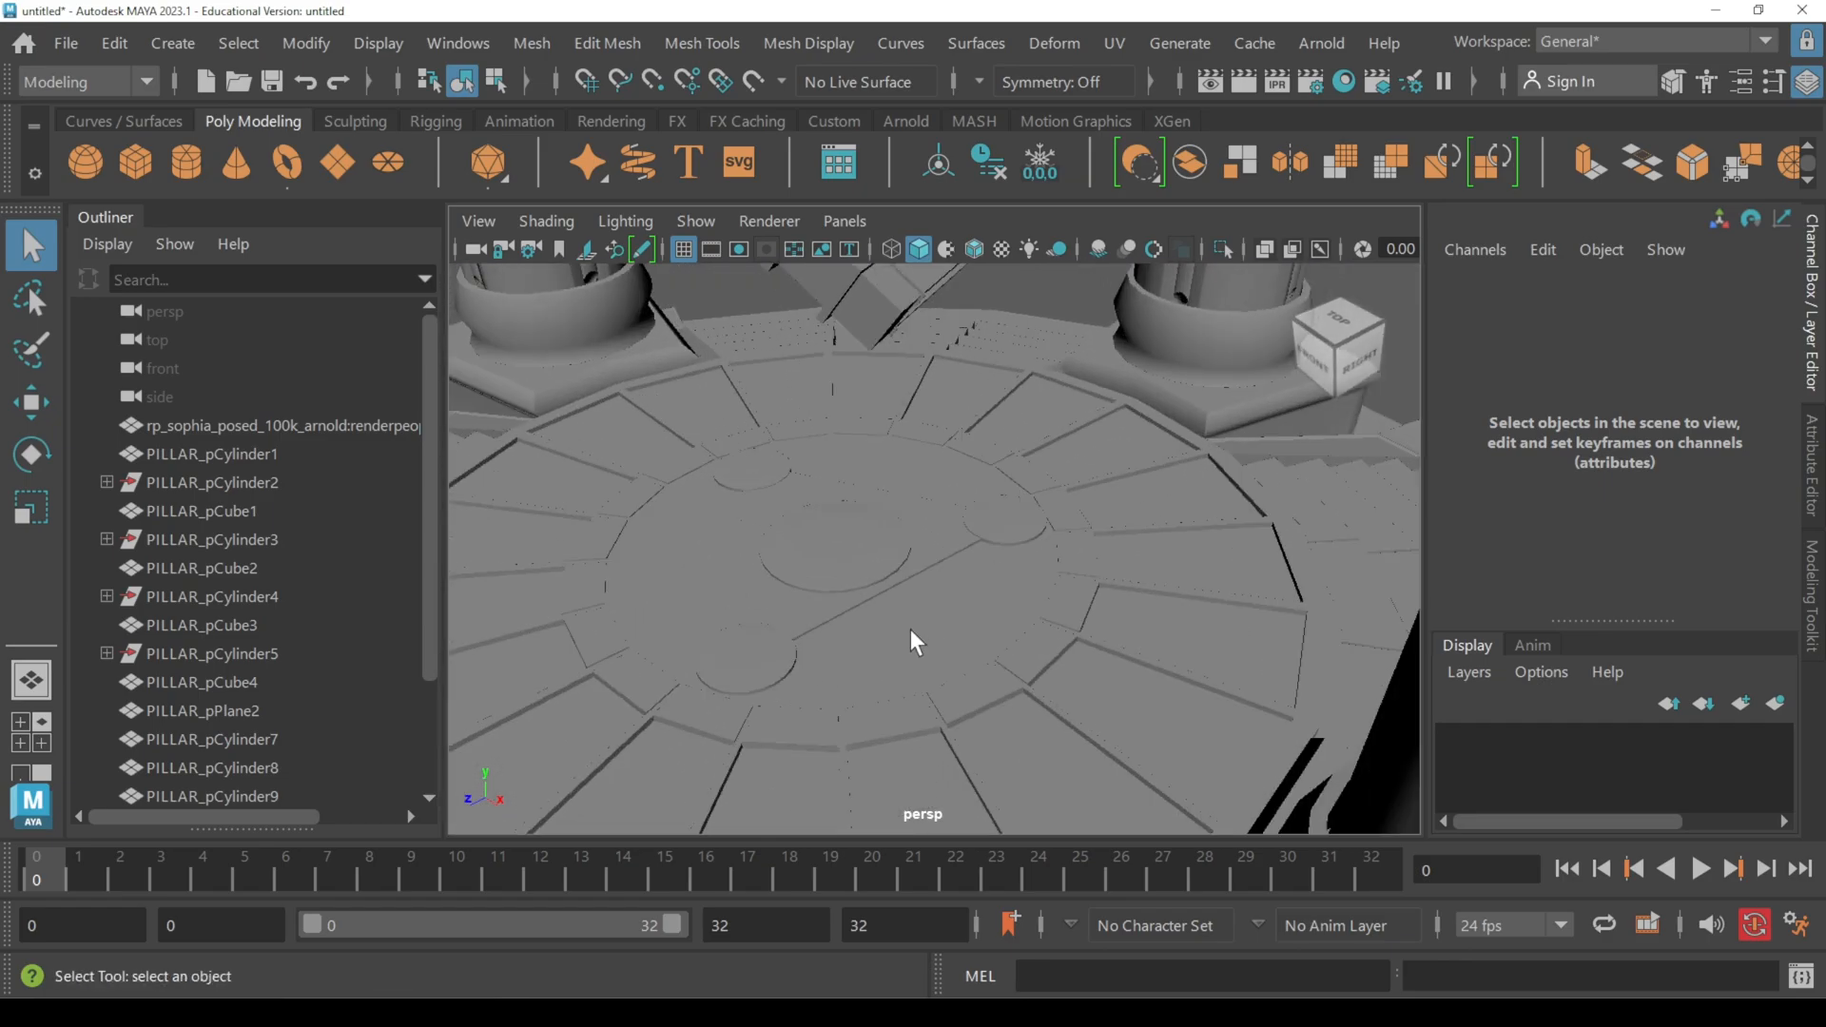
{"action": "middle_click_drag", "start_coordinate": [913, 640], "coordinate": [1088, 570], "text": "alt"}
{"action": "right_click_drag", "start_coordinate": [1089, 571], "coordinate": [671, 496], "text": "alt"}
{"action": "scroll", "coordinate": [913, 550], "scroll_direction": "down", "scroll_amount": 5}
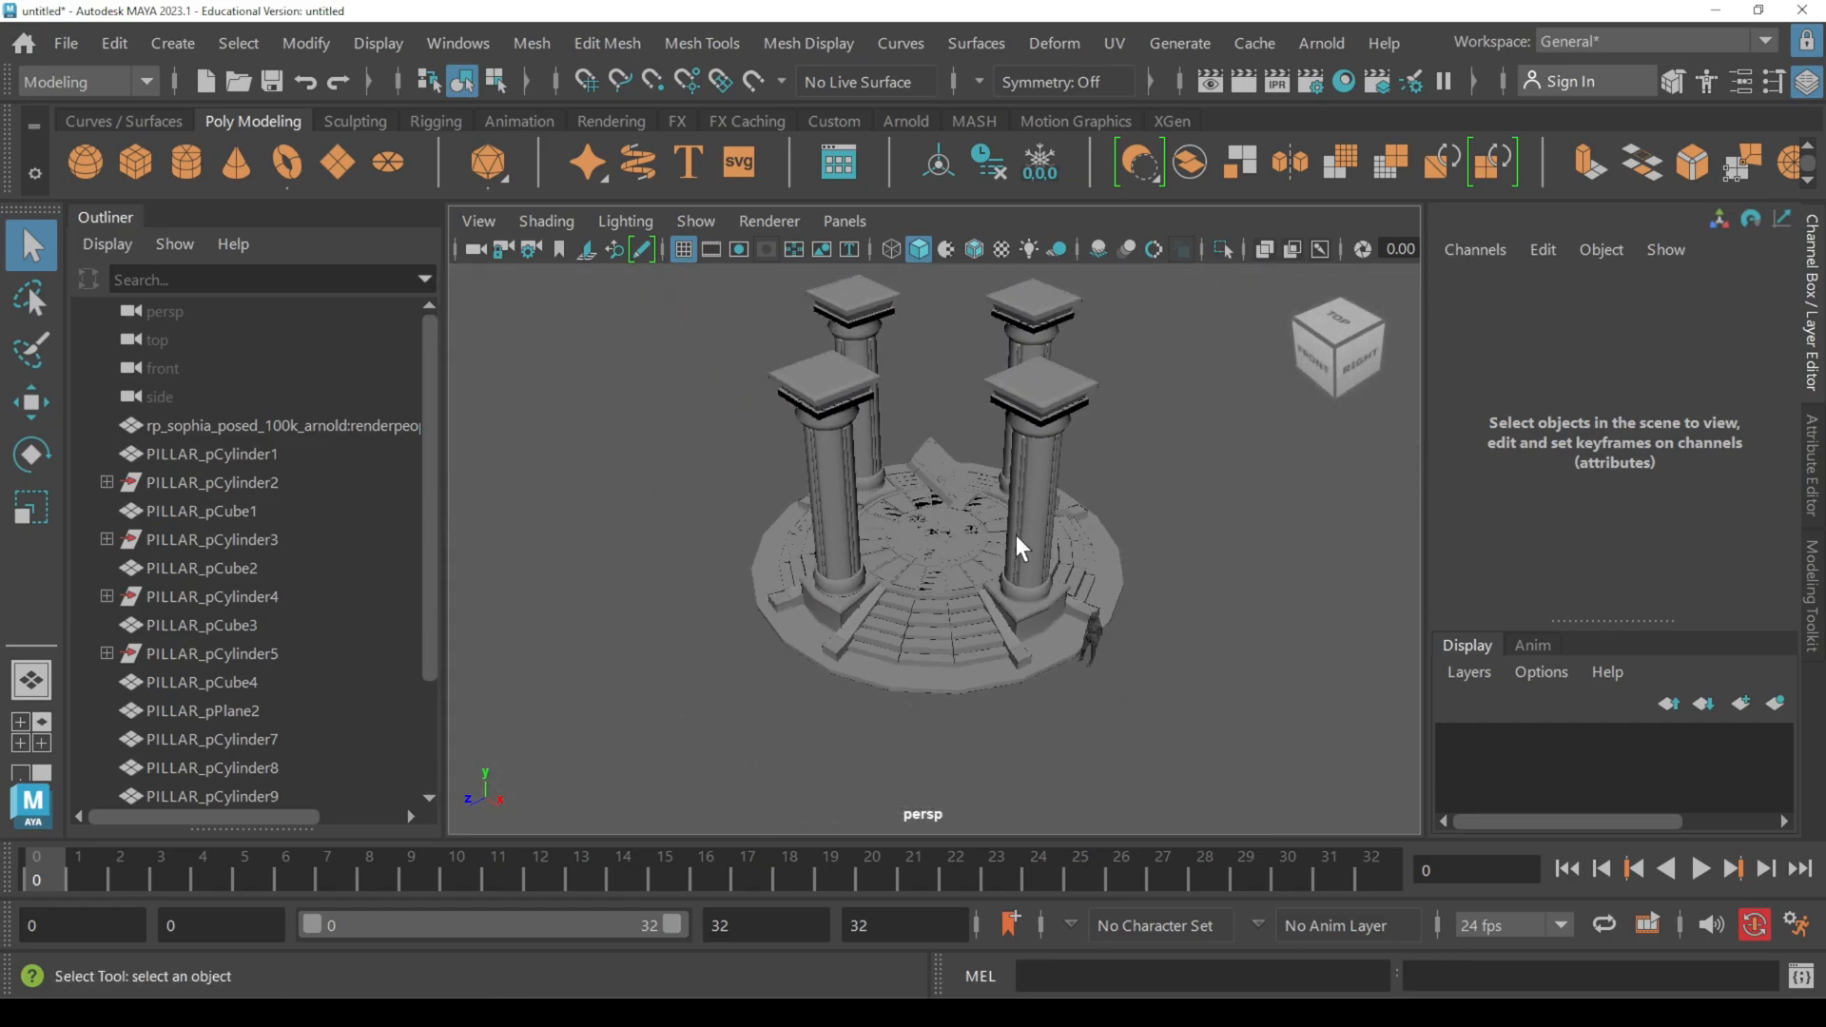
{"action": "left_click_drag", "start_coordinate": [1015, 543], "coordinate": [1131, 633], "text": "alt"}
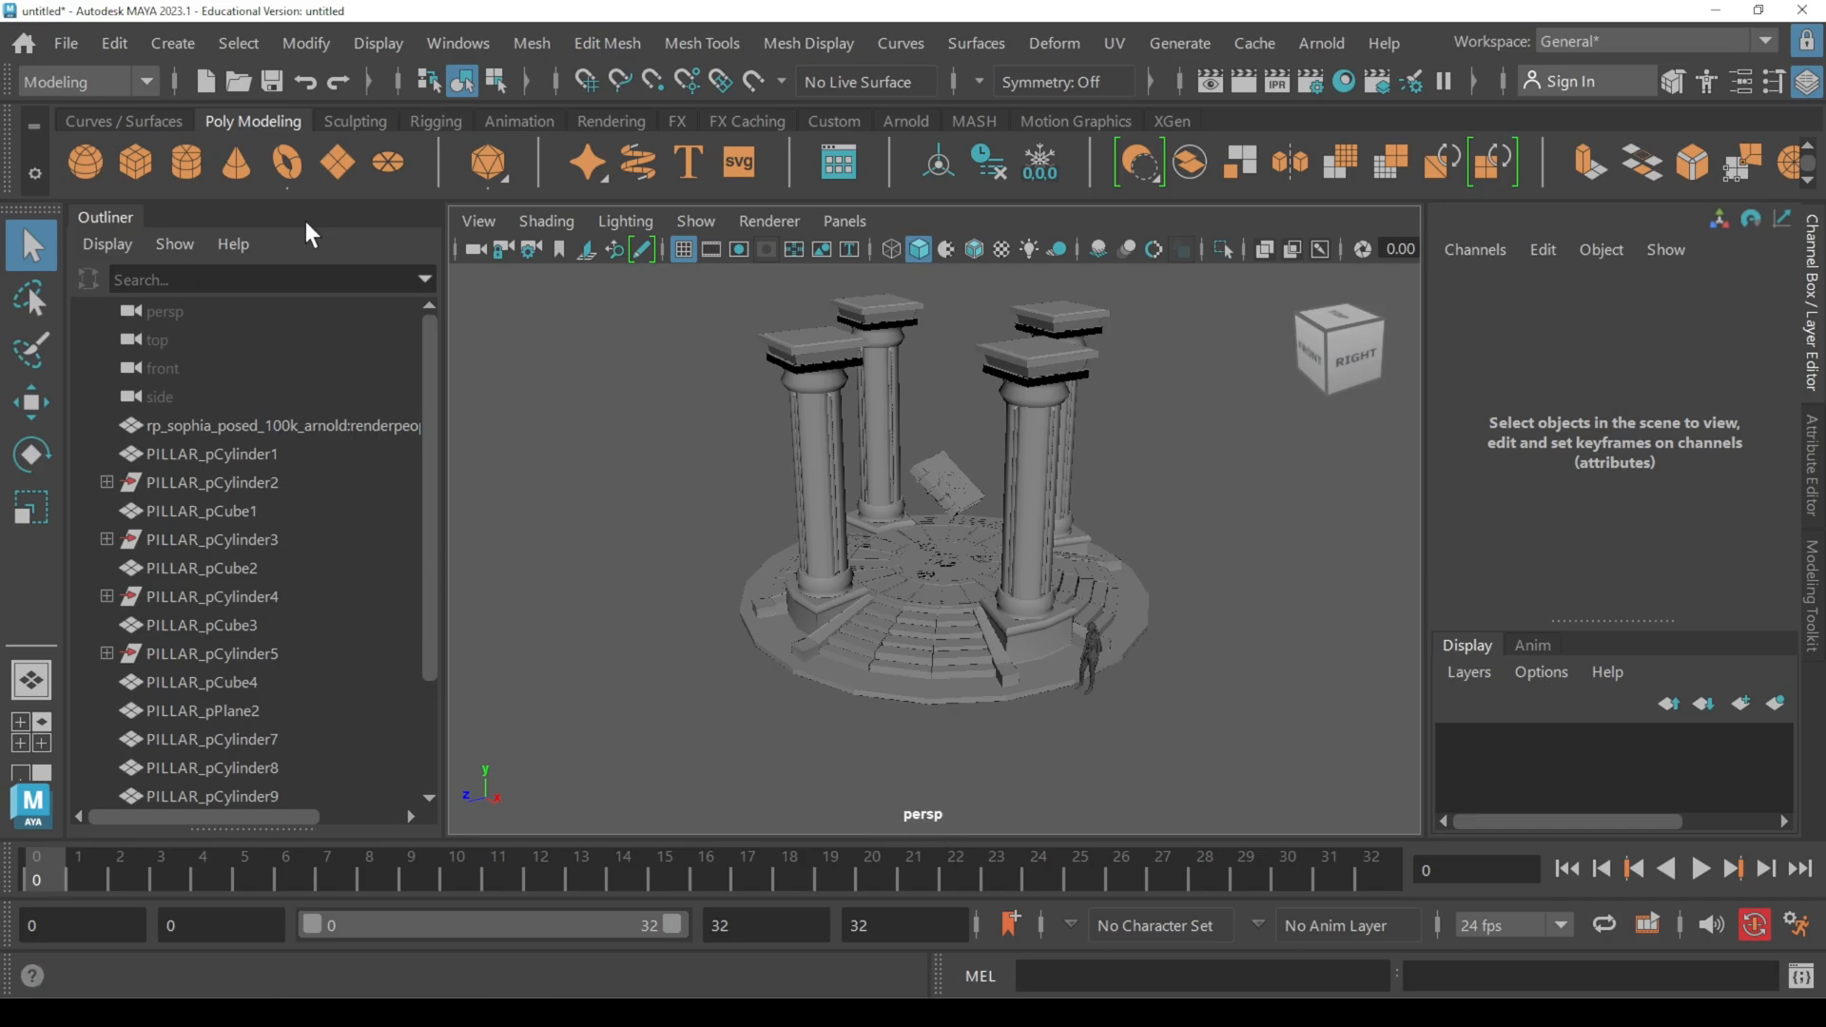
Step: Set the persp camera's far clip plane to 1000000
{"action": "left_click", "coordinate": [177, 319]}
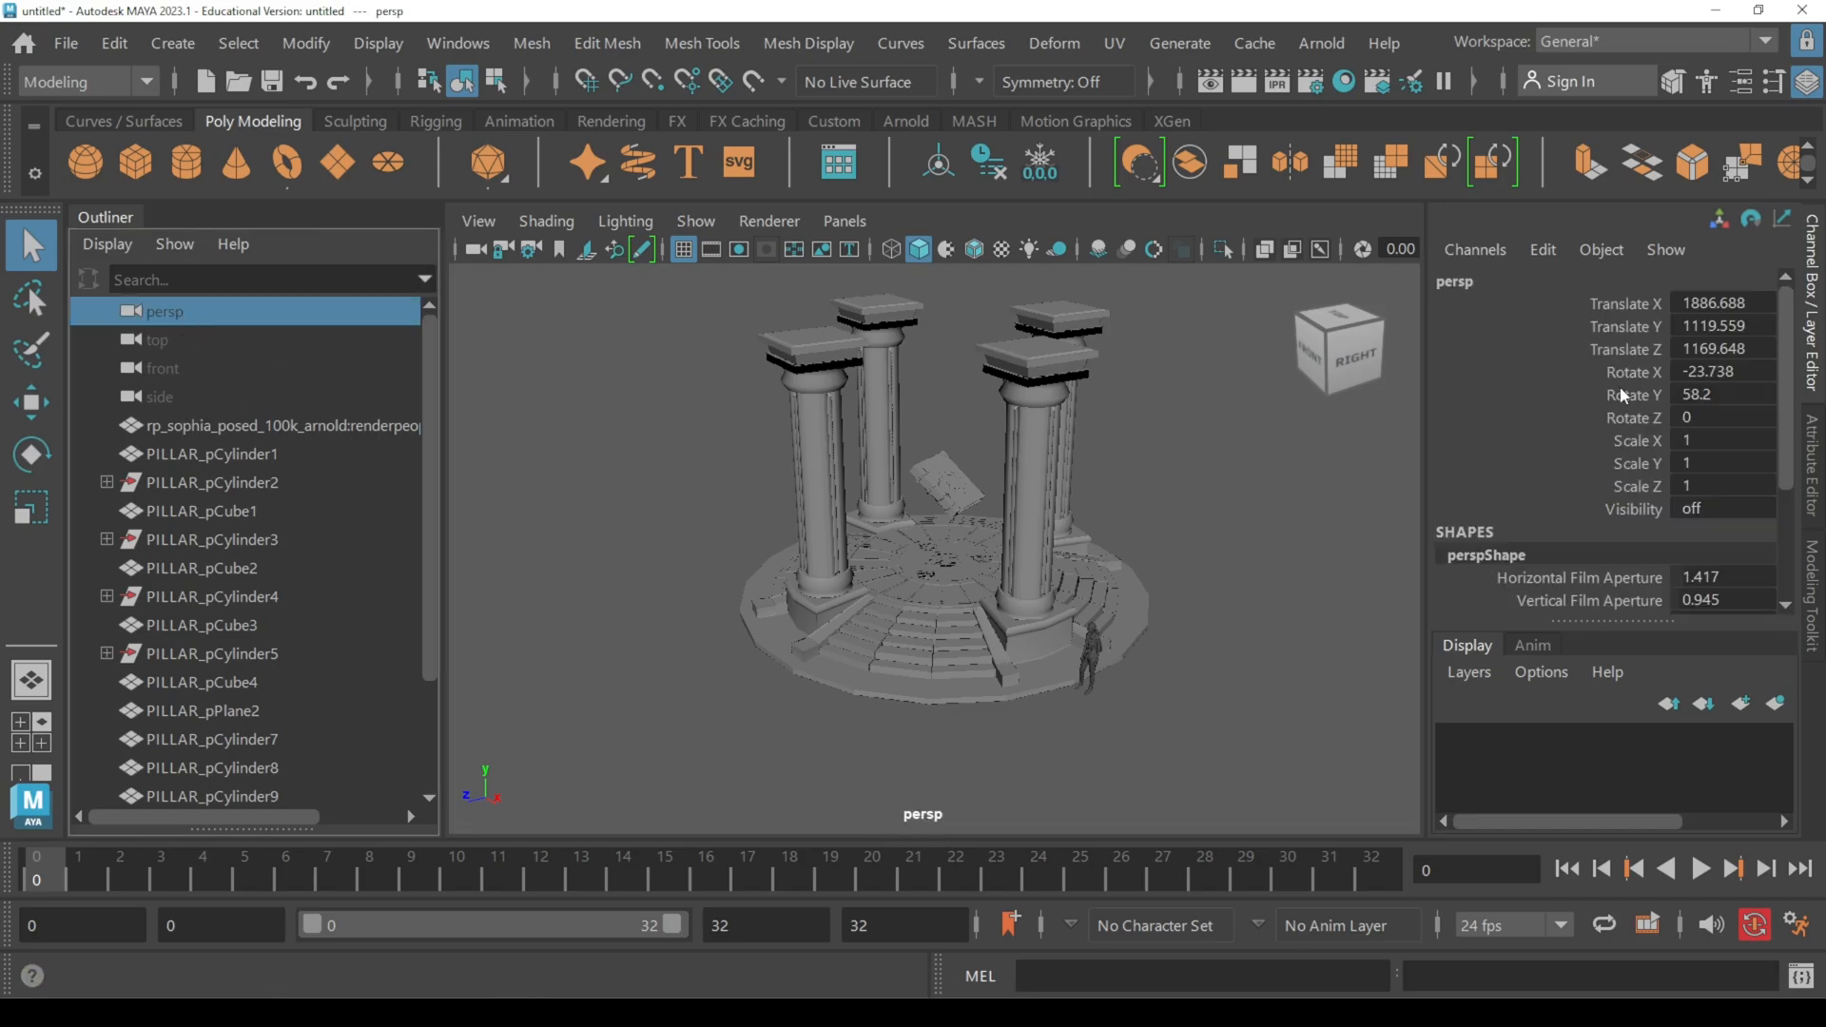
{"action": "key", "text": "ctrl+a"}
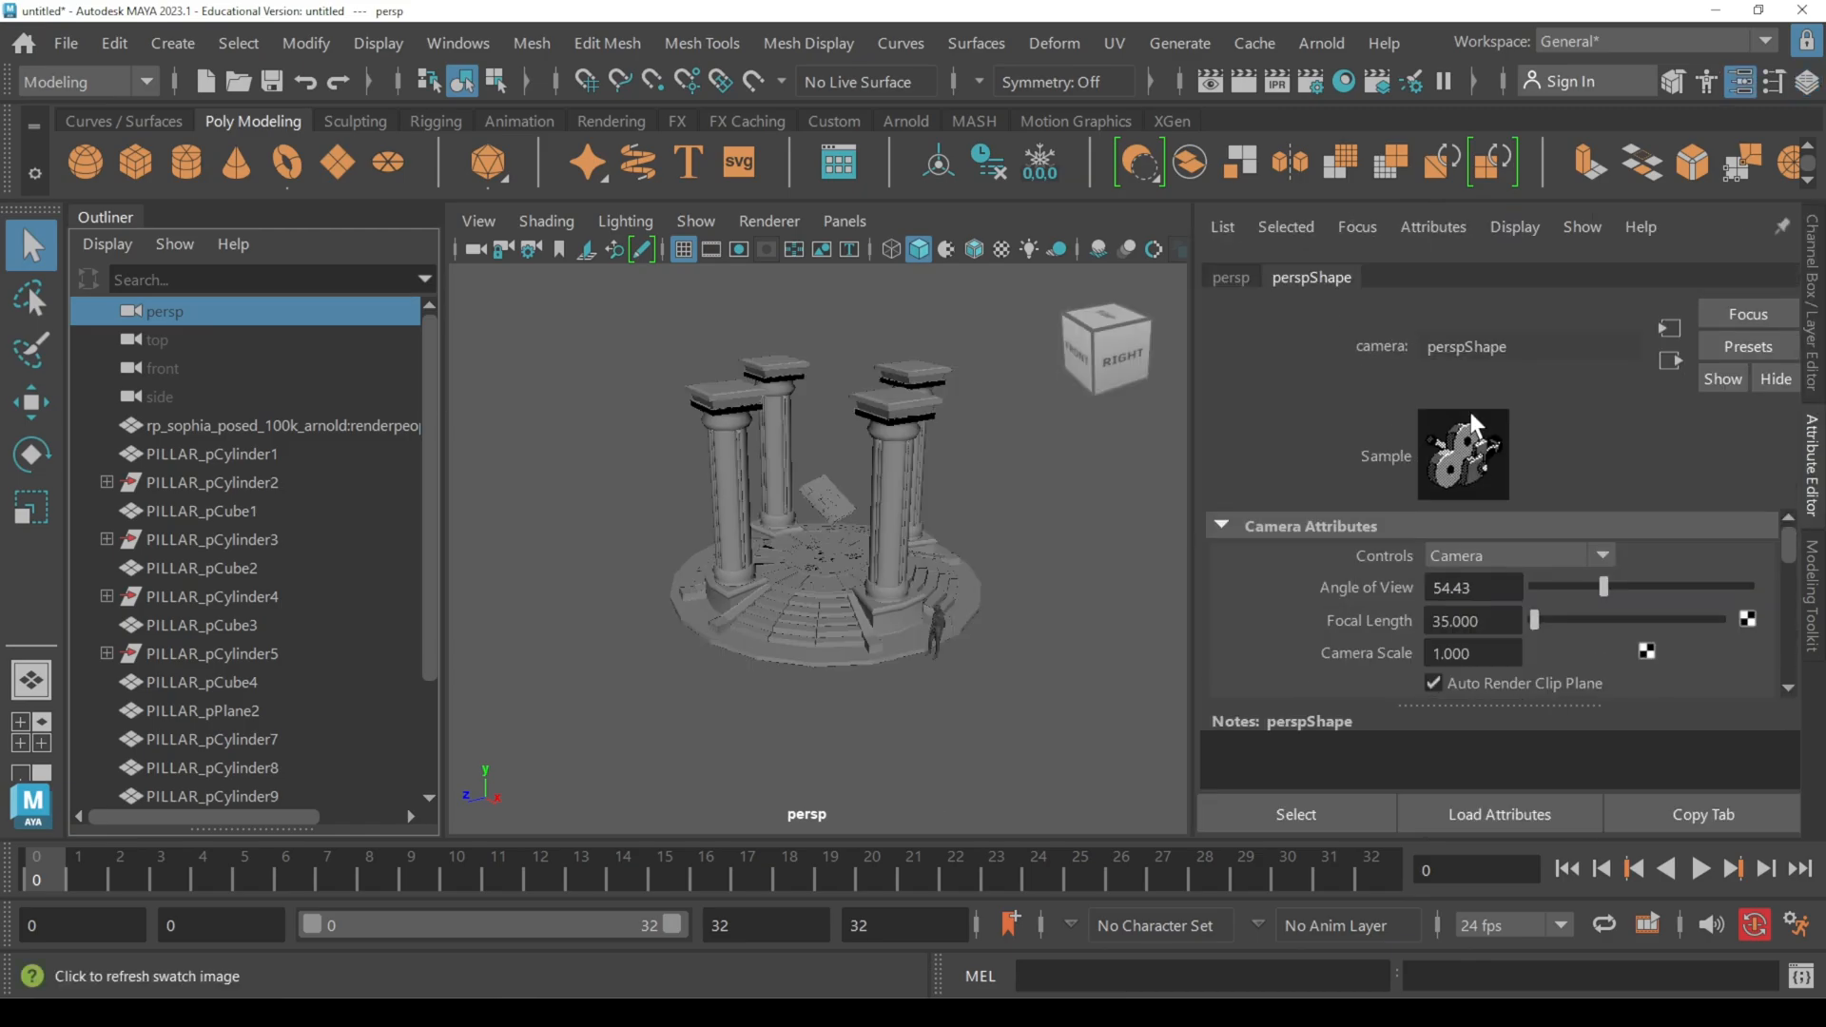
{"action": "scroll", "coordinate": [1642, 590], "scroll_direction": "down", "scroll_amount": 2}
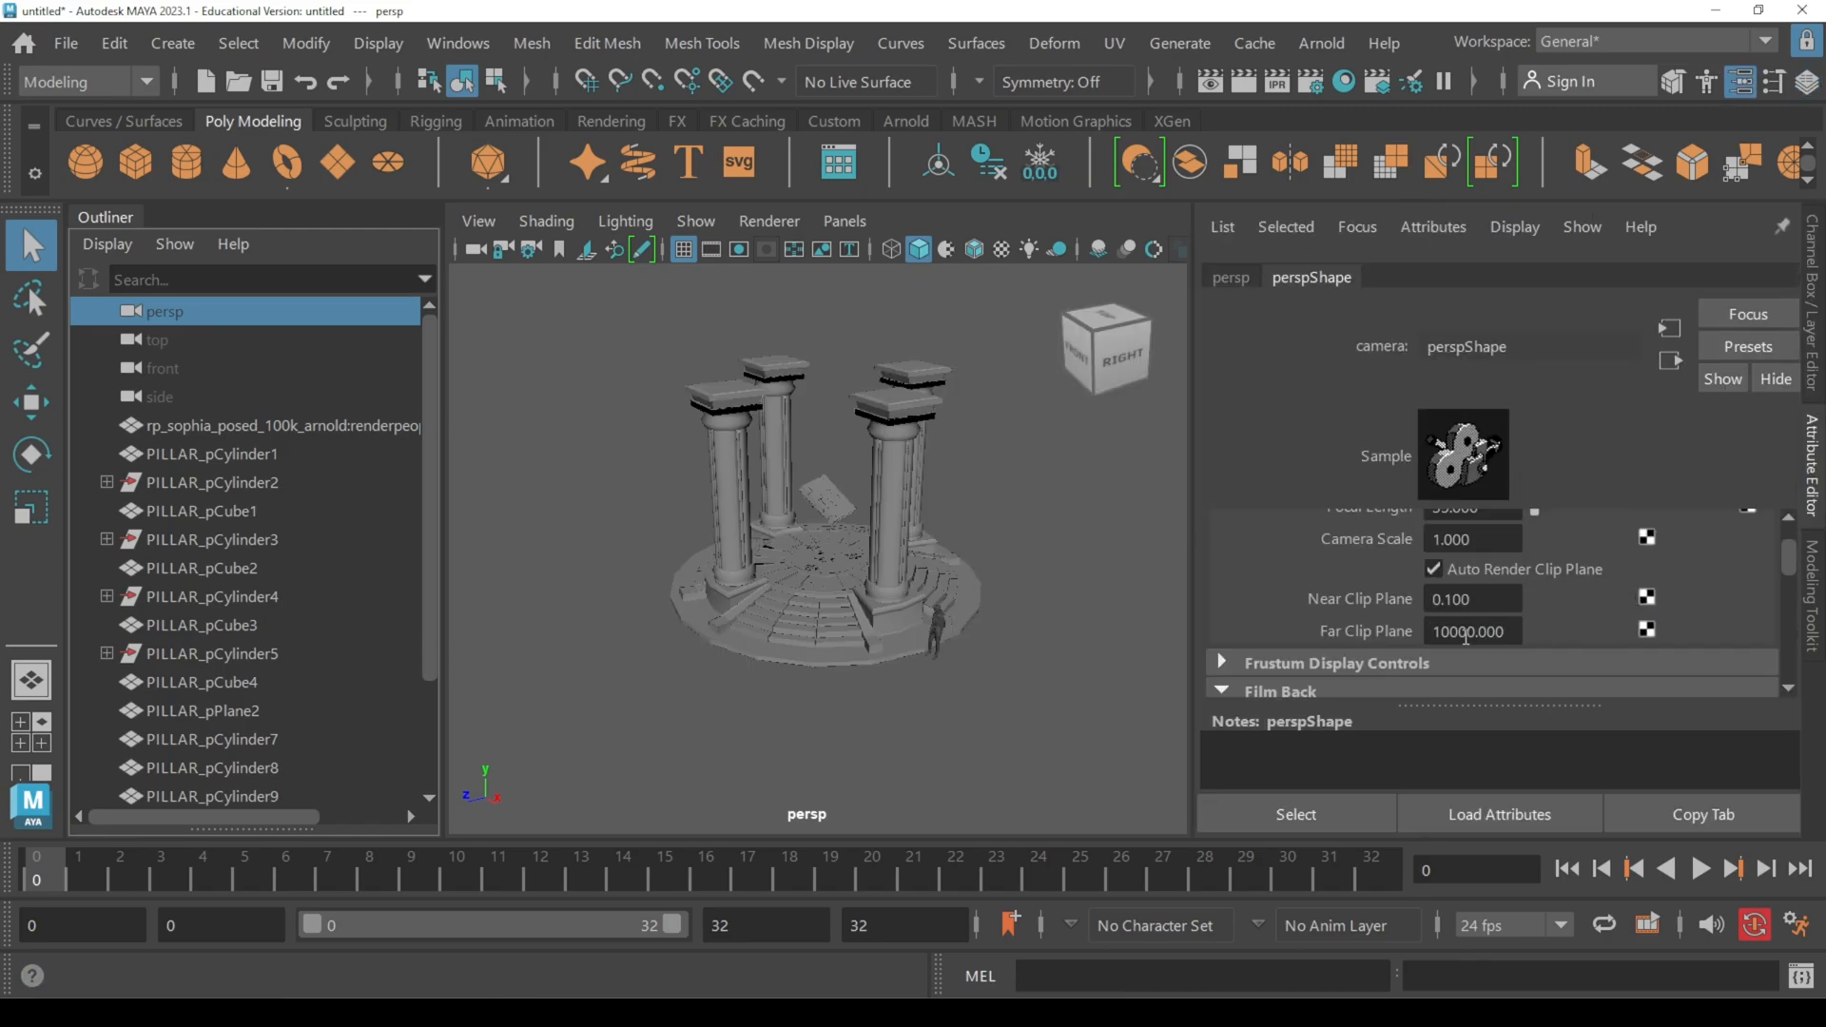
{"action": "left_click", "coordinate": [1458, 634]}
{"action": "key", "text": "ctrl+a"}
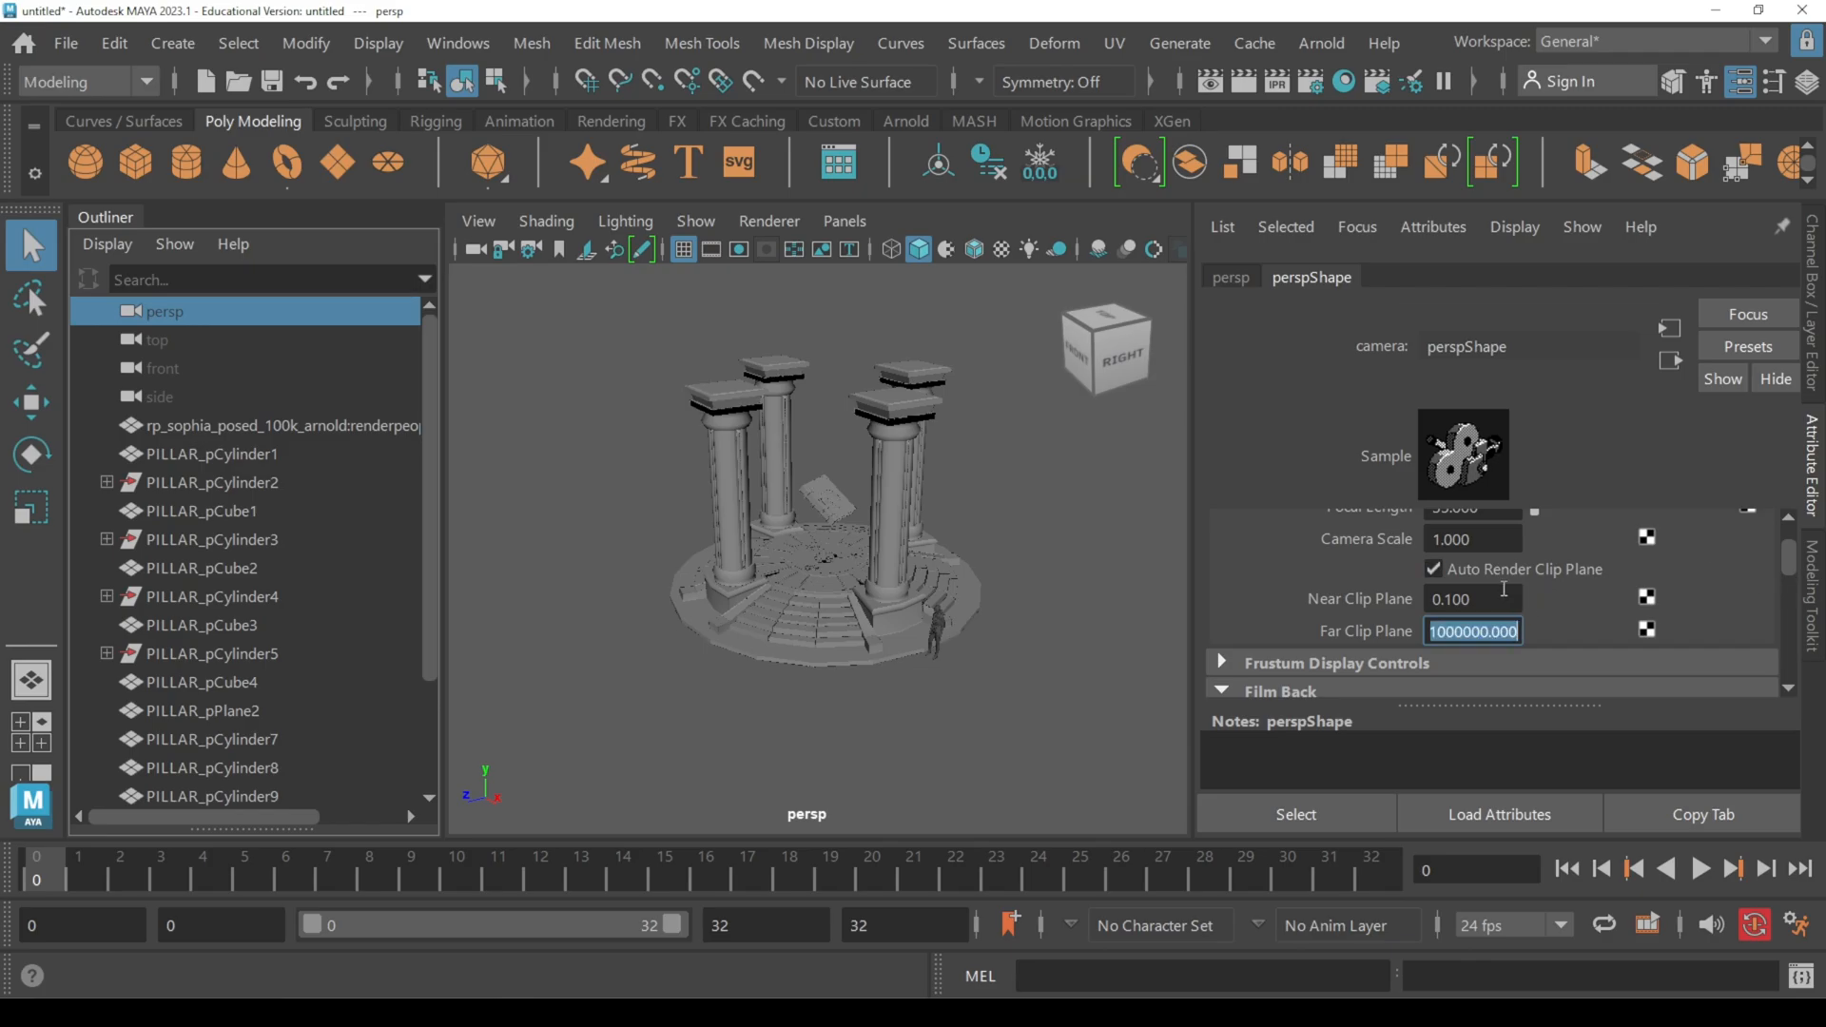
Step: Set the persp camera's near clip plane to 1
{"action": "left_click", "coordinate": [1504, 598]}
{"action": "left_click_drag", "start_coordinate": [1484, 599], "coordinate": [1418, 597]}
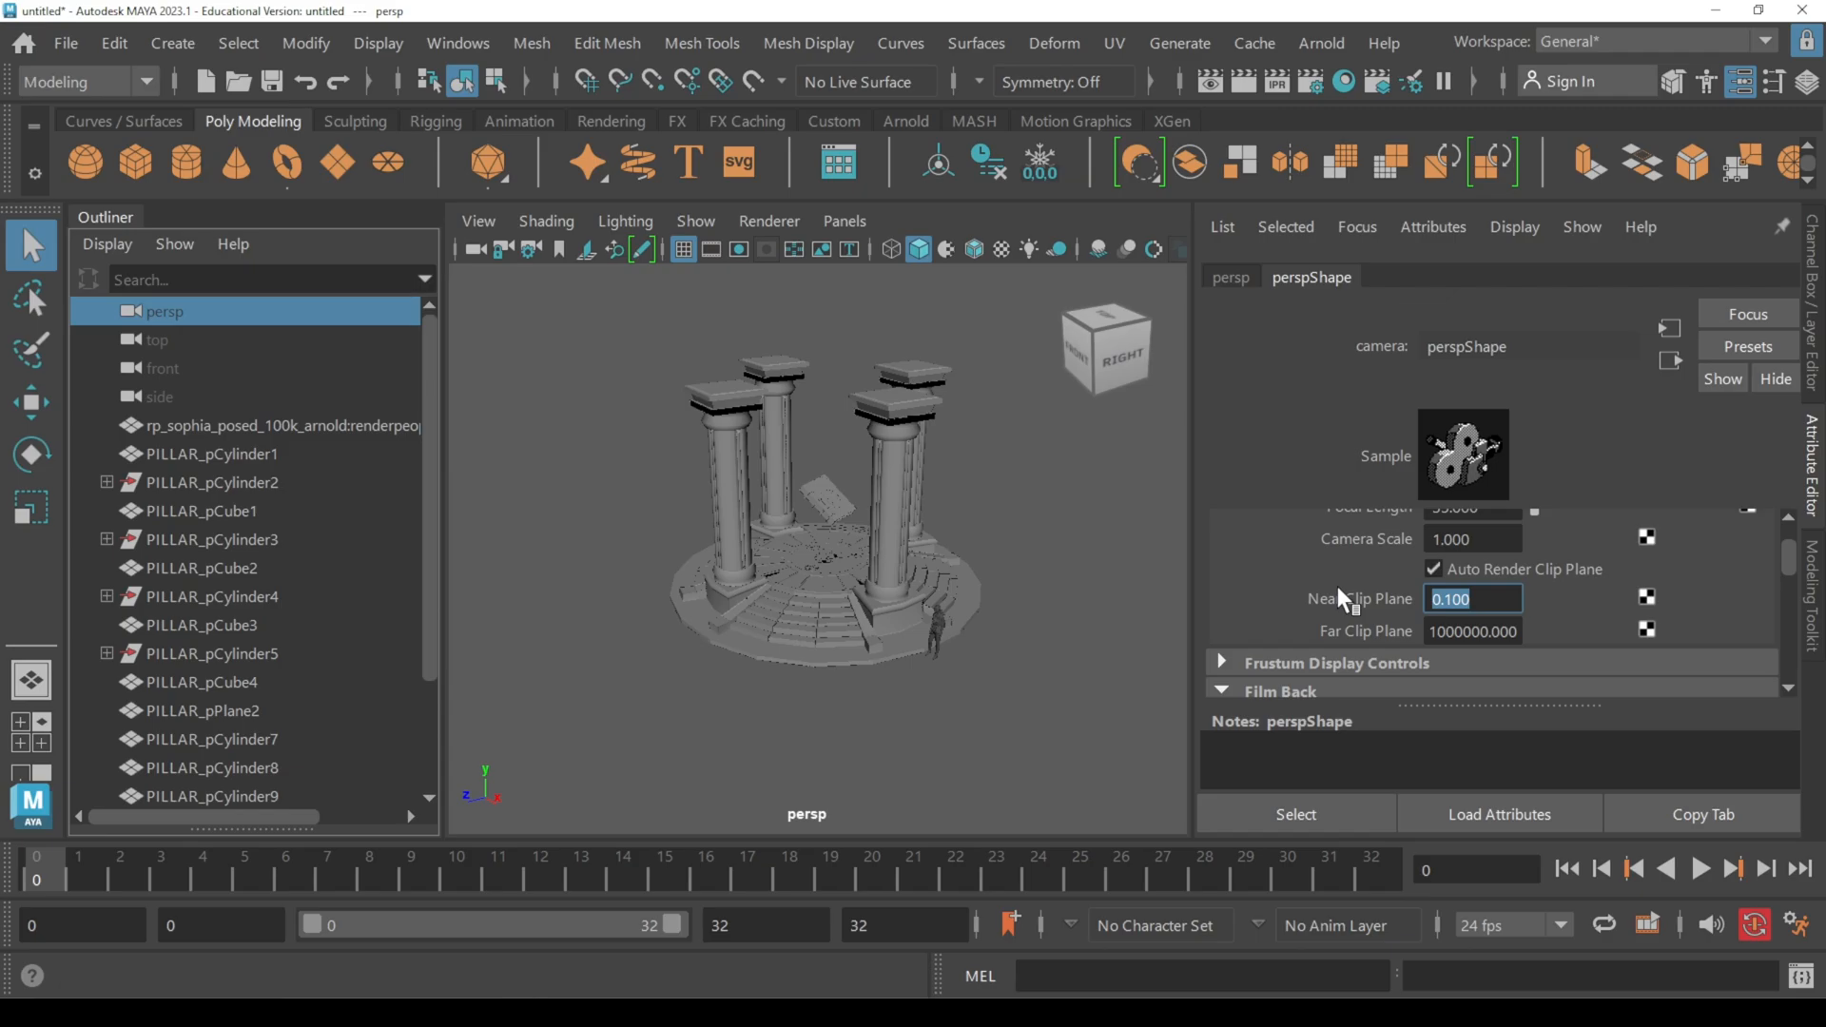
{"action": "type", "text": "1"}
{"action": "key", "text": "Return"}
{"action": "left_click", "coordinate": [1343, 586]}
Step: Turn on multisample anti-aliasing in the perspective viewport and check the pedestal's edges
{"action": "scroll", "coordinate": [917, 609], "scroll_direction": "up", "scroll_amount": 6}
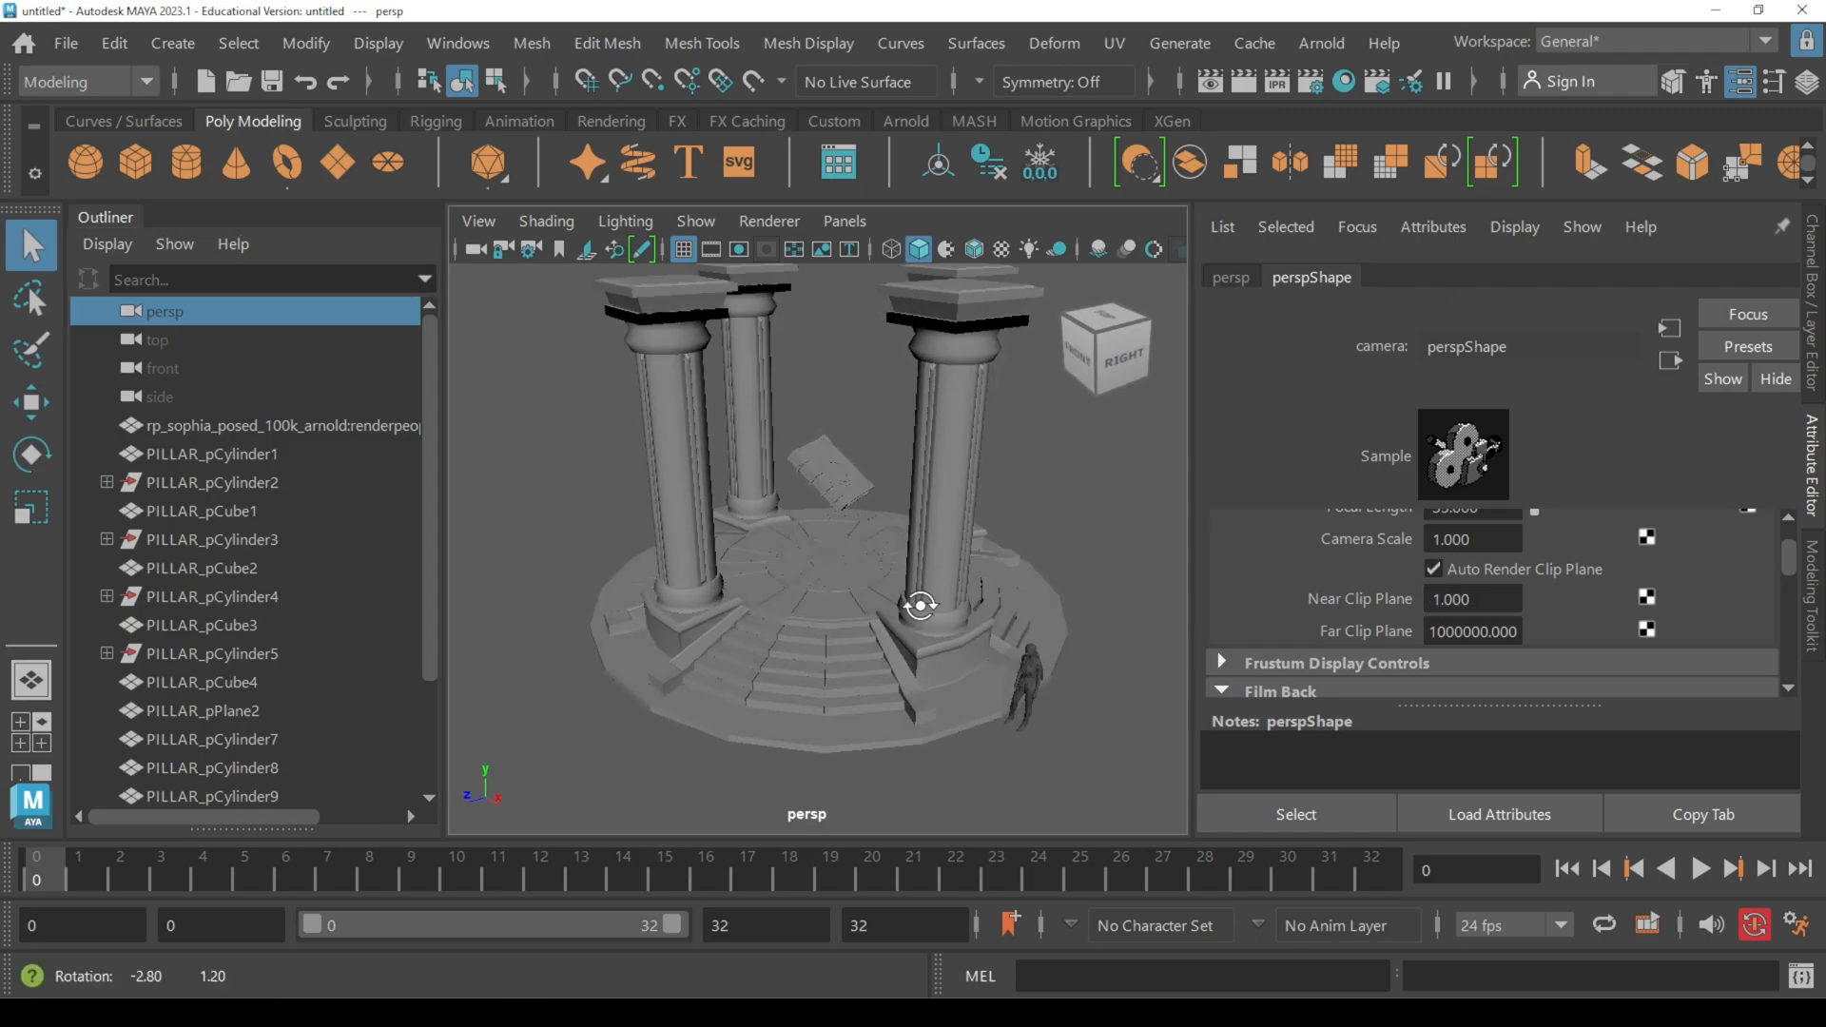
{"action": "scroll", "coordinate": [919, 564], "scroll_direction": "down", "scroll_amount": 5}
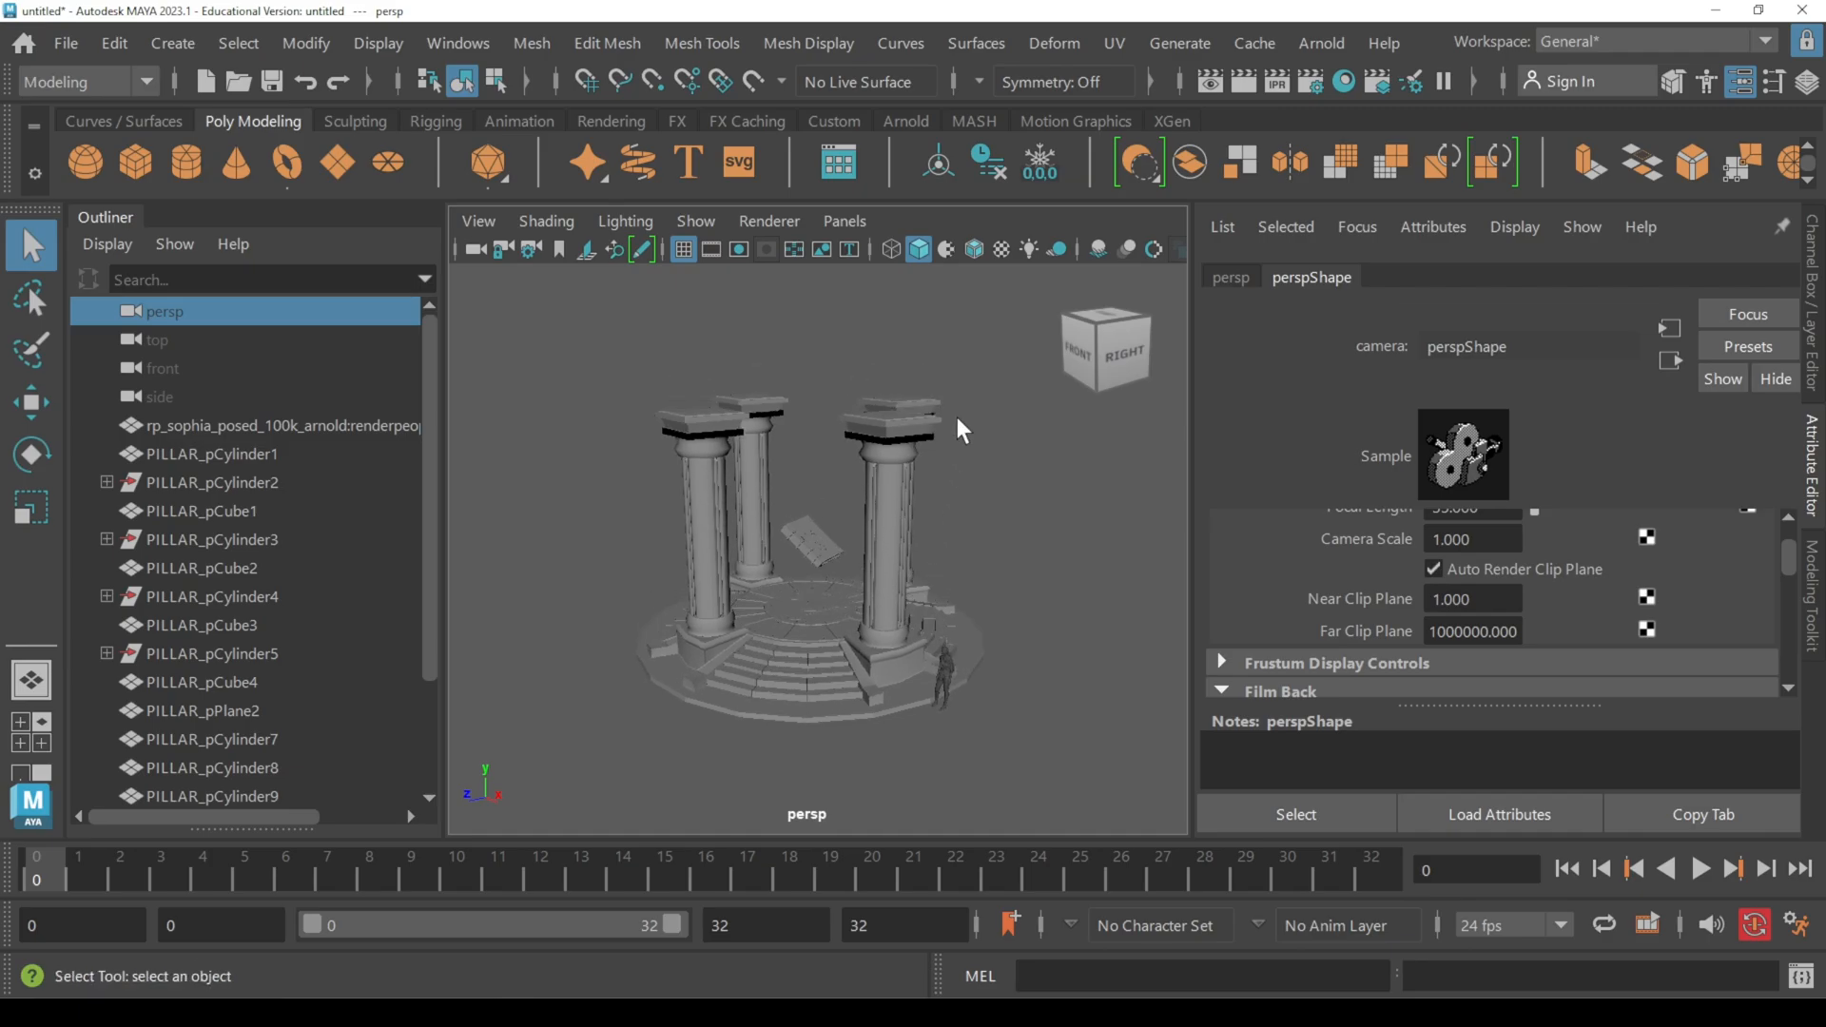
{"action": "left_click", "coordinate": [1154, 249]}
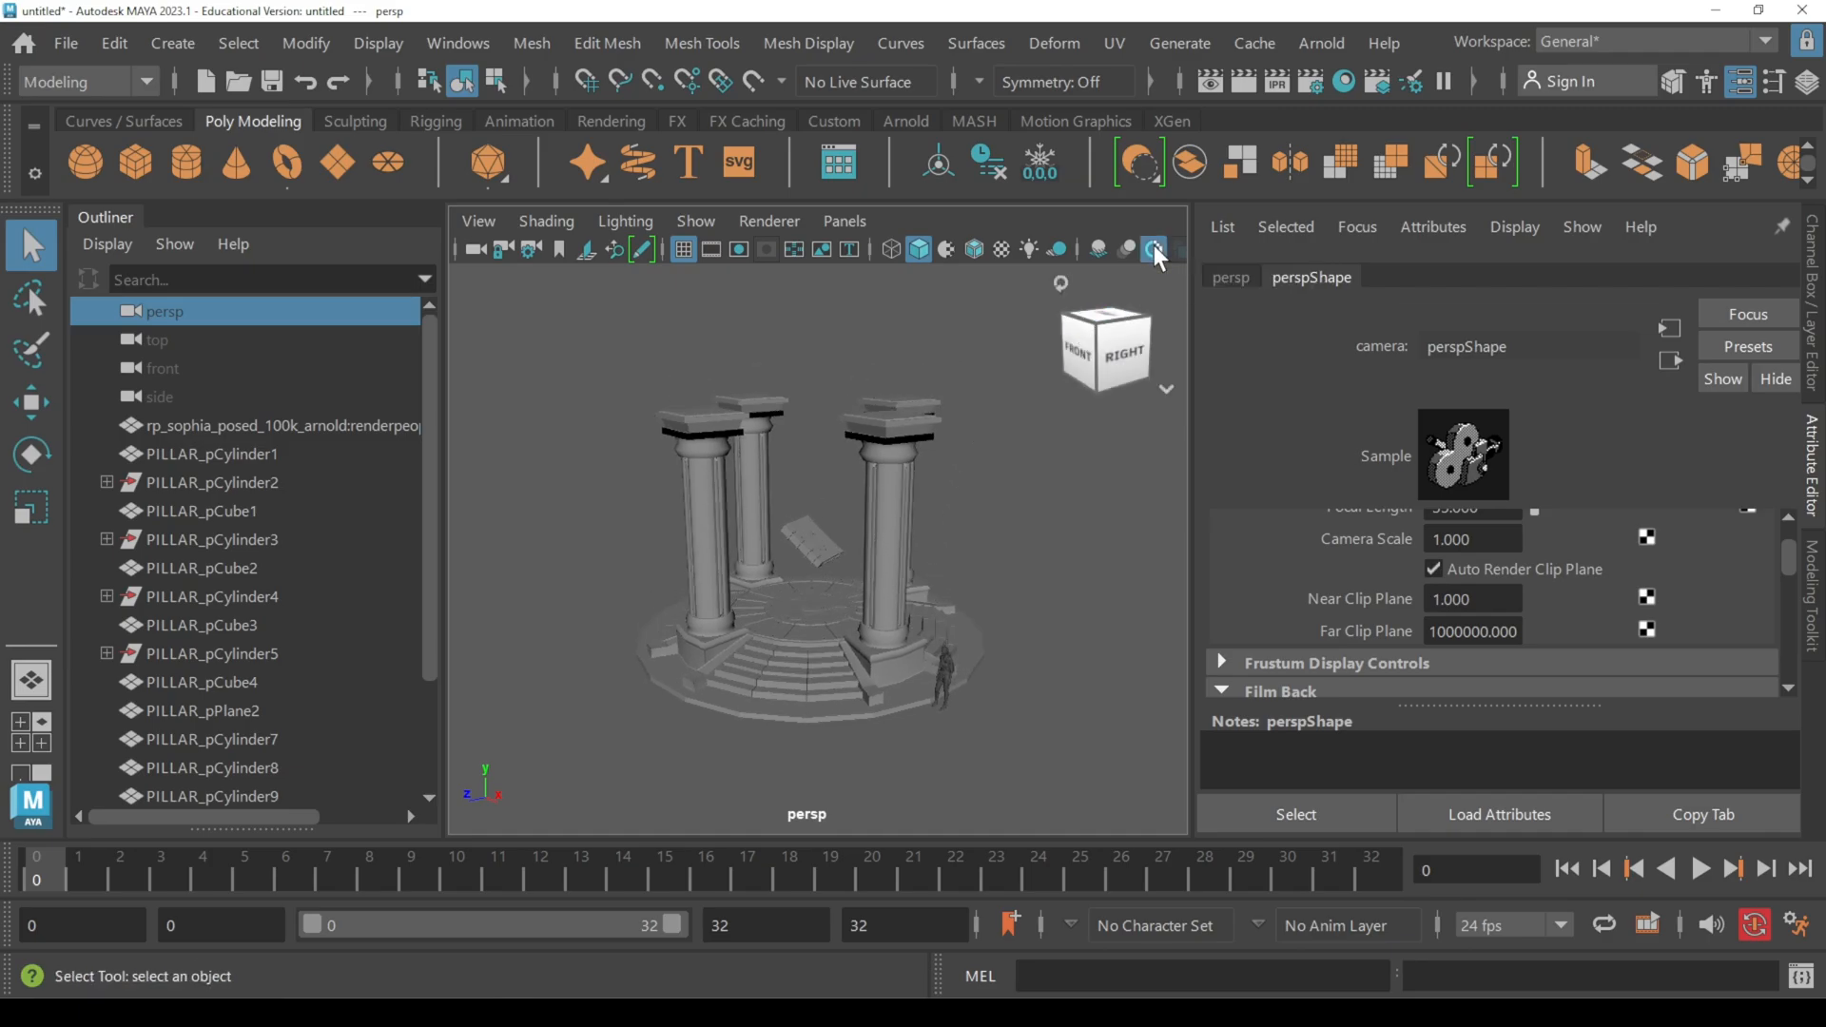
{"action": "scroll", "coordinate": [961, 595], "scroll_direction": "up", "scroll_amount": 3}
{"action": "left_click_drag", "start_coordinate": [961, 595], "coordinate": [1021, 610], "text": "alt"}
{"action": "scroll", "coordinate": [1037, 593], "scroll_direction": "down", "scroll_amount": 3}
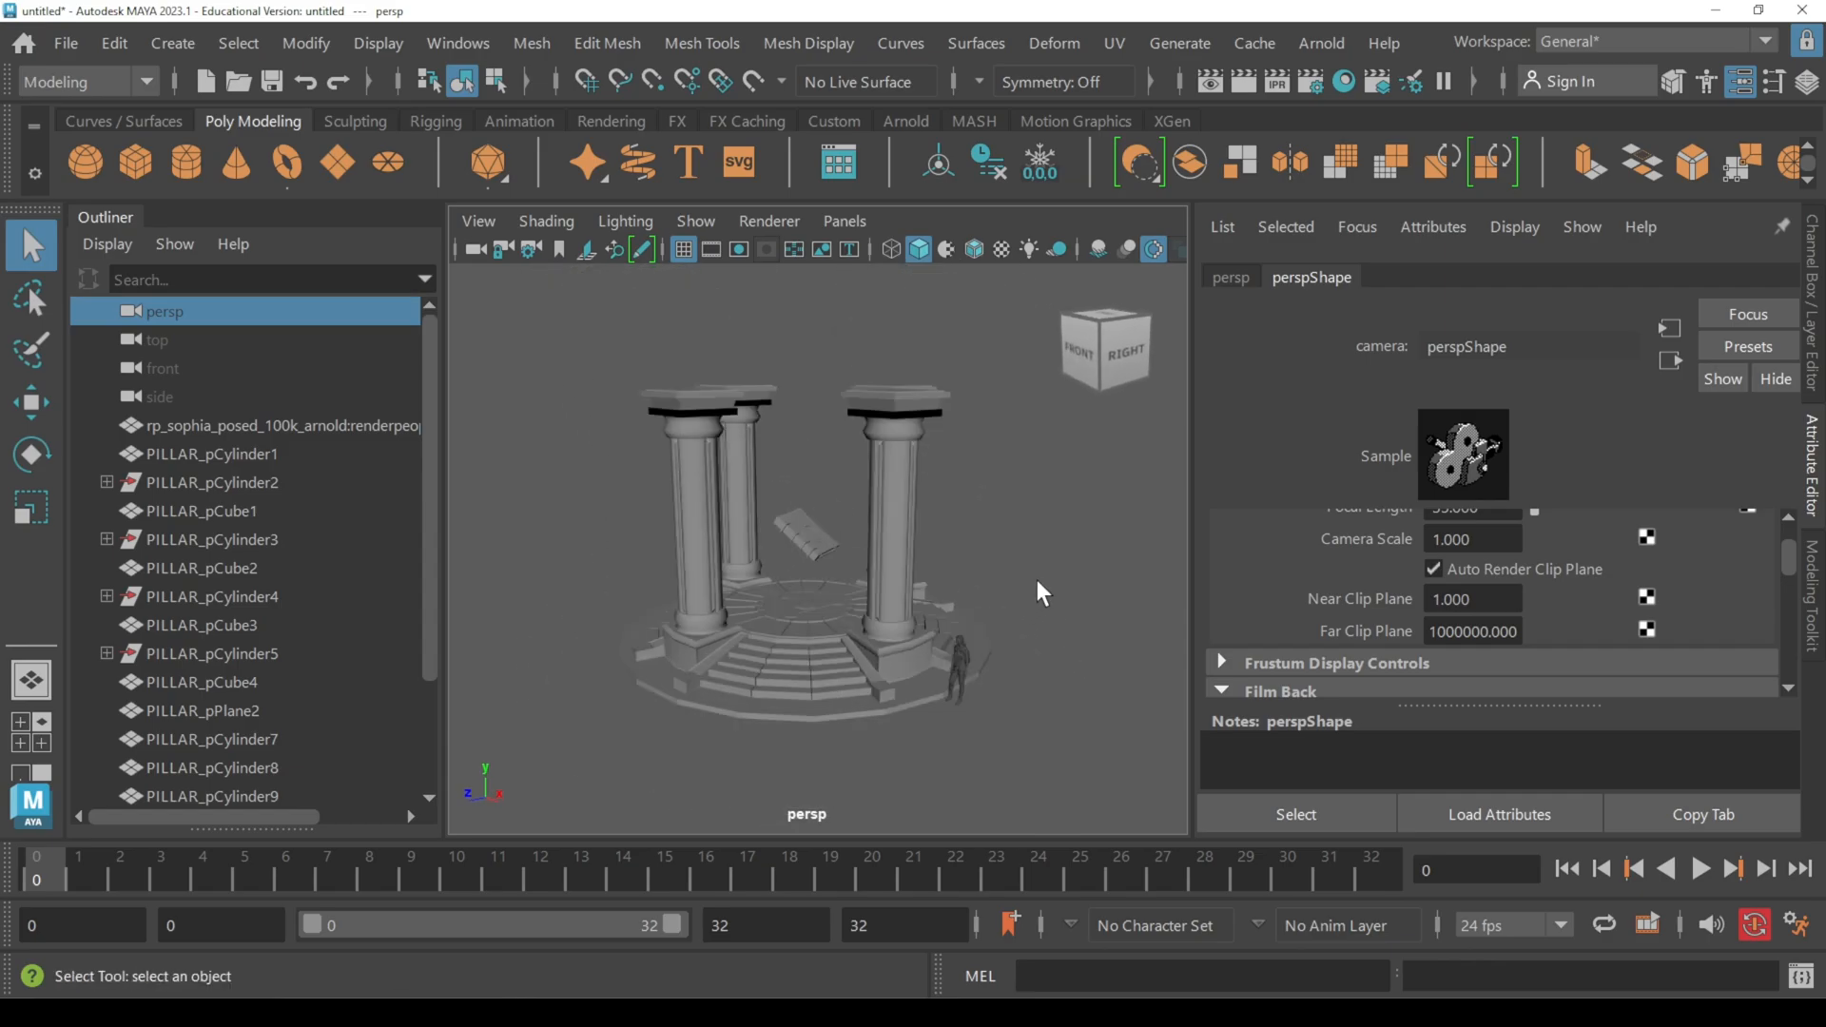
Step: Run Cleanup on all the set's meshes, tessellating 4-sided faces, faces with more than 4 sides, concave, holed and non-planar faces
{"action": "left_click_drag", "start_coordinate": [593, 347], "coordinate": [1029, 739]}
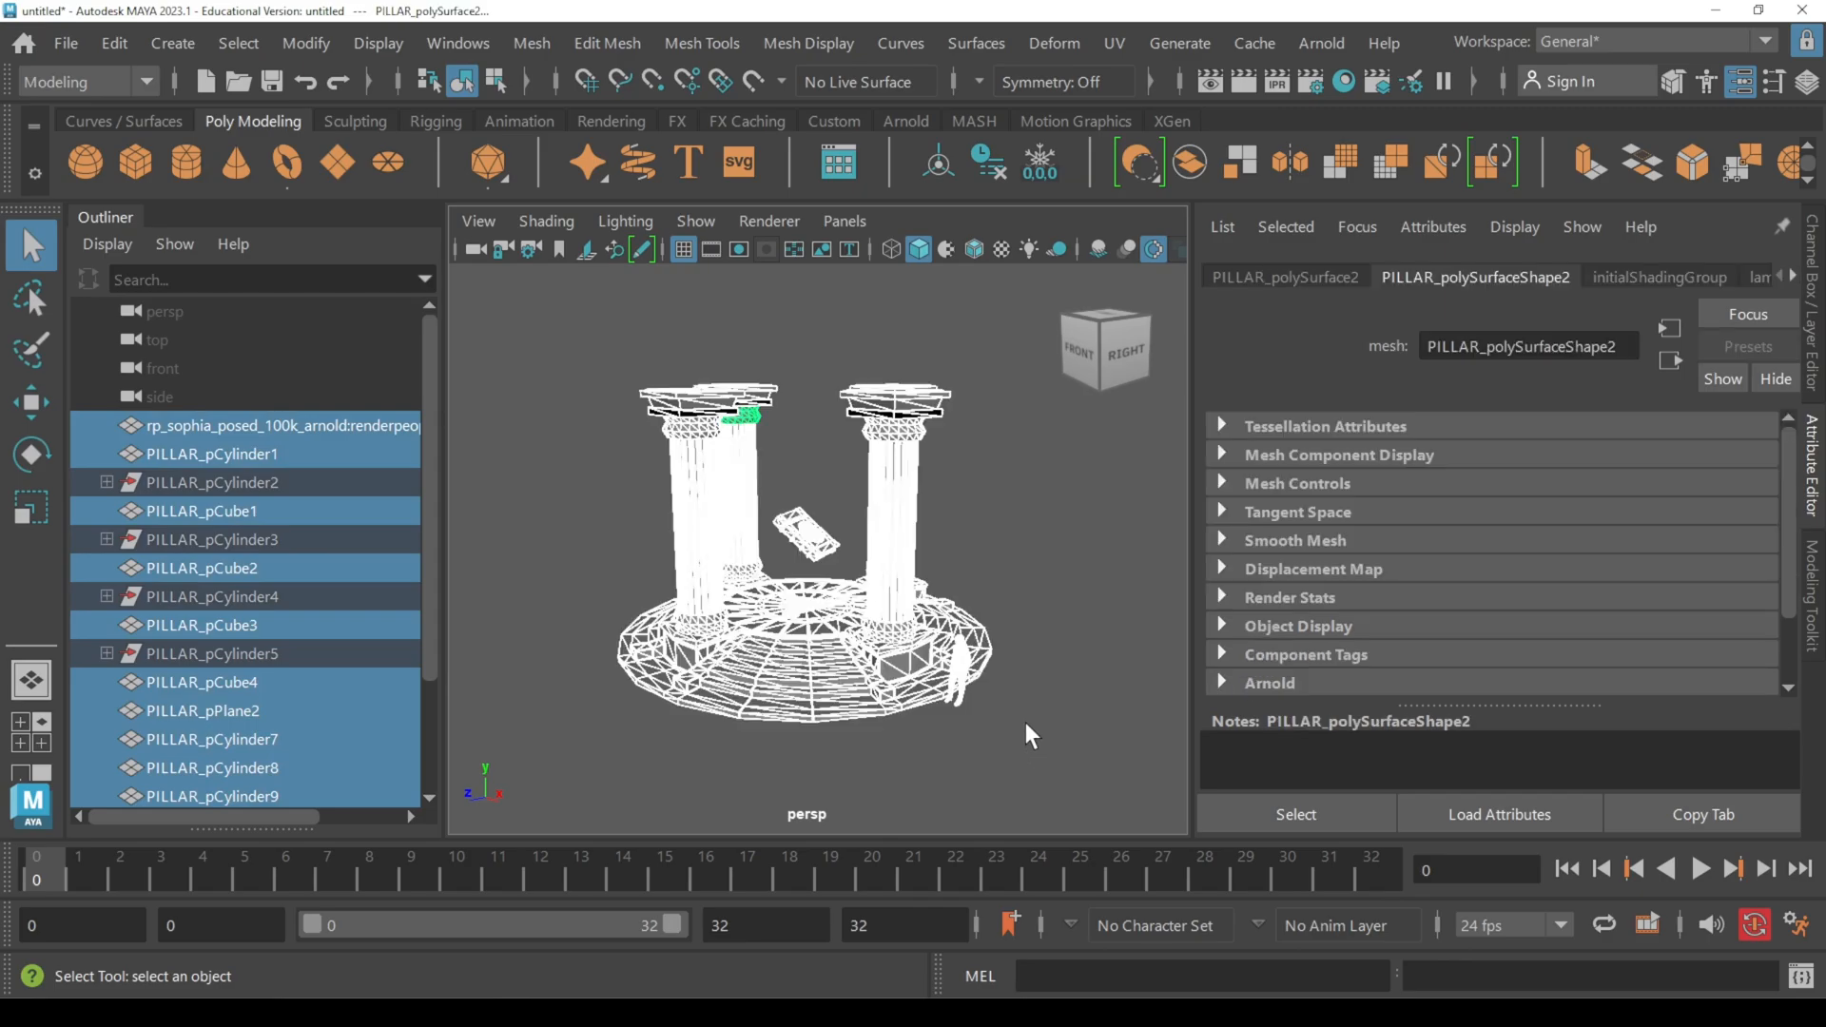
{"action": "left_click", "coordinate": [531, 46]}
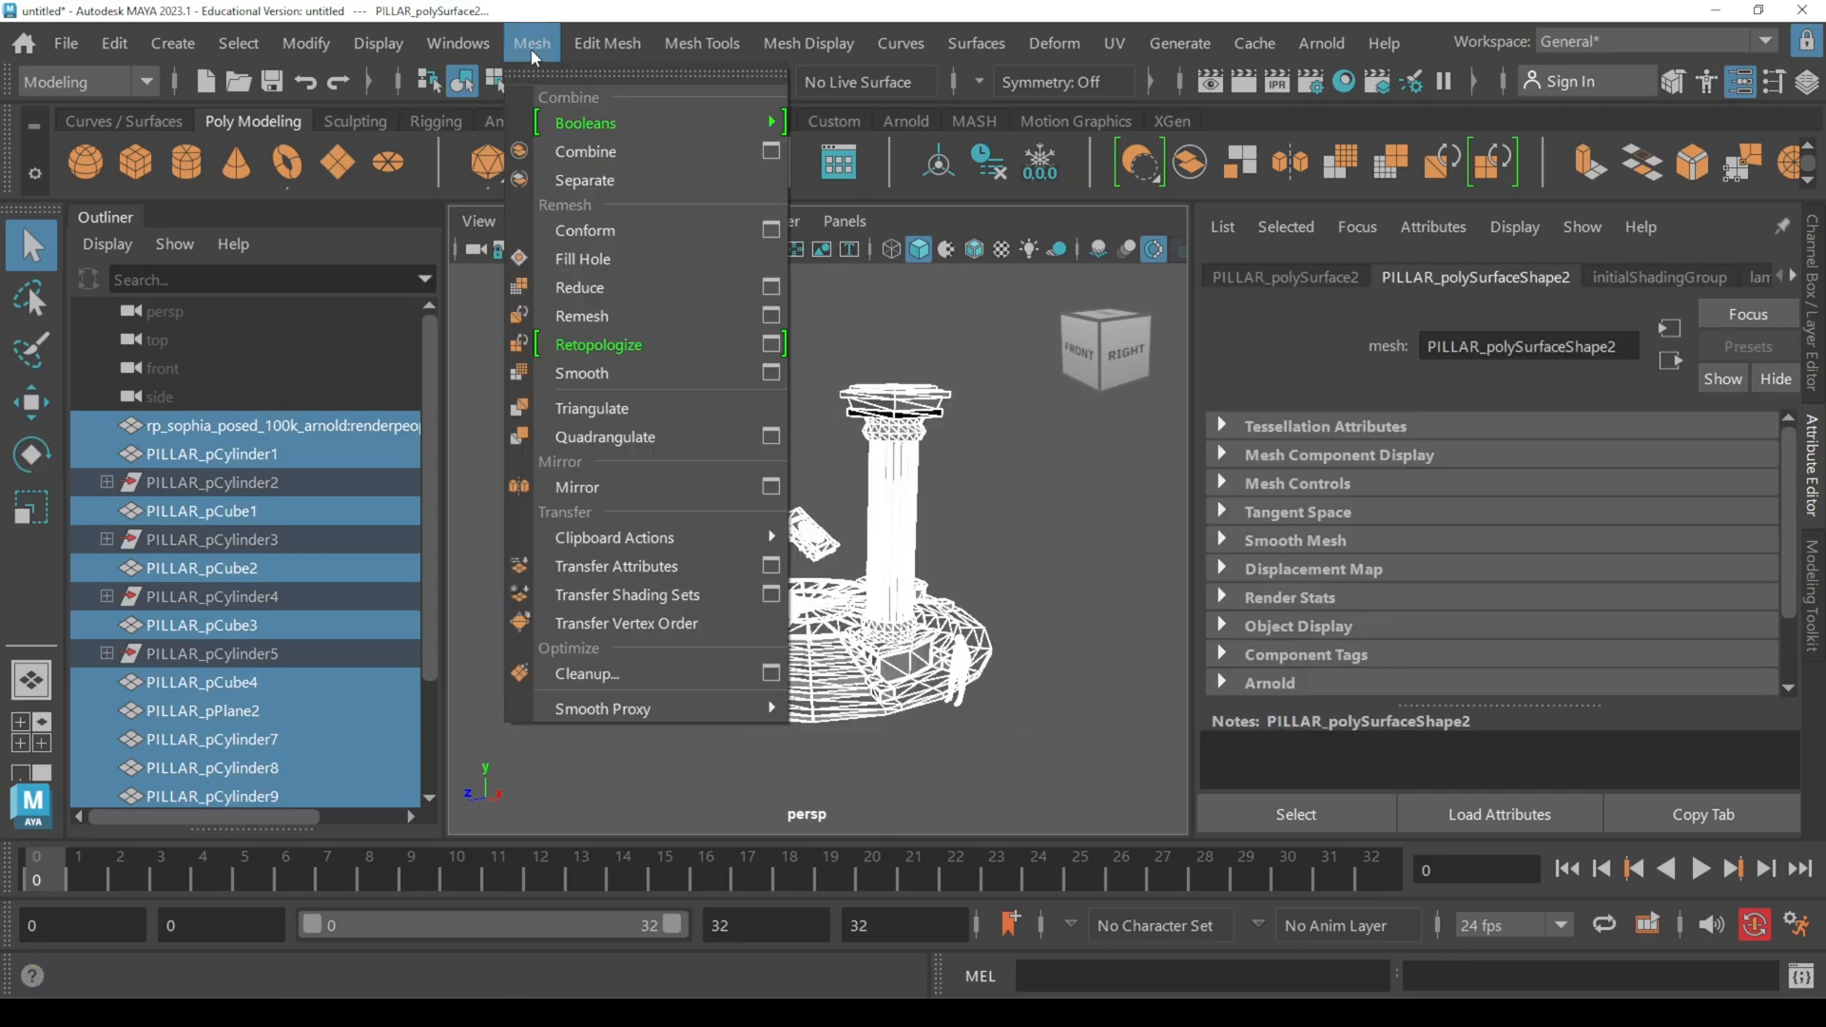
{"action": "left_click", "coordinate": [771, 674]}
{"action": "left_click_drag", "start_coordinate": [887, 523], "coordinate": [859, 224]}
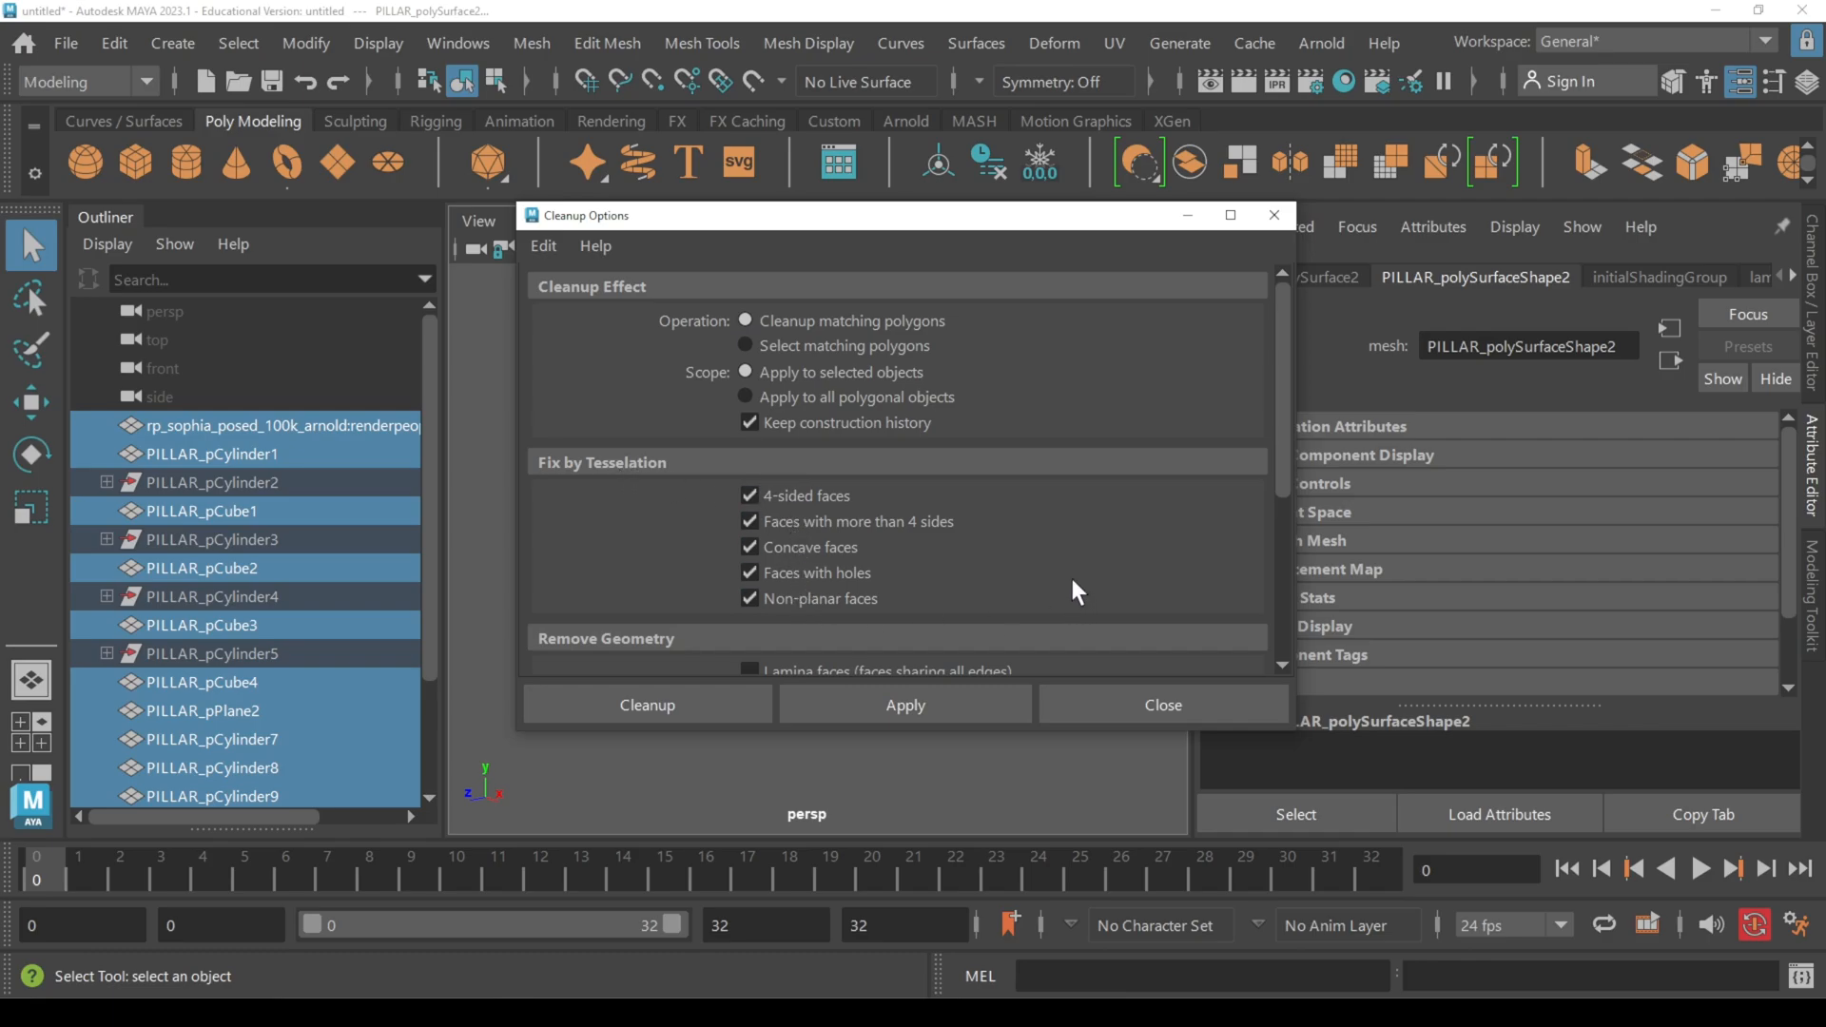
{"action": "left_click", "coordinate": [669, 704]}
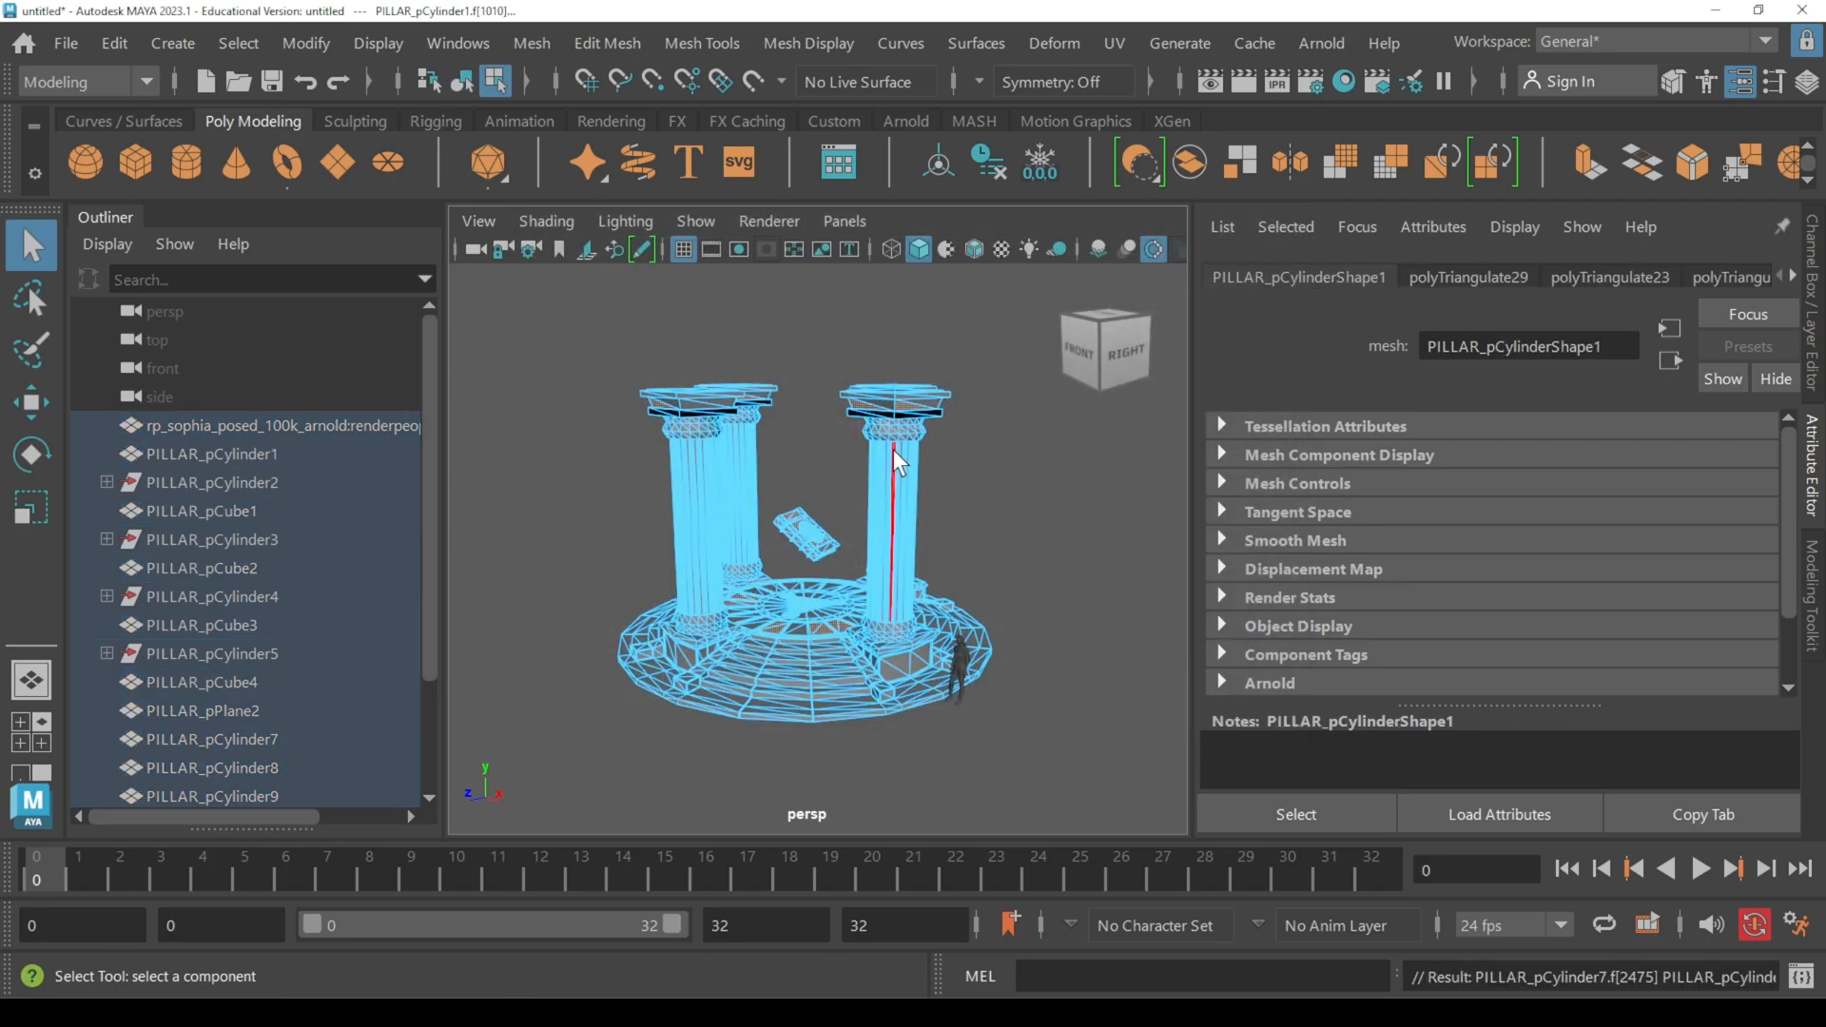
Step: Return the set's meshes from component selection to object mode and reselect them as whole objects in shaded display
{"action": "right_click_drag", "start_coordinate": [893, 449], "coordinate": [1022, 190]}
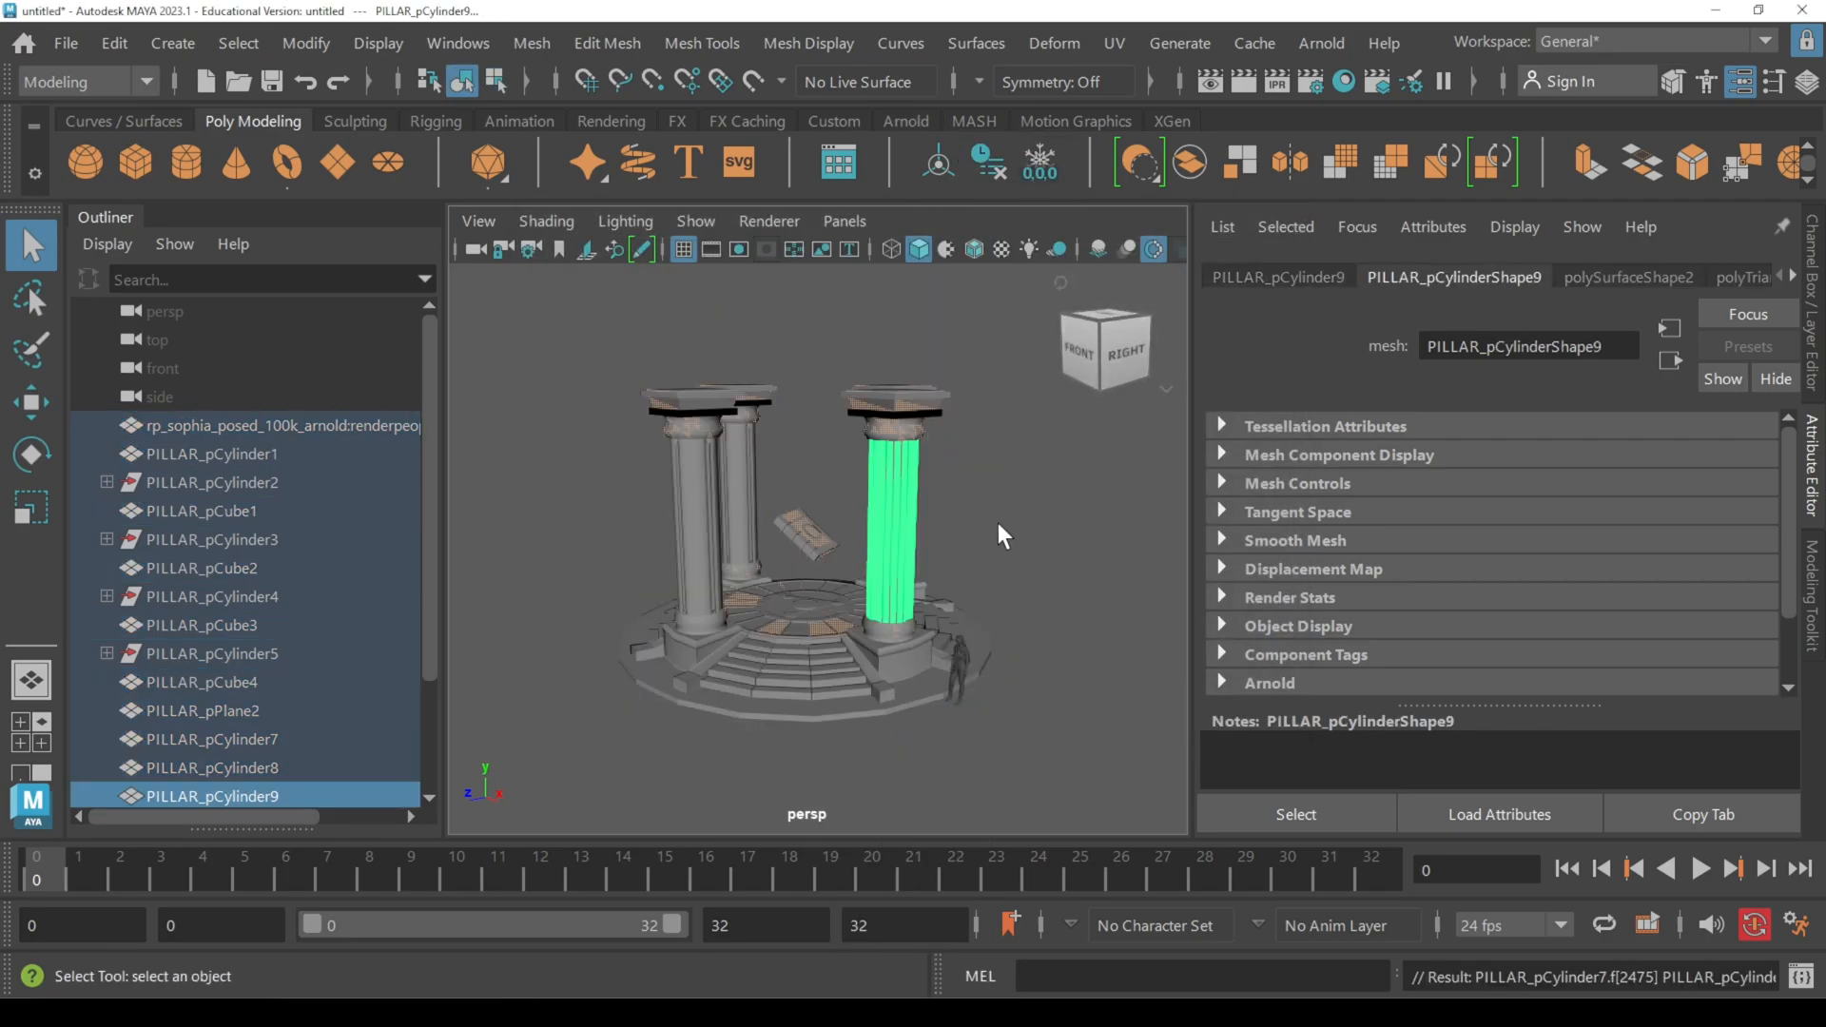
{"action": "left_click", "coordinate": [980, 571]}
{"action": "right_click_drag", "start_coordinate": [887, 482], "coordinate": [1007, 157]}
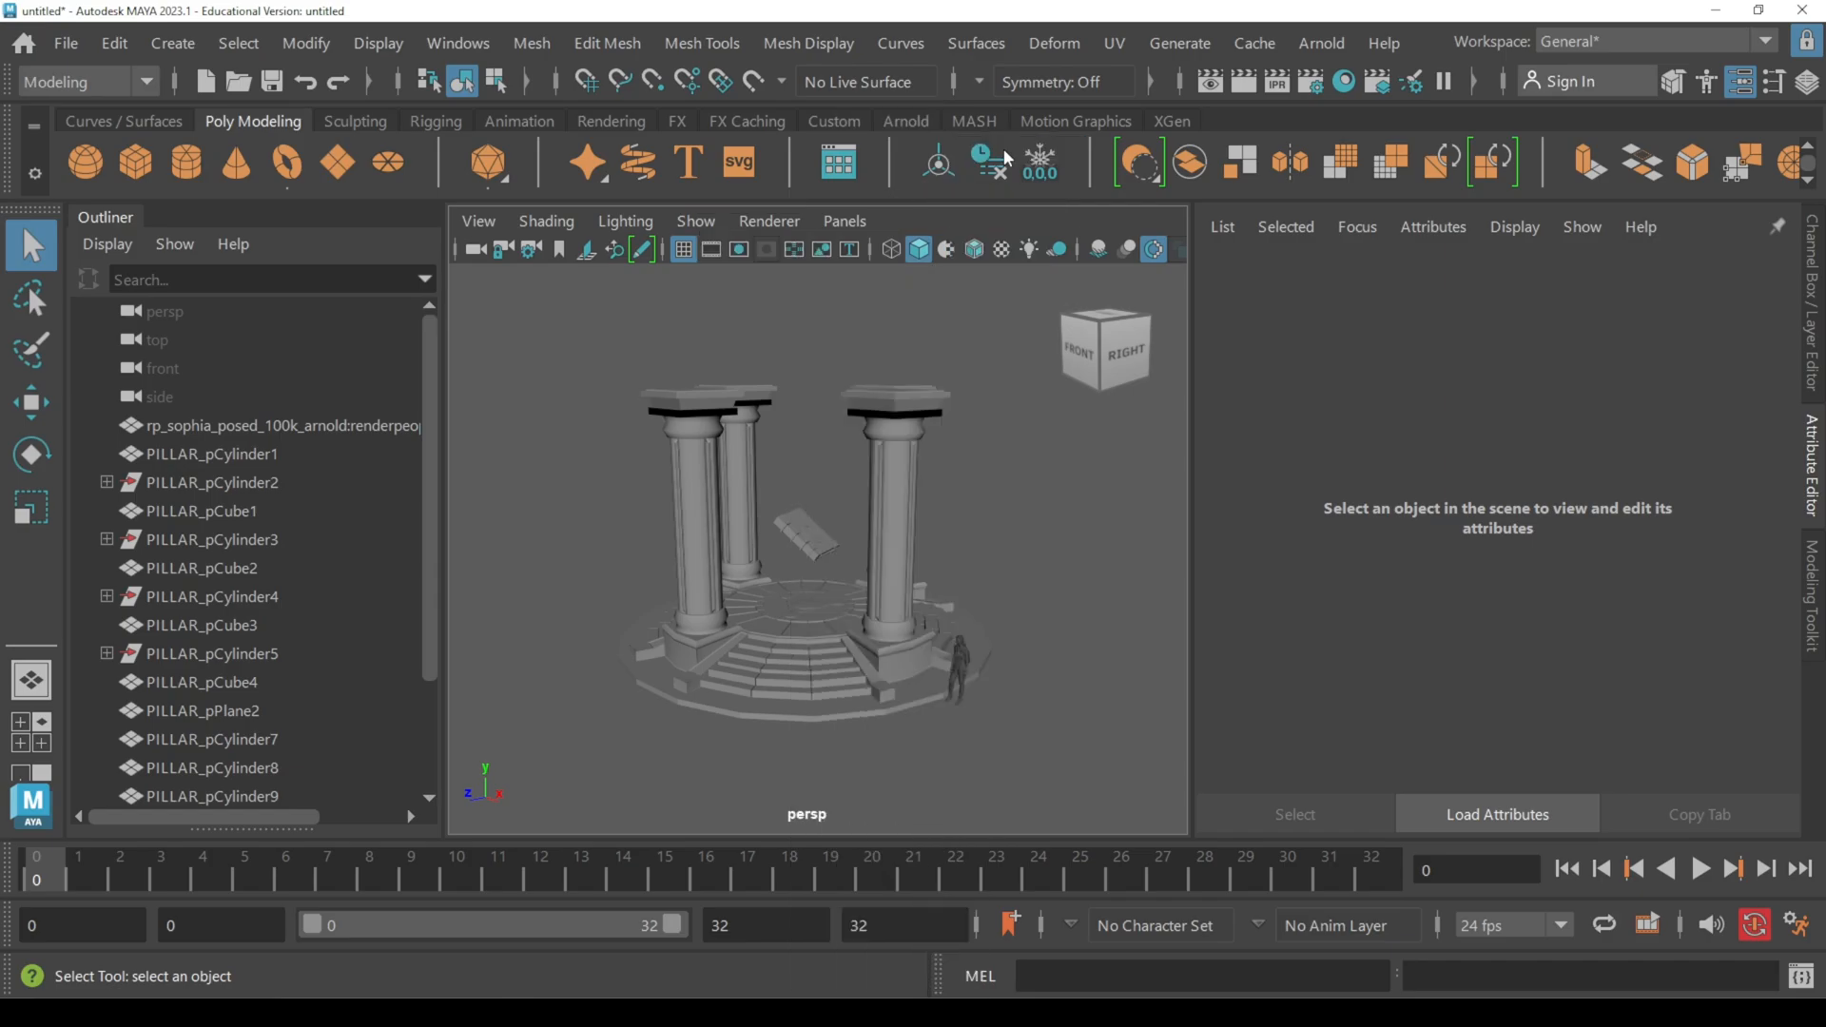
{"action": "left_click_drag", "start_coordinate": [599, 373], "coordinate": [1039, 635]}
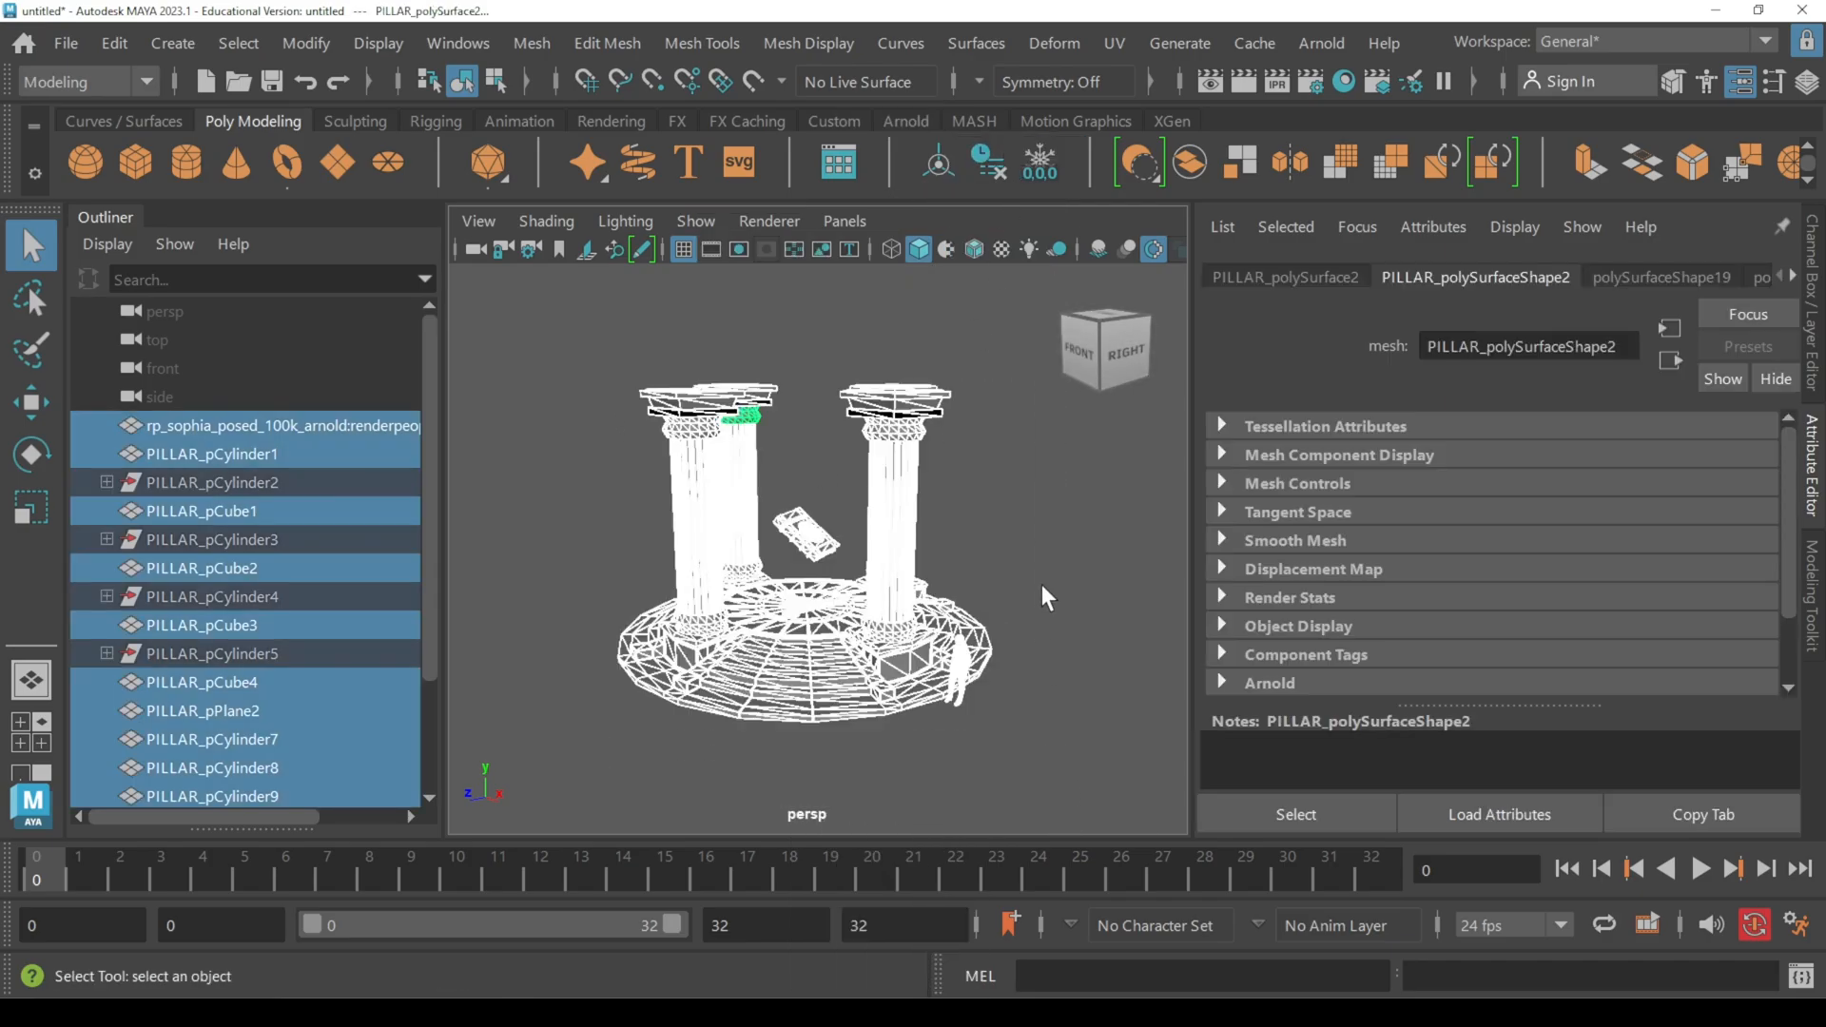
{"action": "key", "text": "5"}
Step: Inspect the construction history inputs of the front pillar shaft nearest the human figure
{"action": "left_click", "coordinate": [903, 519]}
{"action": "key", "text": "ctrl+a"}
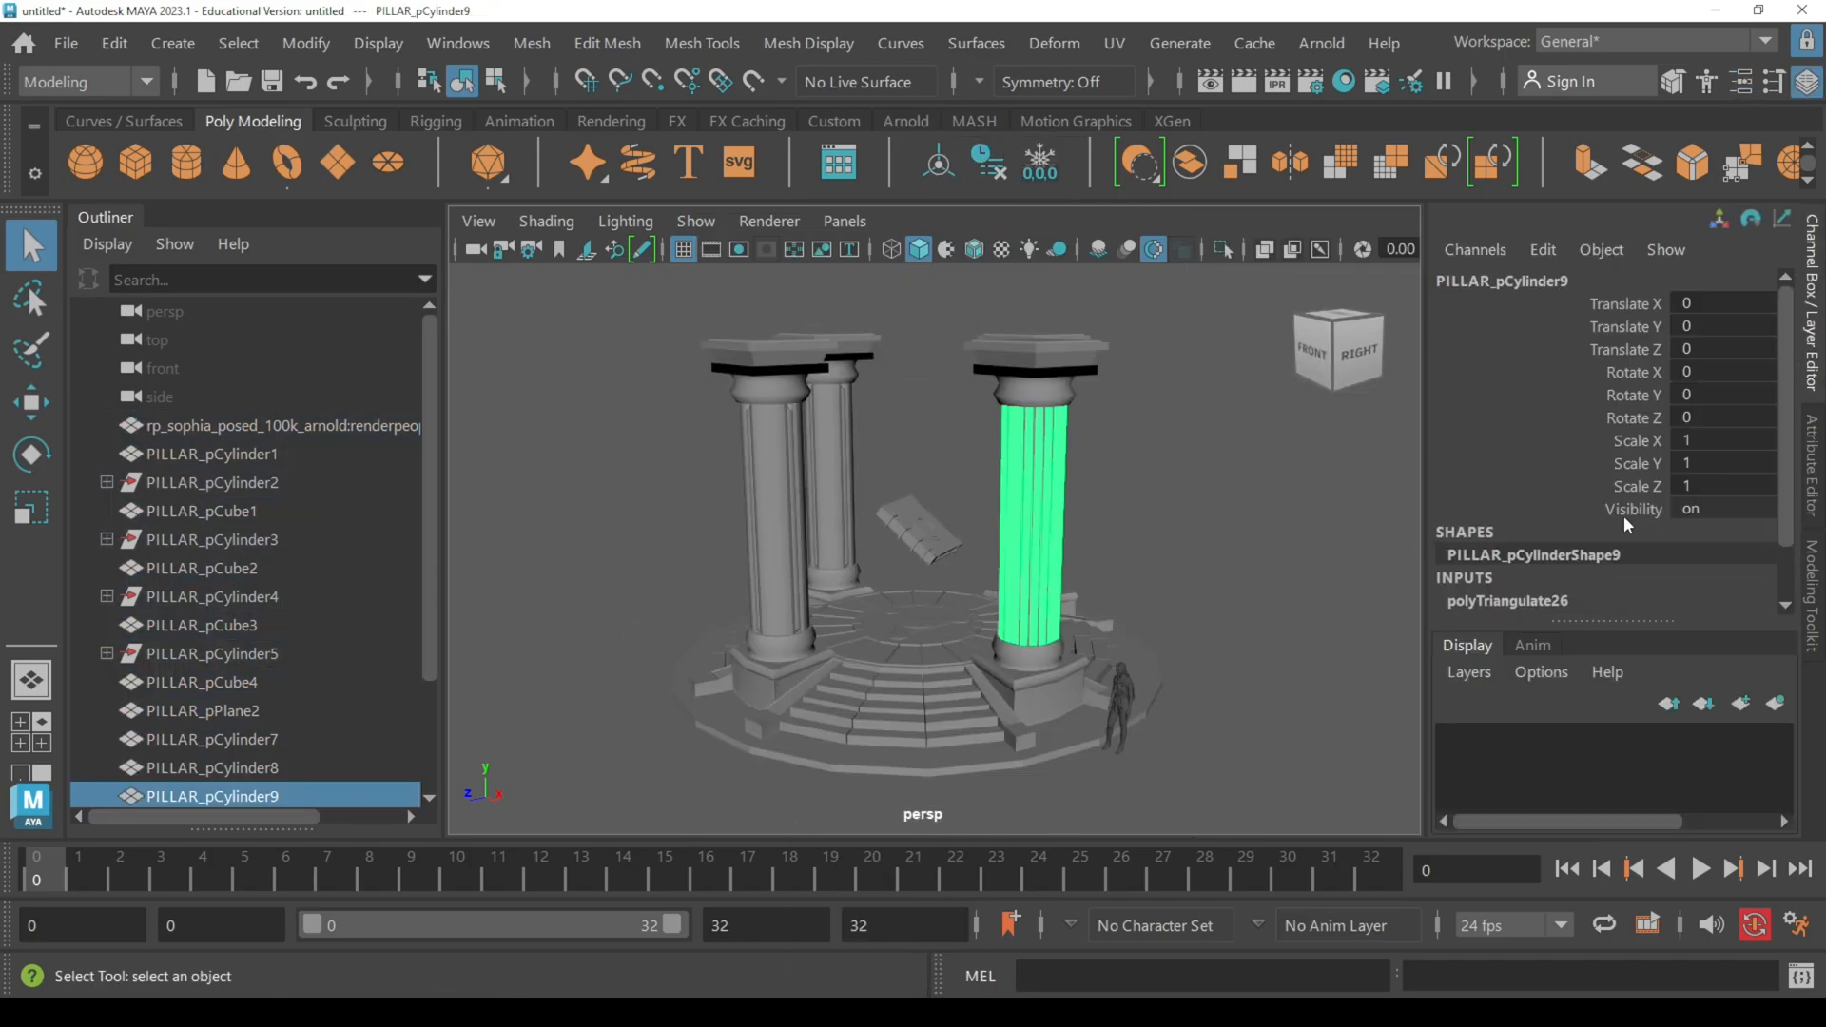
{"action": "scroll", "coordinate": [1624, 523], "scroll_direction": "down", "scroll_amount": 1}
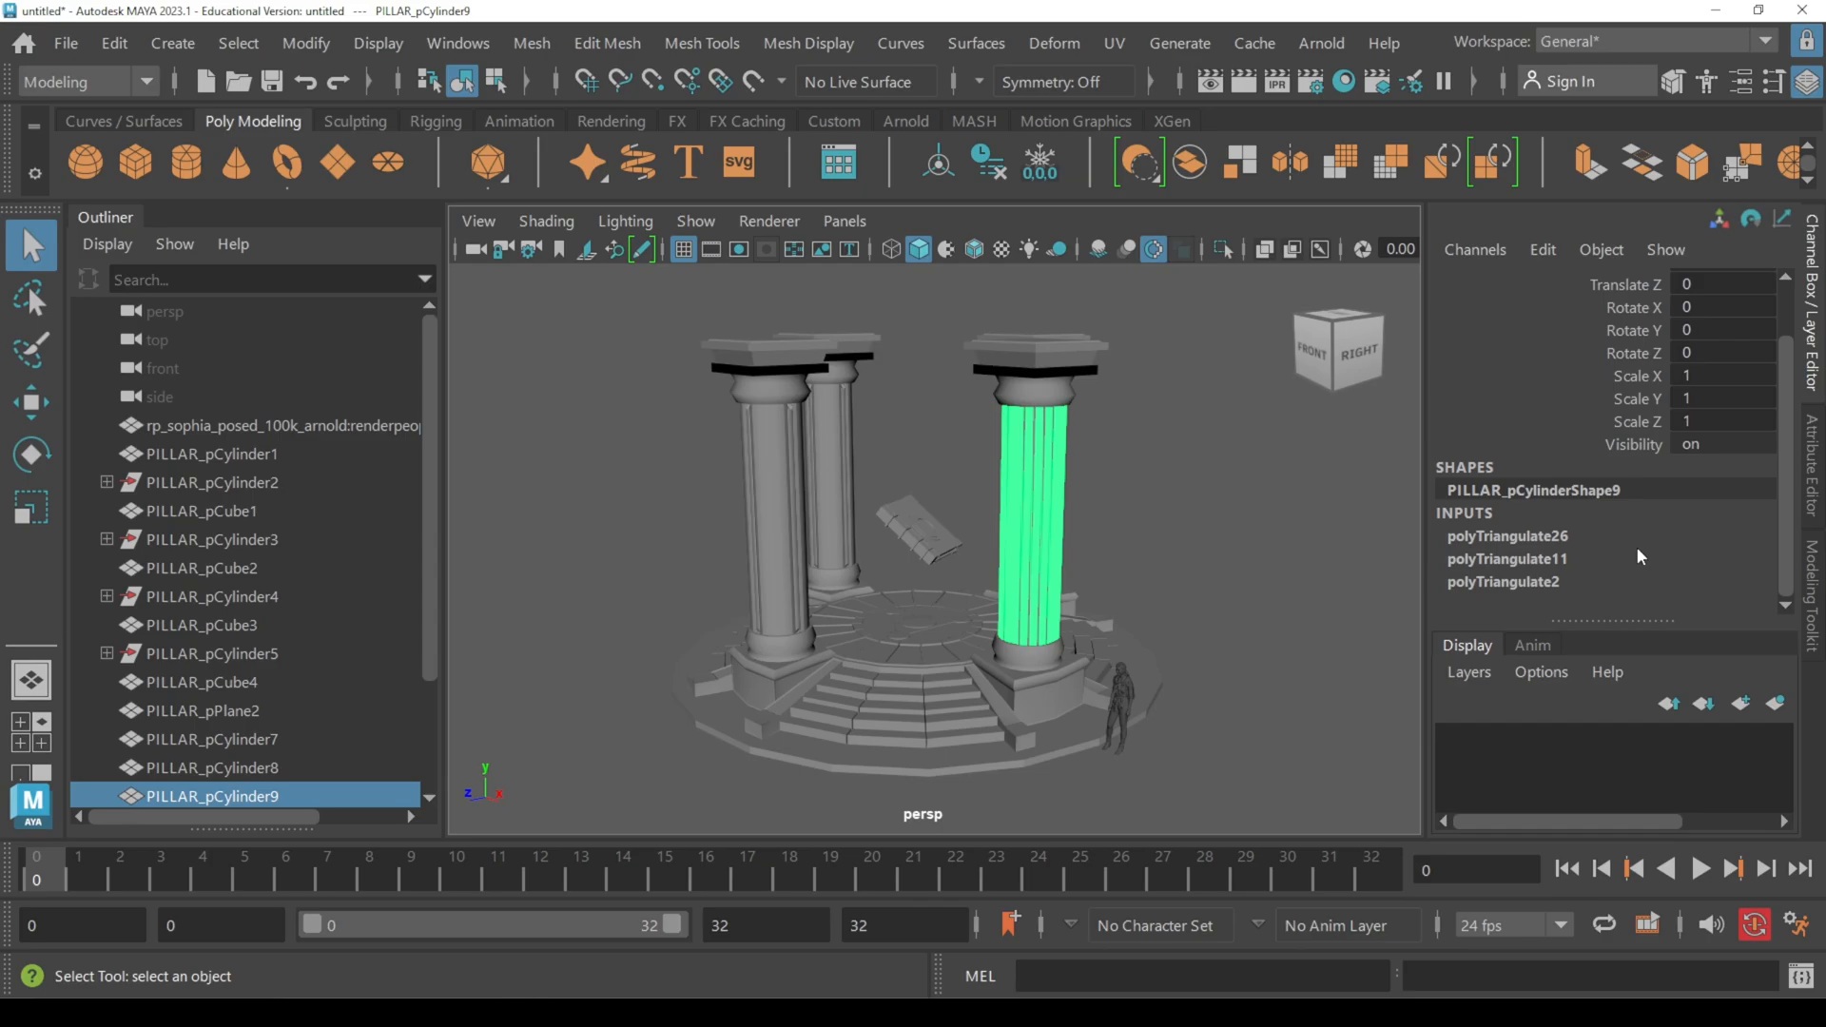
Step: Select the whole pillar set and cycle the perspective viewport background to the blue gradient
{"action": "left_click_drag", "start_coordinate": [660, 317], "coordinate": [1180, 768]}
{"action": "key", "text": "4"}
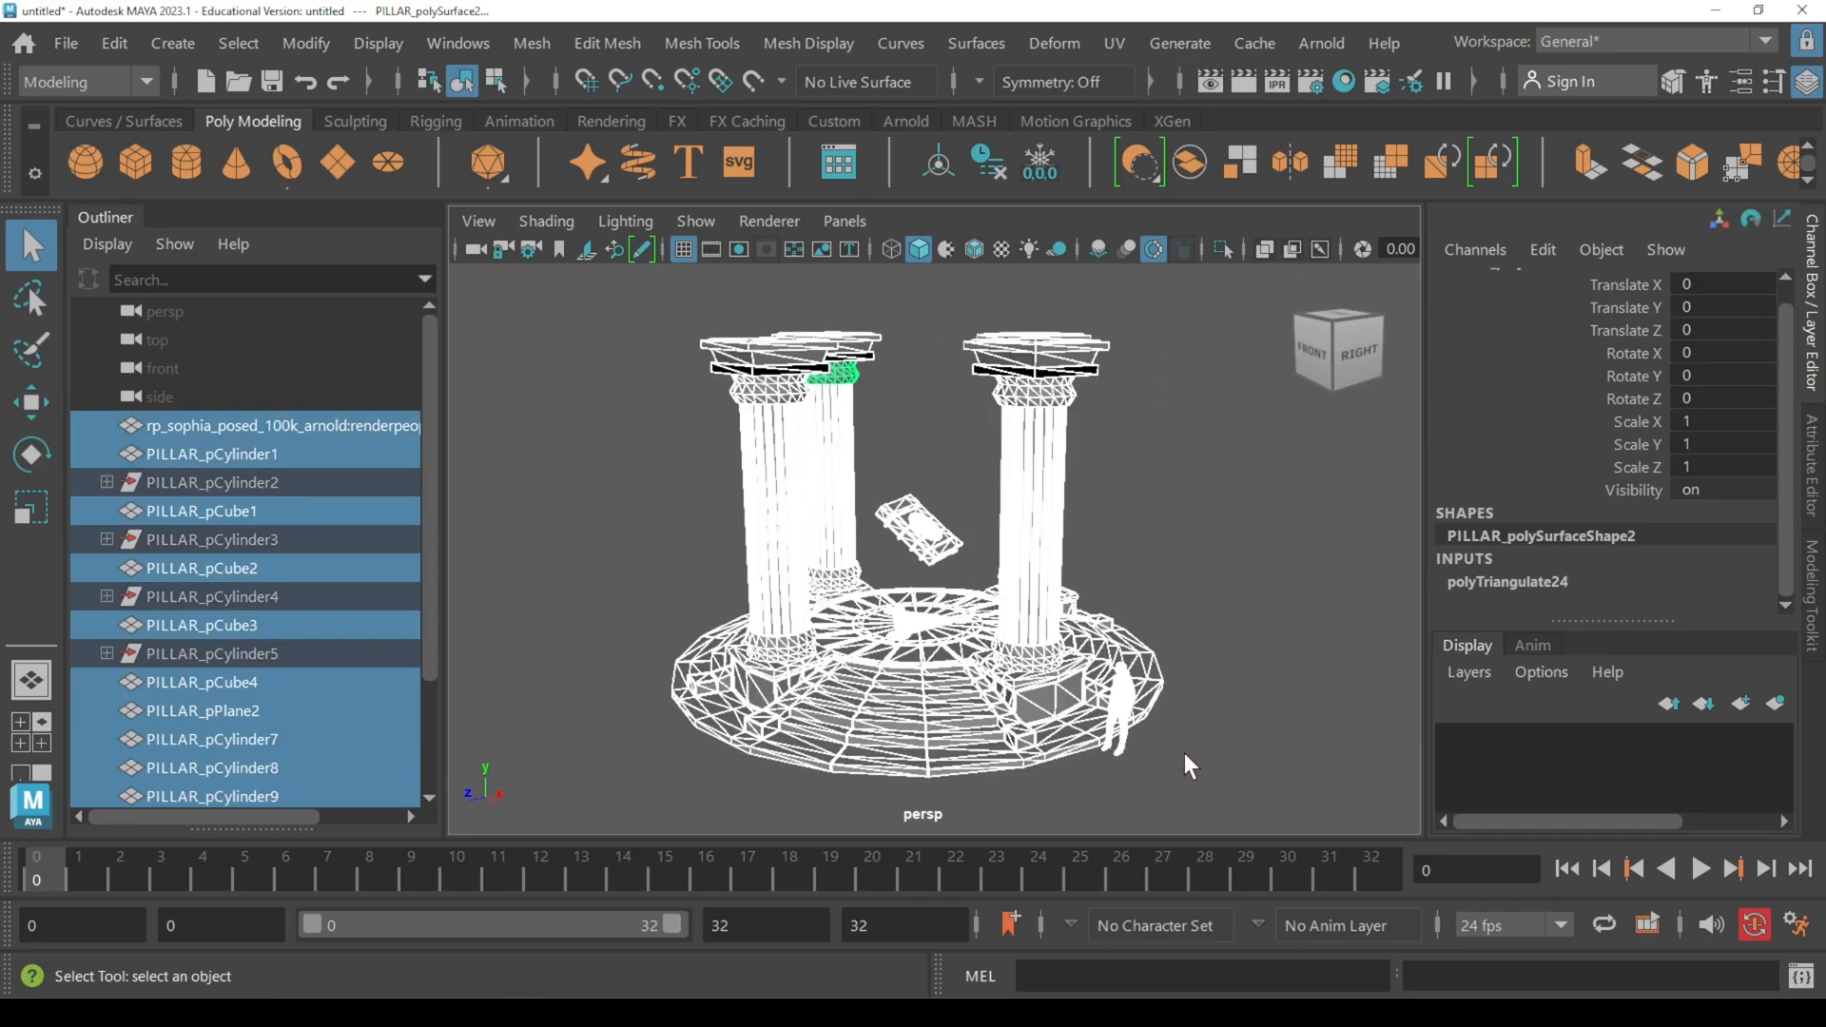
{"action": "key", "text": "alt+b"}
{"action": "key", "text": "alt+b"}
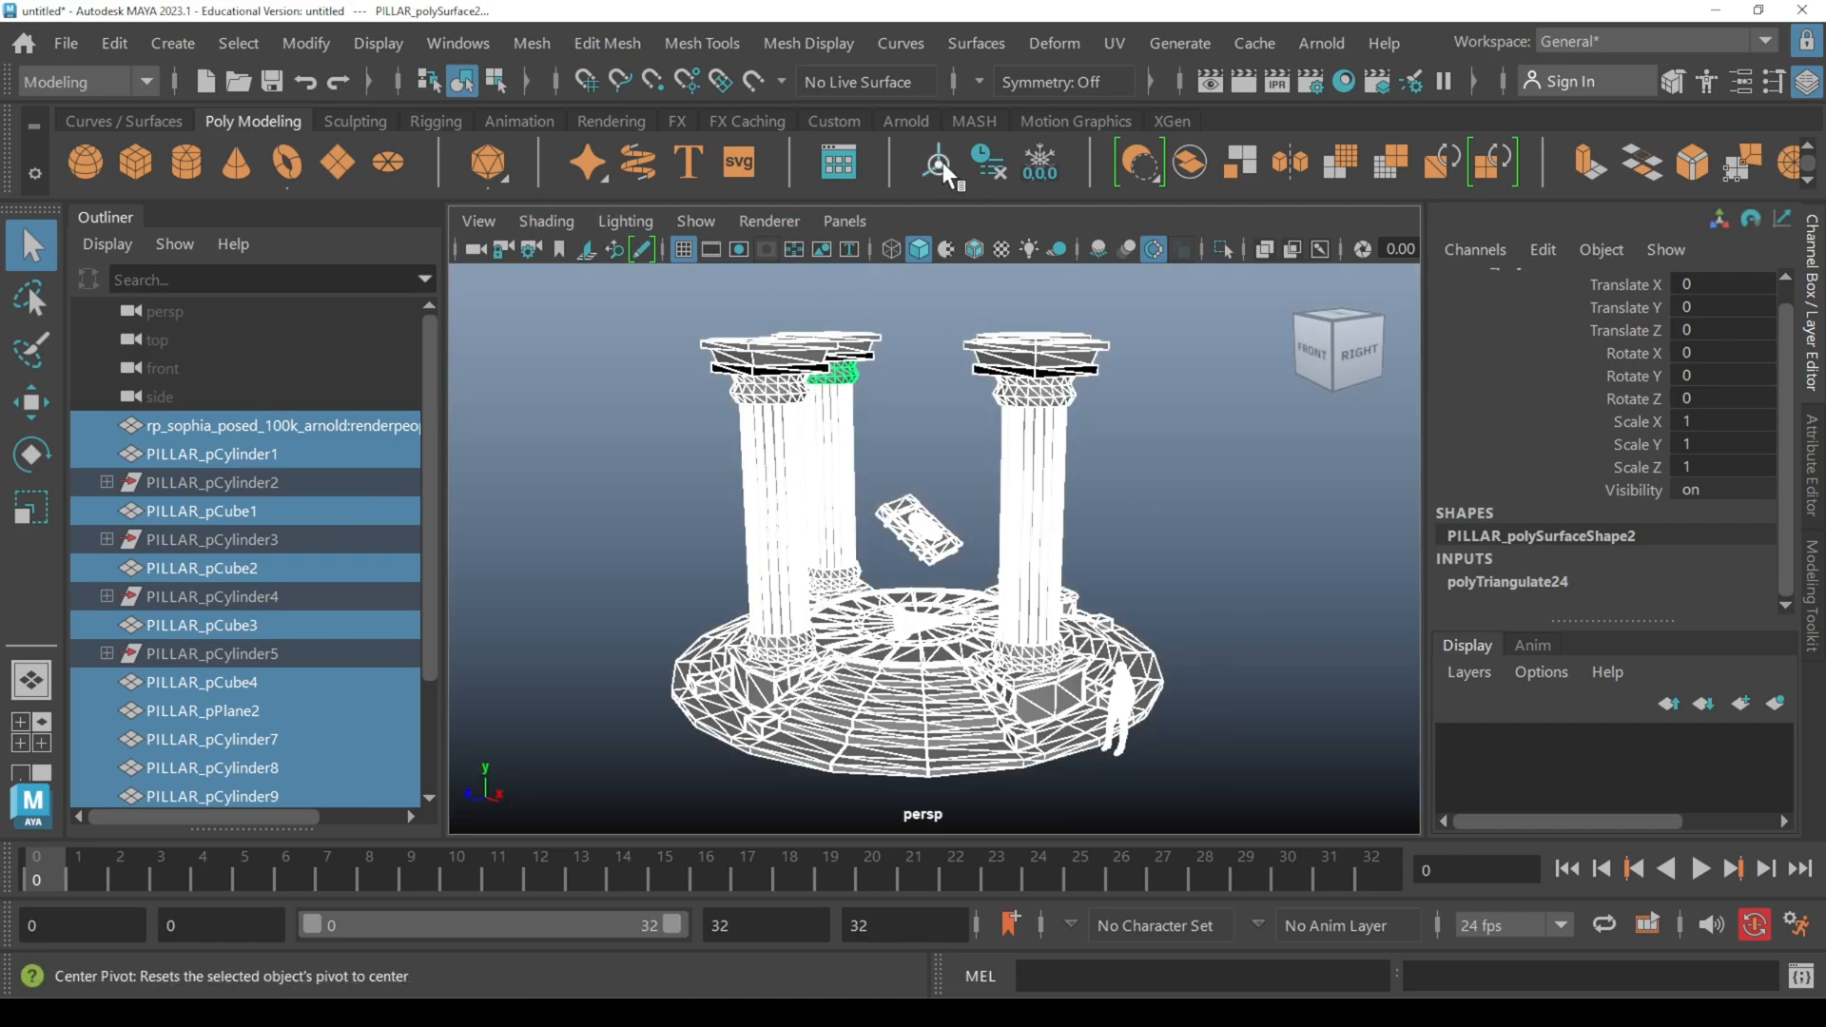
Step: Delete the selected meshes' construction history, freeze their transformations, and clear the selection
{"action": "left_click", "coordinate": [991, 162]}
{"action": "left_click", "coordinate": [1041, 163]}
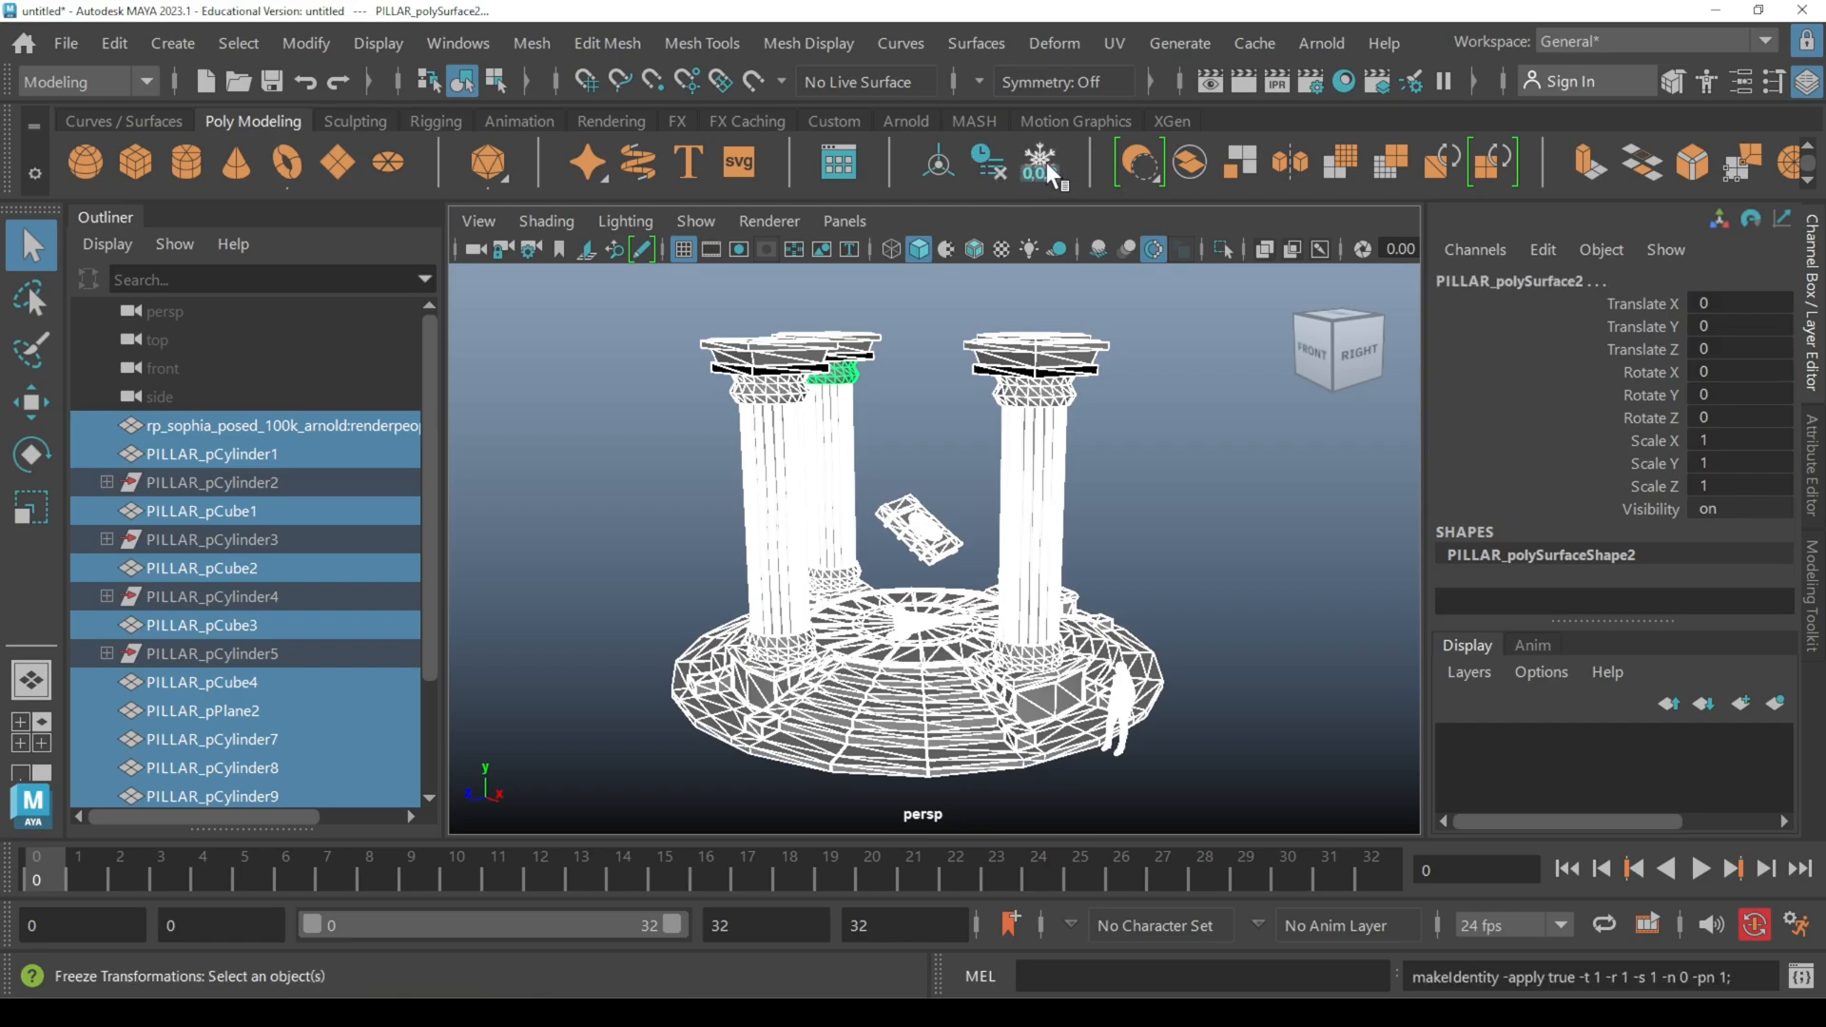
{"action": "left_click", "coordinate": [1195, 507]}
Step: Examine the cleaned pedestal, pillars and steps from several angles and distances
{"action": "left_click_drag", "start_coordinate": [1162, 599], "coordinate": [921, 584], "text": "alt"}
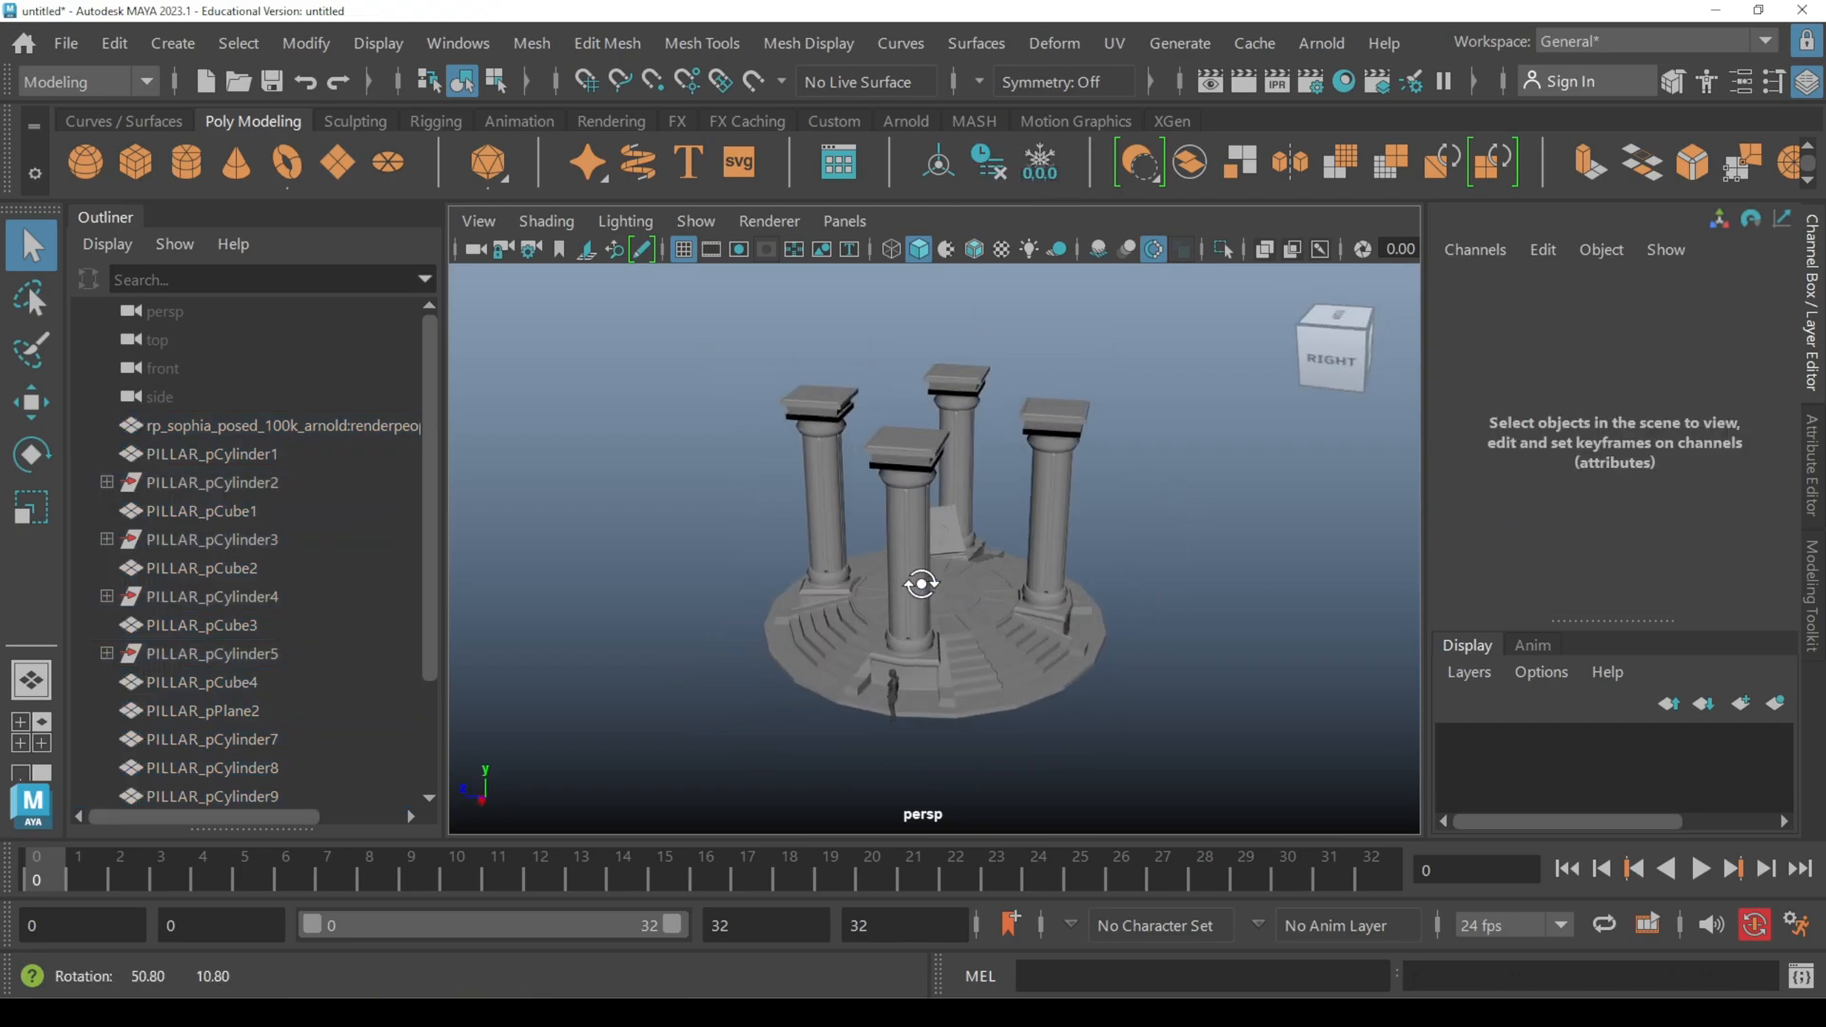
{"action": "scroll", "coordinate": [921, 583], "scroll_direction": "up", "scroll_amount": 3}
{"action": "left_click_drag", "start_coordinate": [1099, 611], "coordinate": [1227, 609], "text": "alt"}
{"action": "scroll", "coordinate": [1219, 611], "scroll_direction": "up", "scroll_amount": 1}
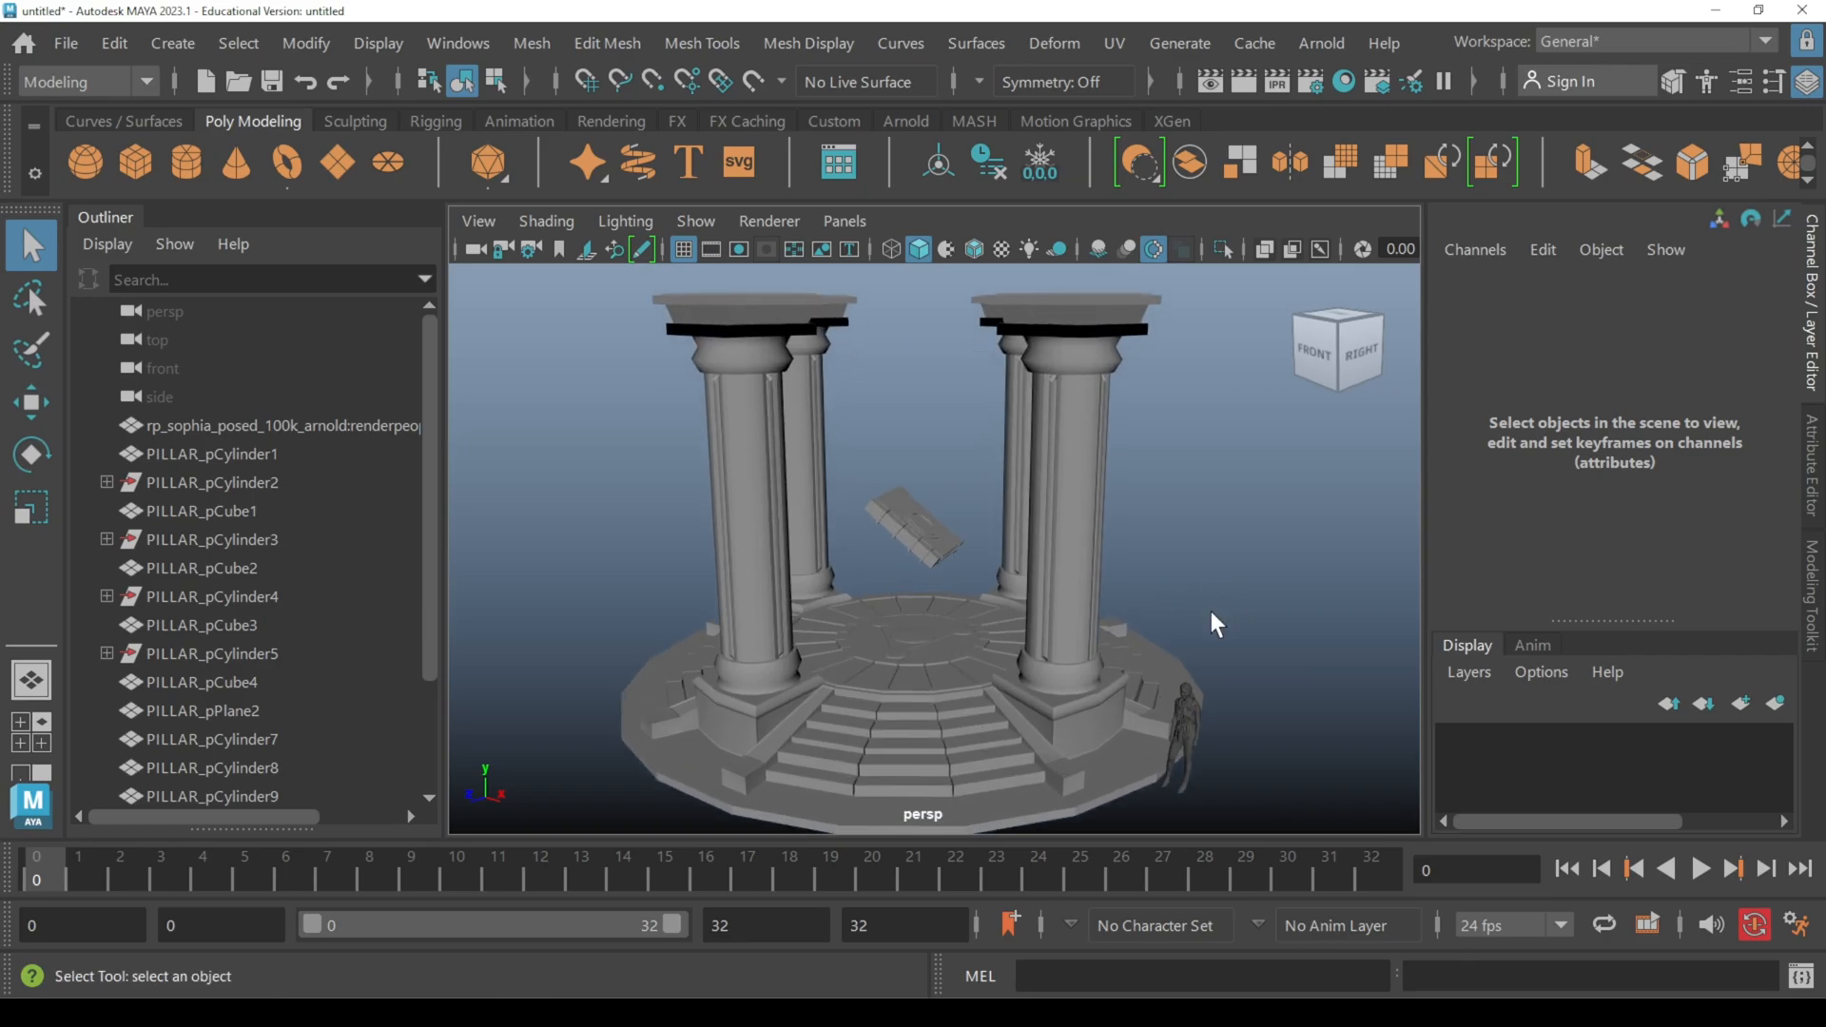
{"action": "middle_click_drag", "start_coordinate": [1212, 626], "coordinate": [1223, 600], "text": "alt"}
{"action": "left_click_drag", "start_coordinate": [1221, 612], "coordinate": [1219, 596], "text": "alt"}
{"action": "middle_click_drag", "start_coordinate": [1219, 595], "coordinate": [1215, 628], "text": "alt"}
{"action": "scroll", "coordinate": [1179, 623], "scroll_direction": "down", "scroll_amount": 3}
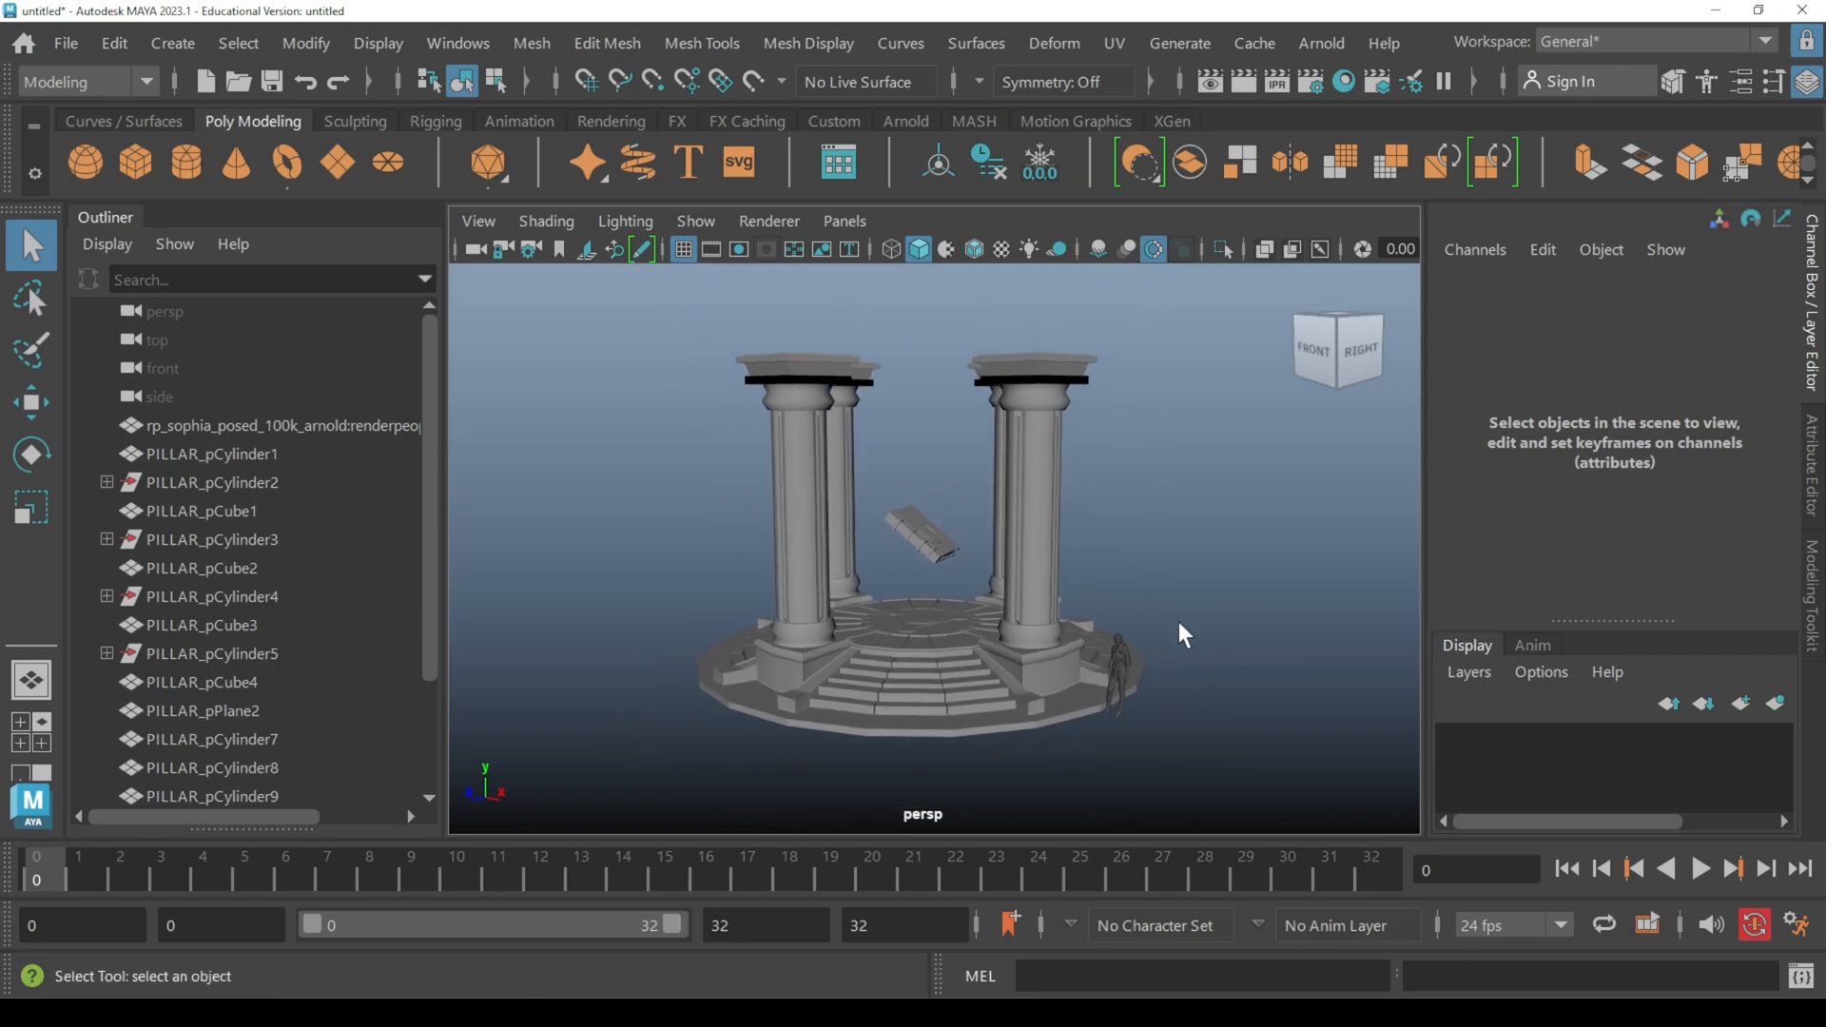
{"action": "mouse_move", "coordinate": [1182, 635]}
{"action": "left_mouse_down", "text": "alt"}
{"action": "mouse_move", "coordinate": [1121, 608]}
{"action": "mouse_move", "coordinate": [1167, 611]}
{"action": "left_mouse_up", "text": "alt"}
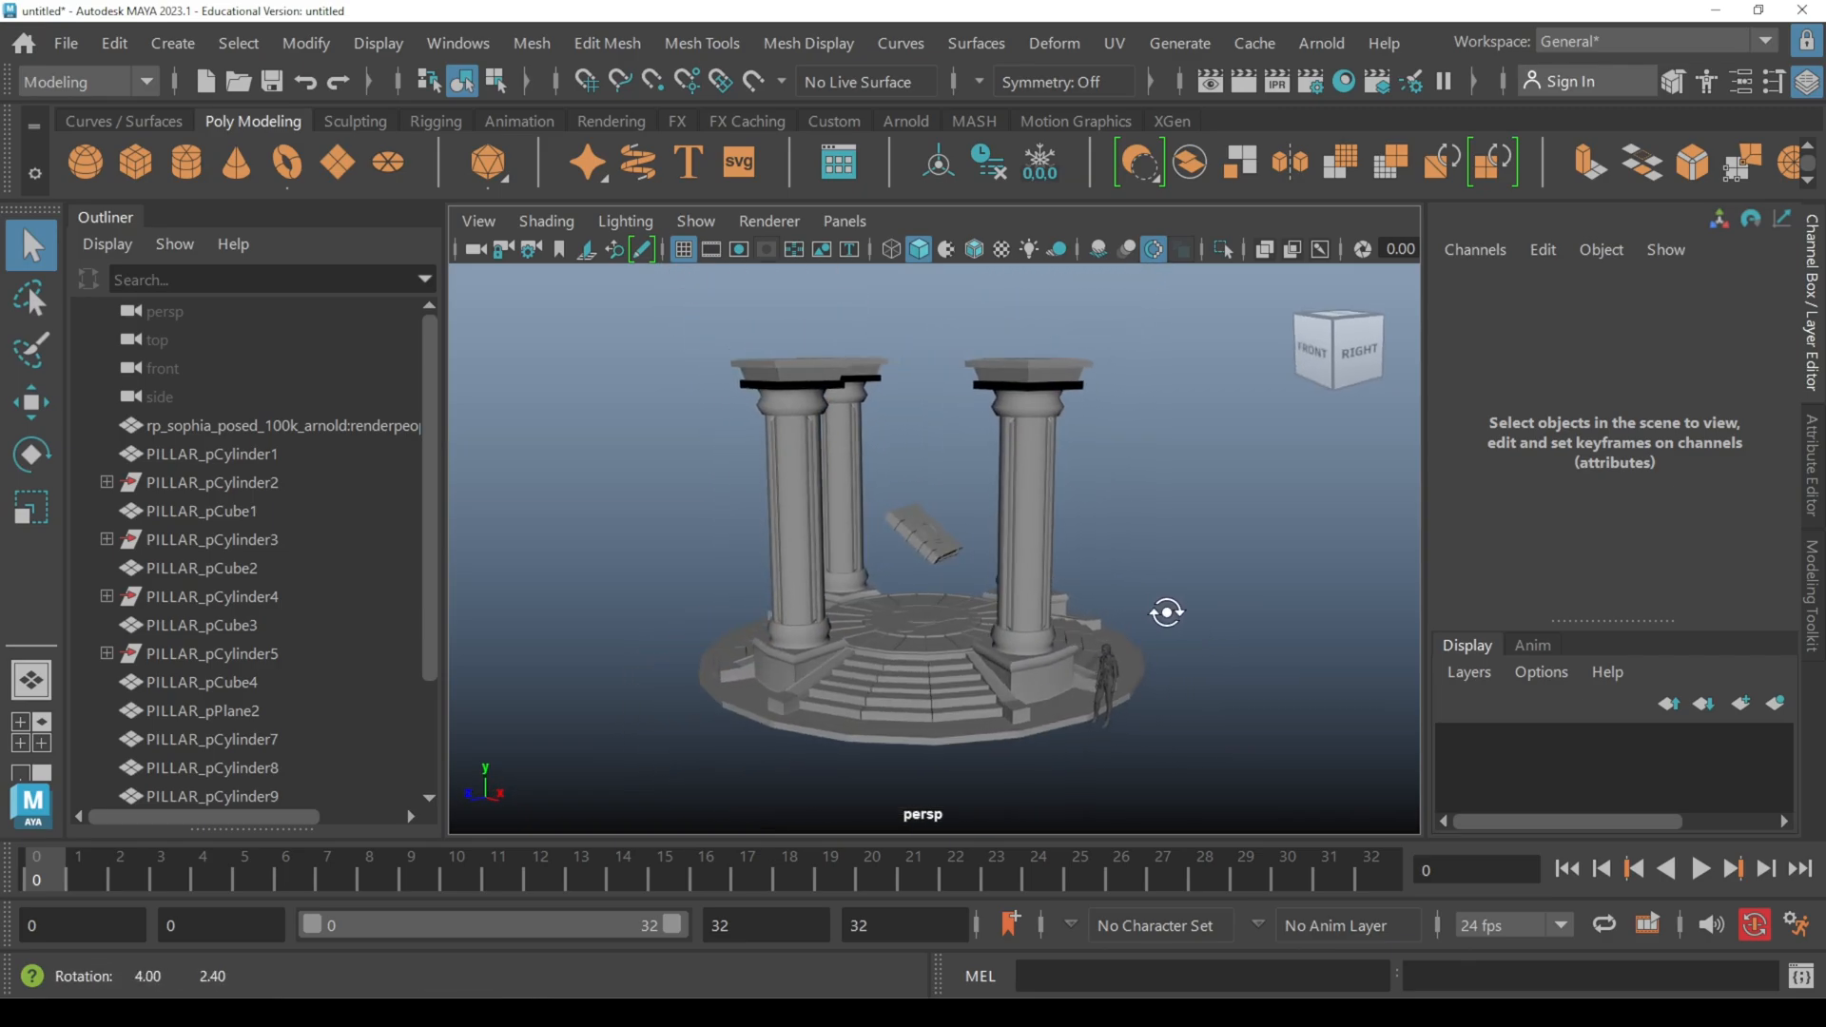
{"action": "scroll", "coordinate": [1154, 620], "scroll_direction": "up", "scroll_amount": 1}
{"action": "middle_click_drag", "start_coordinate": [1162, 643], "coordinate": [1188, 602], "text": "alt"}
{"action": "mouse_move", "coordinate": [1196, 599]}
{"action": "left_mouse_down", "text": "alt"}
{"action": "mouse_move", "coordinate": [1081, 572]}
{"action": "mouse_move", "coordinate": [1175, 615]}
{"action": "left_mouse_up", "text": "alt"}
{"action": "middle_click_drag", "start_coordinate": [1175, 614], "coordinate": [1107, 657], "text": "alt"}
{"action": "scroll", "coordinate": [1044, 632], "scroll_direction": "down", "scroll_amount": 1}
{"action": "left_click_drag", "start_coordinate": [1110, 662], "coordinate": [1124, 623], "text": "alt"}
Step: Select the whole pillar set and set the Export Selection file type to FBX export
{"action": "left_click_drag", "start_coordinate": [601, 335], "coordinate": [1189, 802]}
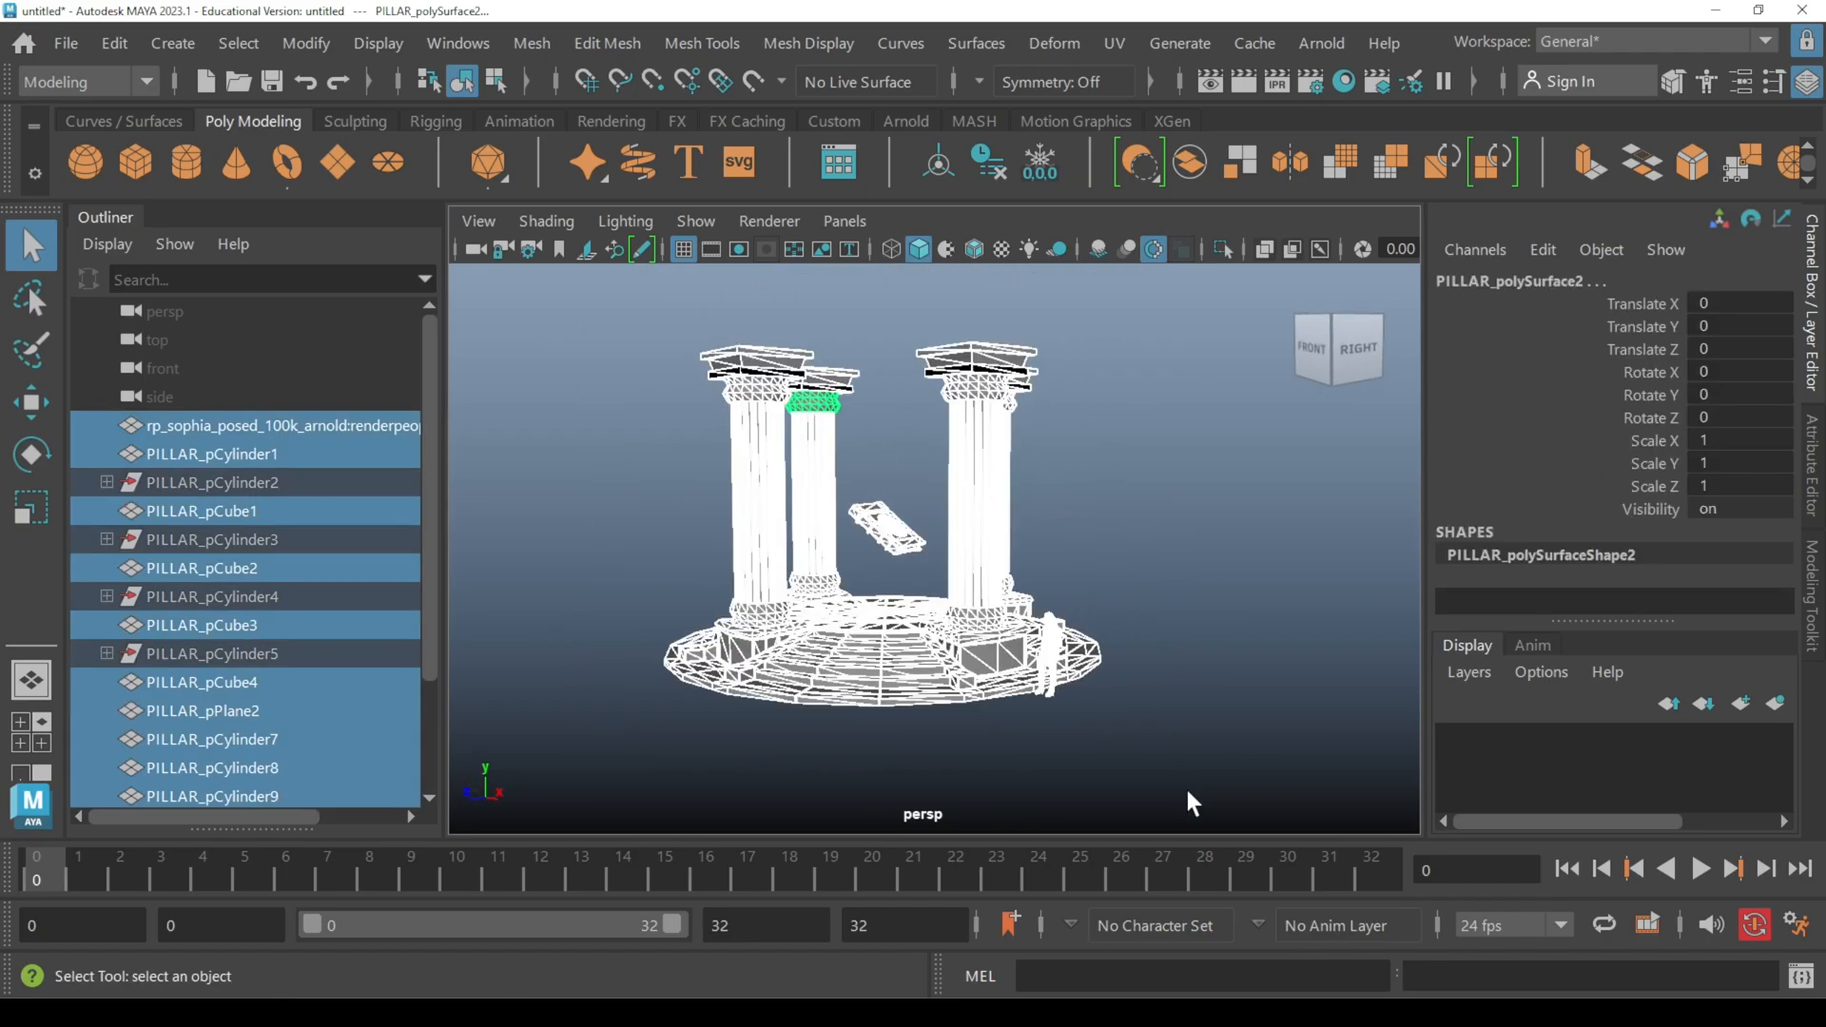
{"action": "left_click", "coordinate": [65, 48]}
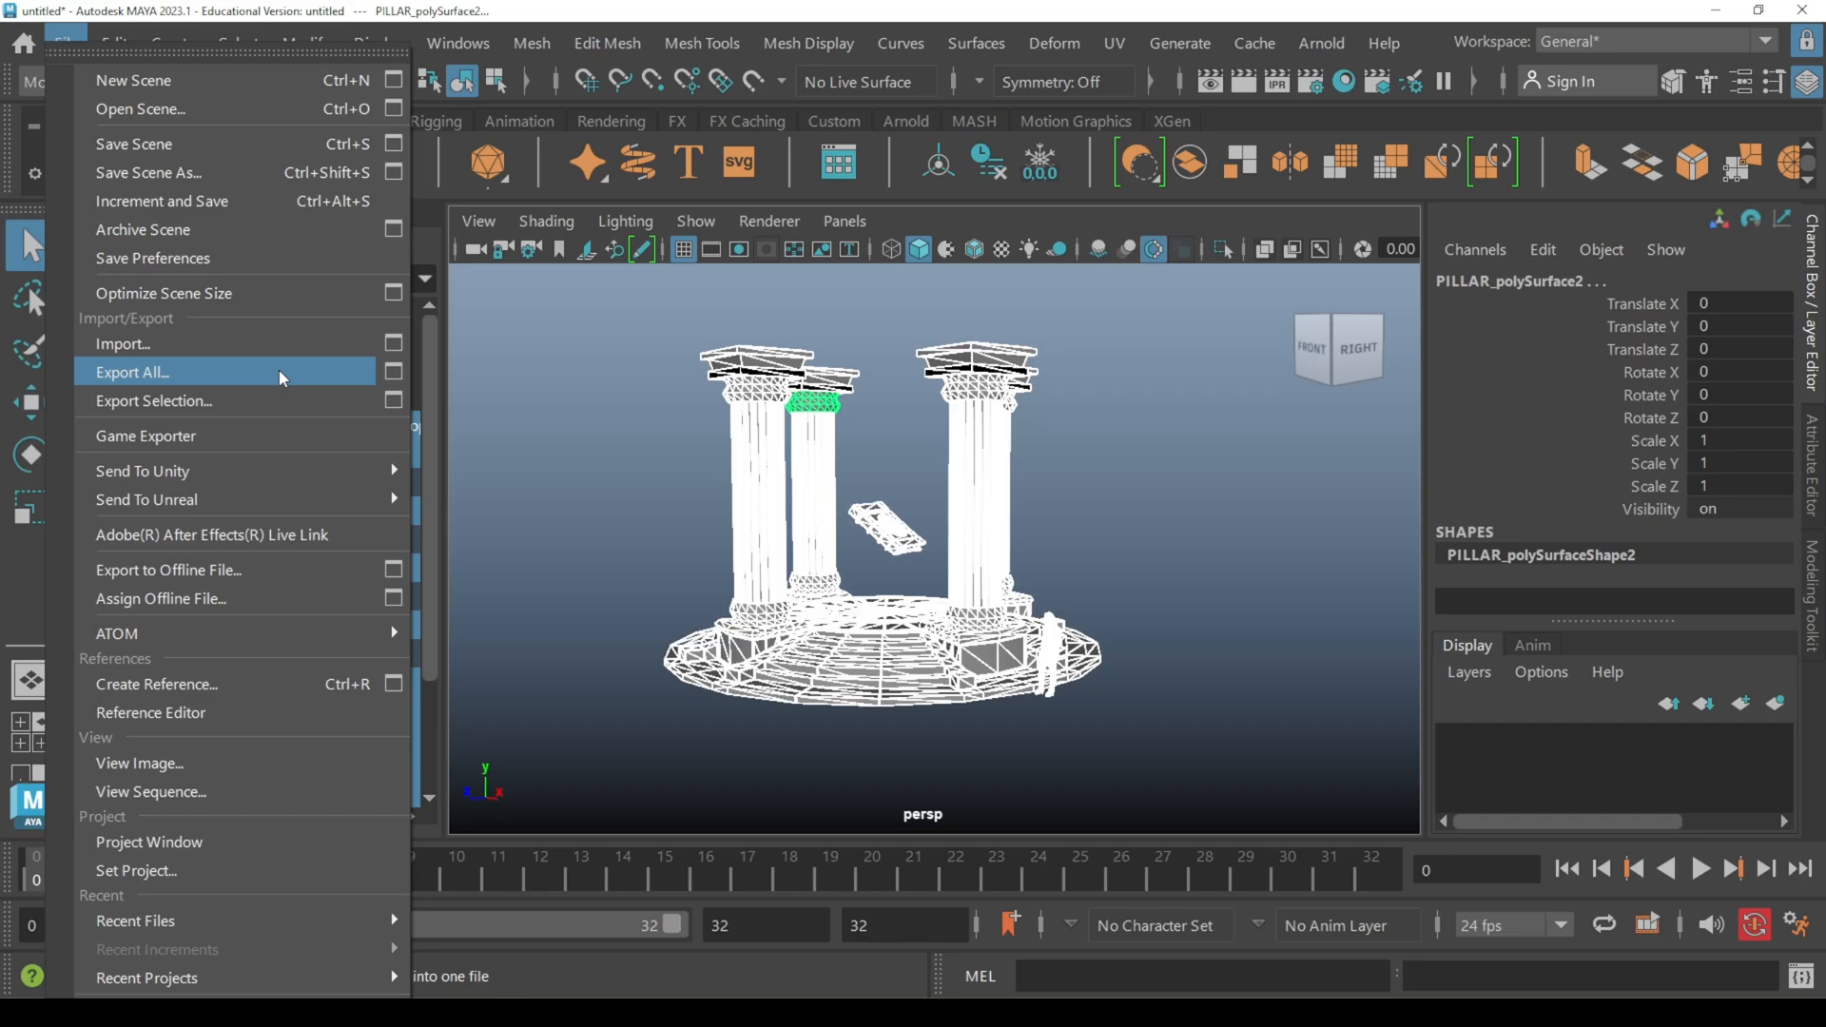
{"action": "left_click", "coordinate": [394, 402]}
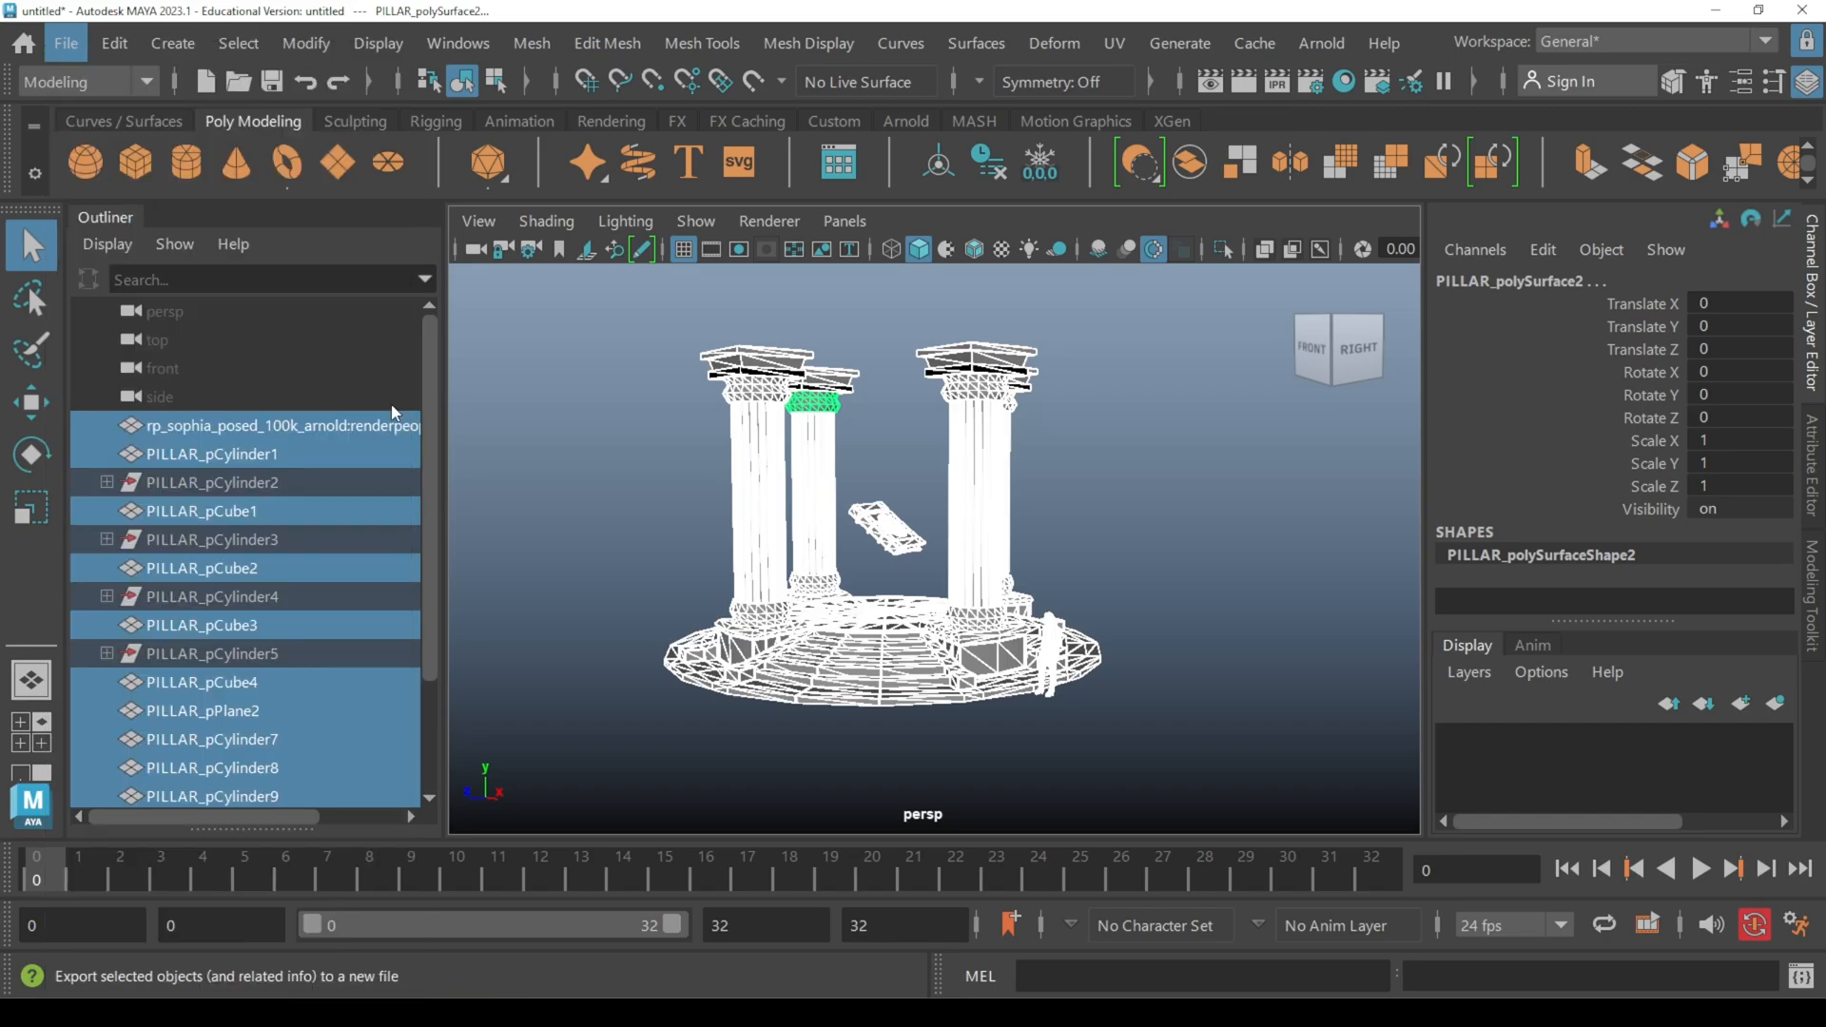
{"action": "left_click", "coordinate": [847, 325]}
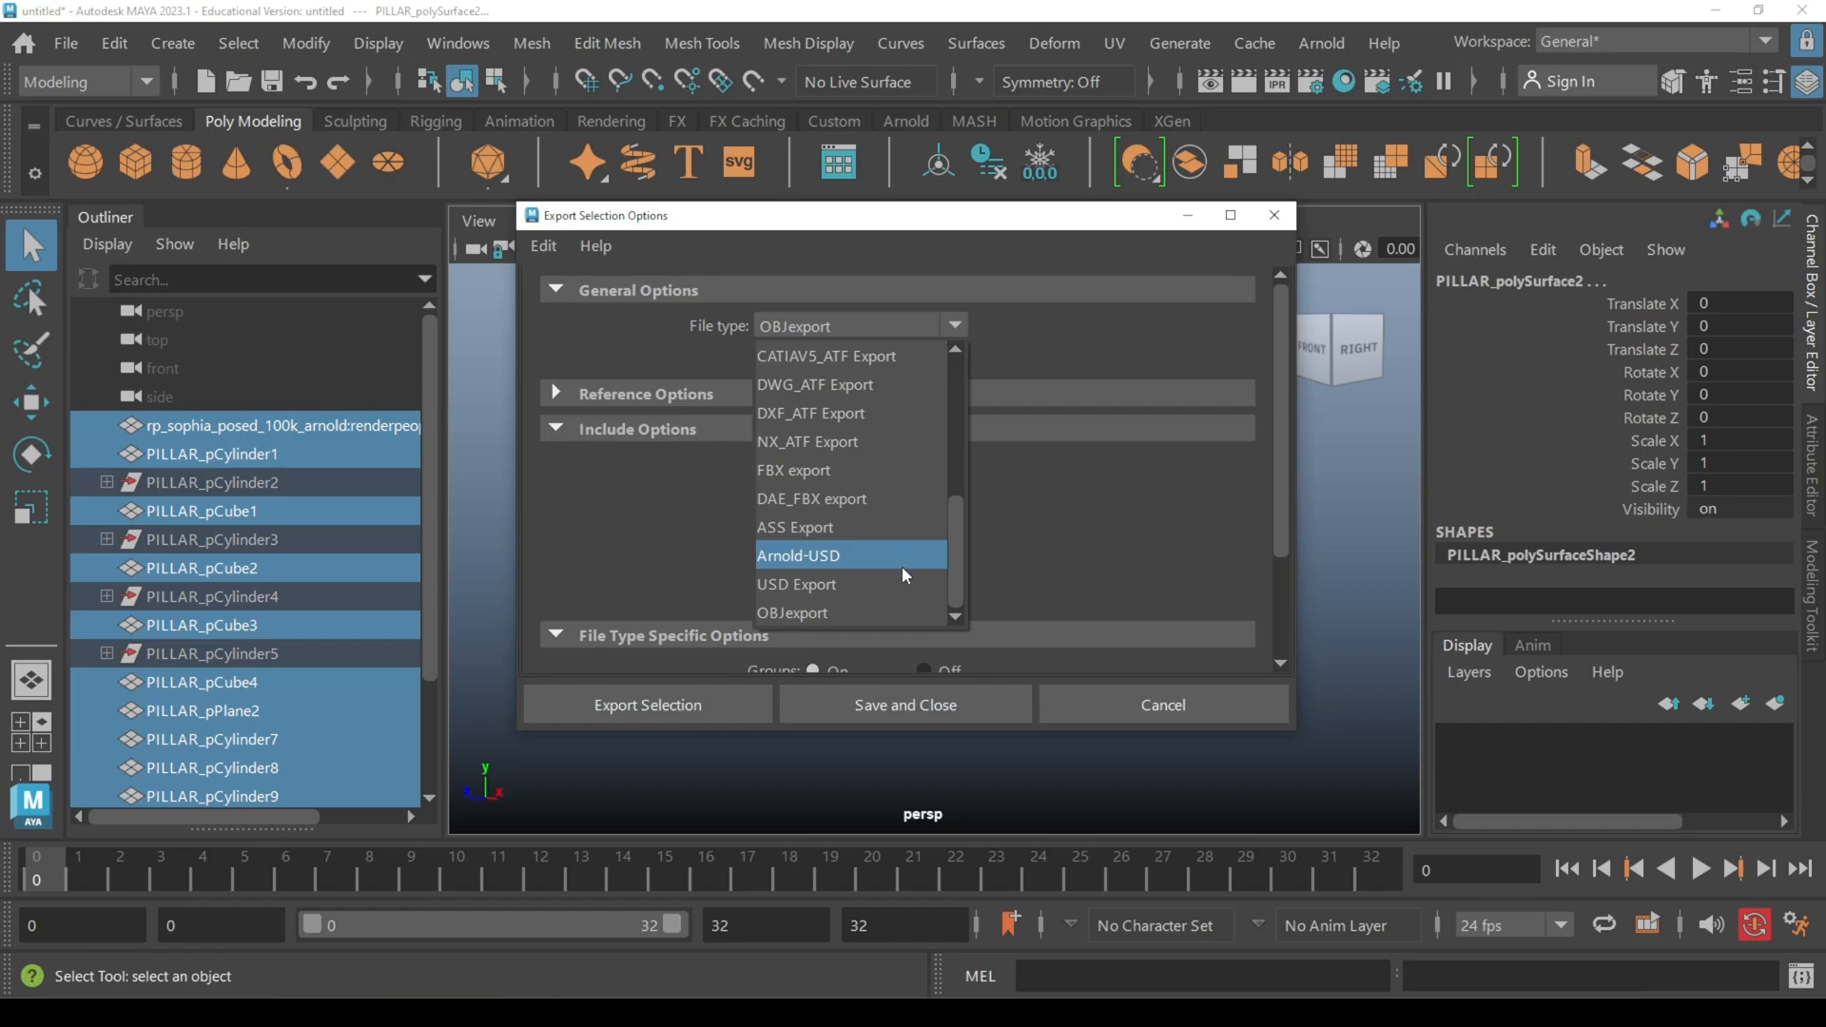
{"action": "scroll", "coordinate": [885, 554], "scroll_direction": "up", "scroll_amount": 2}
{"action": "scroll", "coordinate": [866, 547], "scroll_direction": "down", "scroll_amount": 1}
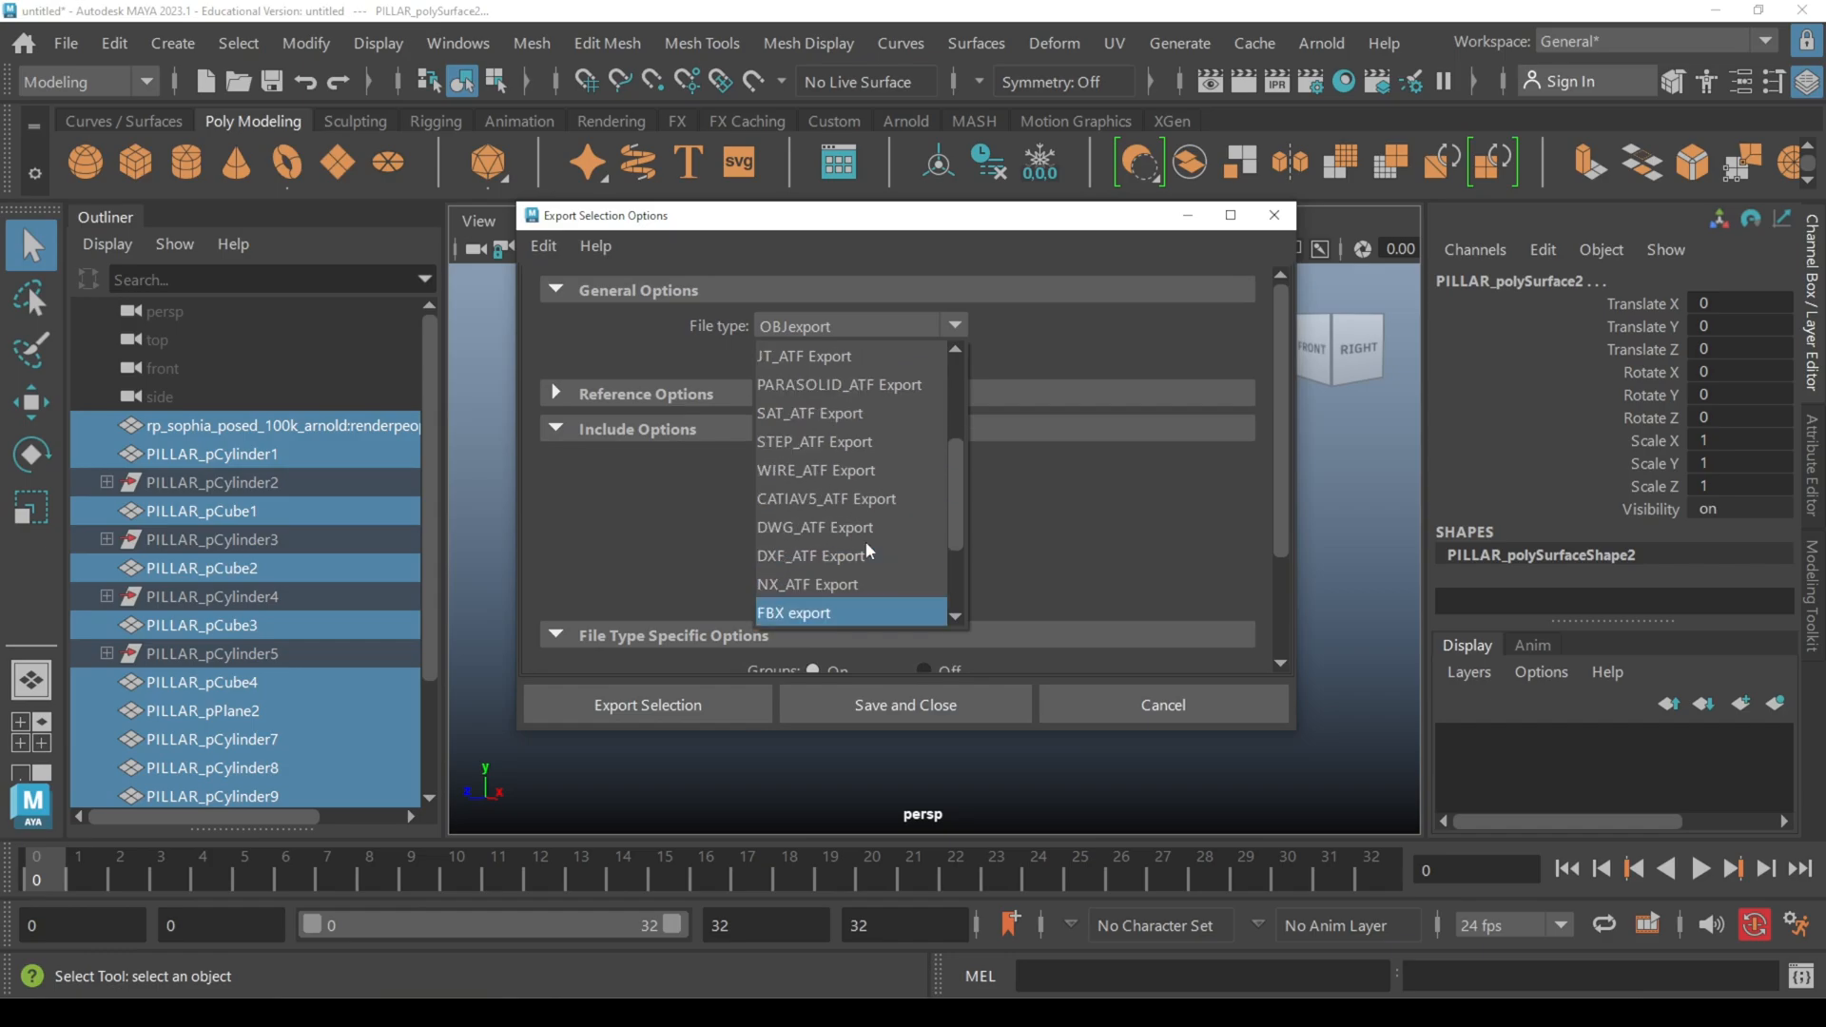
{"action": "left_click", "coordinate": [804, 613]}
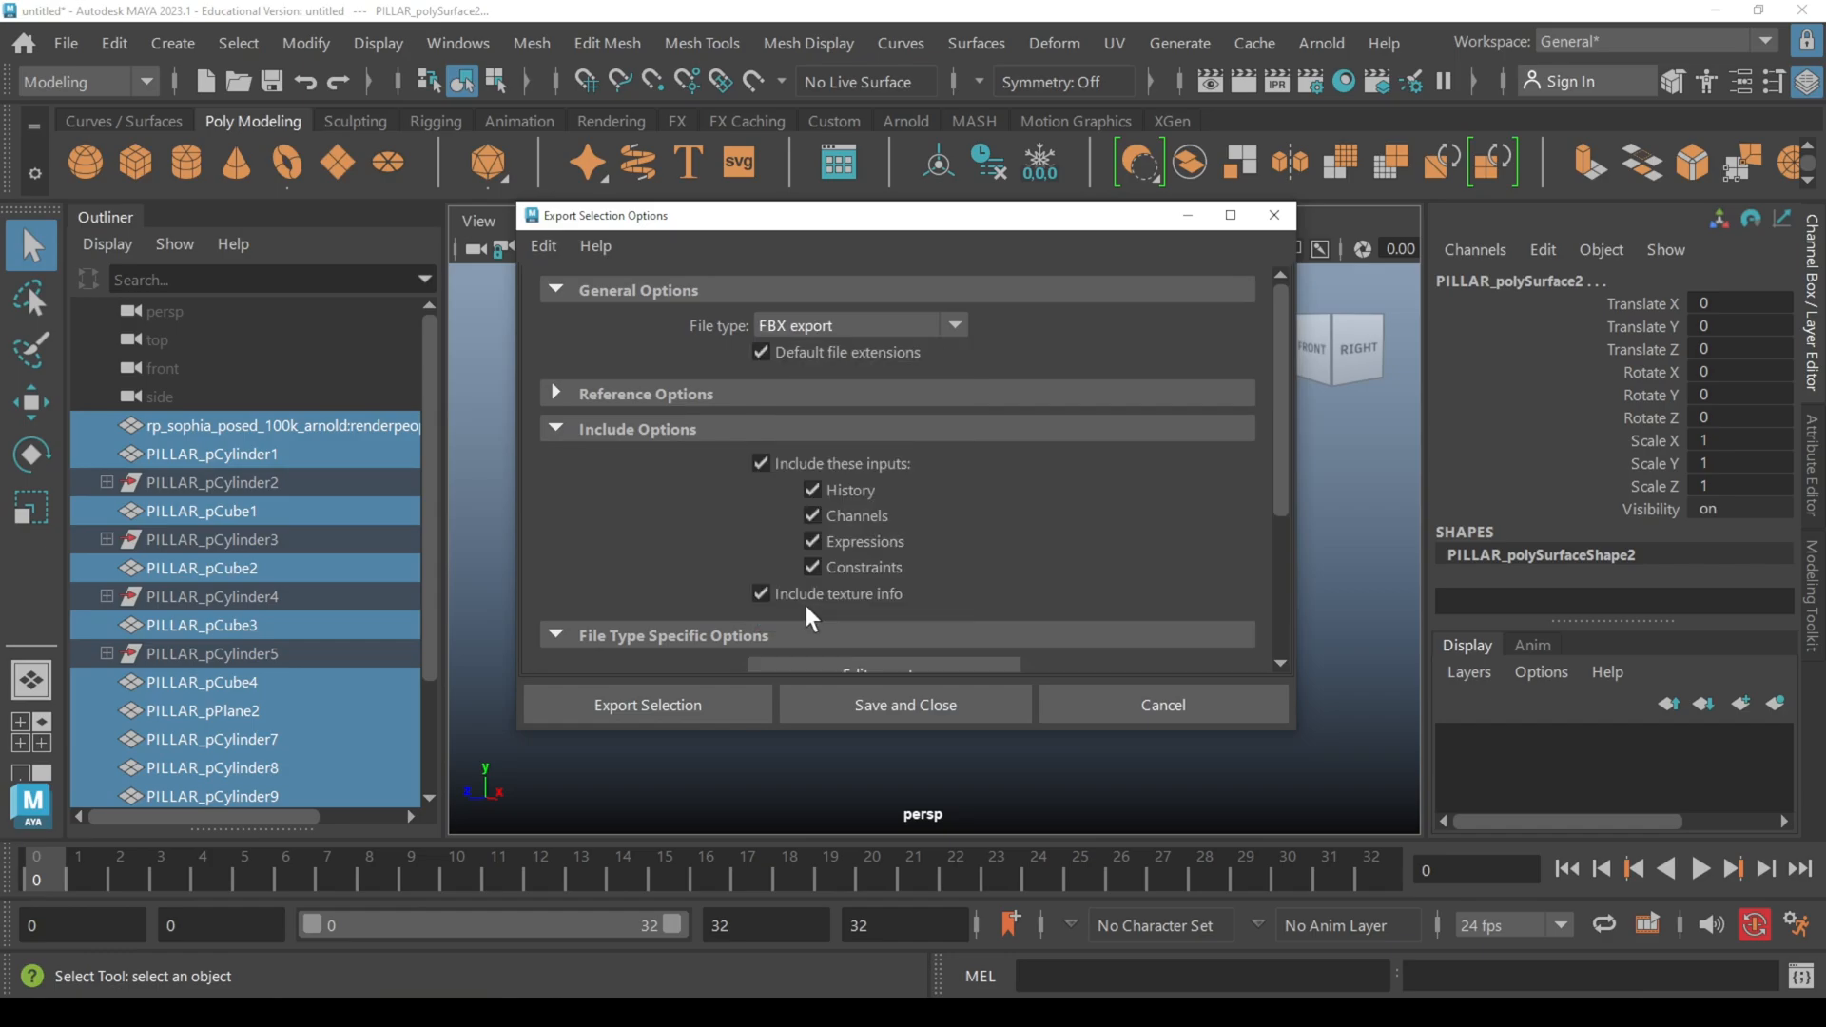
{"action": "scroll", "coordinate": [1073, 493], "scroll_direction": "down", "scroll_amount": 3}
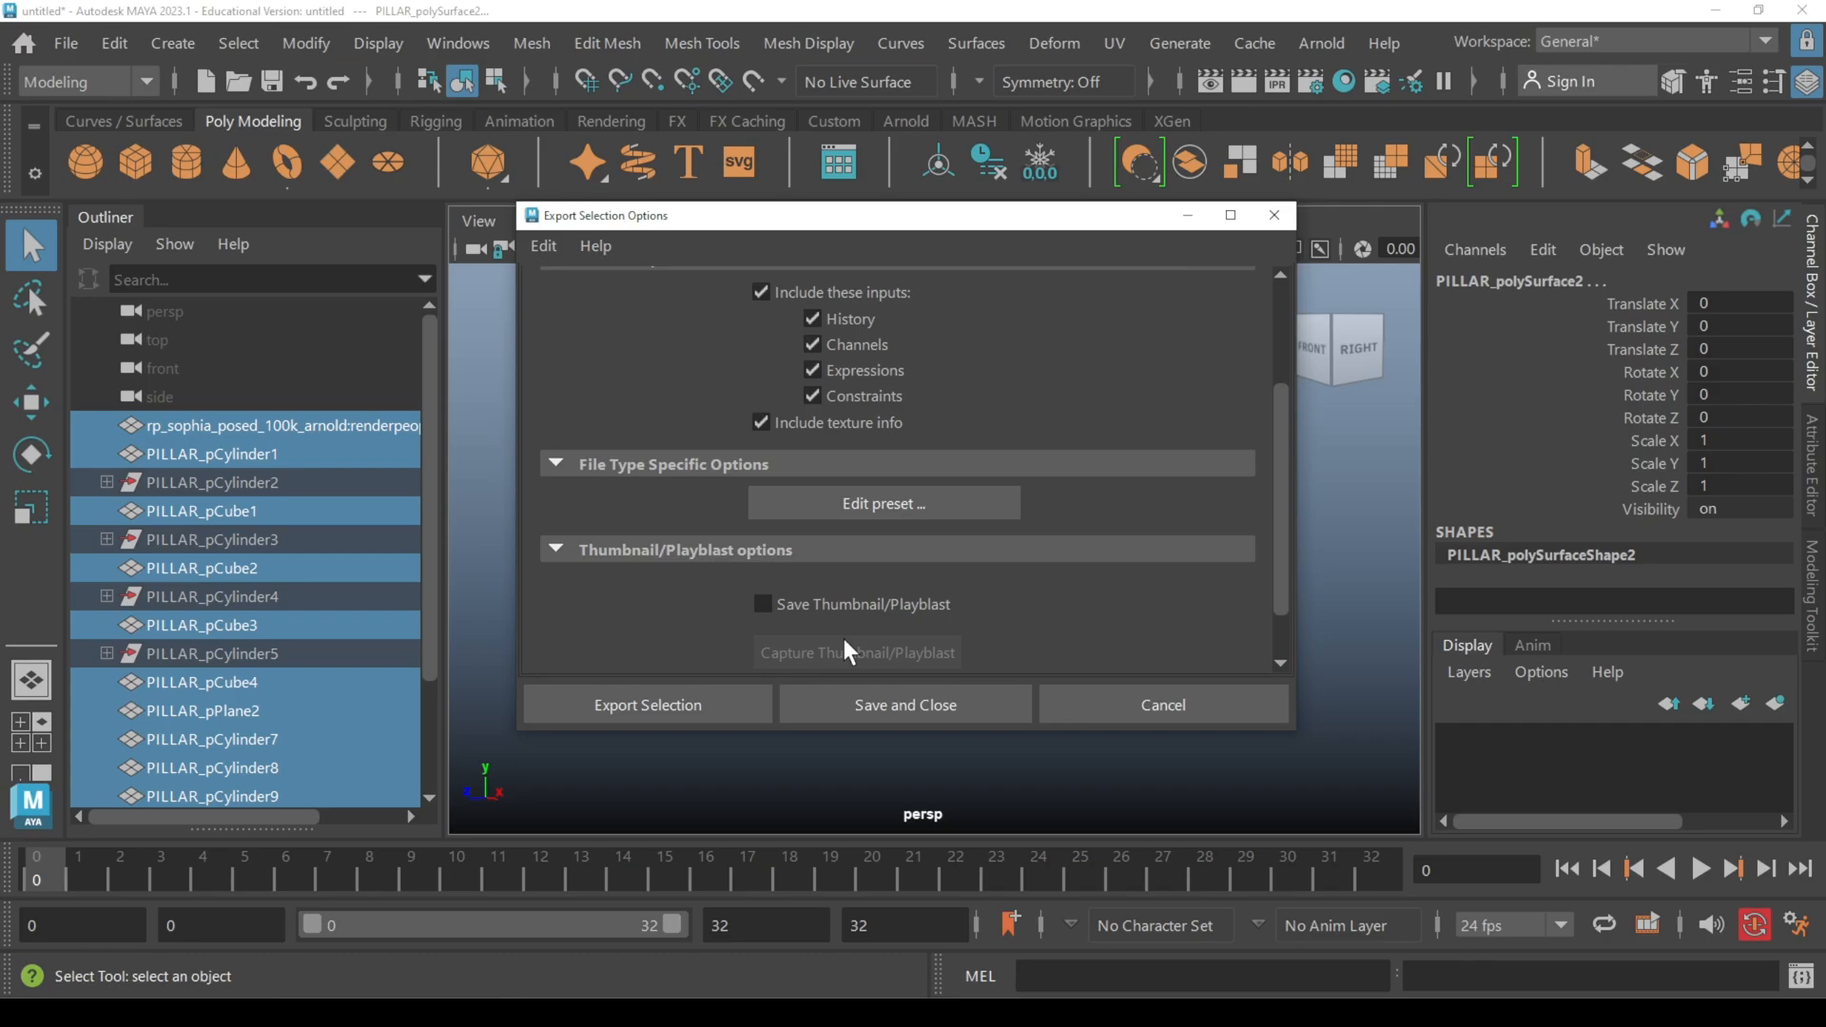
Step: Start exporting the selection and browse to the student's set design folder inside the students' work folder on drive D
{"action": "left_click", "coordinate": [672, 704]}
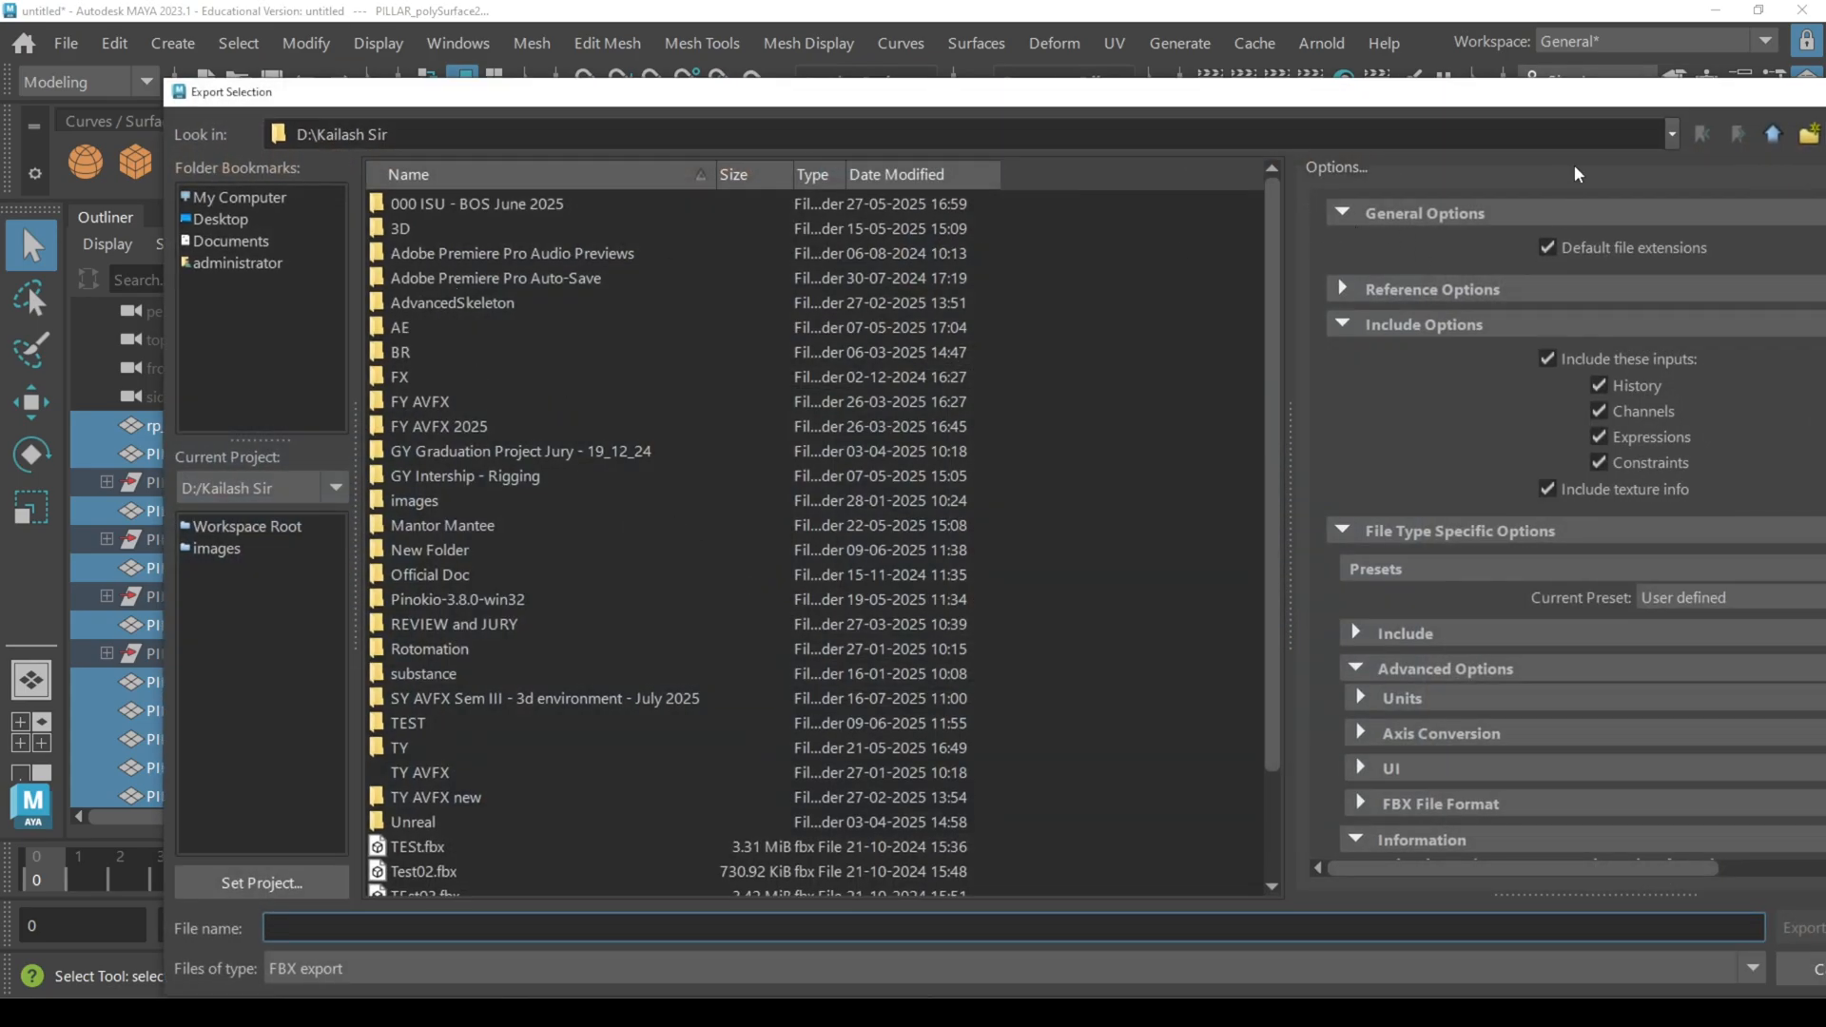
{"action": "left_click", "coordinate": [1773, 134]}
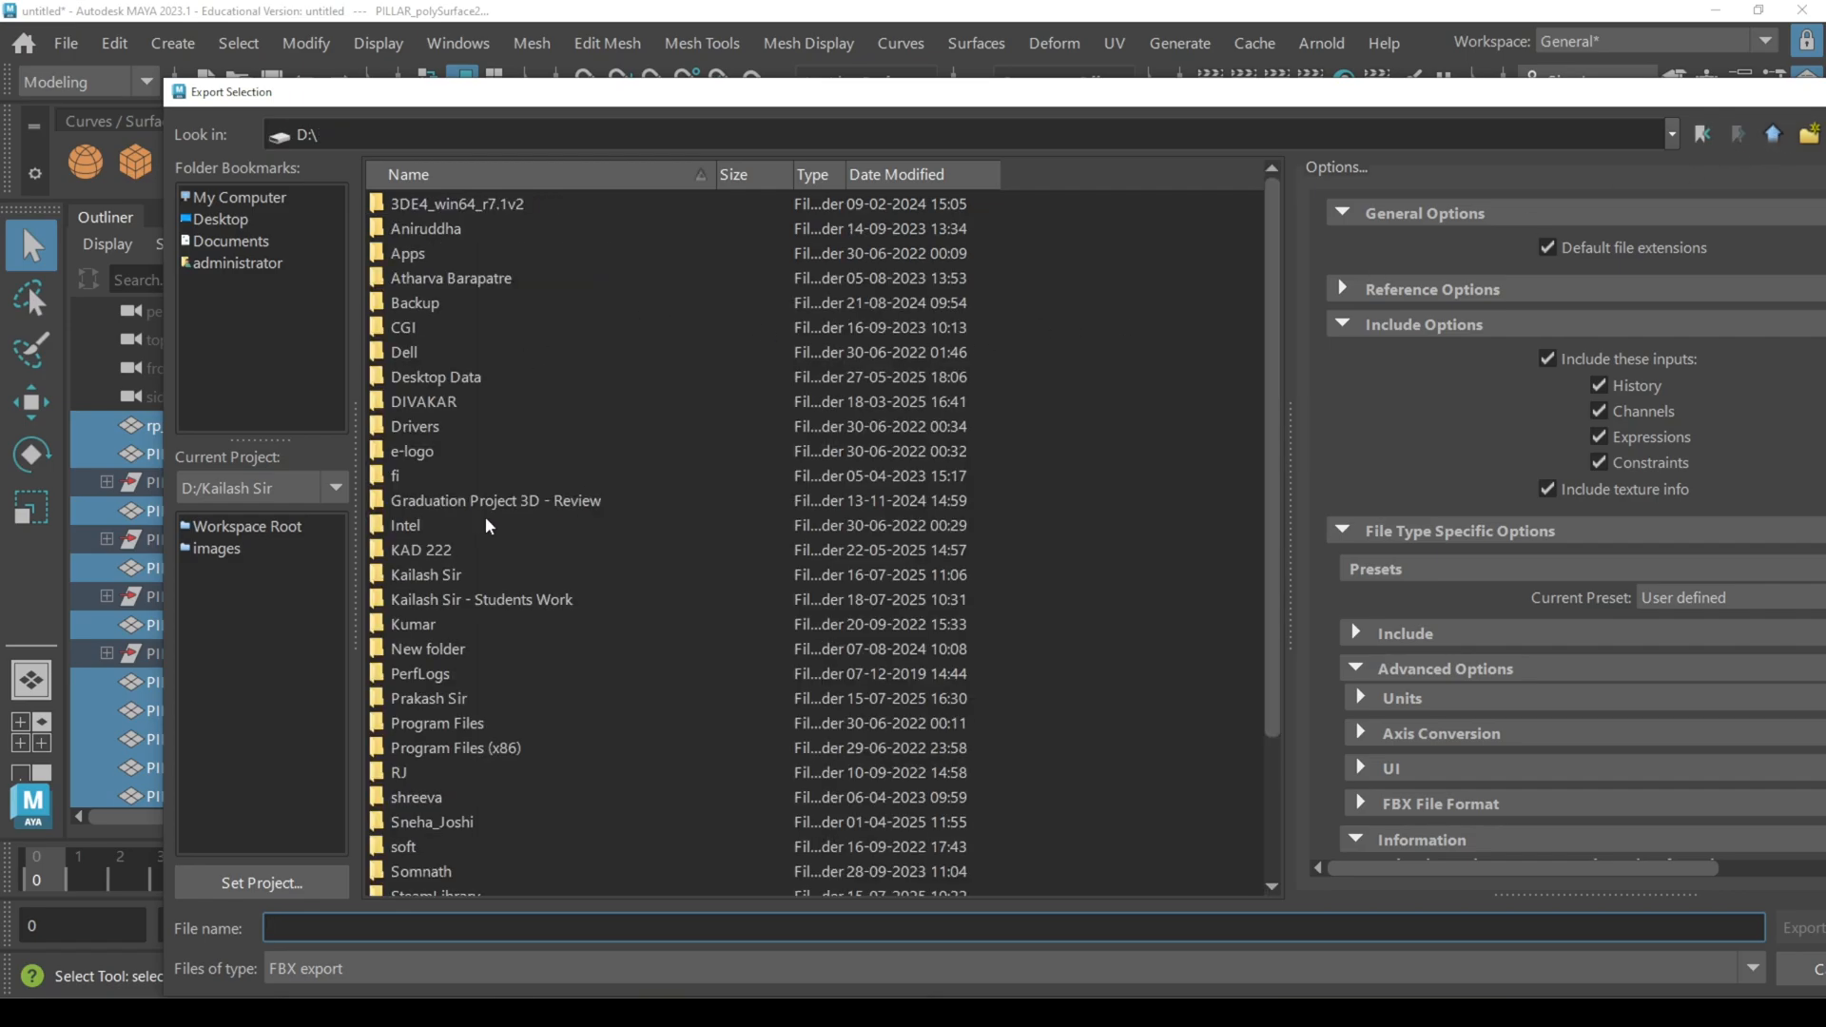
{"action": "double_click", "coordinate": [490, 601]}
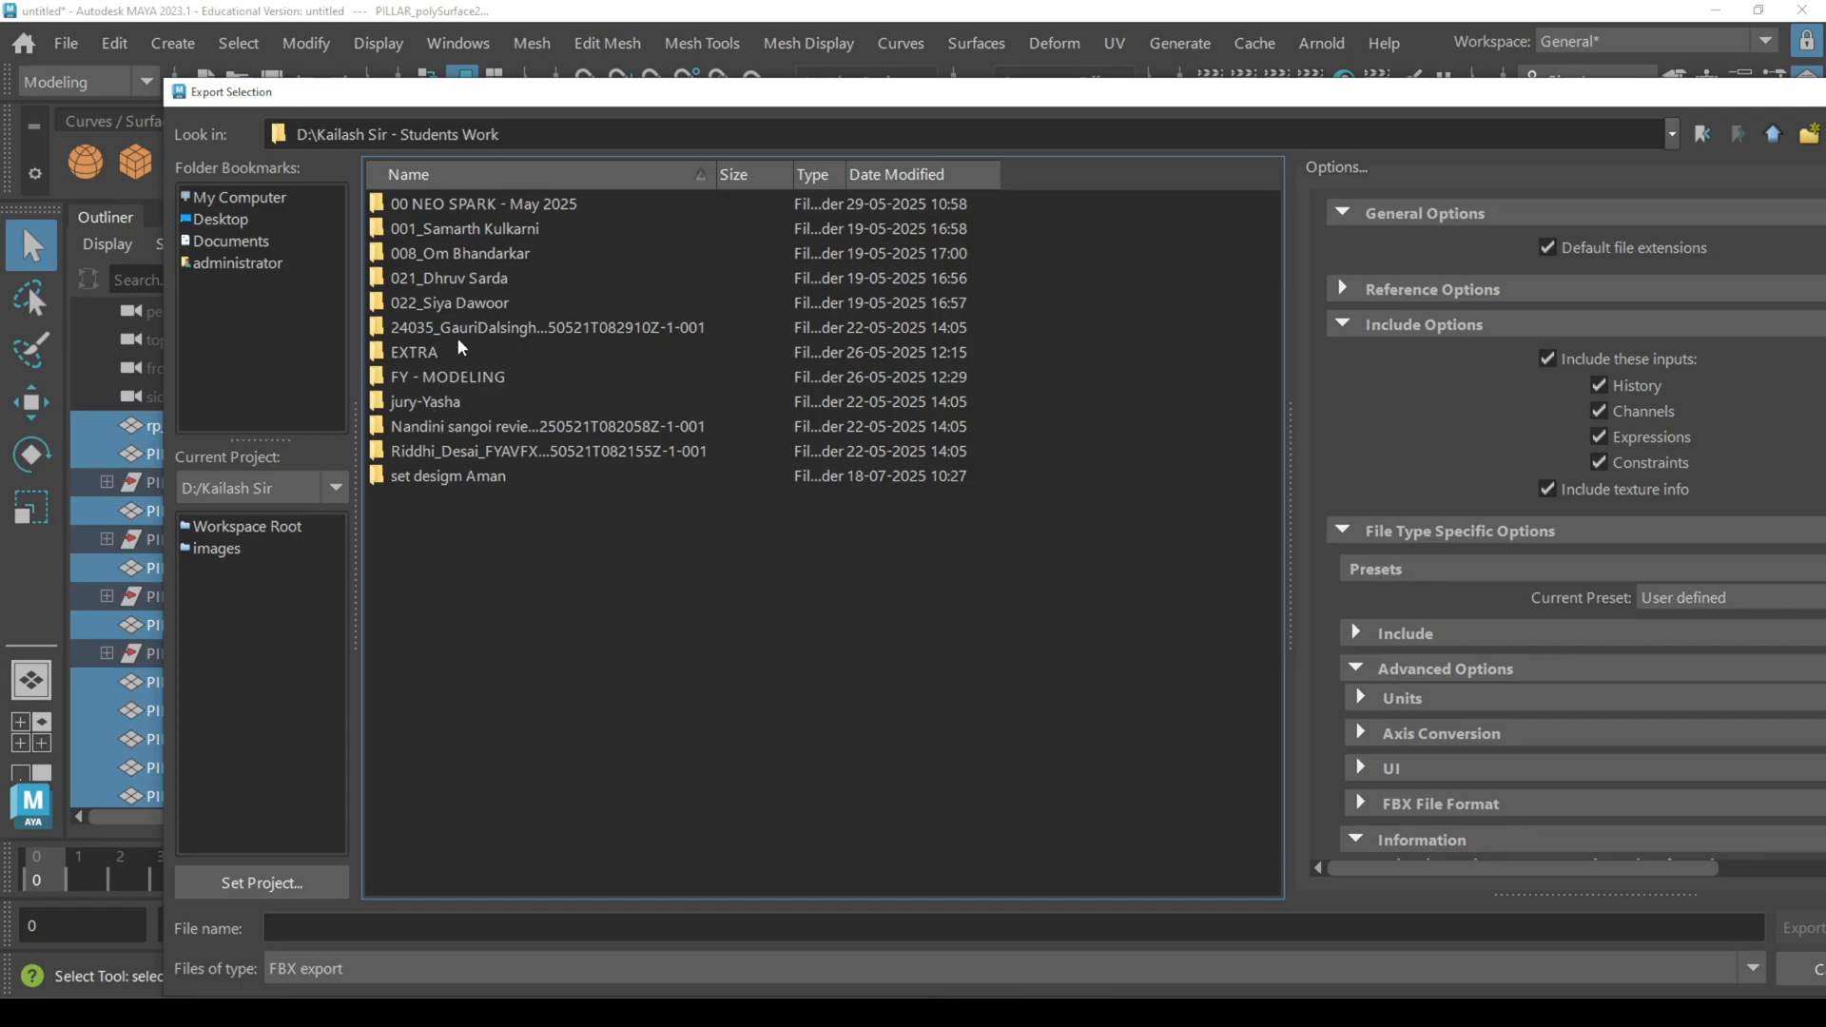
{"action": "double_click", "coordinate": [438, 478]}
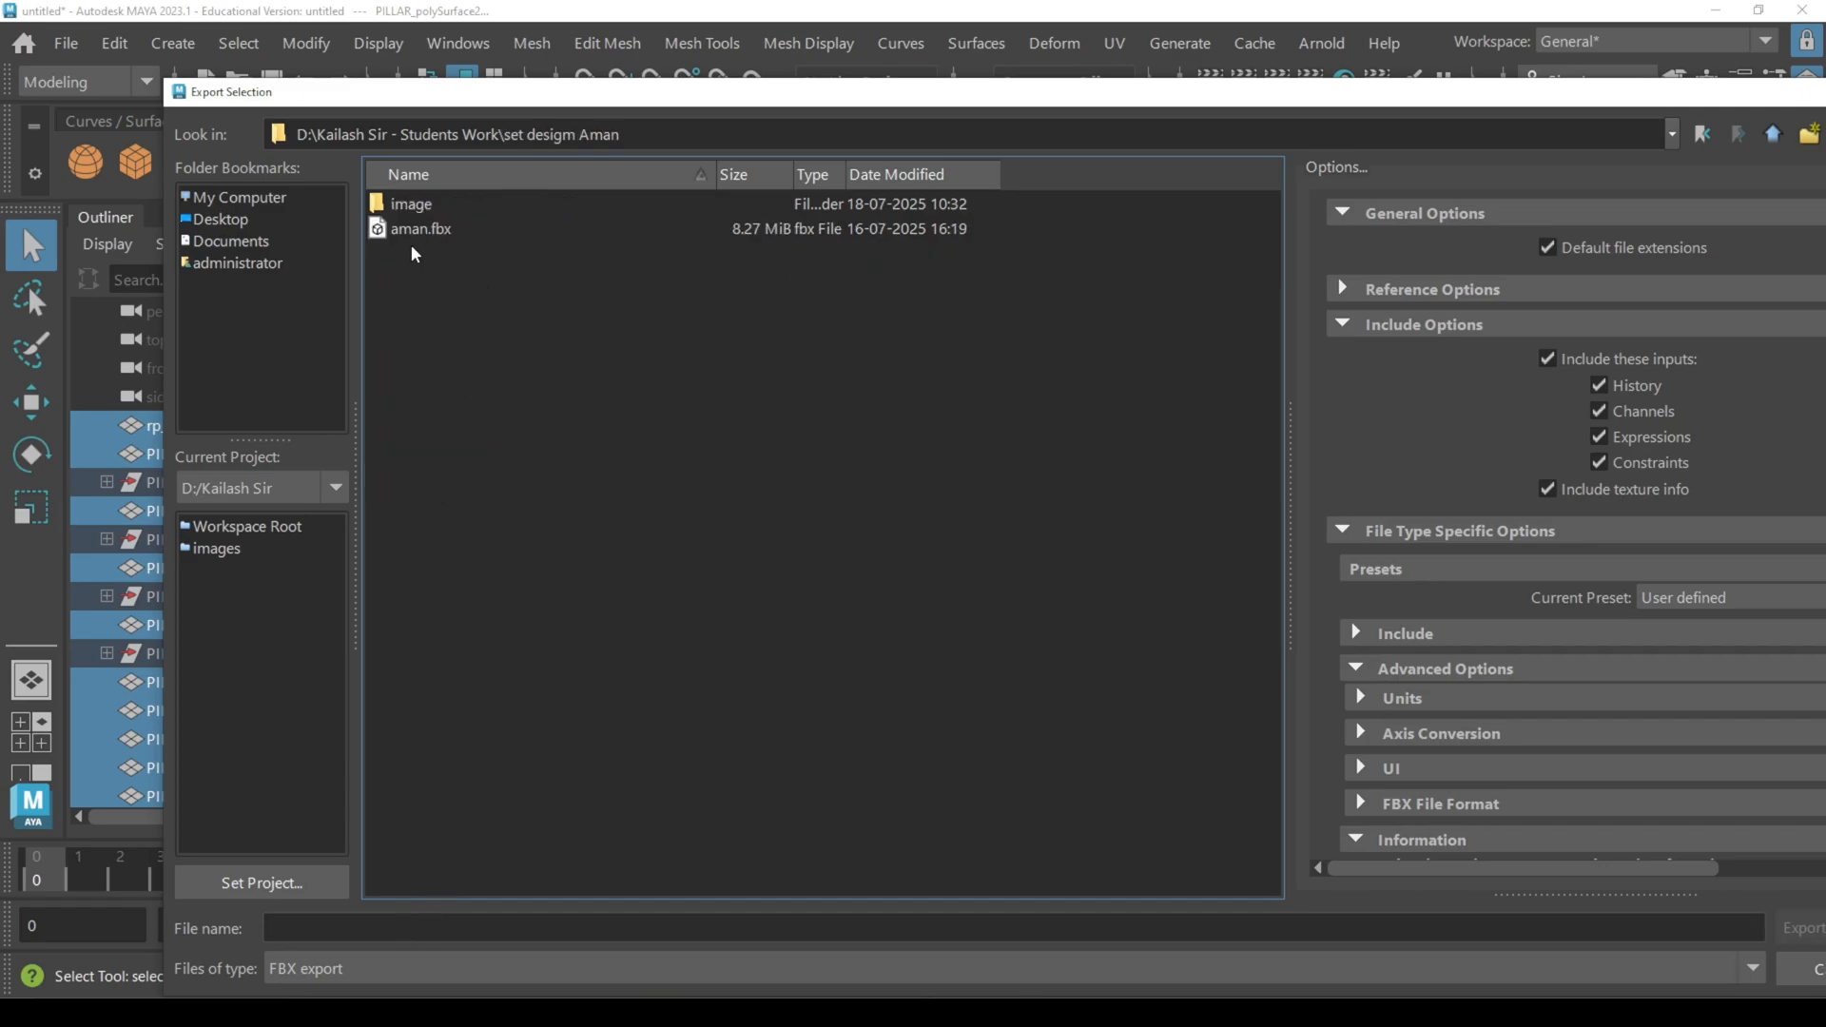
Step: Export the selection as an FBX file named with the student's first name followed by 01
{"action": "left_click", "coordinate": [414, 231]}
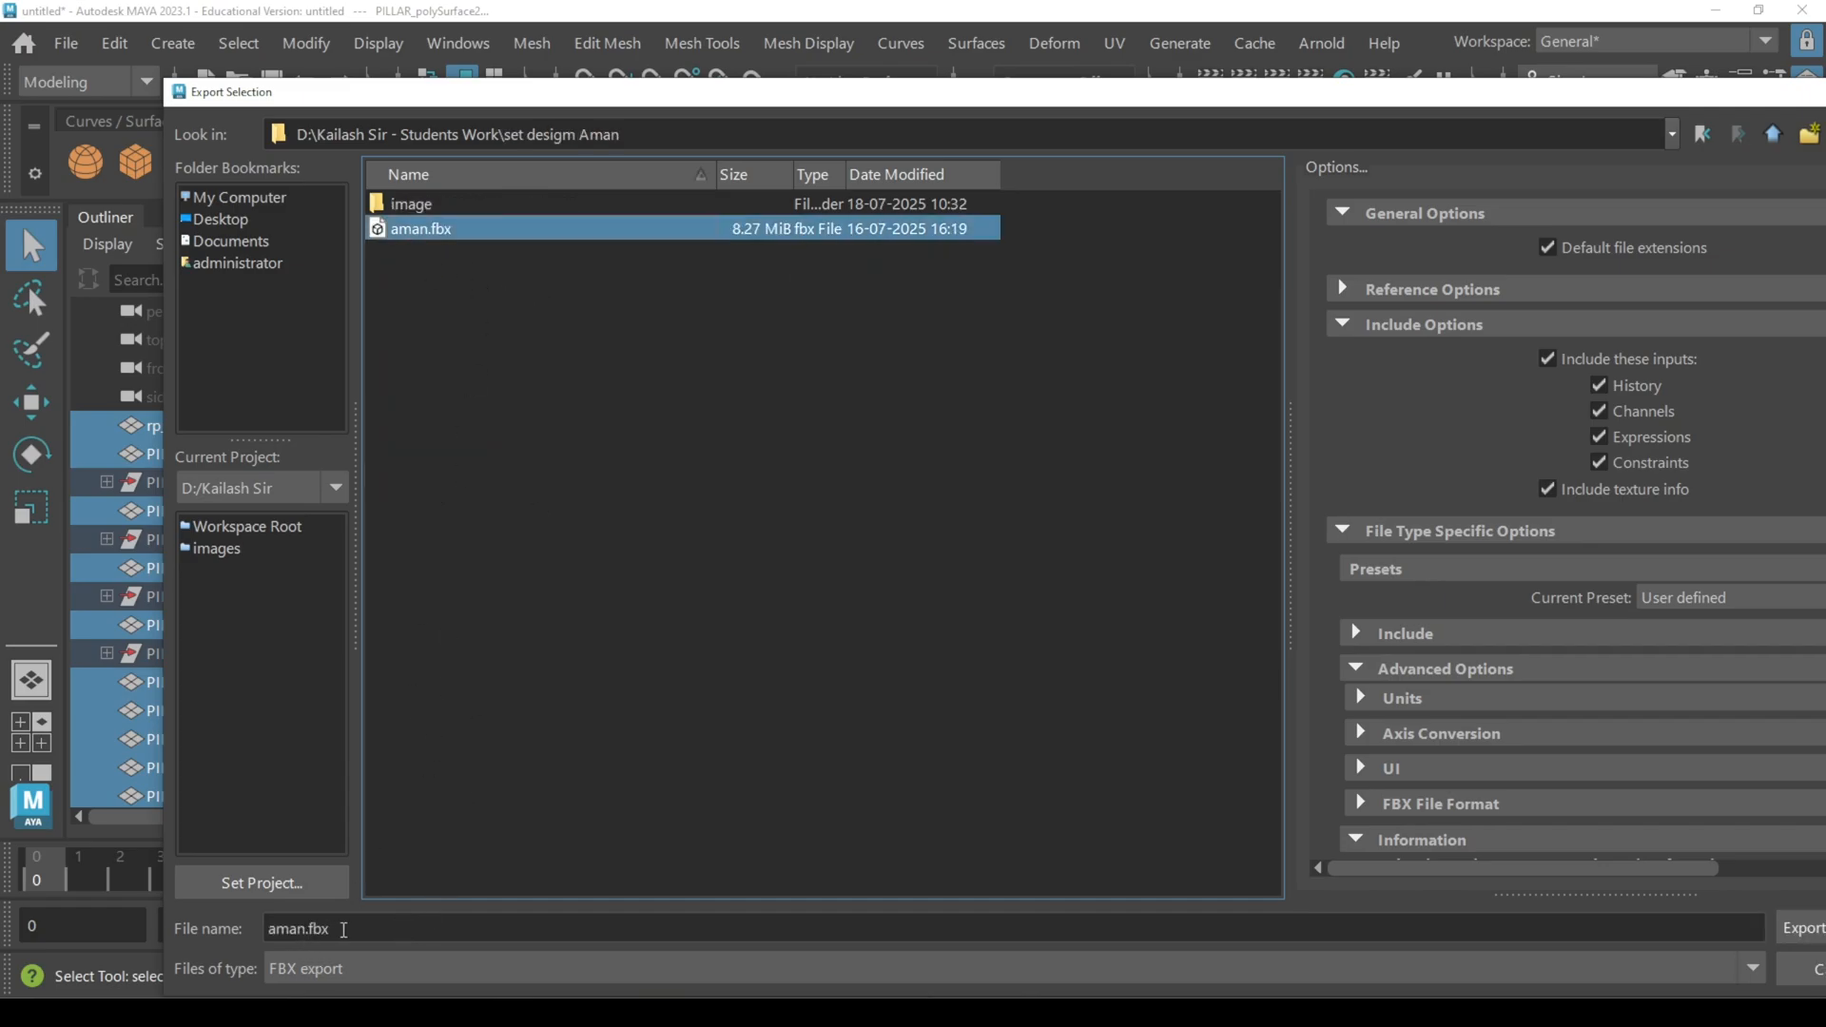
{"action": "double_click", "coordinate": [344, 929]}
{"action": "type", "text": "Ama"}
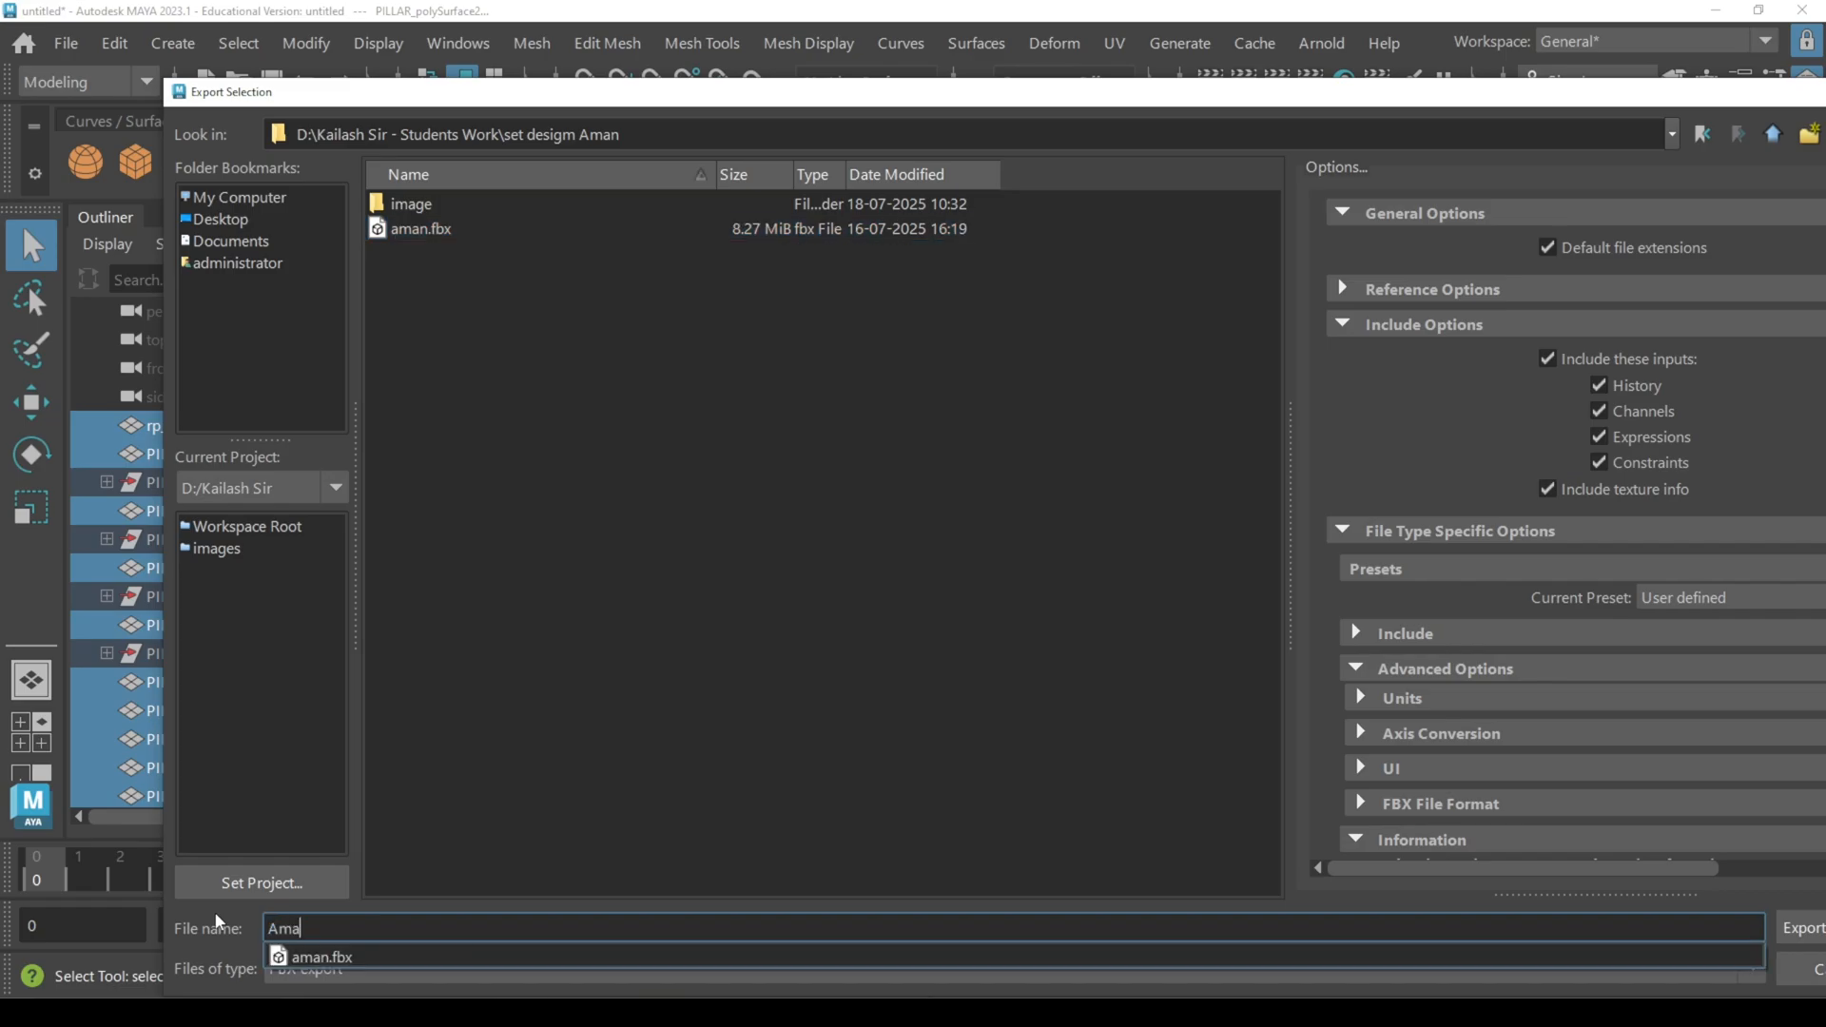
{"action": "type", "text": "n 01"}
{"action": "key", "text": "Return"}
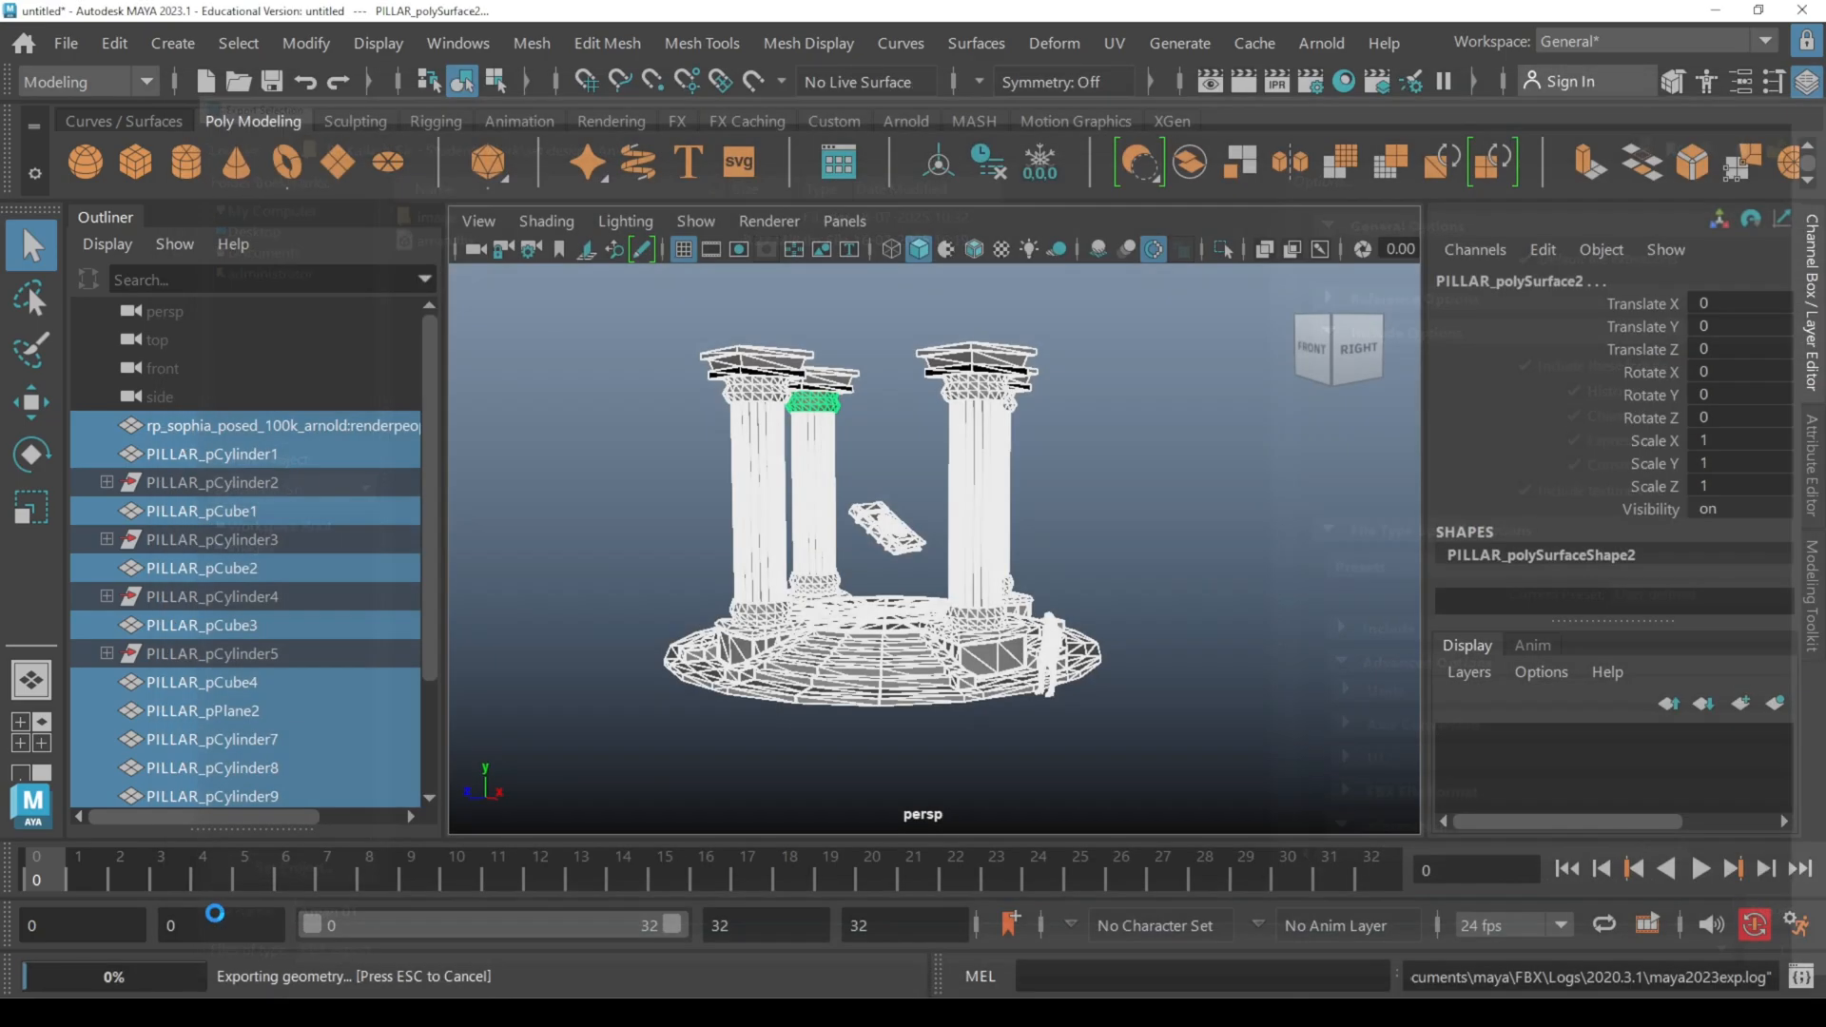
Step: Clear the selection and check the shaded pillar set in the perspective view
{"action": "left_click_drag", "start_coordinate": [1158, 363], "coordinate": [1076, 87]}
{"action": "left_click", "coordinate": [1238, 795]}
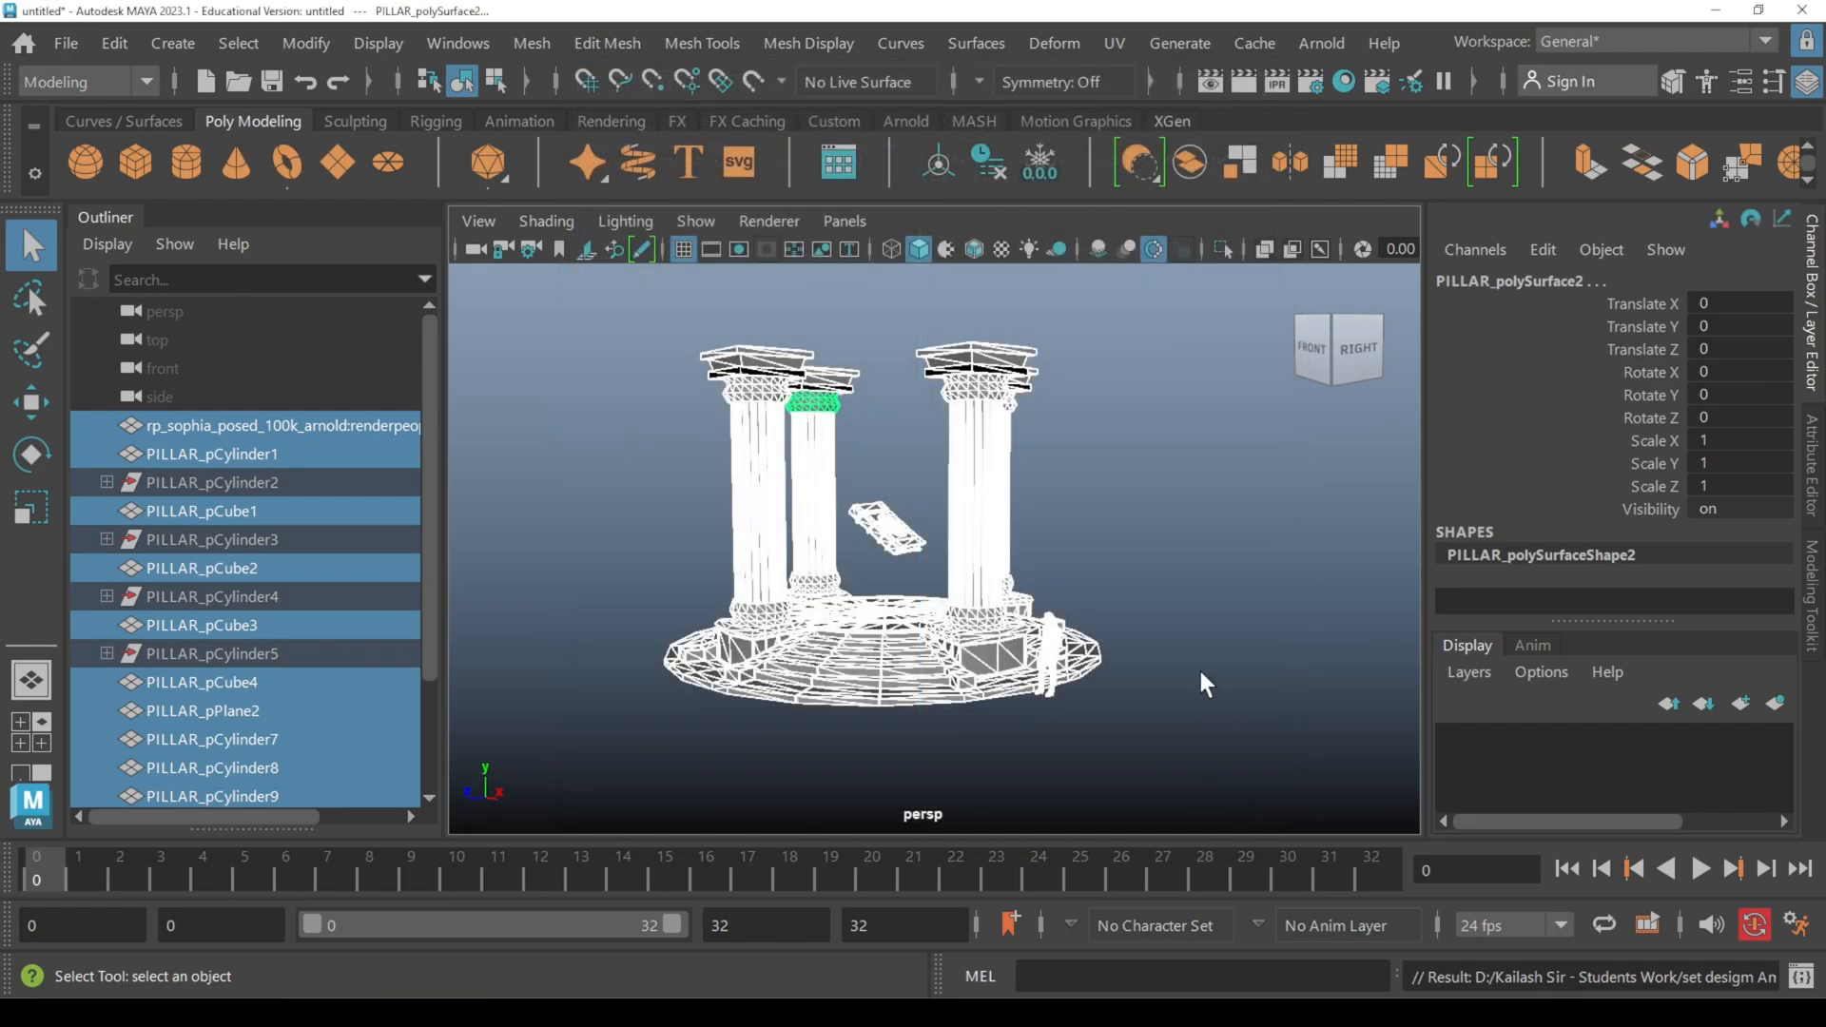
{"action": "left_click", "coordinate": [1203, 681]}
{"action": "left_click_drag", "start_coordinate": [1203, 681], "coordinate": [1227, 639], "text": "alt"}
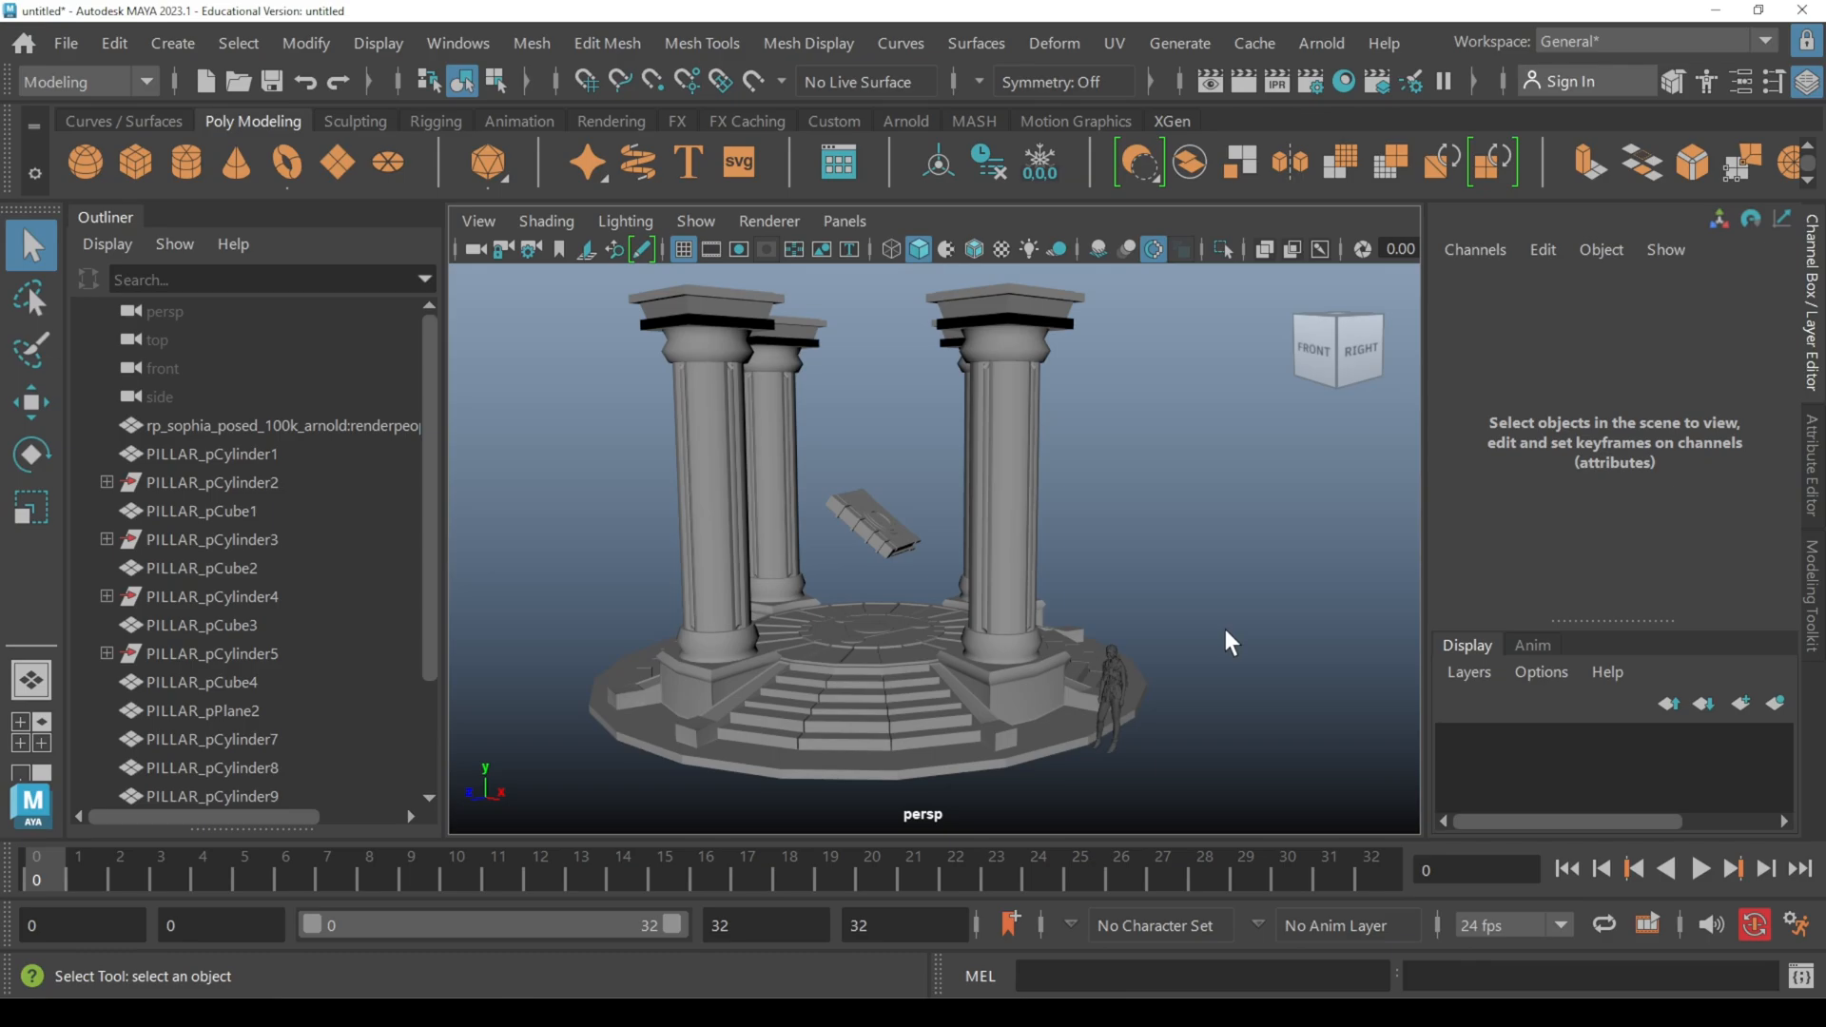
Step: Start saving the scene as Maya ASCII and browse to the student's set design folder for setting the project
{"action": "key", "text": "ctrl+s"}
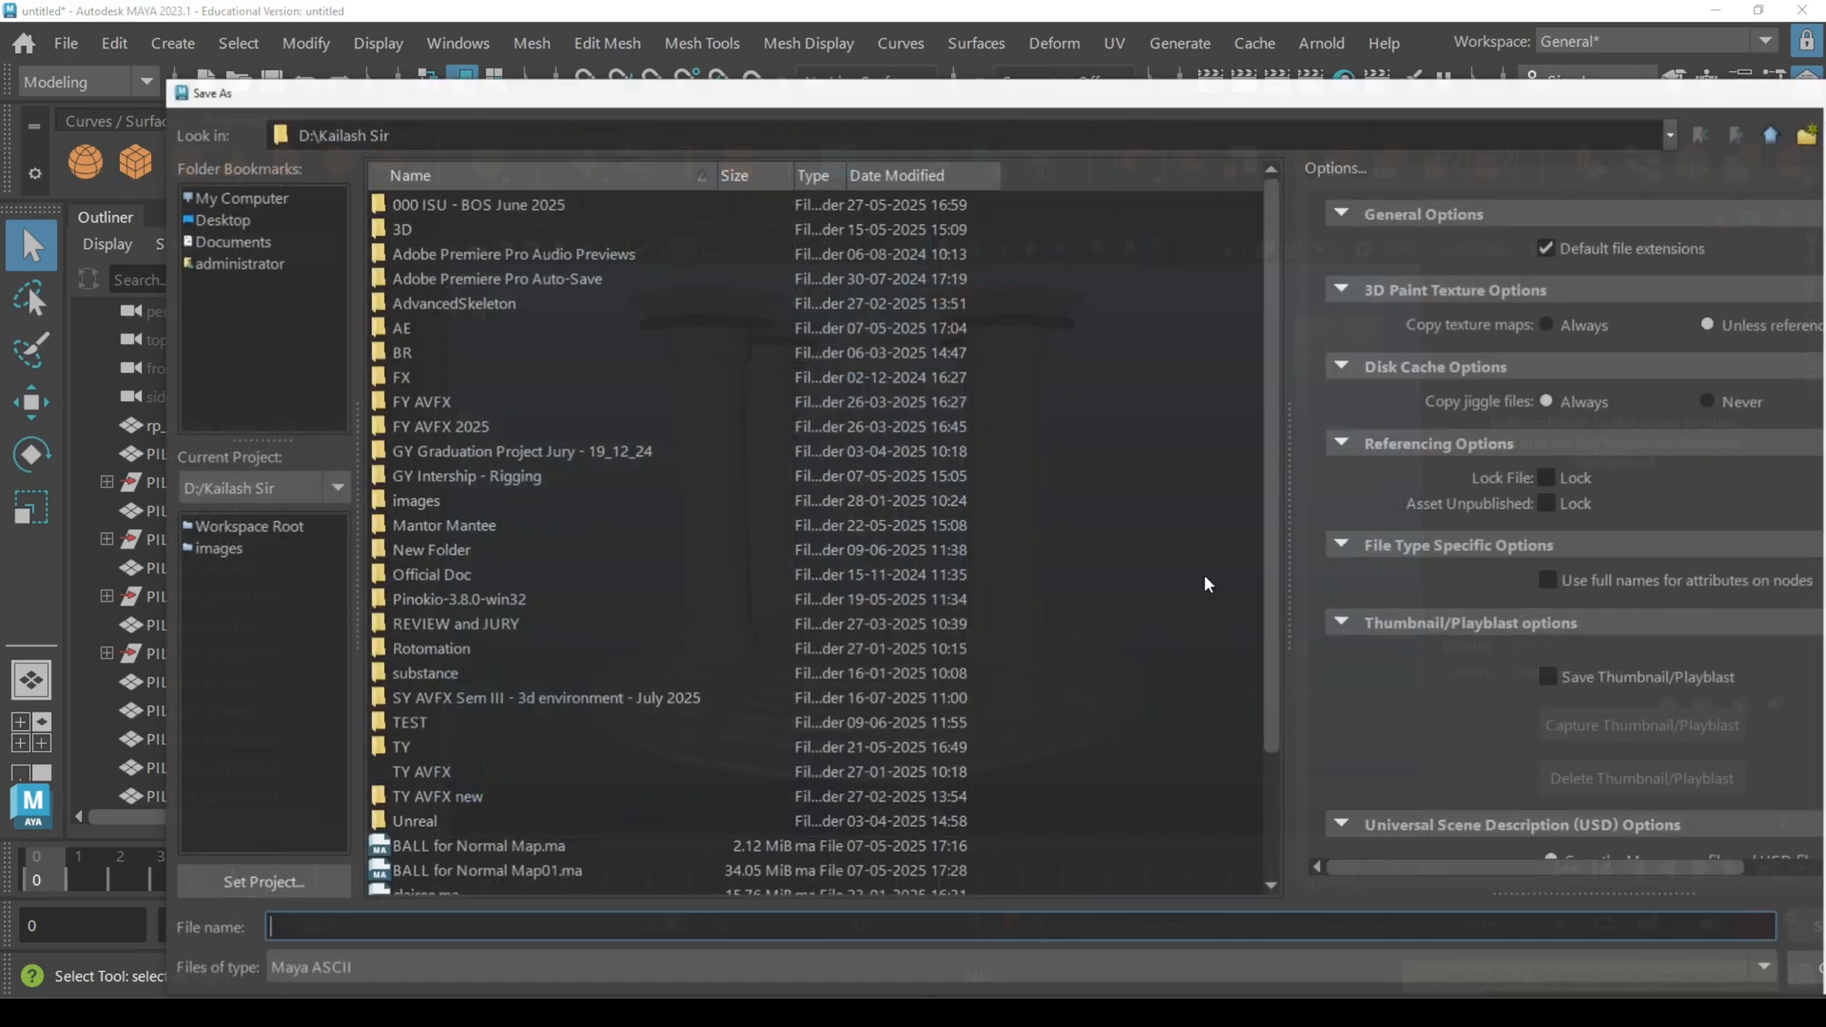
{"action": "left_click_drag", "start_coordinate": [956, 96], "coordinate": [918, 56]}
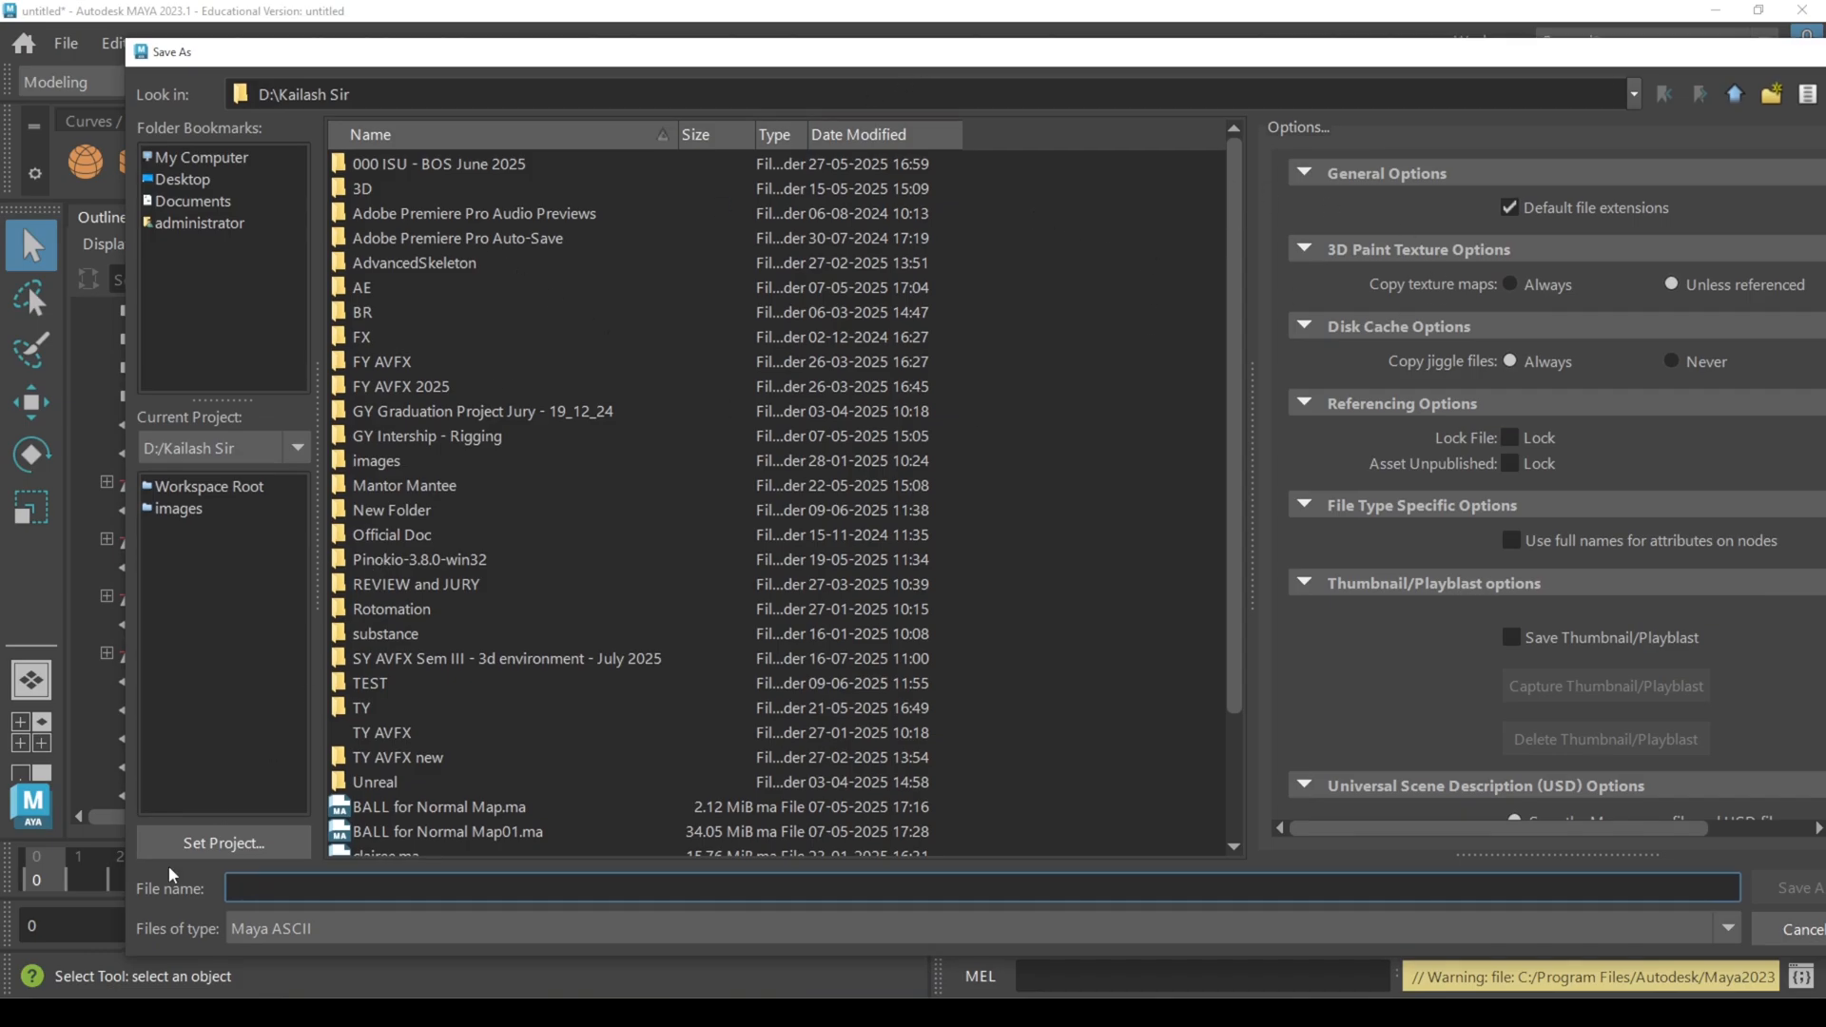
{"action": "left_click", "coordinate": [229, 844]}
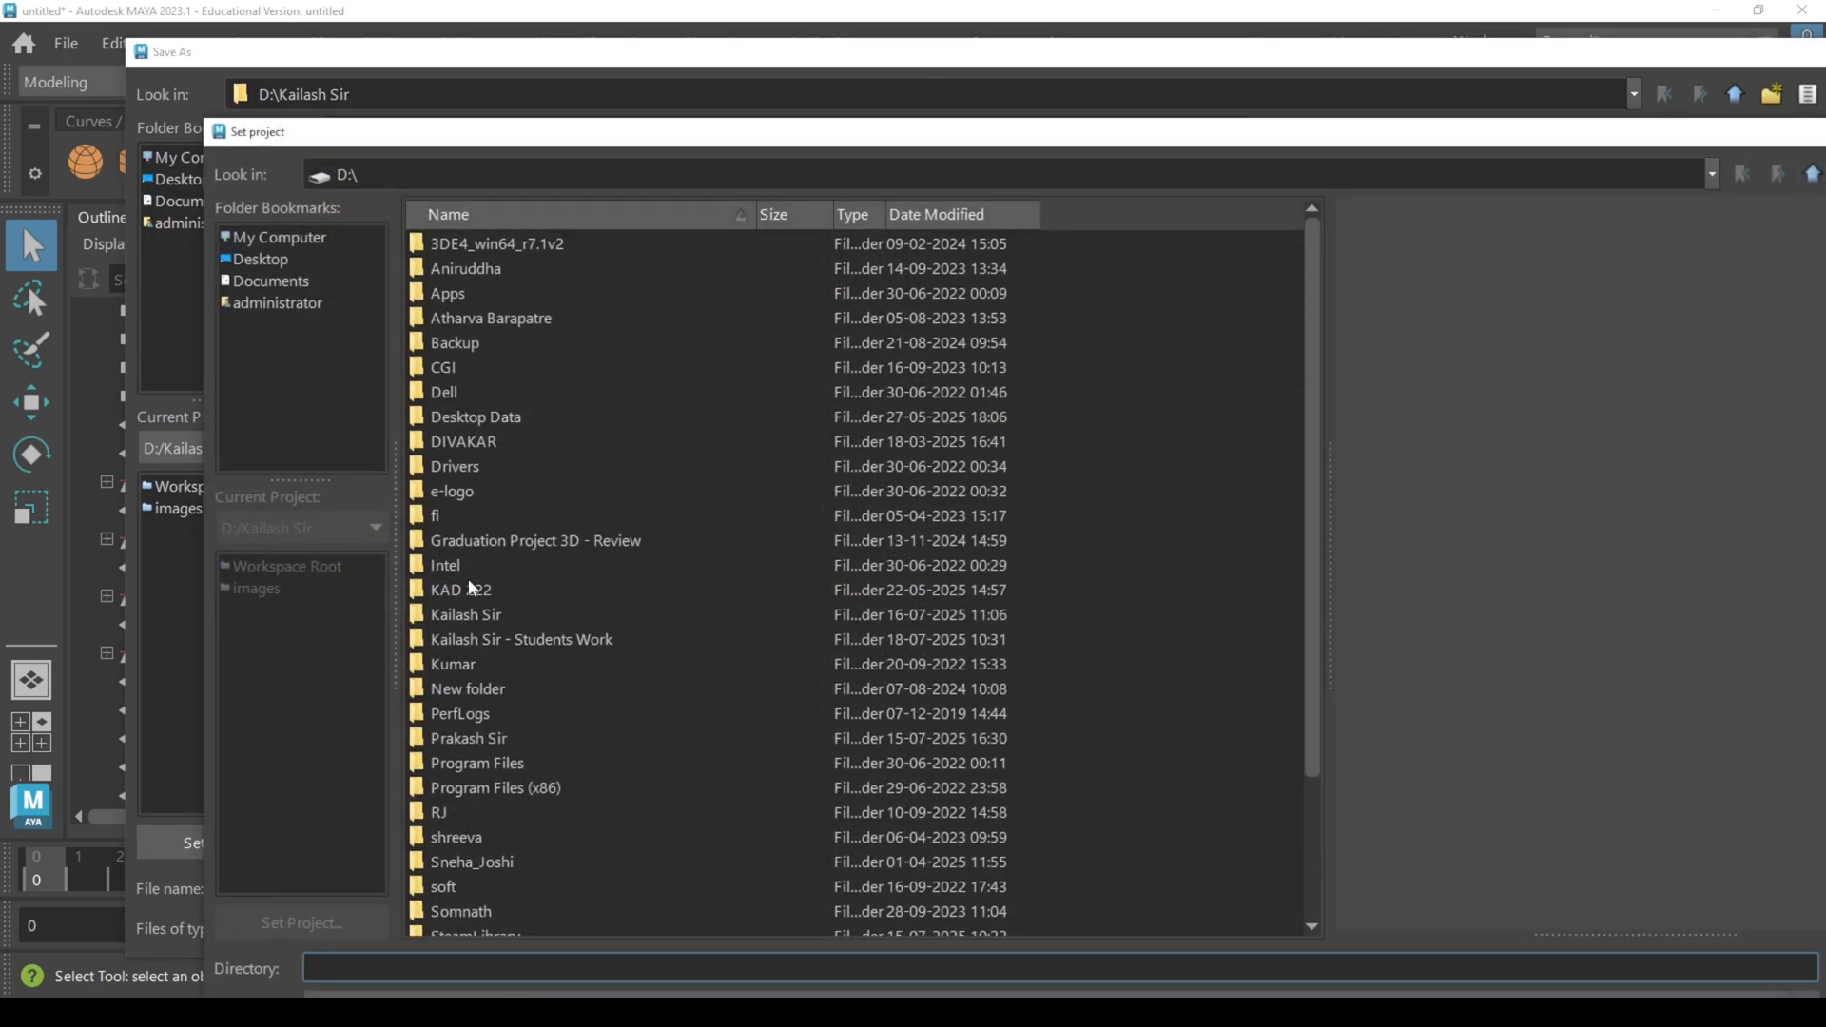
{"action": "double_click", "coordinate": [585, 647]}
{"action": "double_click", "coordinate": [483, 535]}
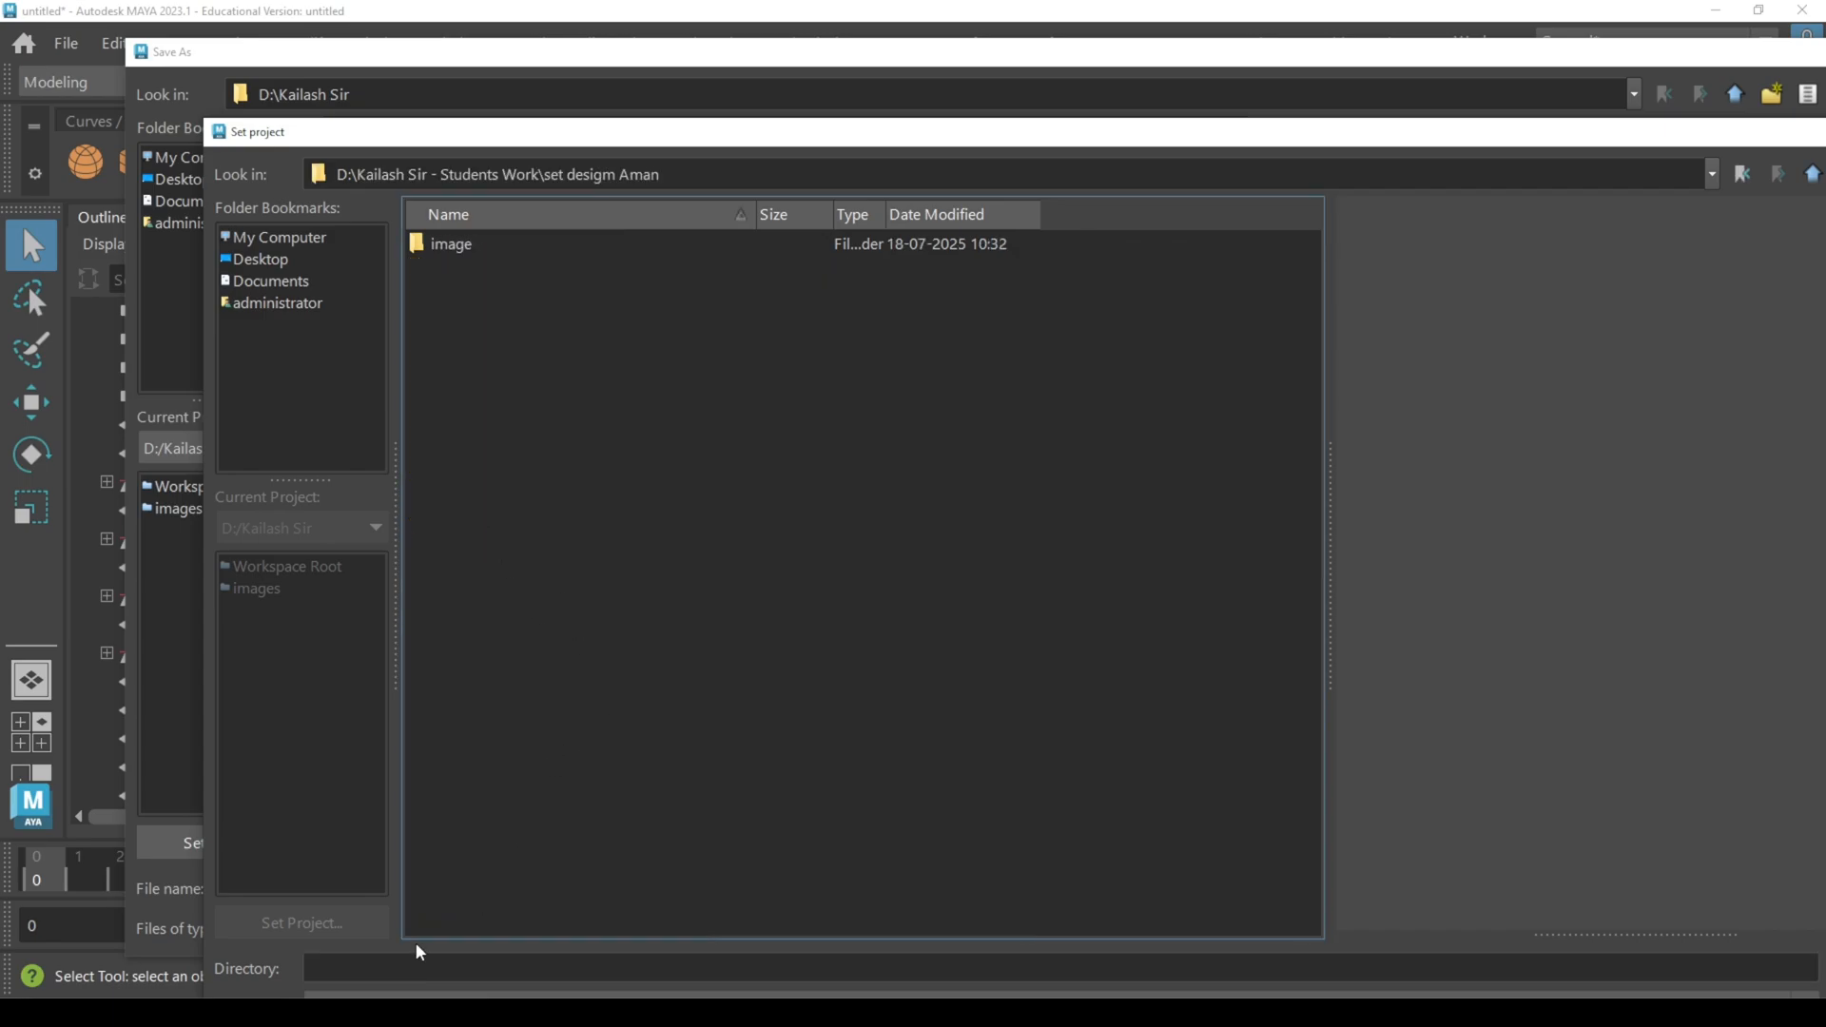
Step: Try to set the project to a directory named with the student's first name followed by 01
{"action": "left_click", "coordinate": [406, 968]}
{"action": "type", "text": "A"}
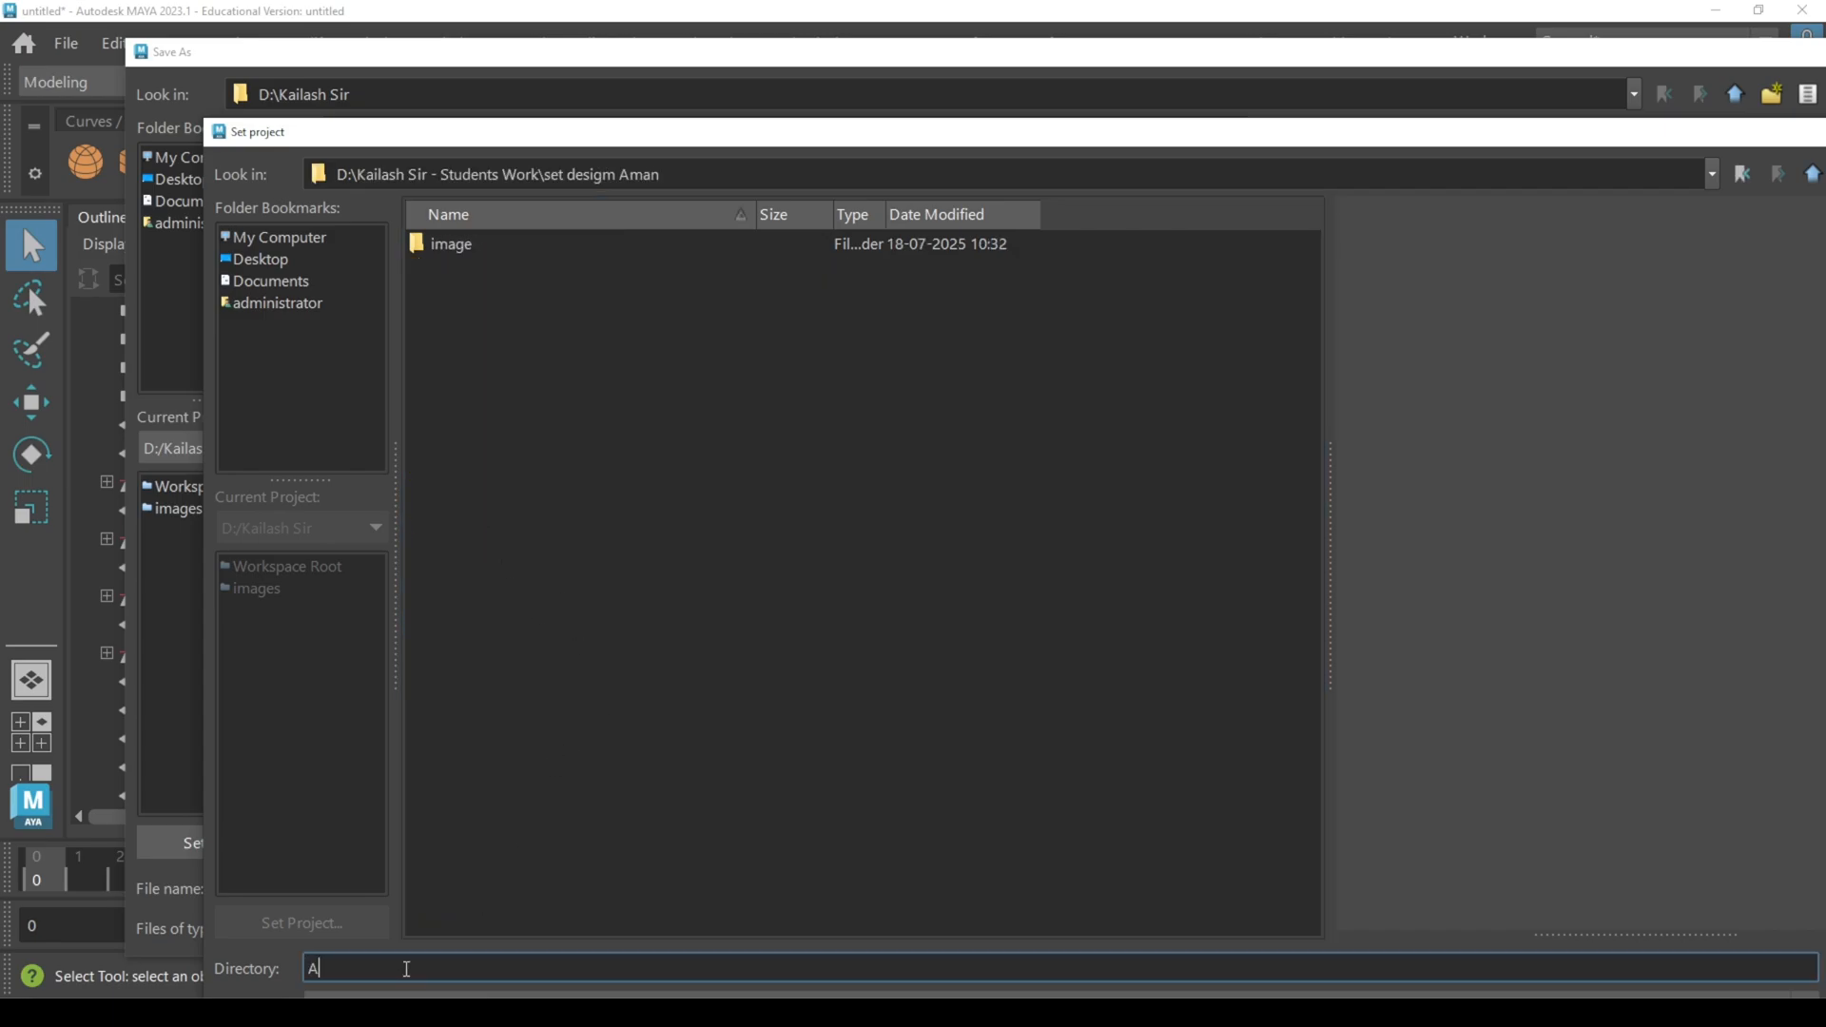
{"action": "type", "text": "man01"}
{"action": "key", "text": "Return"}
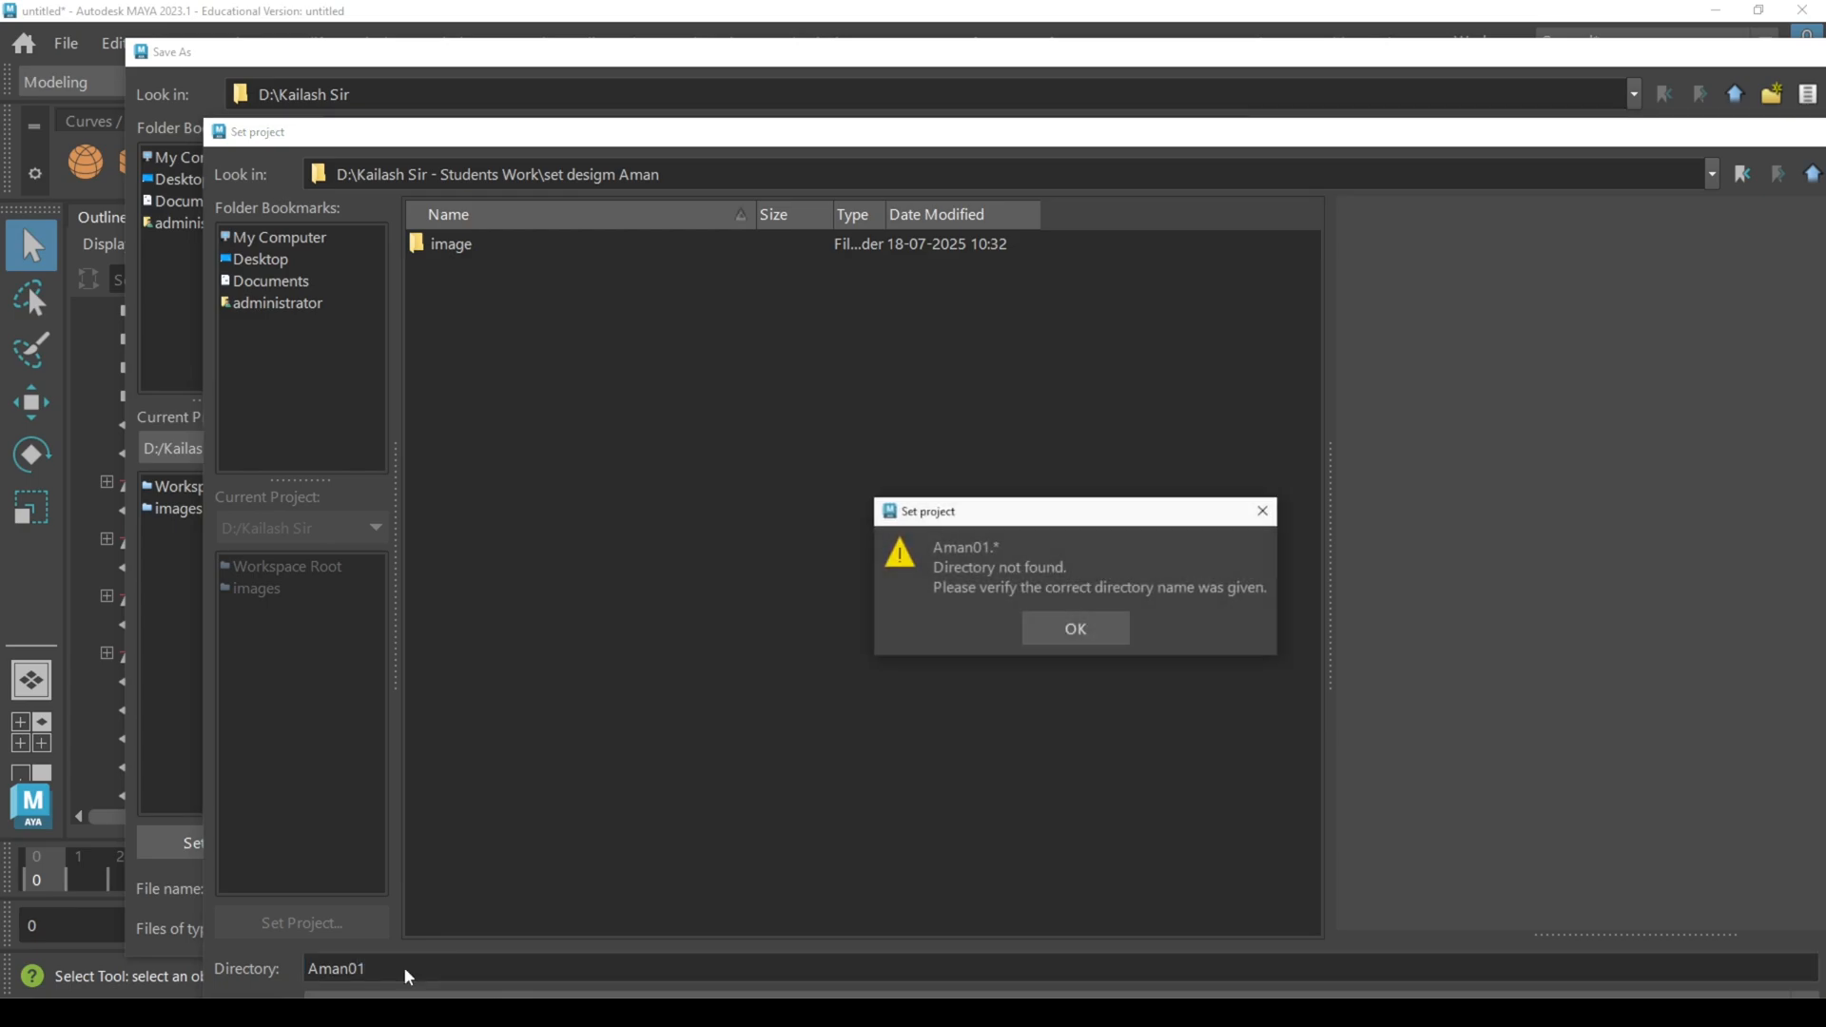
{"action": "left_click", "coordinate": [1075, 636]}
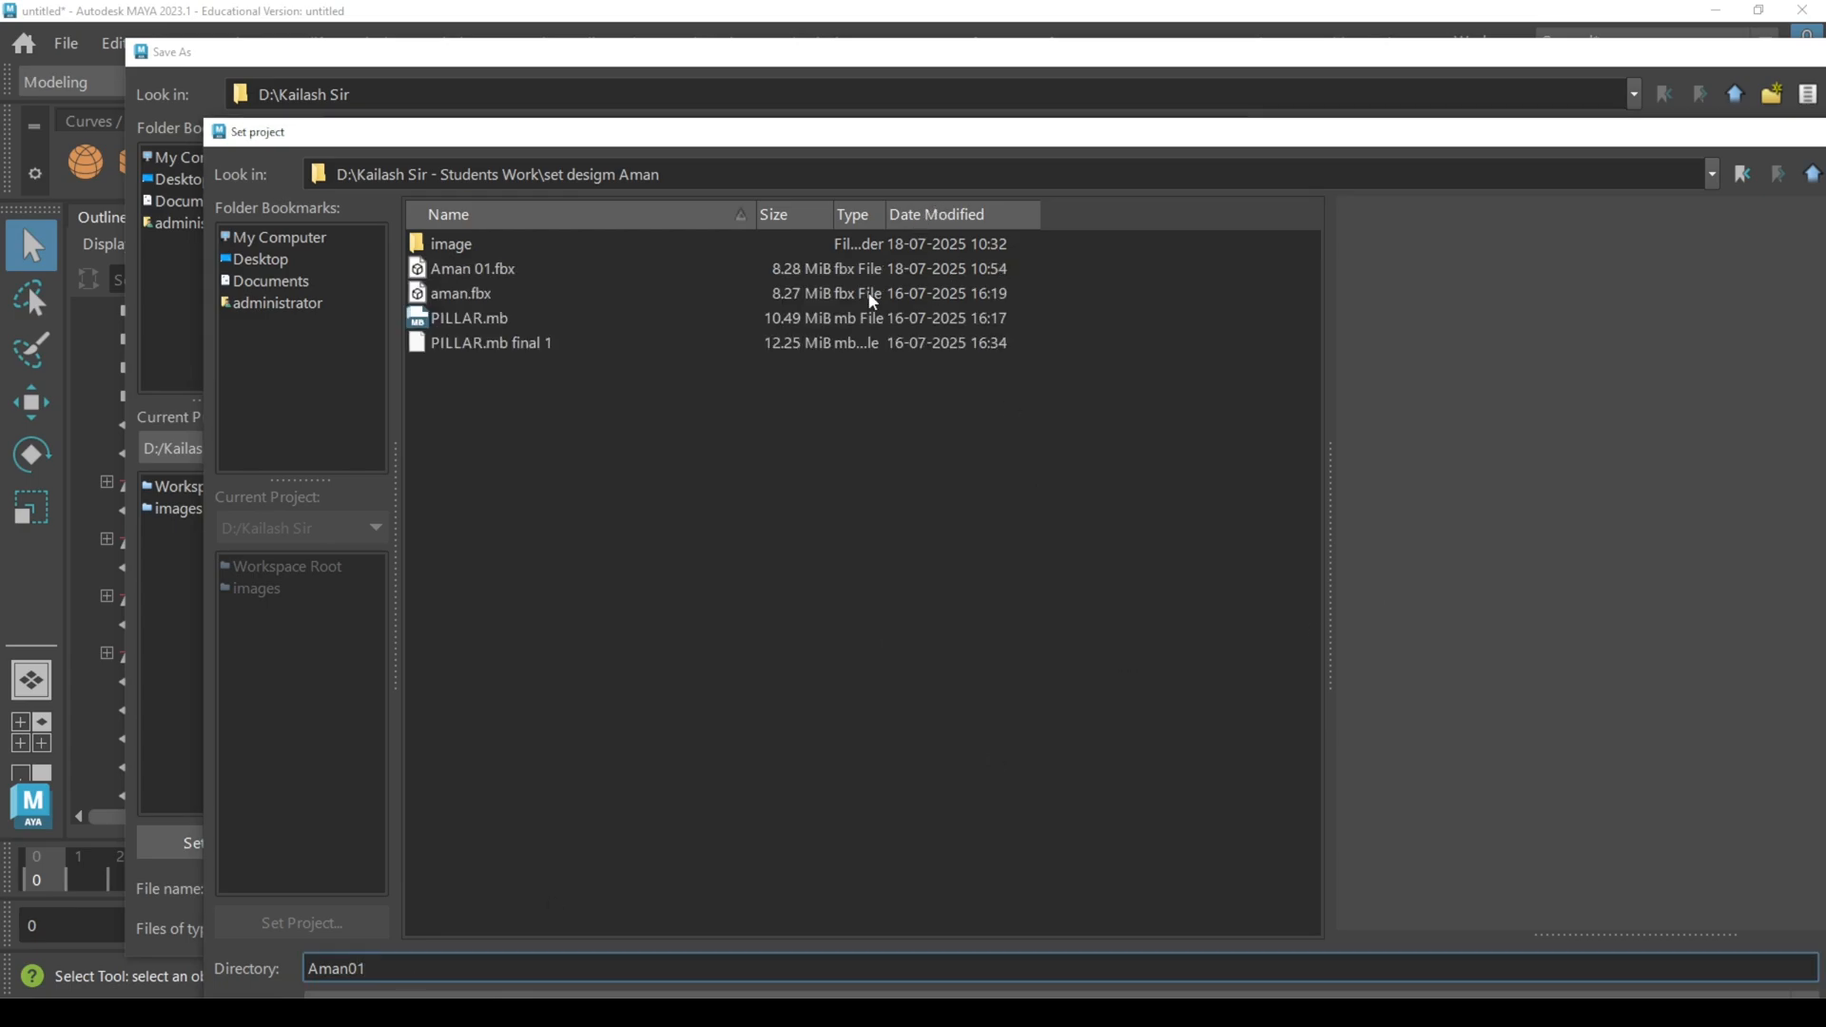
Step: Clear the directory name, set the project to the student's set design folder, and create a default workspace there
{"action": "left_click_drag", "start_coordinate": [897, 145], "coordinate": [768, 95]}
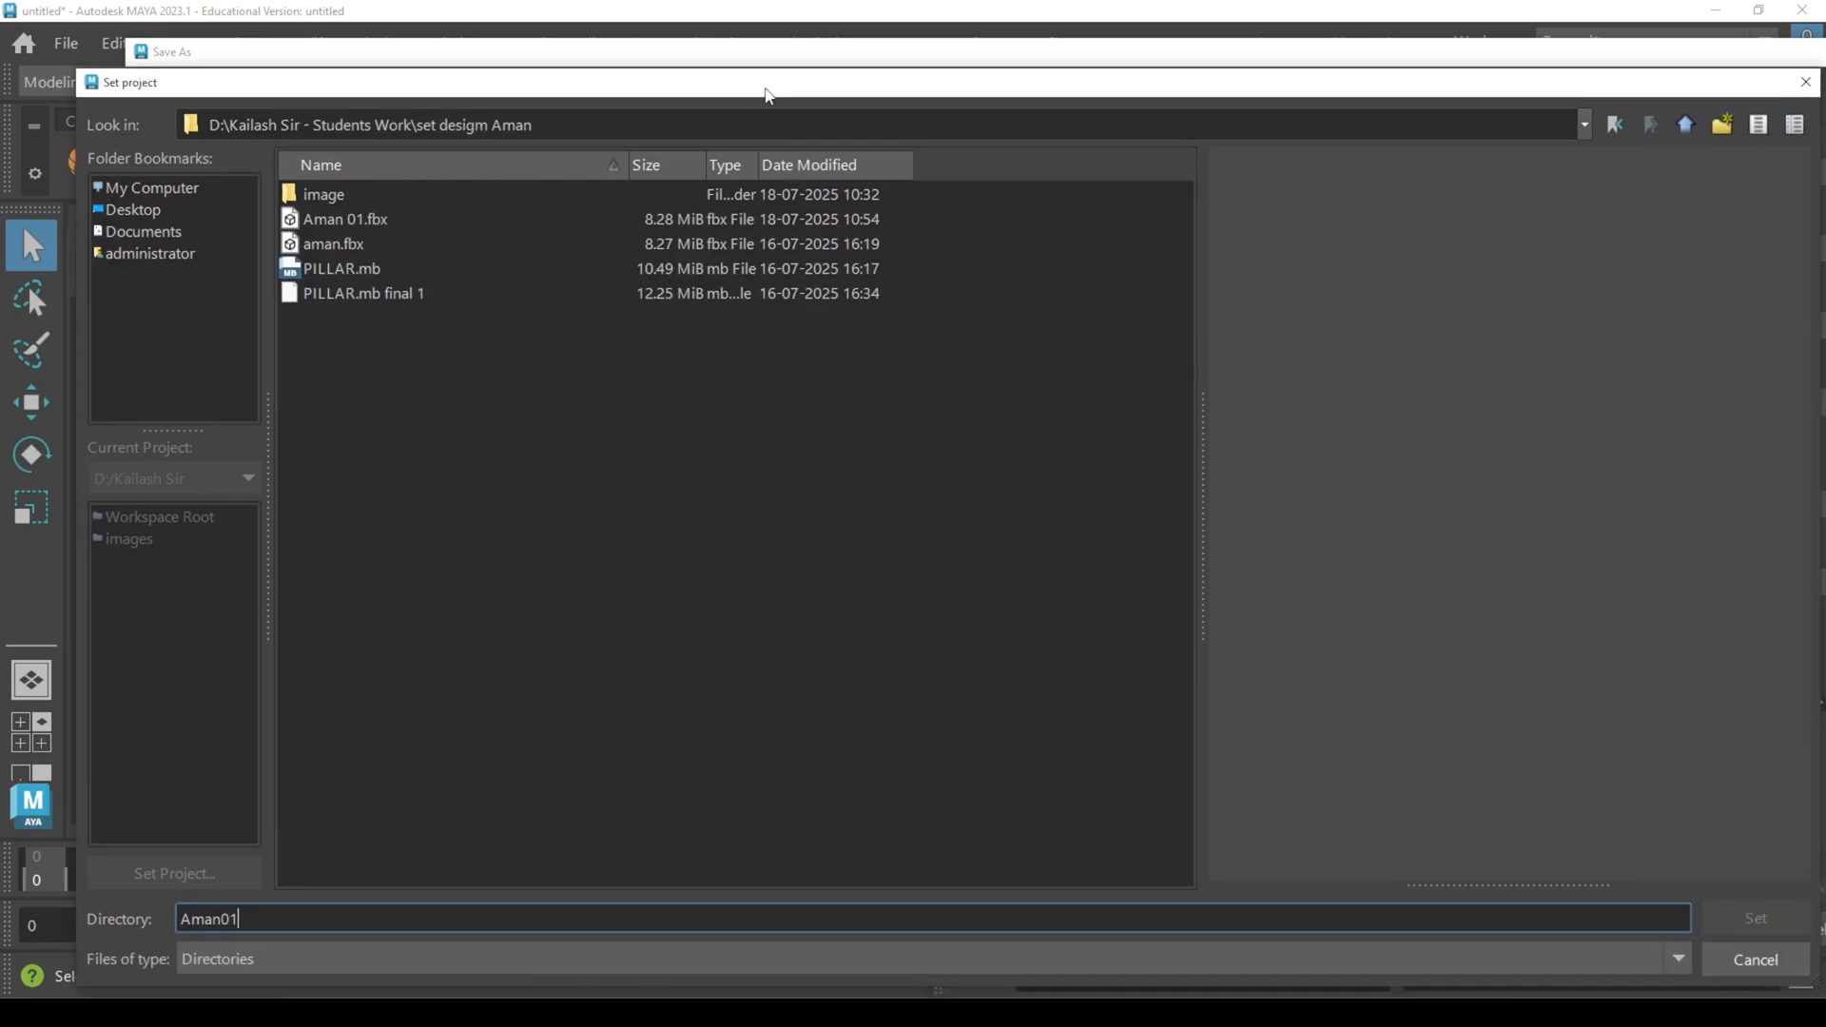
{"action": "left_click_drag", "start_coordinate": [506, 921], "coordinate": [127, 894]}
{"action": "key", "text": "BackSpace"}
{"action": "left_click", "coordinate": [1756, 918]}
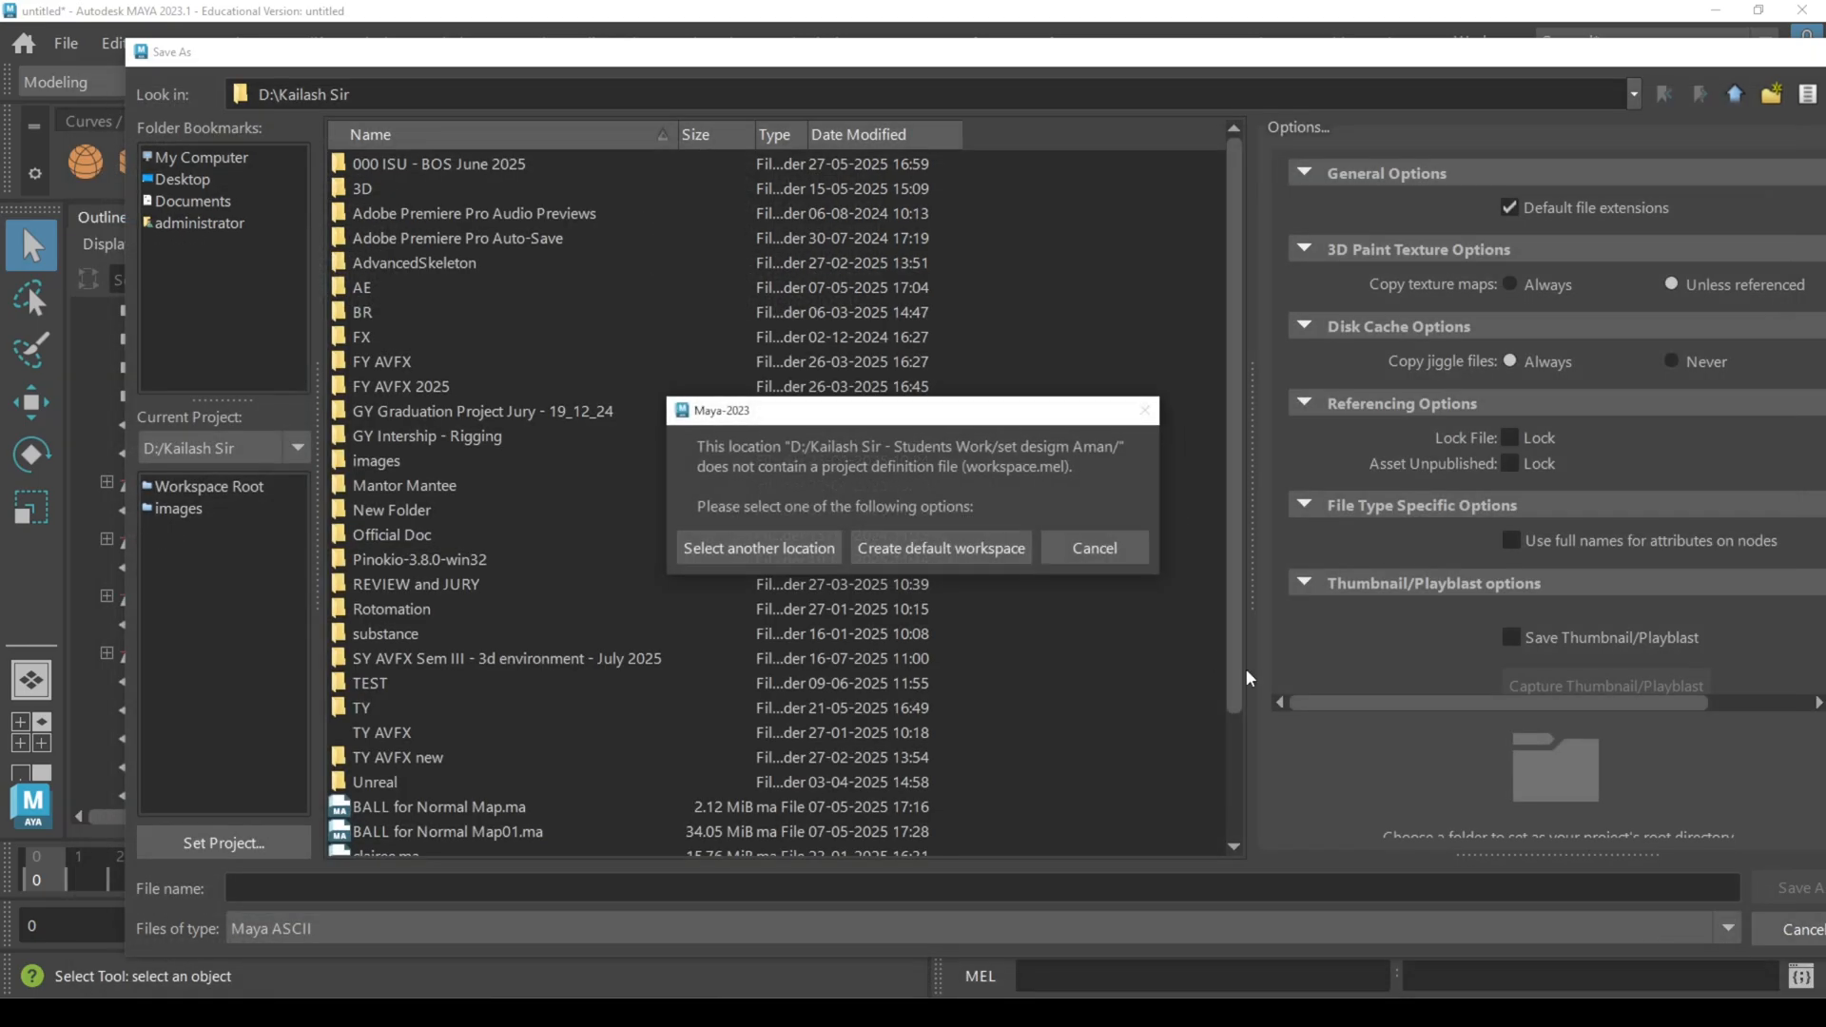
{"action": "left_click", "coordinate": [879, 549]}
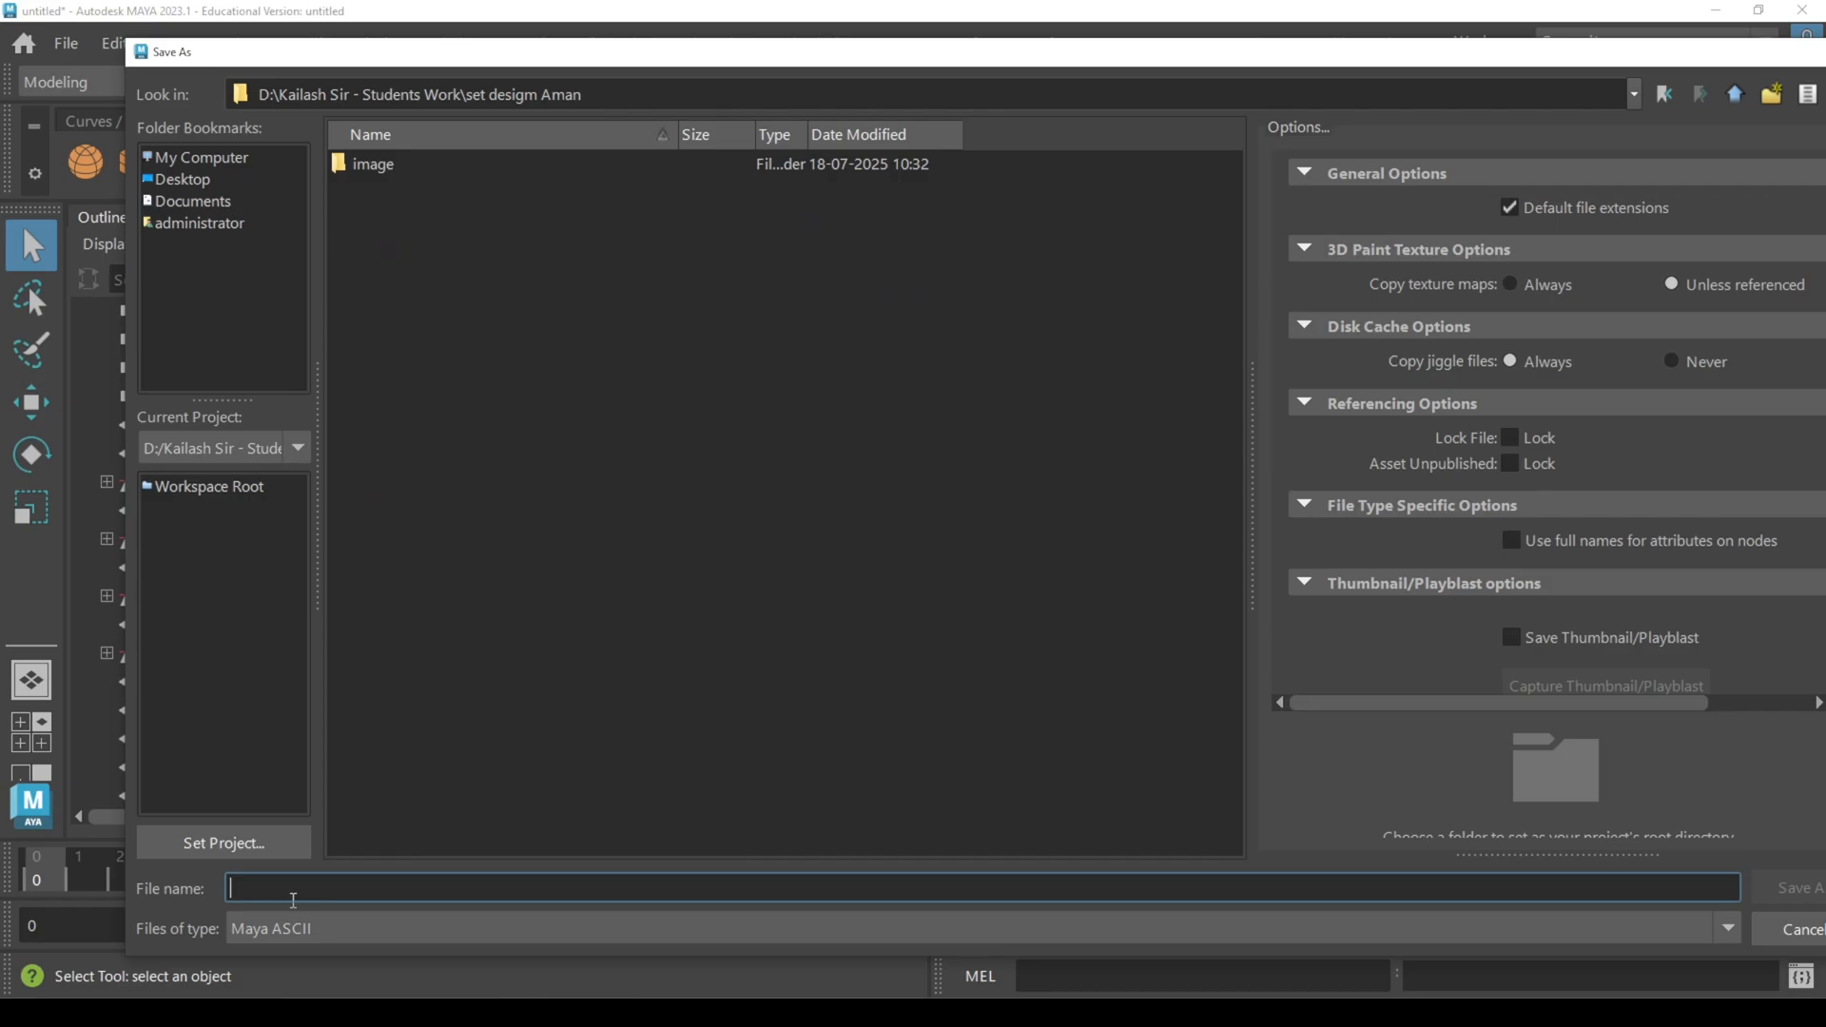
Step: Save the scene as a Maya ASCII file named with the student's first name followed by 01
{"action": "type", "text": "Aman01"}
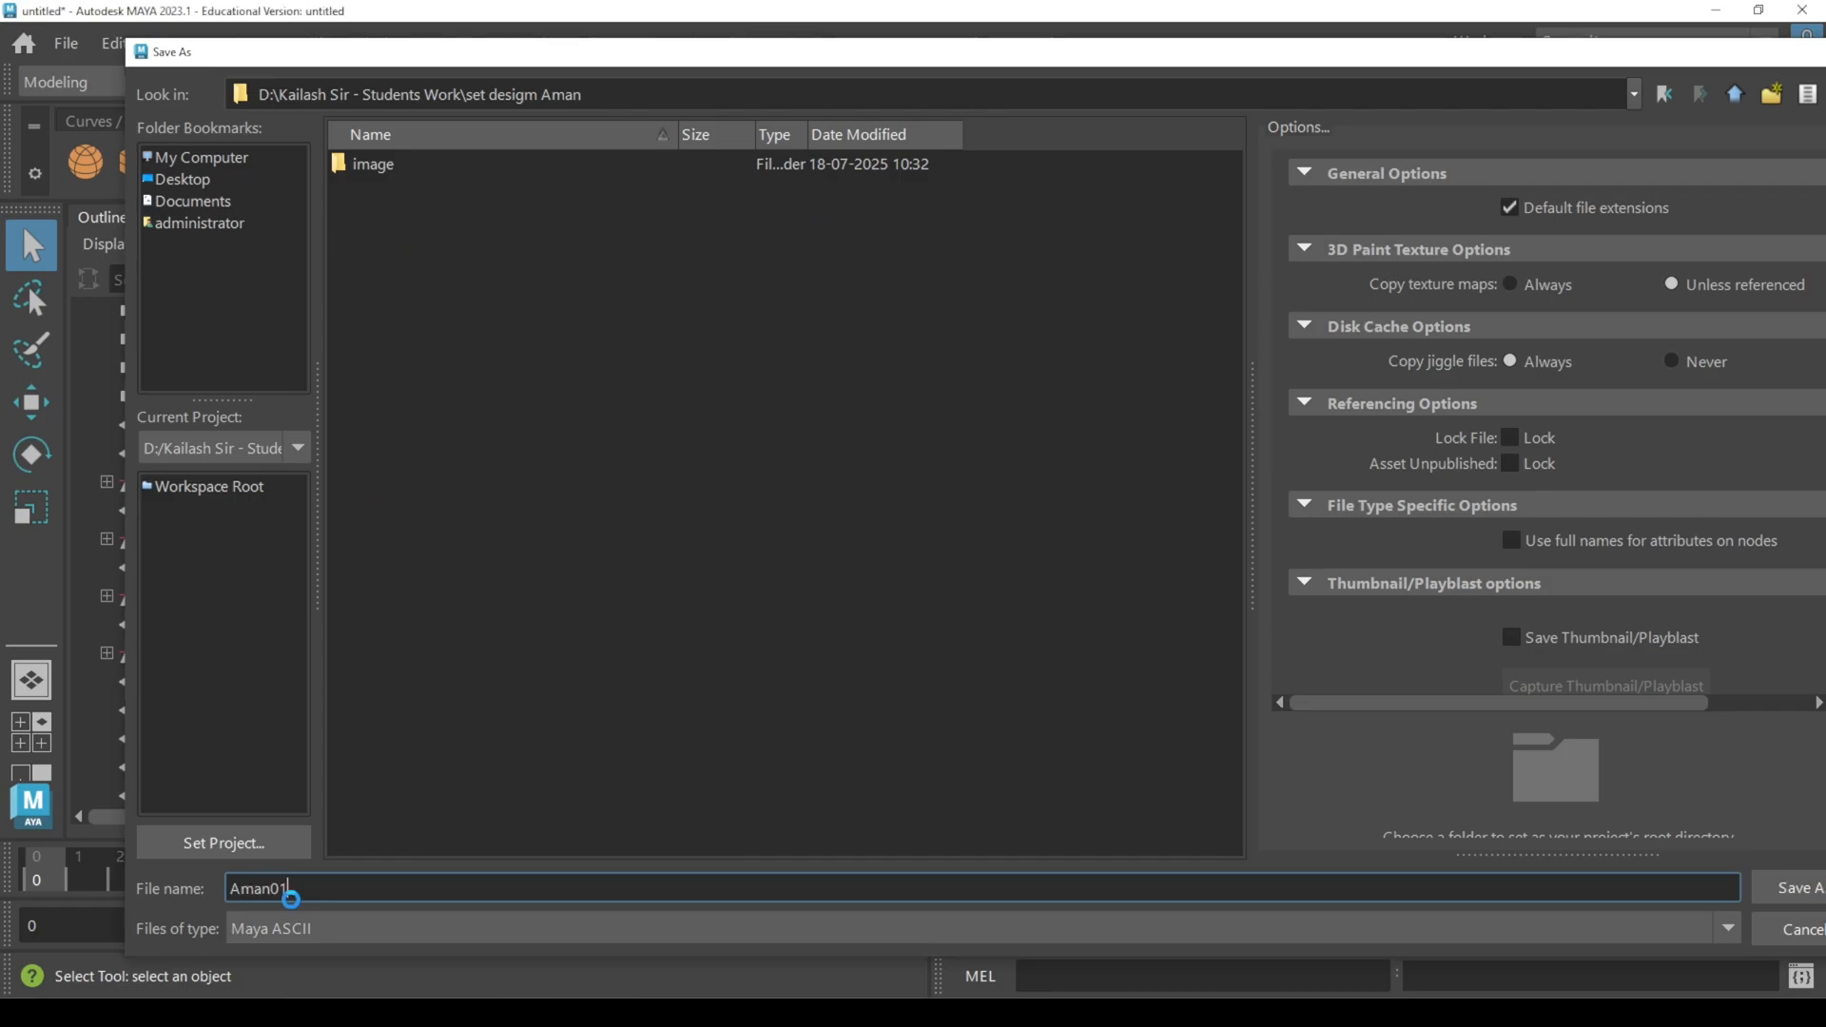
{"action": "key", "text": "Return"}
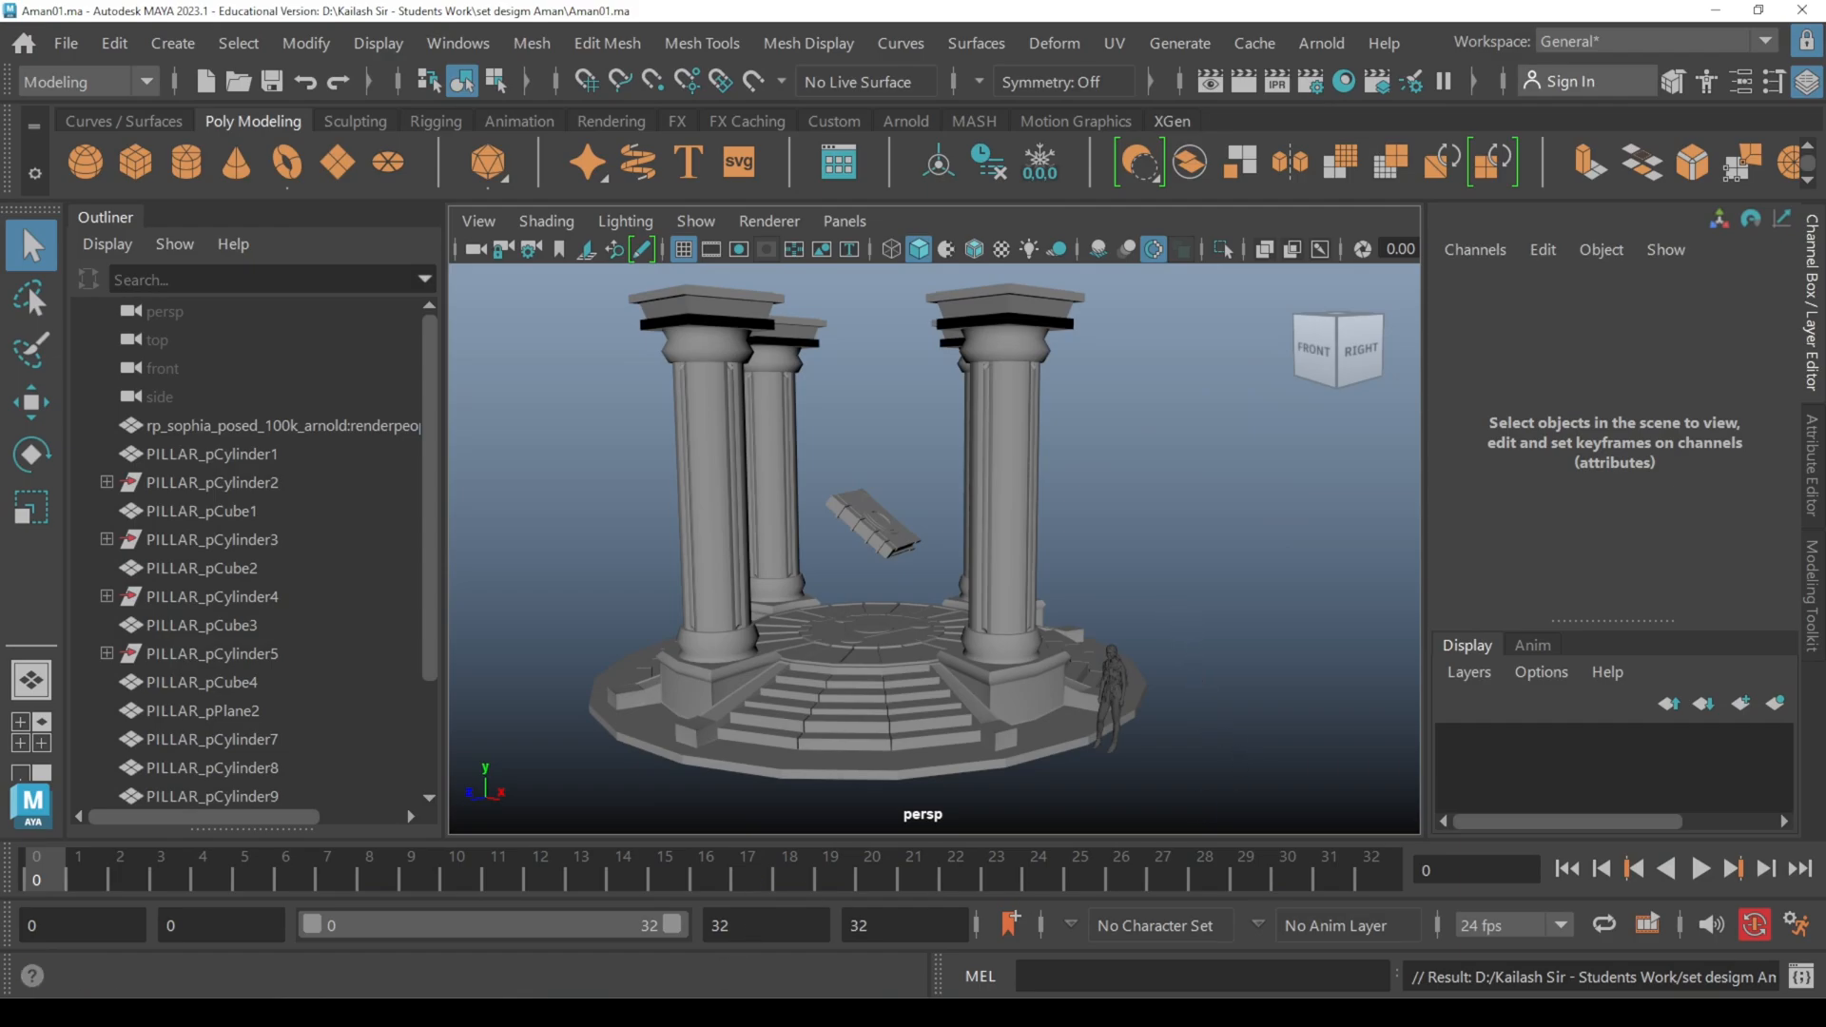
Step: Switch to ZBrush and fully initialize it, discarding all customized tools and document data
{"action": "mouse_move", "coordinate": [653, 1013]}
{"action": "left_click", "coordinate": [653, 940]}
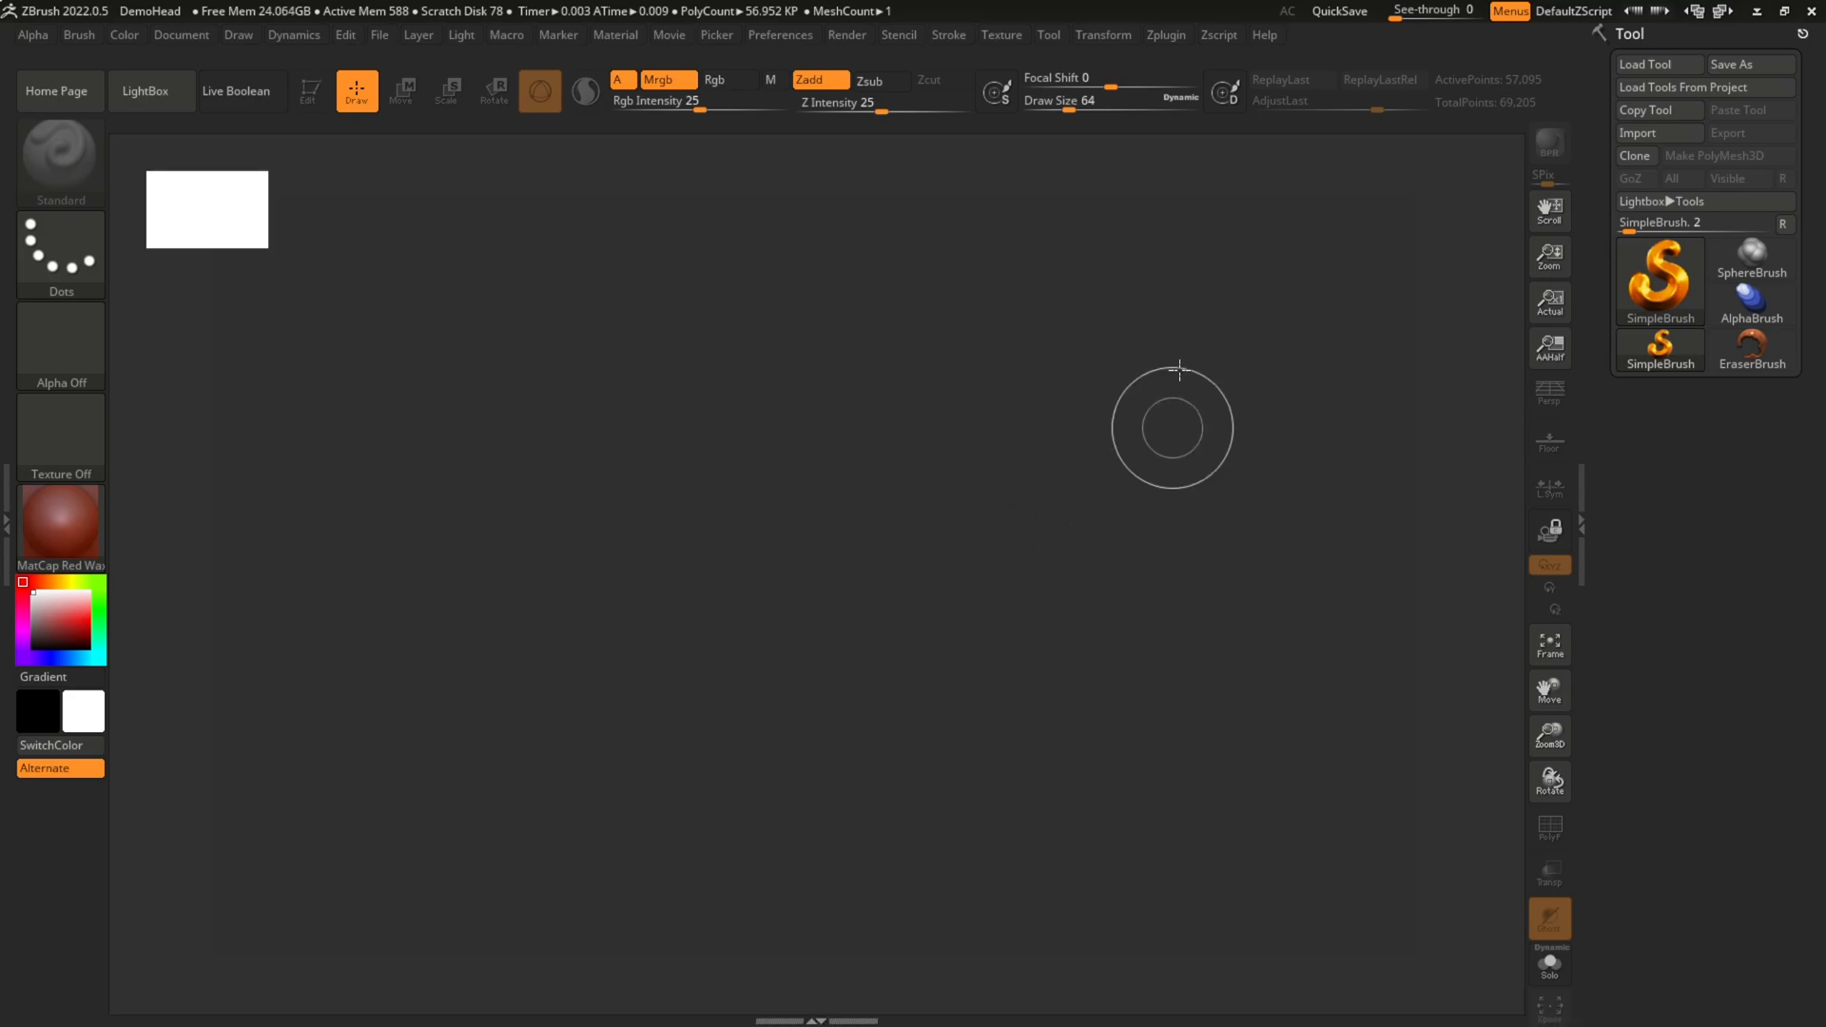
{"action": "left_click", "coordinate": [775, 36]}
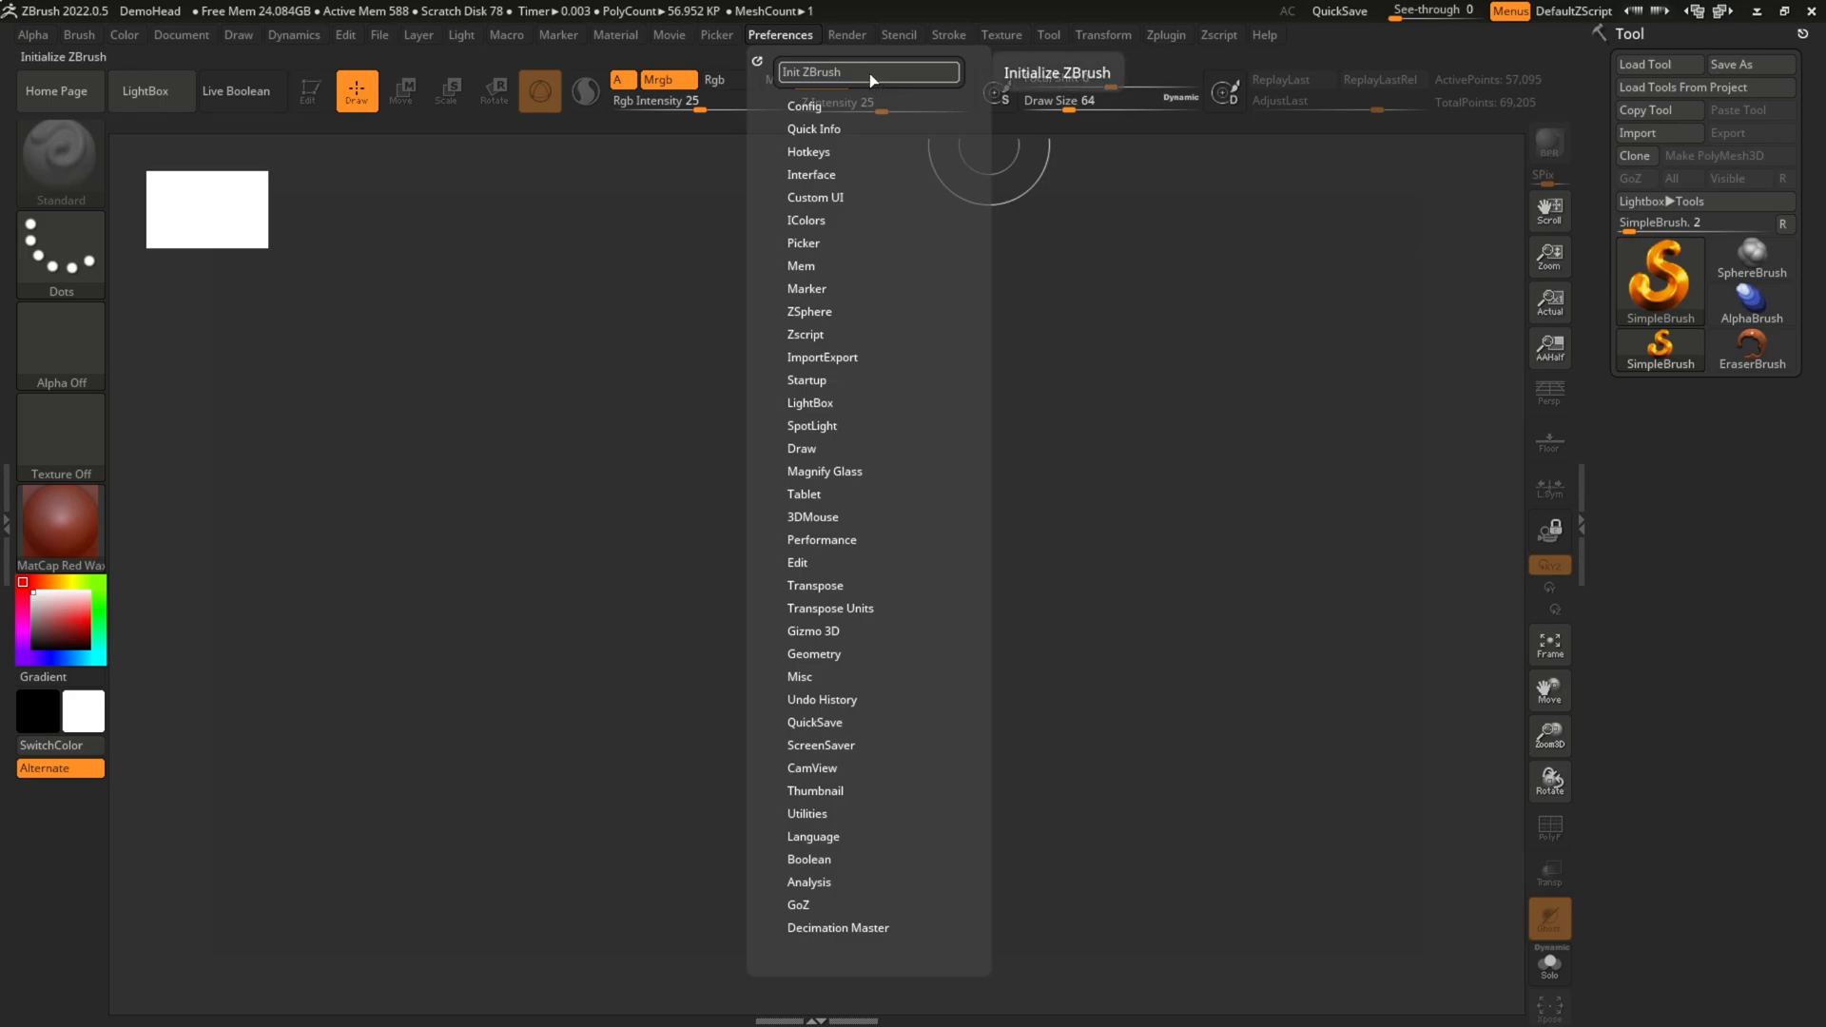
{"action": "key", "text": "super+plus"}
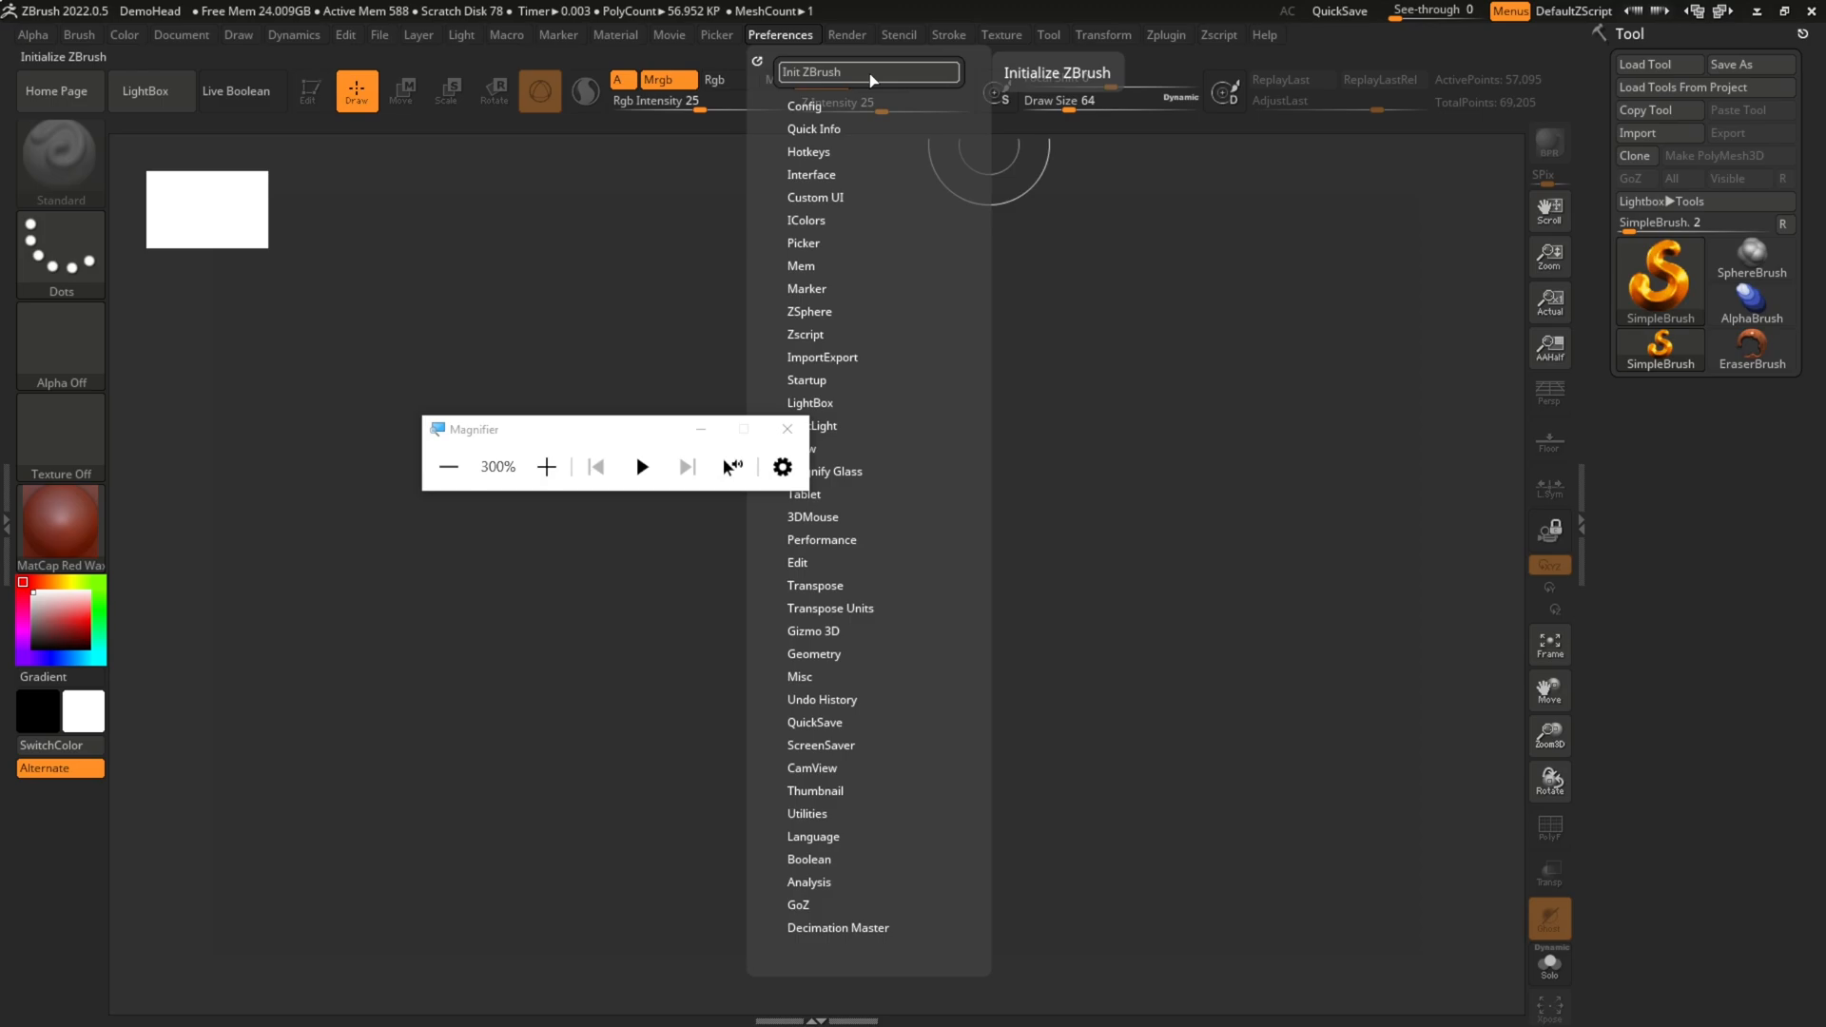
{"action": "left_click", "coordinate": [869, 73]}
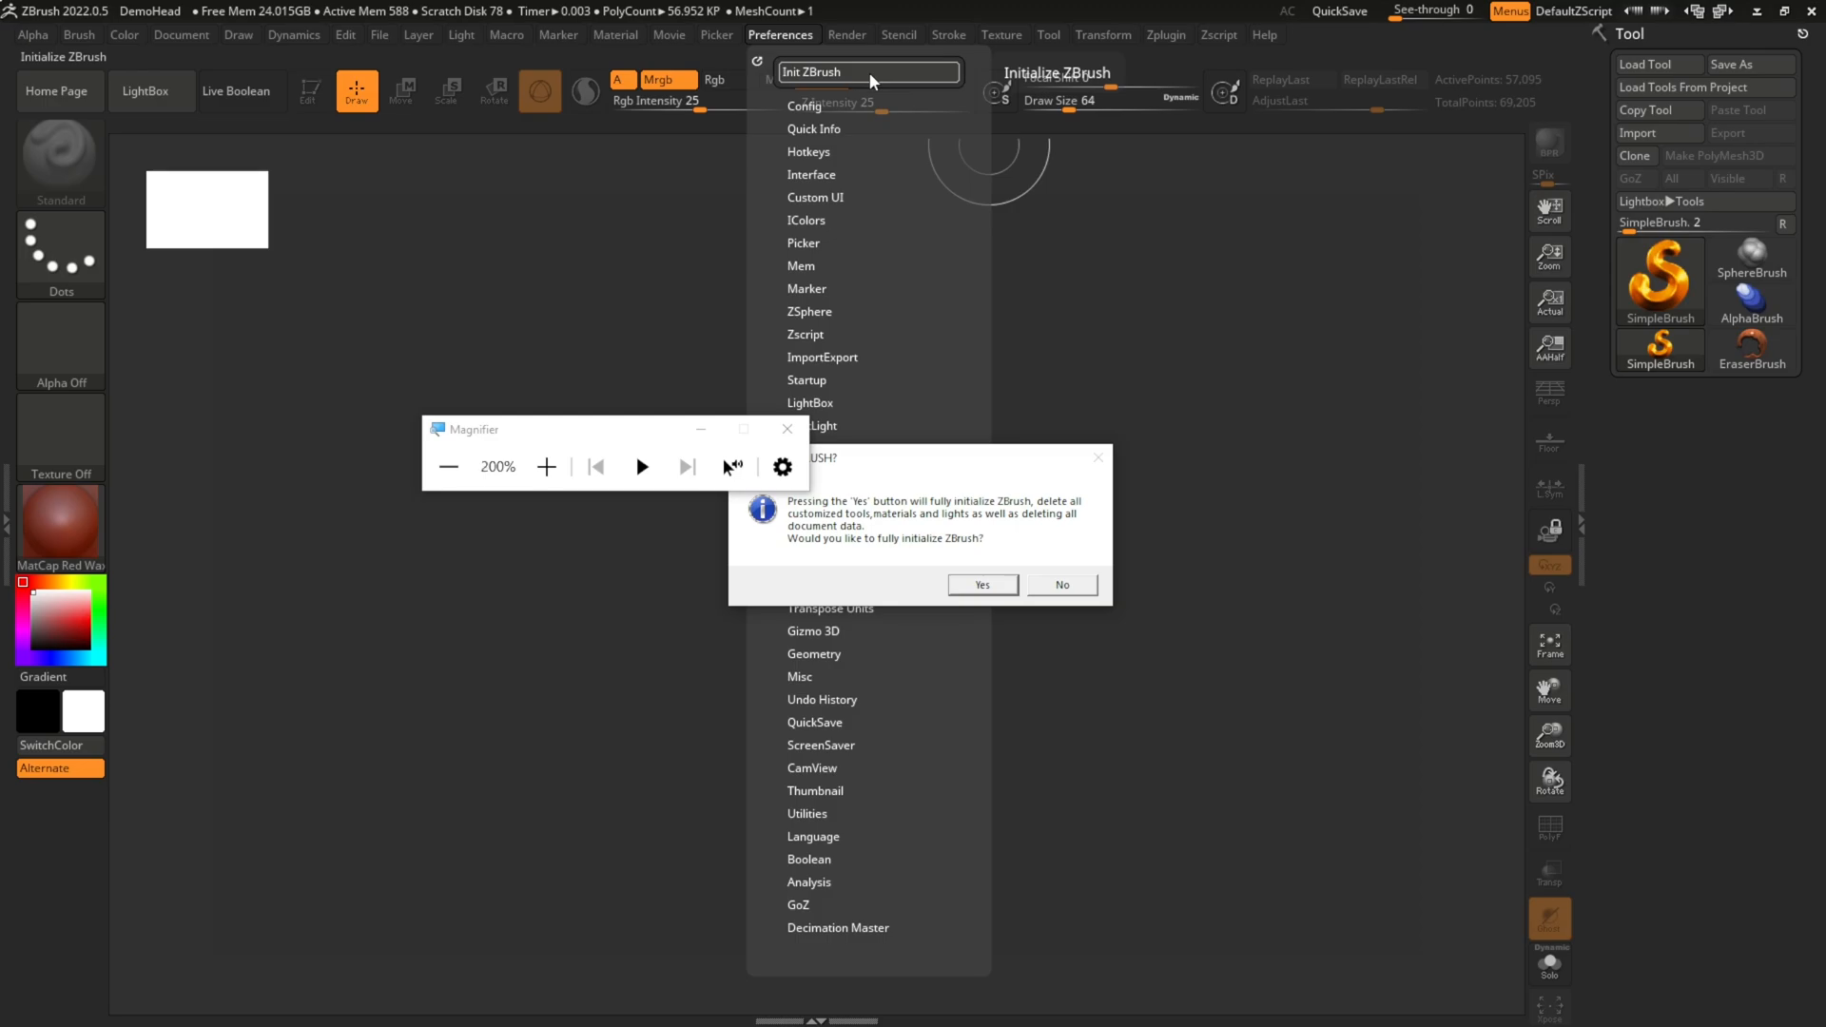
{"action": "left_click", "coordinate": [983, 584]}
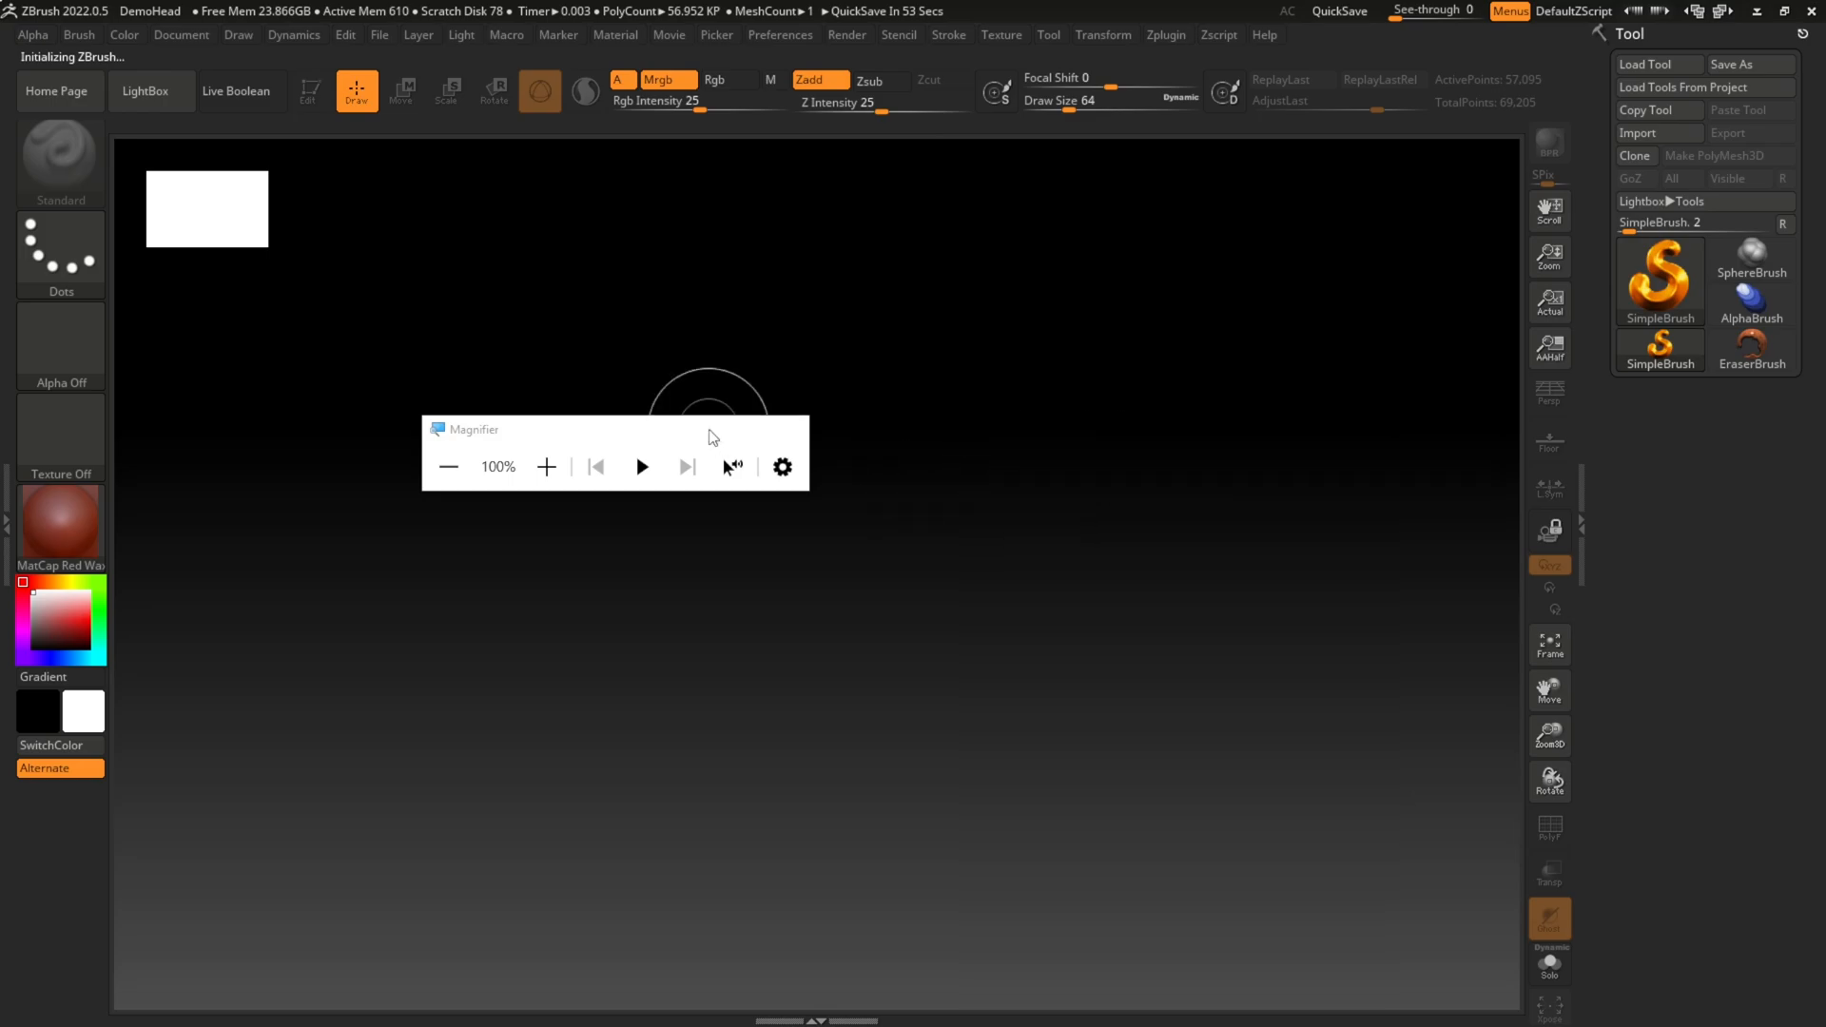
{"action": "left_click", "coordinate": [701, 429]}
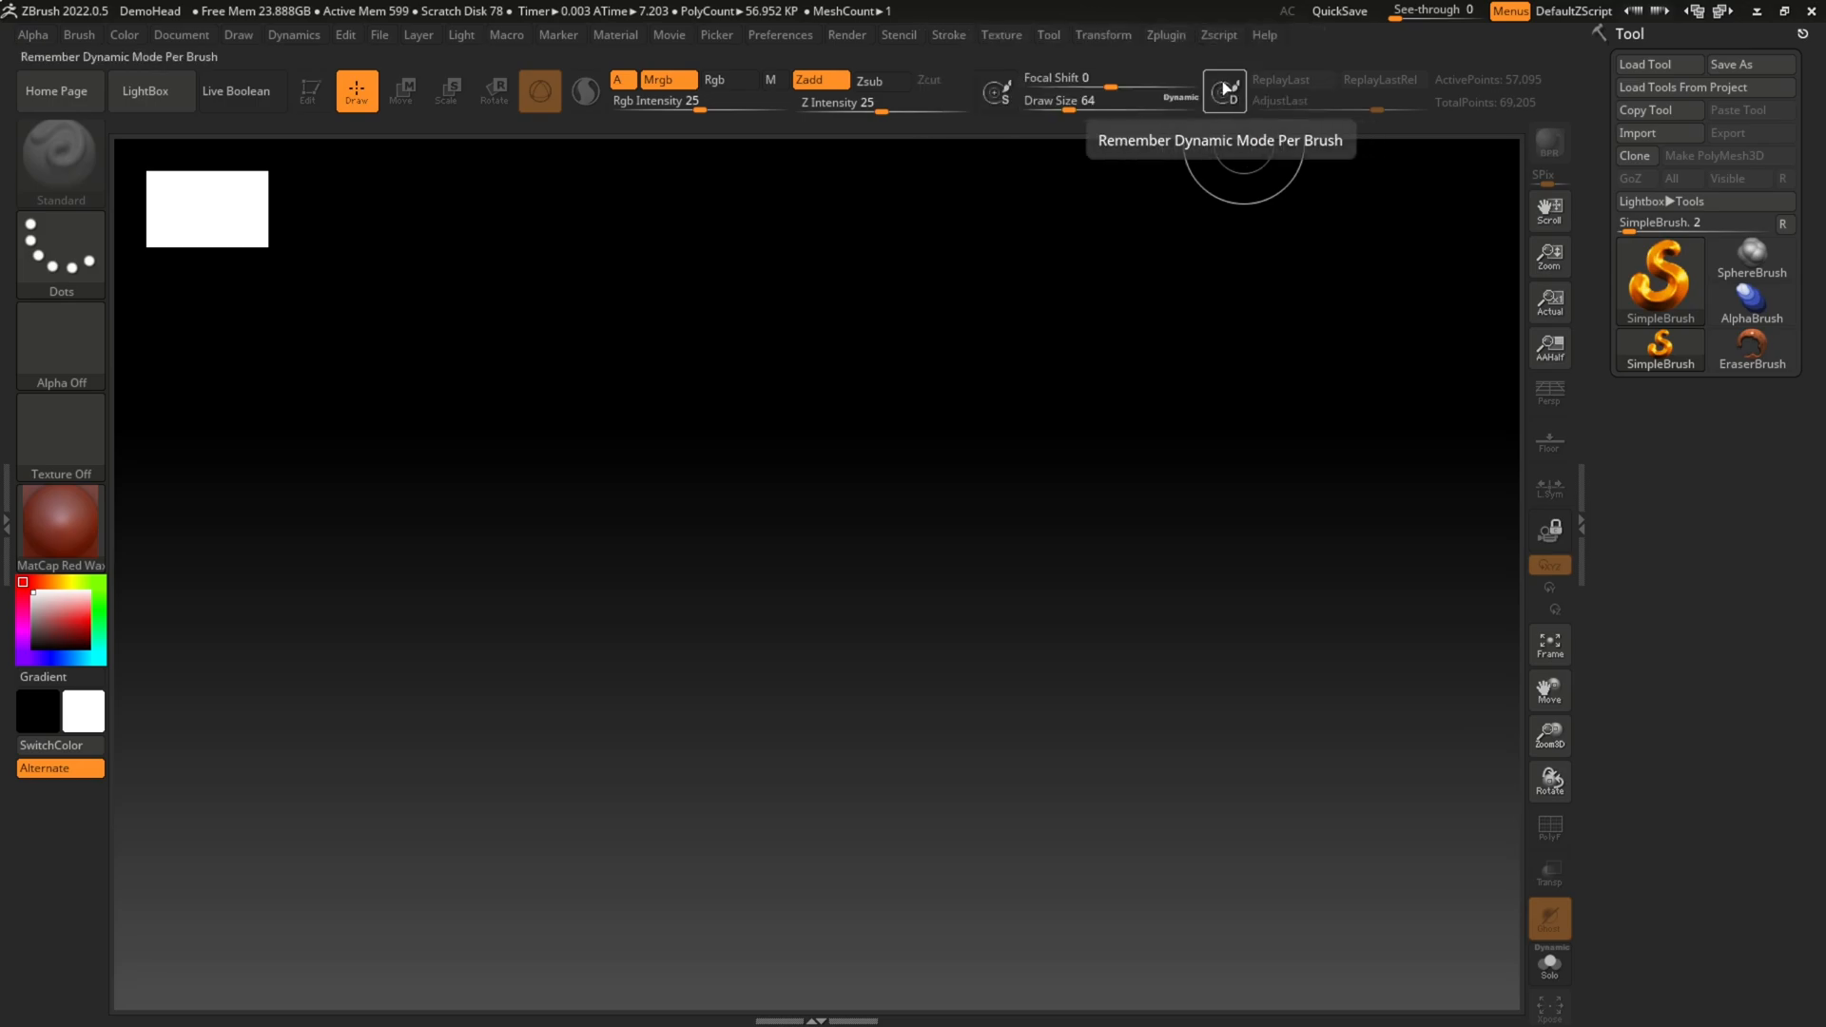
Step: Import the FBX file named with the student's first name and 01 from the student's set design folder, using FBX ExportImport
{"action": "left_click", "coordinate": [1165, 36]}
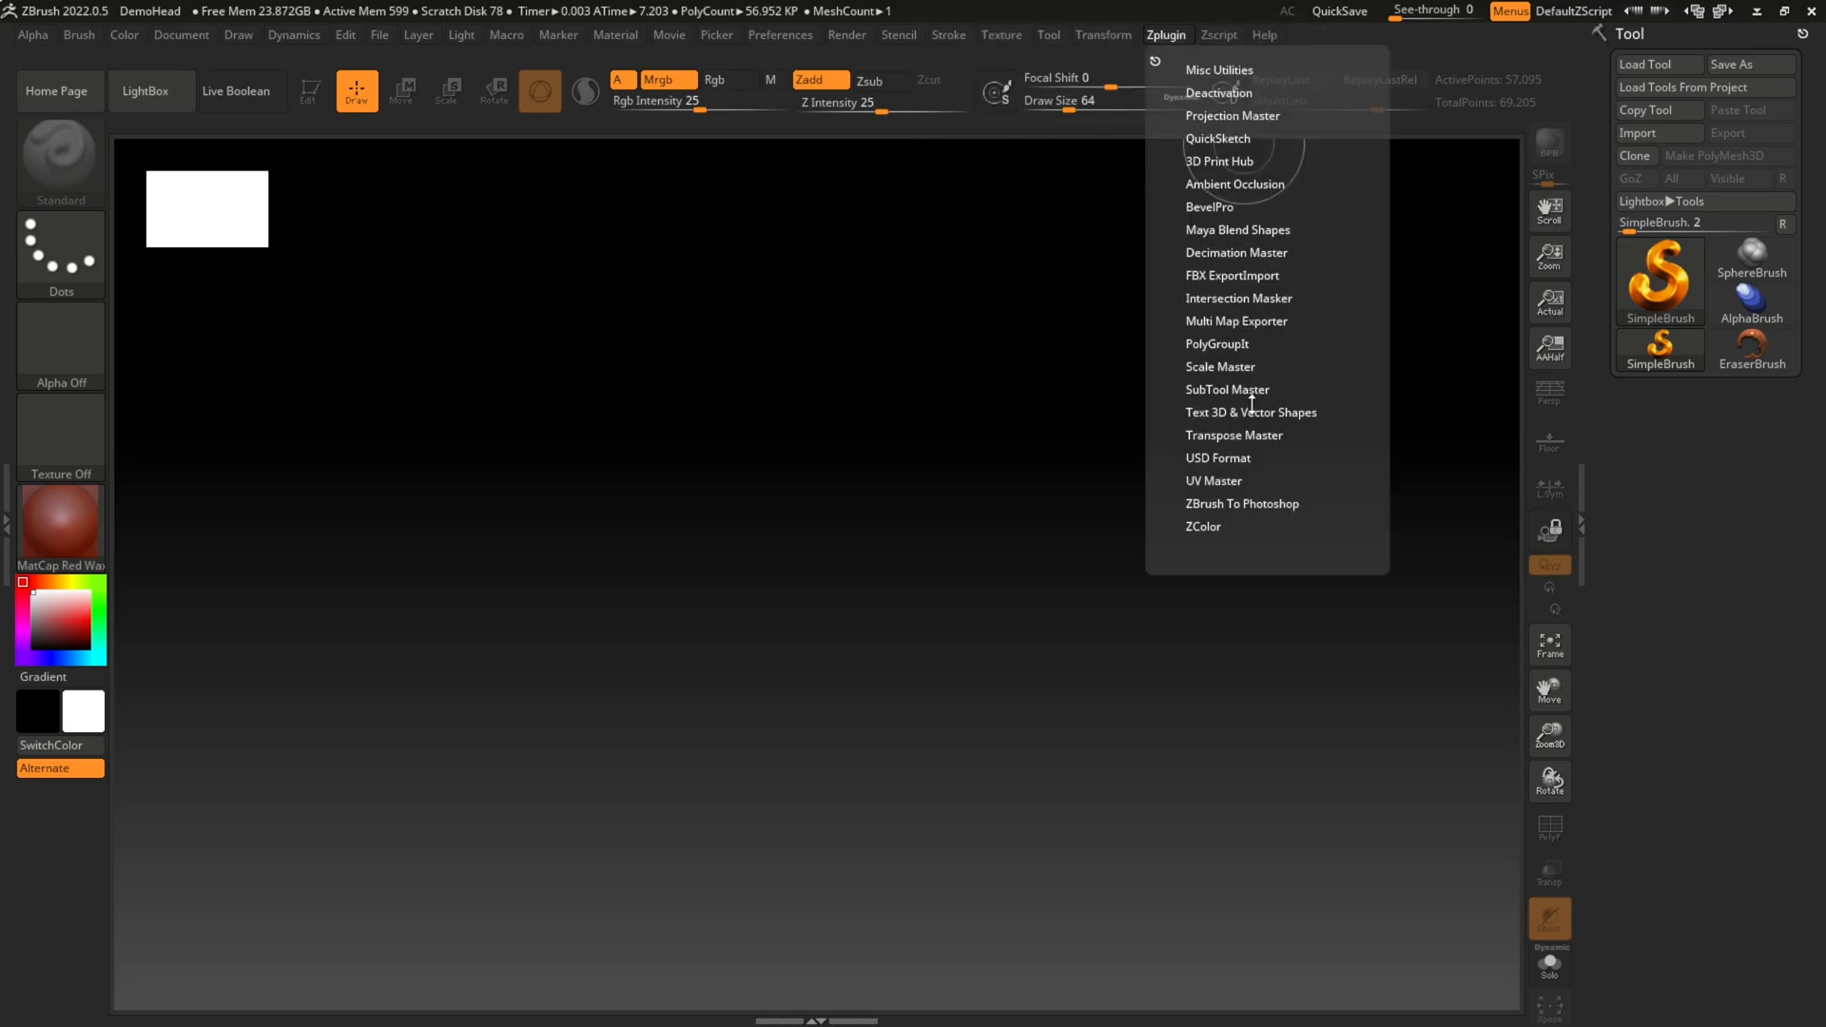
{"action": "left_click", "coordinate": [1261, 275]}
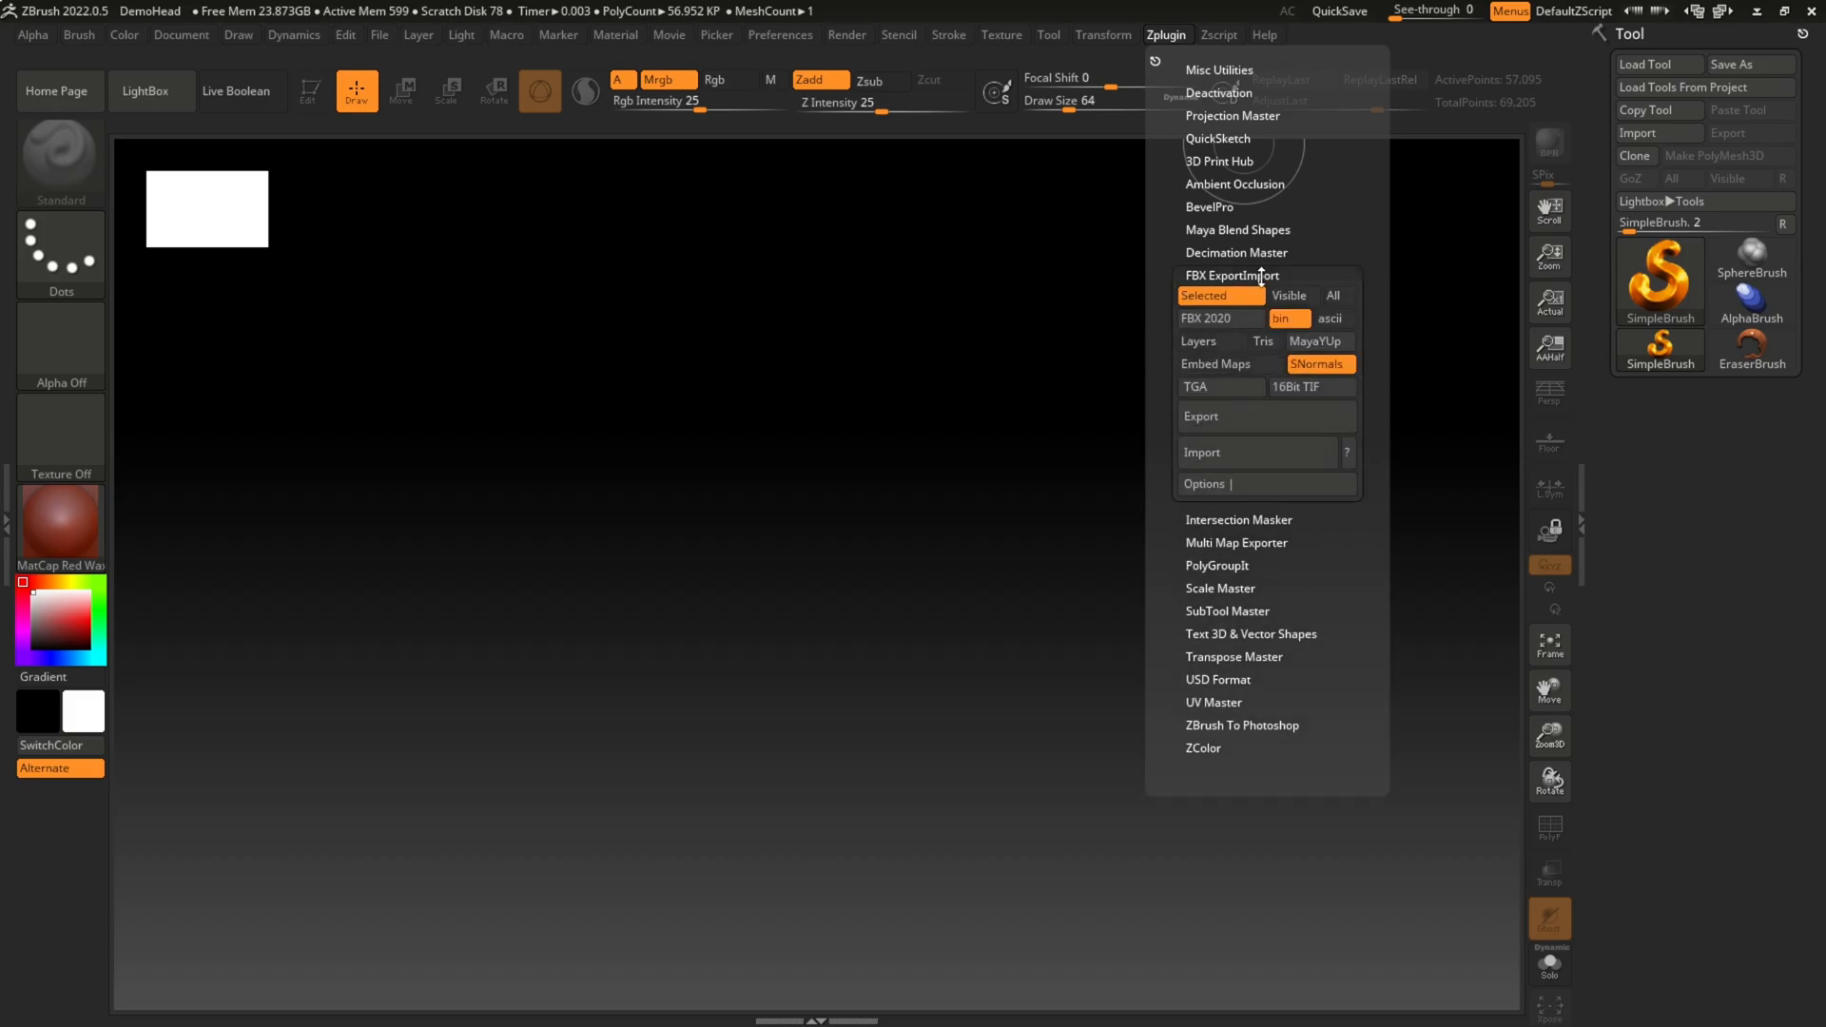
{"action": "left_click", "coordinate": [1252, 454]}
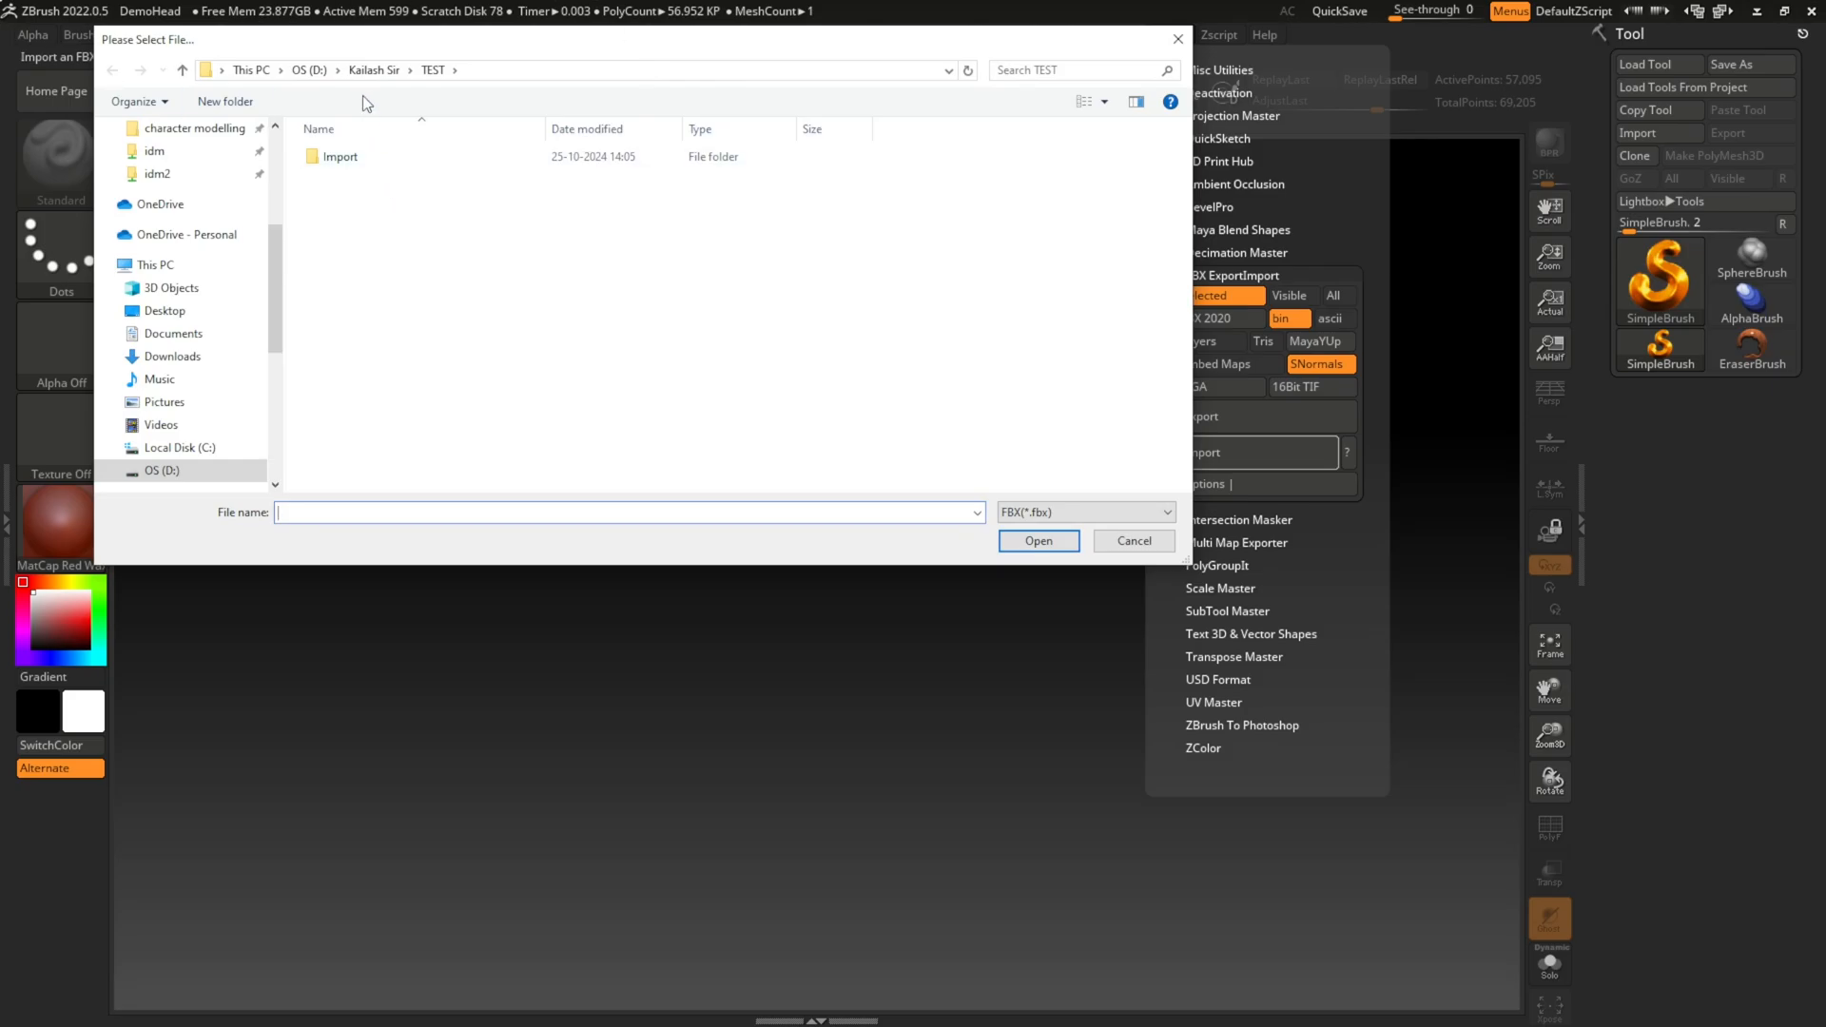
{"action": "left_click", "coordinate": [313, 75]}
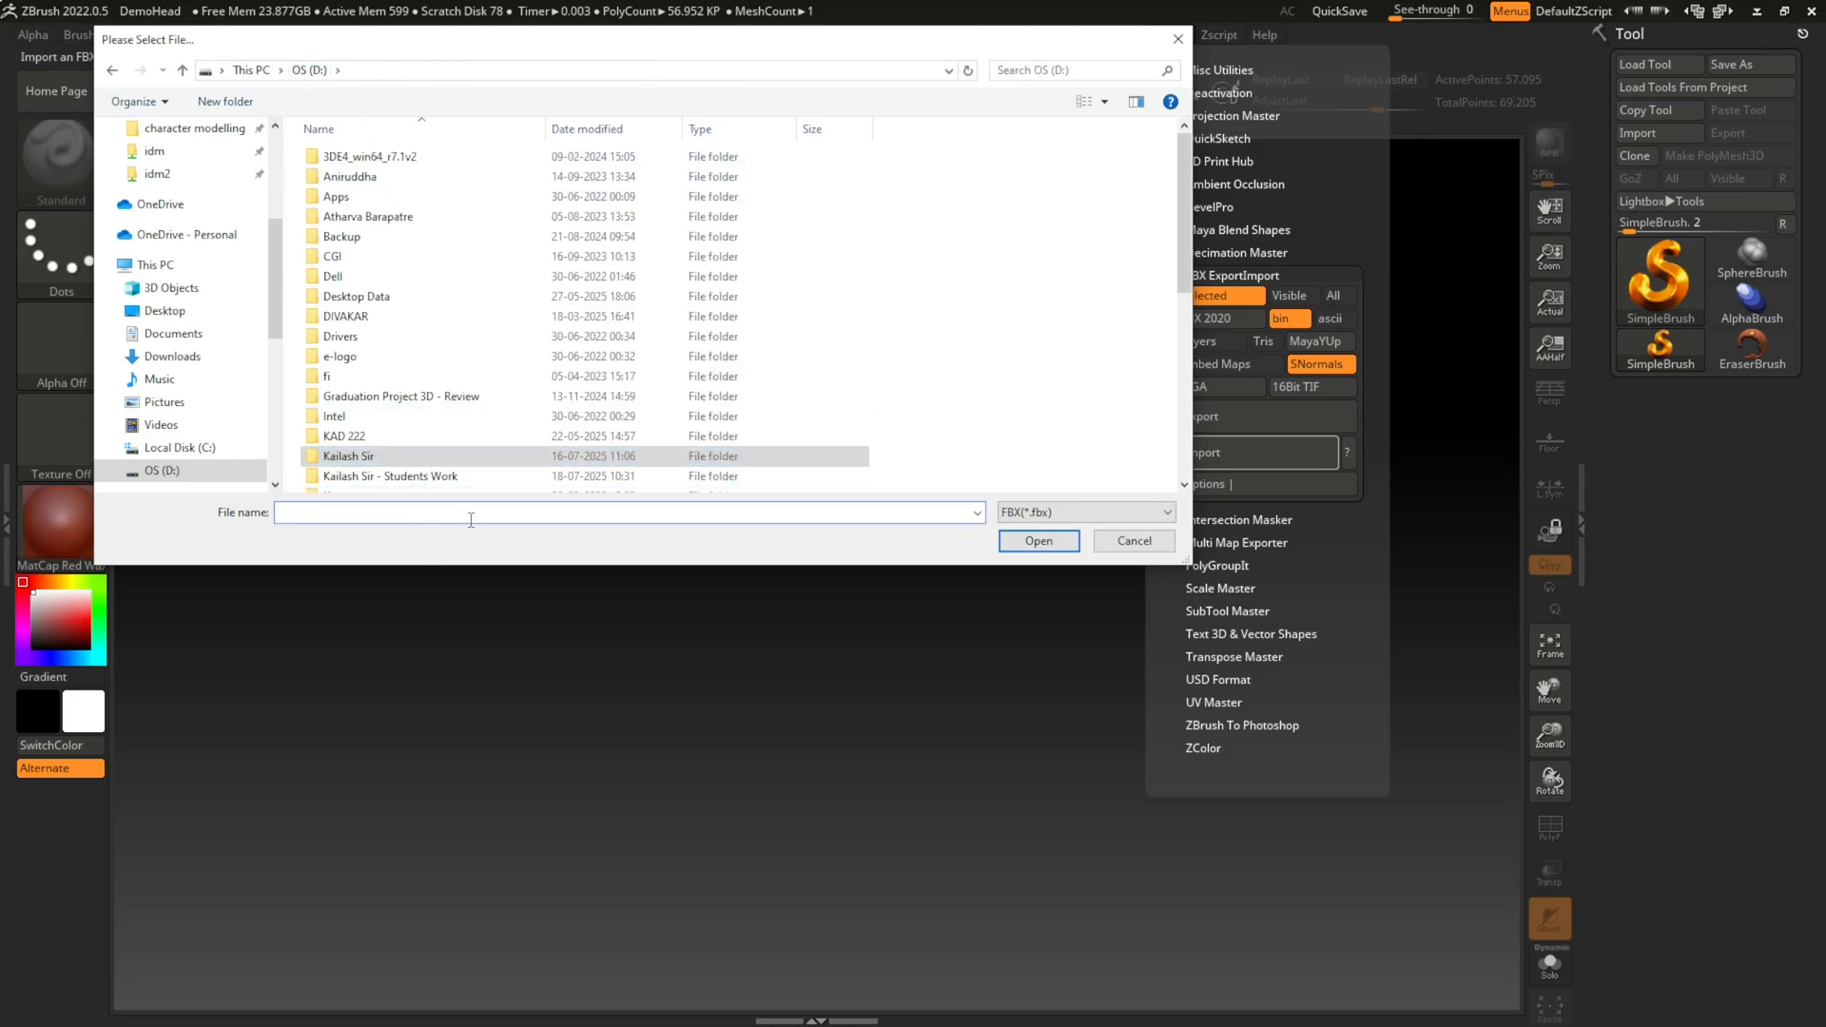
{"action": "double_click", "coordinate": [428, 477]}
{"action": "double_click", "coordinate": [373, 378]}
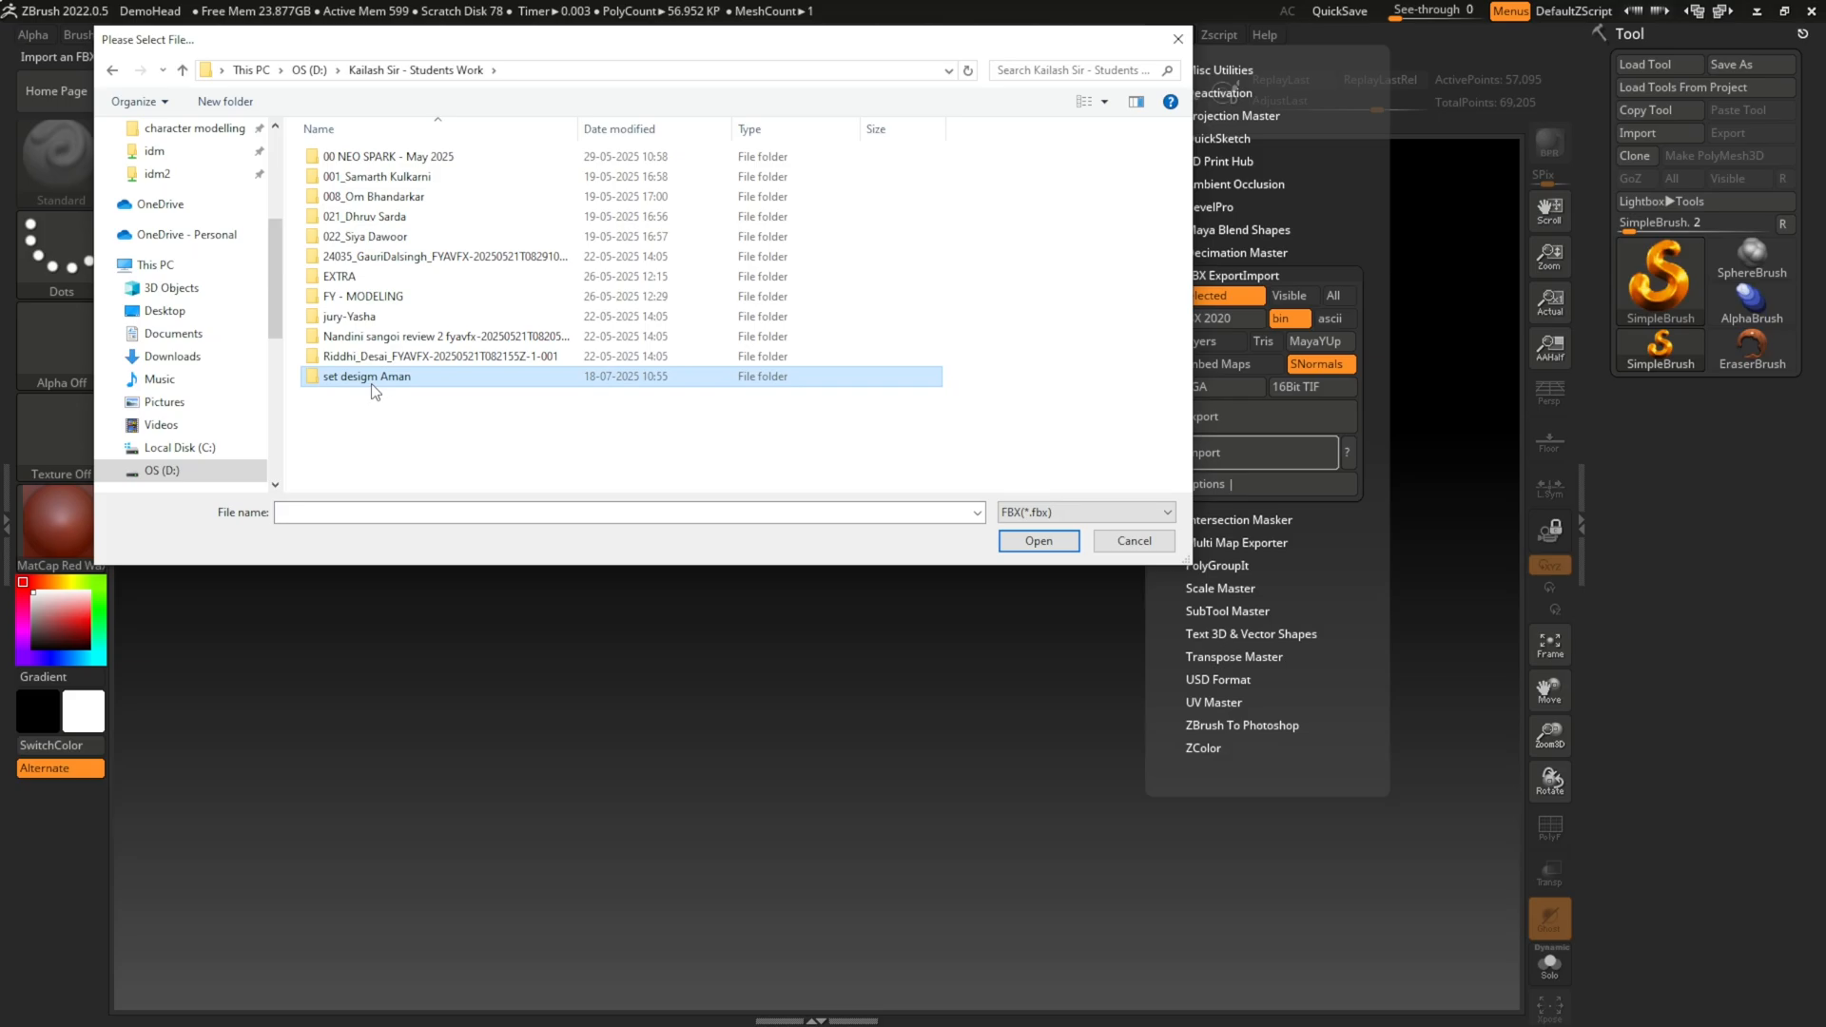
{"action": "double_click", "coordinate": [380, 180]}
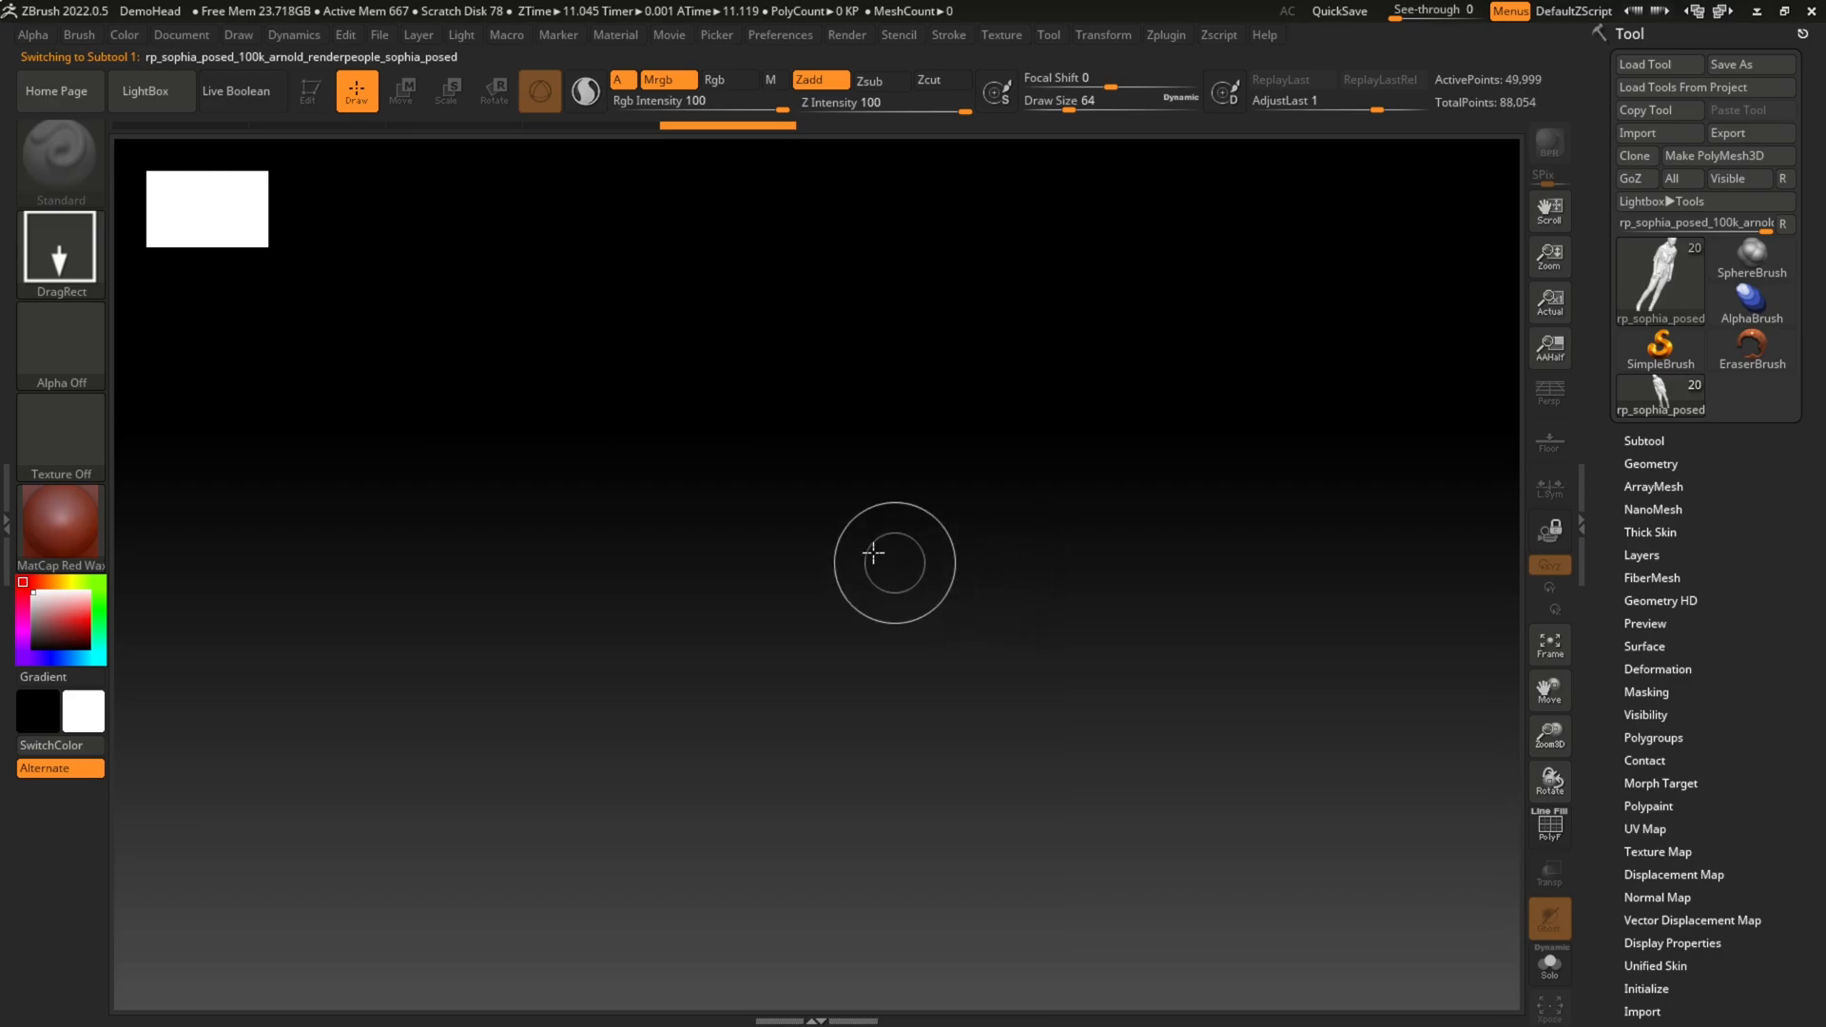
Step: Draw the imported pillar set on the canvas, enter Edit mode, and frame the model at an angled view
{"action": "mouse_move", "coordinate": [701, 505]}
{"action": "left_mouse_down"}
{"action": "mouse_move", "coordinate": [856, 755]}
{"action": "mouse_move", "coordinate": [753, 898]}
{"action": "mouse_move", "coordinate": [751, 984]}
{"action": "mouse_move", "coordinate": [710, 962]}
{"action": "left_mouse_up"}
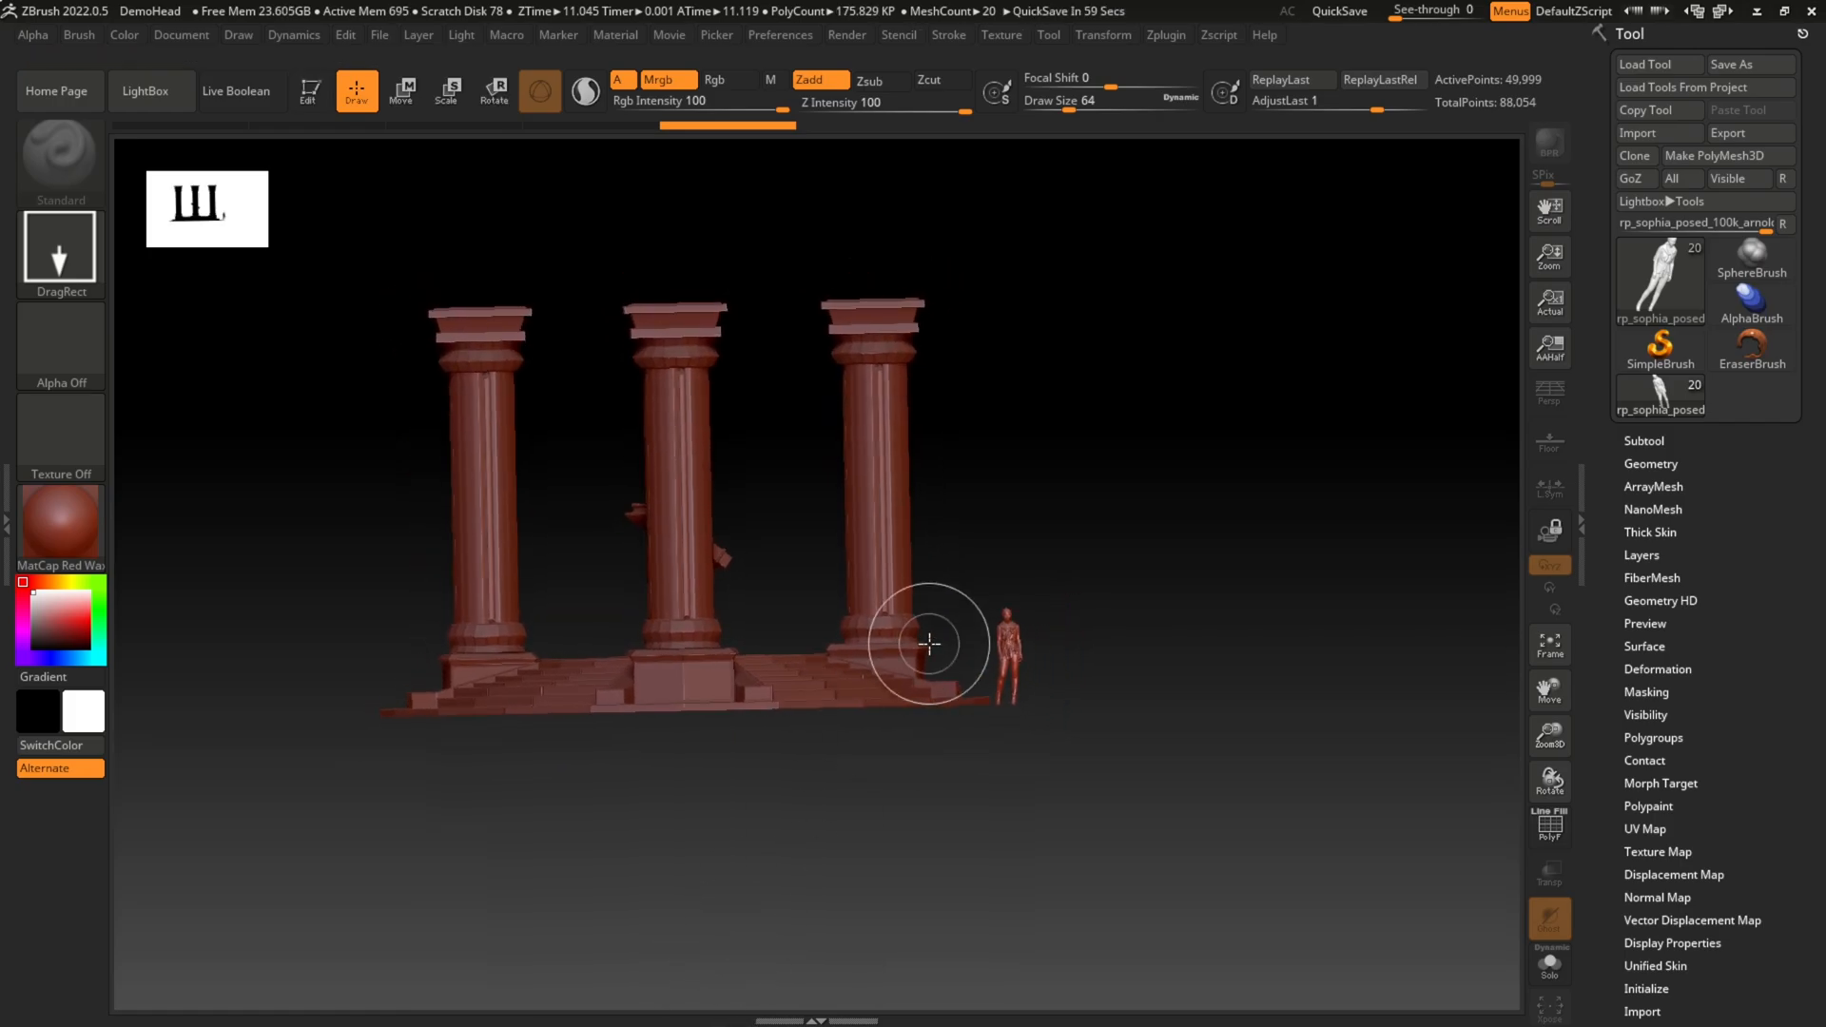
{"action": "left_click", "coordinate": [312, 92]}
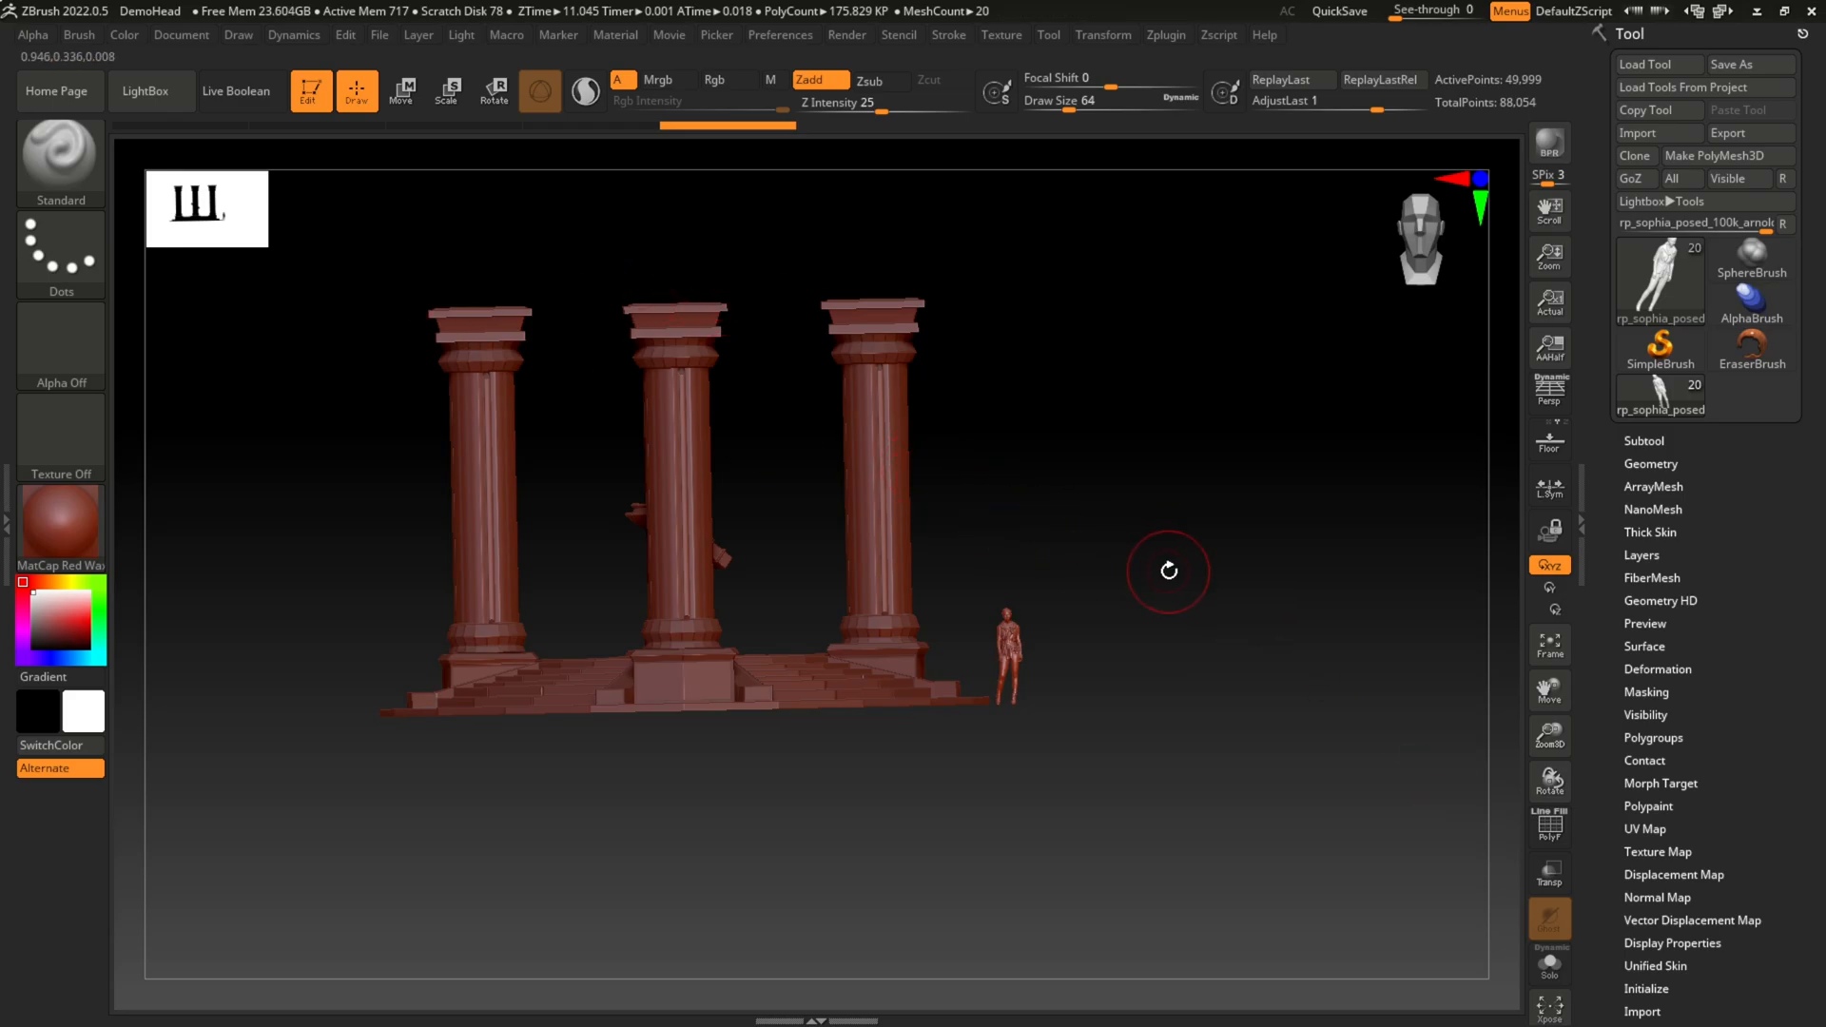
{"action": "key", "text": "f"}
{"action": "left_click_drag", "start_coordinate": [1333, 526], "coordinate": [1154, 551]}
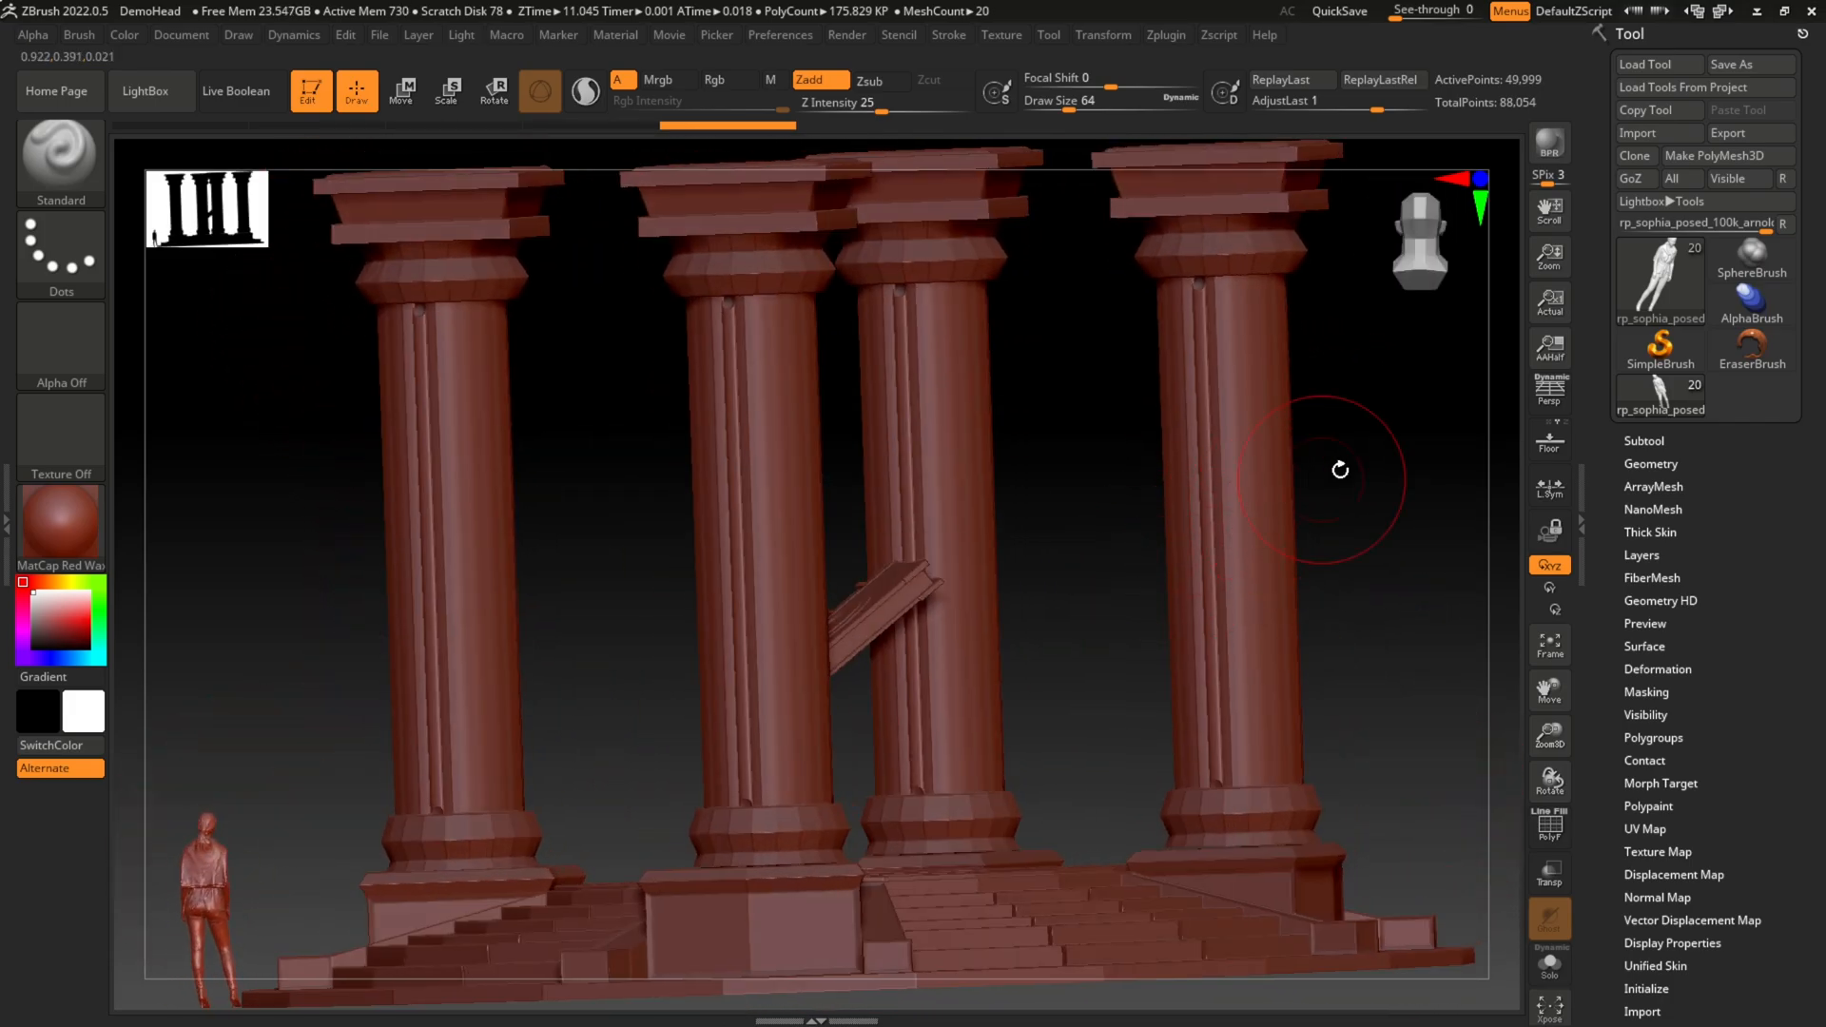
{"action": "left_click_drag", "start_coordinate": [1337, 473], "coordinate": [1374, 481]}
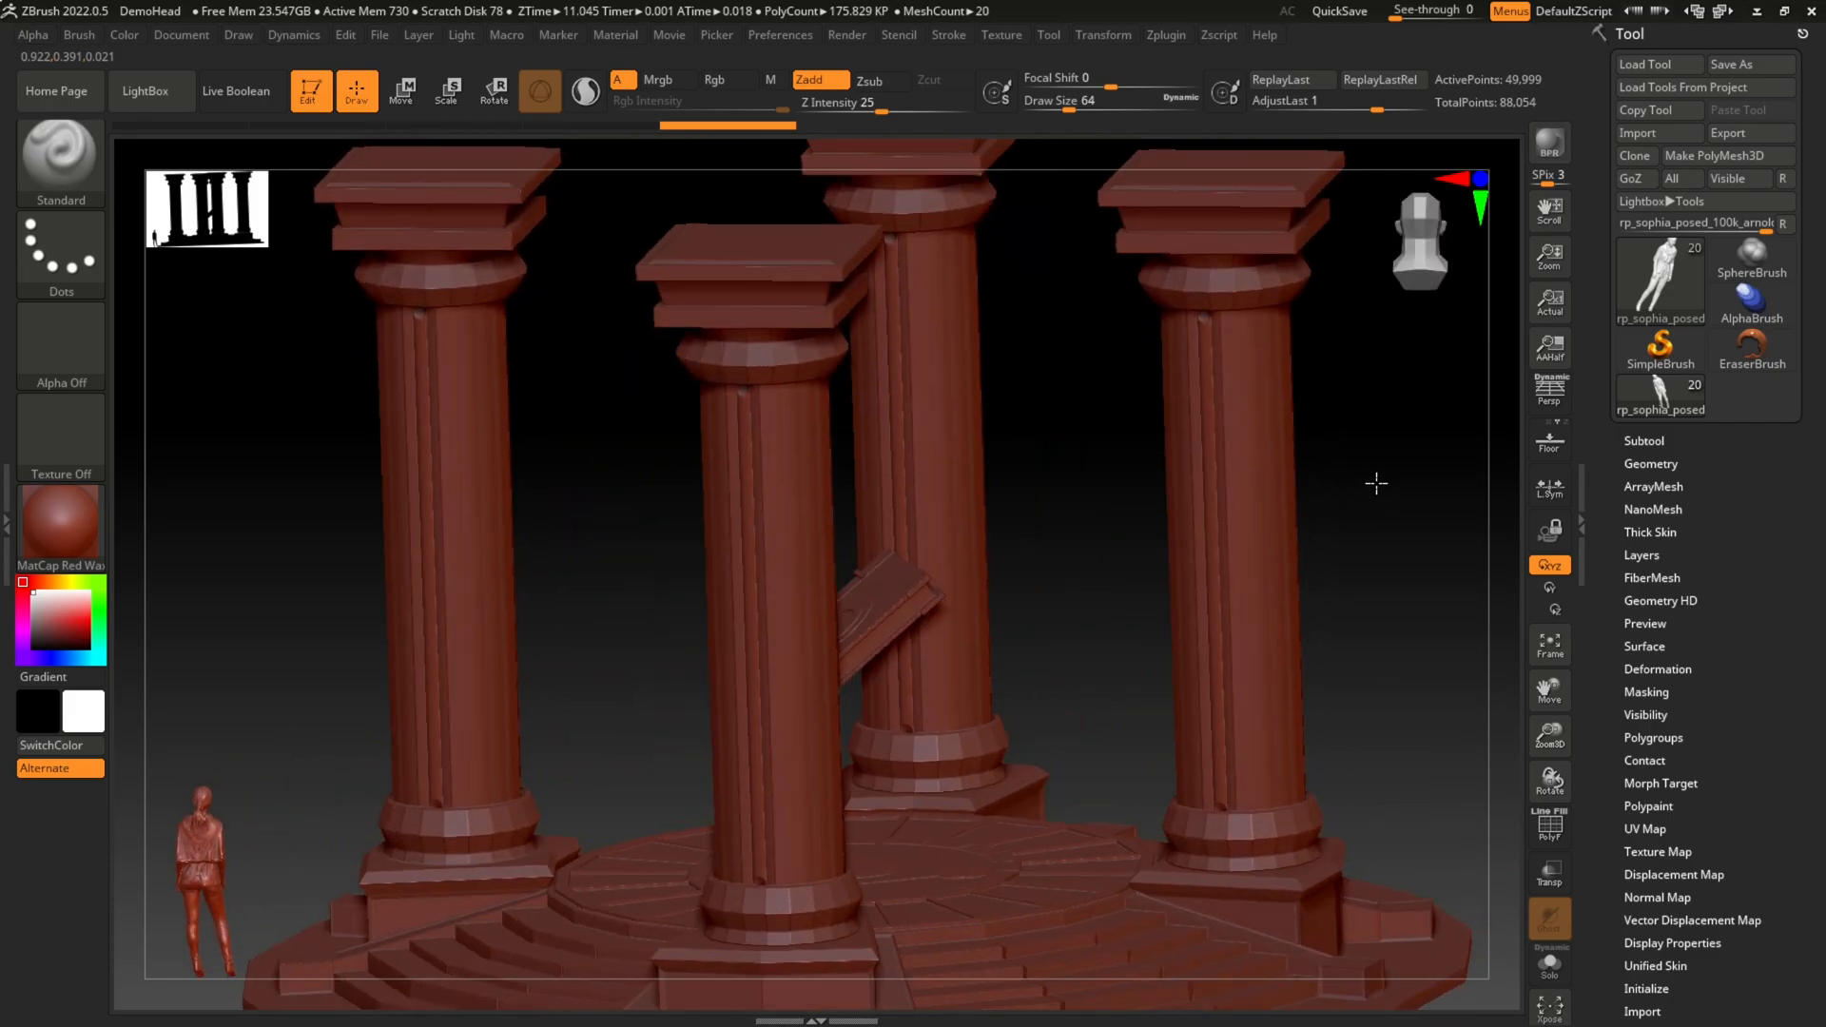
Step: Make the PILLAR_pCube4 capital the active subtool and check it up close and within the whole pillar set
{"action": "left_click", "coordinate": [1648, 441]}
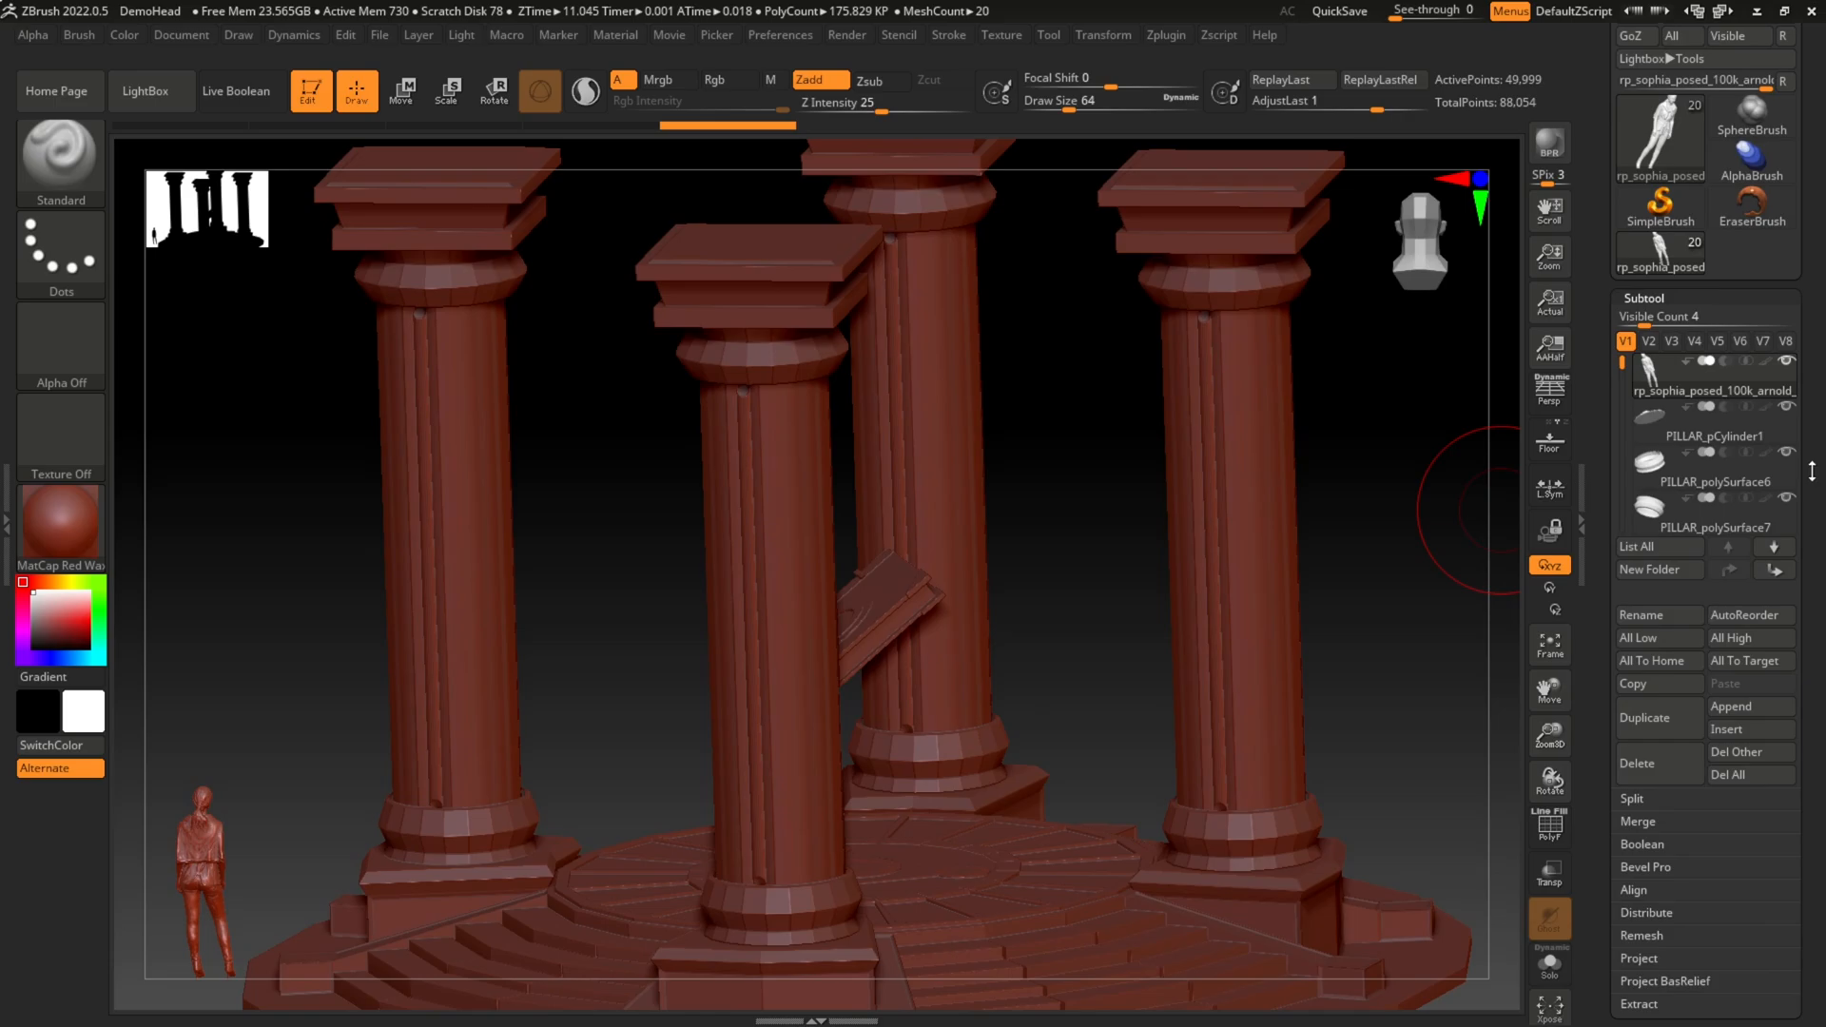
{"action": "left_click_drag", "start_coordinate": [1620, 364], "coordinate": [1617, 451]}
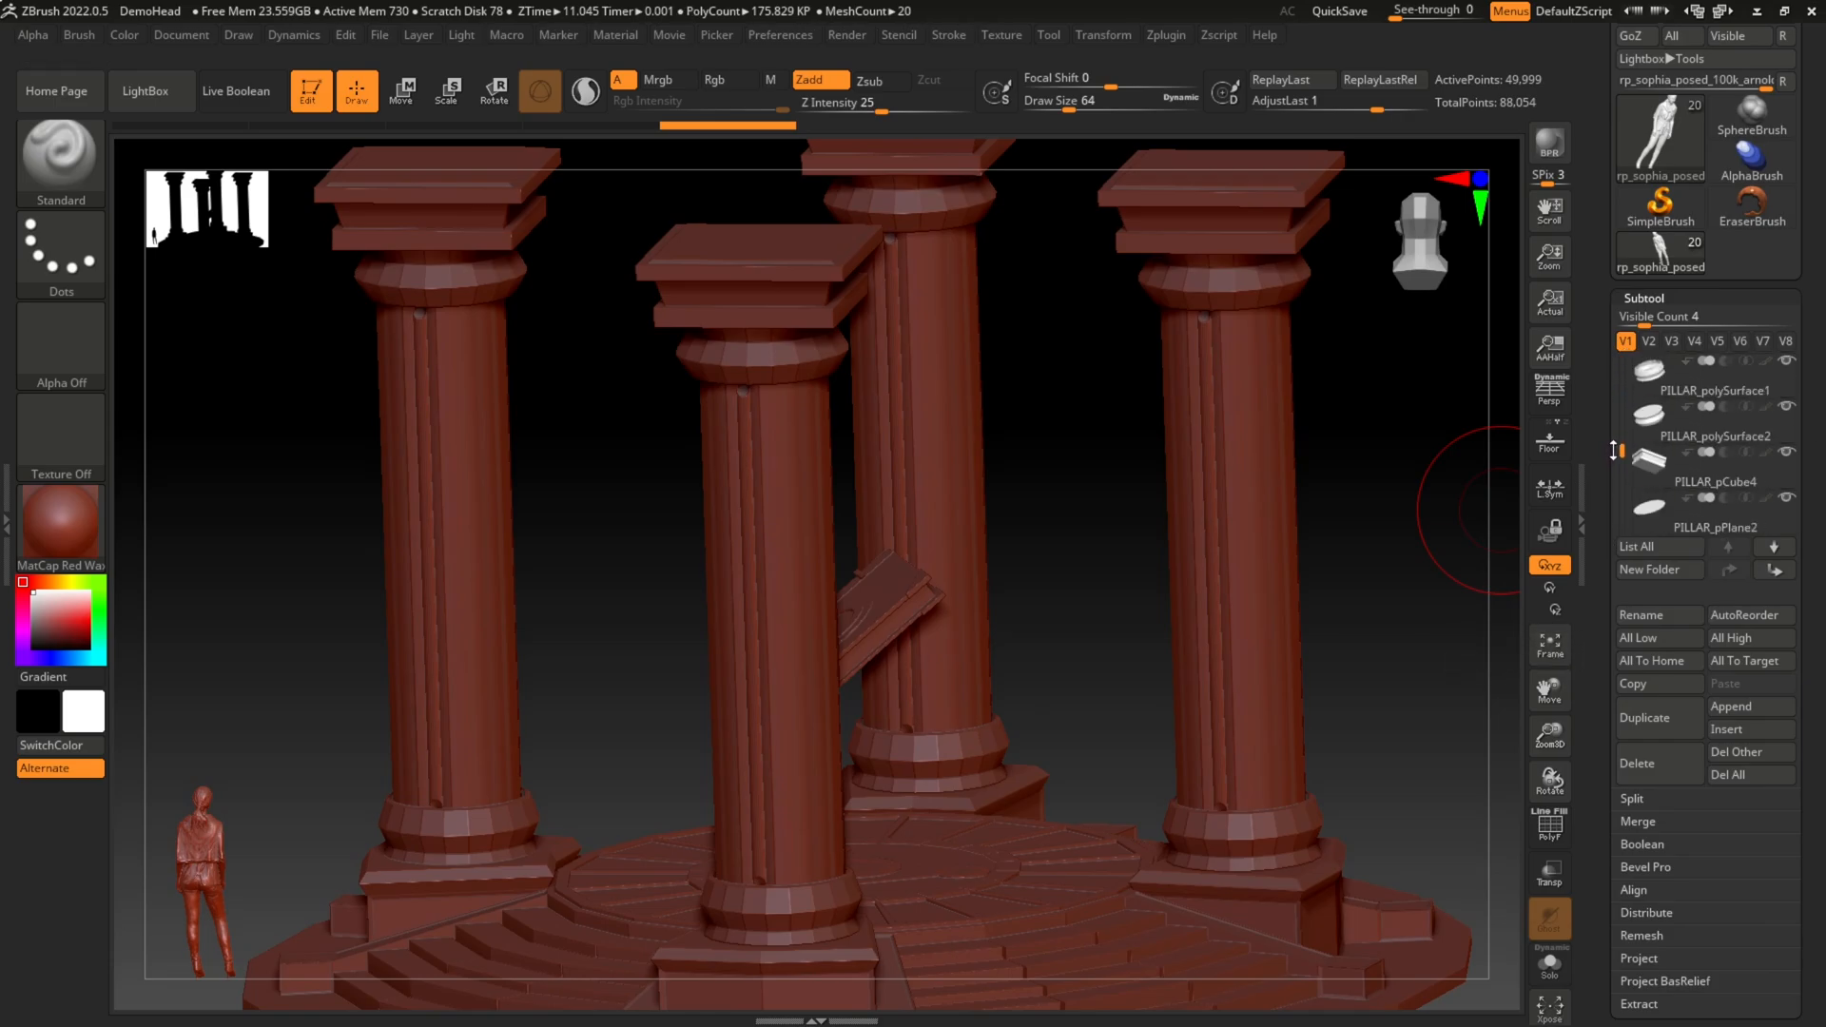
{"action": "left_click", "coordinate": [1662, 471]}
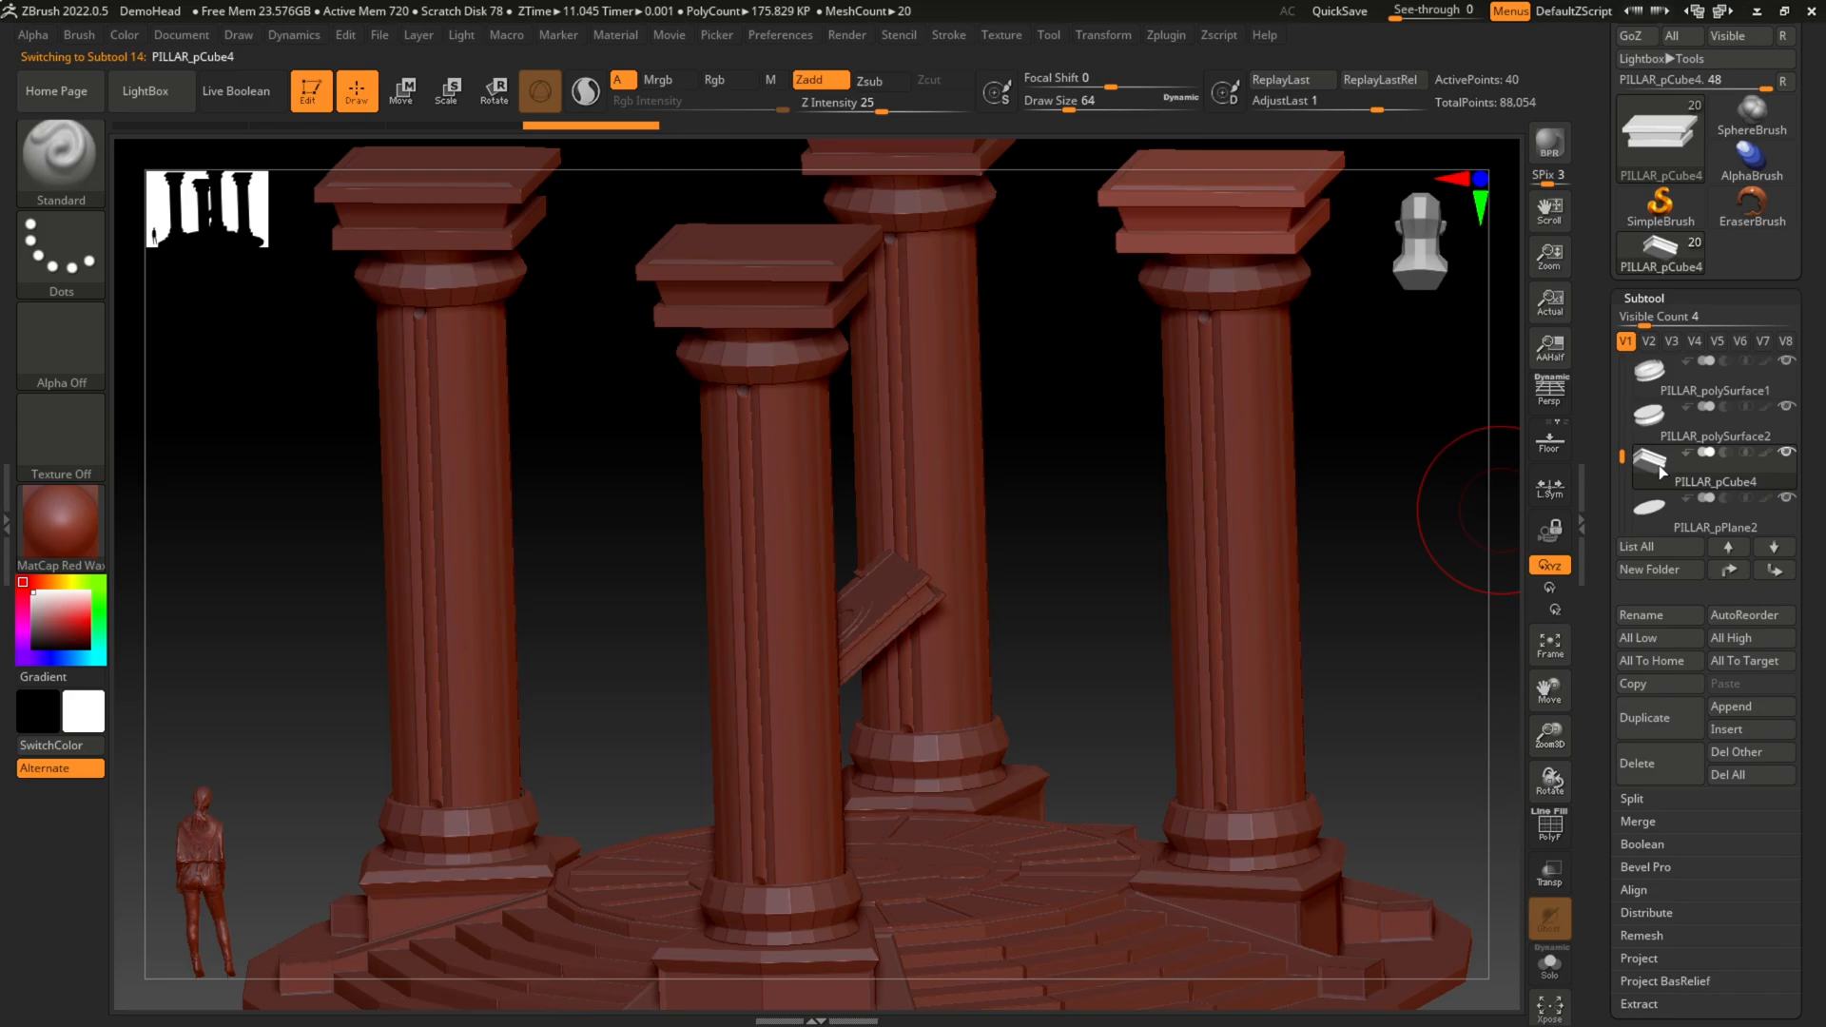
{"action": "key", "text": "f"}
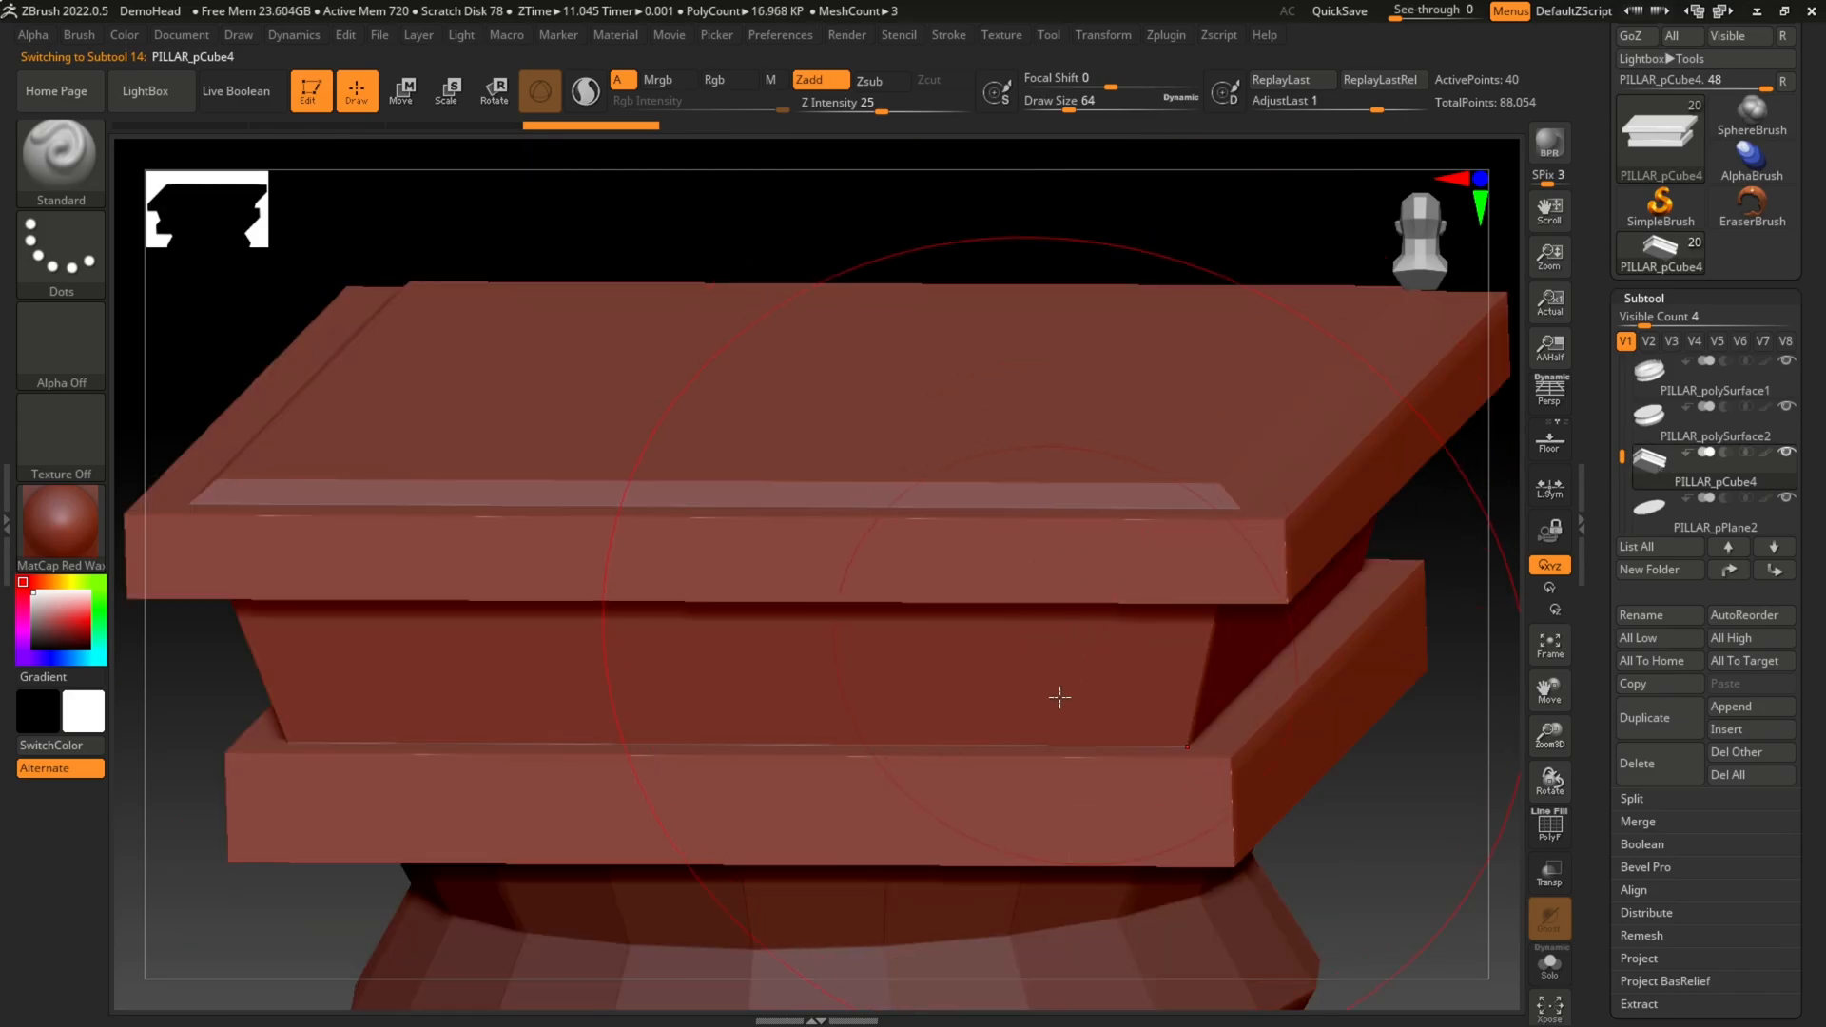
{"action": "right_click_drag", "start_coordinate": [1367, 835], "coordinate": [1330, 835]}
{"action": "mouse_move", "coordinate": [1282, 831]}
{"action": "right_mouse_down"}
{"action": "mouse_move", "coordinate": [1431, 839]}
{"action": "mouse_move", "coordinate": [1249, 816]}
{"action": "mouse_move", "coordinate": [1274, 778]}
{"action": "mouse_move", "coordinate": [1361, 860]}
{"action": "mouse_move", "coordinate": [1415, 718]}
{"action": "mouse_move", "coordinate": [1398, 836]}
{"action": "right_mouse_up"}
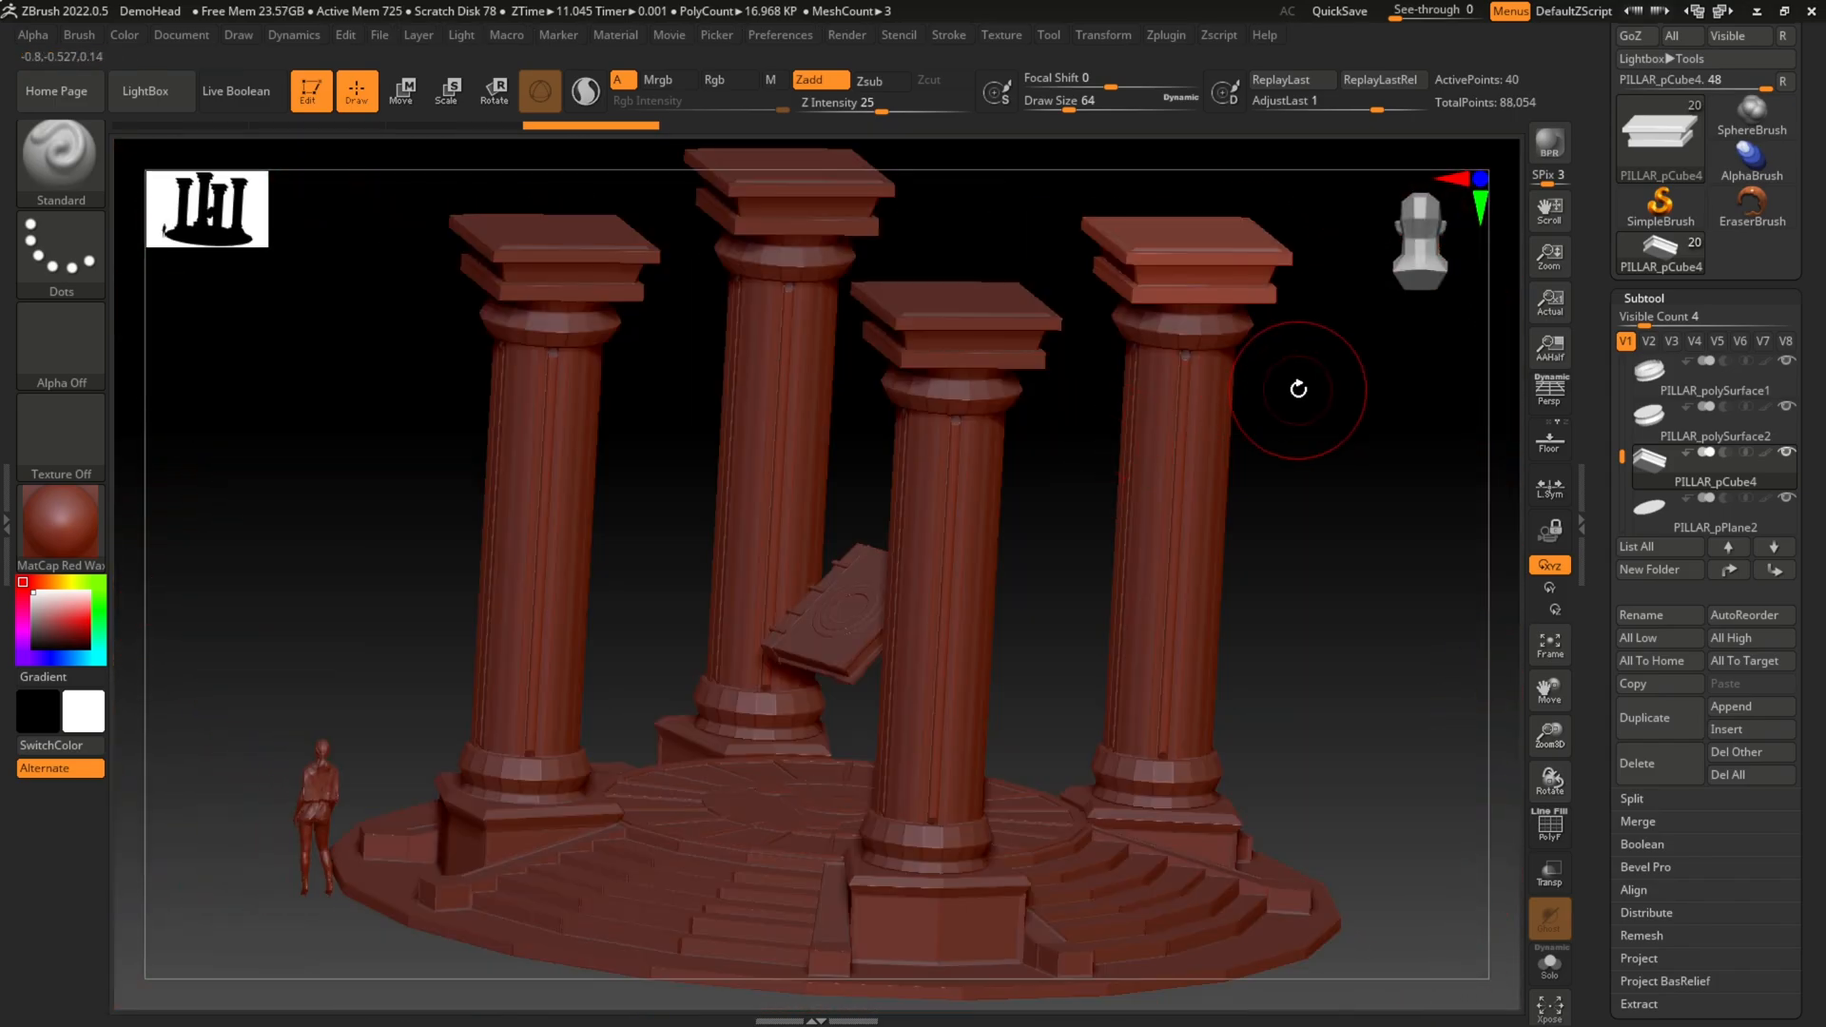
{"action": "right_click_drag", "start_coordinate": [1296, 391], "coordinate": [1303, 393]}
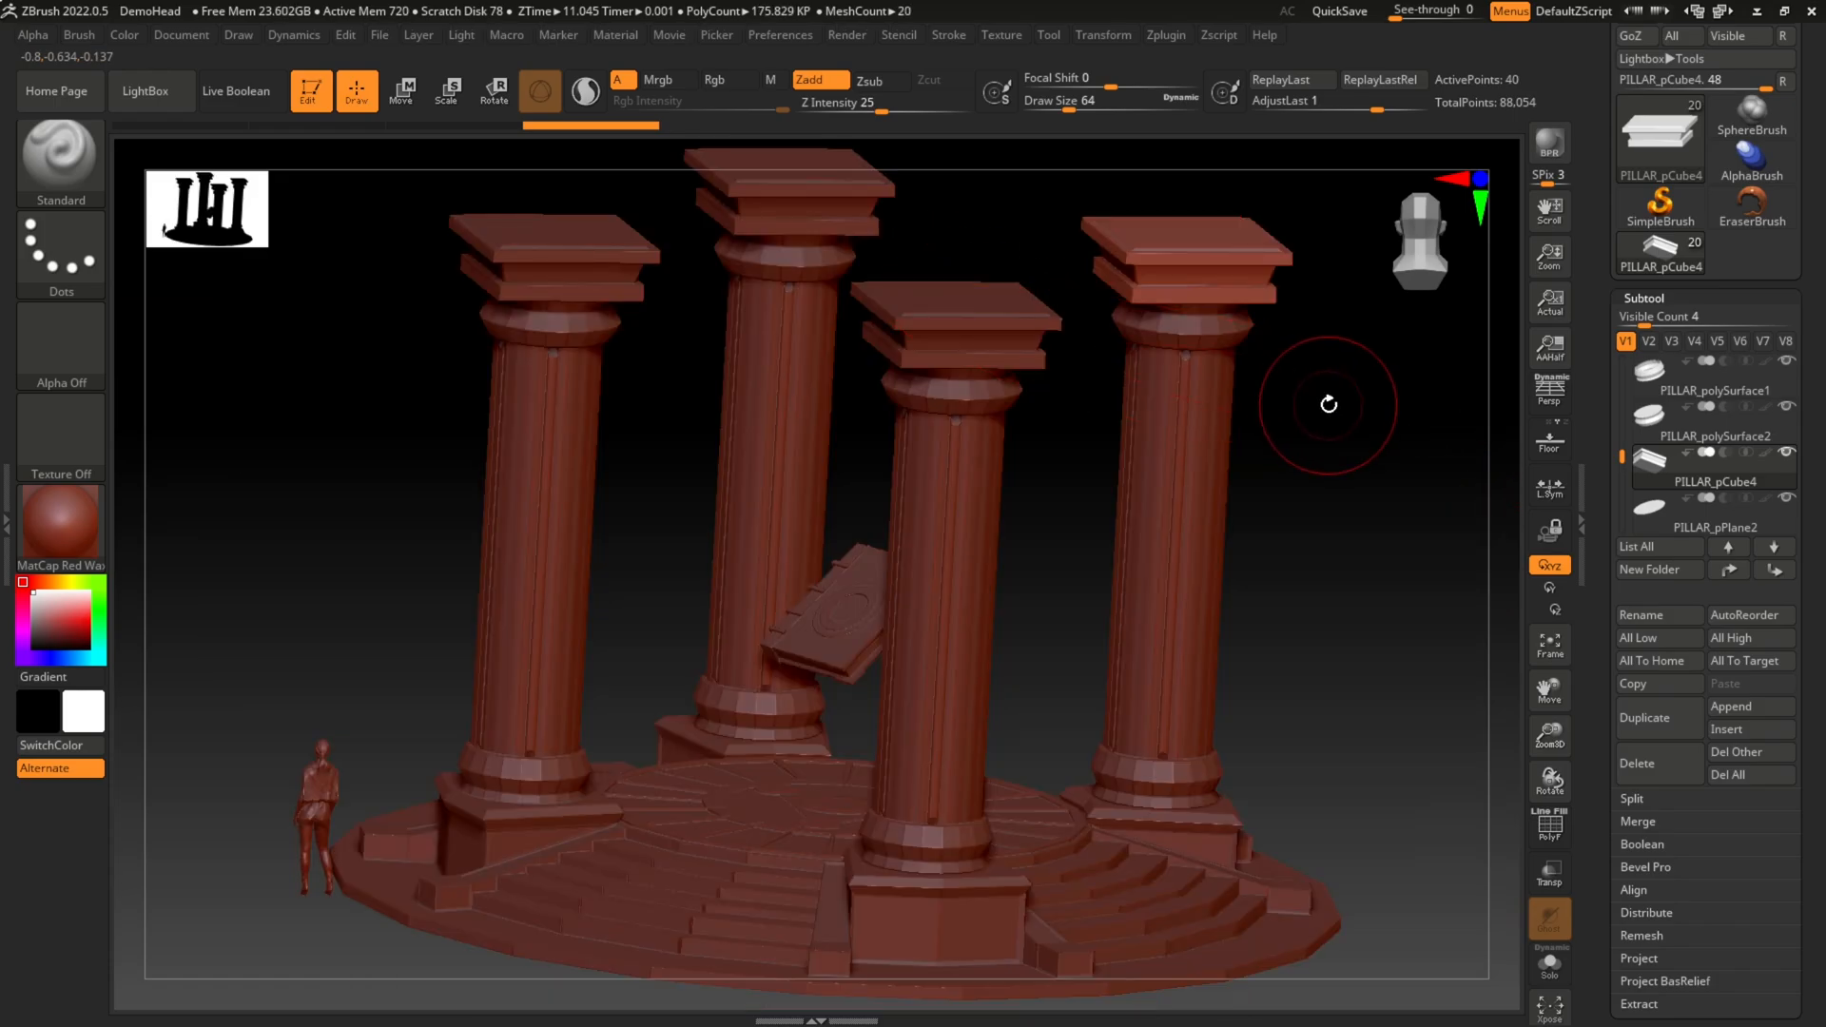
{"action": "mouse_move", "coordinate": [1357, 368]}
{"action": "left_mouse_down"}
{"action": "mouse_move", "coordinate": [1260, 399]}
{"action": "mouse_move", "coordinate": [1280, 361]}
{"action": "mouse_move", "coordinate": [1333, 477]}
{"action": "mouse_move", "coordinate": [1328, 418]}
{"action": "mouse_move", "coordinate": [1313, 424]}
{"action": "mouse_move", "coordinate": [1323, 360]}
{"action": "mouse_move", "coordinate": [1390, 420]}
{"action": "mouse_move", "coordinate": [1317, 326]}
{"action": "mouse_move", "coordinate": [1287, 366]}
{"action": "mouse_move", "coordinate": [1323, 371]}
{"action": "left_mouse_up"}
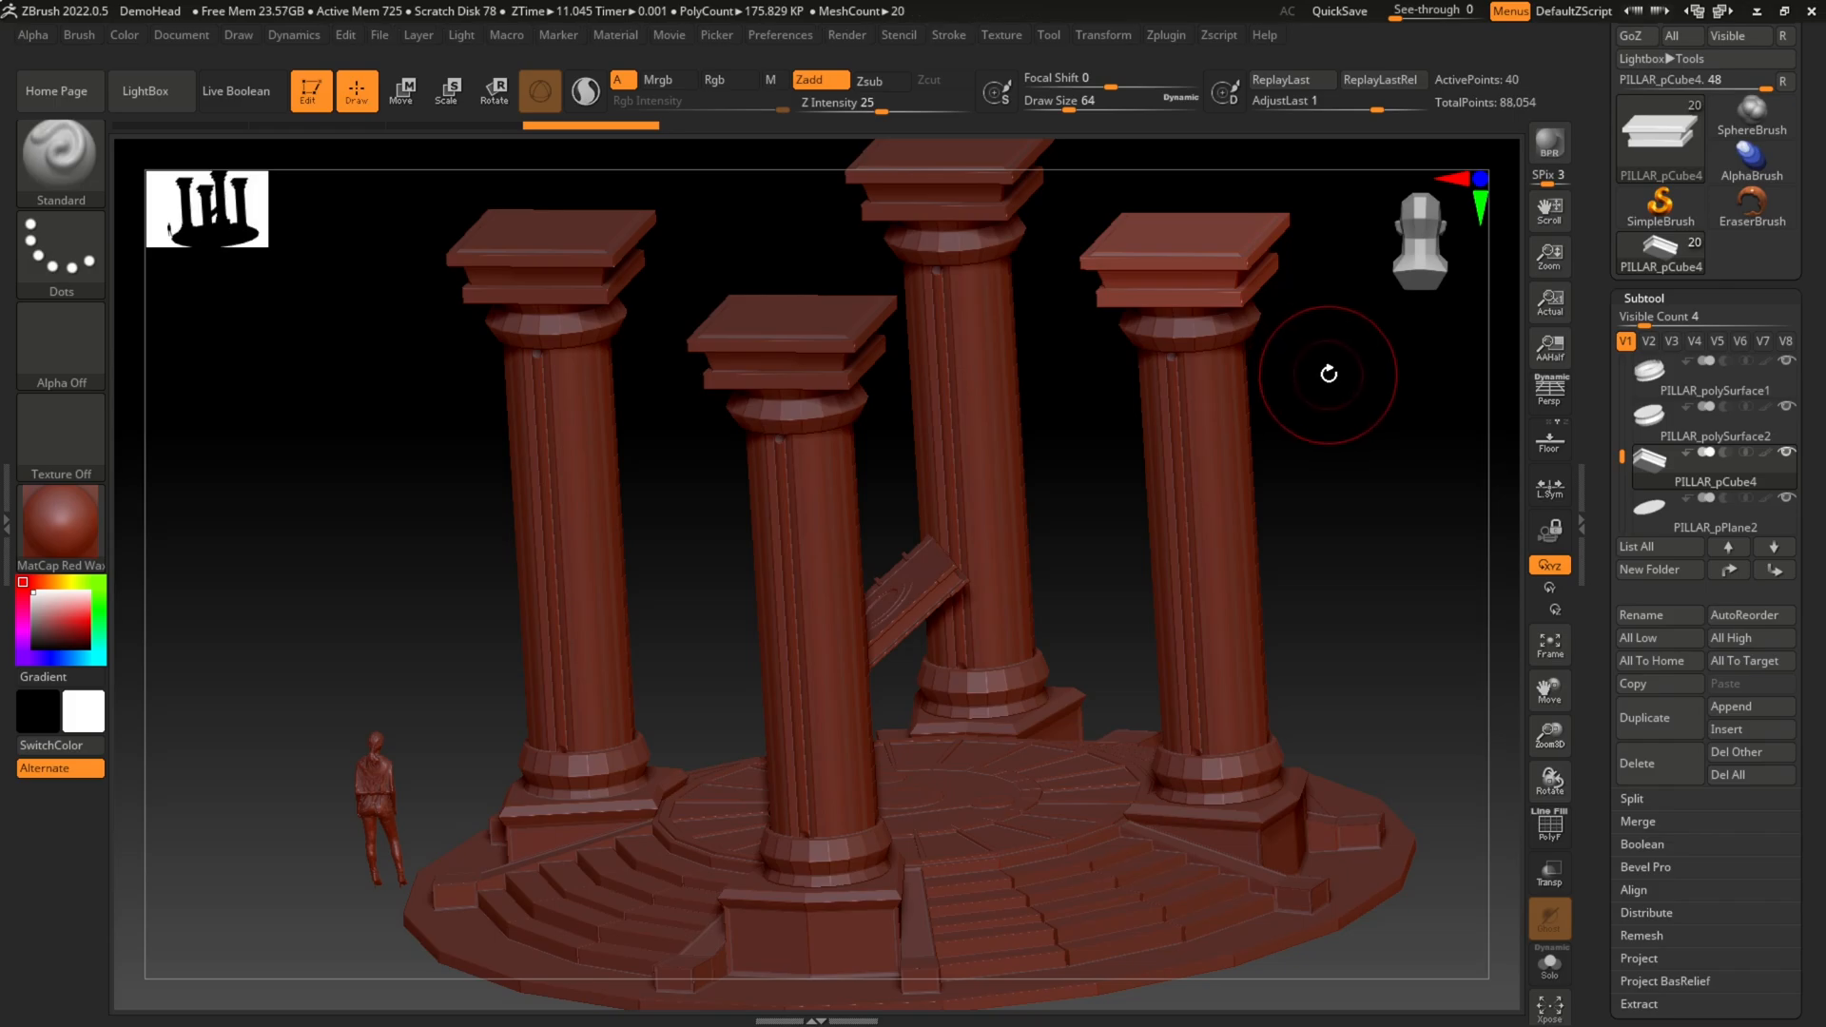
Step: Isolate the PILLAR_pCube4 capital in Solo mode and frame it for a close view
{"action": "left_click", "coordinate": [1551, 965]}
{"action": "key", "text": "f"}
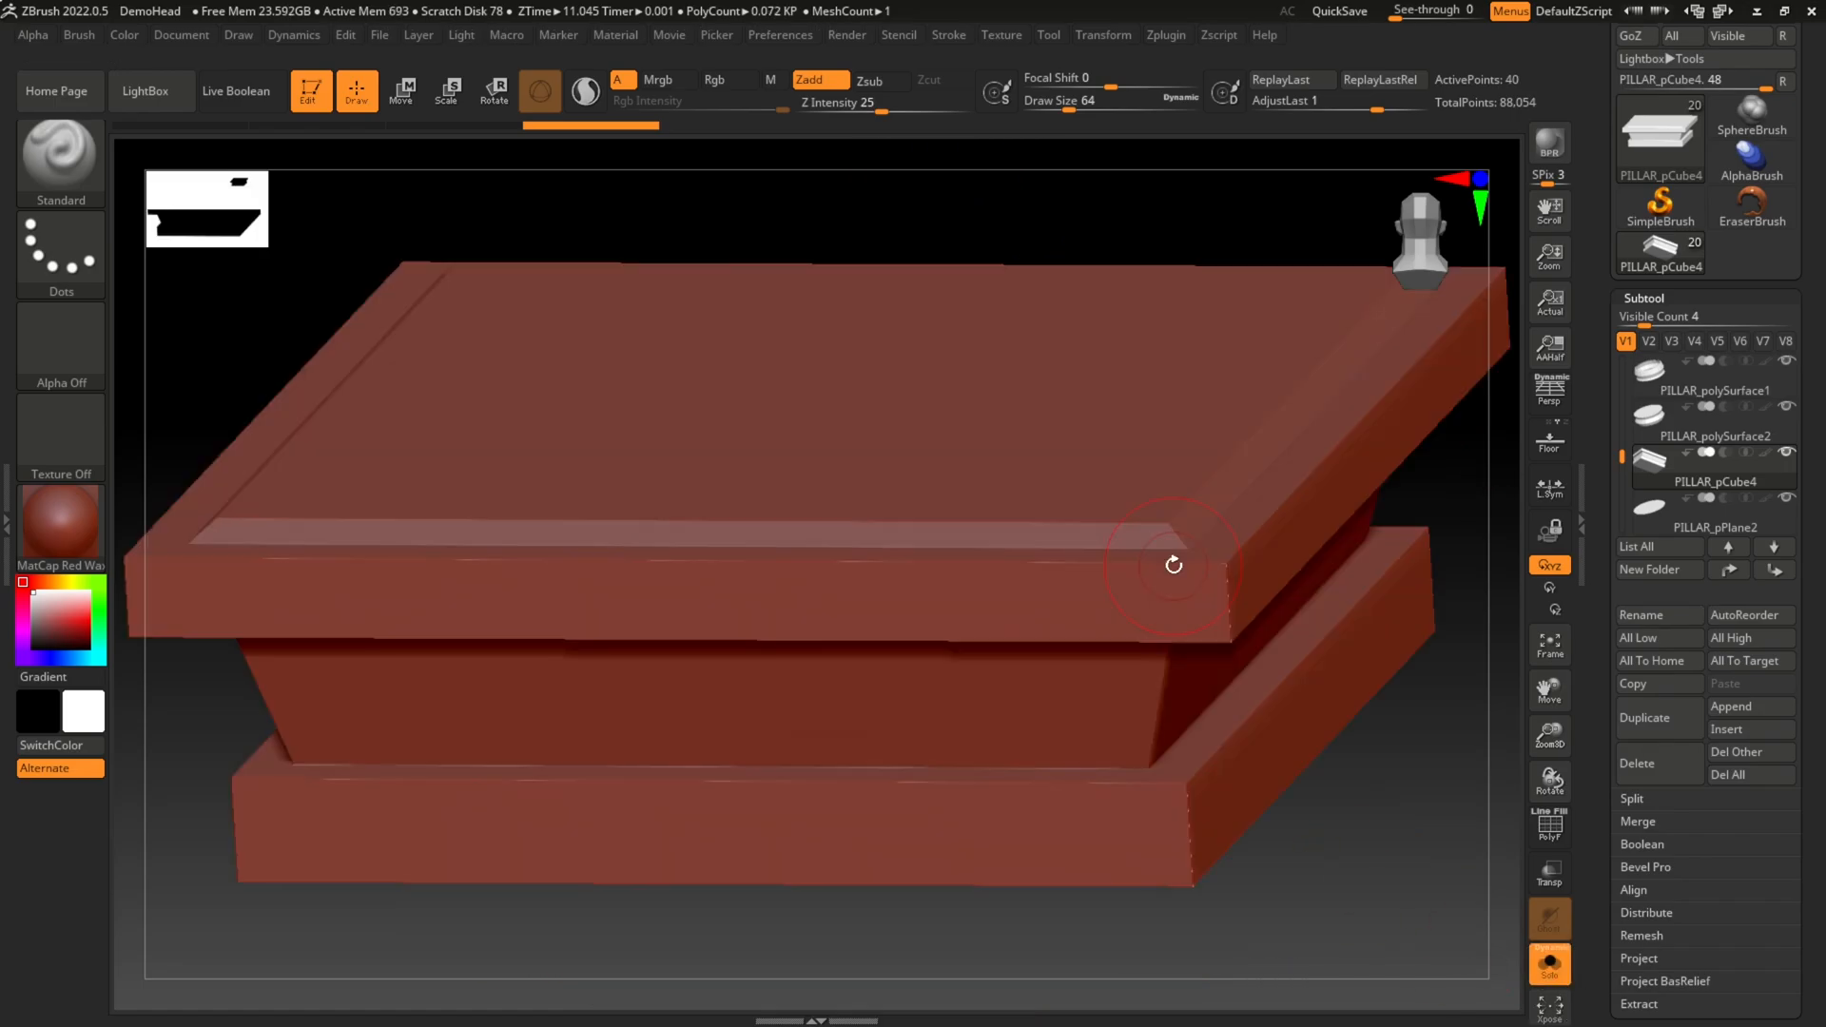
{"action": "key", "text": "f"}
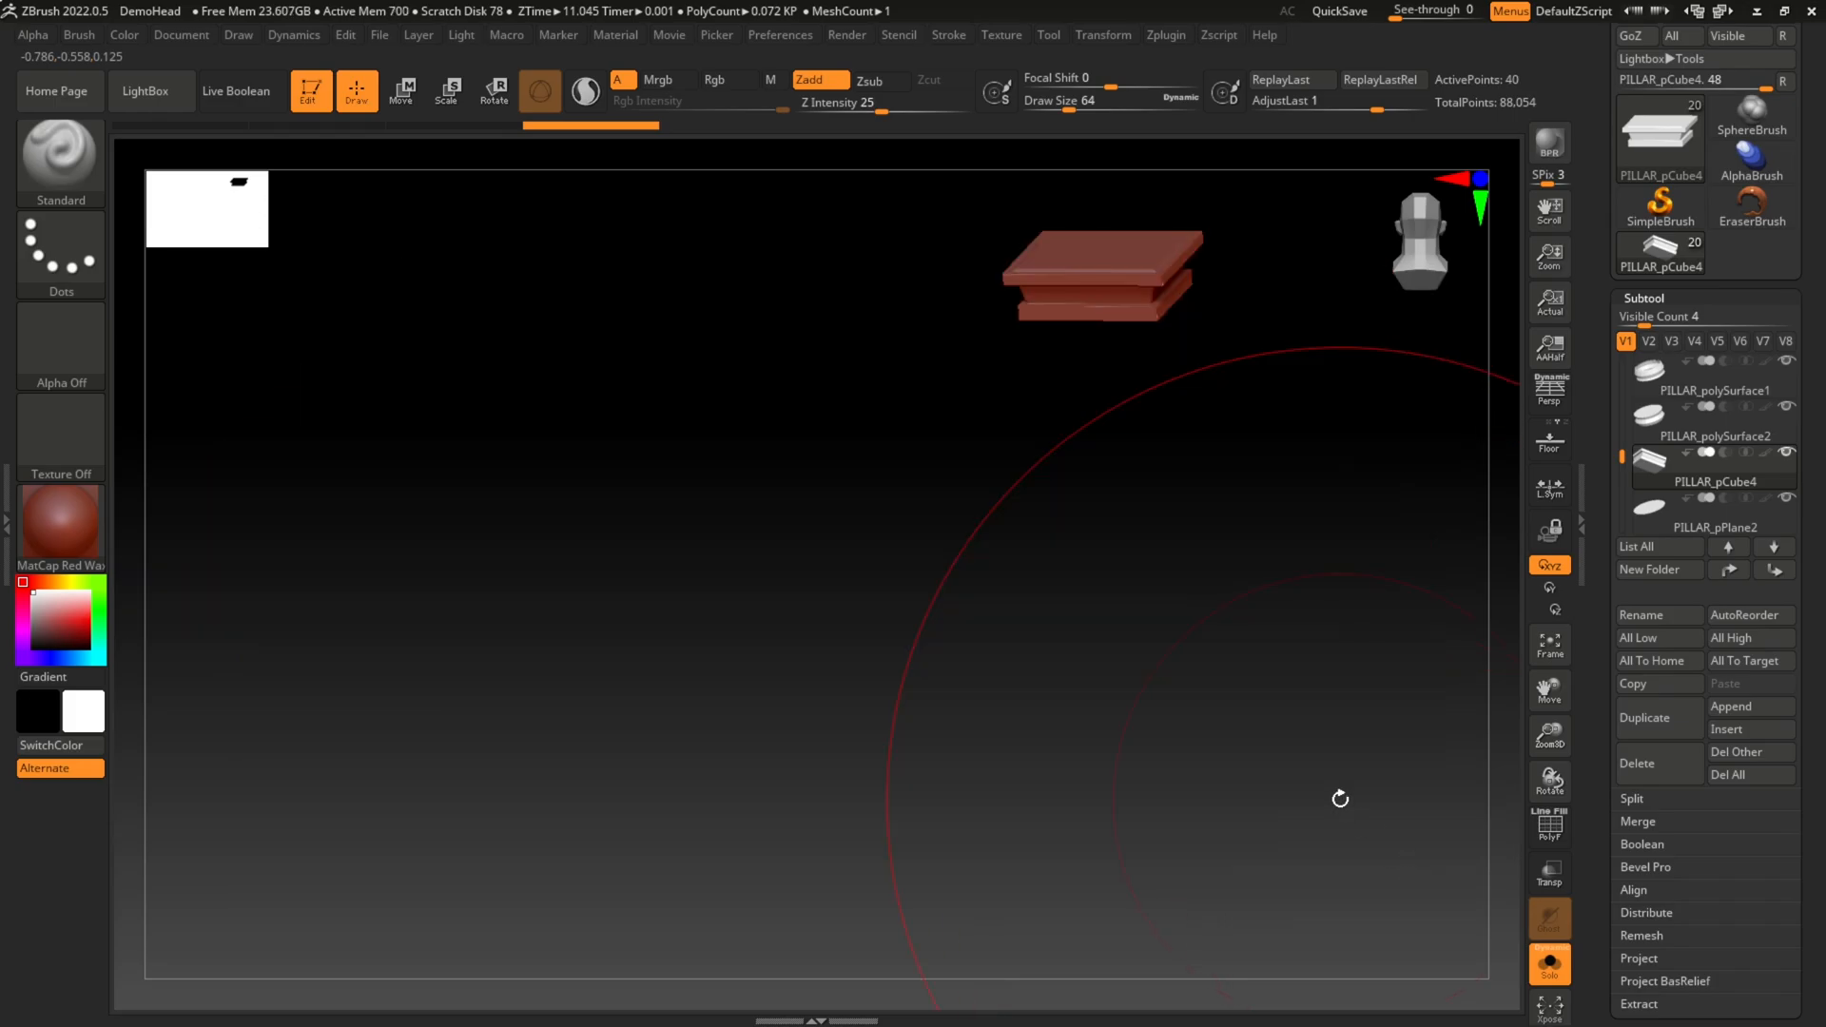
{"action": "key", "text": "f"}
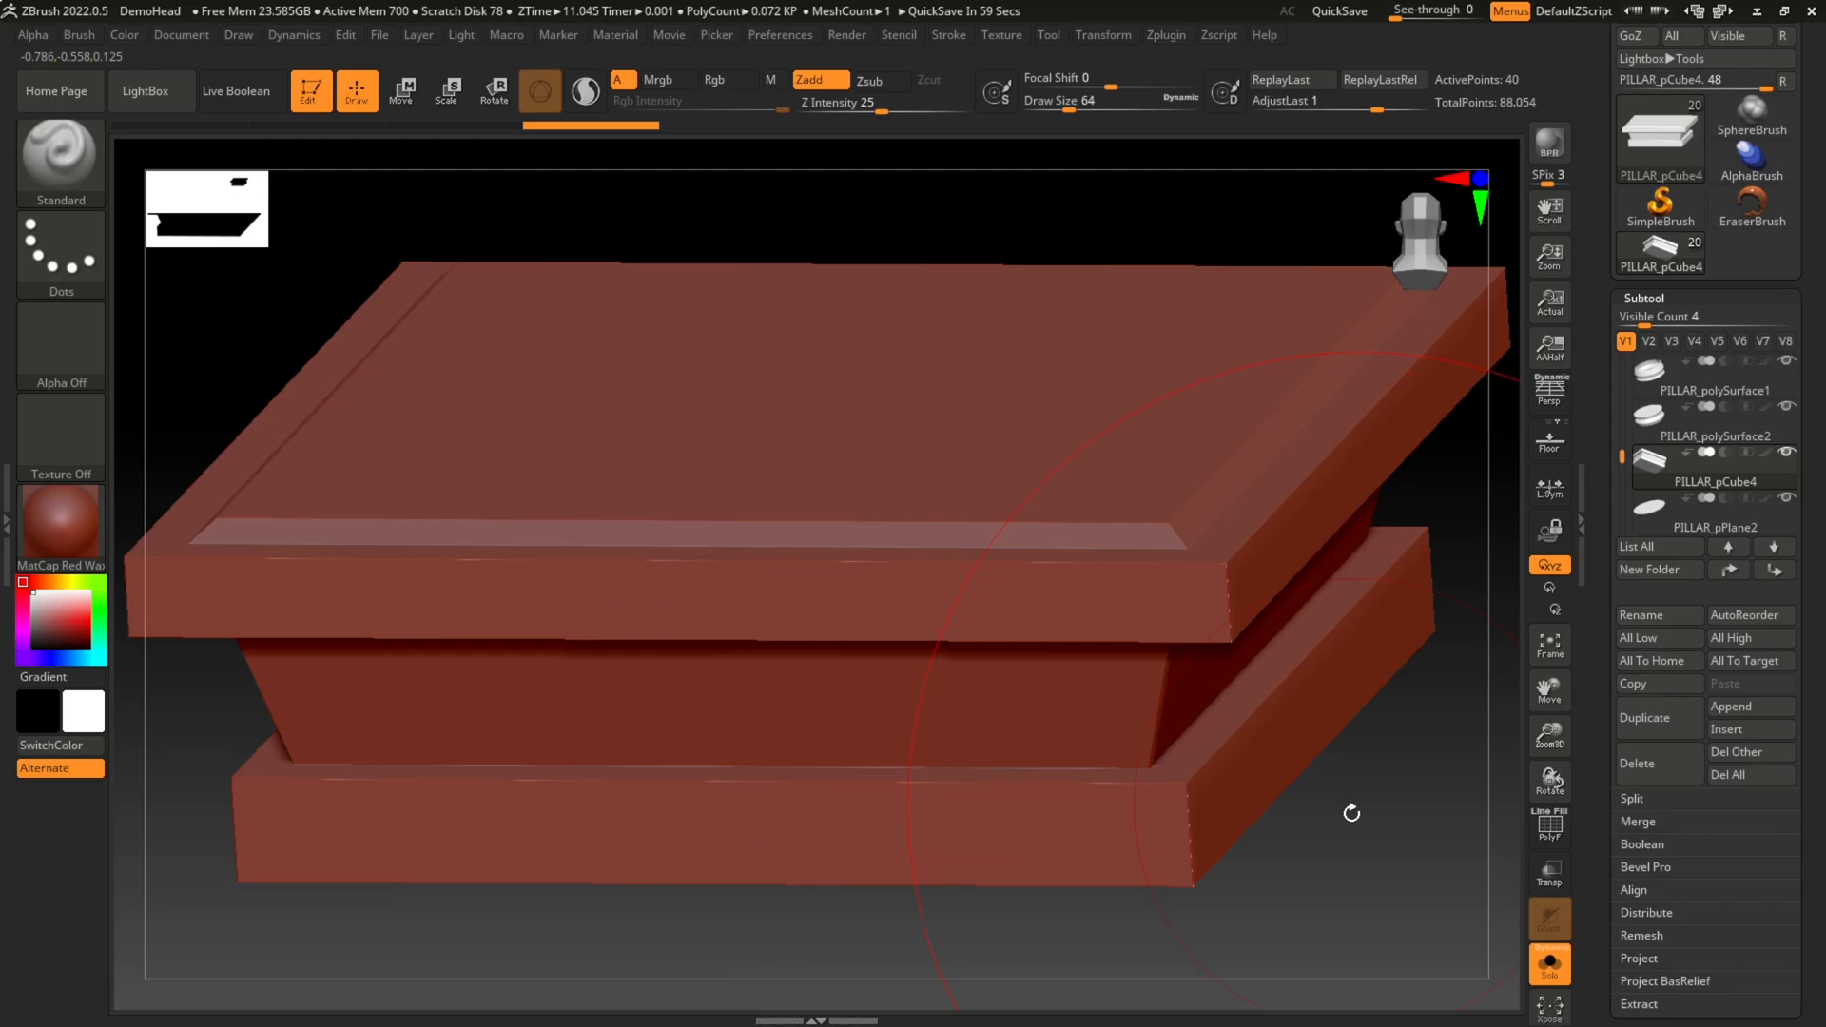
{"action": "mouse_move", "coordinate": [1349, 811]}
{"action": "left_mouse_down"}
{"action": "mouse_move", "coordinate": [1239, 758]}
{"action": "mouse_move", "coordinate": [1158, 762]}
{"action": "mouse_move", "coordinate": [1359, 811]}
{"action": "mouse_move", "coordinate": [1319, 797]}
{"action": "left_mouse_up"}
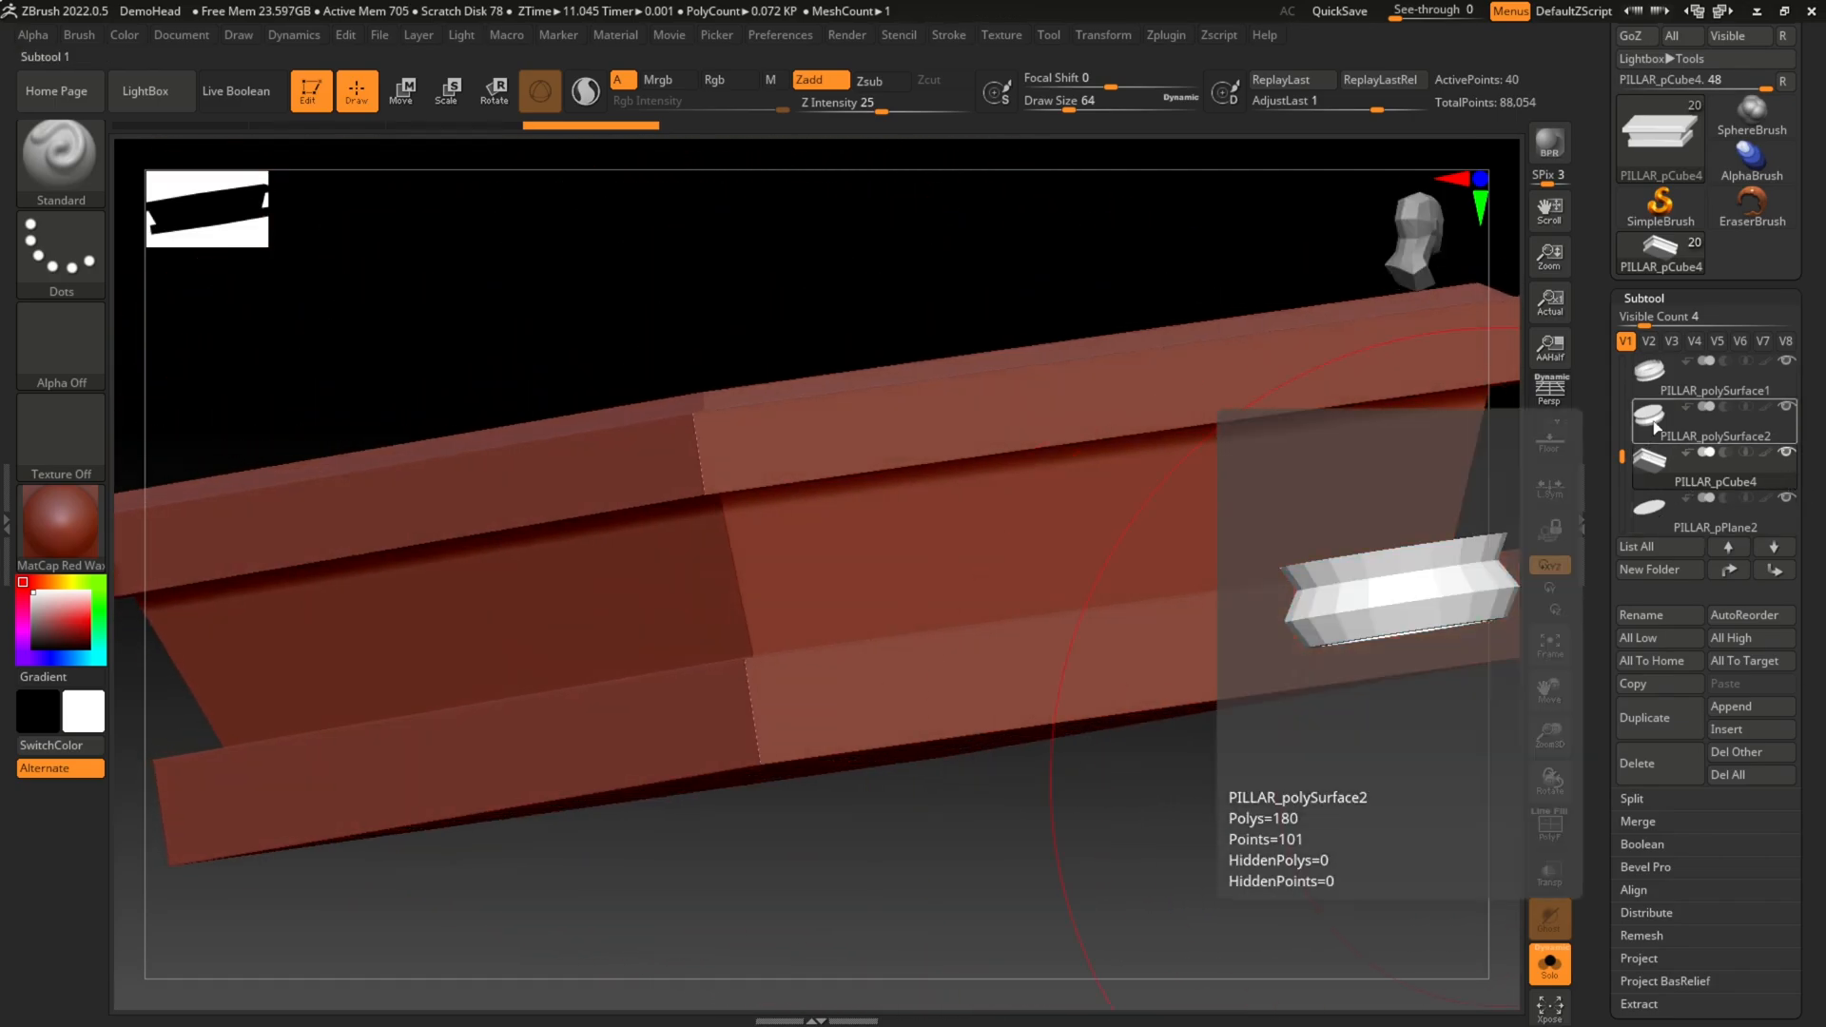
Step: Check the PILLAR_polySurface2 subtool, return to PILLAR_pCube4, and display its polyframe wireframe
{"action": "left_click", "coordinate": [1658, 429]}
{"action": "left_click_drag", "start_coordinate": [1120, 435], "coordinate": [1239, 415]}
{"action": "left_click", "coordinate": [1658, 470]}
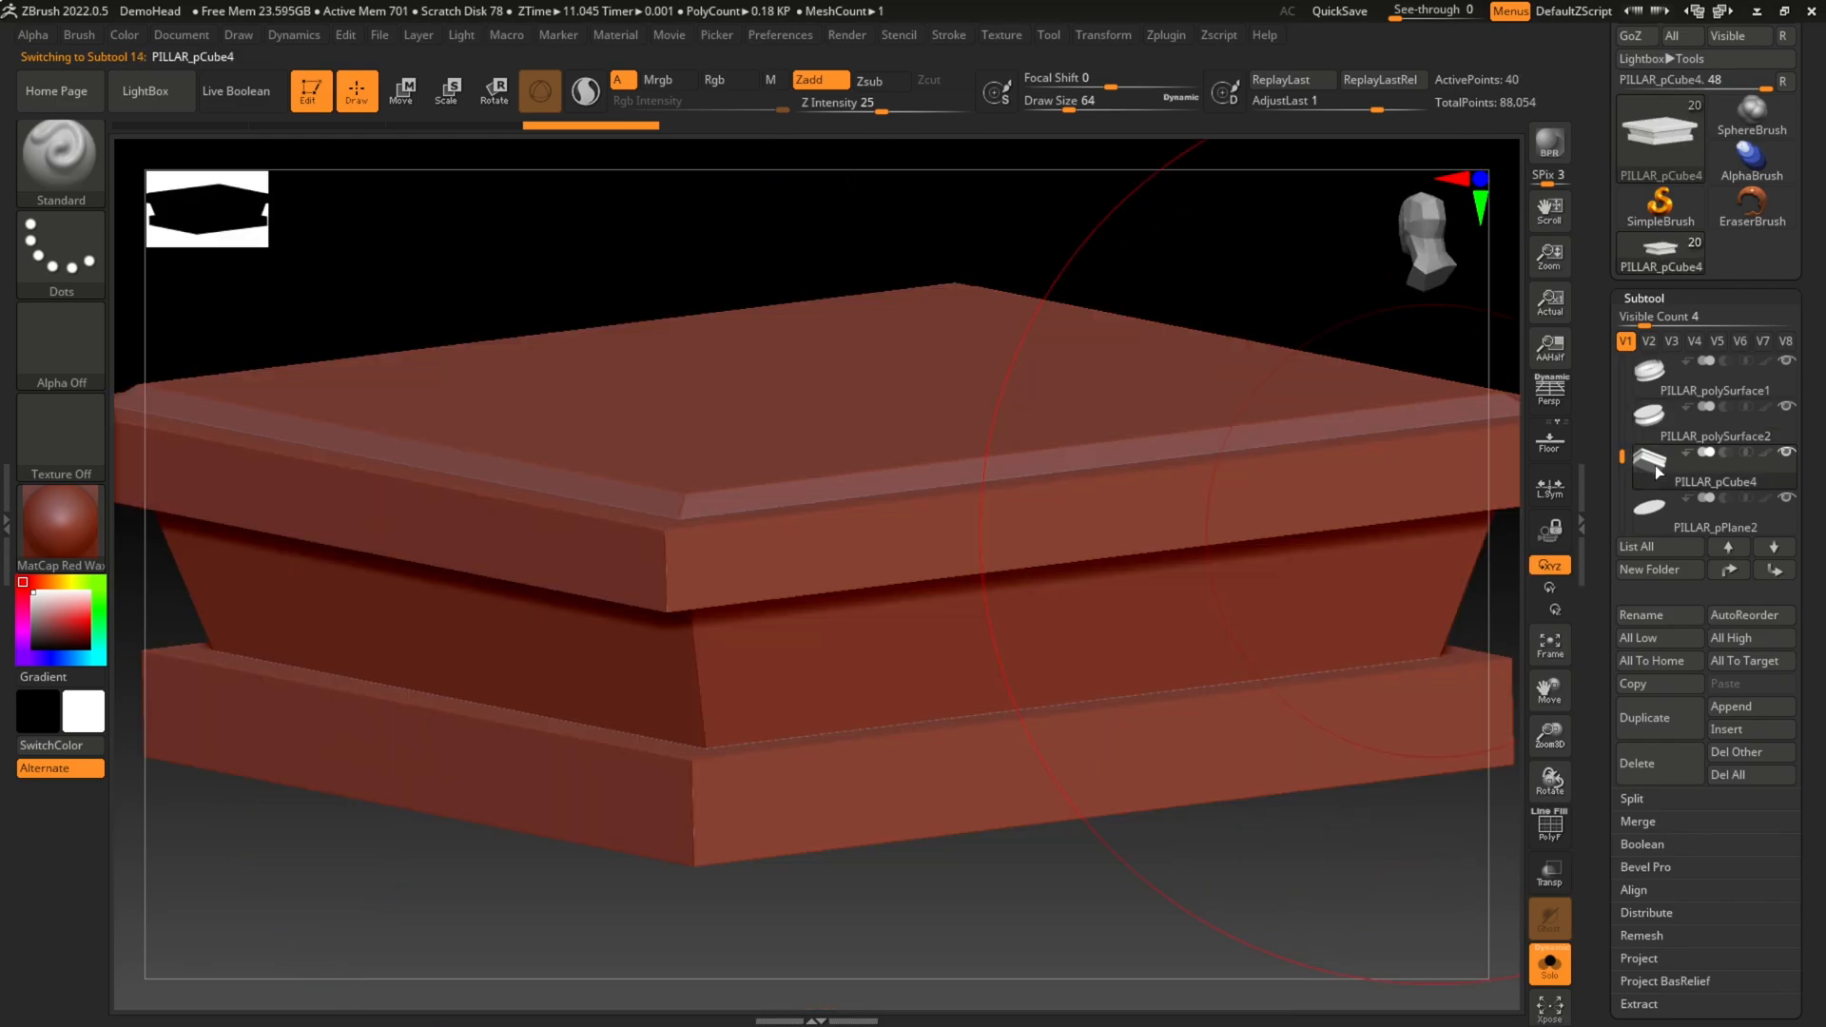
{"action": "left_click_drag", "start_coordinate": [1259, 823], "coordinate": [1324, 900]}
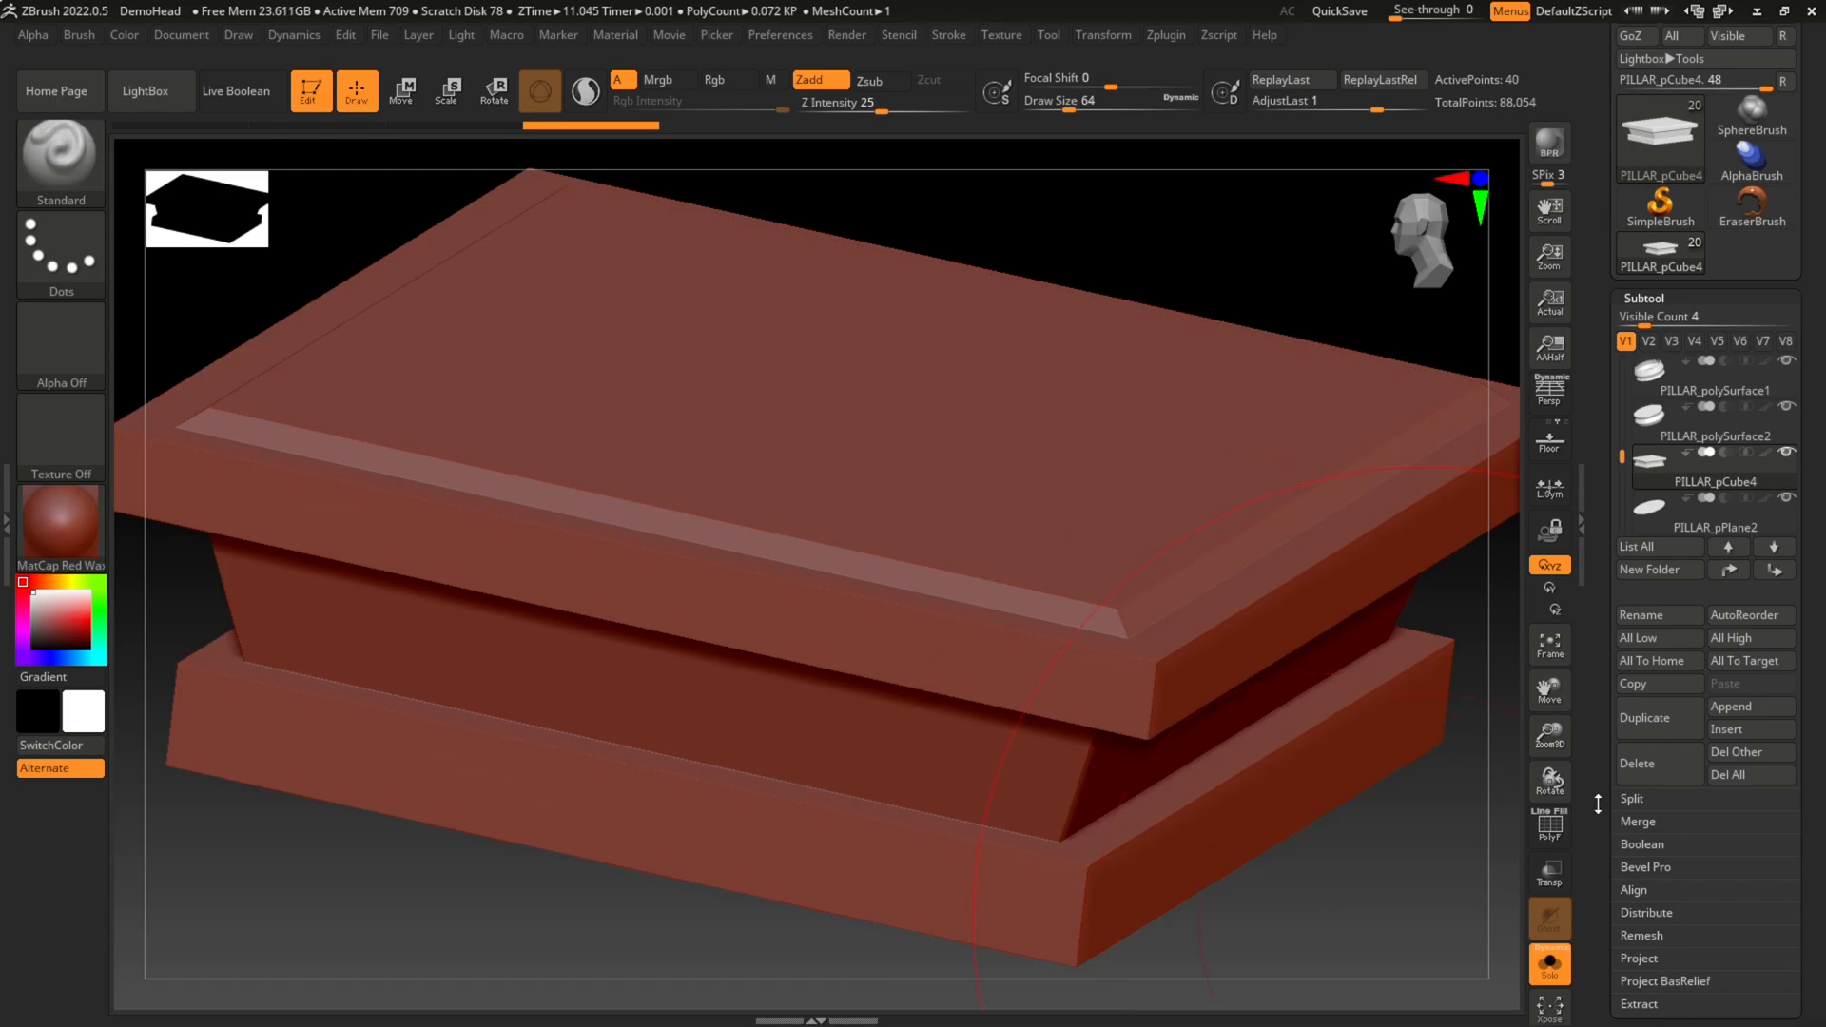
{"action": "left_click", "coordinate": [1552, 831]}
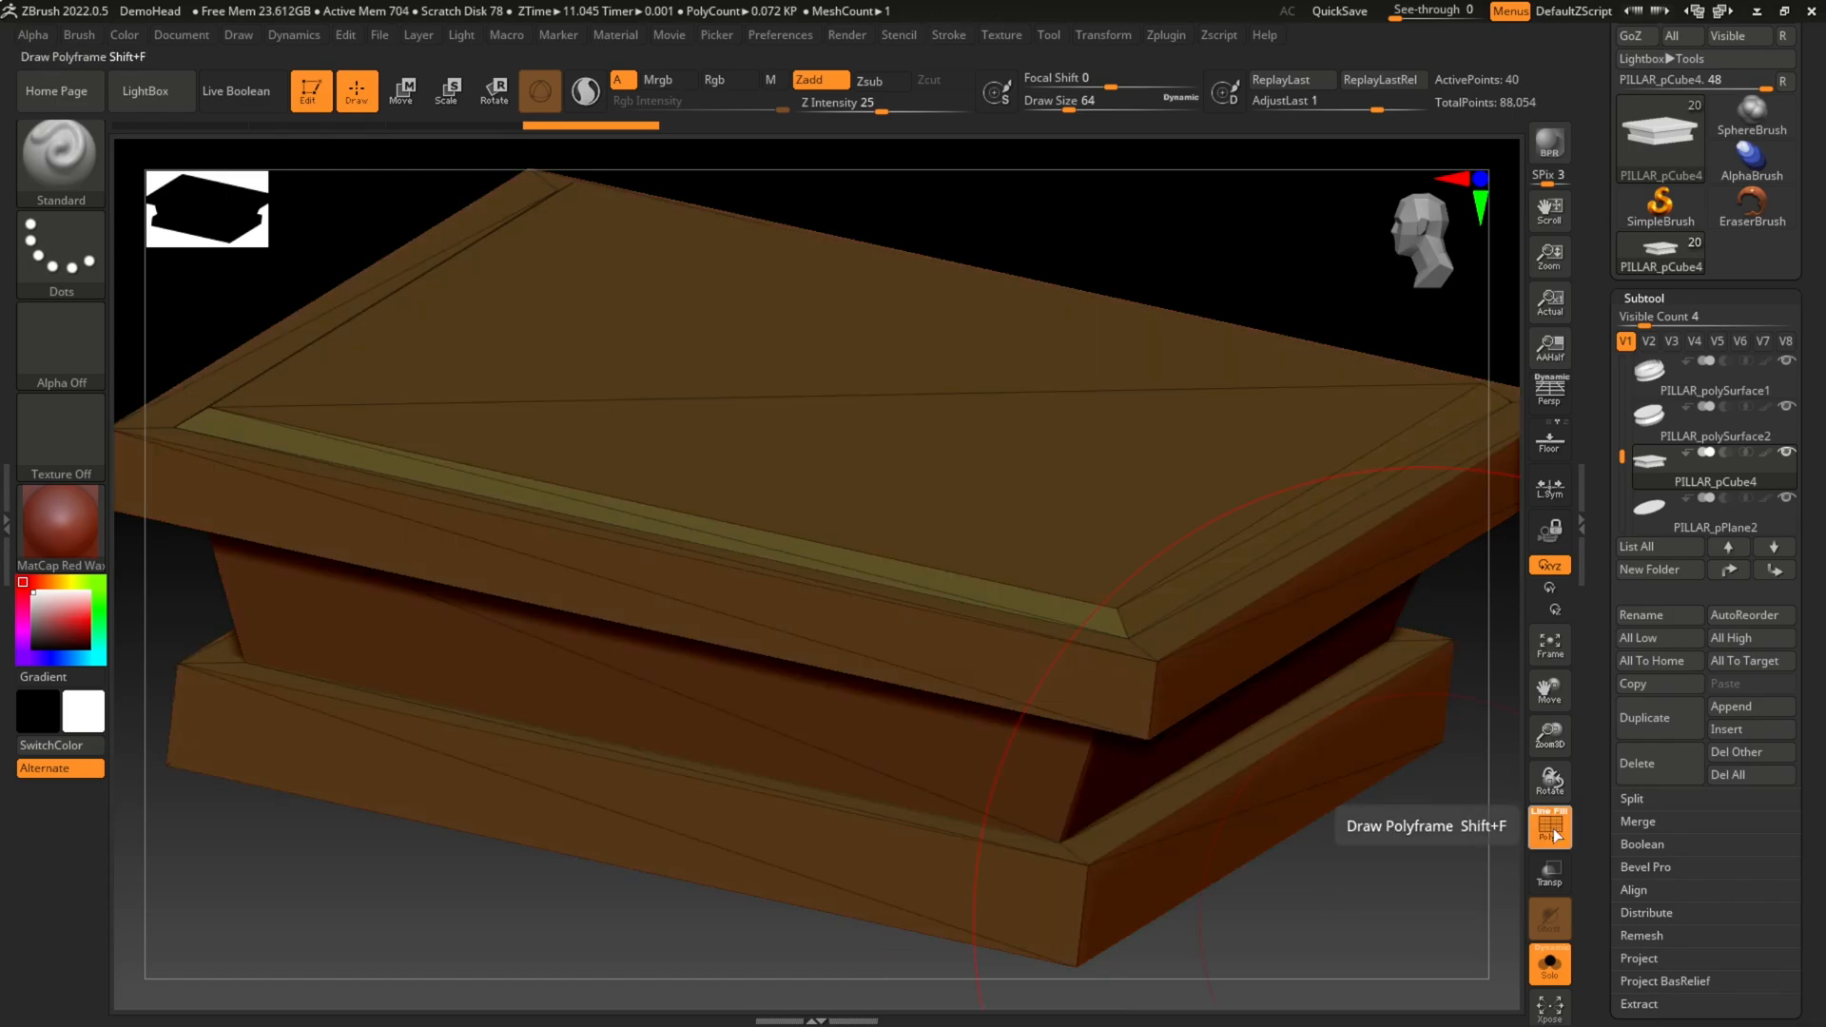
Step: Turn off Smt in the geometry subdivision options and divide the PILLAR_pCube4 mesh once
{"action": "left_click", "coordinate": [1552, 831]}
{"action": "left_click", "coordinate": [1553, 831]}
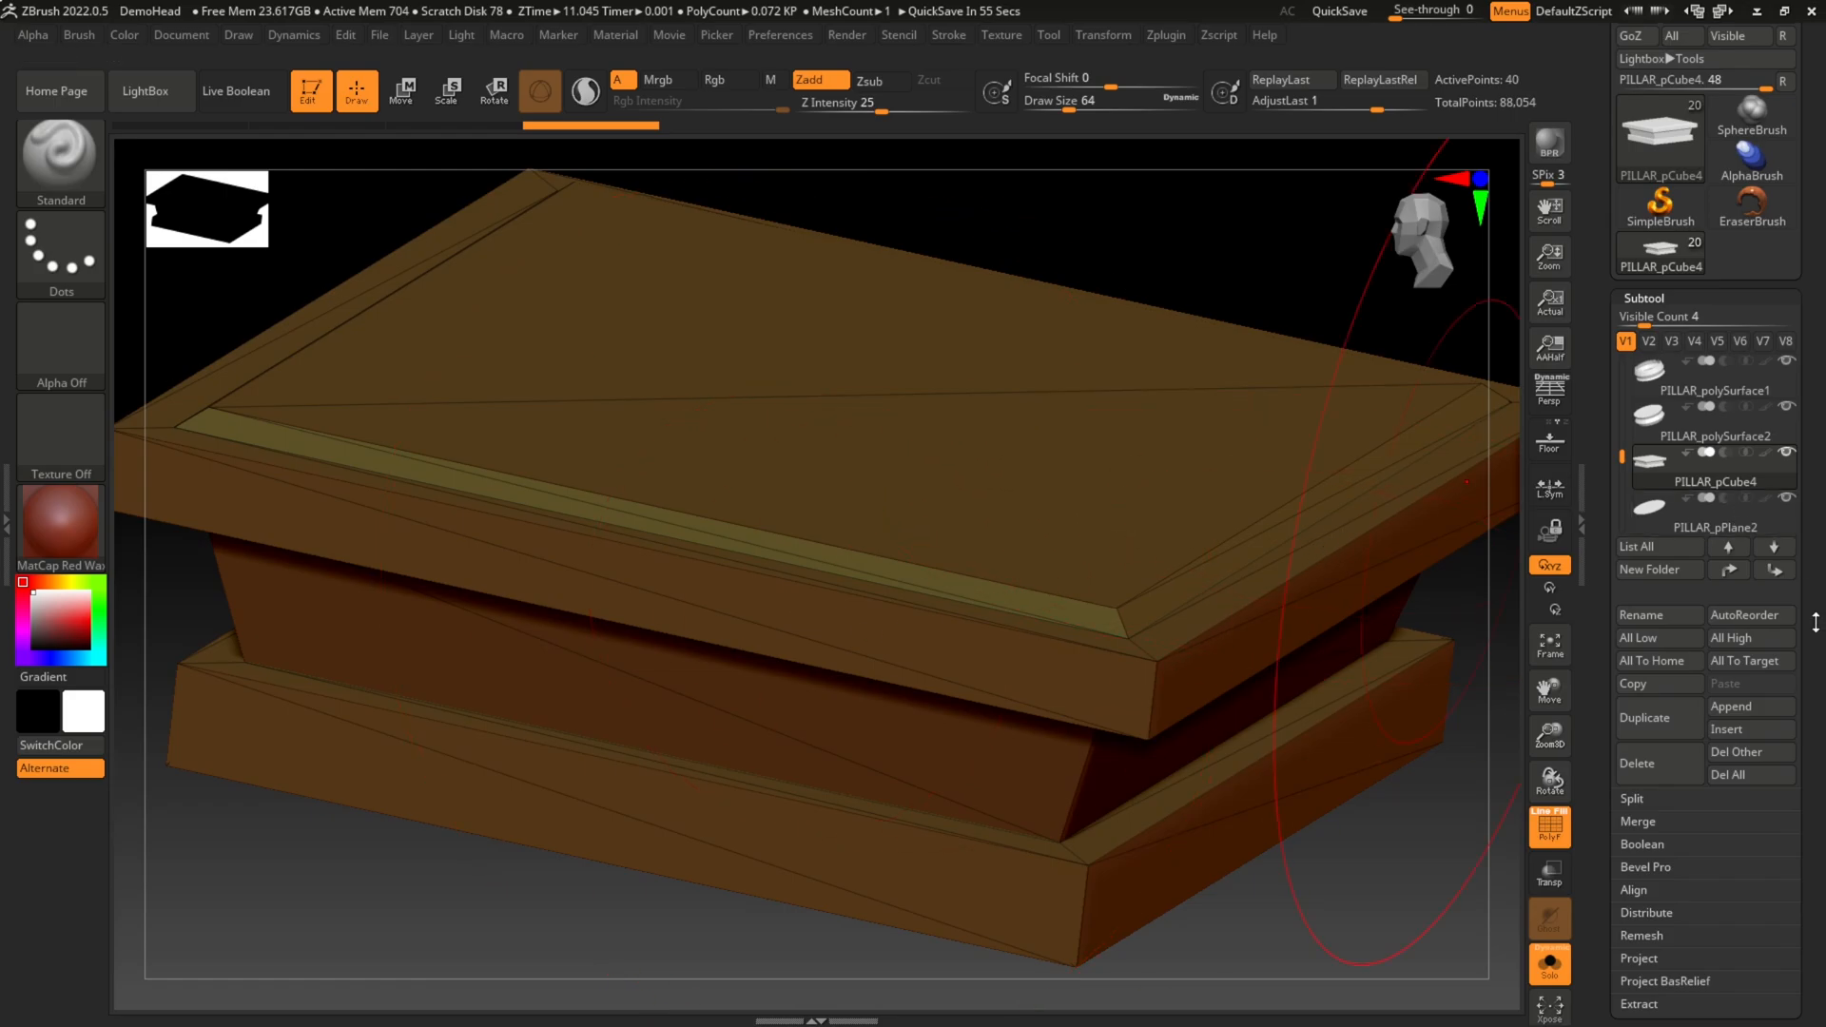
{"action": "scroll", "coordinate": [1816, 624], "scroll_direction": "down", "scroll_amount": 5}
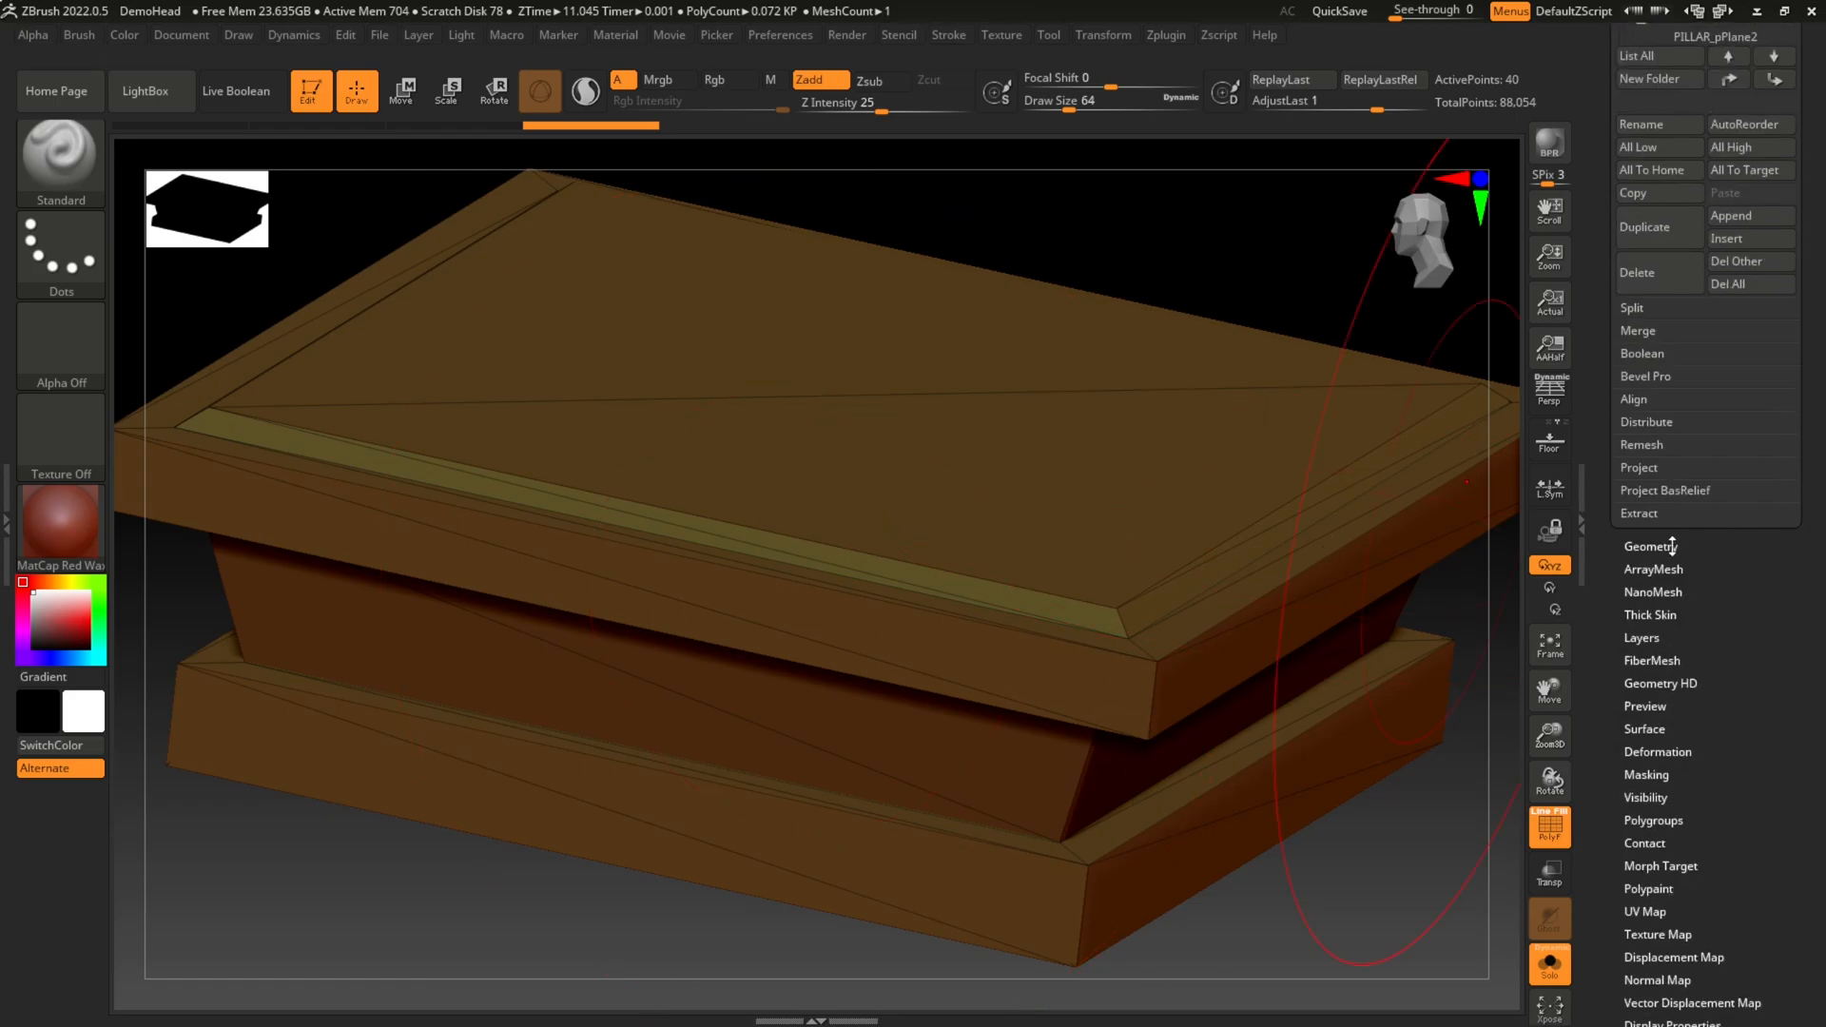
{"action": "left_click", "coordinate": [1672, 545]}
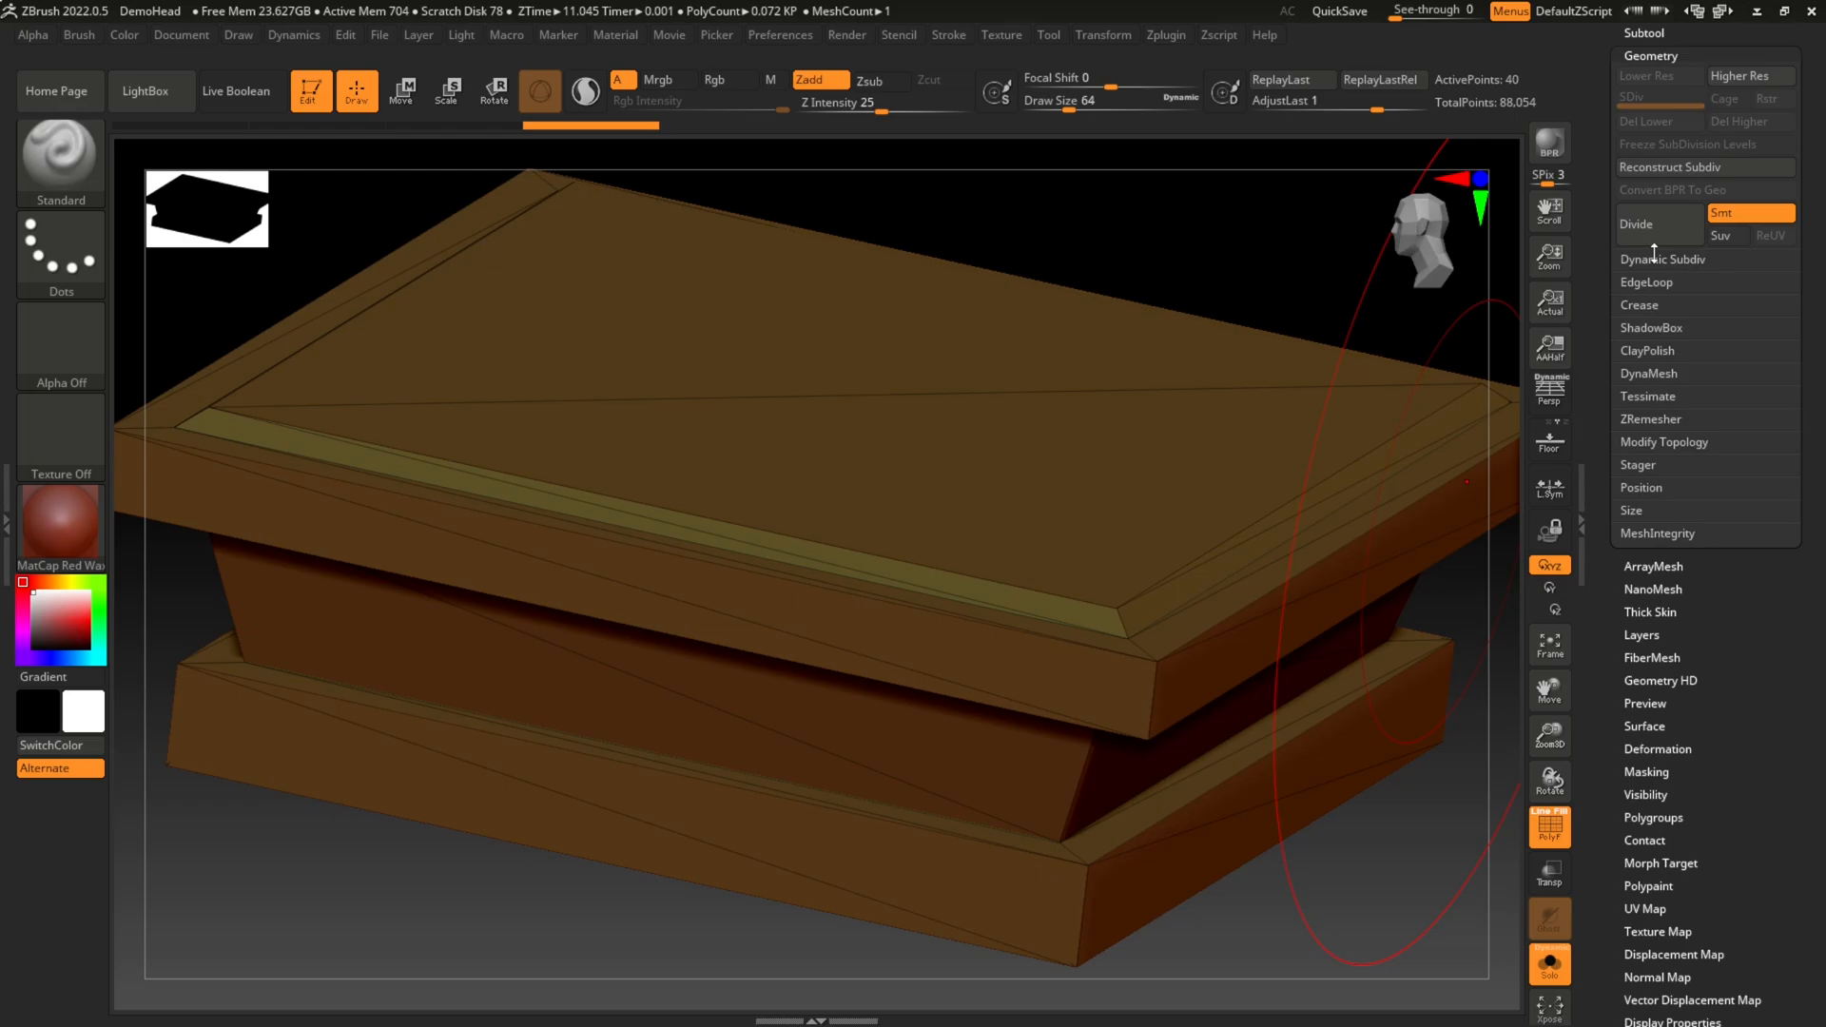
{"action": "left_click", "coordinate": [1747, 218]}
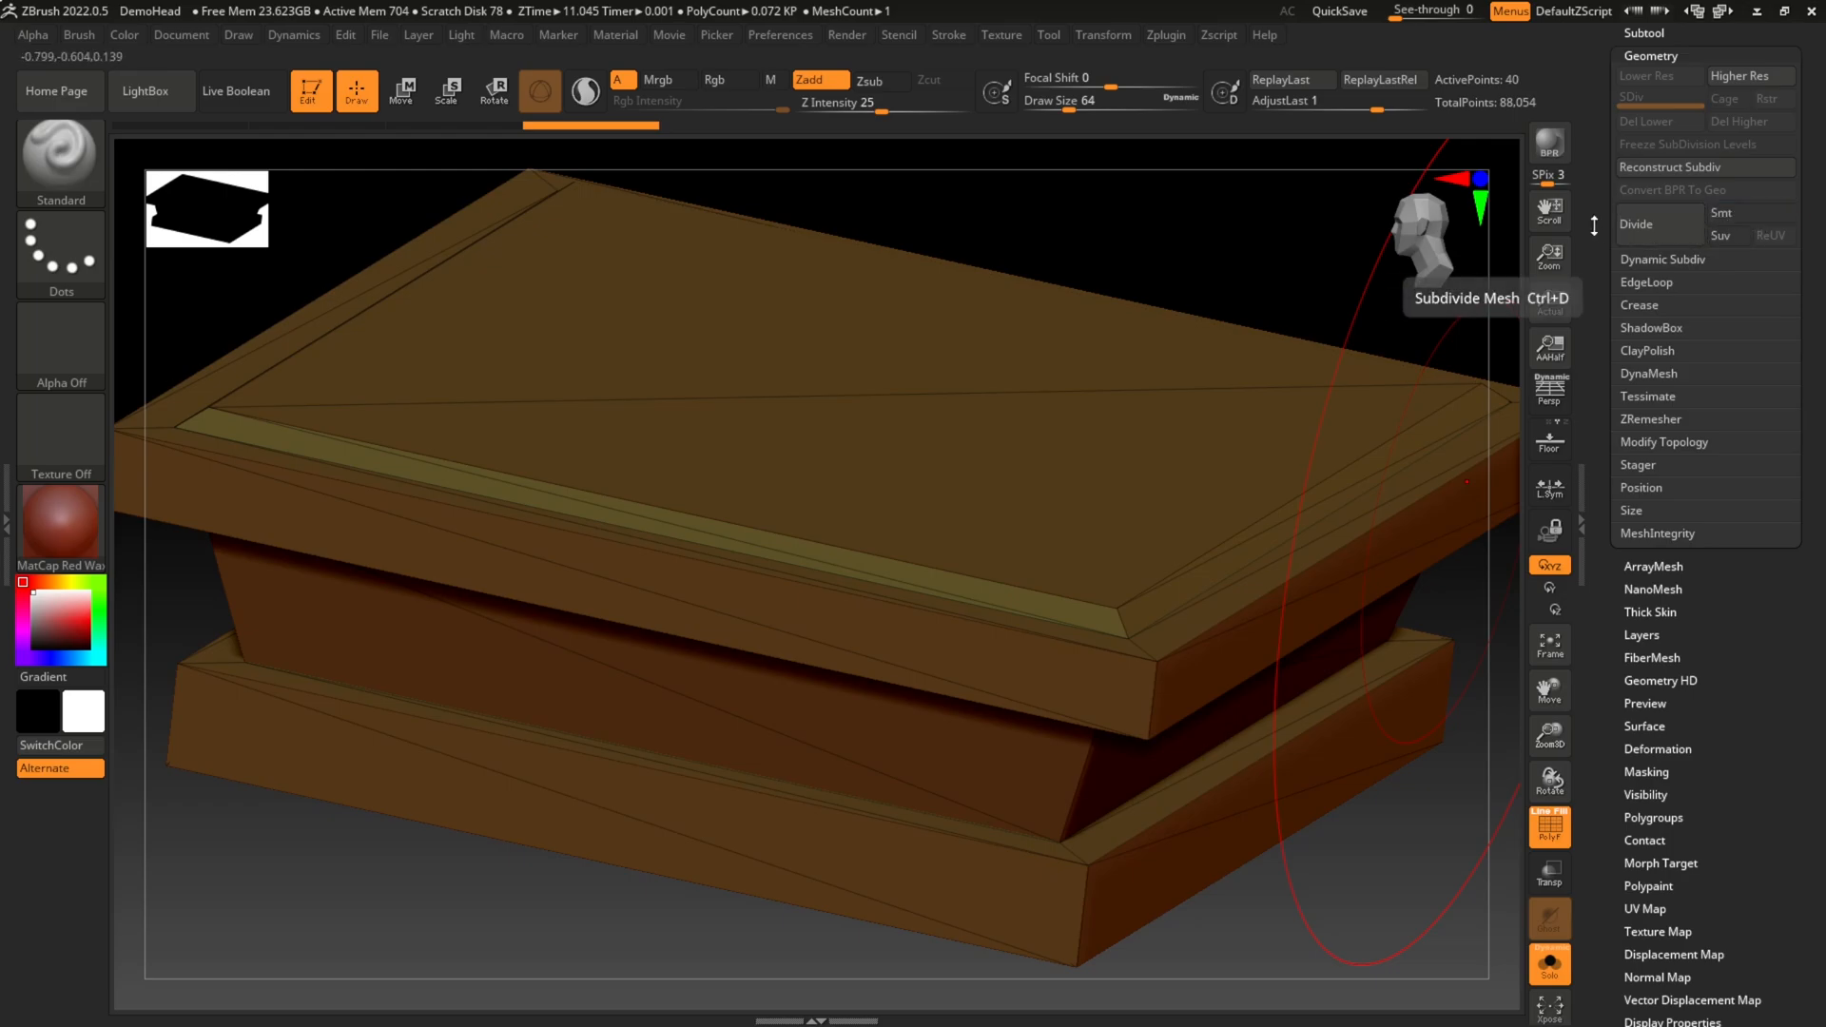
{"action": "left_click", "coordinate": [1648, 231]}
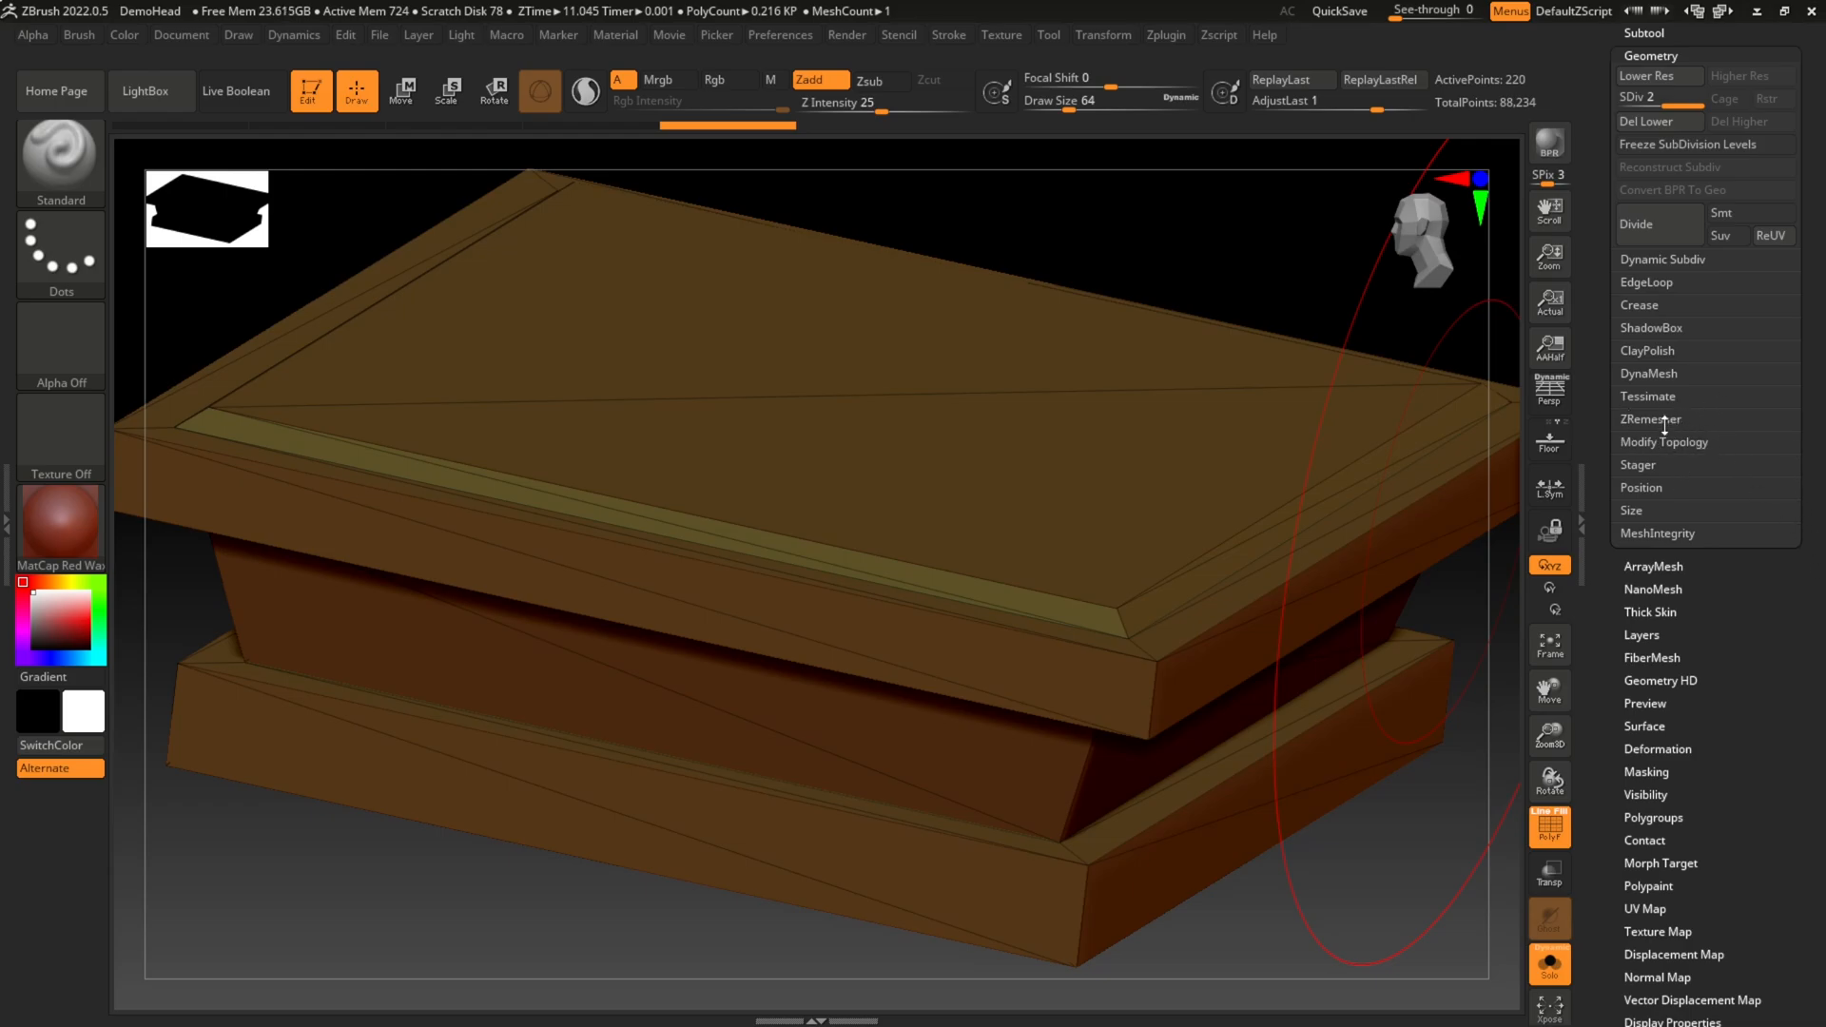
Step: DynaMesh the PILLAR_pCube4 capital at resolution 2048, declining to freeze its subdivision levels
{"action": "left_click", "coordinate": [1671, 374]}
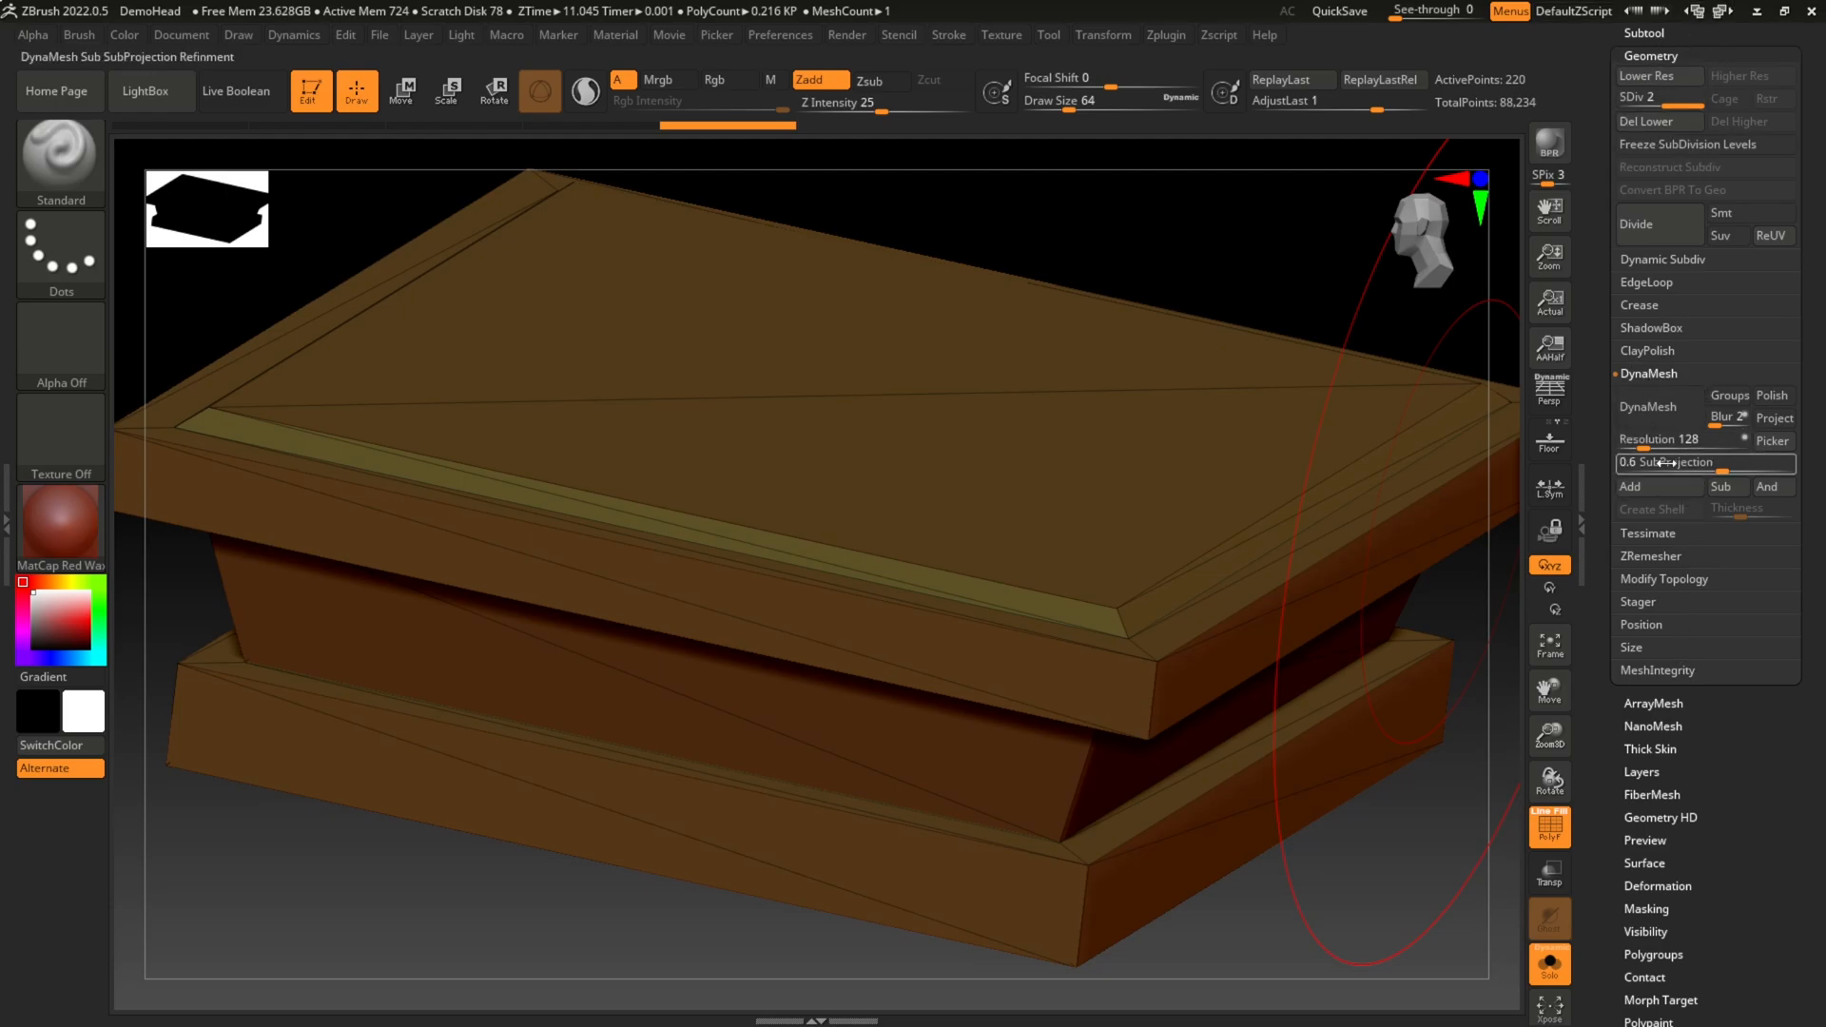
{"action": "left_click_drag", "start_coordinate": [1644, 447], "coordinate": [1708, 449]}
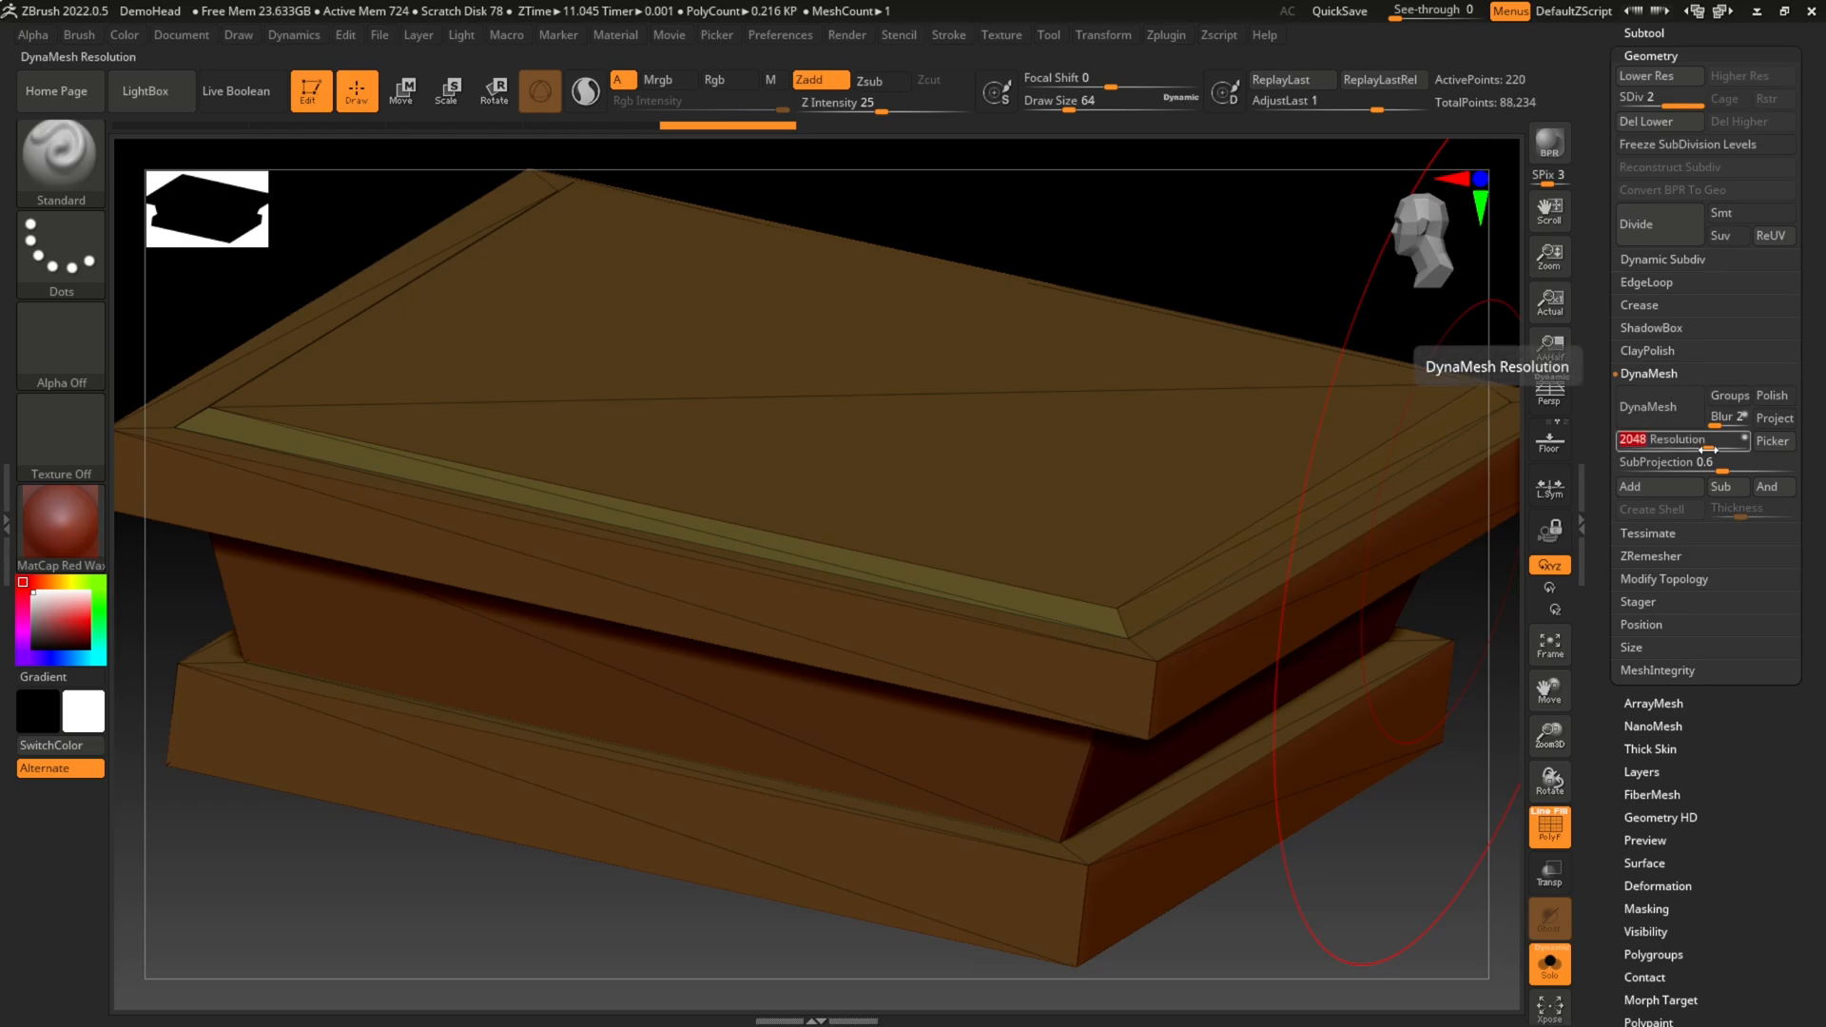
{"action": "left_click", "coordinate": [1669, 408]}
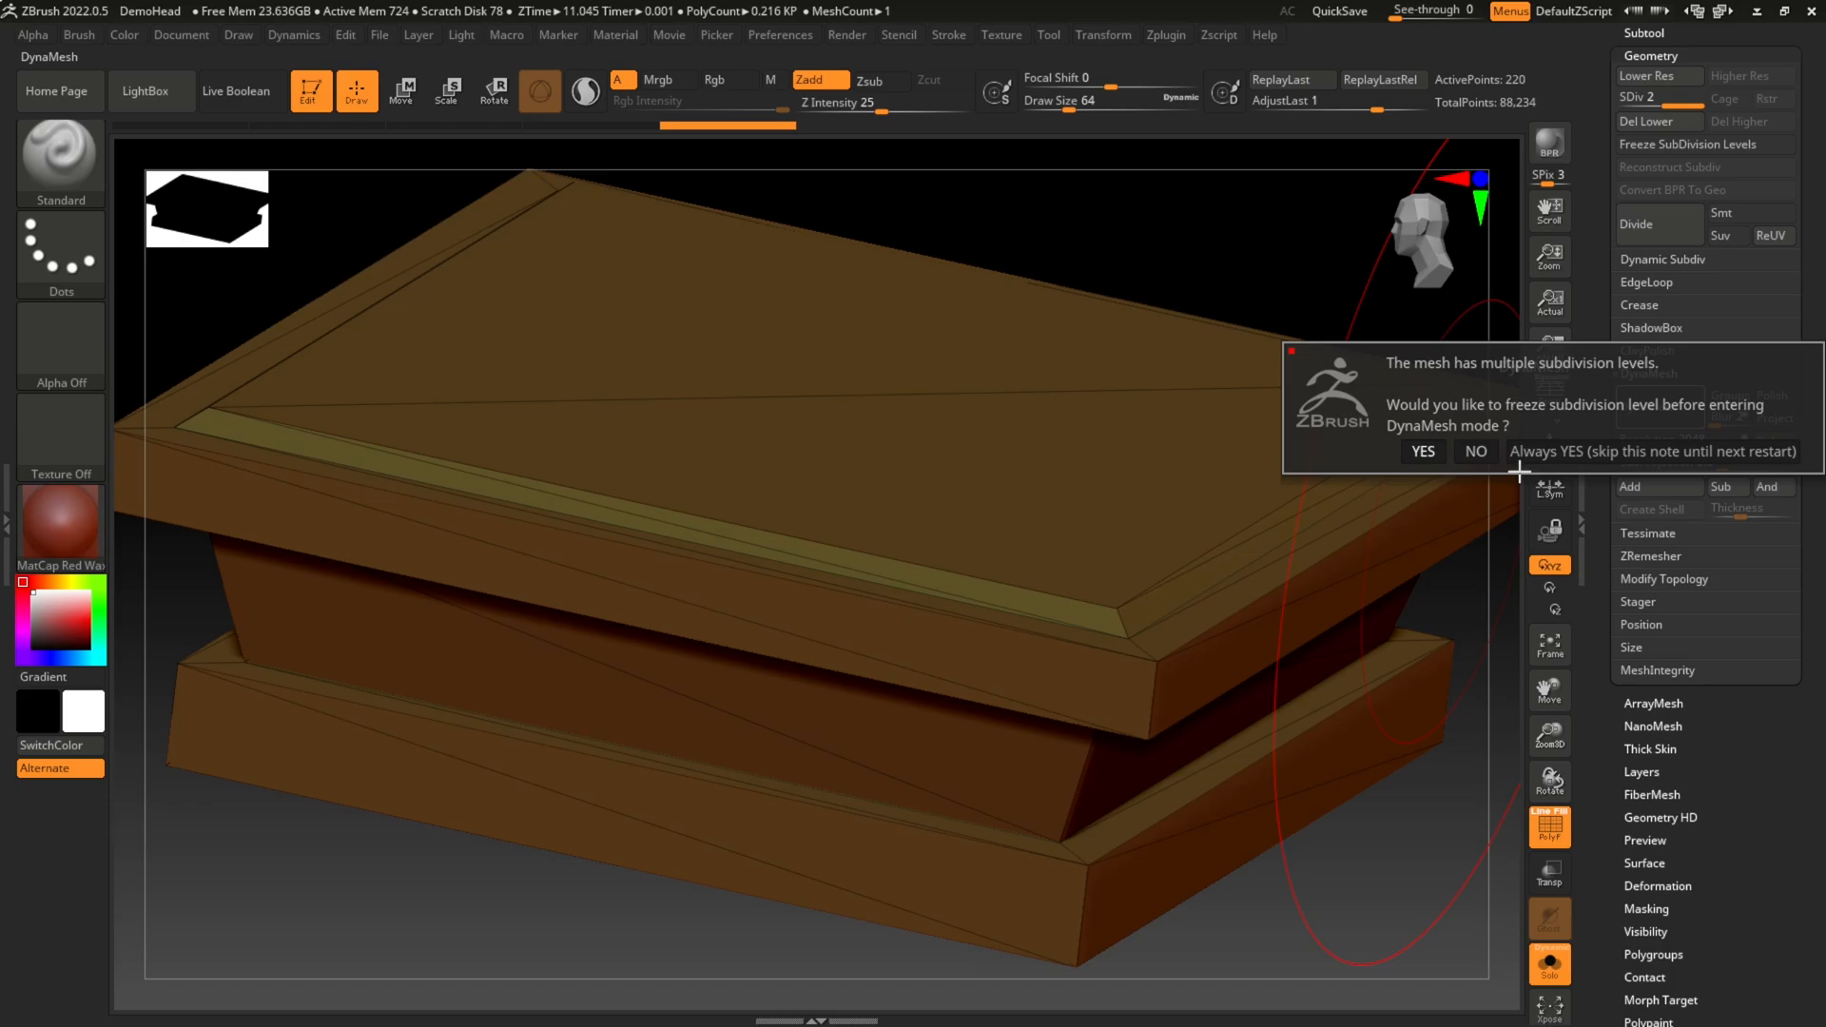
{"action": "left_click", "coordinate": [1477, 452]}
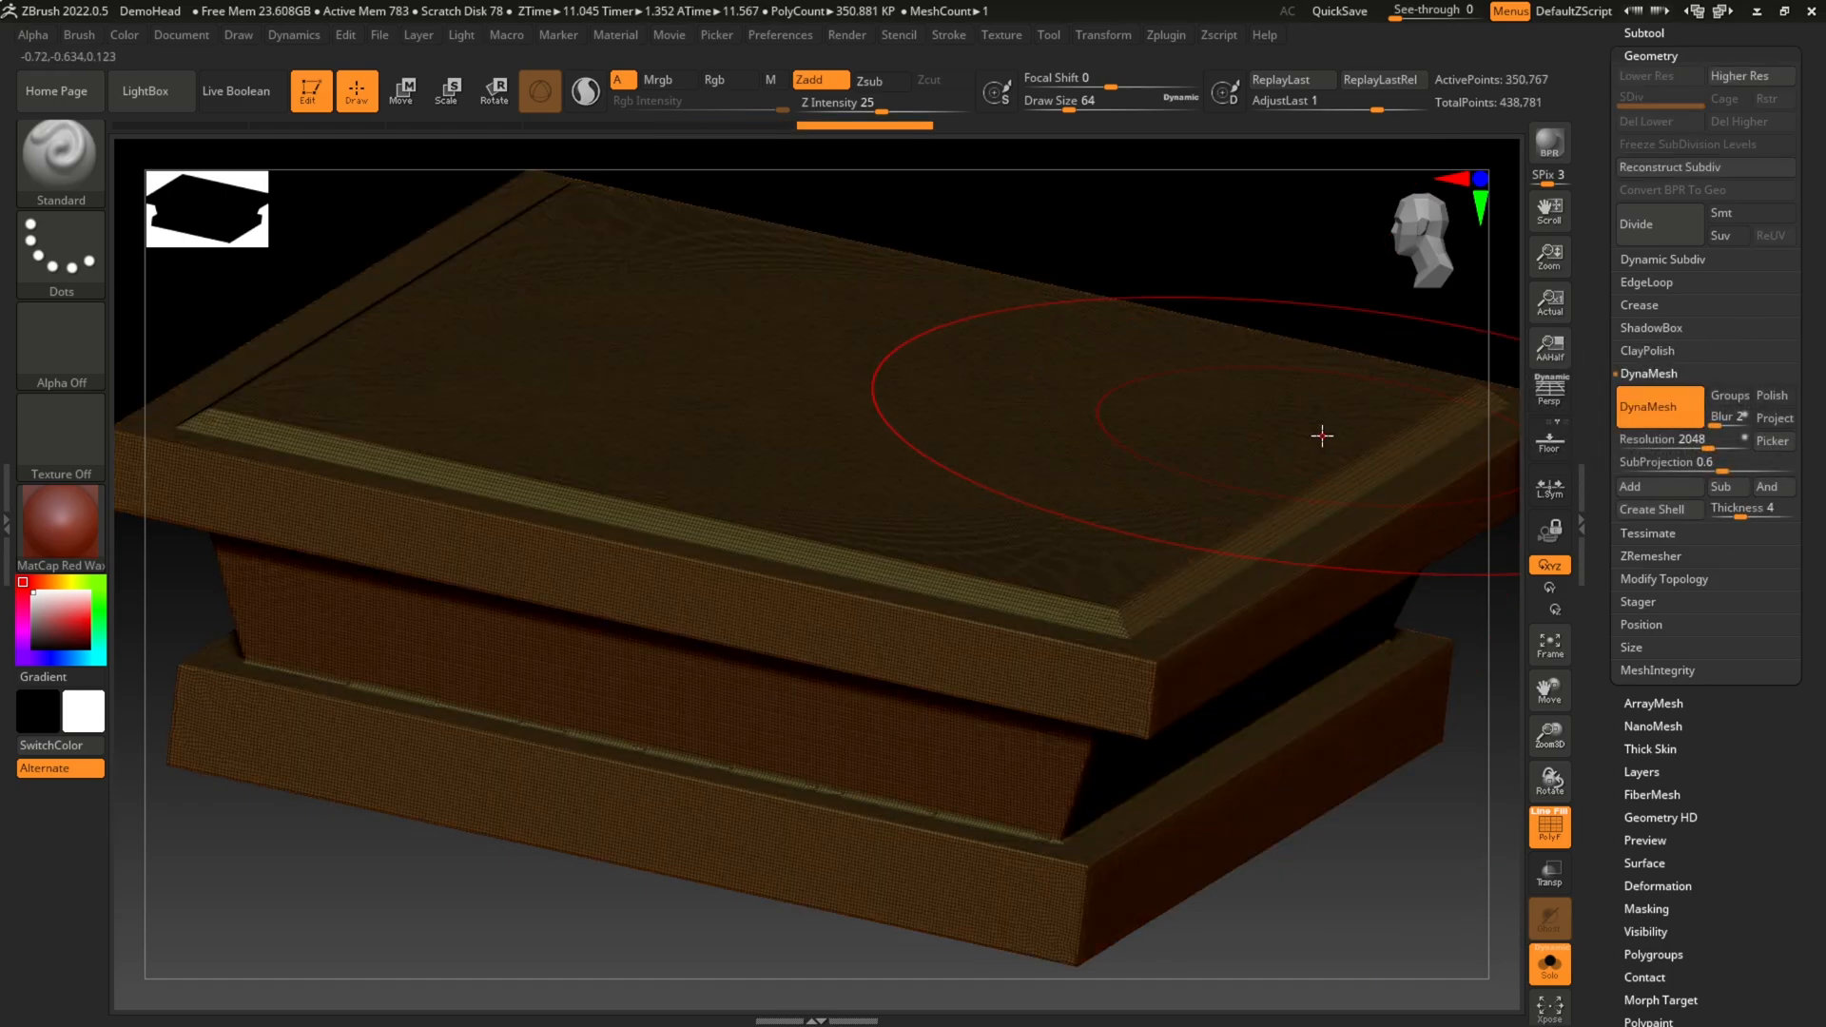
{"action": "left_click_drag", "start_coordinate": [1805, 295], "coordinate": [1802, 435]}
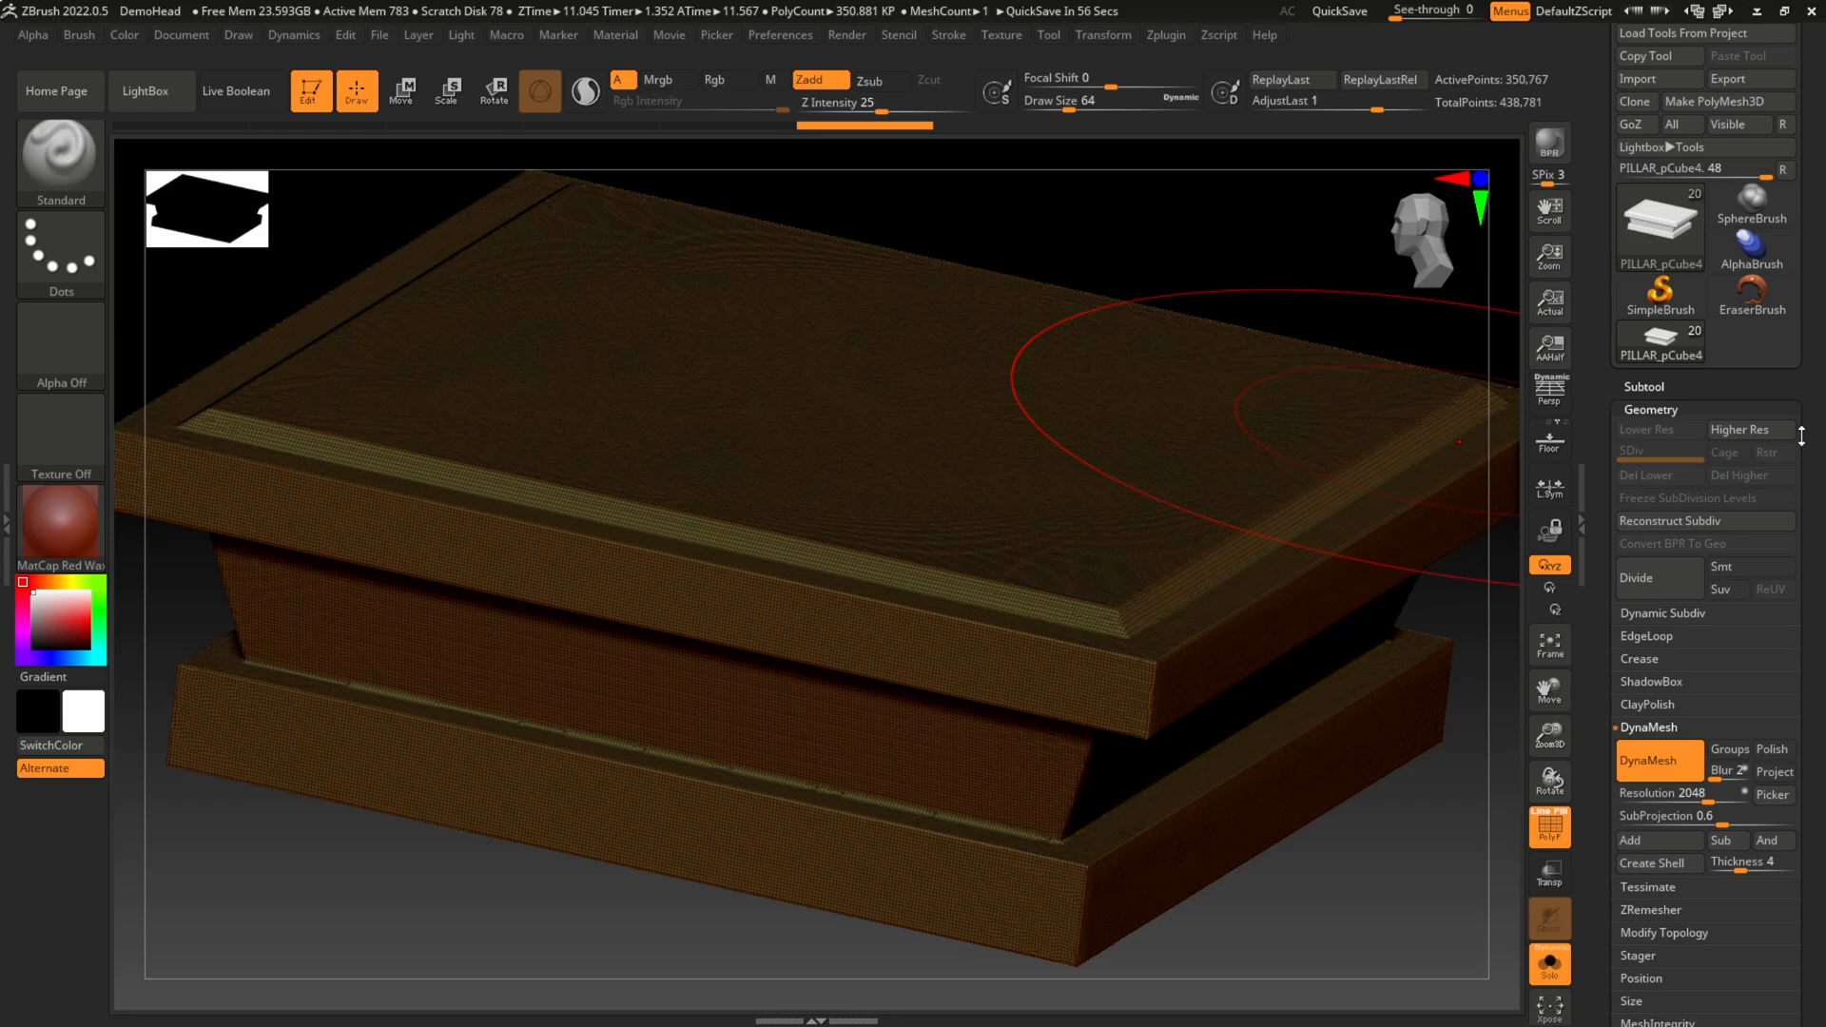
{"action": "left_click_drag", "start_coordinate": [1802, 435], "coordinate": [1818, 288]}
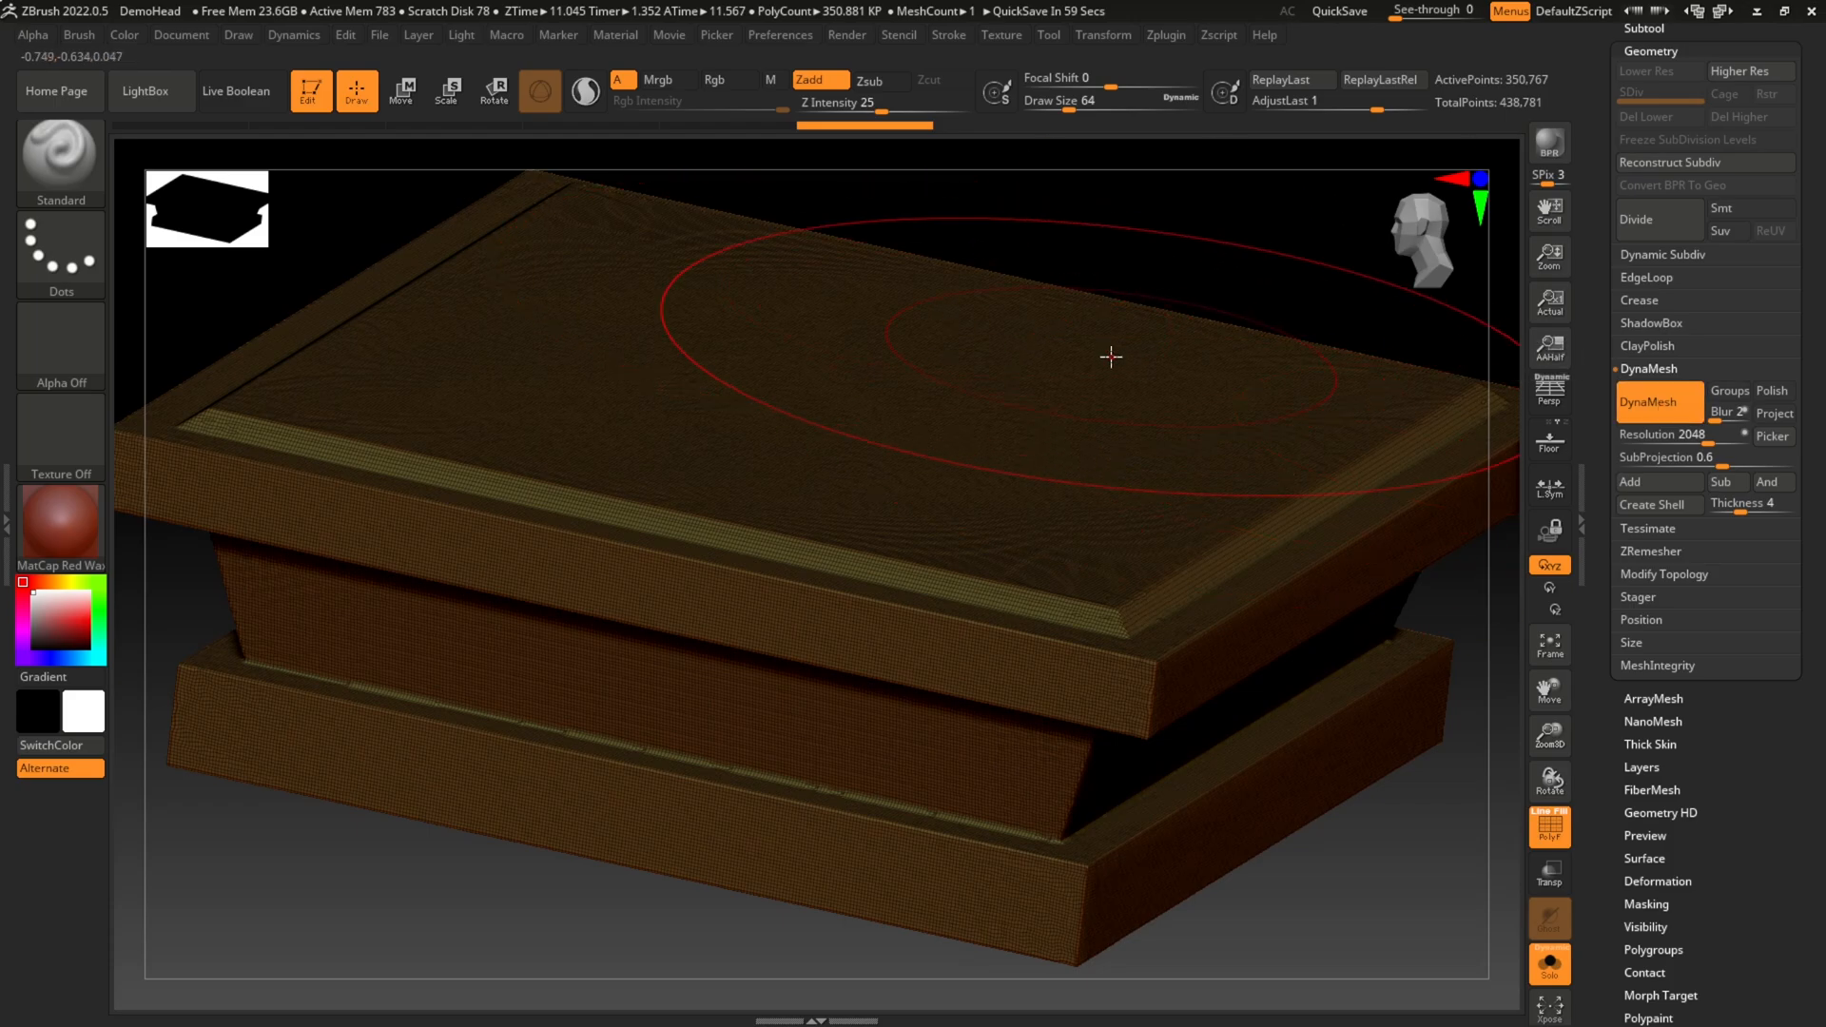
Step: Reduce the Standard brush's draw size to 10
{"action": "key", "text": "bracketleft"}
{"action": "key", "text": "bracketleft"}
{"action": "key", "text": "bracketleft"}
{"action": "key", "text": "bracketleft"}
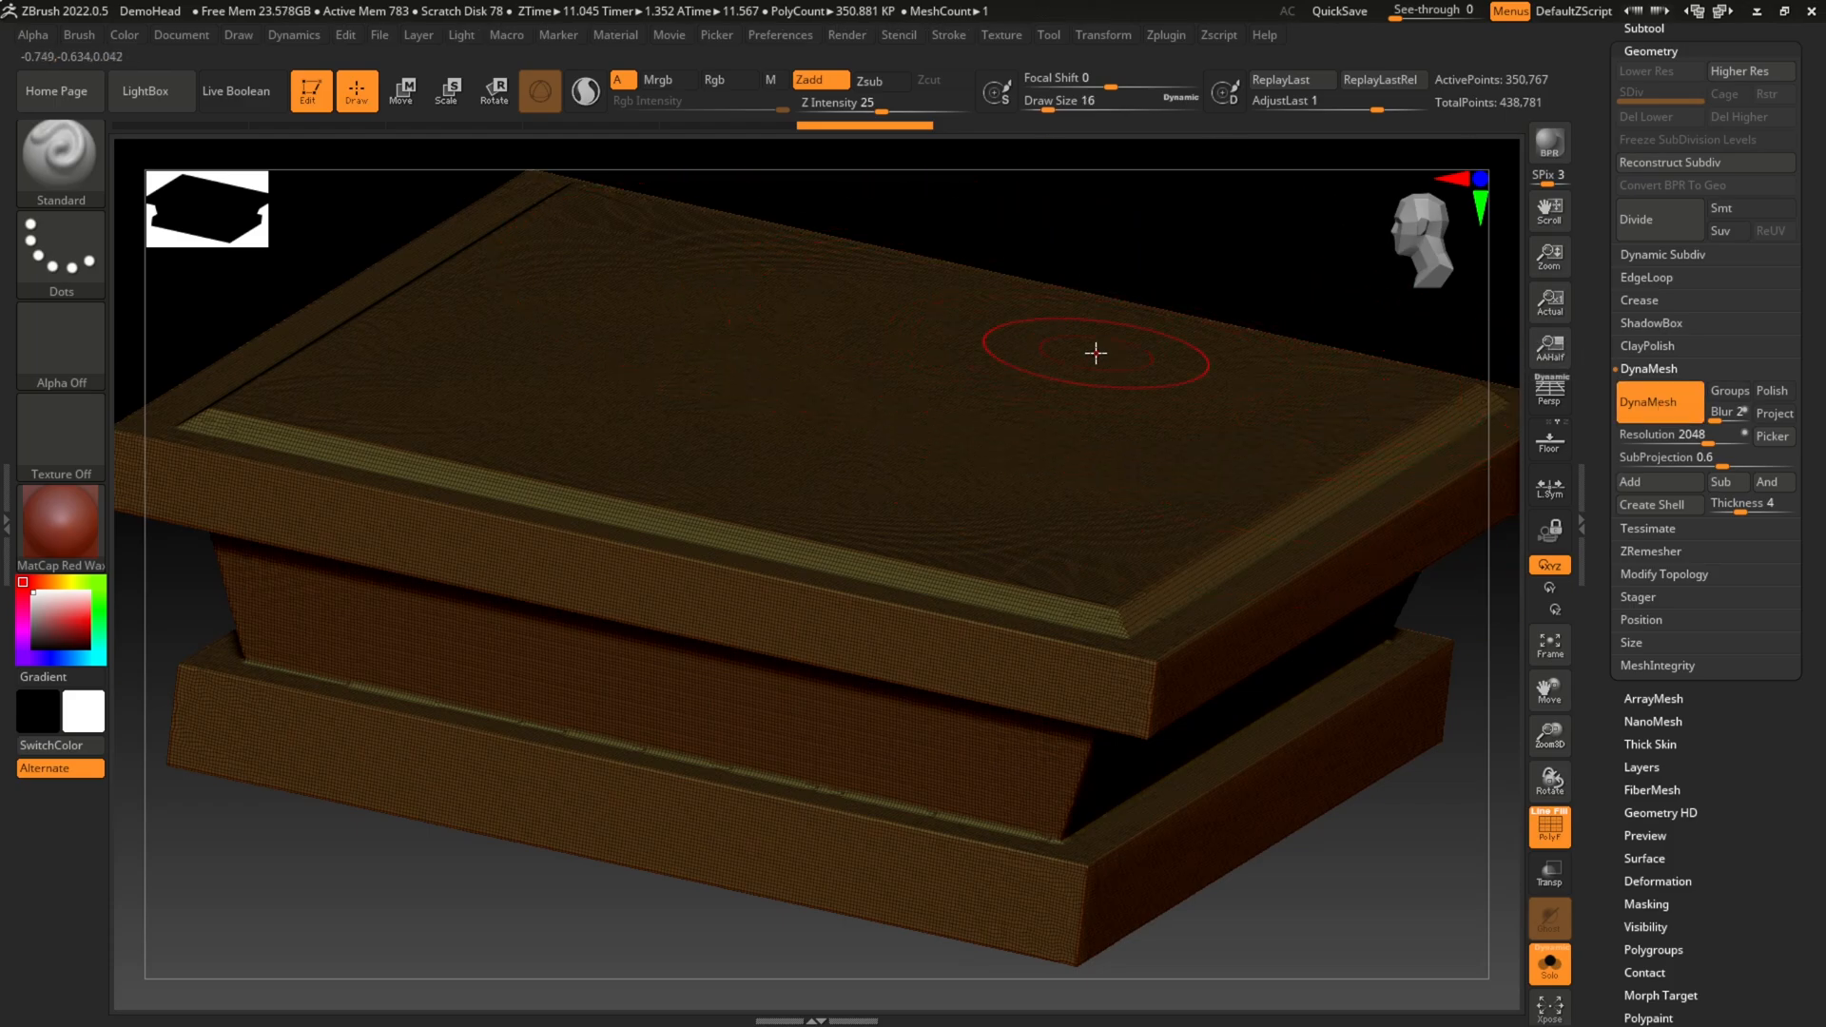
{"action": "key", "text": "bracketleft"}
{"action": "key", "text": "bracketleft"}
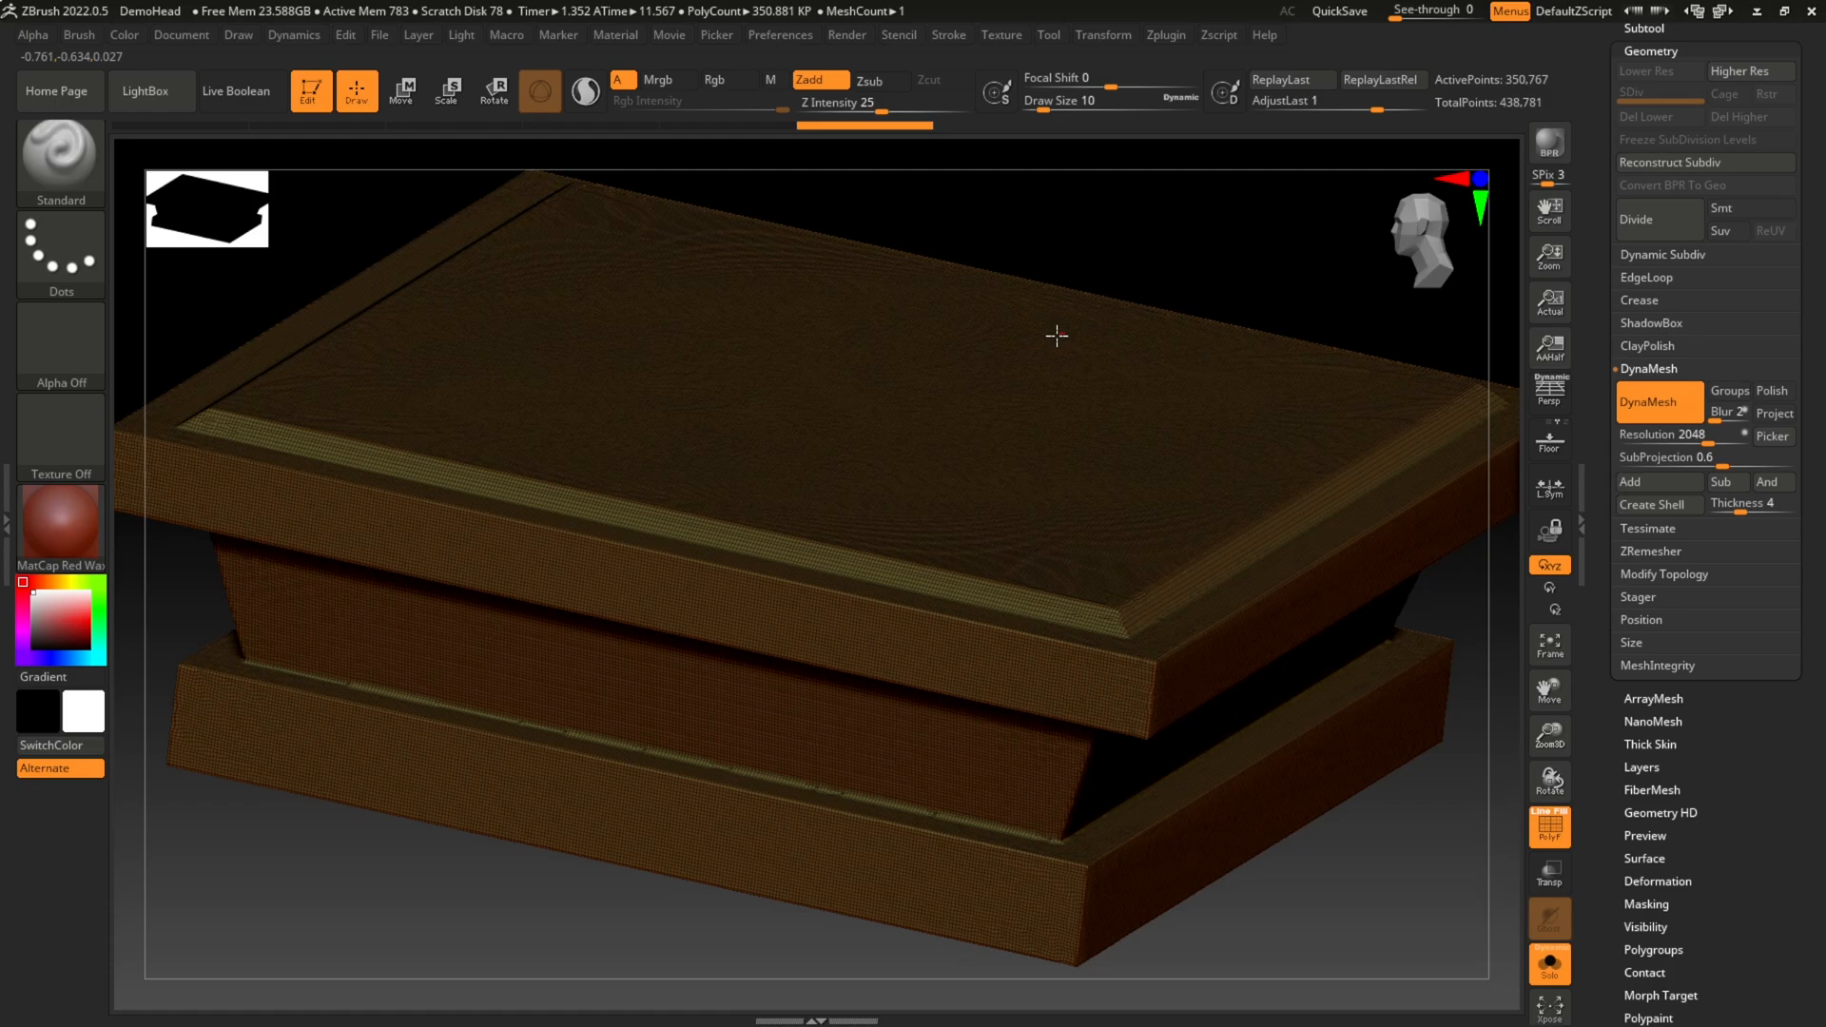
Step: Hide the polyframe while sculpting two test strokes on the capital's top face, and undo both strokes
{"action": "mouse_move", "coordinate": [1057, 335]}
{"action": "left_mouse_down"}
{"action": "mouse_move", "coordinate": [1113, 399]}
{"action": "mouse_move", "coordinate": [1125, 469]}
{"action": "mouse_move", "coordinate": [1101, 443]}
{"action": "left_mouse_up"}
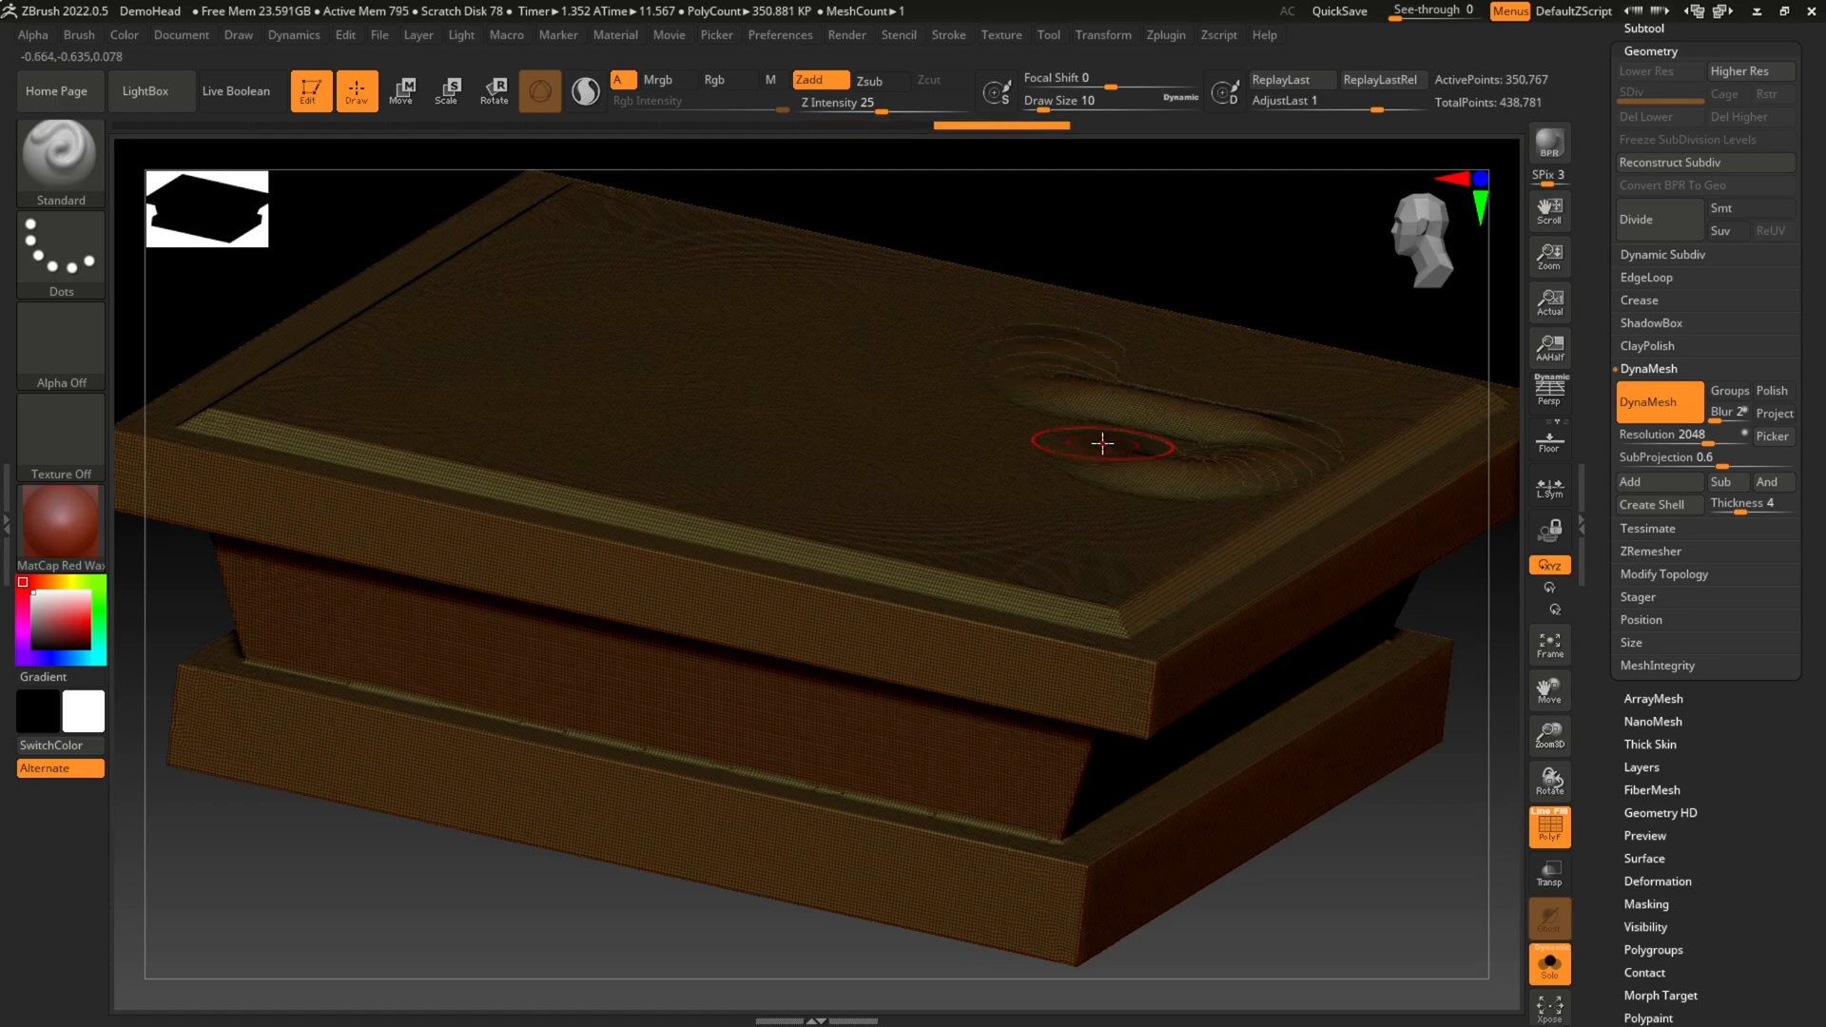
{"action": "key", "text": "shift+f"}
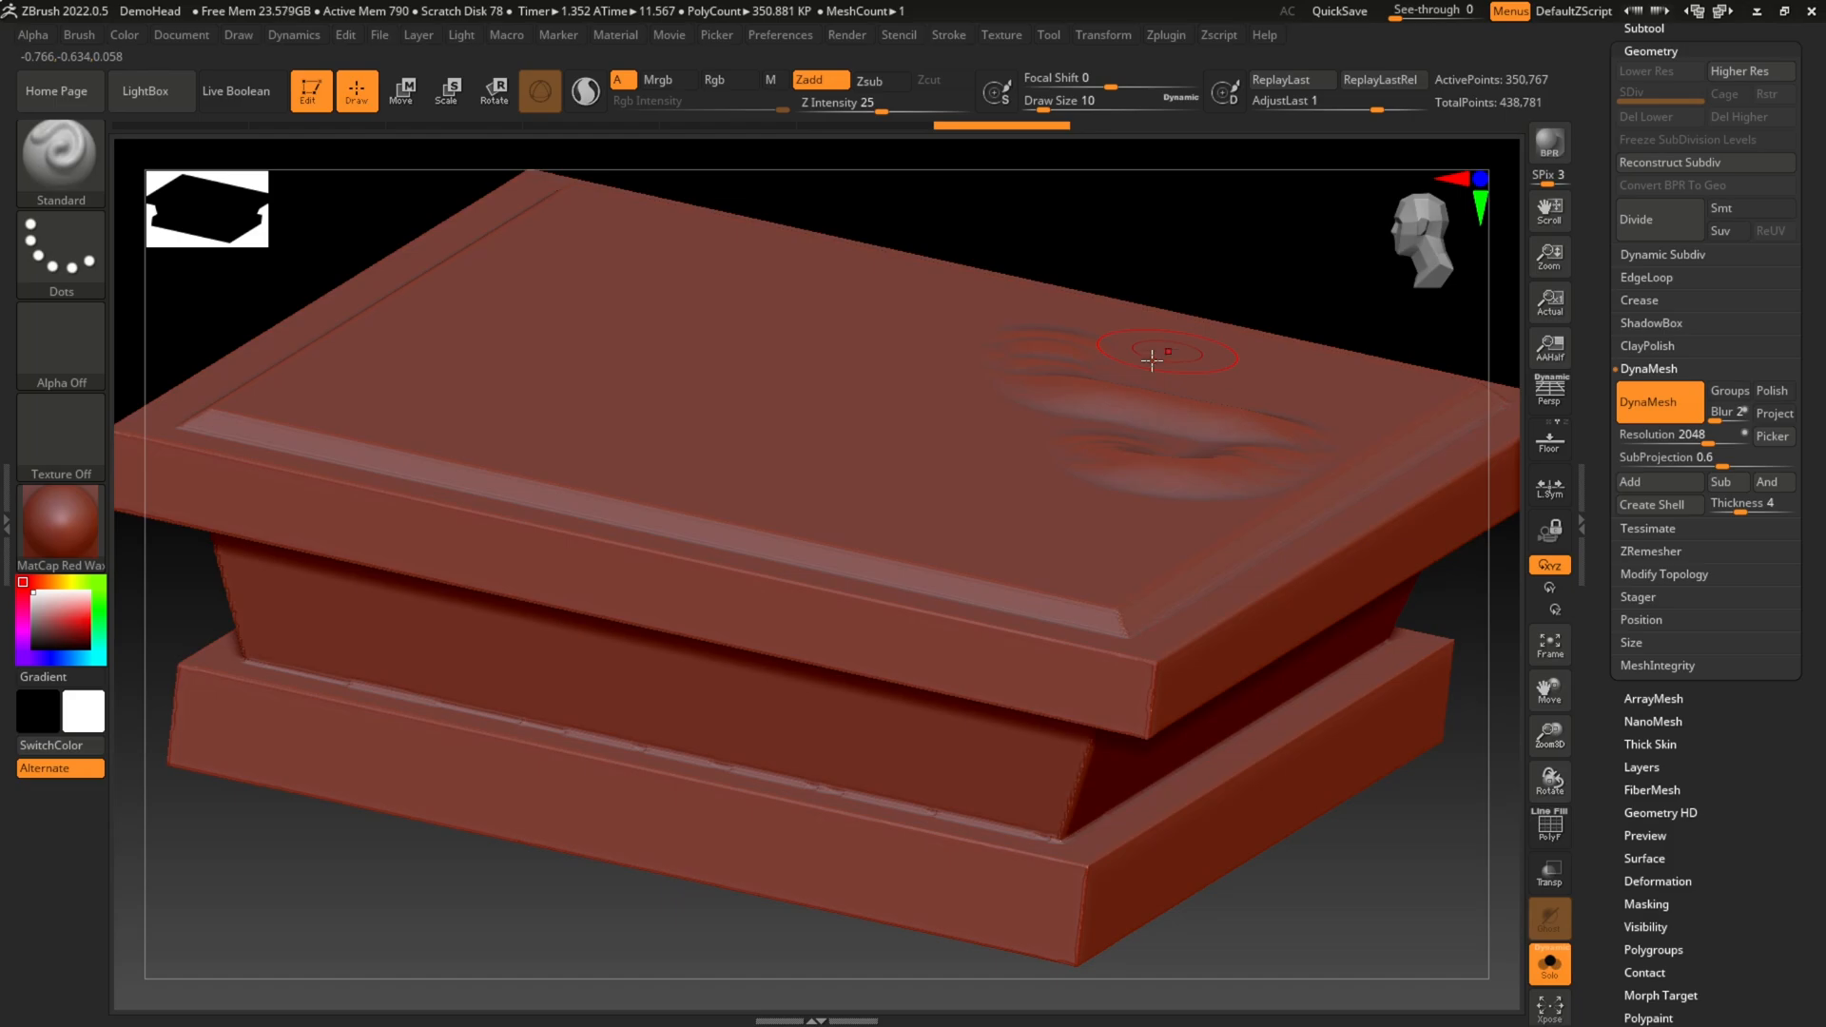
{"action": "left_click_drag", "start_coordinate": [787, 314], "coordinate": [623, 430]}
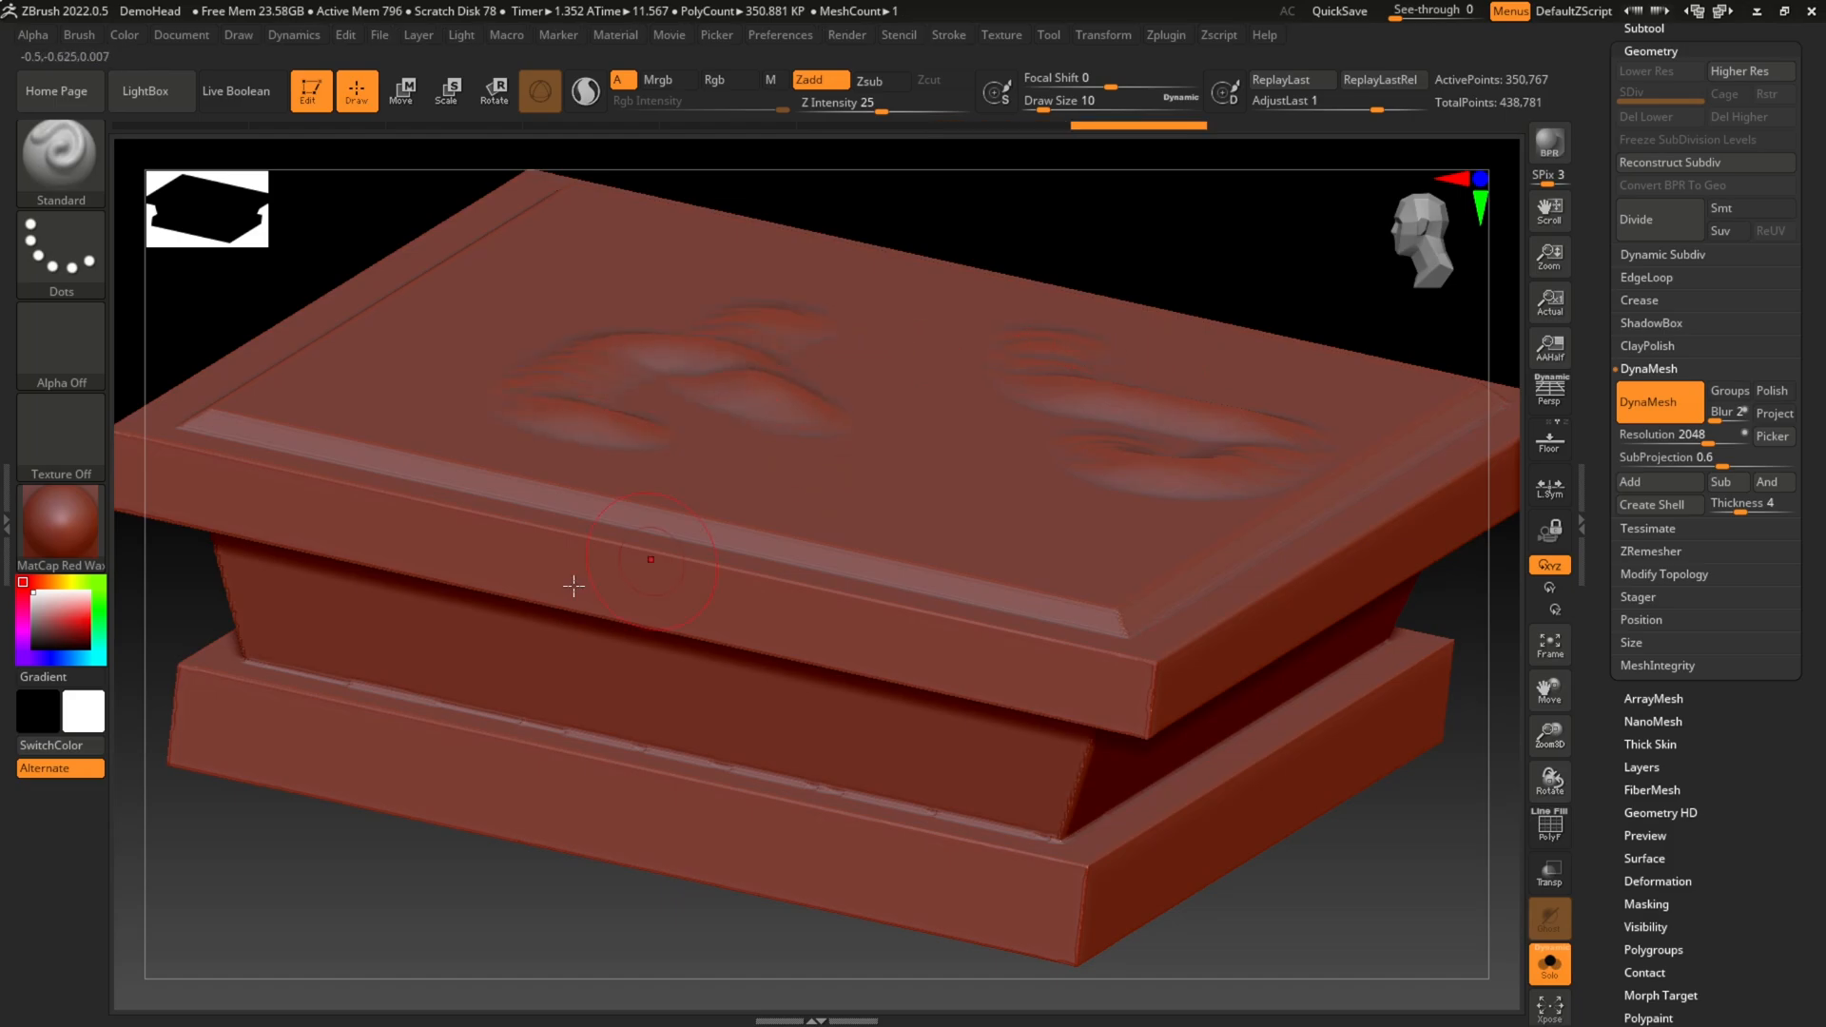
{"action": "key", "text": "ctrl"}
{"action": "key", "text": "ctrl+z"}
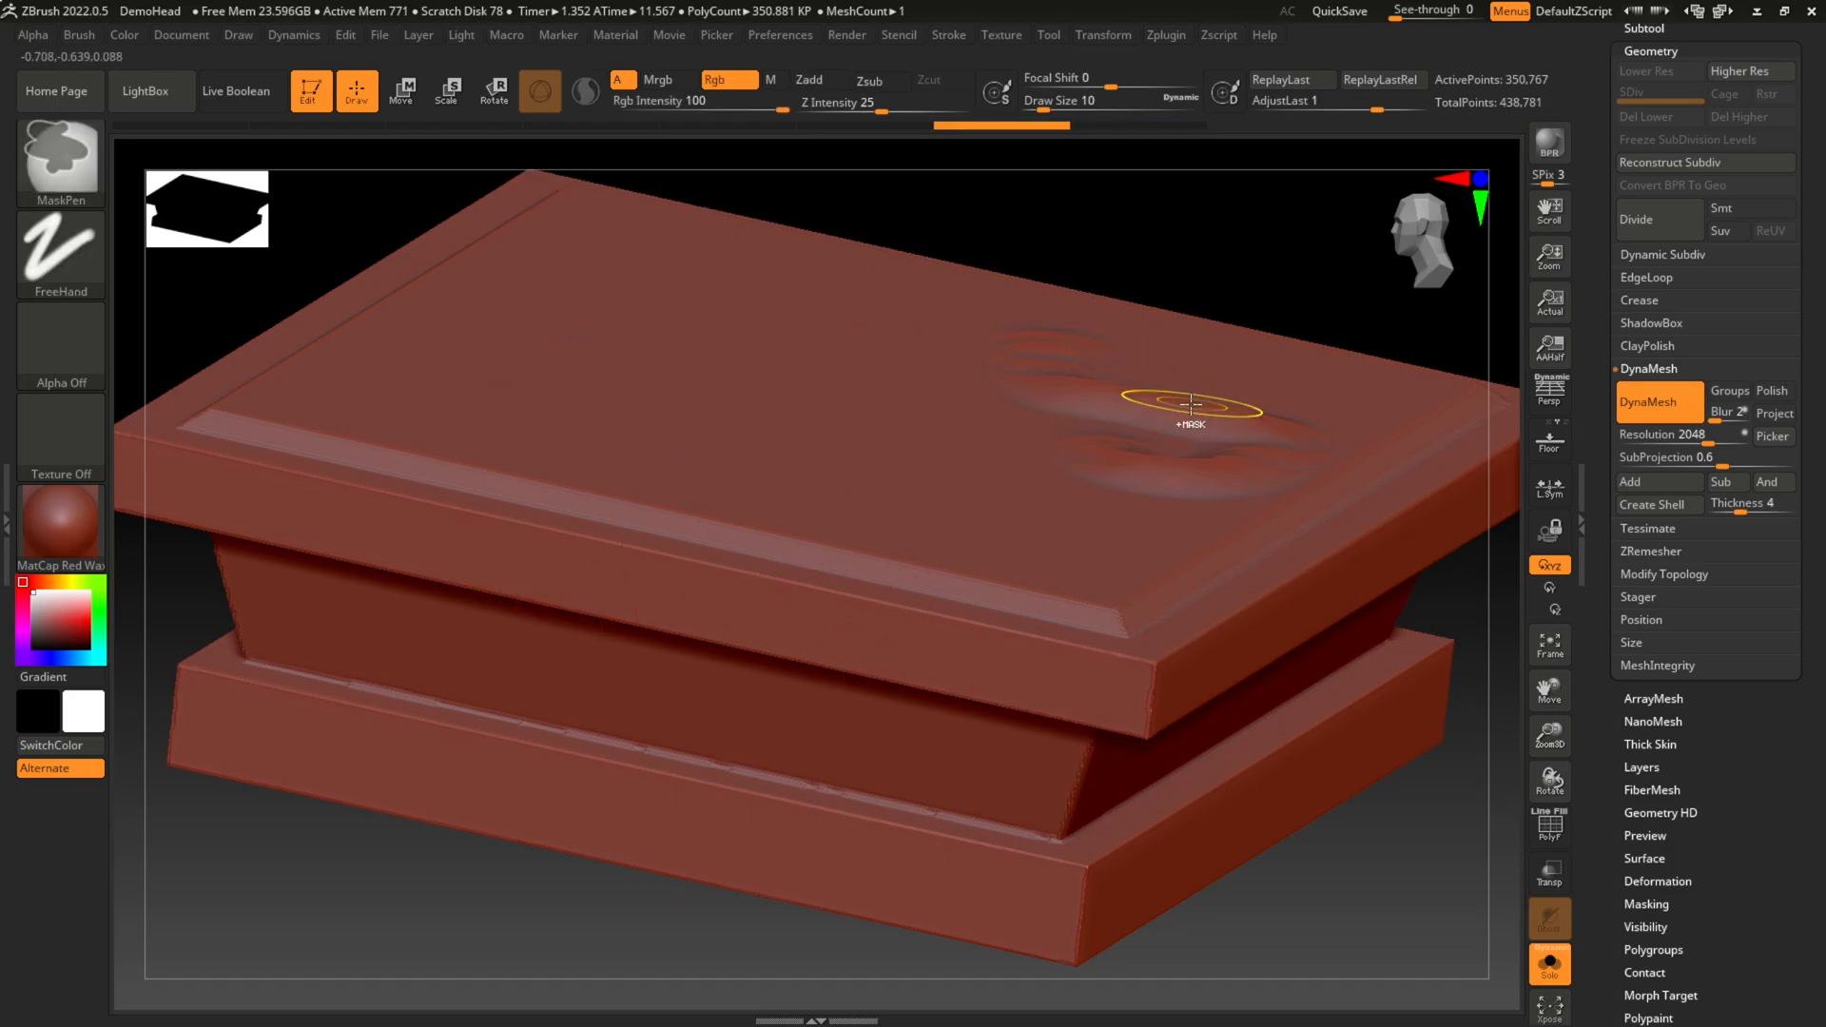
{"action": "key", "text": "ctrl+z"}
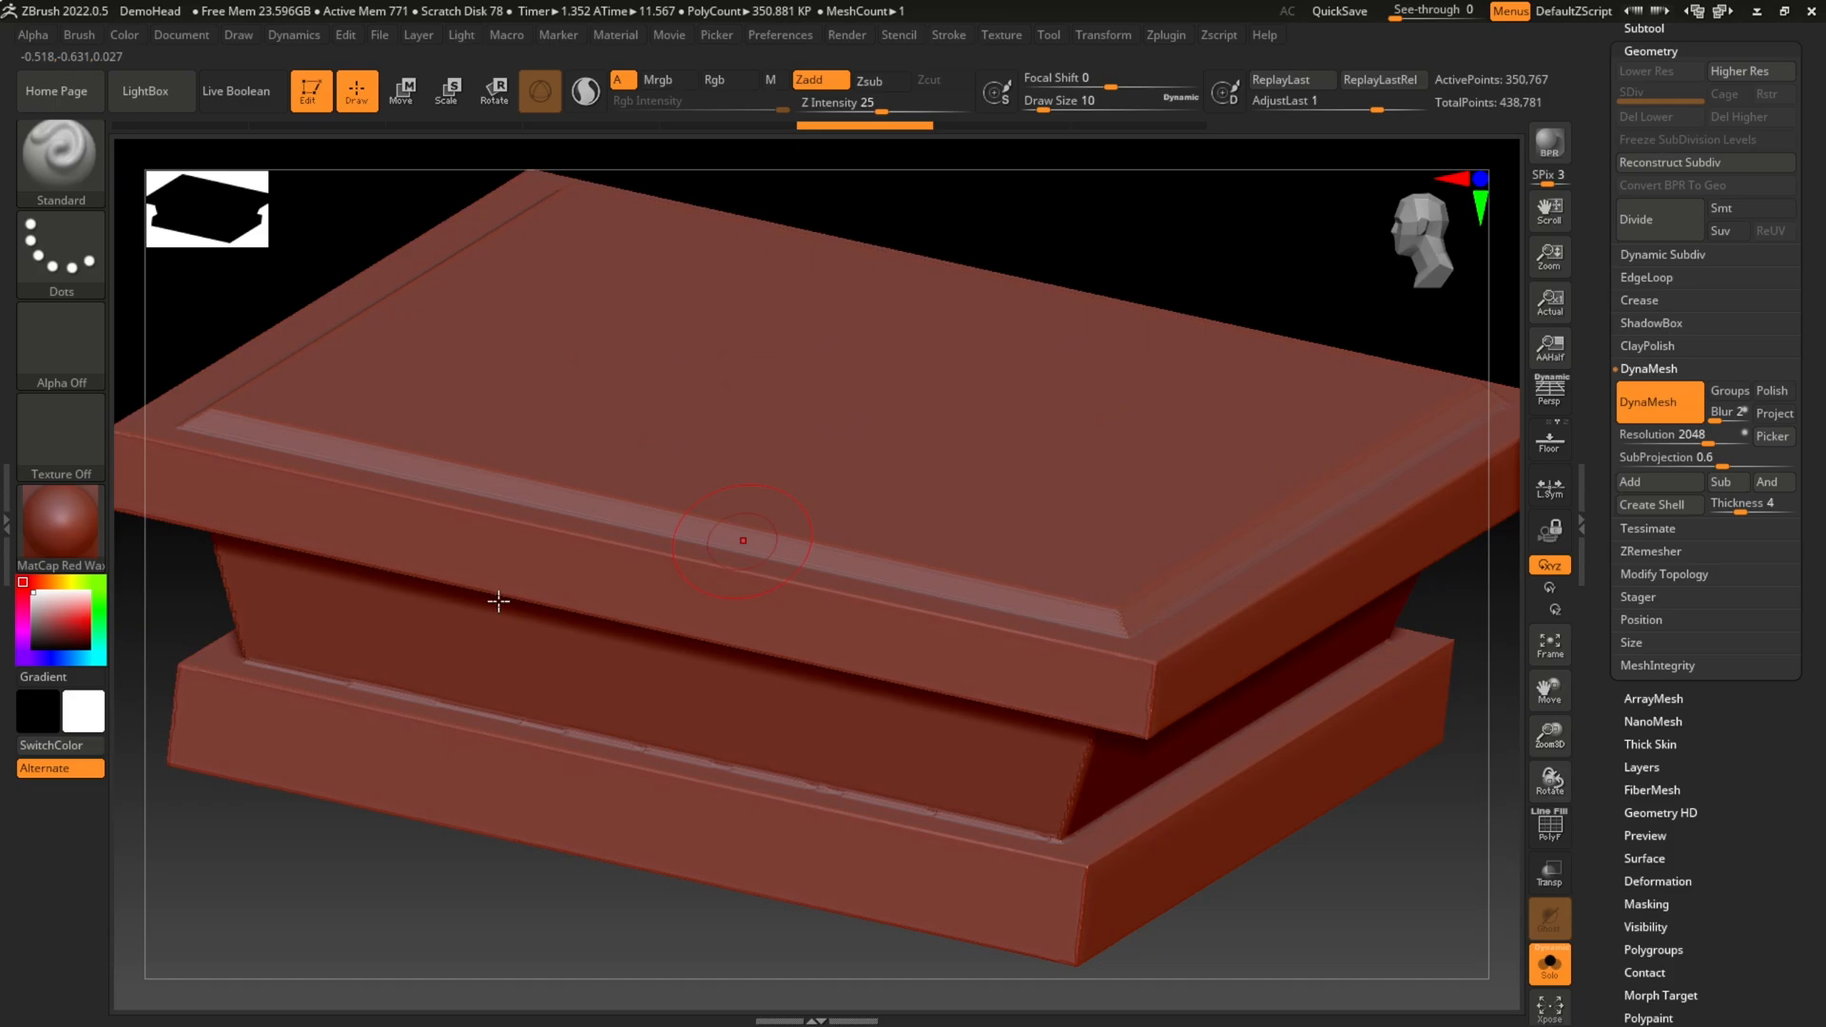
Step: Switch the material to BasicMaterial2 and try a Standard brush stroke on the top face, undoing it again
{"action": "left_click", "coordinate": [58, 538]}
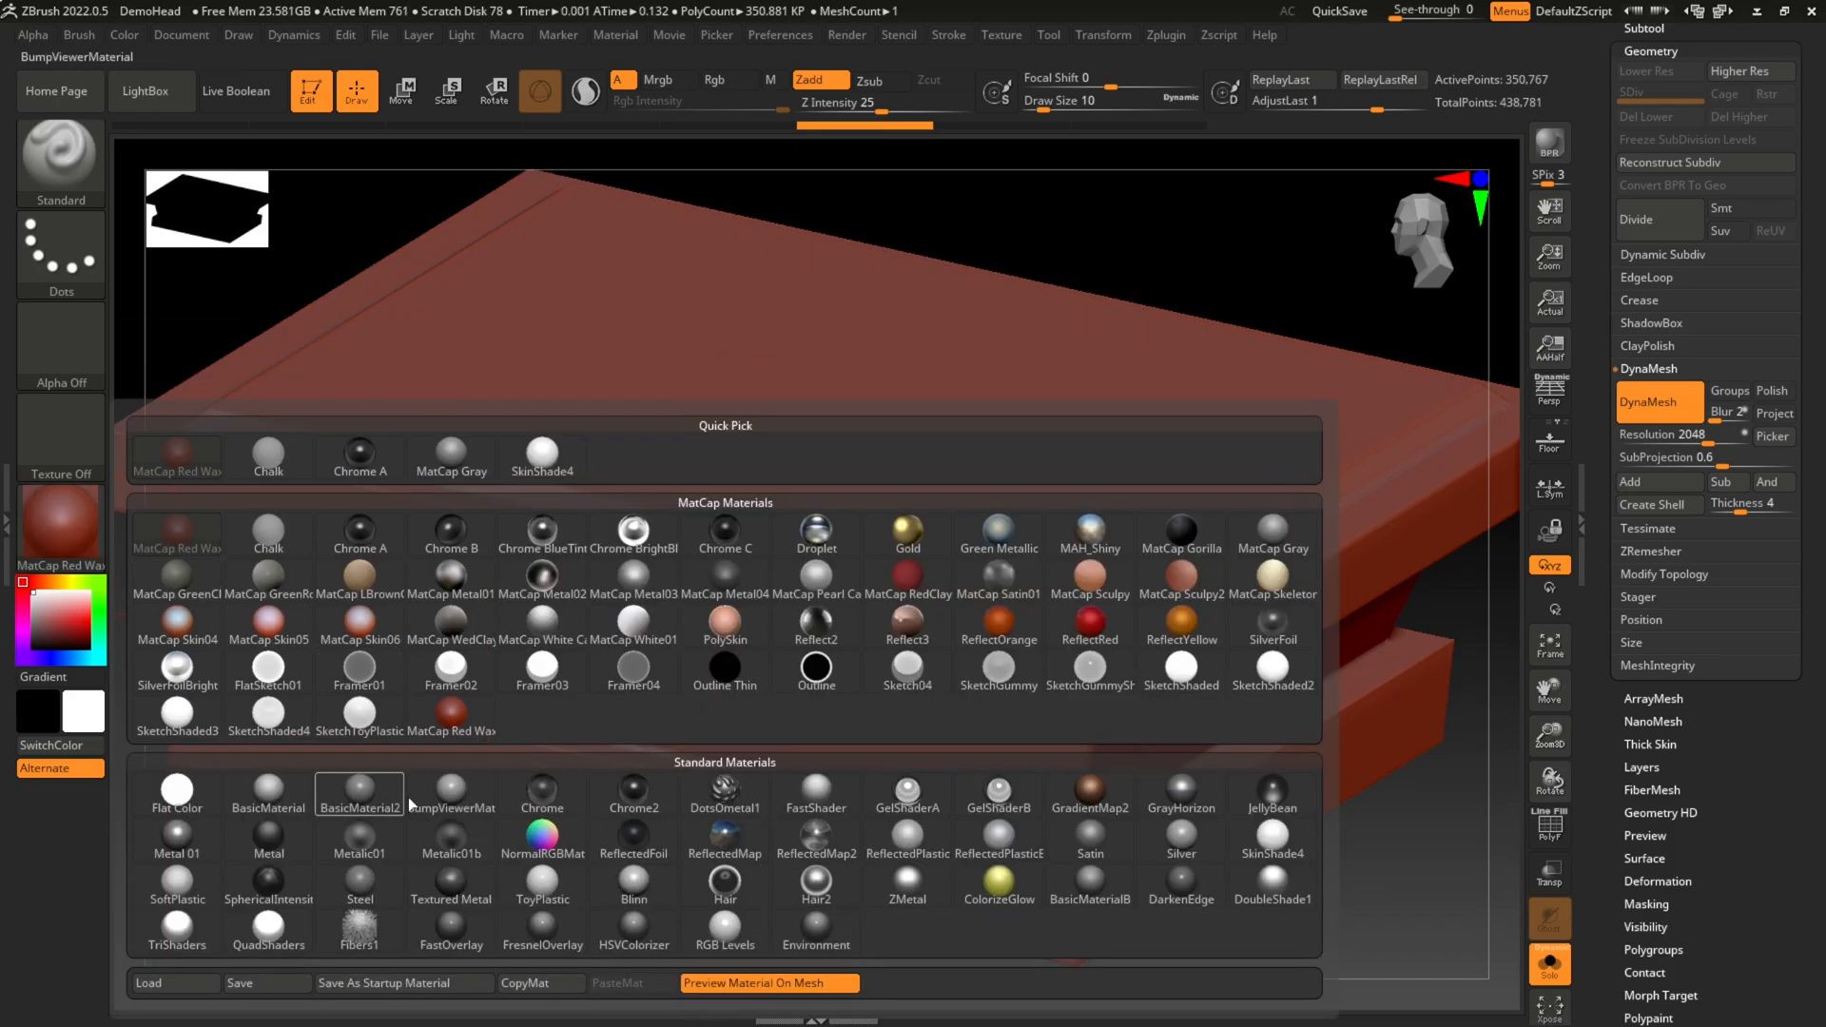
{"action": "left_click", "coordinate": [361, 795]}
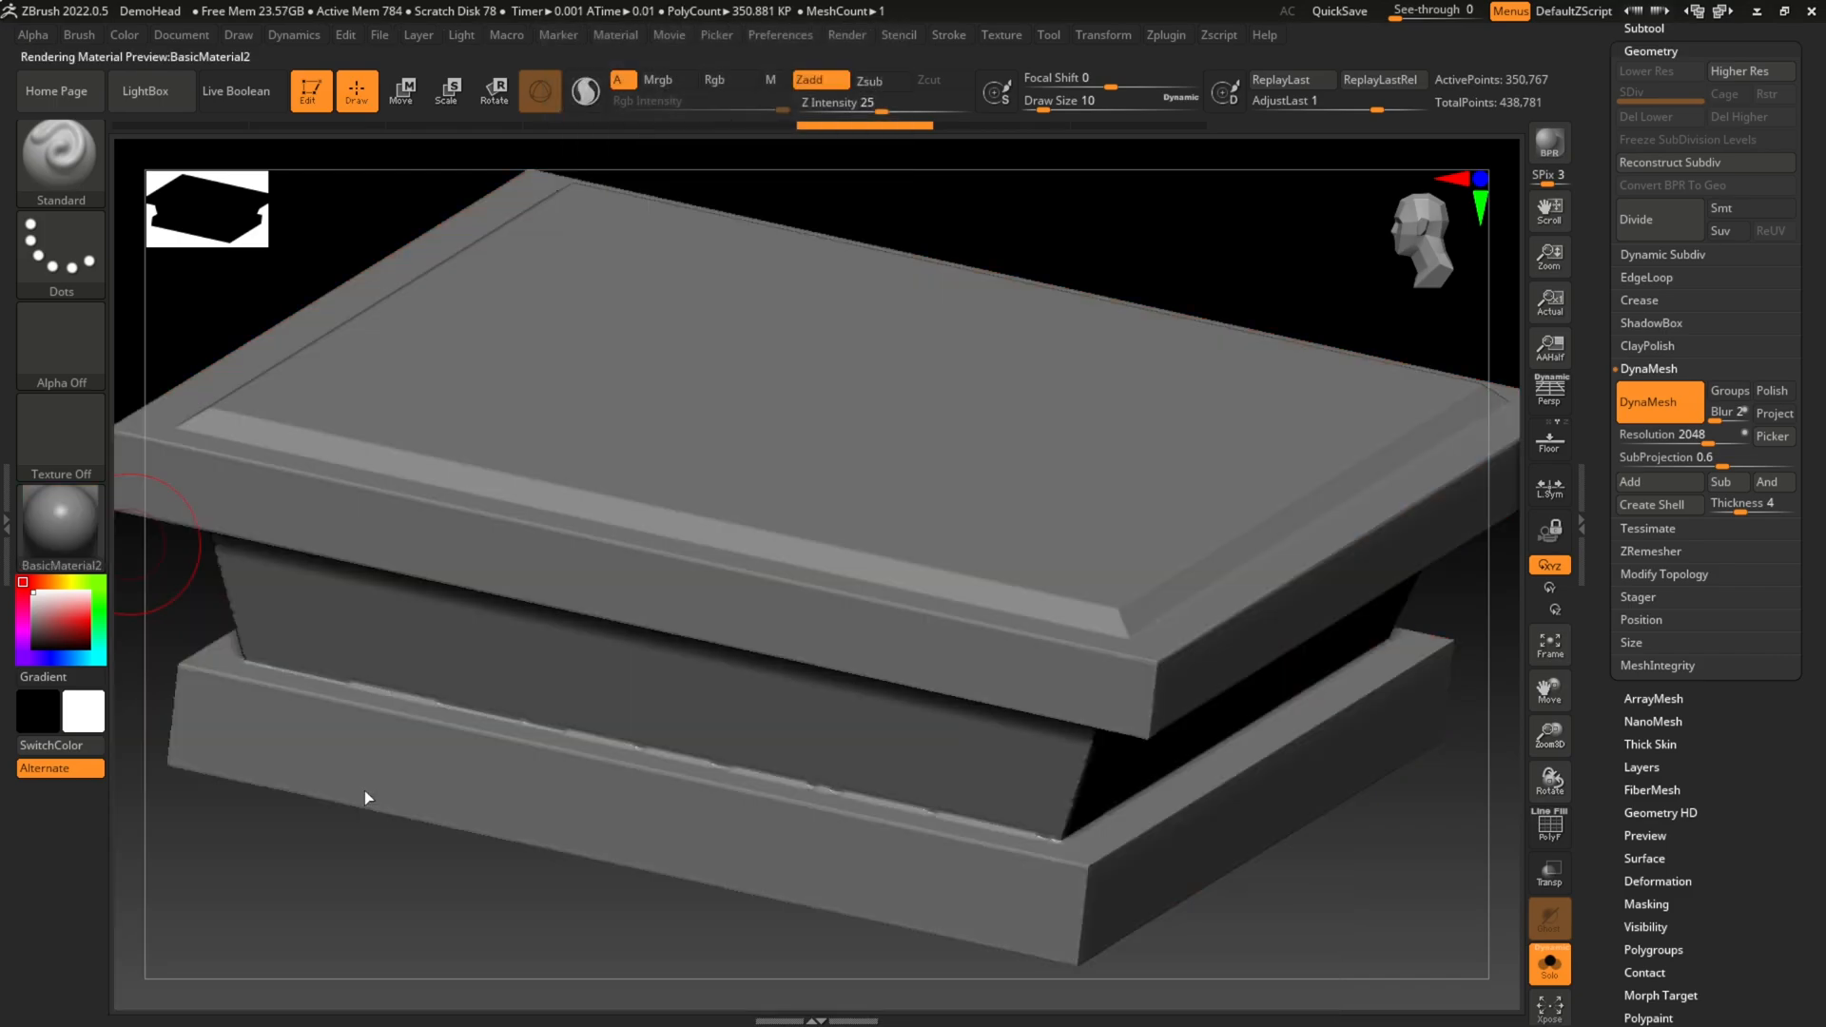
{"action": "mouse_move", "coordinate": [644, 298]}
{"action": "left_mouse_down"}
{"action": "mouse_move", "coordinate": [790, 357]}
{"action": "mouse_move", "coordinate": [1037, 402]}
{"action": "left_mouse_up"}
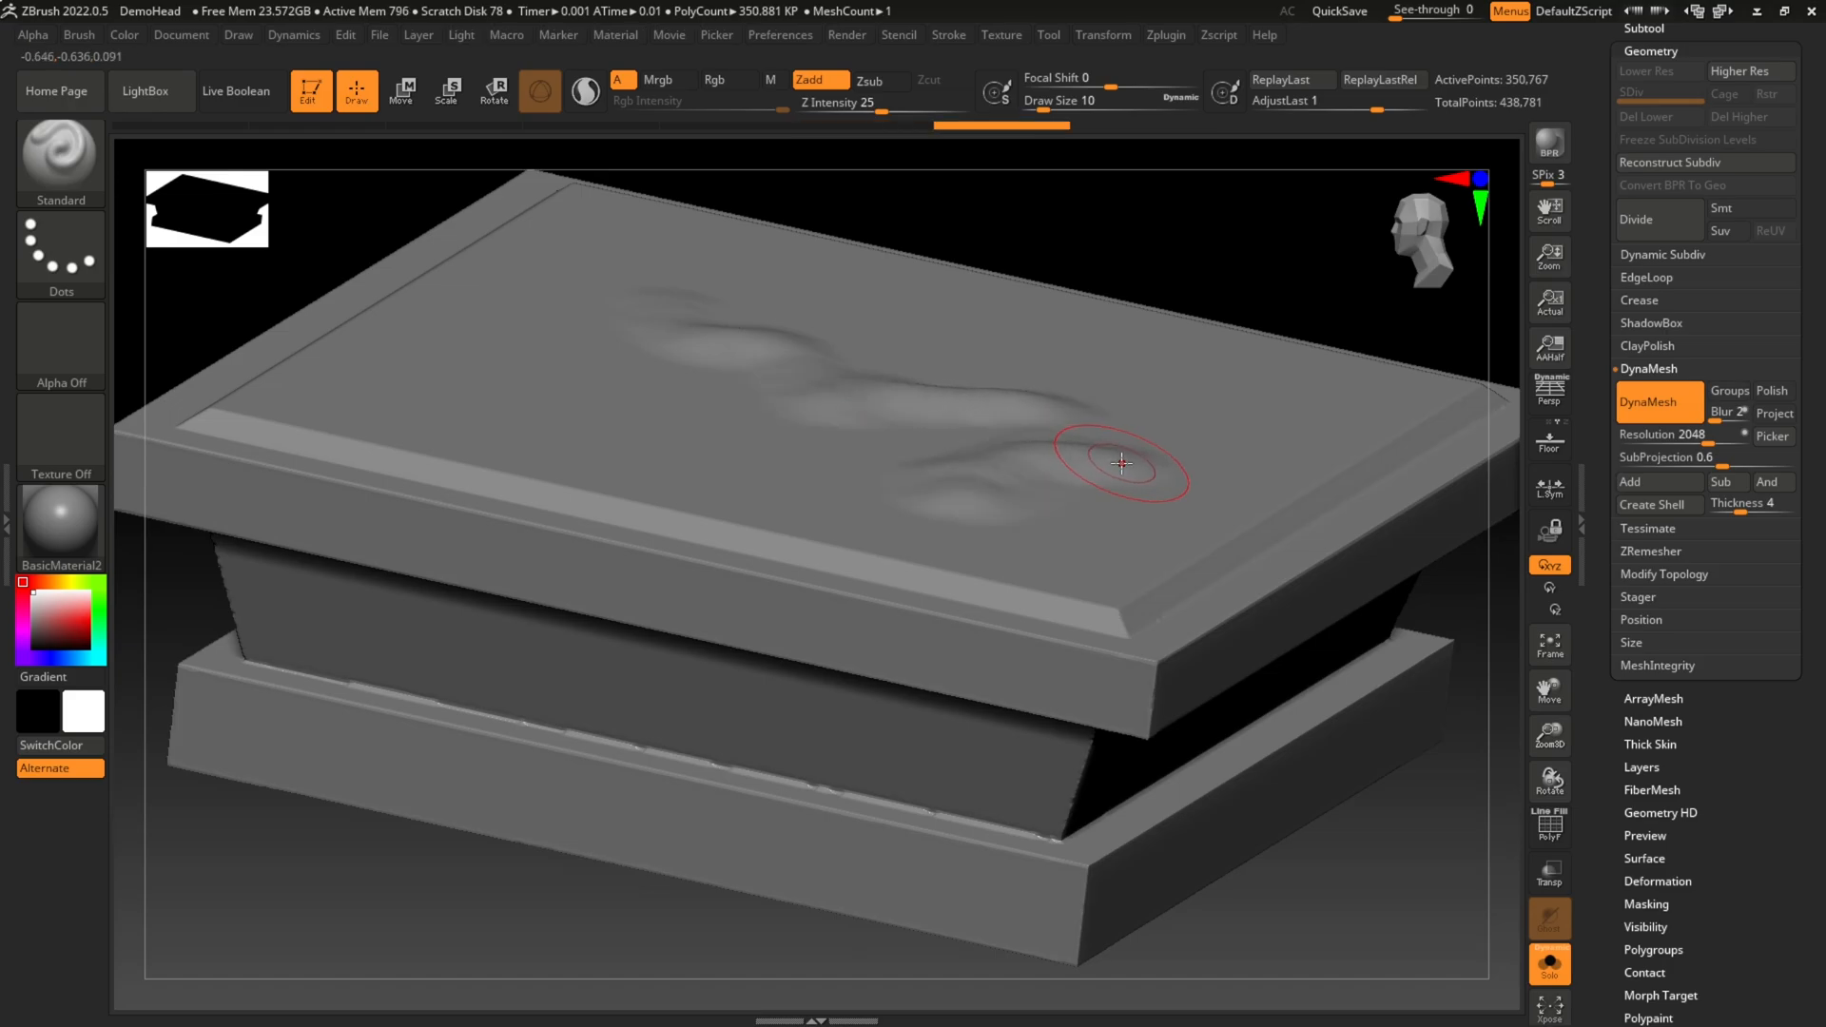
{"action": "key", "text": "ctrl+z"}
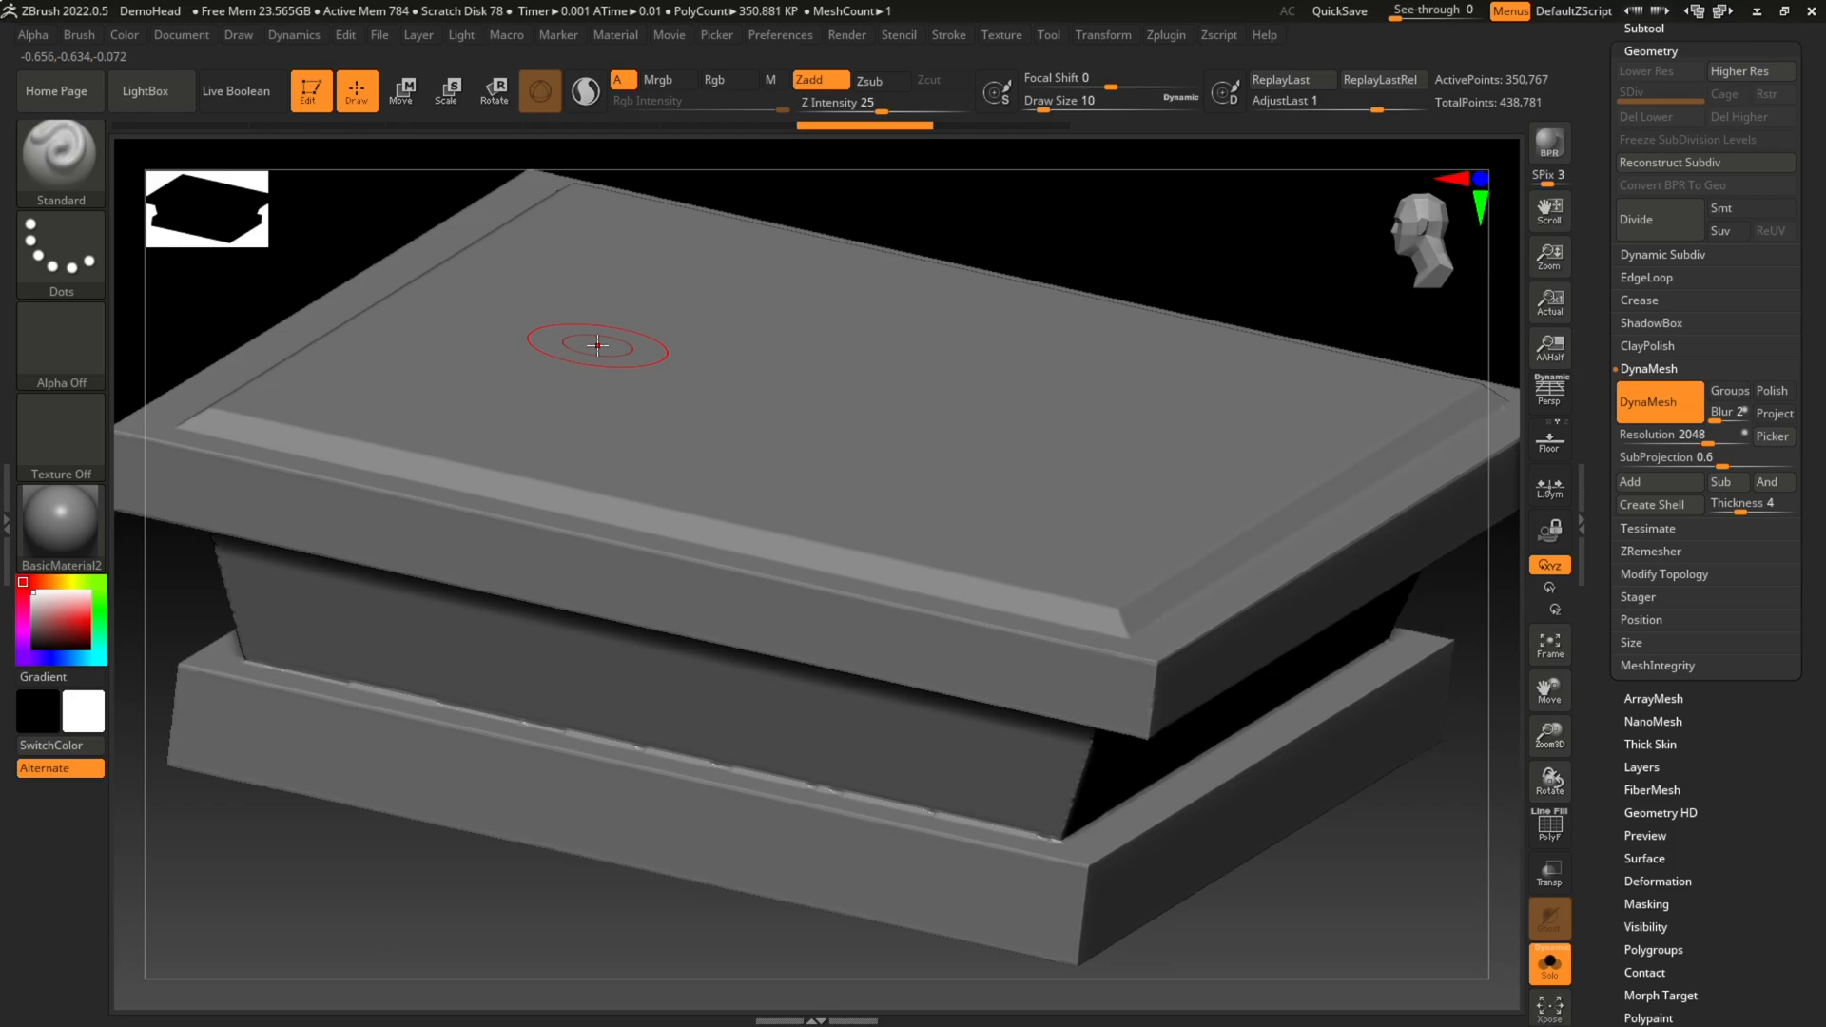
Step: Set the Standard brush to use the DragRect stroke with Alpha 25
{"action": "left_click", "coordinate": [60, 153]}
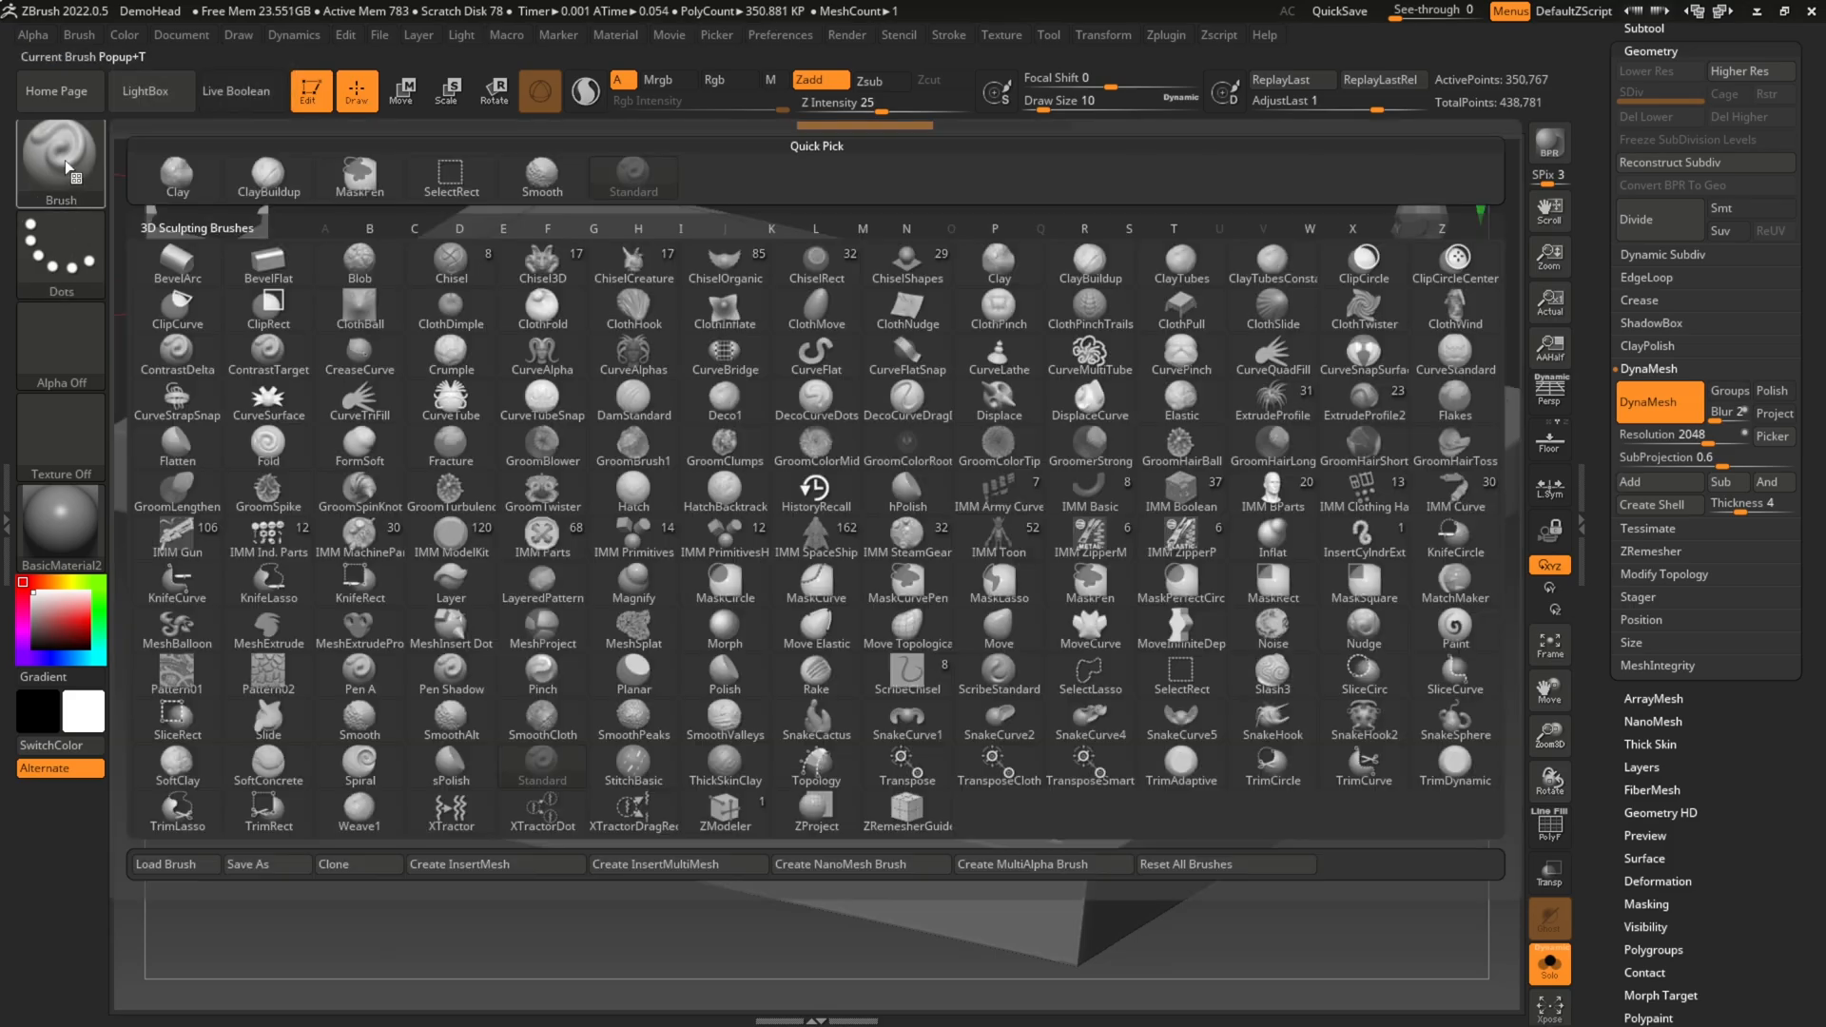
{"action": "left_click", "coordinate": [957, 570]}
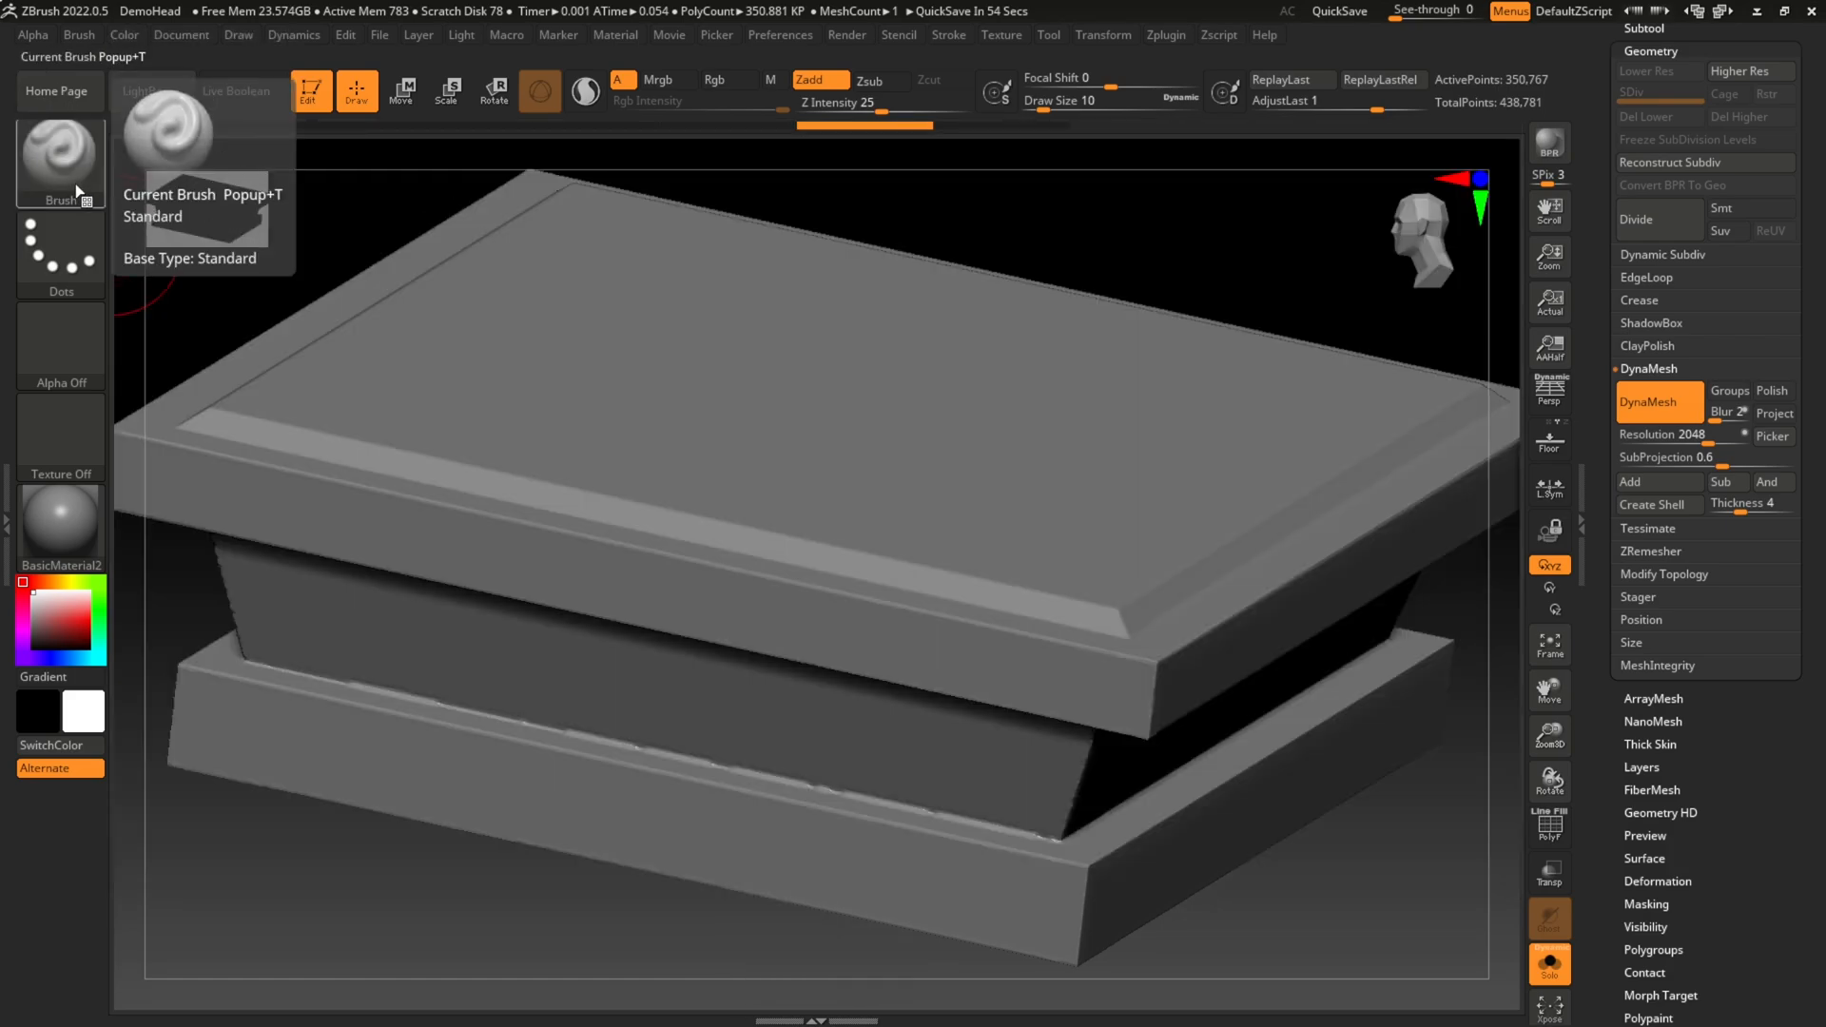
{"action": "left_click", "coordinate": [63, 253]}
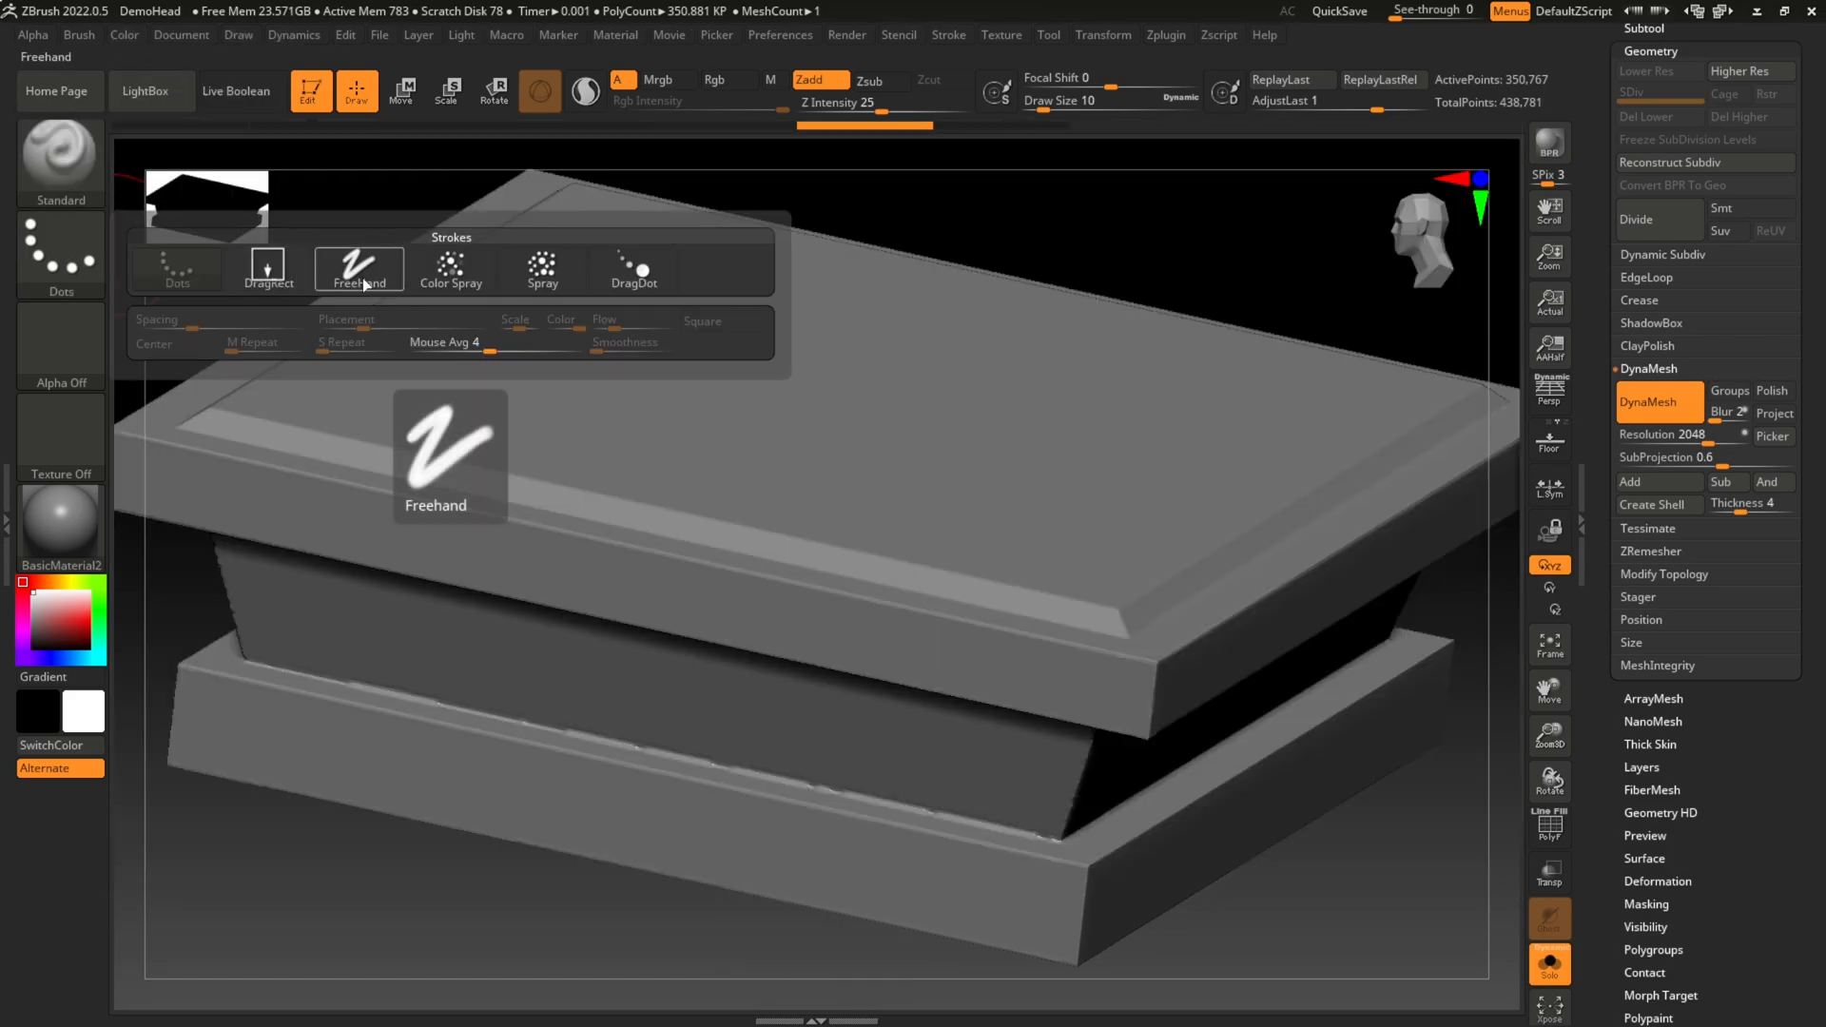
{"action": "left_click", "coordinate": [279, 274]}
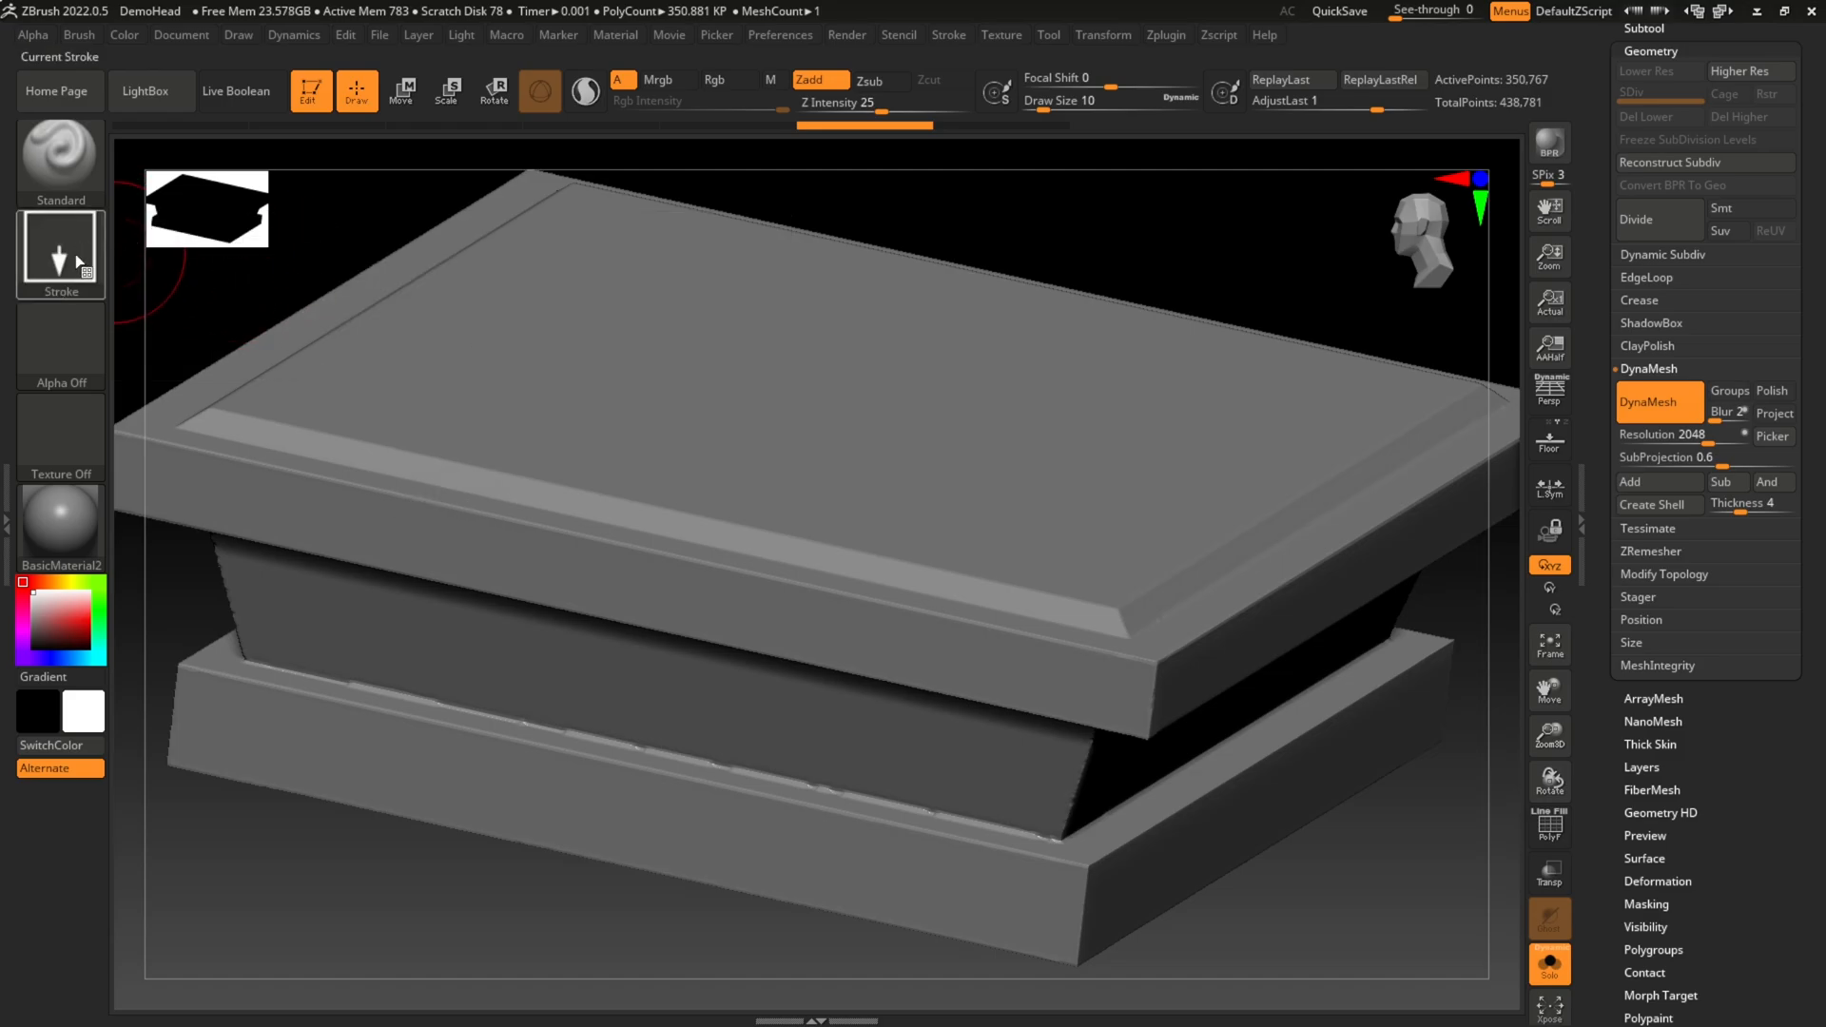
{"action": "left_click", "coordinate": [81, 344]}
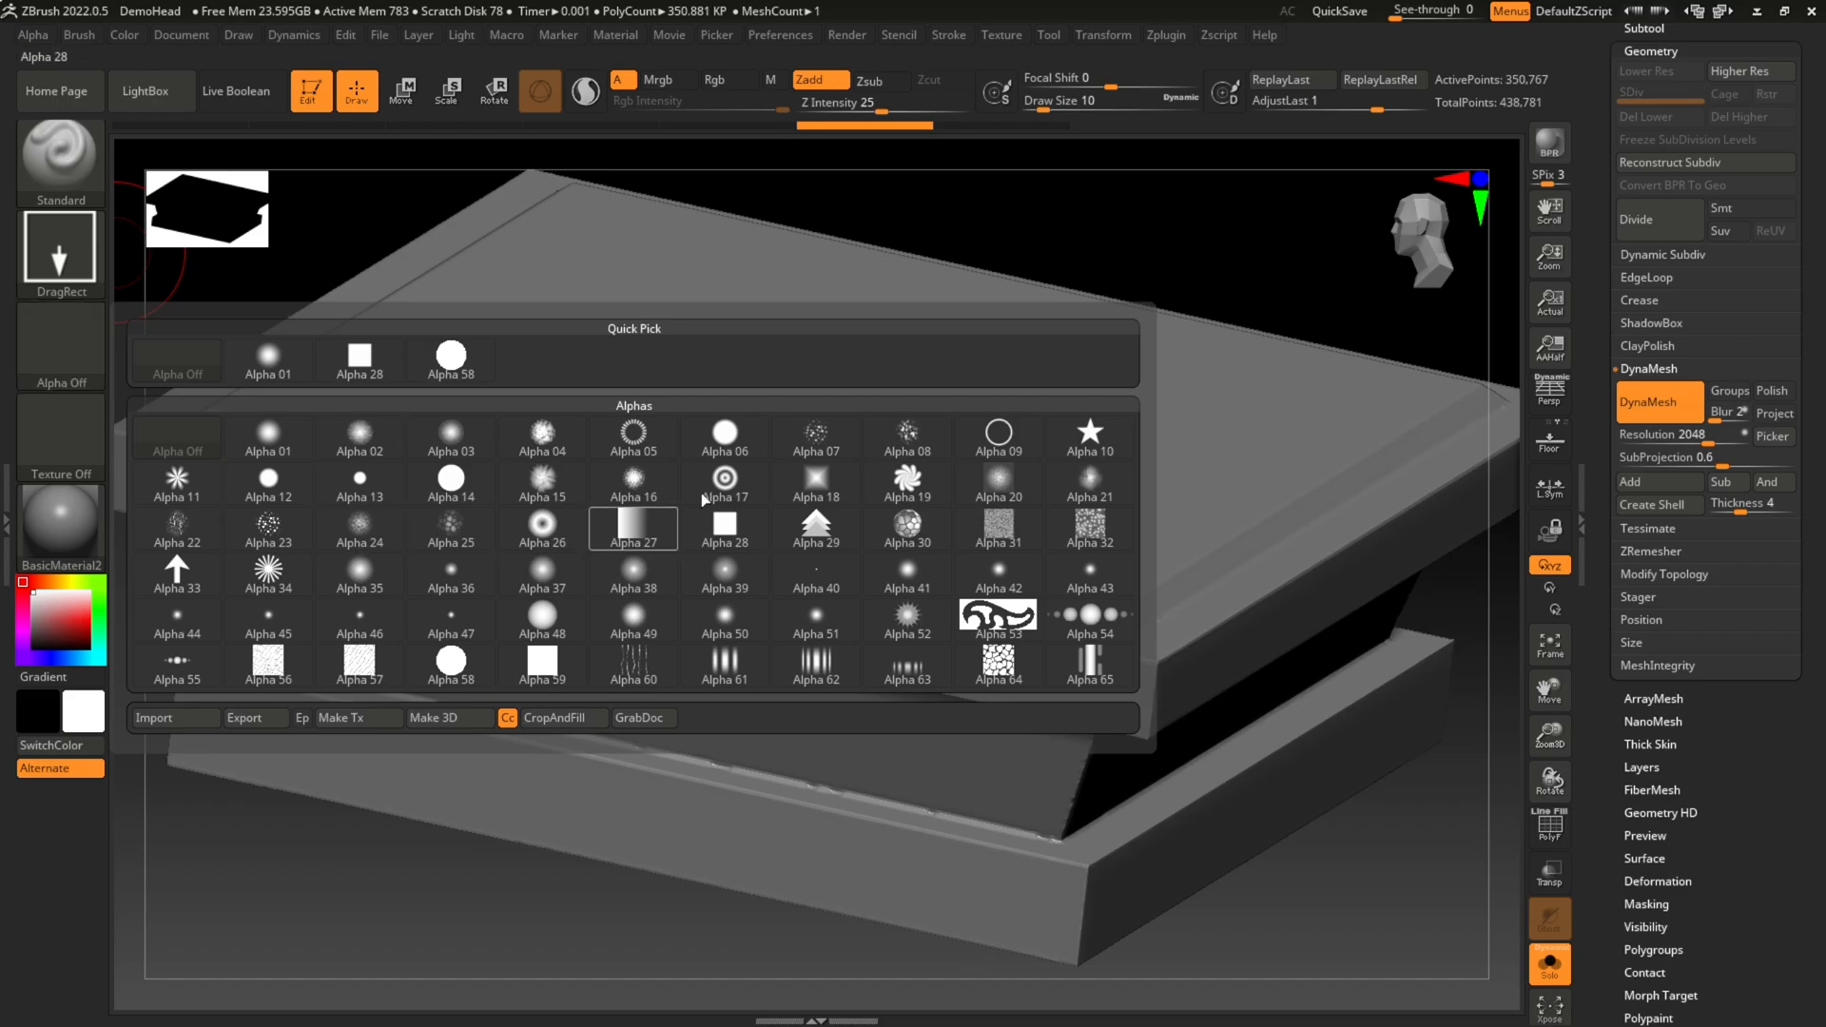
{"action": "mouse_move", "coordinate": [741, 610]}
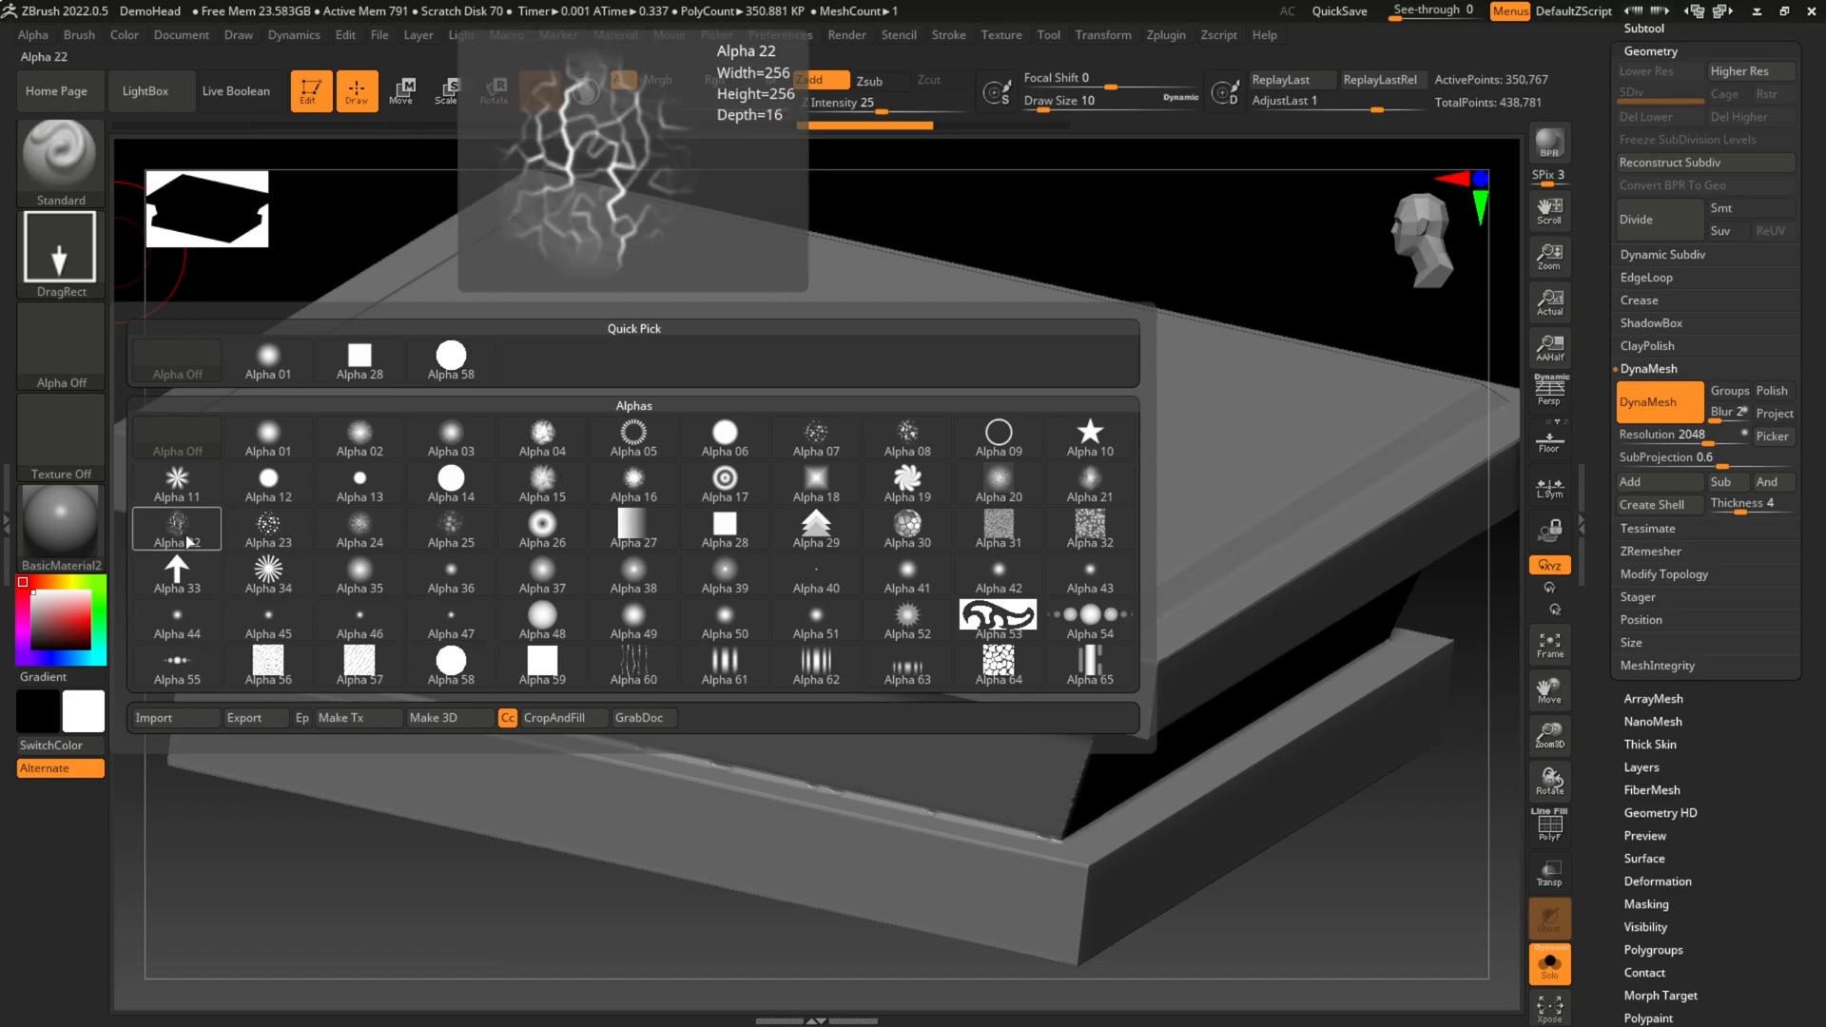
{"action": "left_click", "coordinate": [466, 526]}
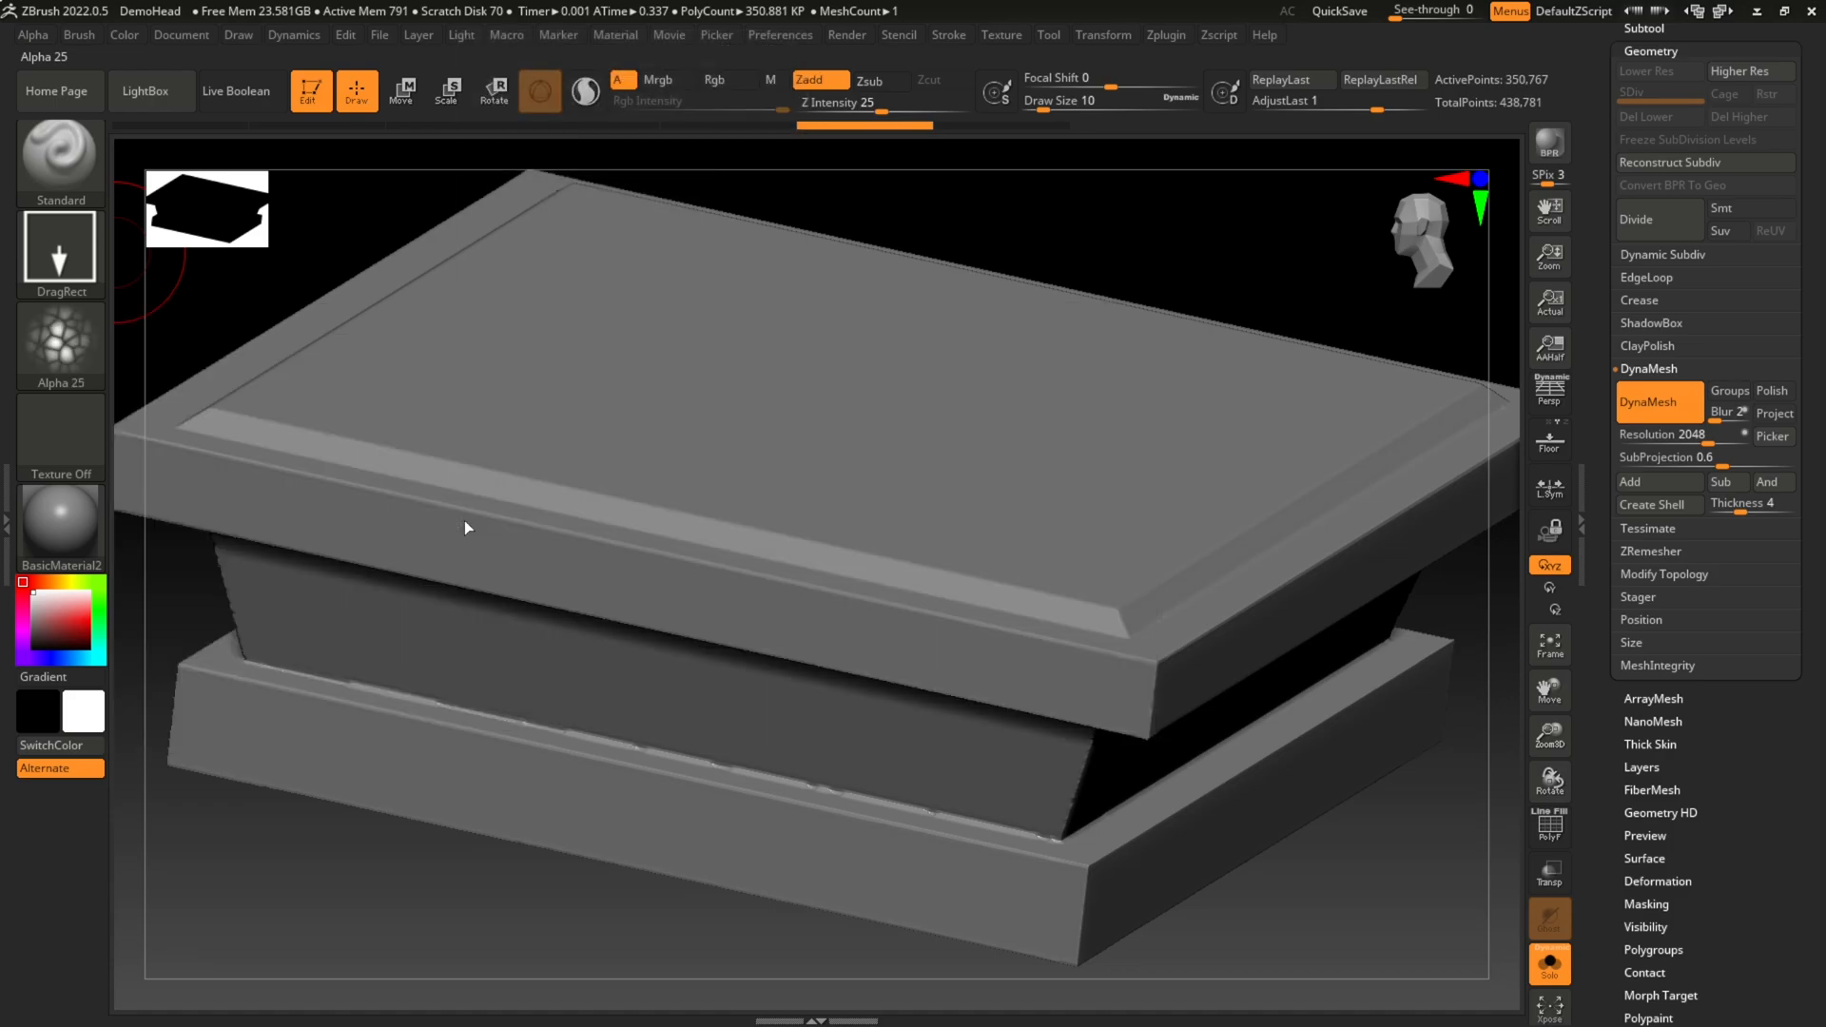
Step: Try five Alpha 25 stamps across the capital's top face and undo them all
{"action": "left_click_drag", "start_coordinate": [705, 342], "coordinate": [817, 487]}
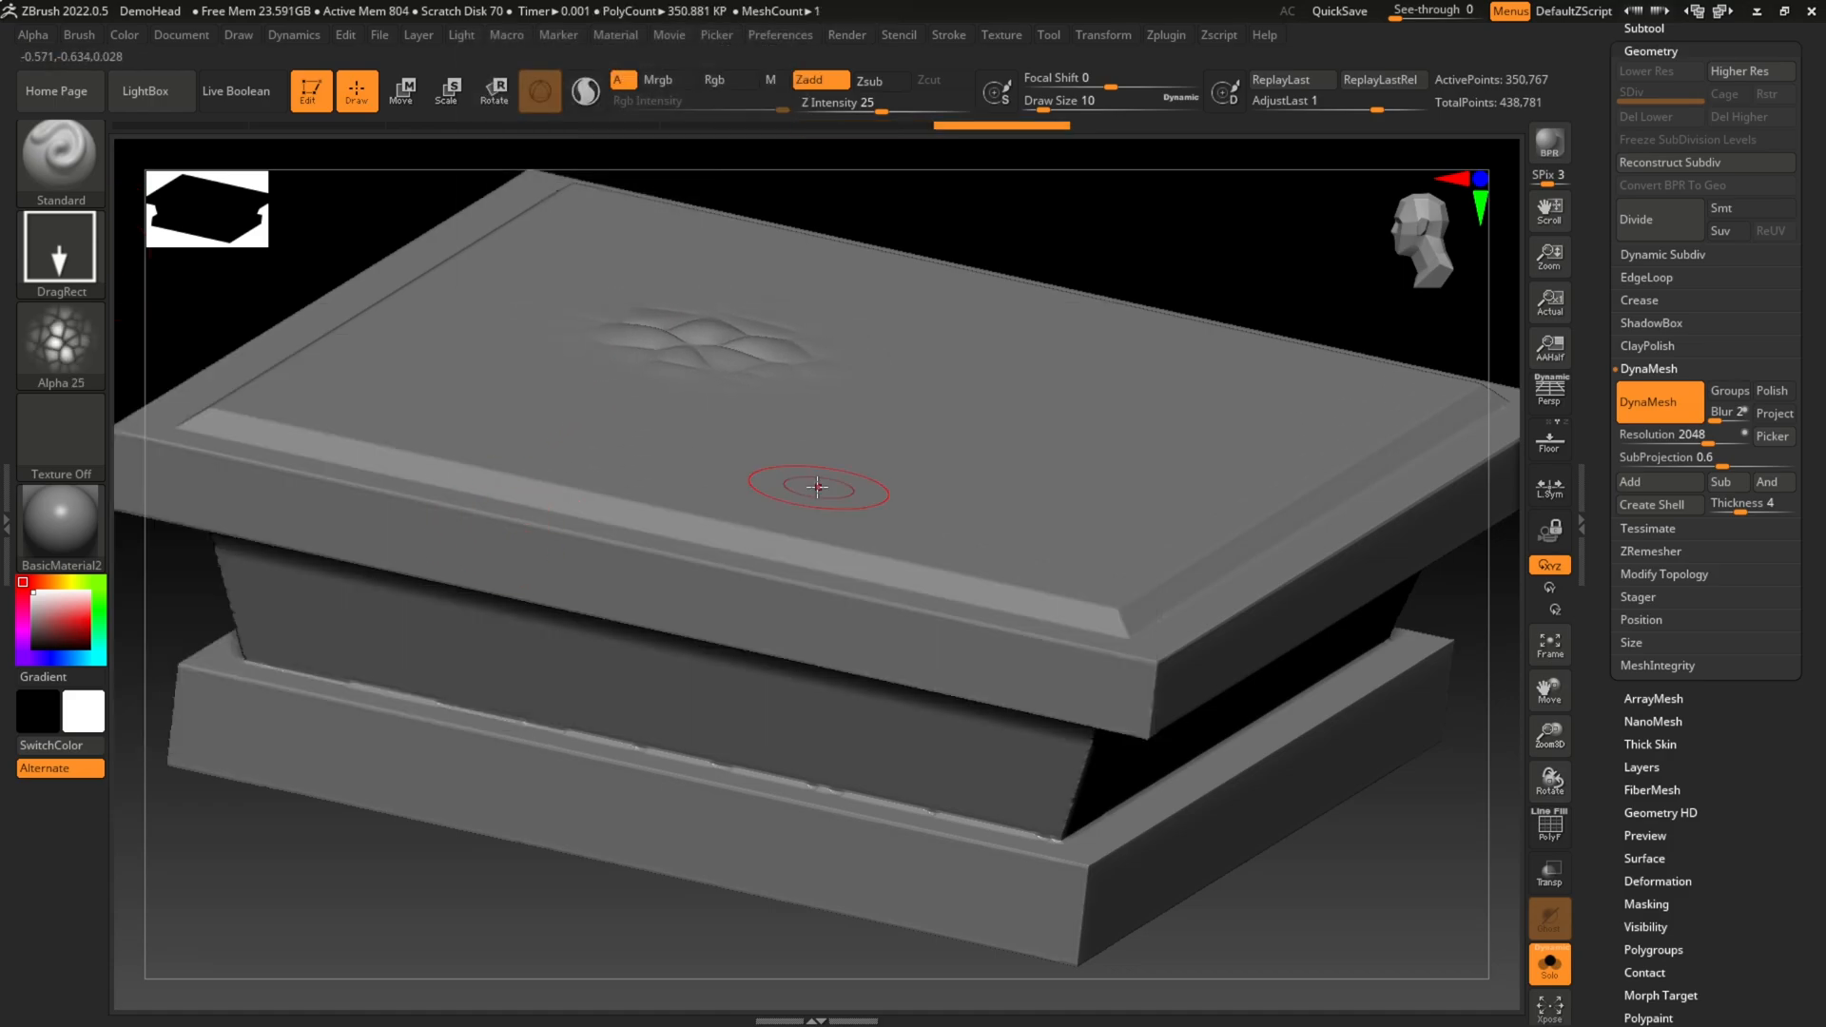
{"action": "left_click_drag", "start_coordinate": [889, 376], "coordinate": [1036, 491]}
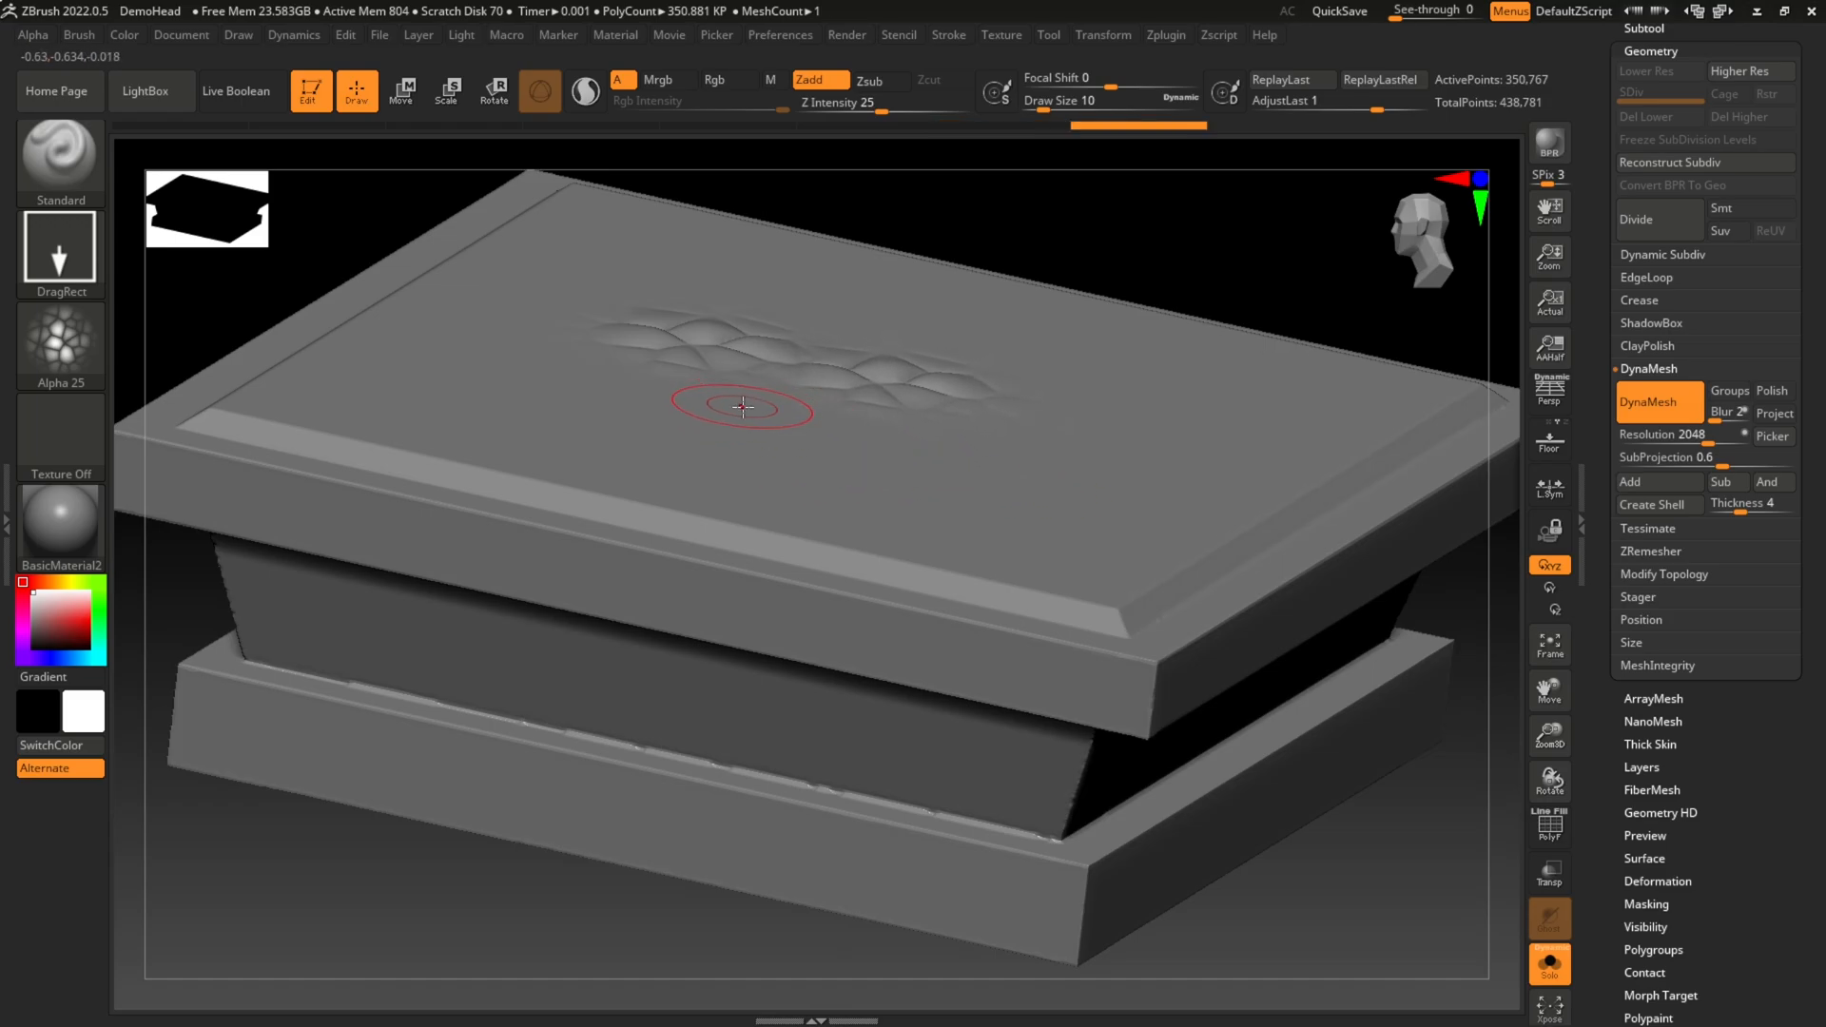
{"action": "left_click_drag", "start_coordinate": [749, 409], "coordinate": [925, 579]}
{"action": "left_click_drag", "start_coordinate": [984, 436], "coordinate": [1178, 576]}
{"action": "left_click_drag", "start_coordinate": [1092, 367], "coordinate": [1308, 471]}
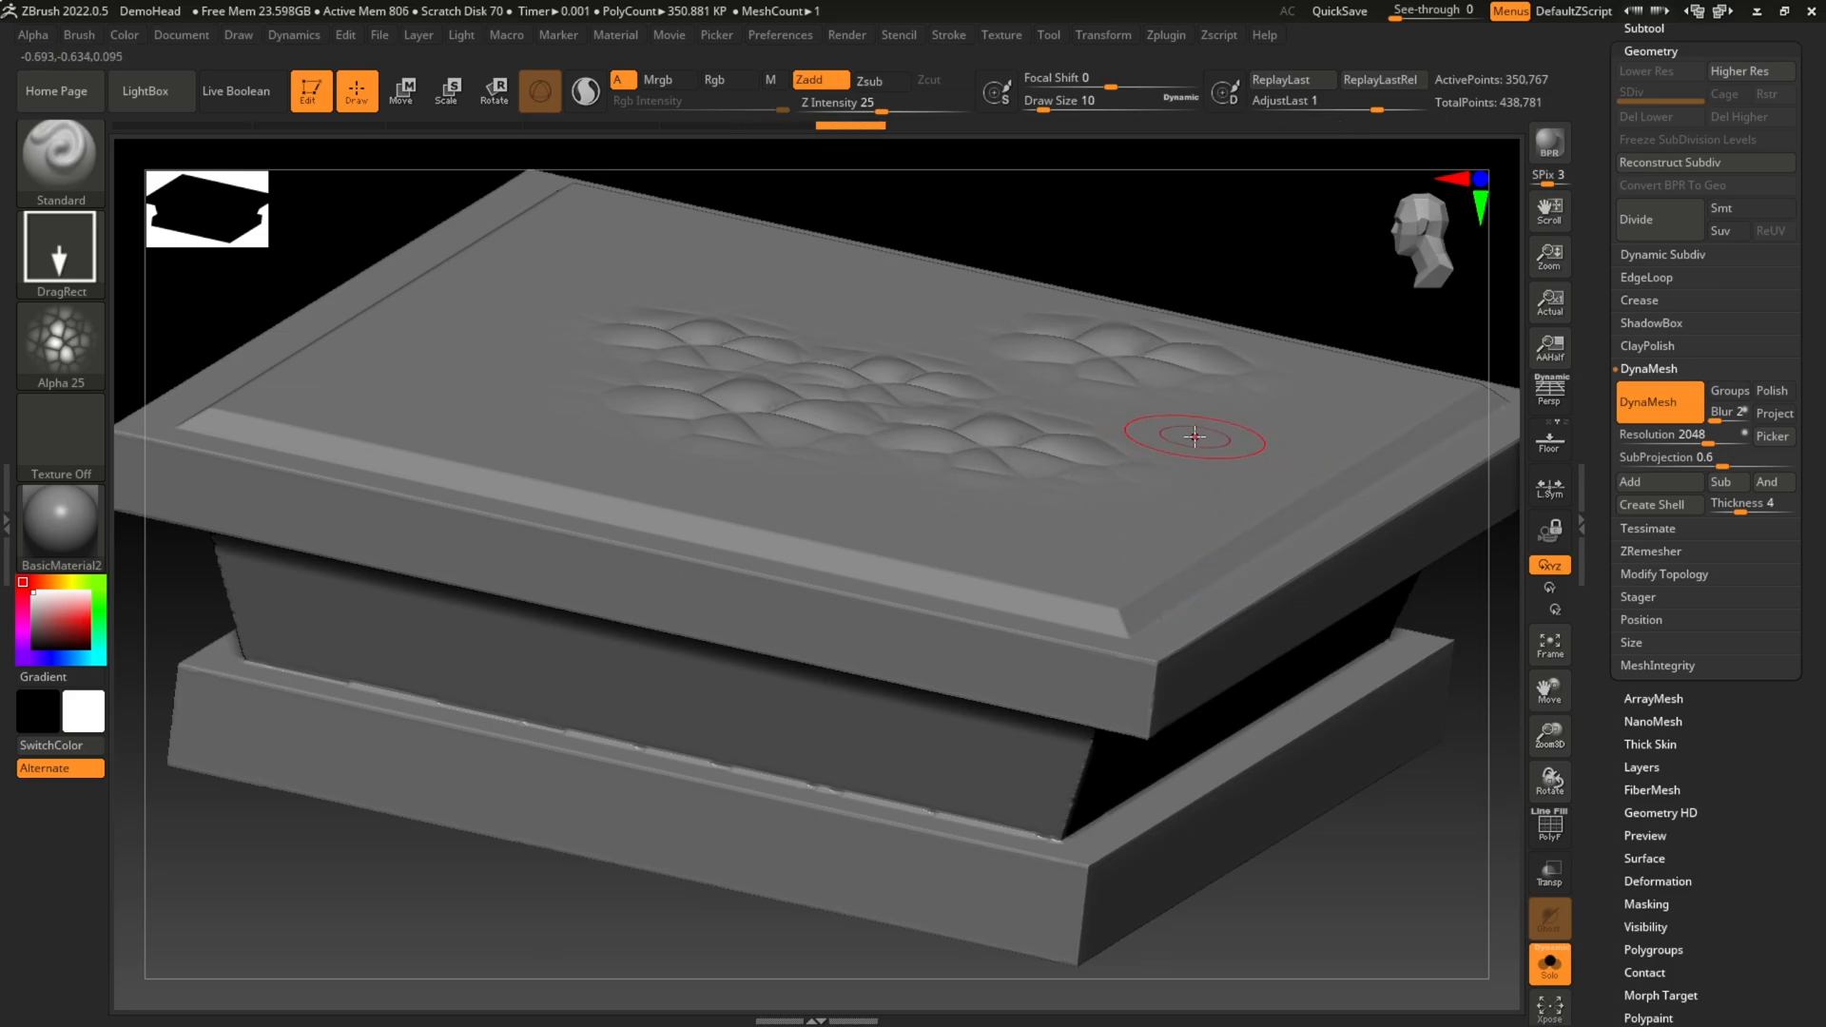
{"action": "key", "text": "ctrl+z"}
{"action": "key", "text": "ctrl+z"}
{"action": "key", "text": "ctrl+z"}
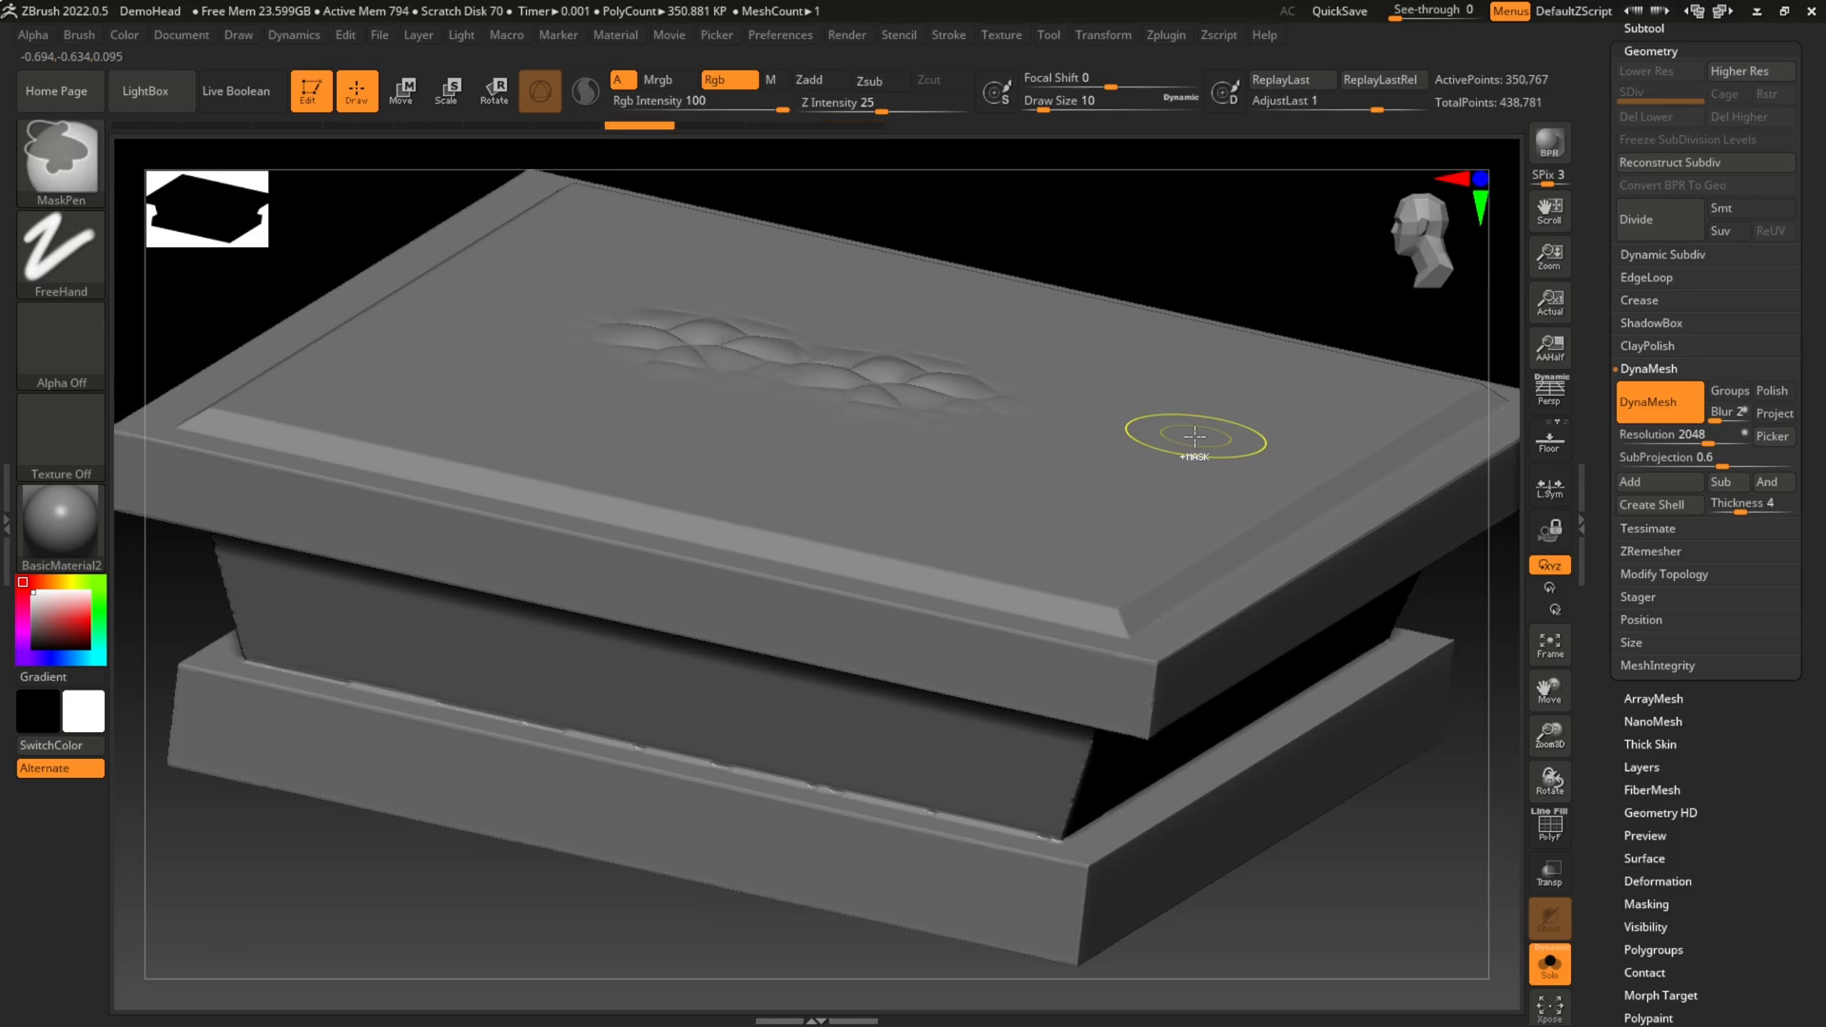
{"action": "key", "text": "ctrl+z"}
{"action": "key", "text": "ctrl+z"}
Step: Switch the DragRect brush to Alpha 29, try one stamp on the capital's top face, and undo it
{"action": "left_click", "coordinate": [55, 265]}
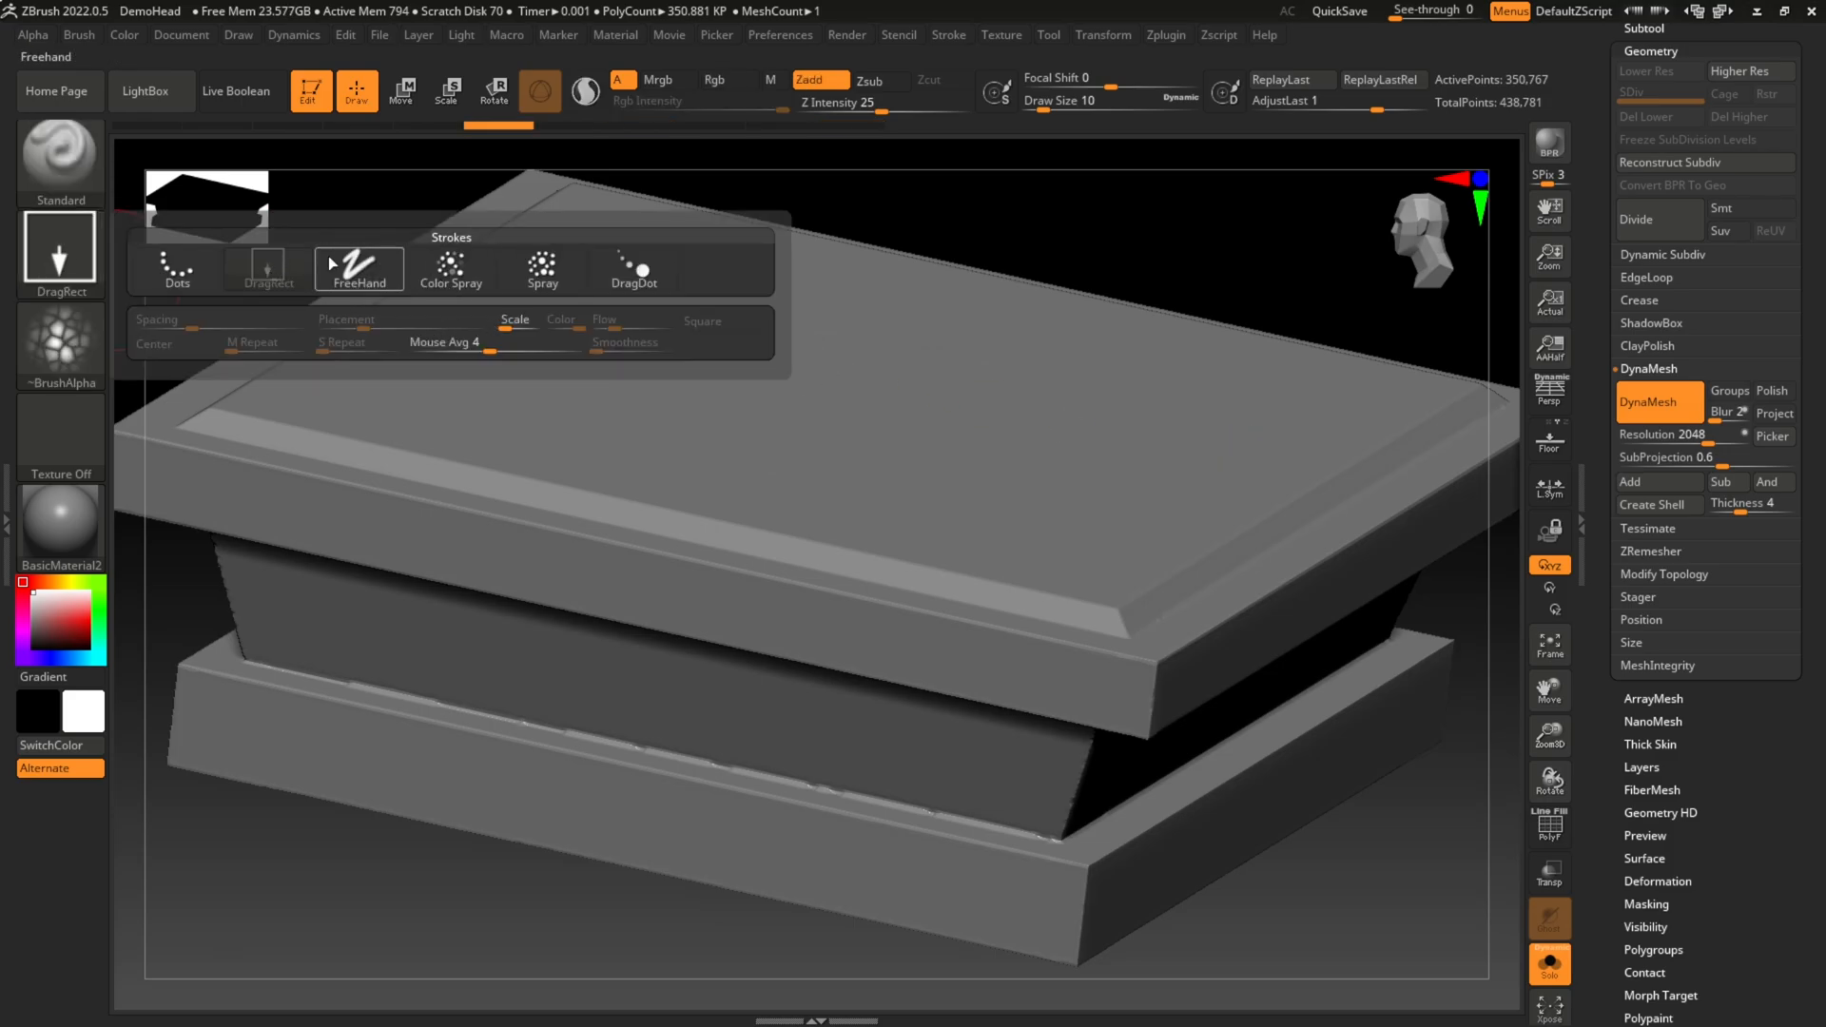
{"action": "left_click", "coordinate": [259, 276]}
{"action": "left_click", "coordinate": [60, 343]}
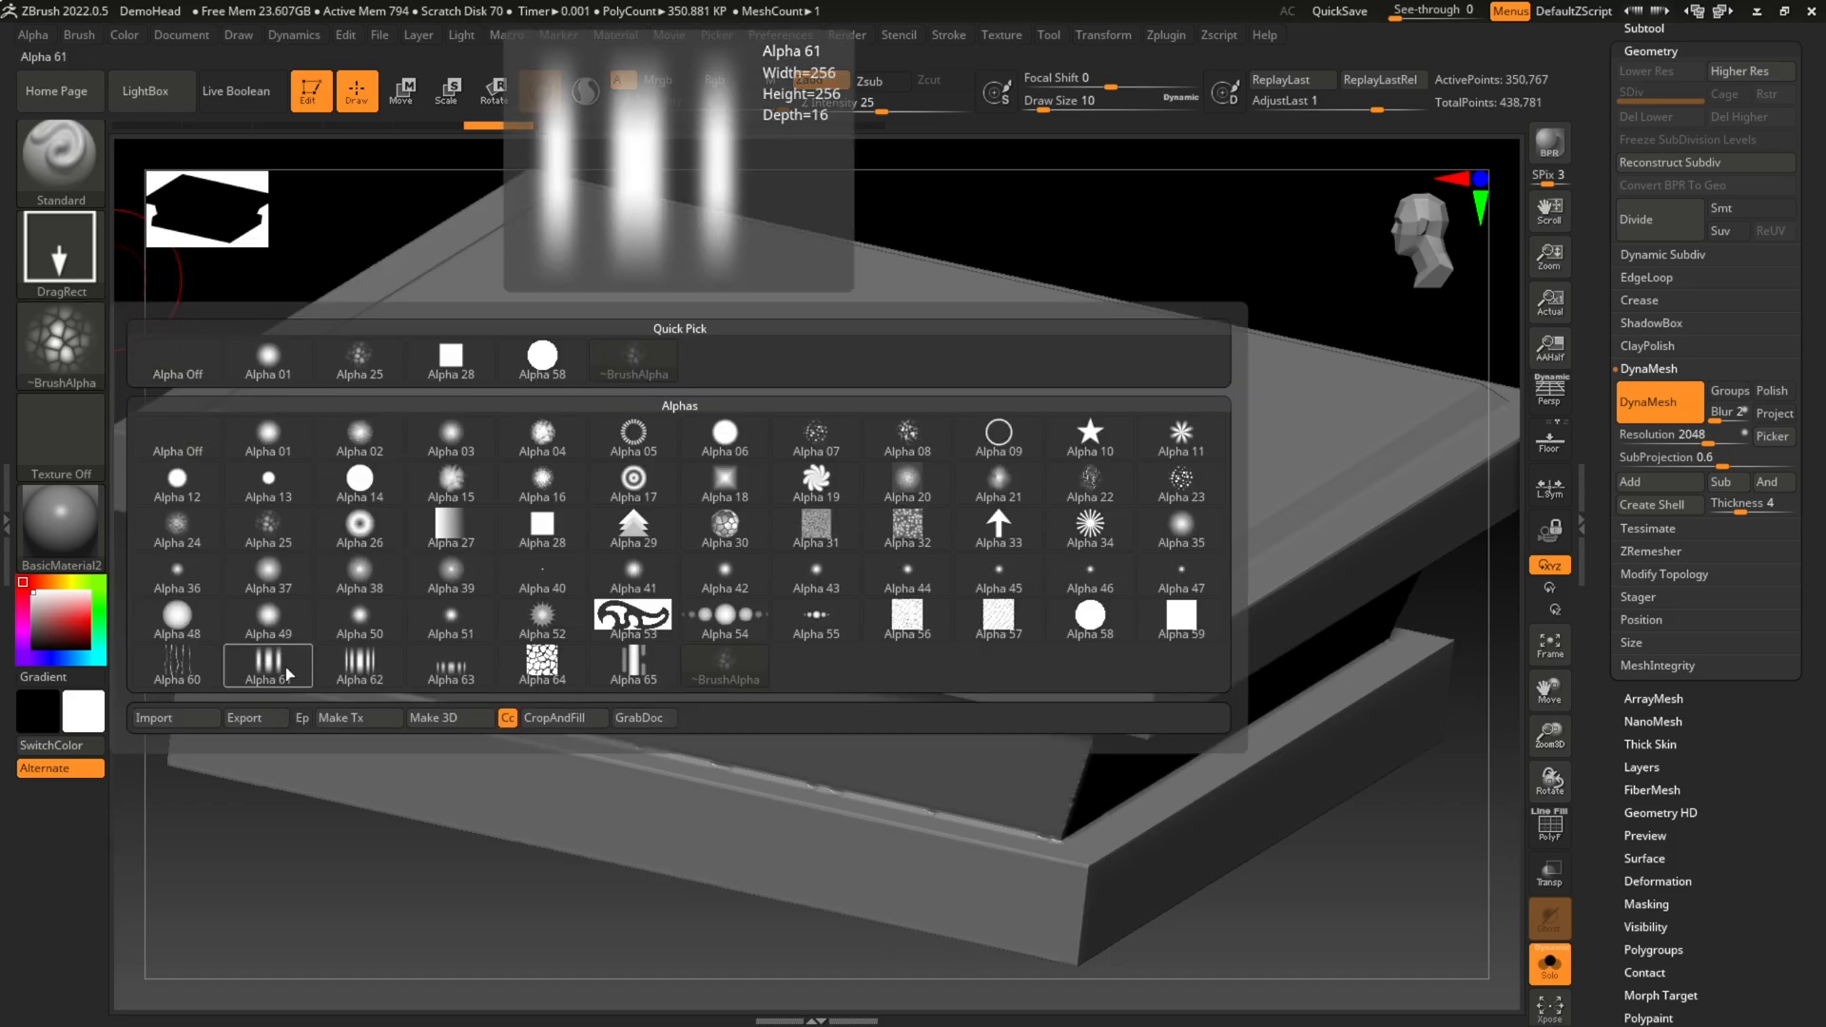
{"action": "mouse_move", "coordinate": [344, 671]}
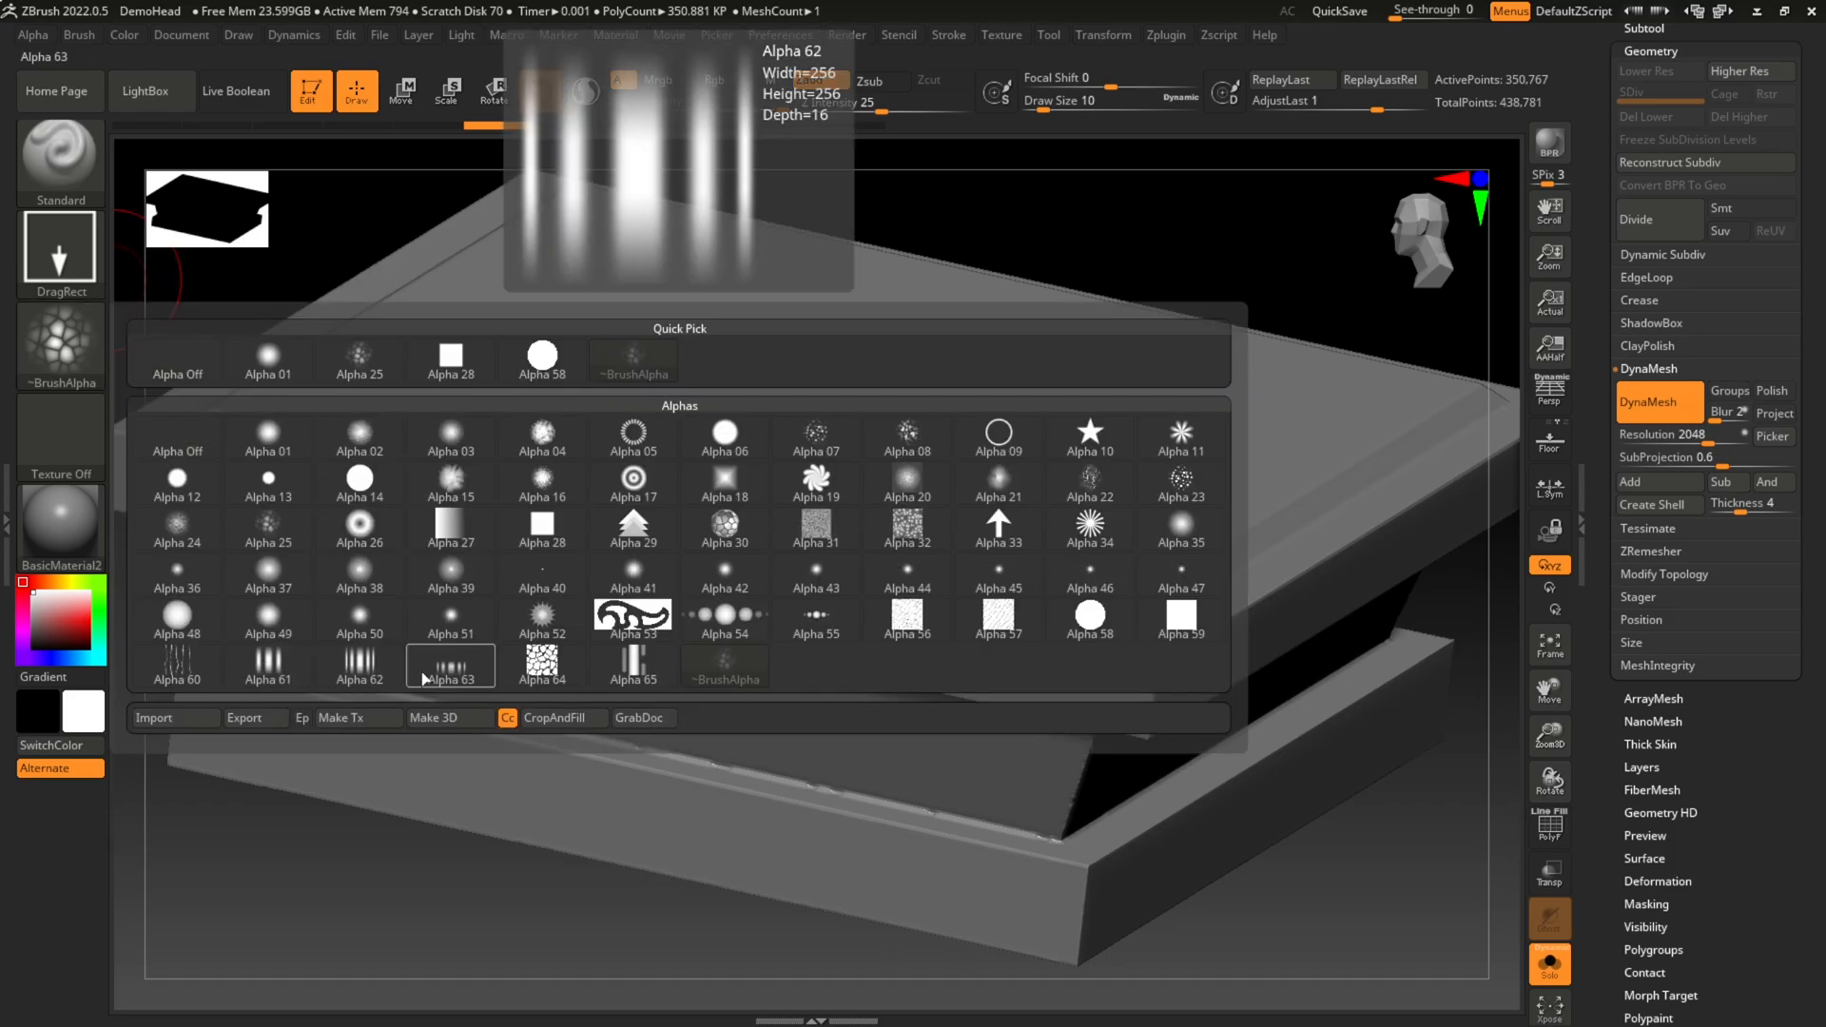
{"action": "mouse_move", "coordinate": [916, 628]}
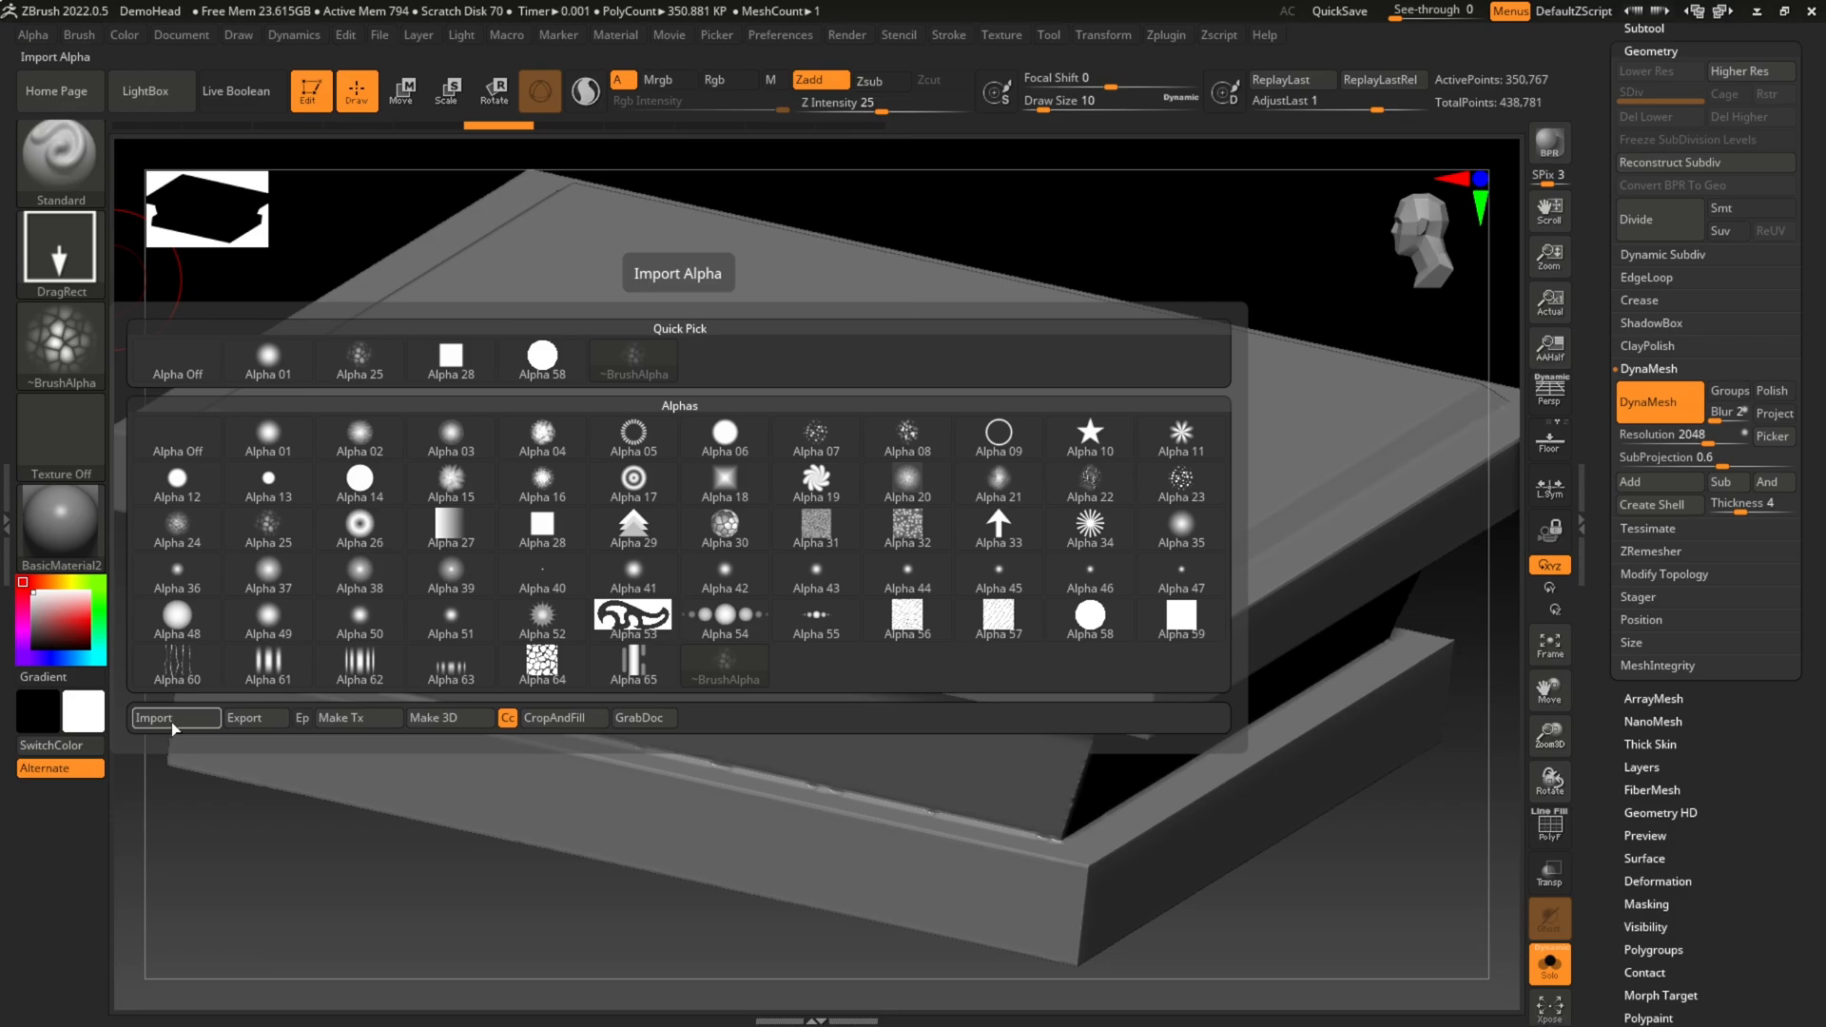
{"action": "left_click", "coordinate": [633, 530]}
{"action": "mouse_move", "coordinate": [585, 309]}
{"action": "left_mouse_down"}
{"action": "mouse_move", "coordinate": [665, 359]}
{"action": "mouse_move", "coordinate": [752, 333]}
{"action": "left_mouse_up"}
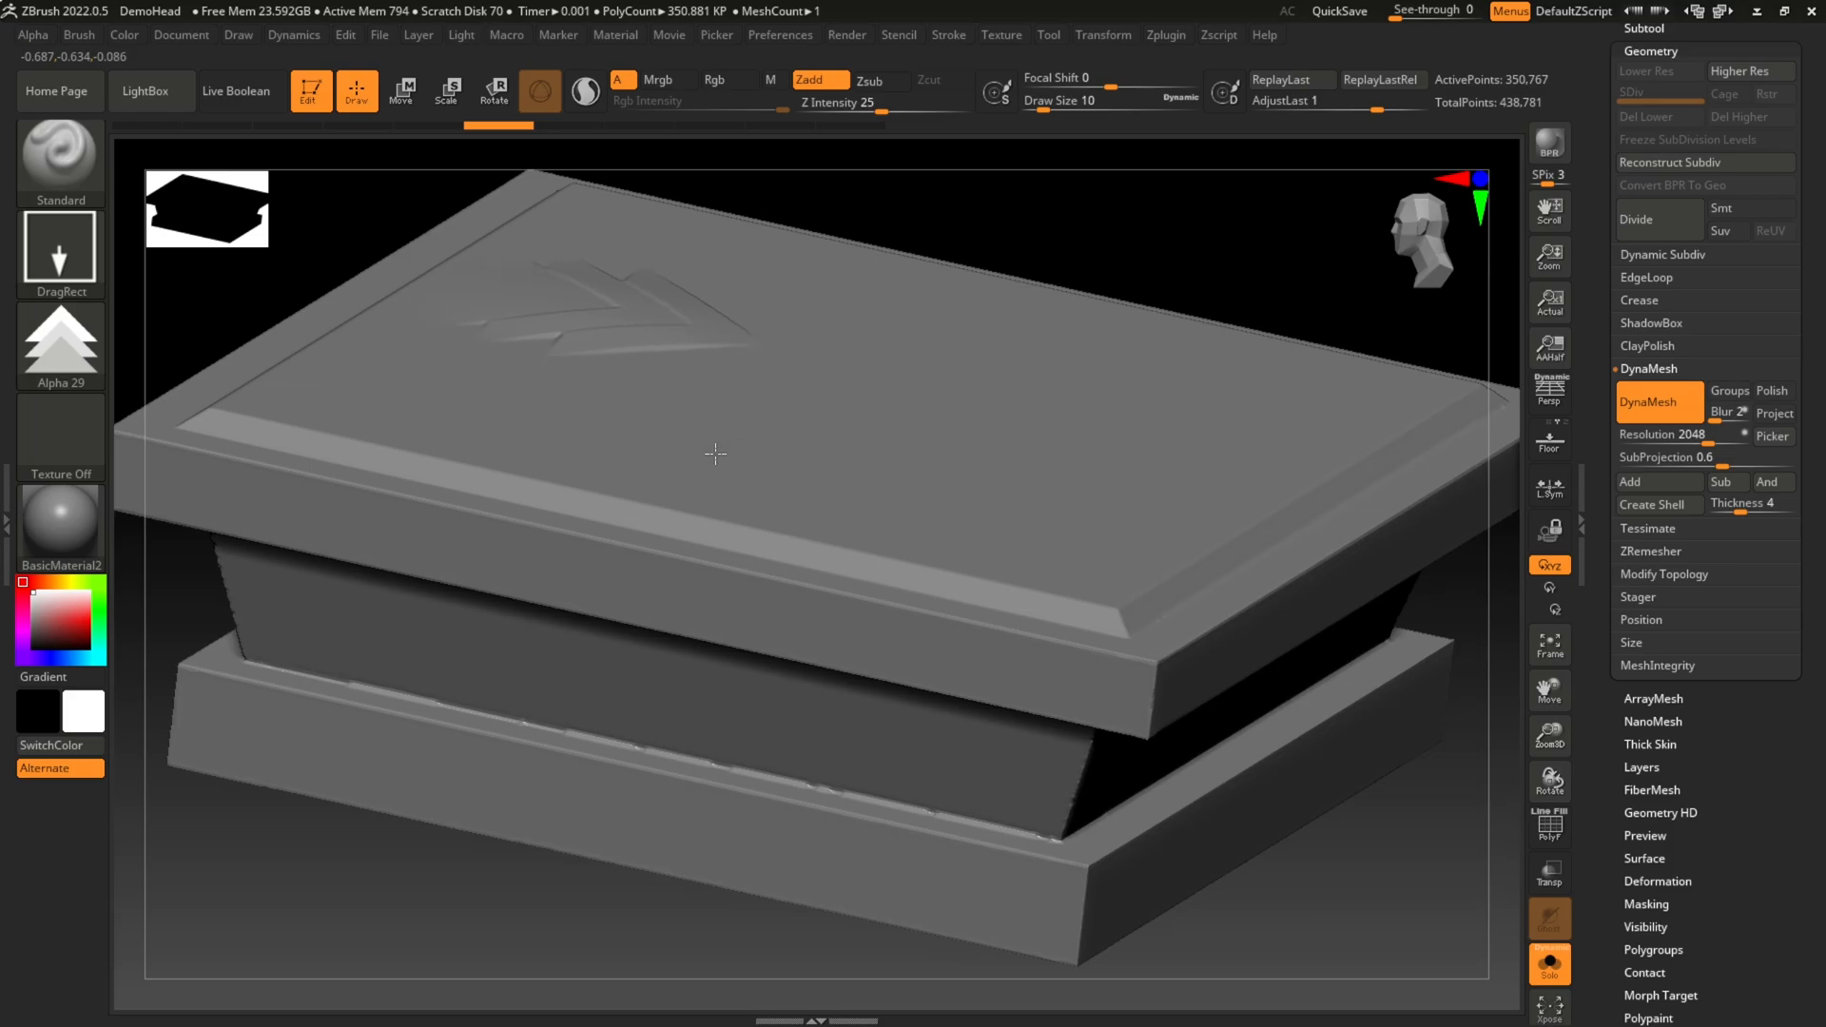
{"action": "key", "text": "ctrl+z"}
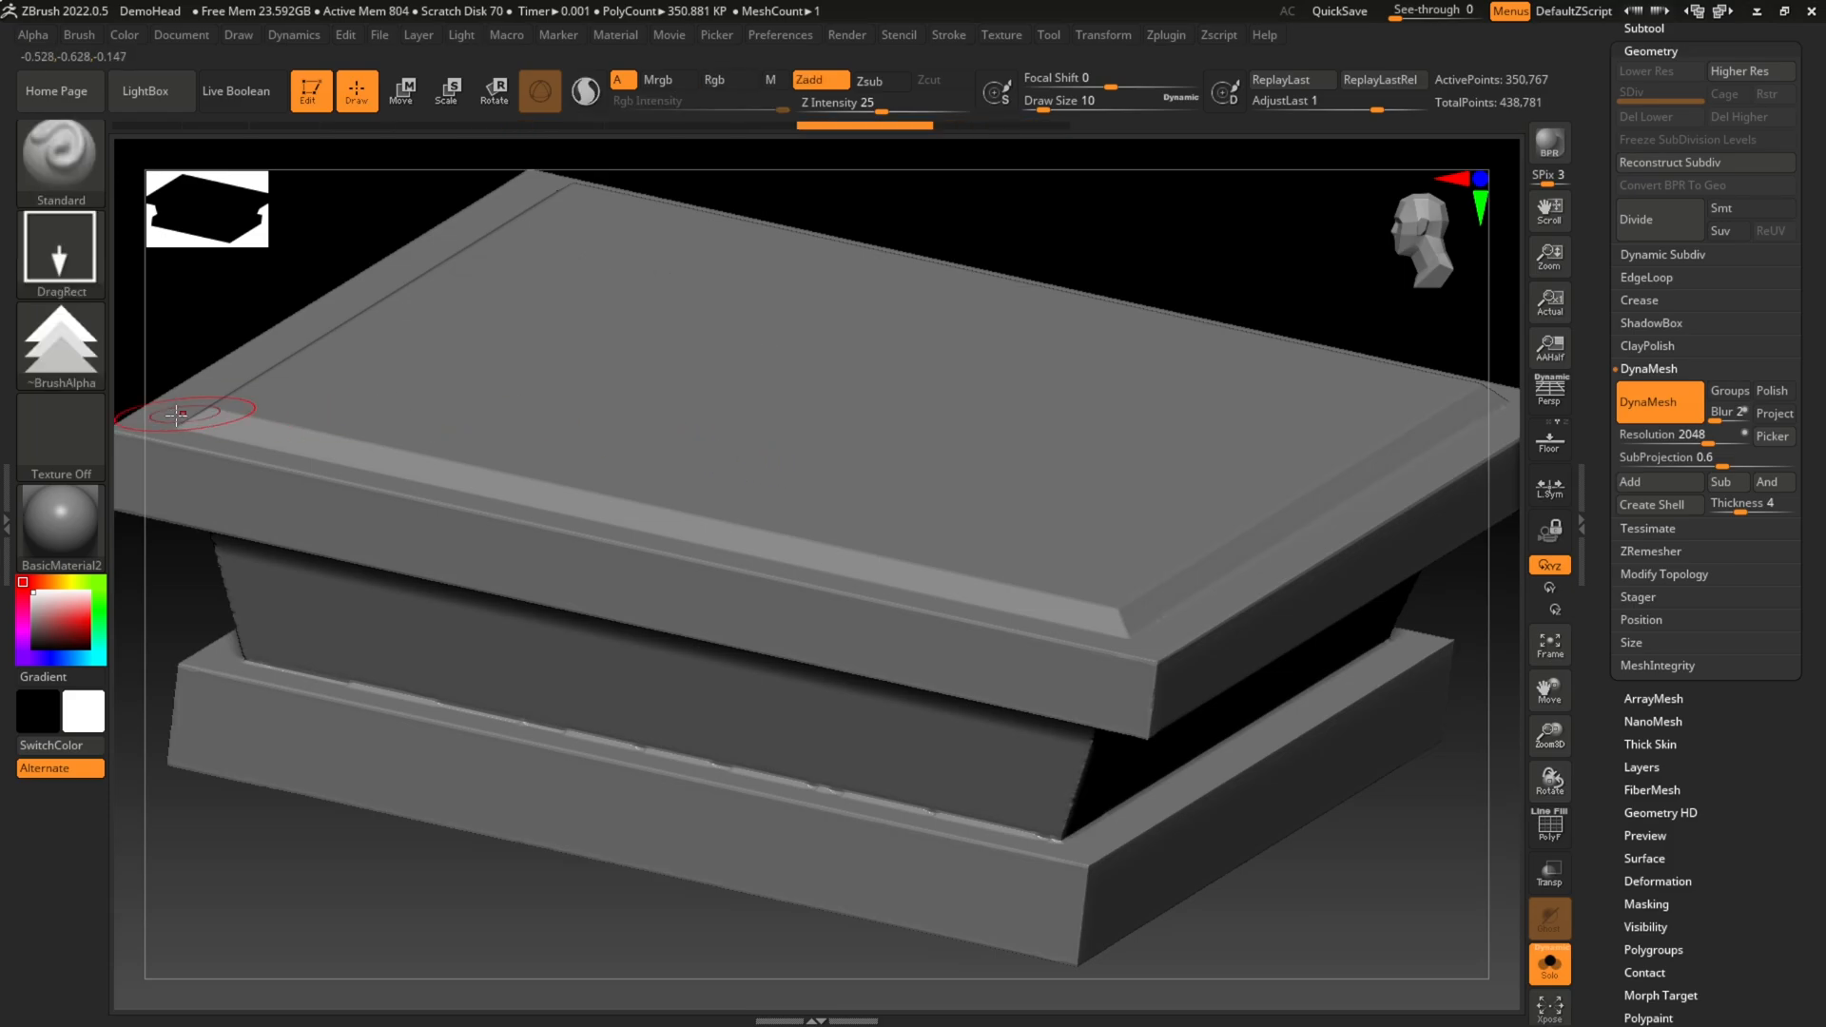
Step: Switch the brush back to Alpha 25 and try one small stamp in the top face's far corner
{"action": "left_click", "coordinate": [60, 344]}
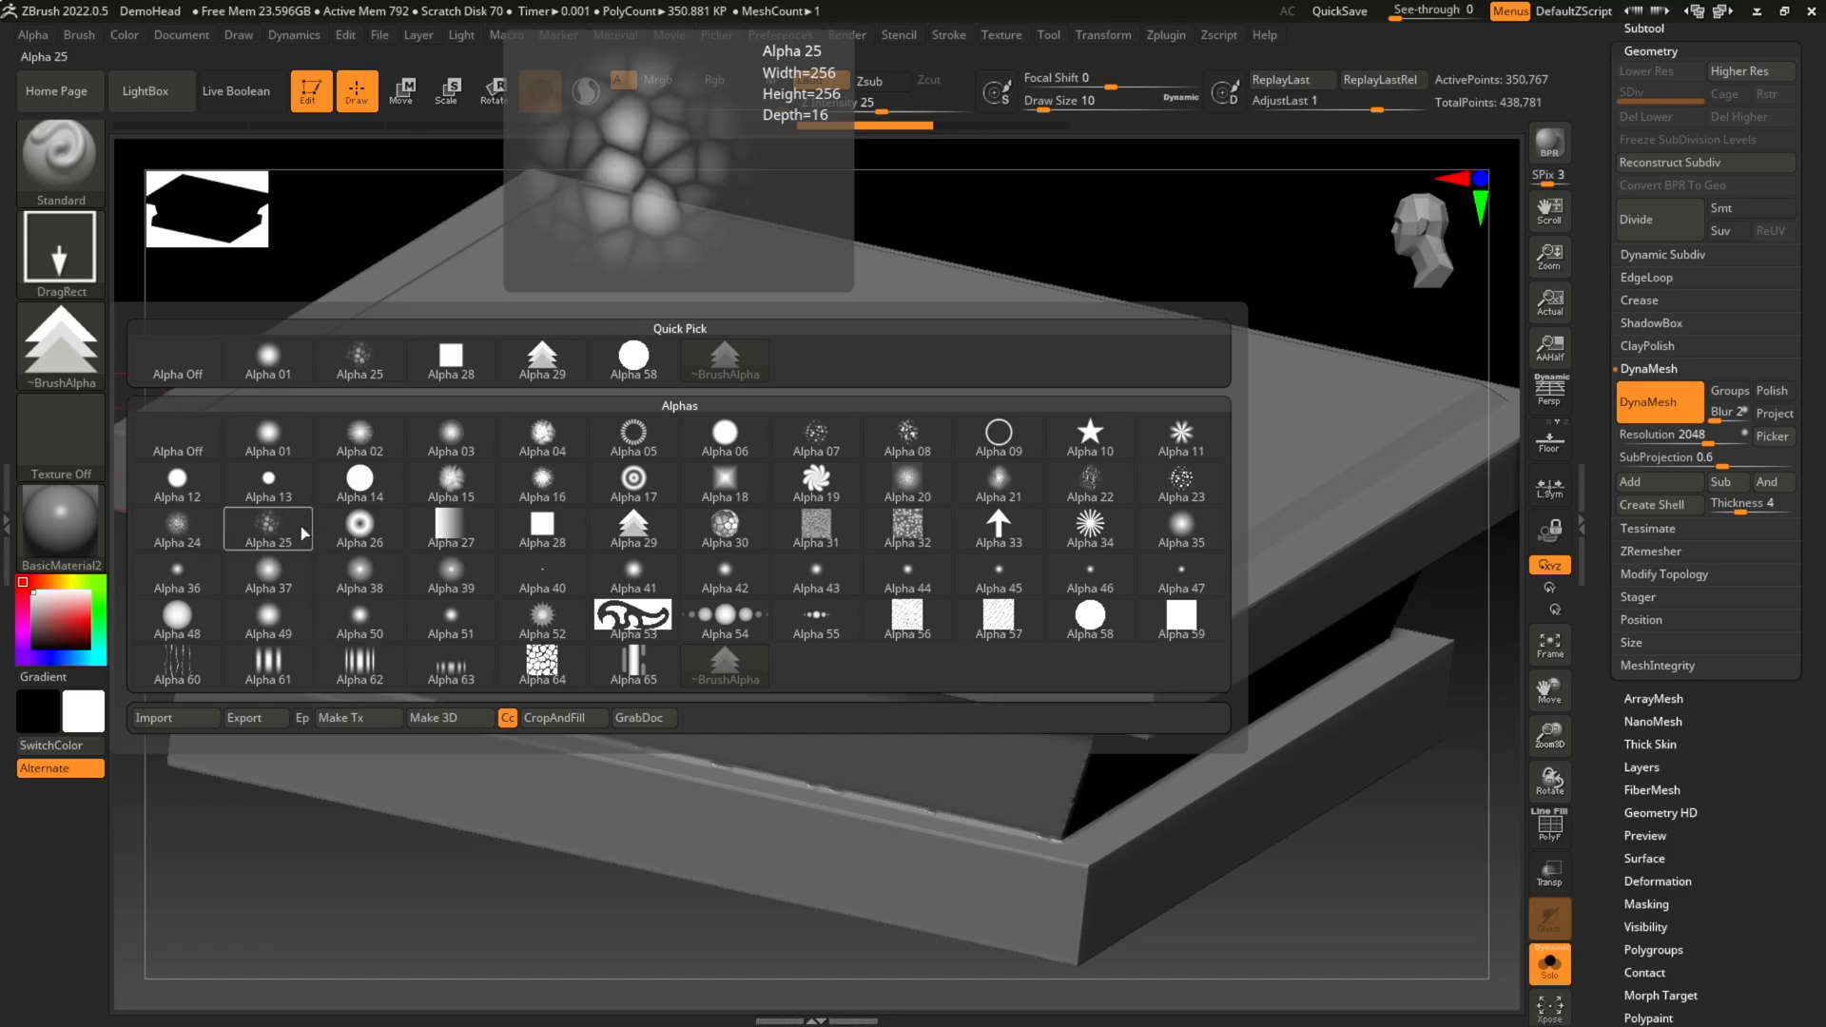
{"action": "left_click", "coordinate": [268, 526]}
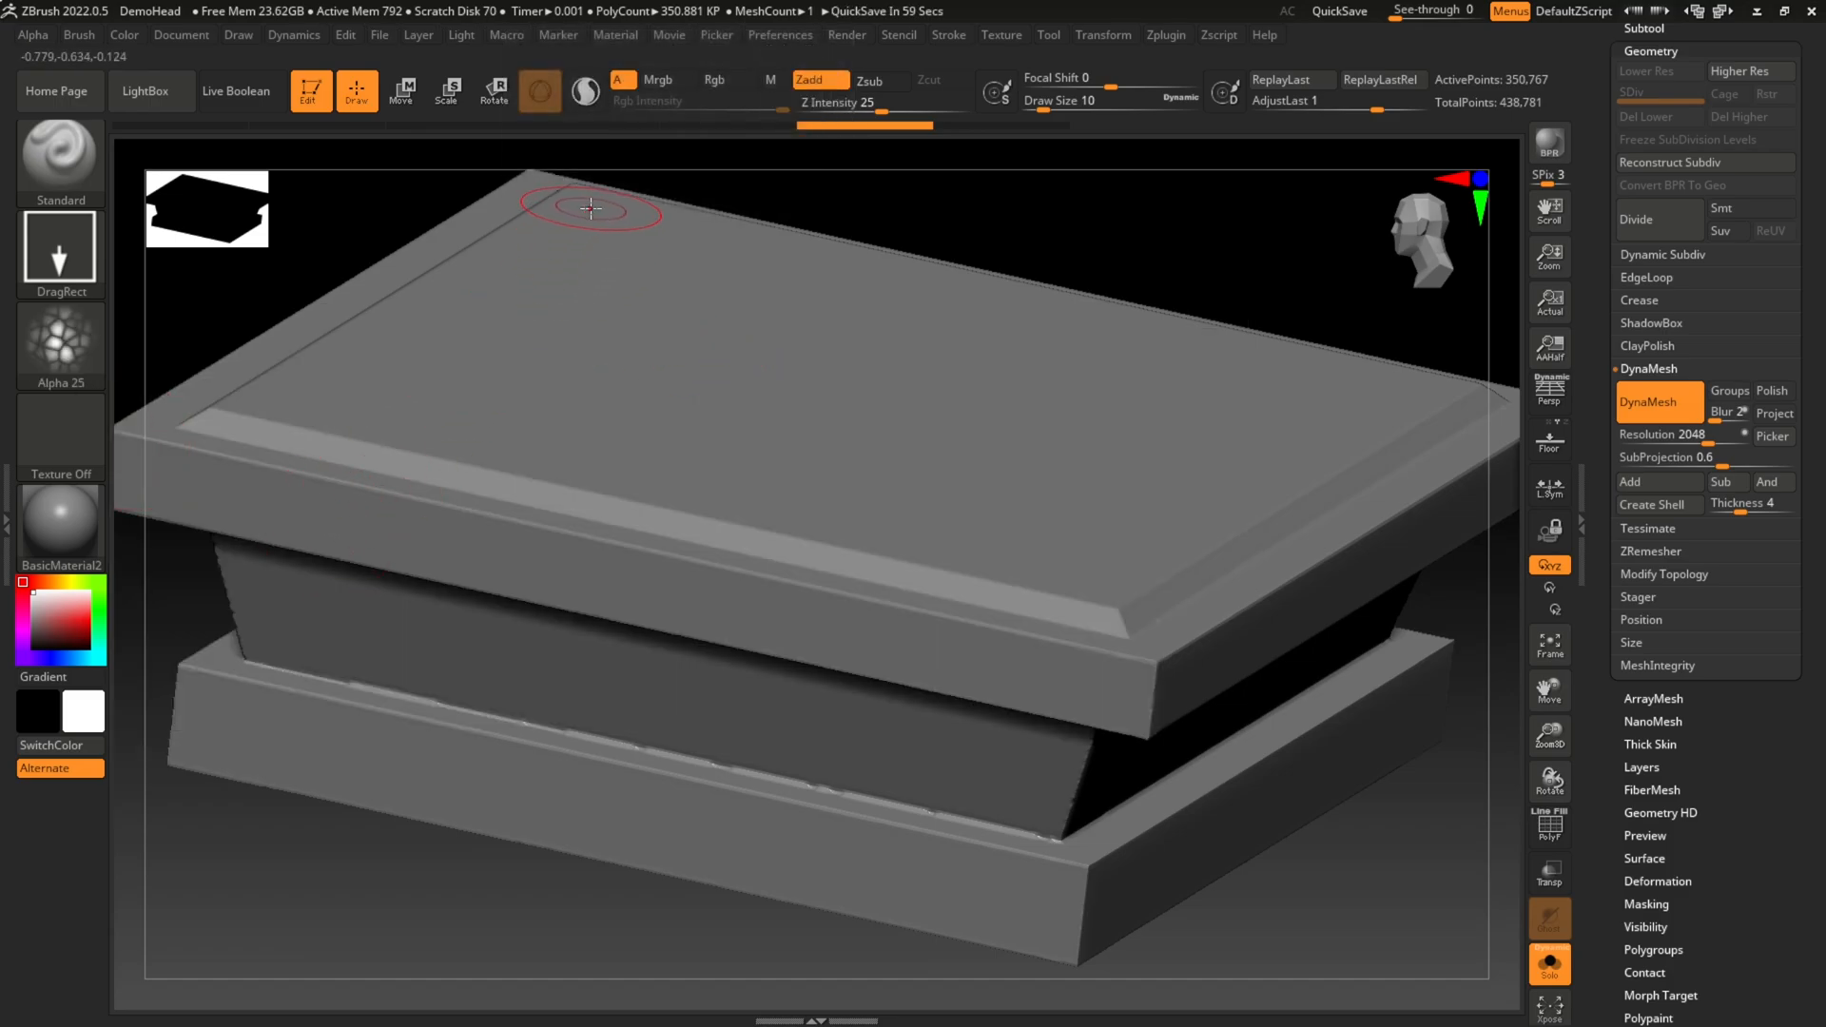
{"action": "left_click_drag", "start_coordinate": [595, 201], "coordinate": [666, 224]}
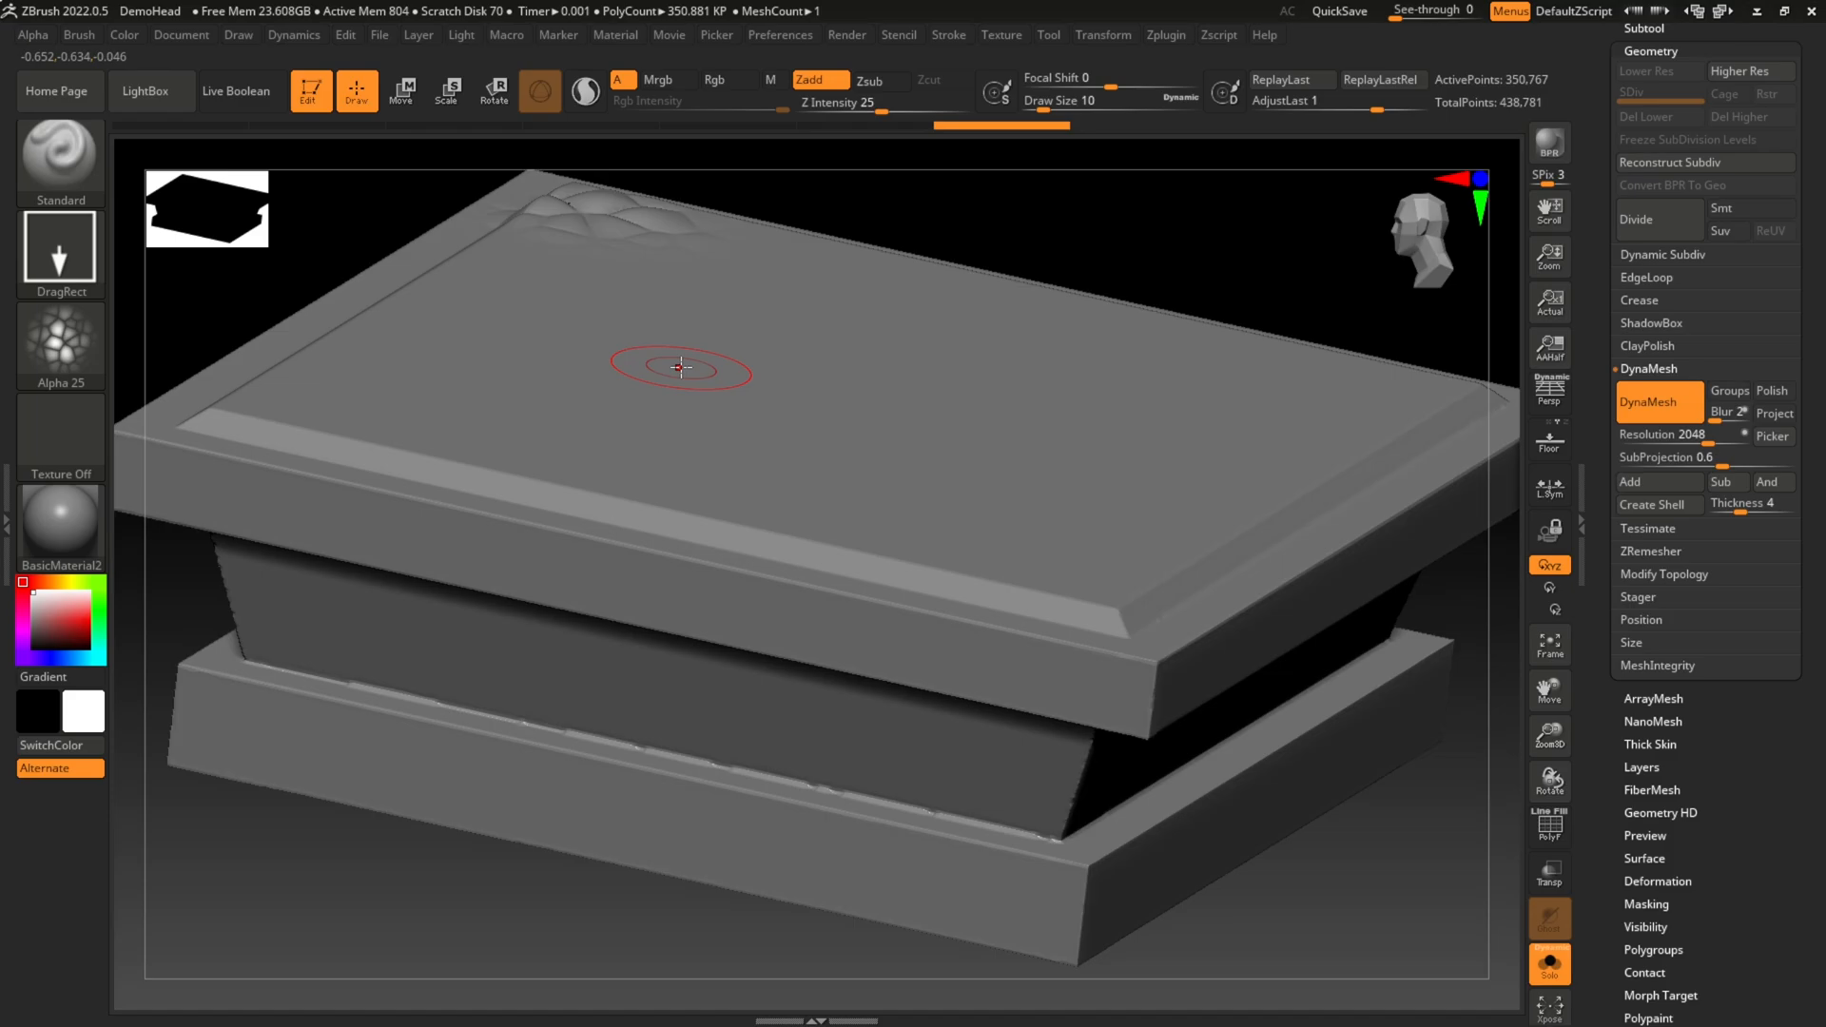
Step: Set the brush to the FreeHand stroke, try a pass along the top face's front edge, and undo the test marks
{"action": "left_click", "coordinate": [51, 350]}
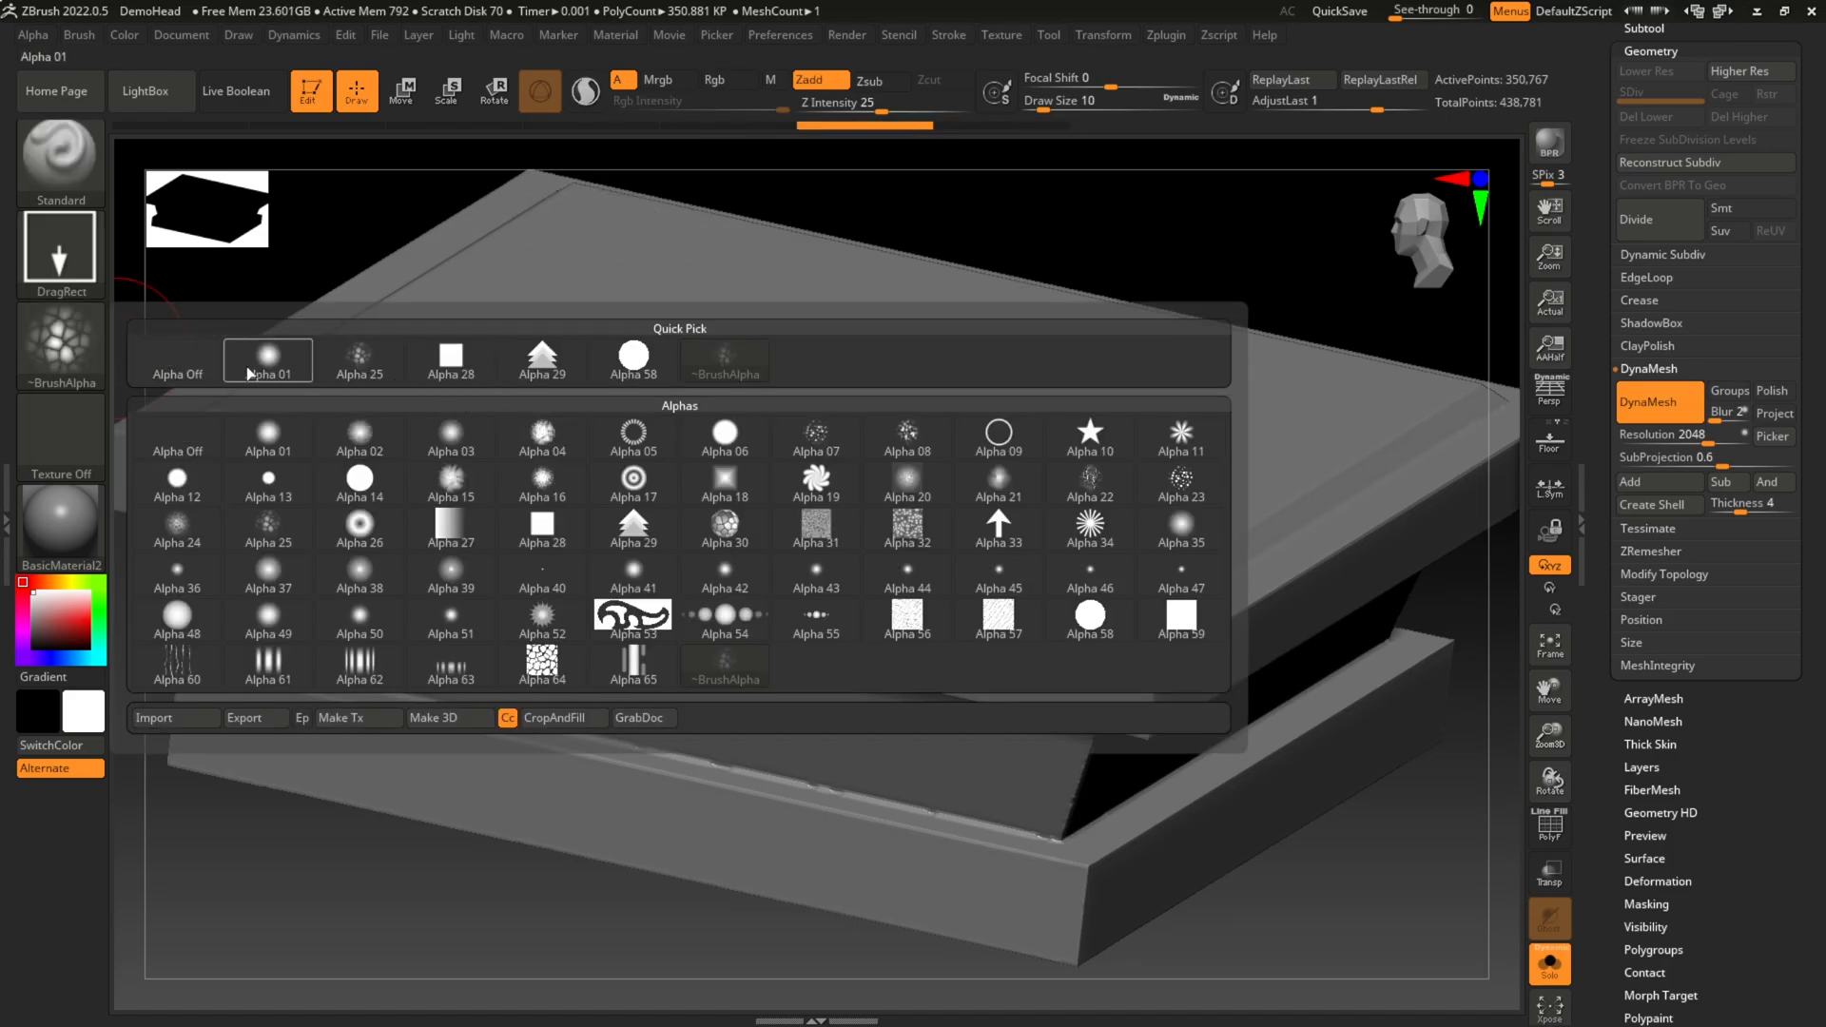
{"action": "left_click", "coordinate": [59, 249]}
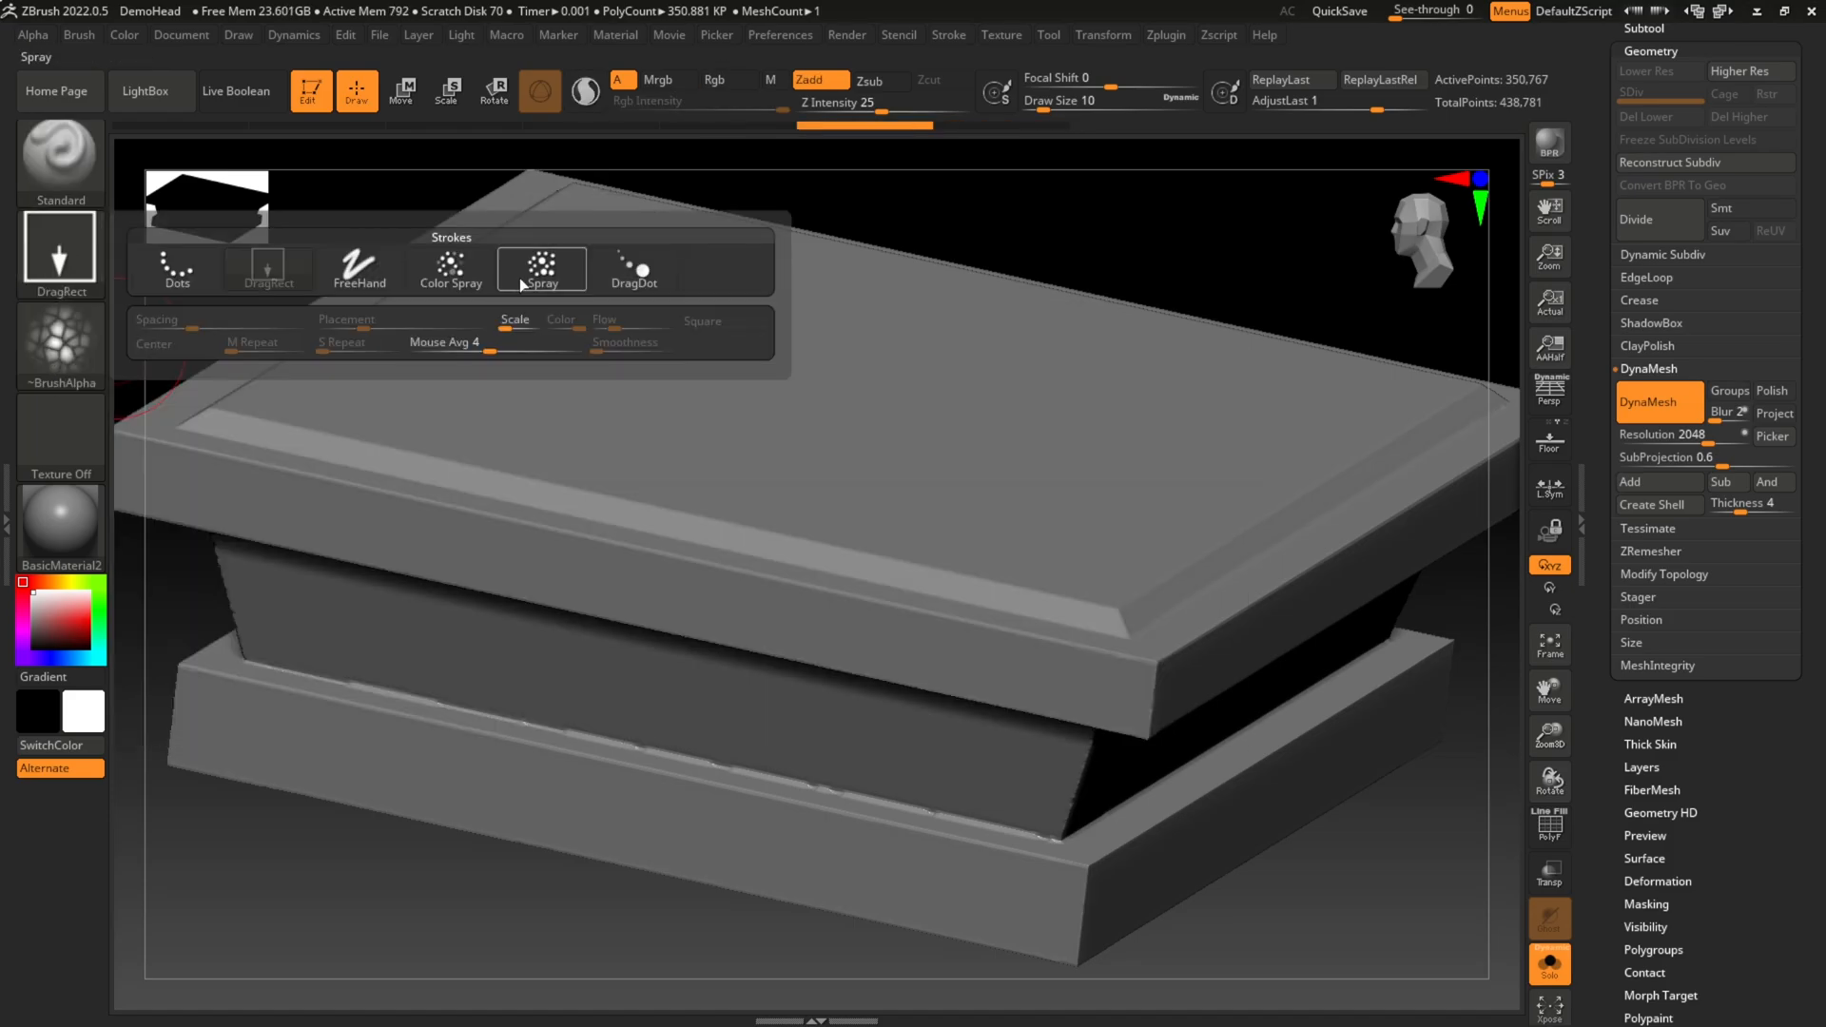
{"action": "left_click", "coordinate": [359, 269]}
{"action": "left_click_drag", "start_coordinate": [250, 394], "coordinate": [1122, 584]}
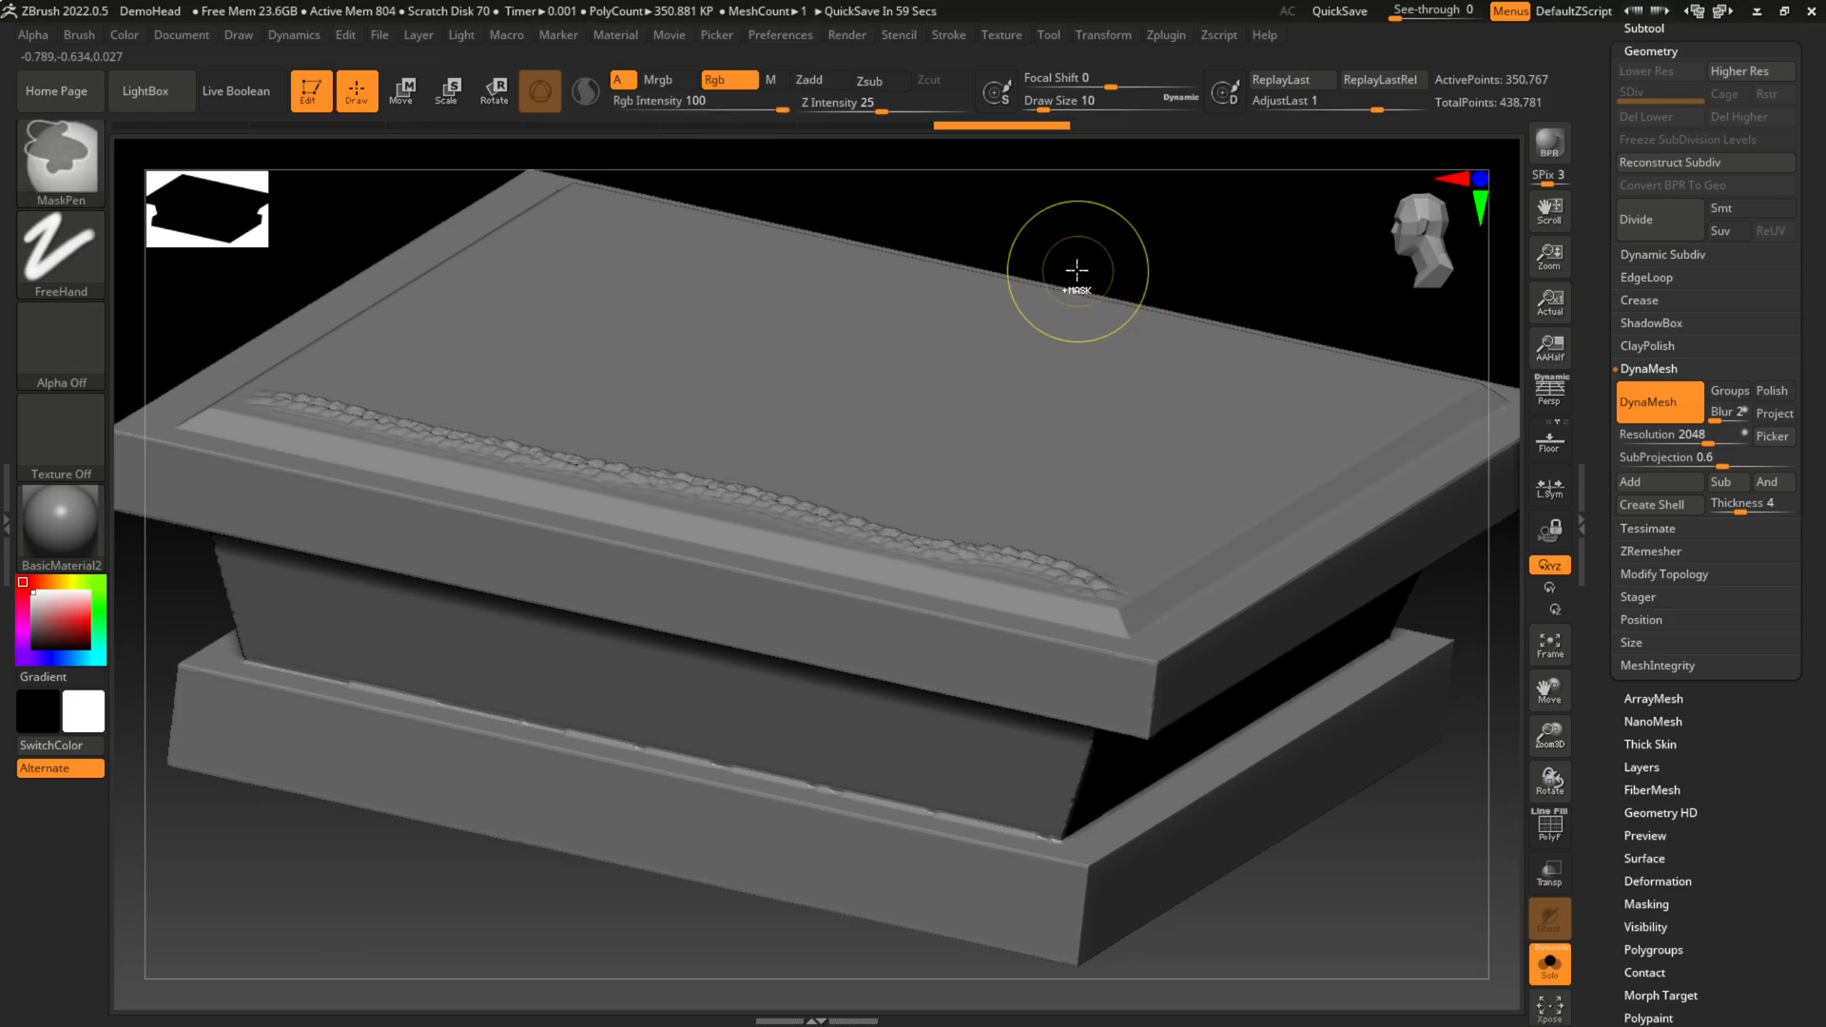
{"action": "key", "text": "ctrl+z"}
{"action": "key", "text": "ctrl+z"}
Step: Enlarge the brush to Draw Size 22 and set its Focal Shift to -75
{"action": "key", "text": "bracketright"}
{"action": "key", "text": "bracketright"}
{"action": "key", "text": "bracketright"}
{"action": "key", "text": "bracketright"}
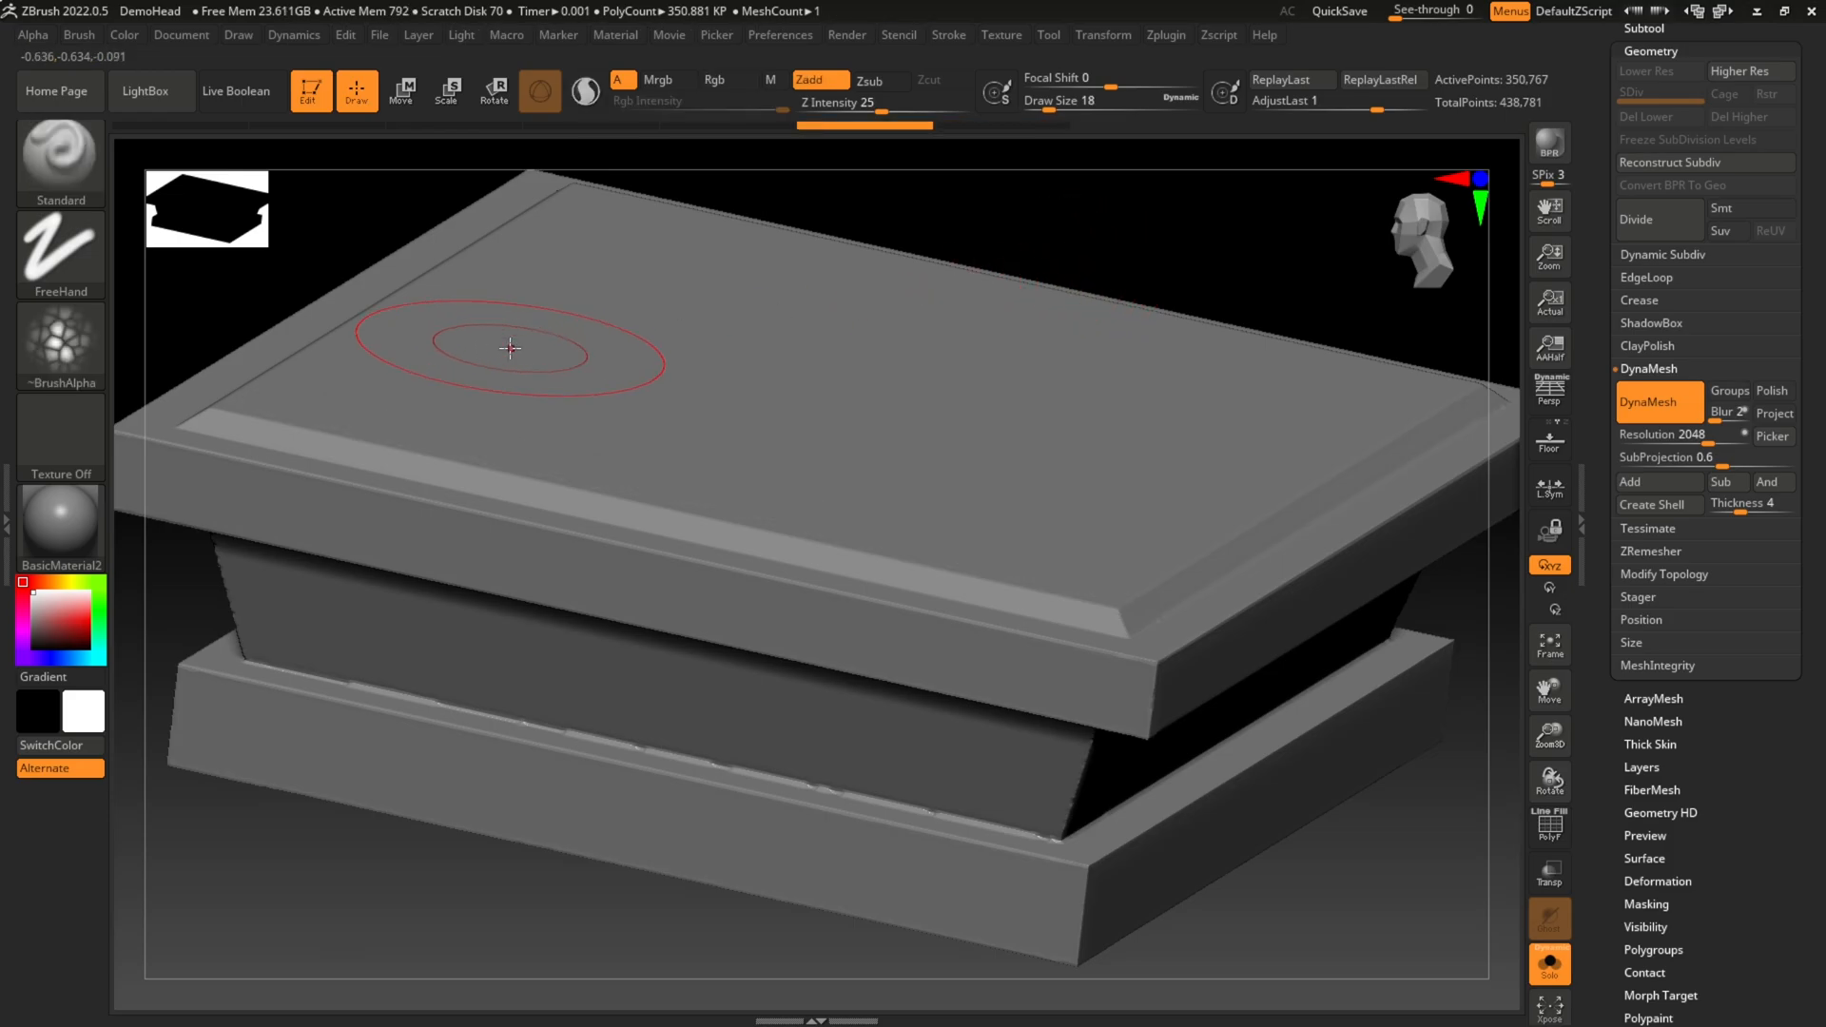
{"action": "key", "text": "bracketleft"}
{"action": "key", "text": "bracketleft"}
{"action": "left_click", "coordinate": [894, 104]}
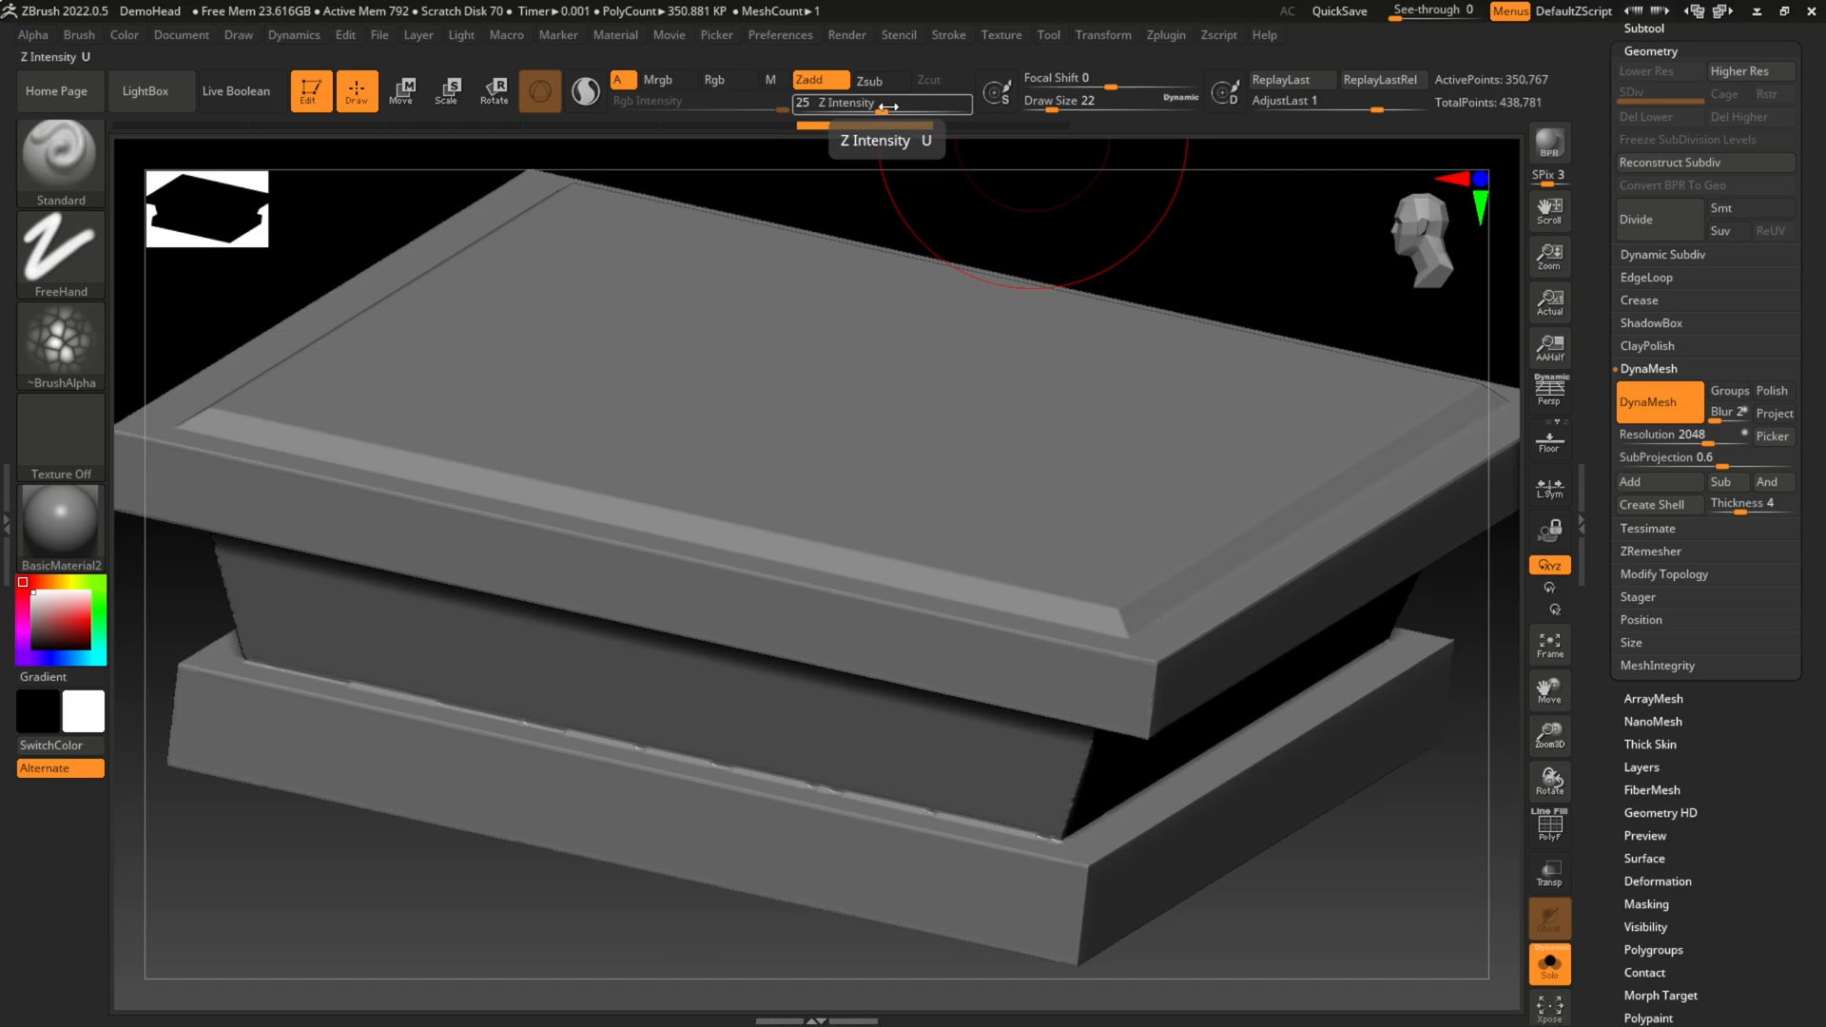
{"action": "left_click_drag", "start_coordinate": [1109, 84], "coordinate": [1046, 88]}
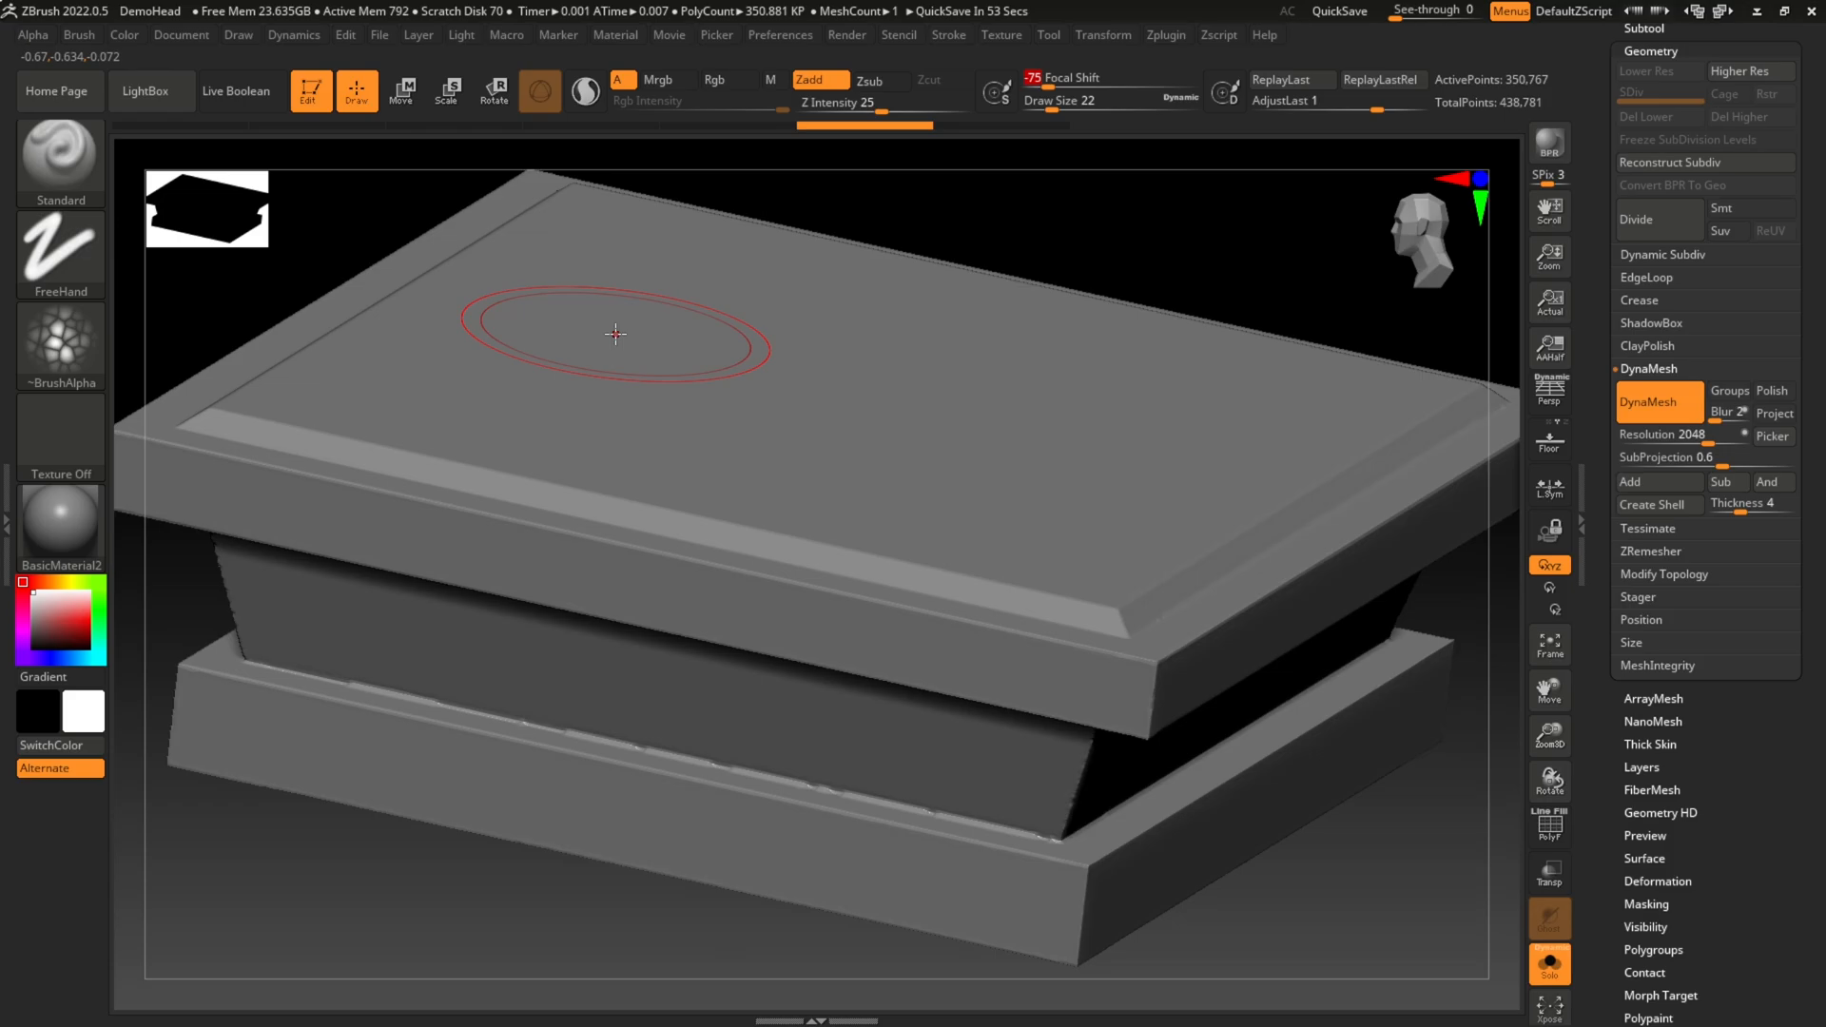
Step: Set the Draw Size to 18 and sculpt a test stroke along the front of the top face
{"action": "key", "text": "bracketleft"}
{"action": "key", "text": "bracketleft"}
{"action": "key", "text": "bracketleft"}
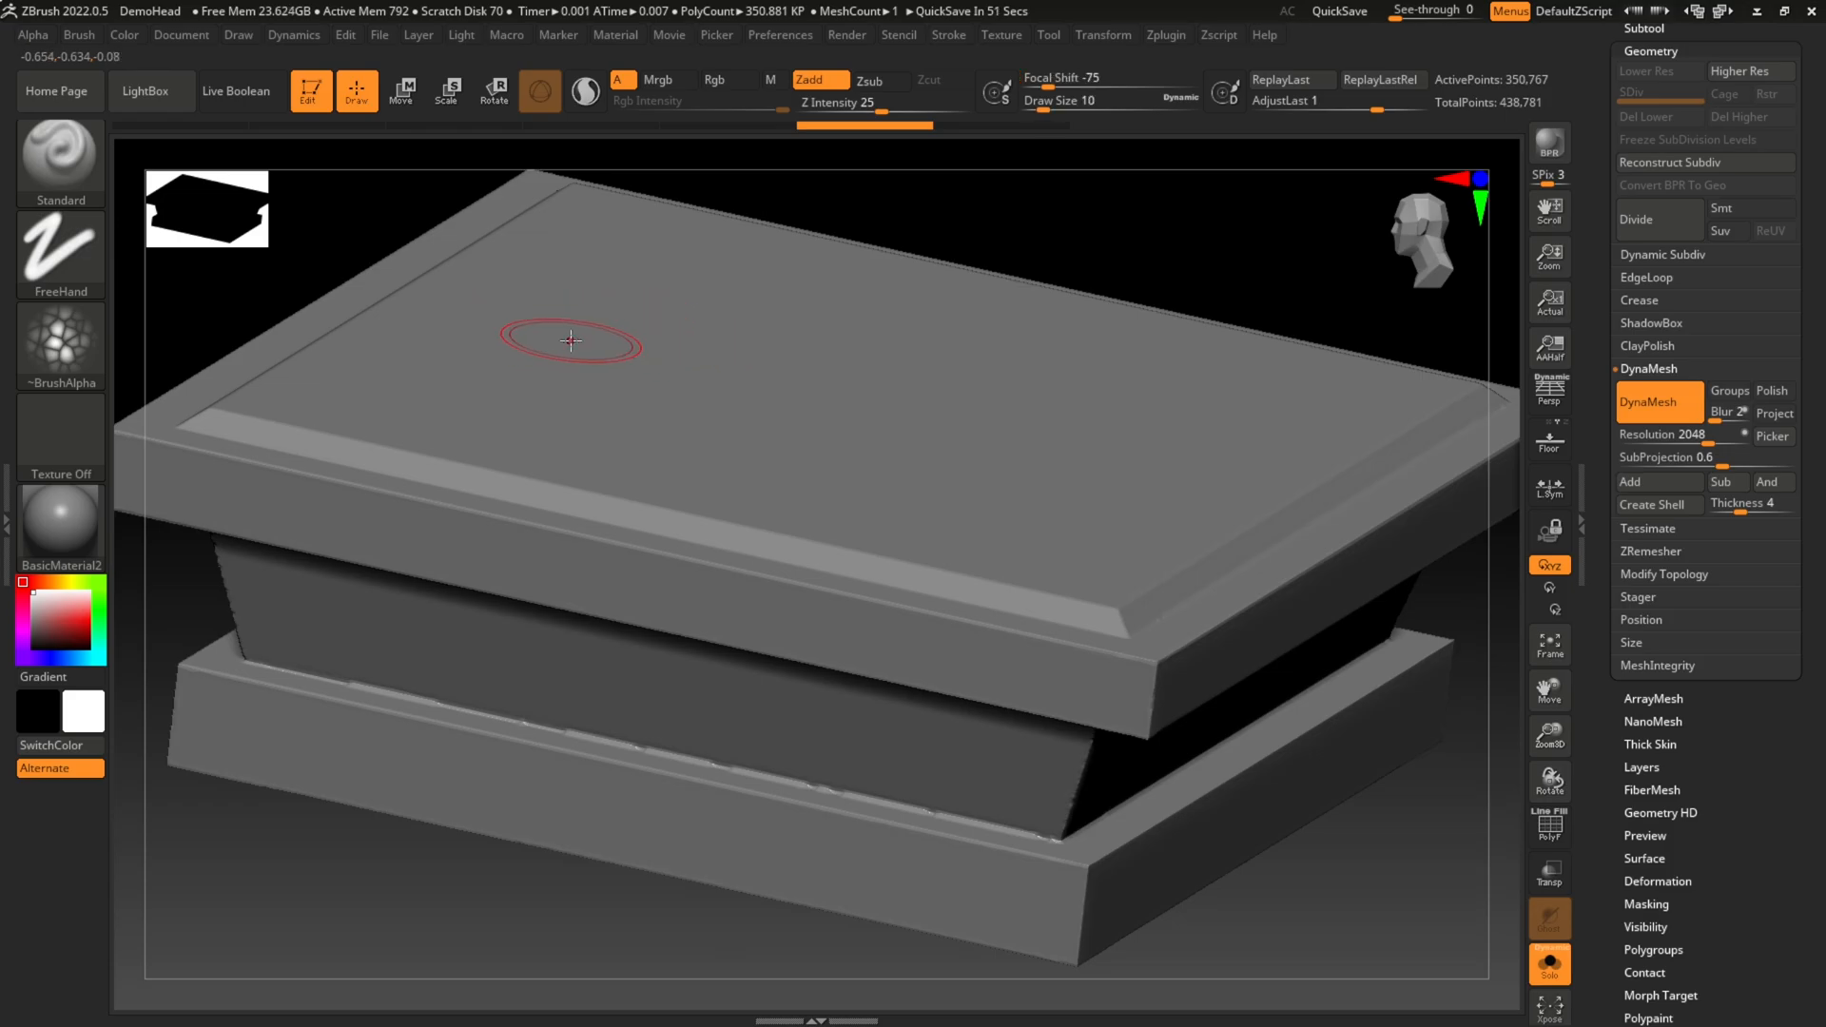
{"action": "key", "text": "bracketright"}
{"action": "key", "text": "bracketright"}
{"action": "key", "text": "bracketright"}
{"action": "key", "text": "bracketright"}
{"action": "key", "text": "bracketleft"}
{"action": "key", "text": "bracketleft"}
{"action": "left_click_drag", "start_coordinate": [285, 376], "coordinate": [1128, 544]}
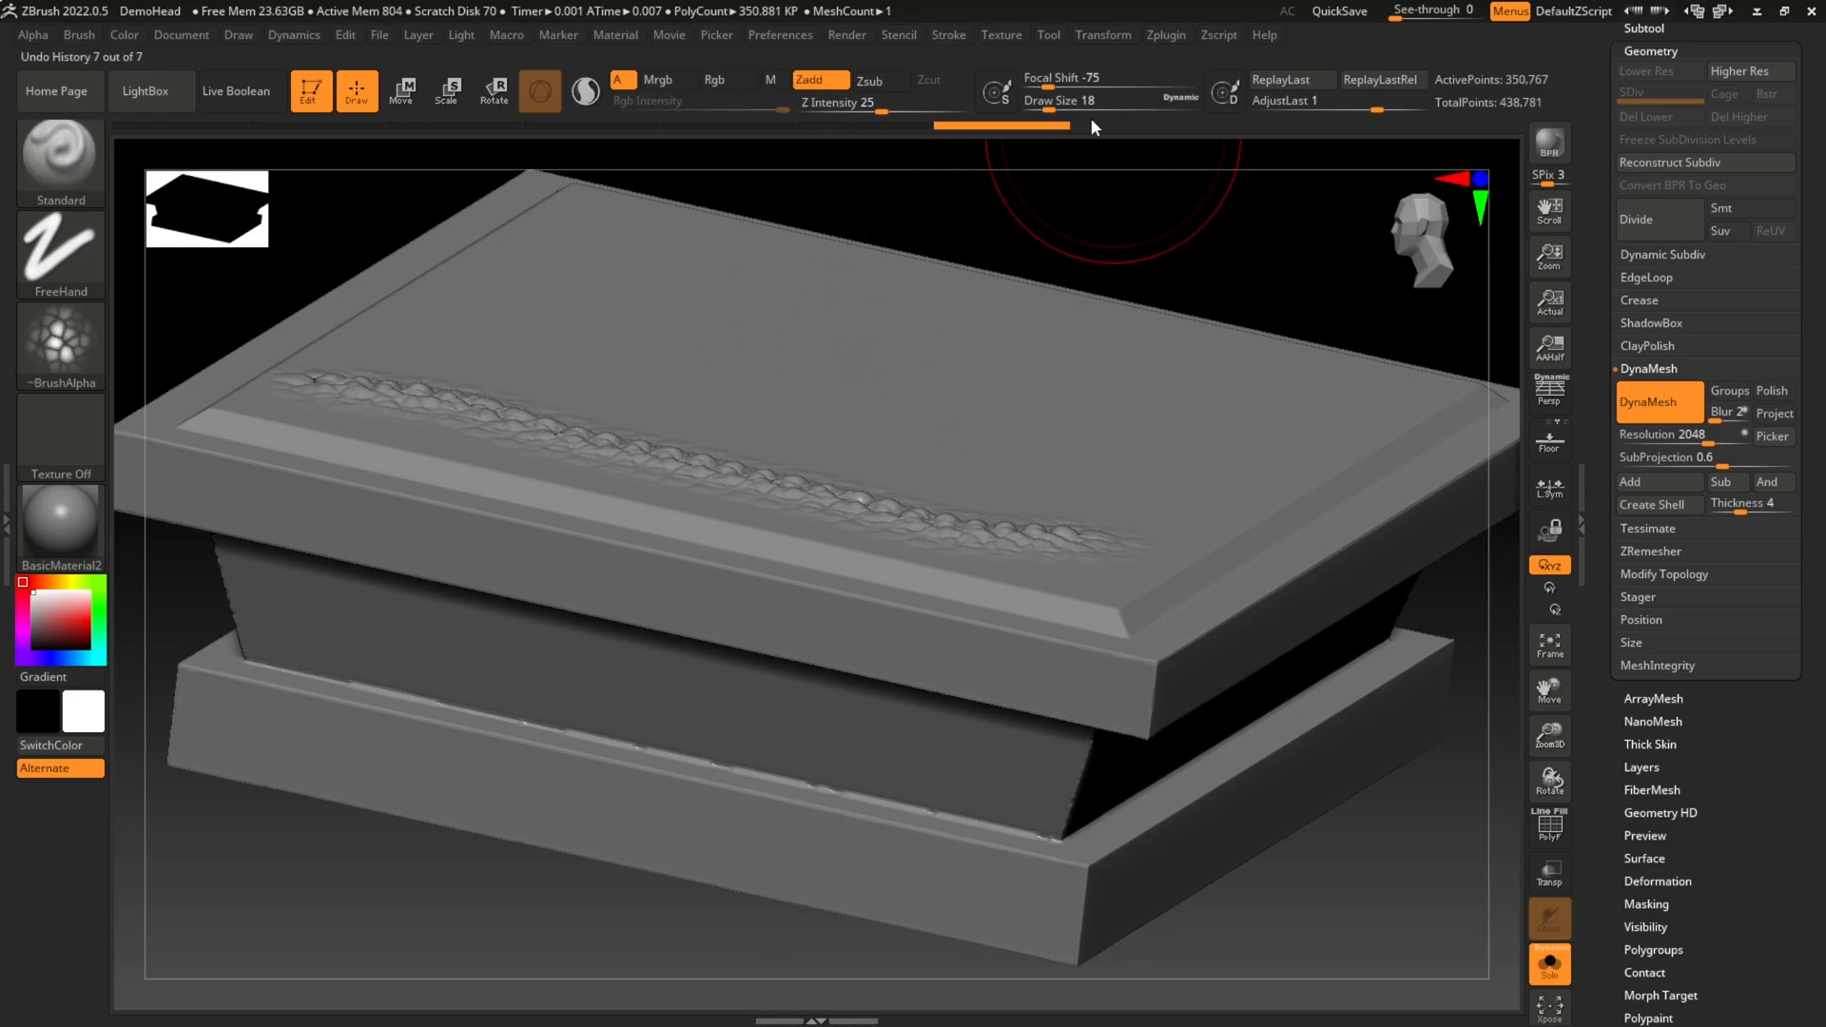
Step: Set Focal Shift to 64, sculpt a second stroke across the top face for comparison, and undo both test strokes
{"action": "left_click_drag", "start_coordinate": [1047, 86], "coordinate": [1165, 89]}
{"action": "left_click_drag", "start_coordinate": [423, 285], "coordinate": [1160, 453]}
{"action": "mouse_move", "coordinate": [1167, 256]}
{"action": "left_mouse_down"}
{"action": "mouse_move", "coordinate": [828, 399]}
{"action": "mouse_move", "coordinate": [723, 471]}
{"action": "left_mouse_up"}
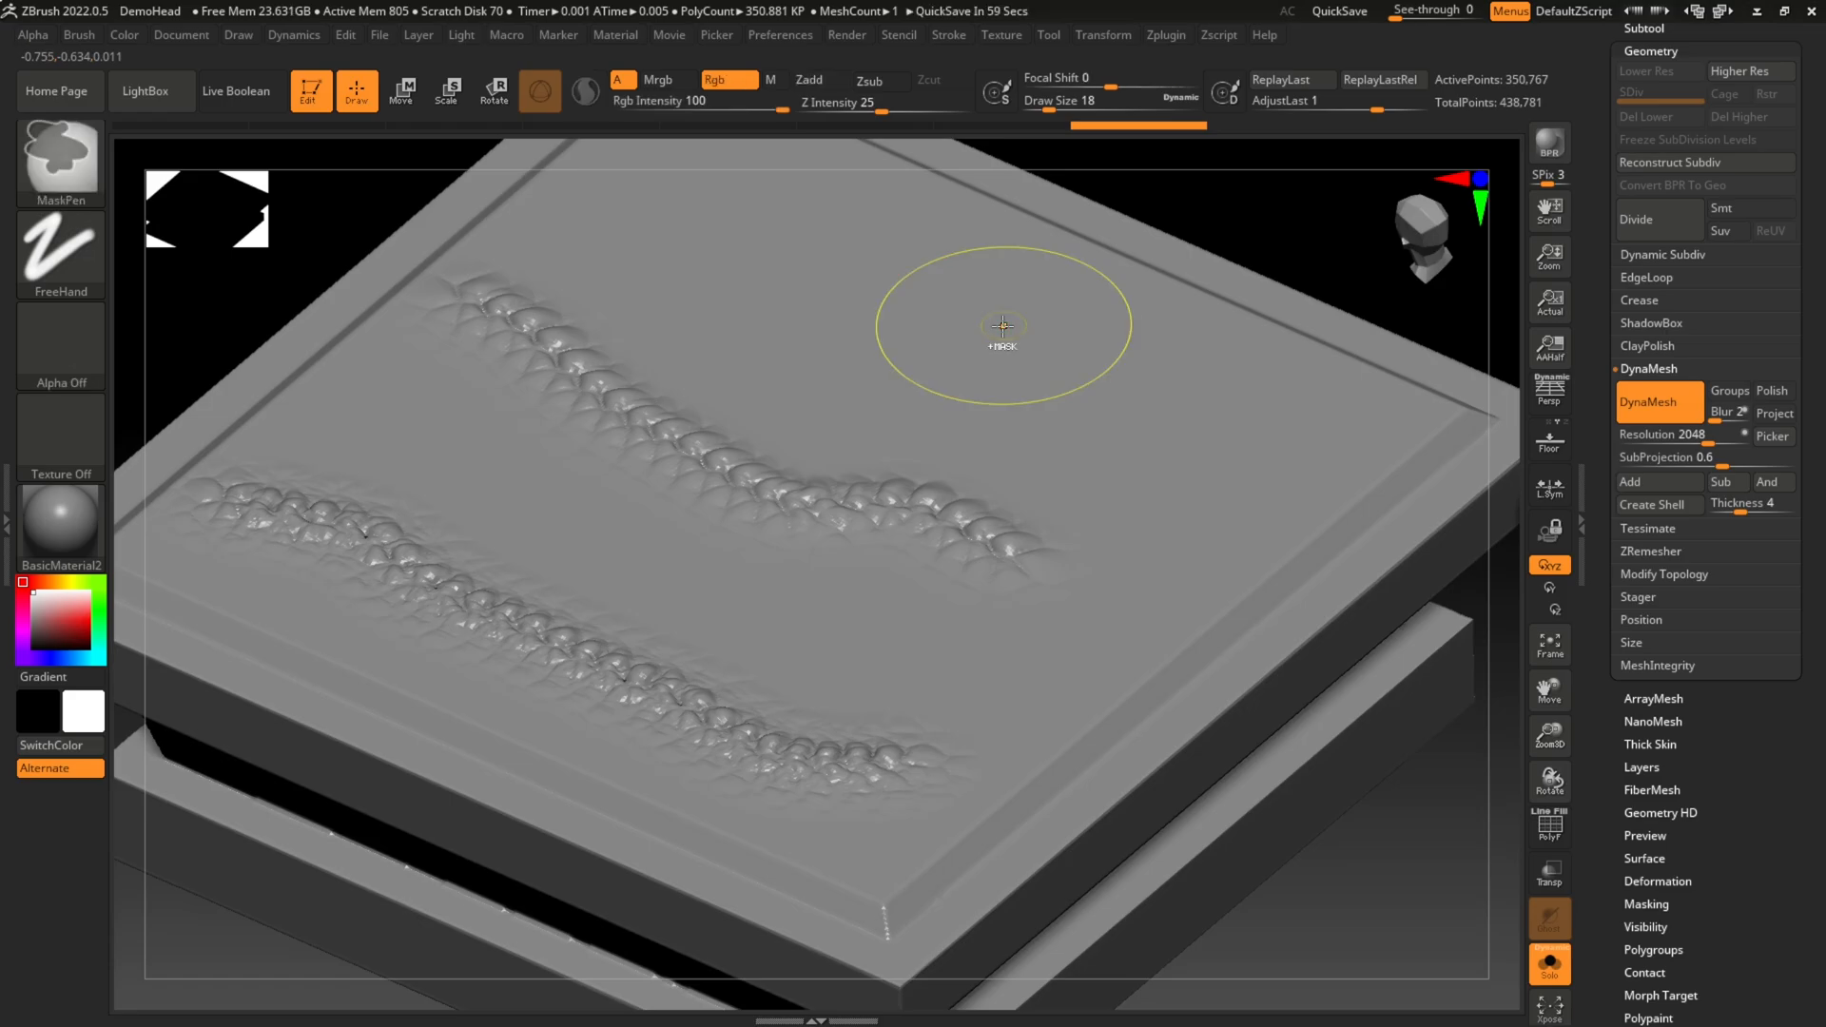
{"action": "key", "text": "ctrl+z"}
{"action": "key", "text": "ctrl+z"}
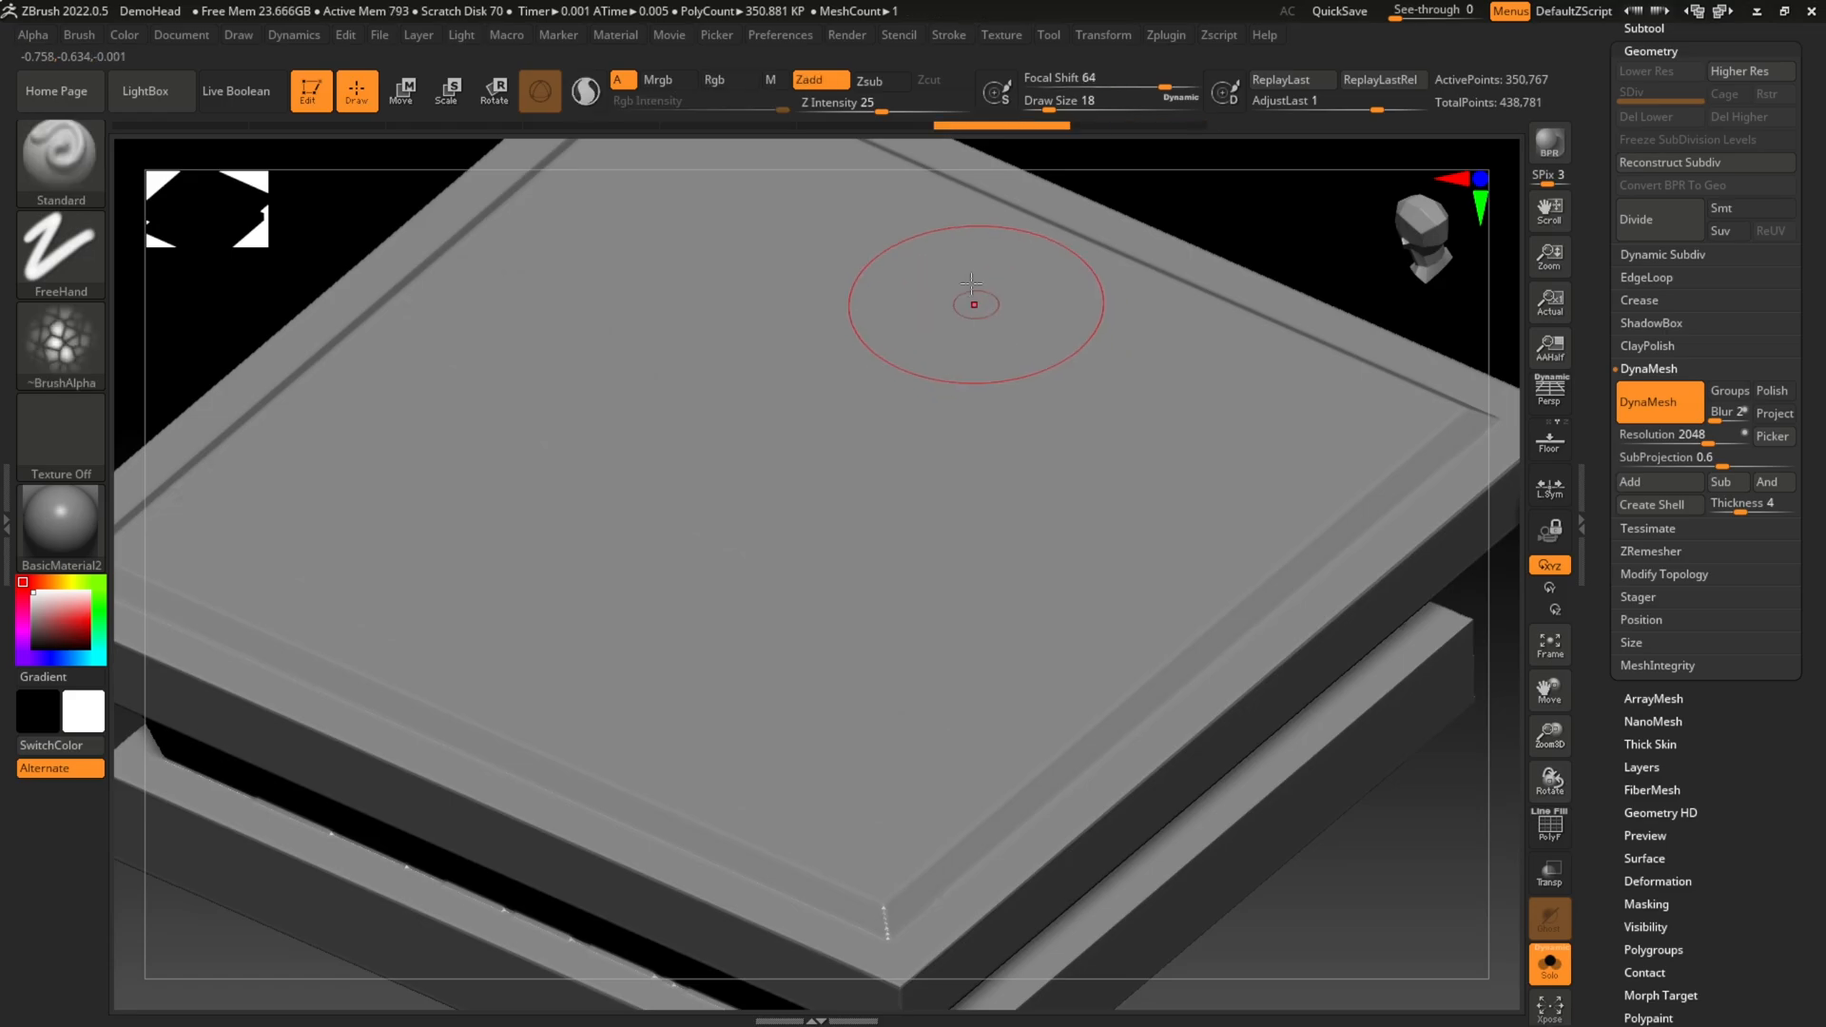
Step: Lower Z Intensity to 11, try a stroke diagonally across the top face, and undo it
{"action": "left_click", "coordinate": [840, 113]}
{"action": "type", "text": "6"}
{"action": "left_click_drag", "start_coordinate": [840, 116], "coordinate": [855, 118]}
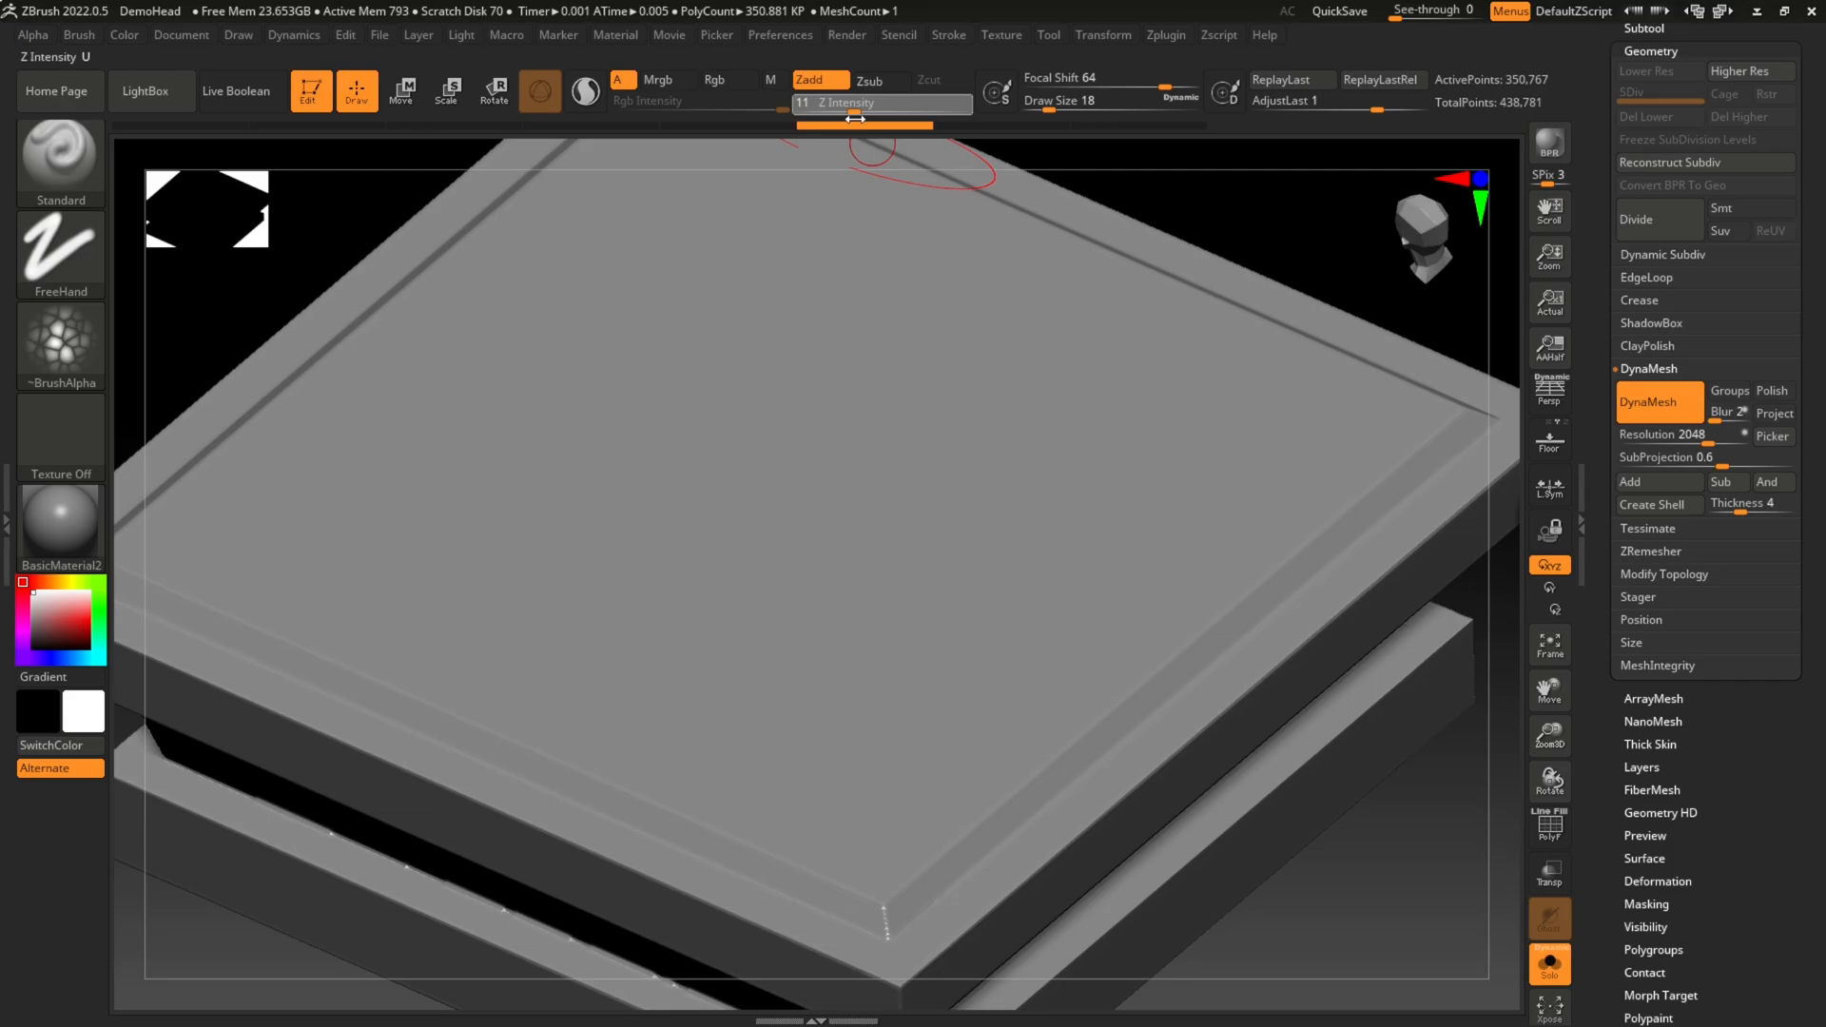
{"action": "left_click_drag", "start_coordinate": [333, 420], "coordinate": [1051, 643]}
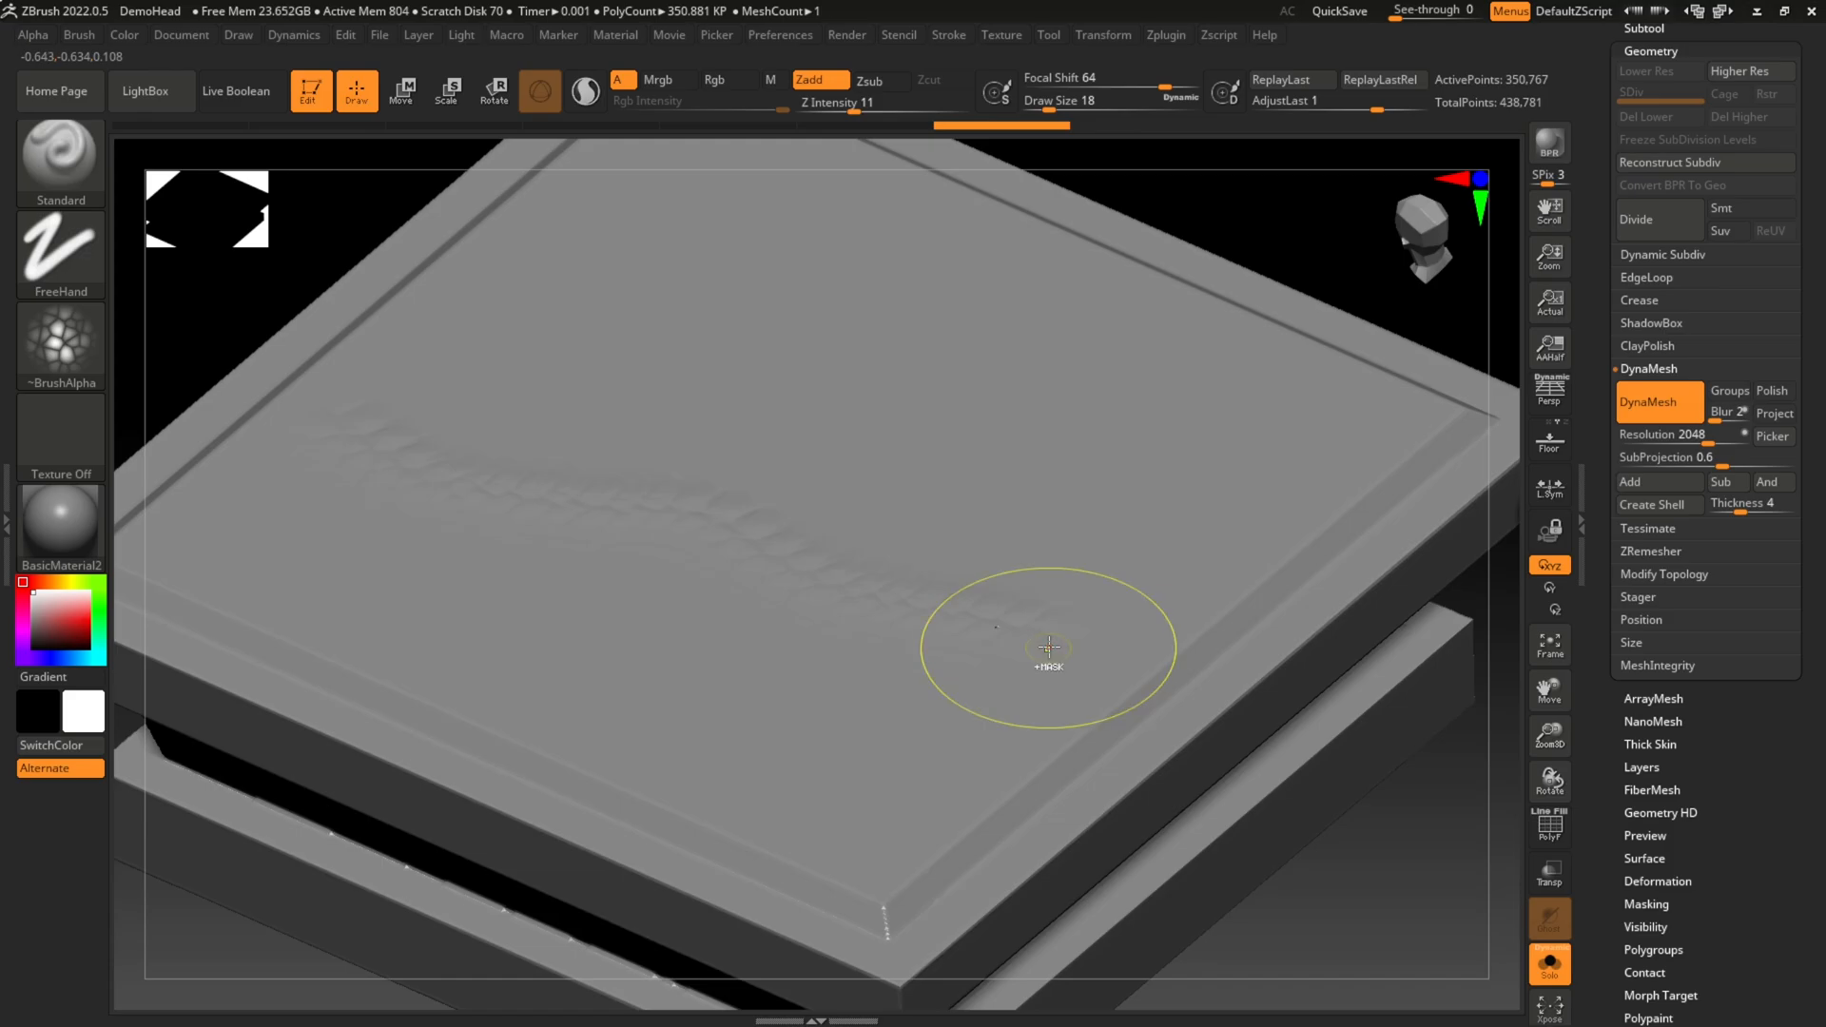
{"action": "left_click", "coordinate": [928, 126]}
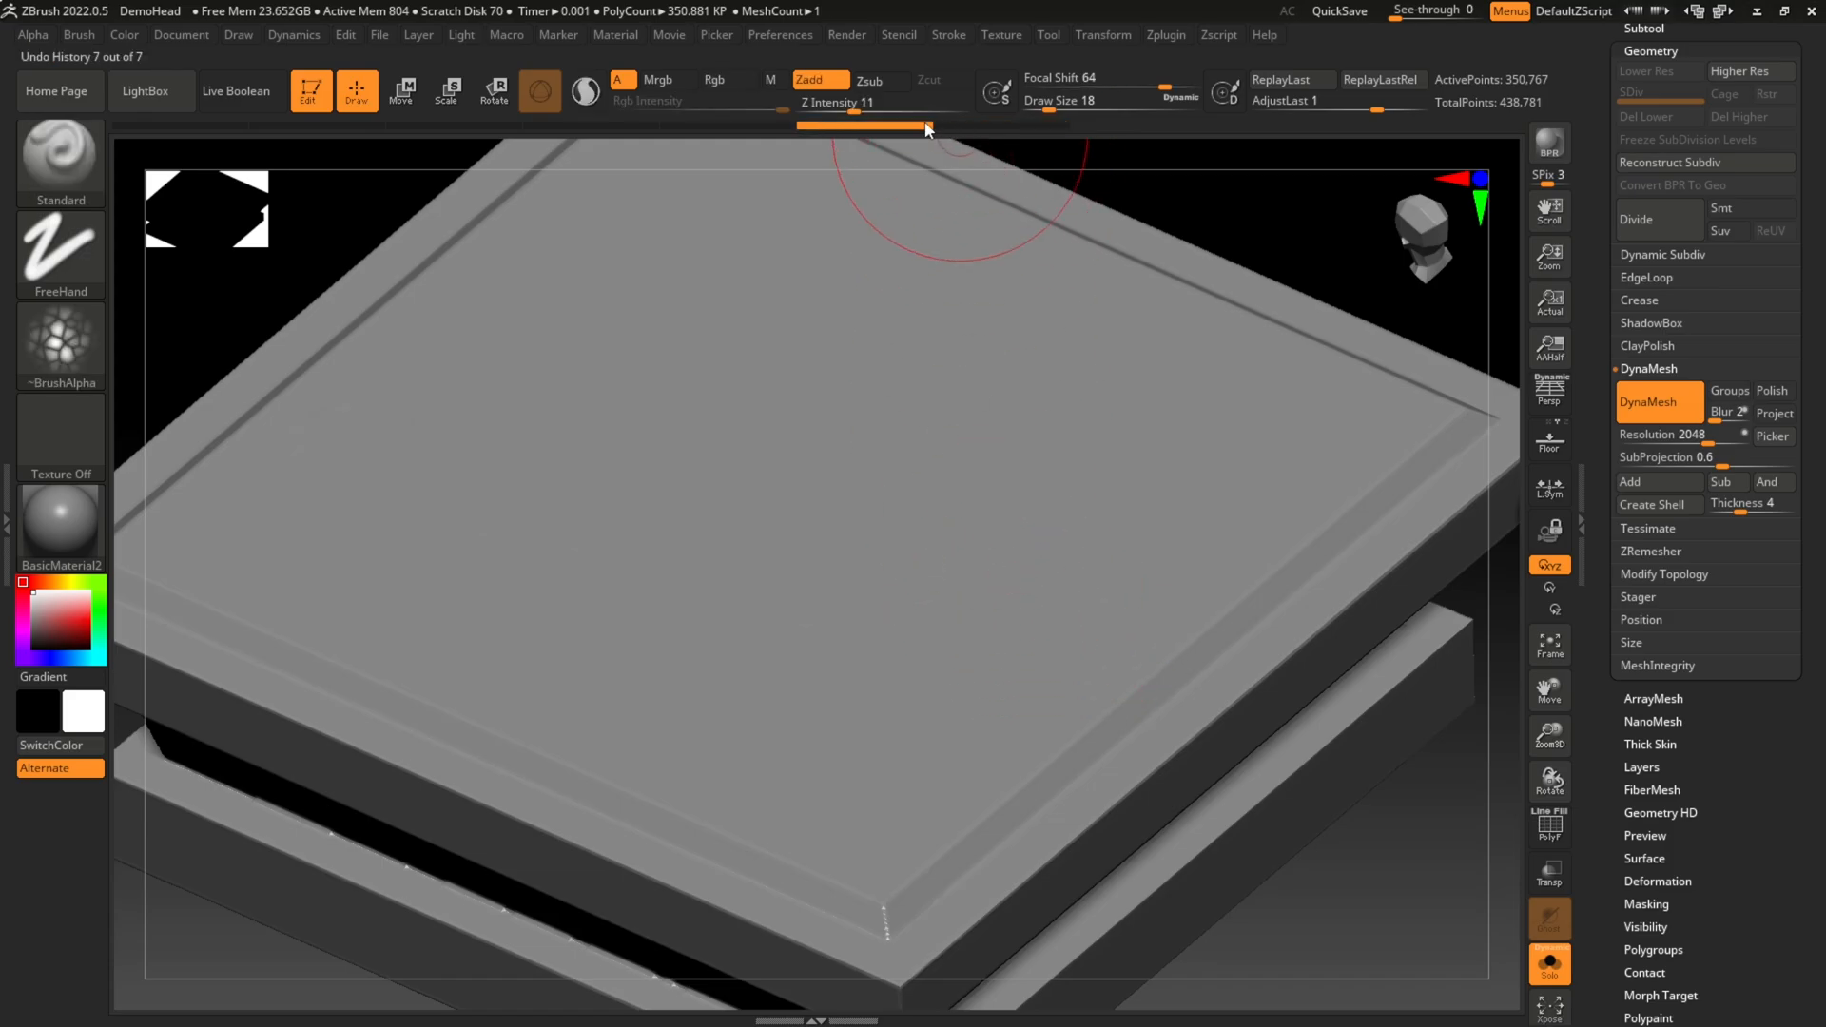
Step: Raise Z Intensity to 32, try another stroke across the top face, and undo it
{"action": "left_click", "coordinate": [871, 111]}
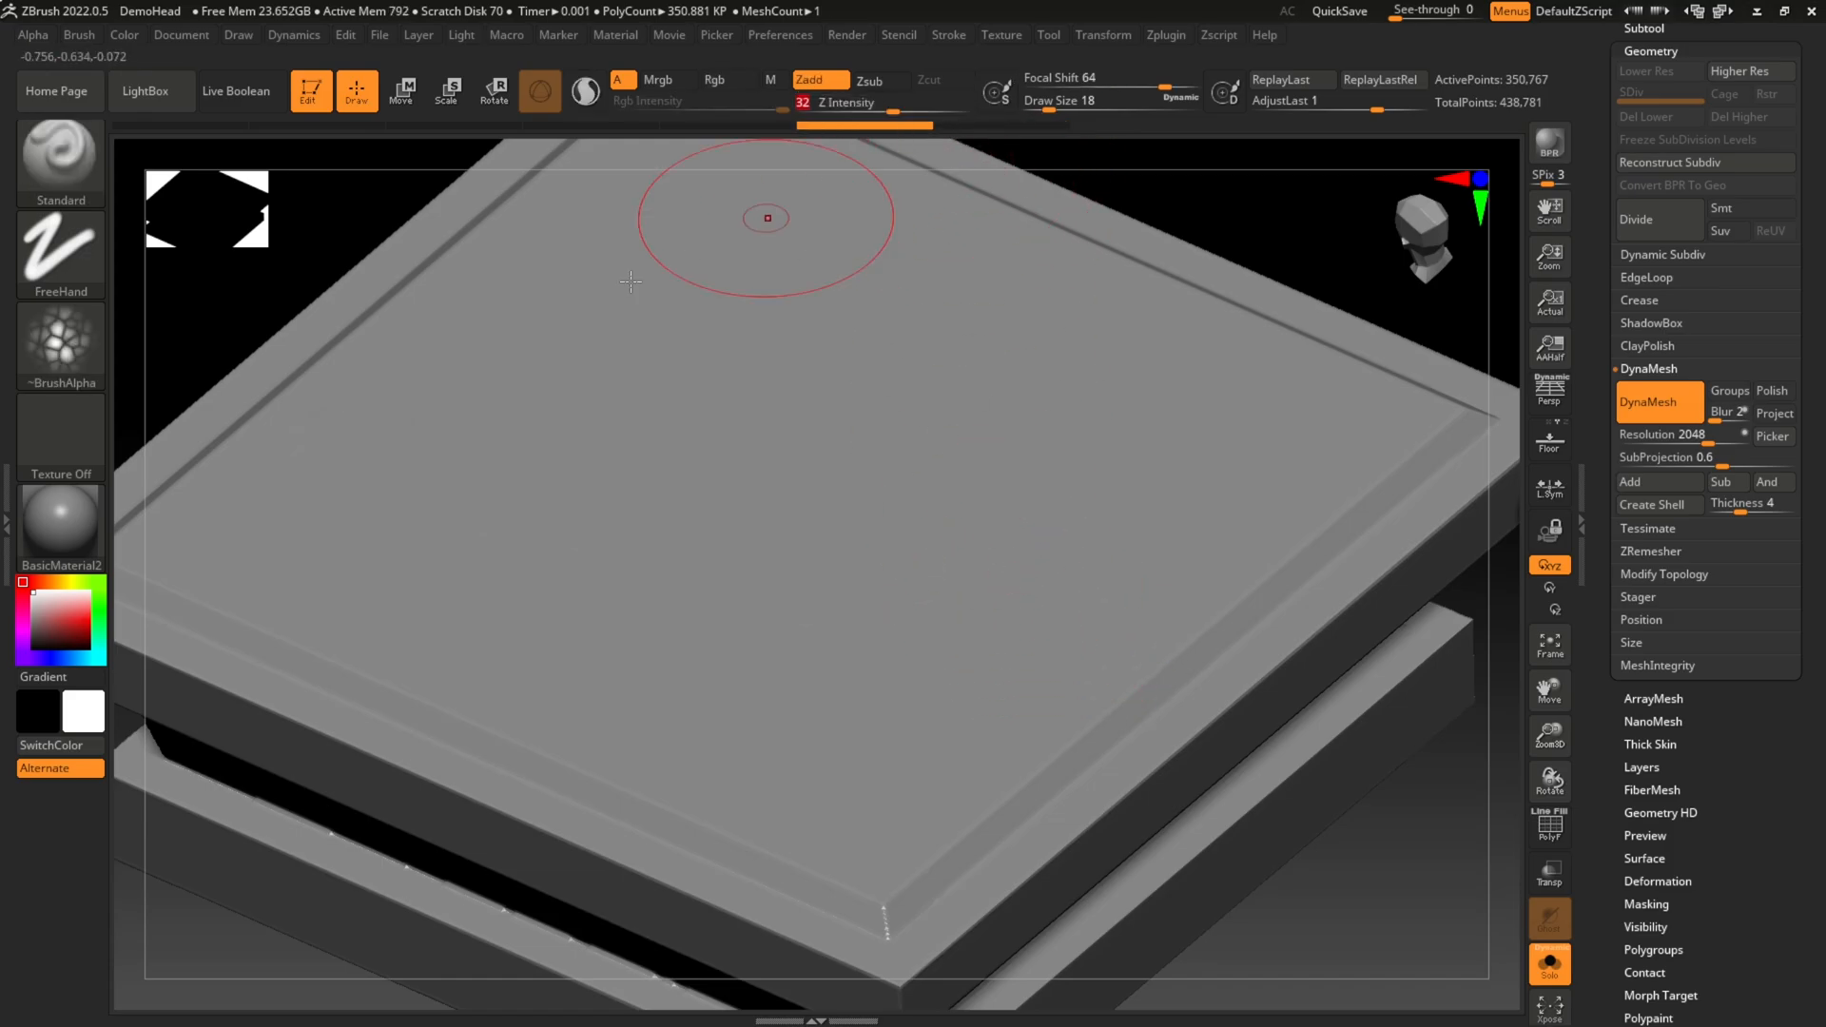
{"action": "mouse_move", "coordinate": [438, 460]}
{"action": "left_mouse_down"}
{"action": "mouse_move", "coordinate": [665, 576]}
{"action": "mouse_move", "coordinate": [1006, 683]}
{"action": "left_mouse_up"}
{"action": "key", "text": "ctrl+z"}
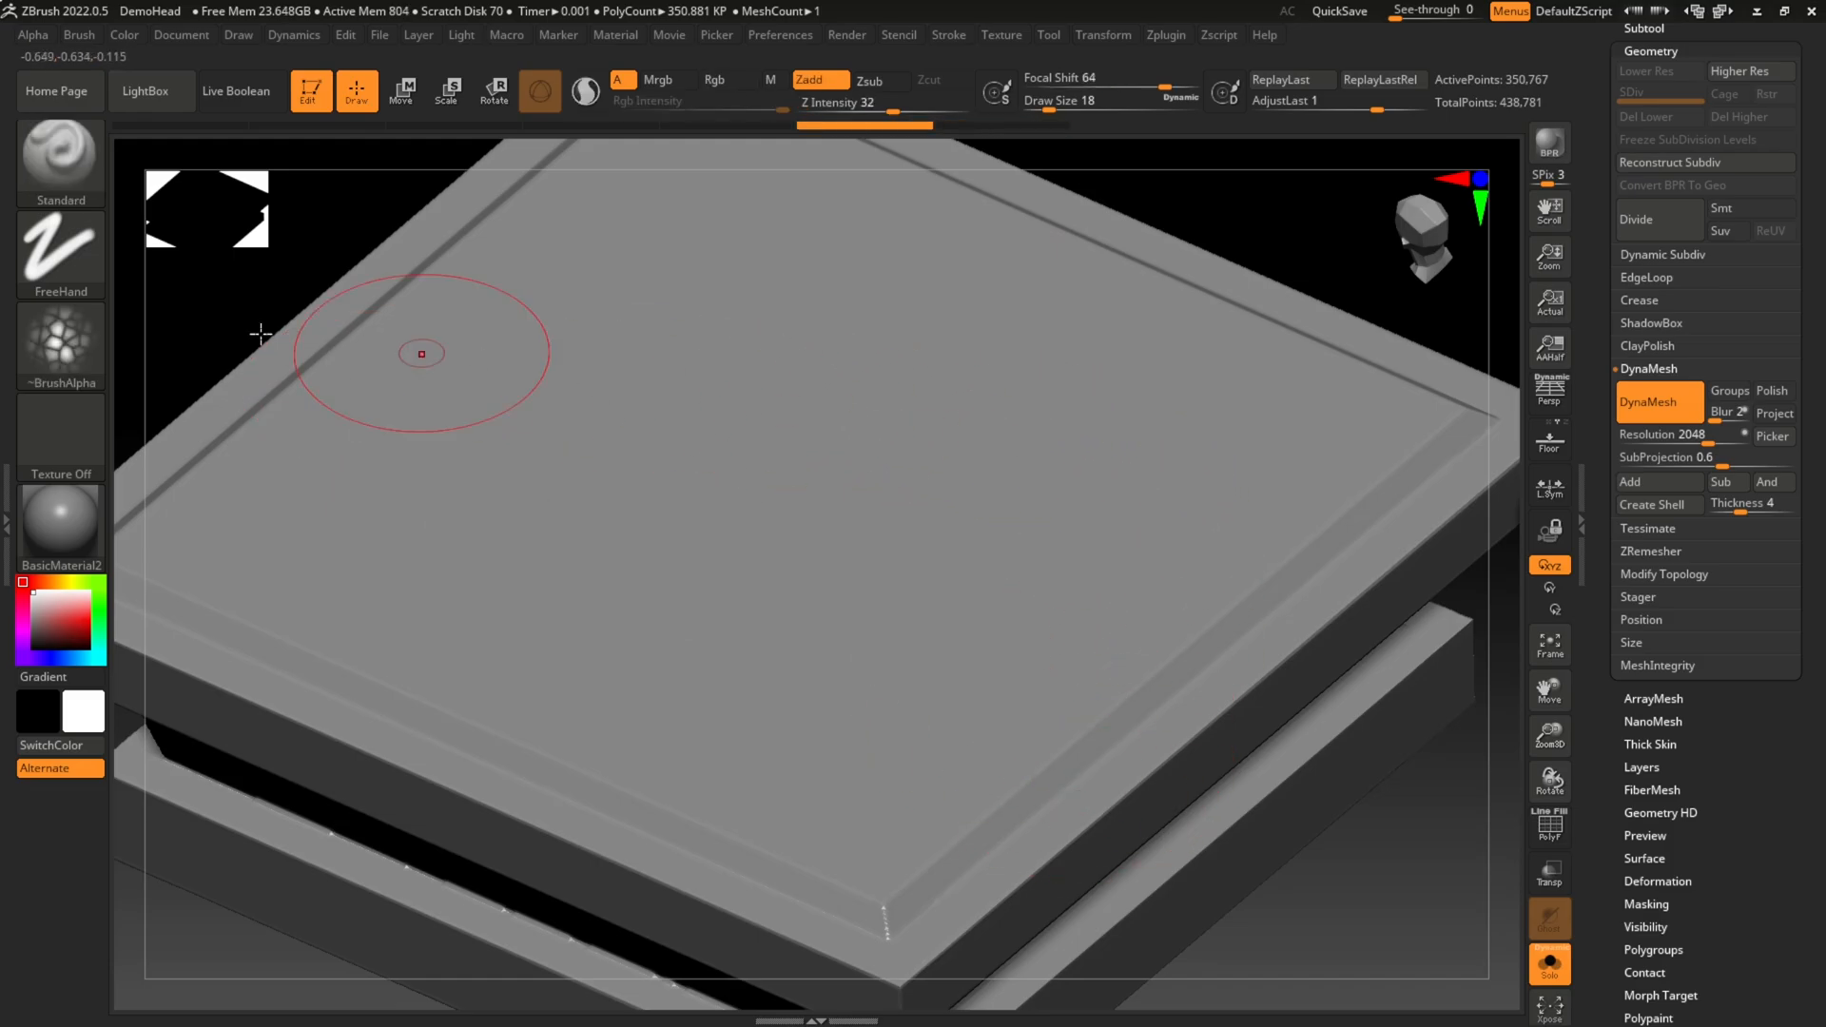
Step: Choose Alpha 08 for the brush and dab three separate patches of texture on the top face
{"action": "left_click", "coordinate": [60, 340]}
{"action": "mouse_move", "coordinate": [264, 538]}
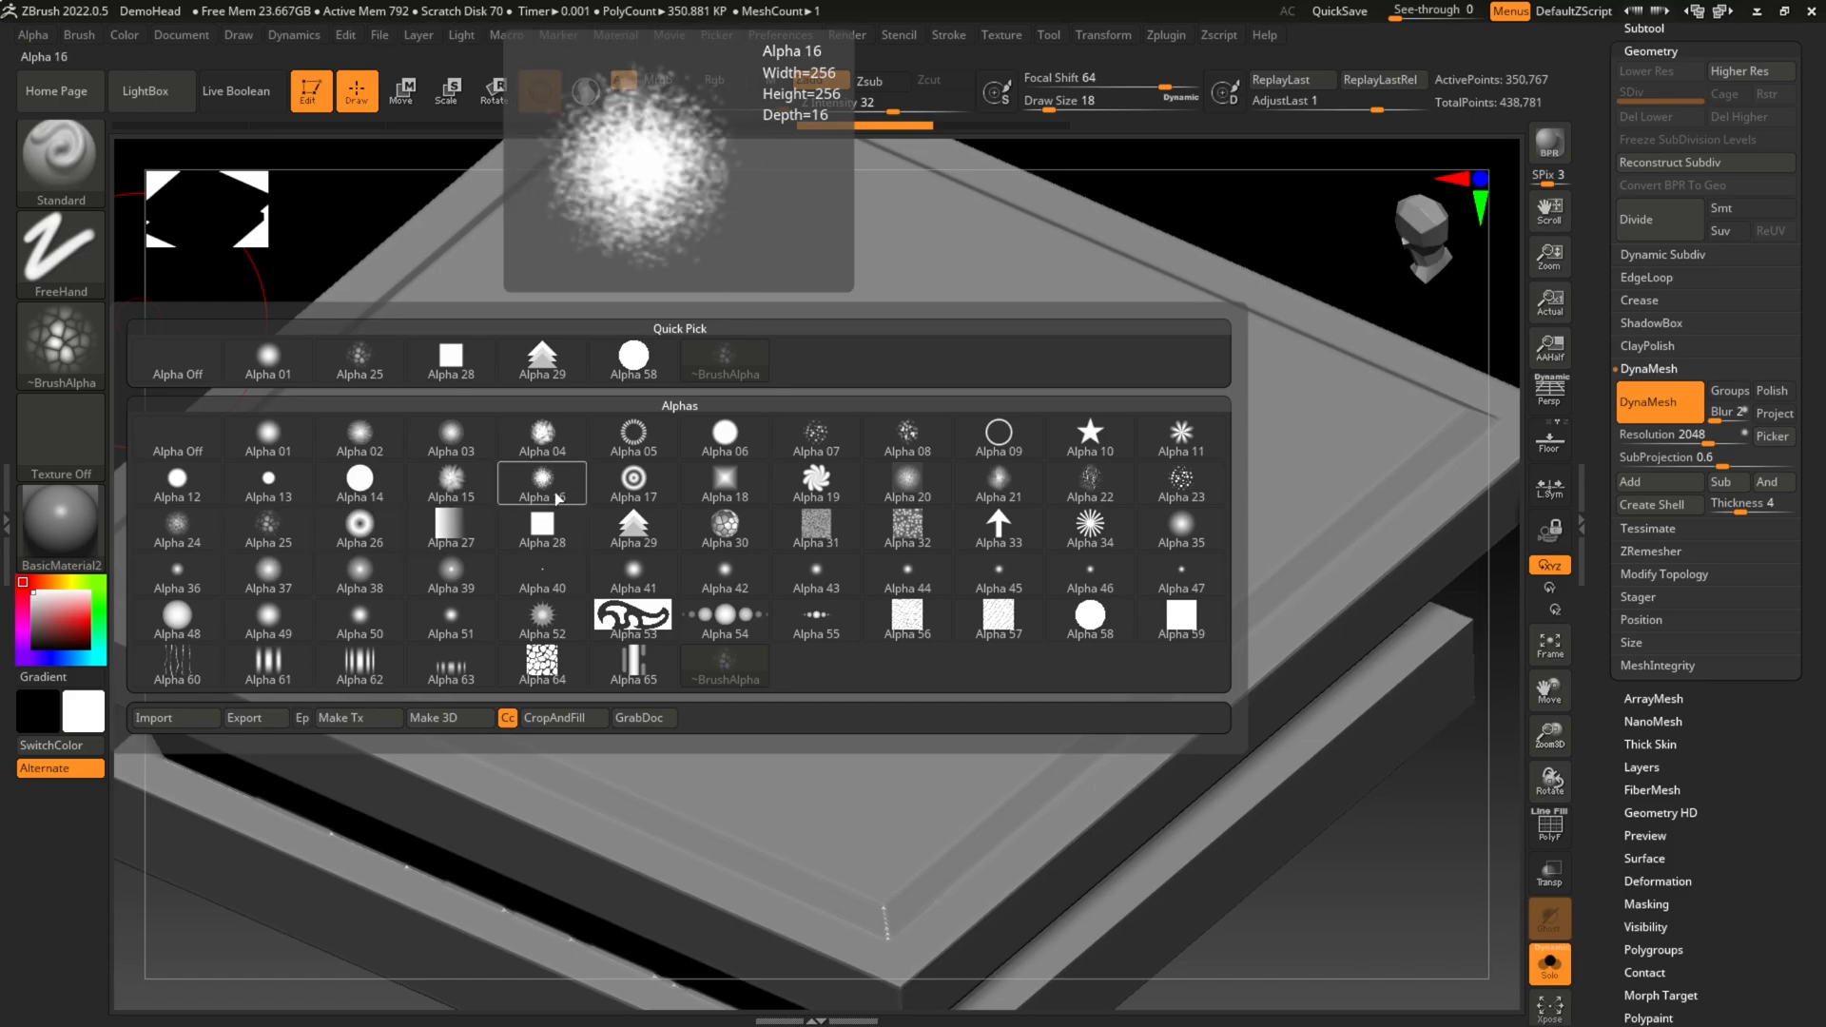
{"action": "left_click", "coordinate": [902, 445]}
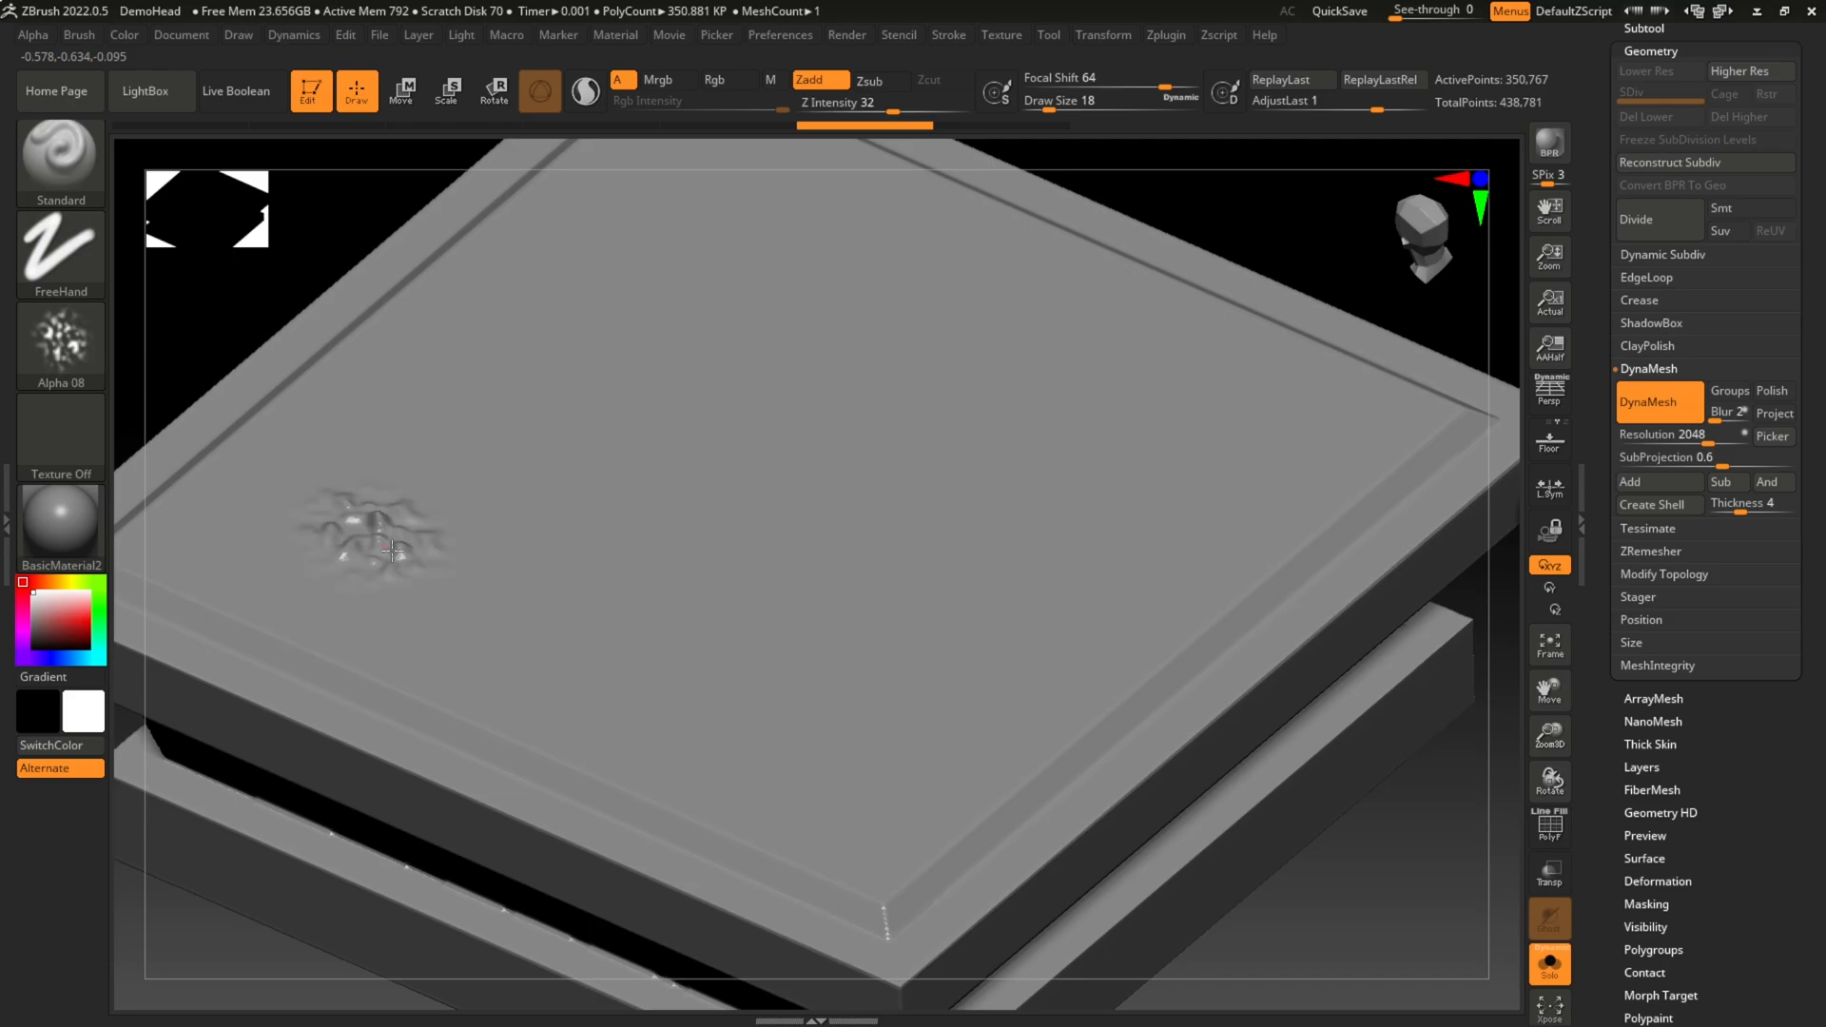
{"action": "left_click", "coordinate": [392, 550]}
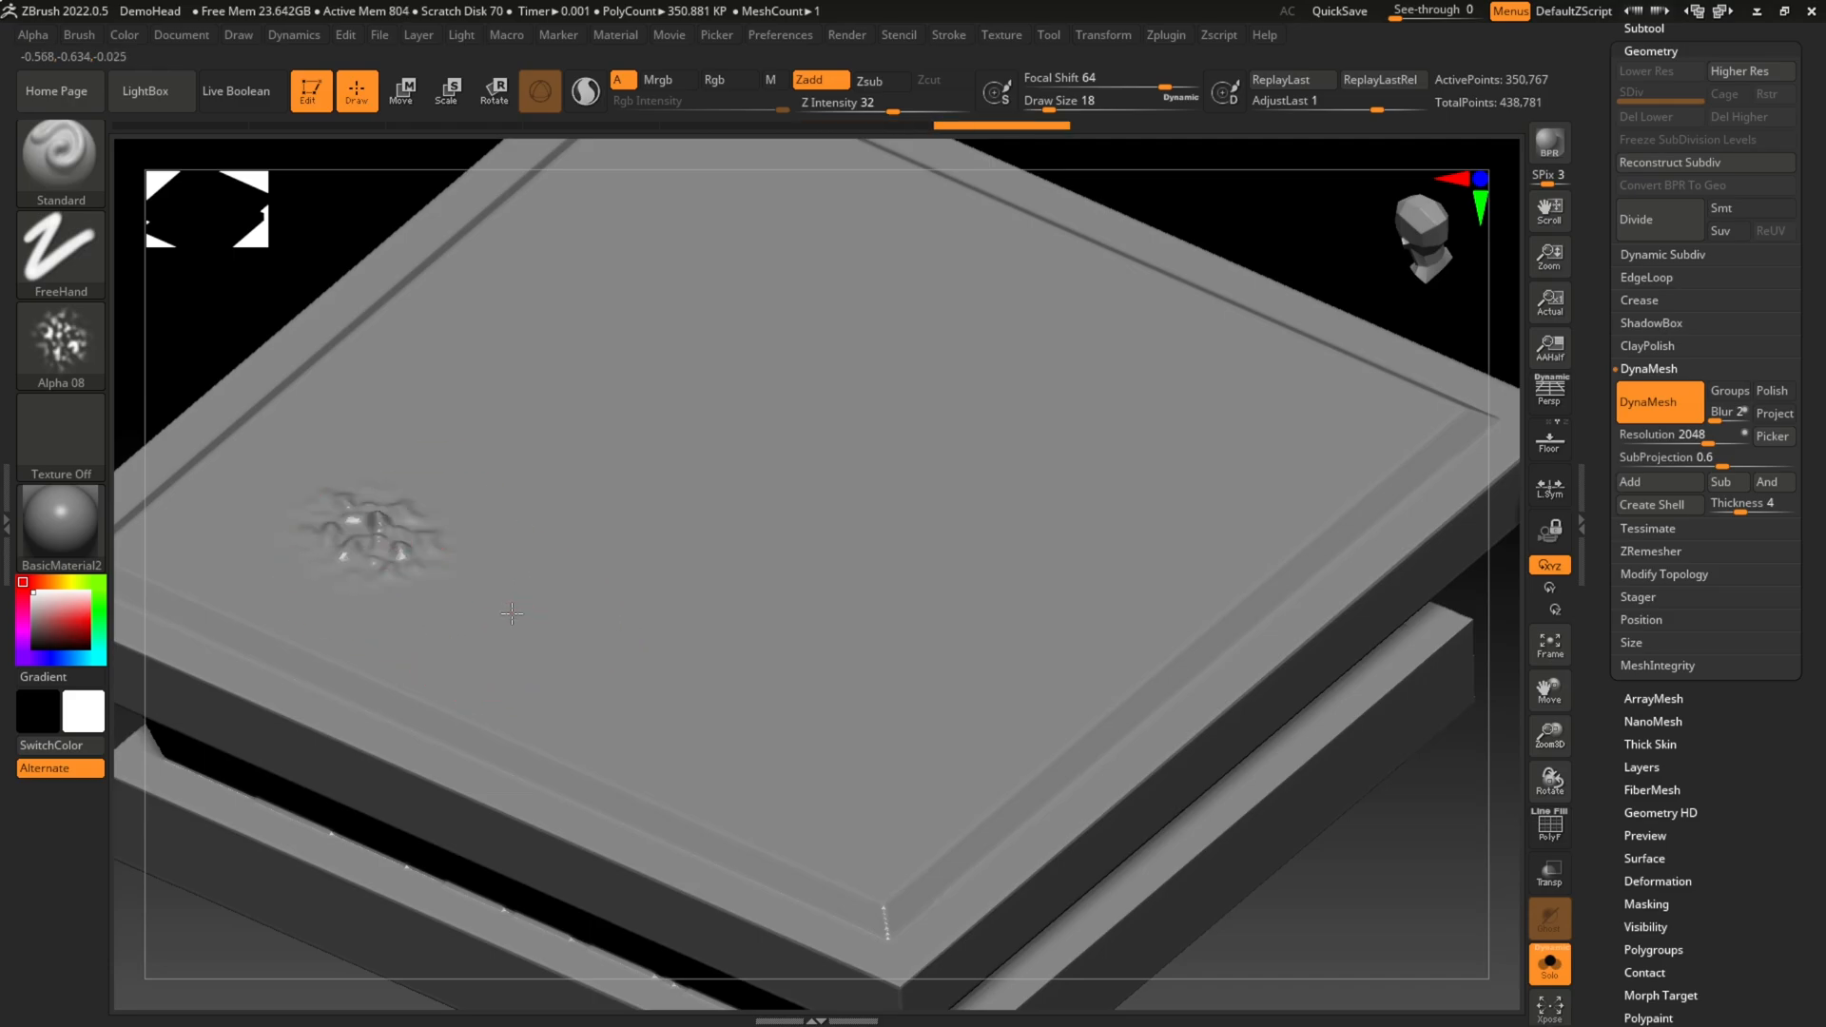
{"action": "left_click", "coordinate": [551, 523]}
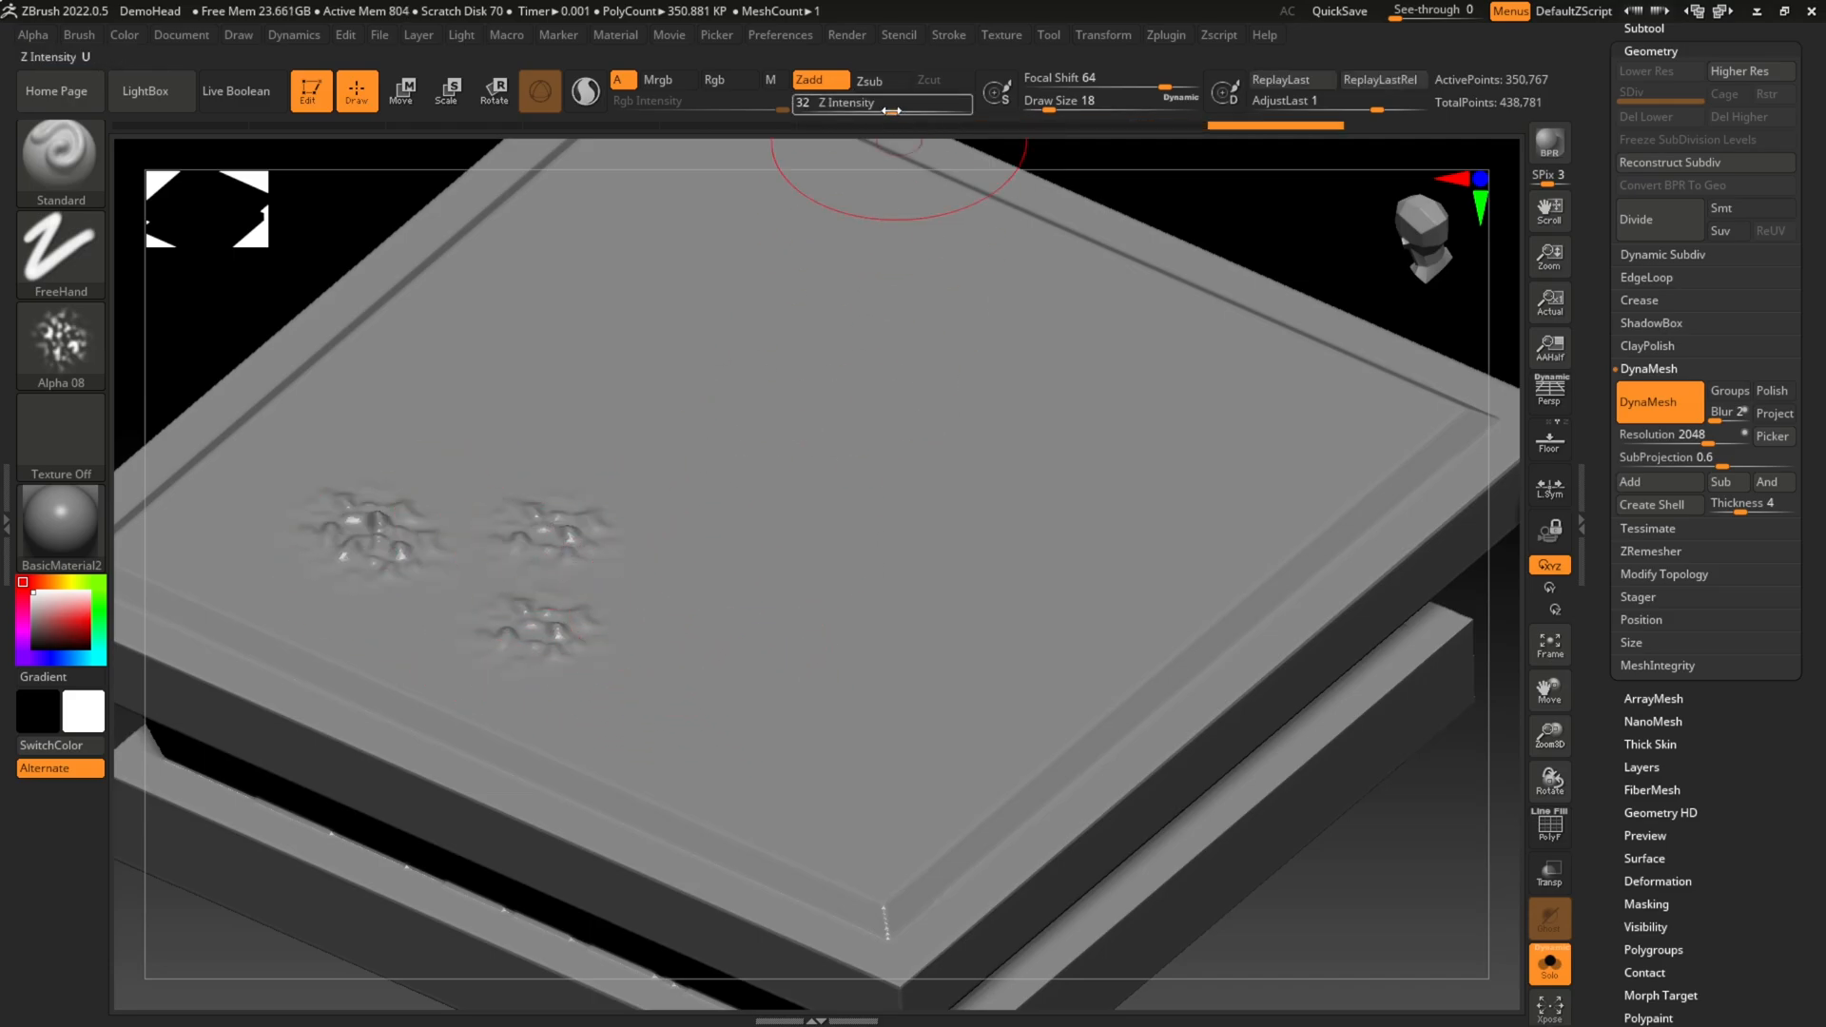
Step: Lower Z Intensity to 19 and dab several fainter Alpha 08 patches around the existing ones
{"action": "left_click_drag", "start_coordinate": [892, 111], "coordinate": [871, 111]}
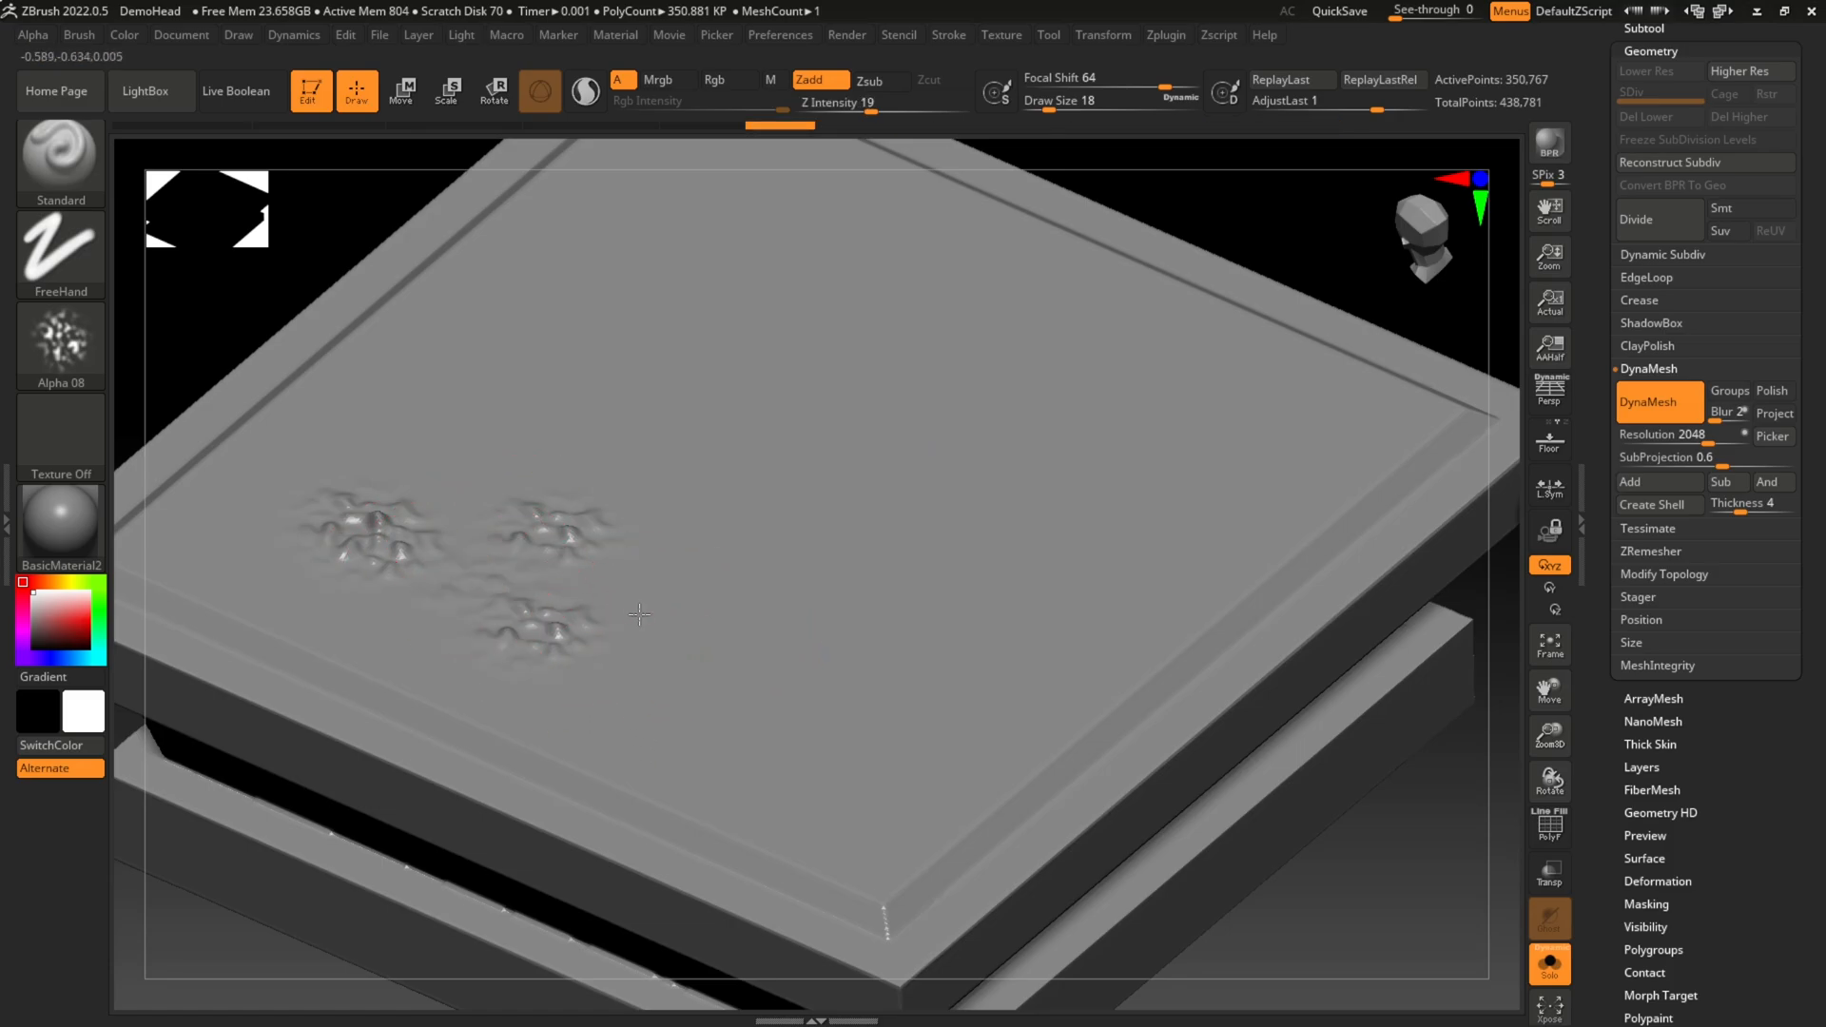
{"action": "left_click", "coordinate": [734, 661]}
{"action": "left_click", "coordinate": [722, 576]}
{"action": "left_click", "coordinate": [785, 614]}
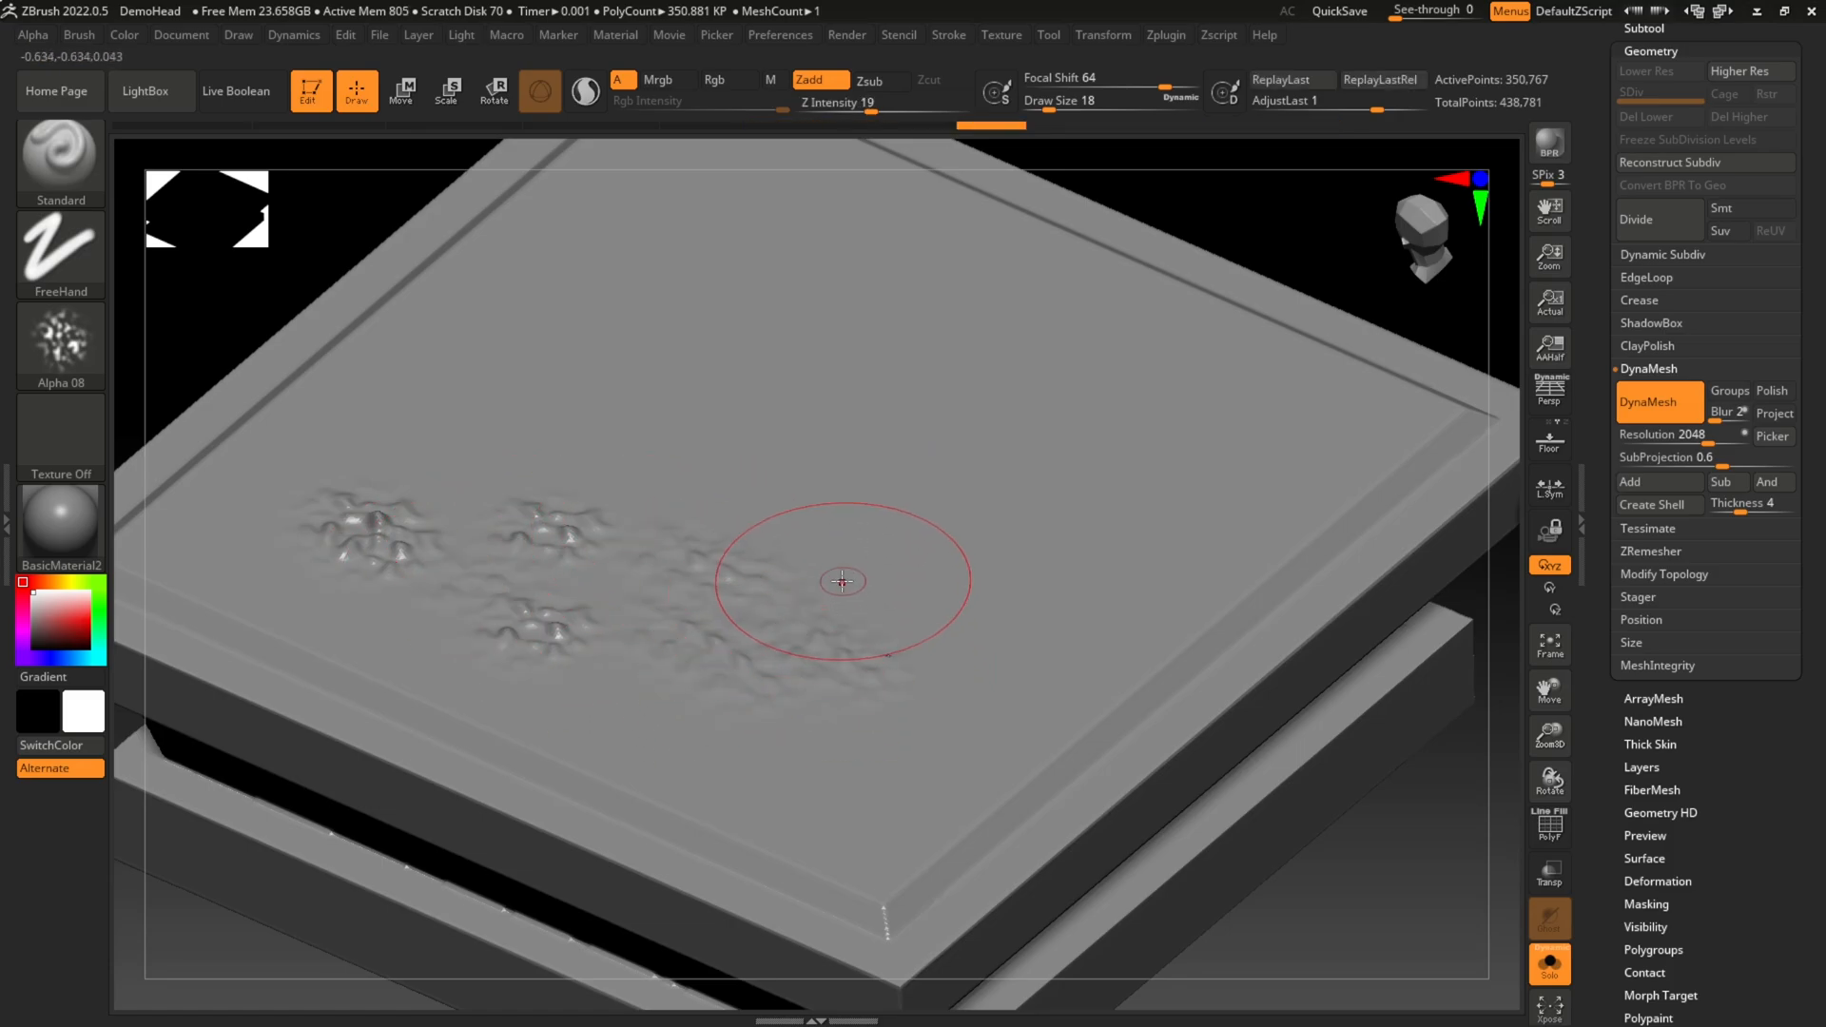
{"action": "left_click", "coordinate": [558, 443]}
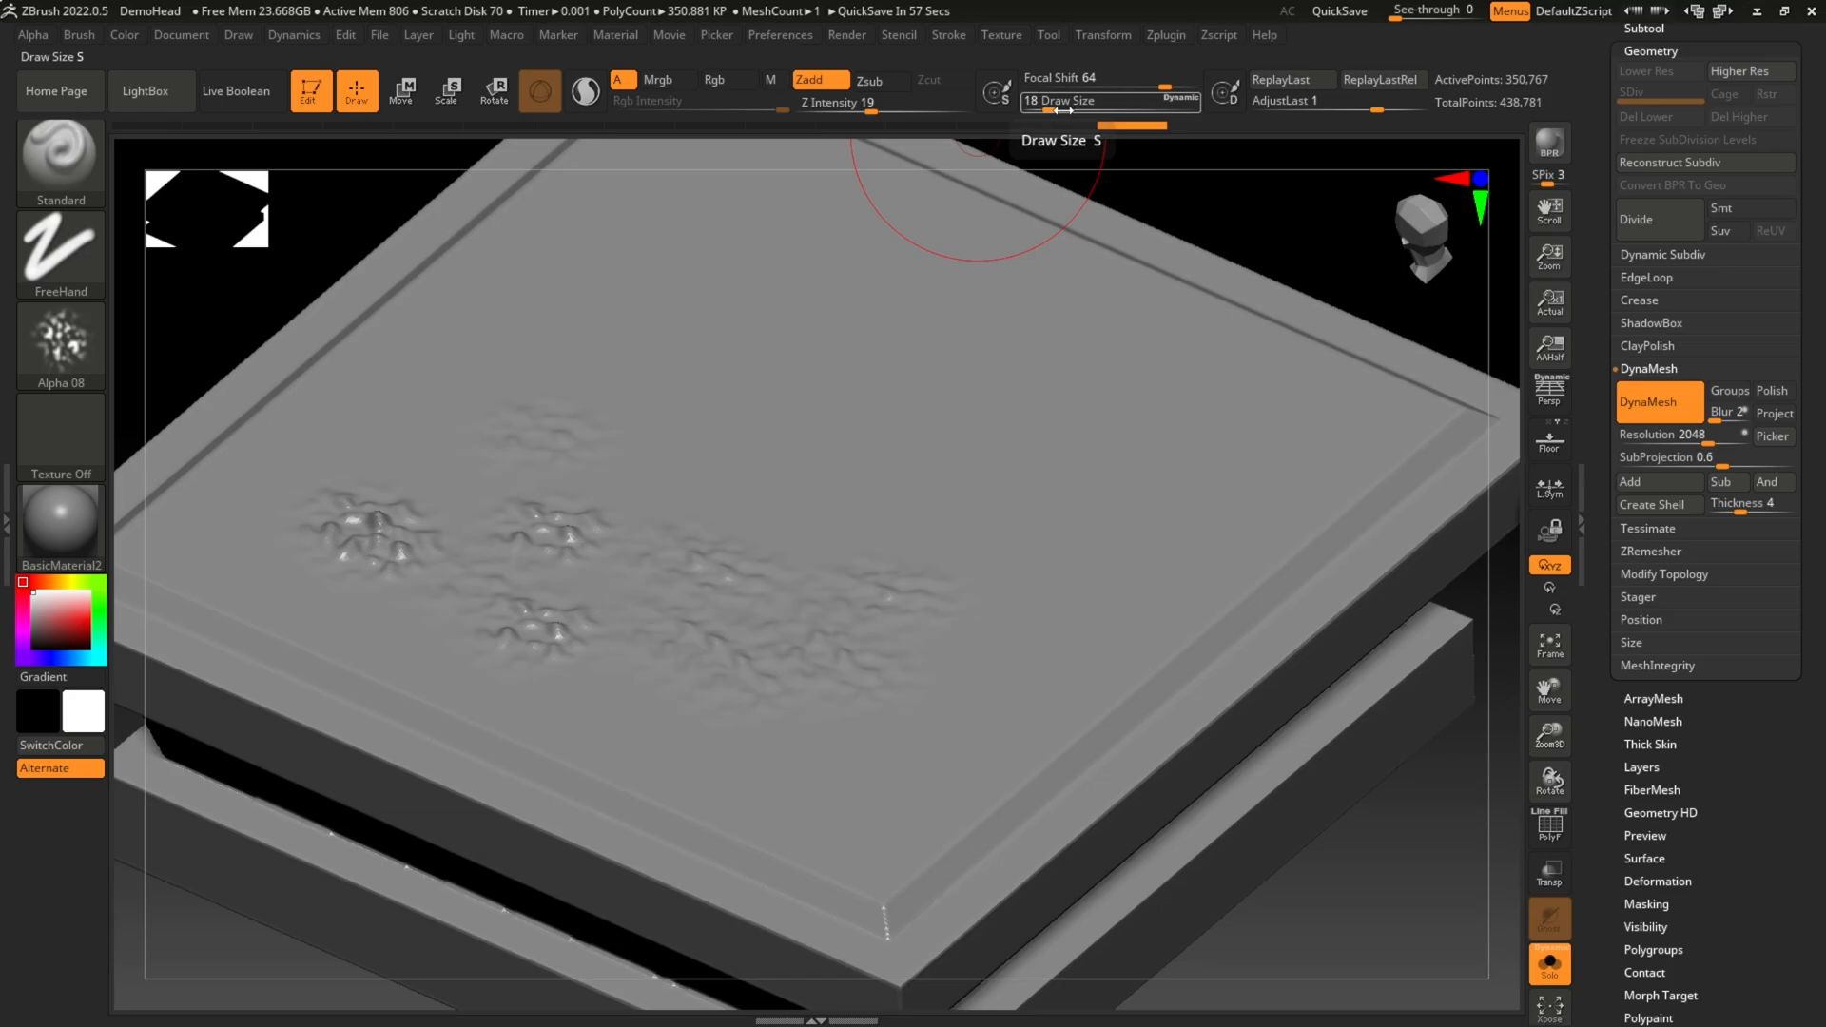
Step: Set Focal Shift to -35 and sculpt a short Alpha 08 stroke near the middle of the top face
{"action": "left_click", "coordinate": [1104, 87]}
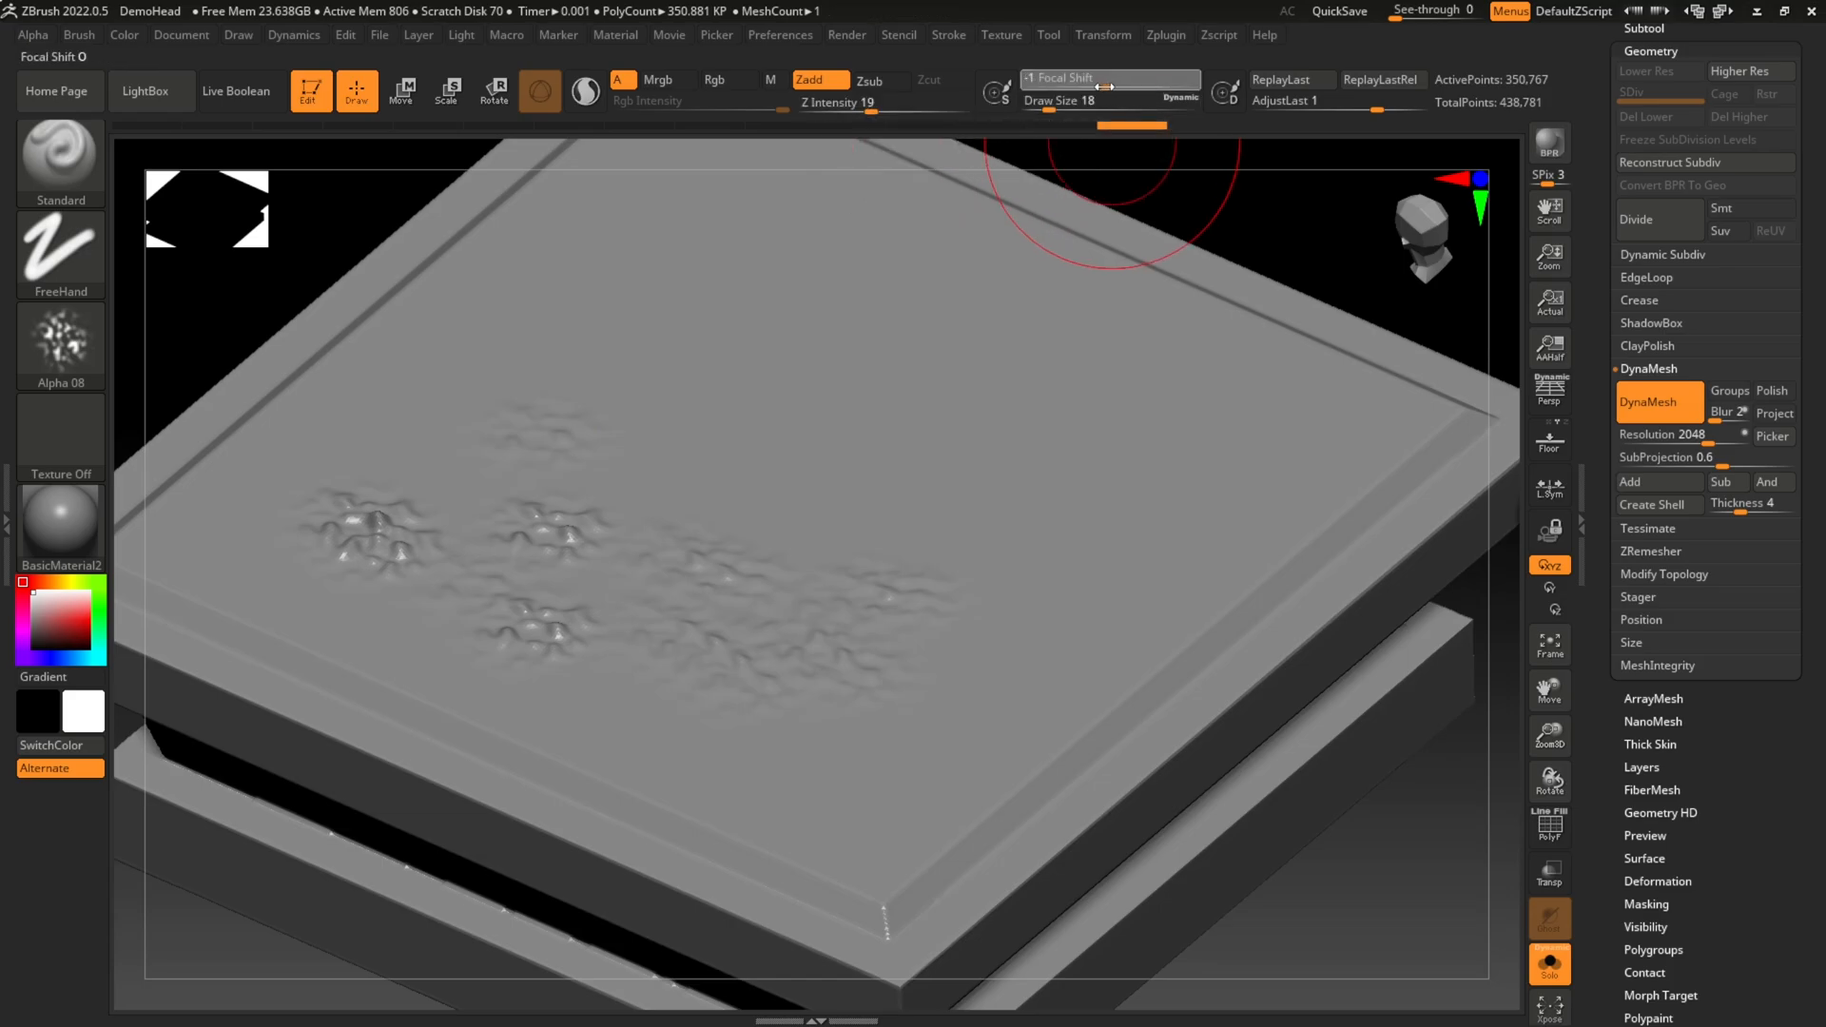
{"action": "left_click_drag", "start_coordinate": [1104, 86], "coordinate": [1080, 87]}
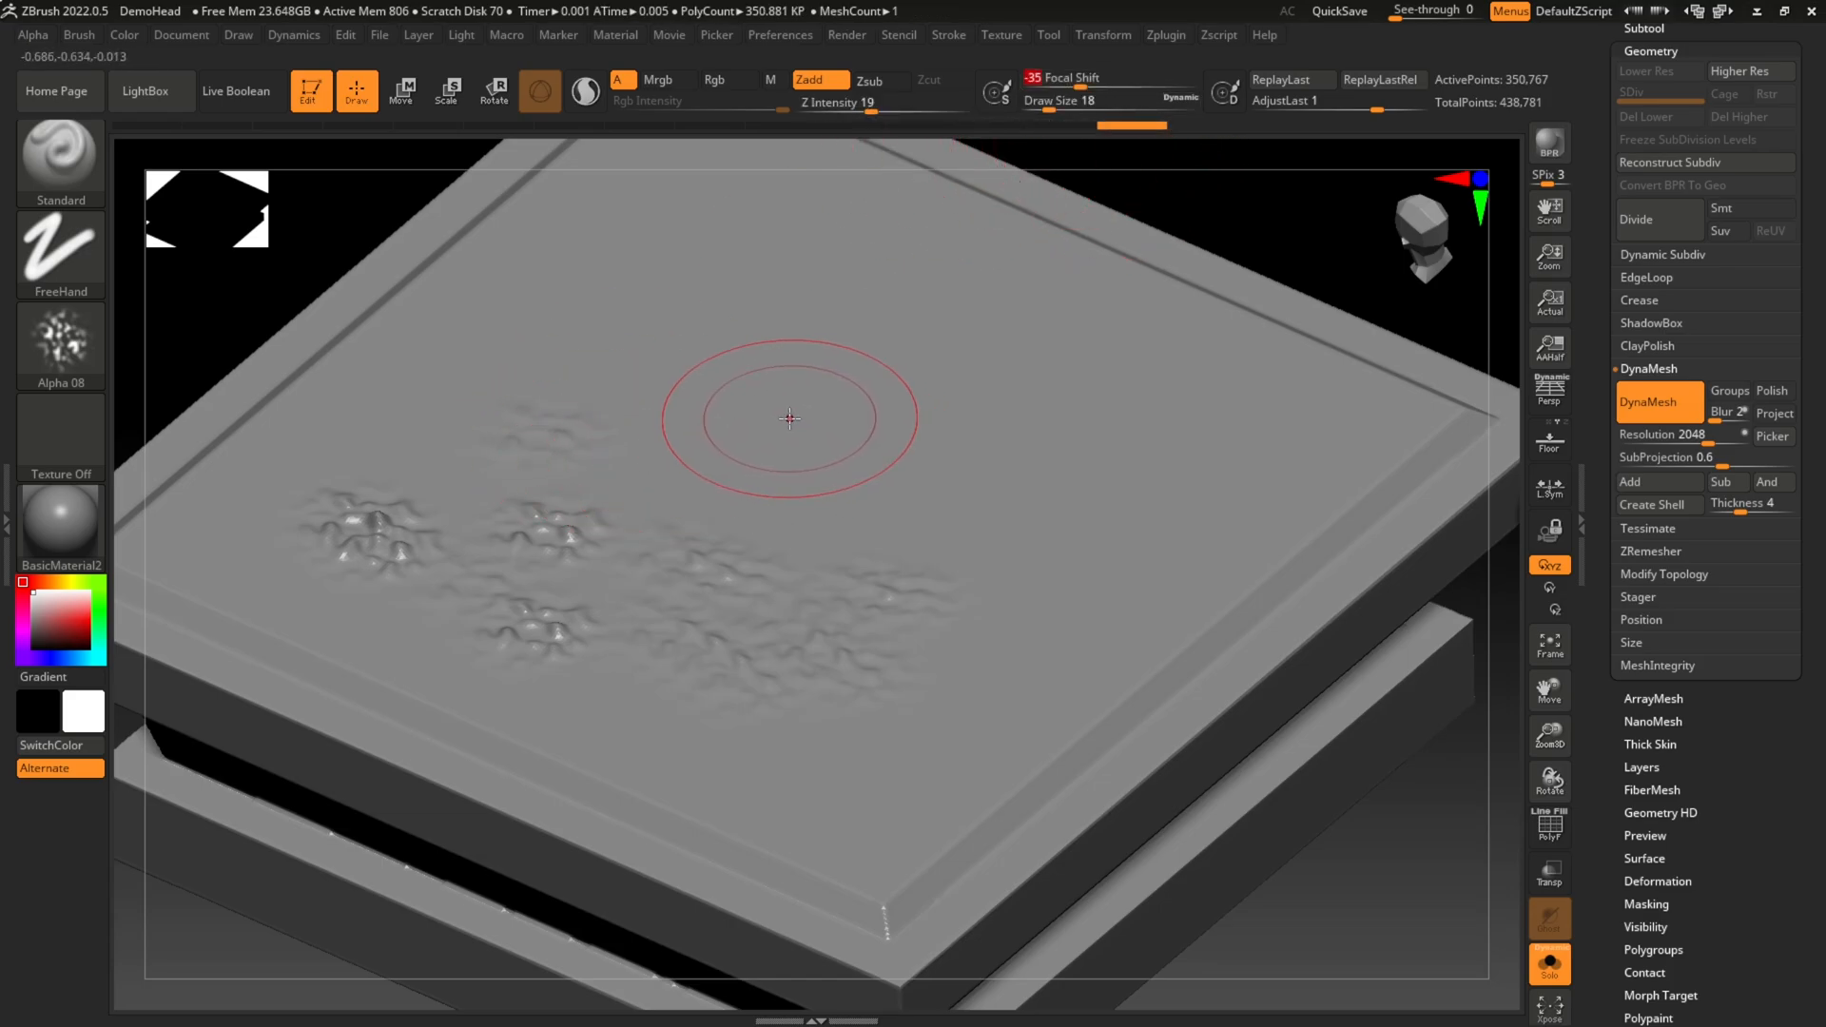
{"action": "left_click_drag", "start_coordinate": [731, 432], "coordinate": [854, 491]}
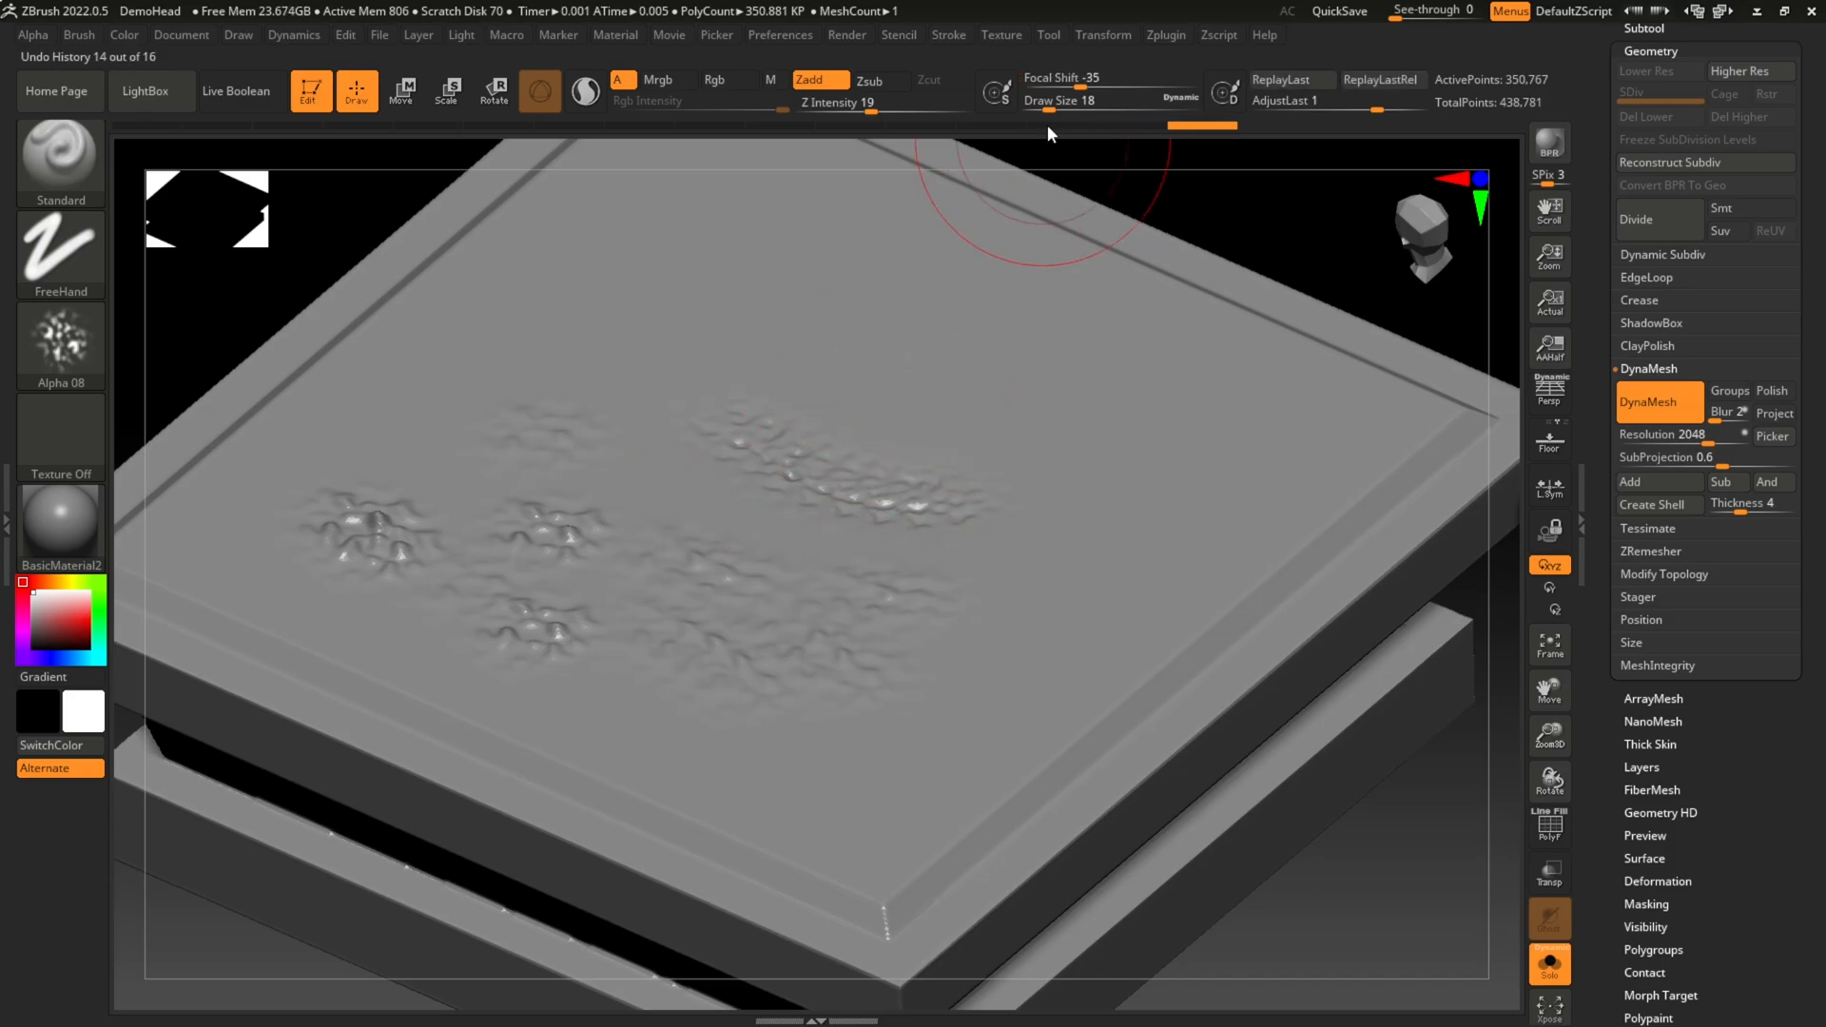
Step: Set Z Intensity to 29, try a curved Alpha 08 stroke across the top face, and undo it with the earlier test dabs
{"action": "left_click", "coordinate": [888, 107]}
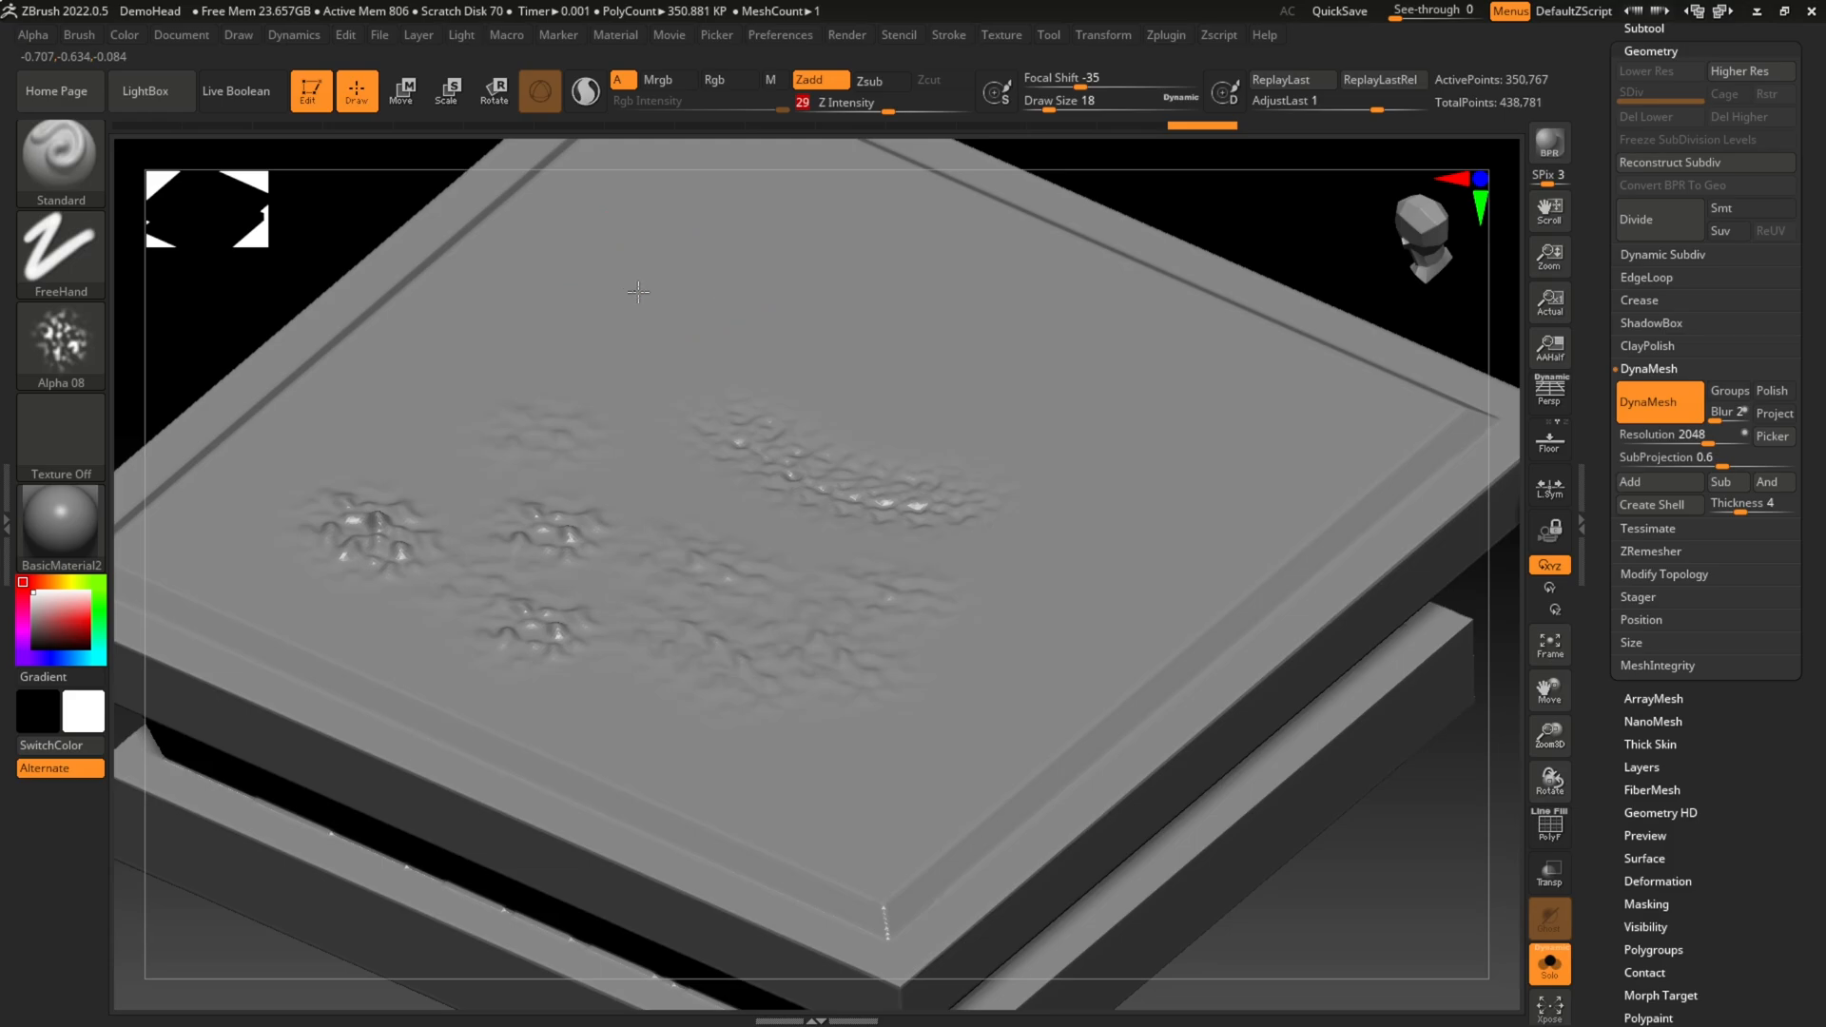
{"action": "mouse_move", "coordinate": [842, 366]}
{"action": "left_mouse_down"}
{"action": "mouse_move", "coordinate": [1013, 514]}
{"action": "mouse_move", "coordinate": [1008, 590]}
{"action": "left_mouse_up"}
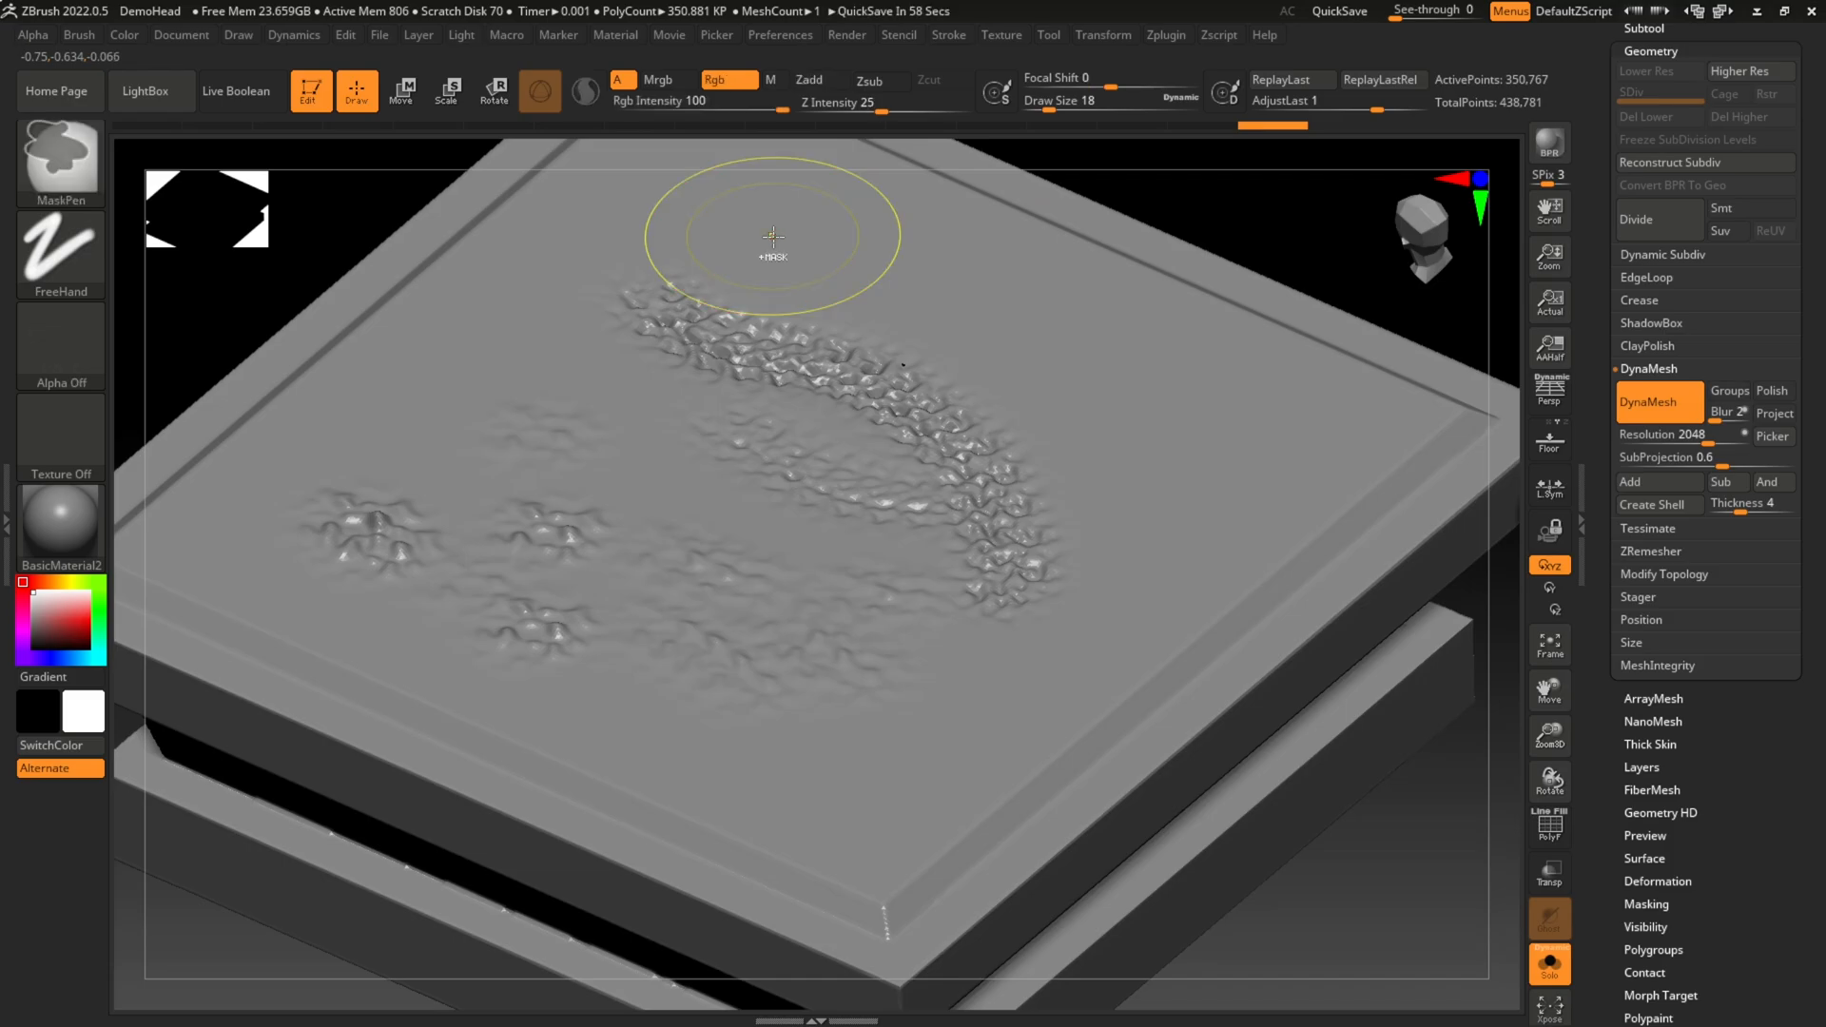
{"action": "key", "text": "ctrl+z"}
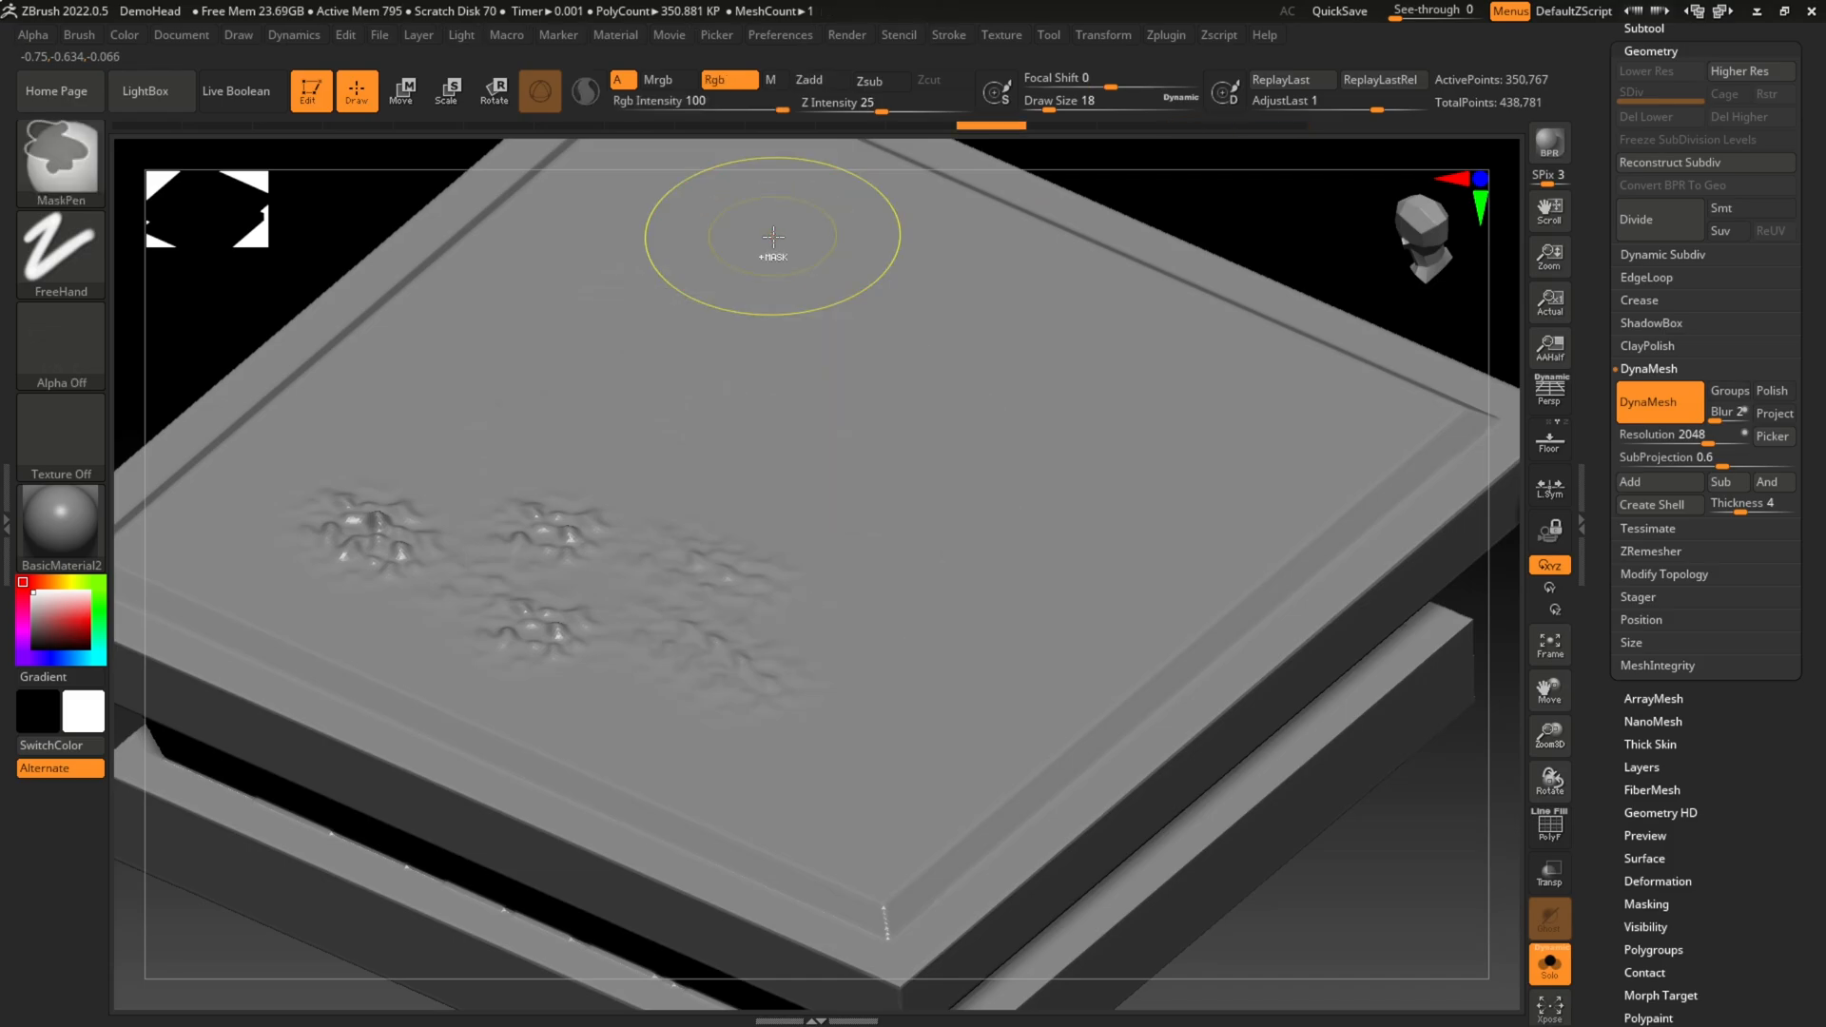
{"action": "key", "text": "ctrl+z"}
{"action": "key", "text": "ctrl+z"}
{"action": "key", "text": "ctrl+z"}
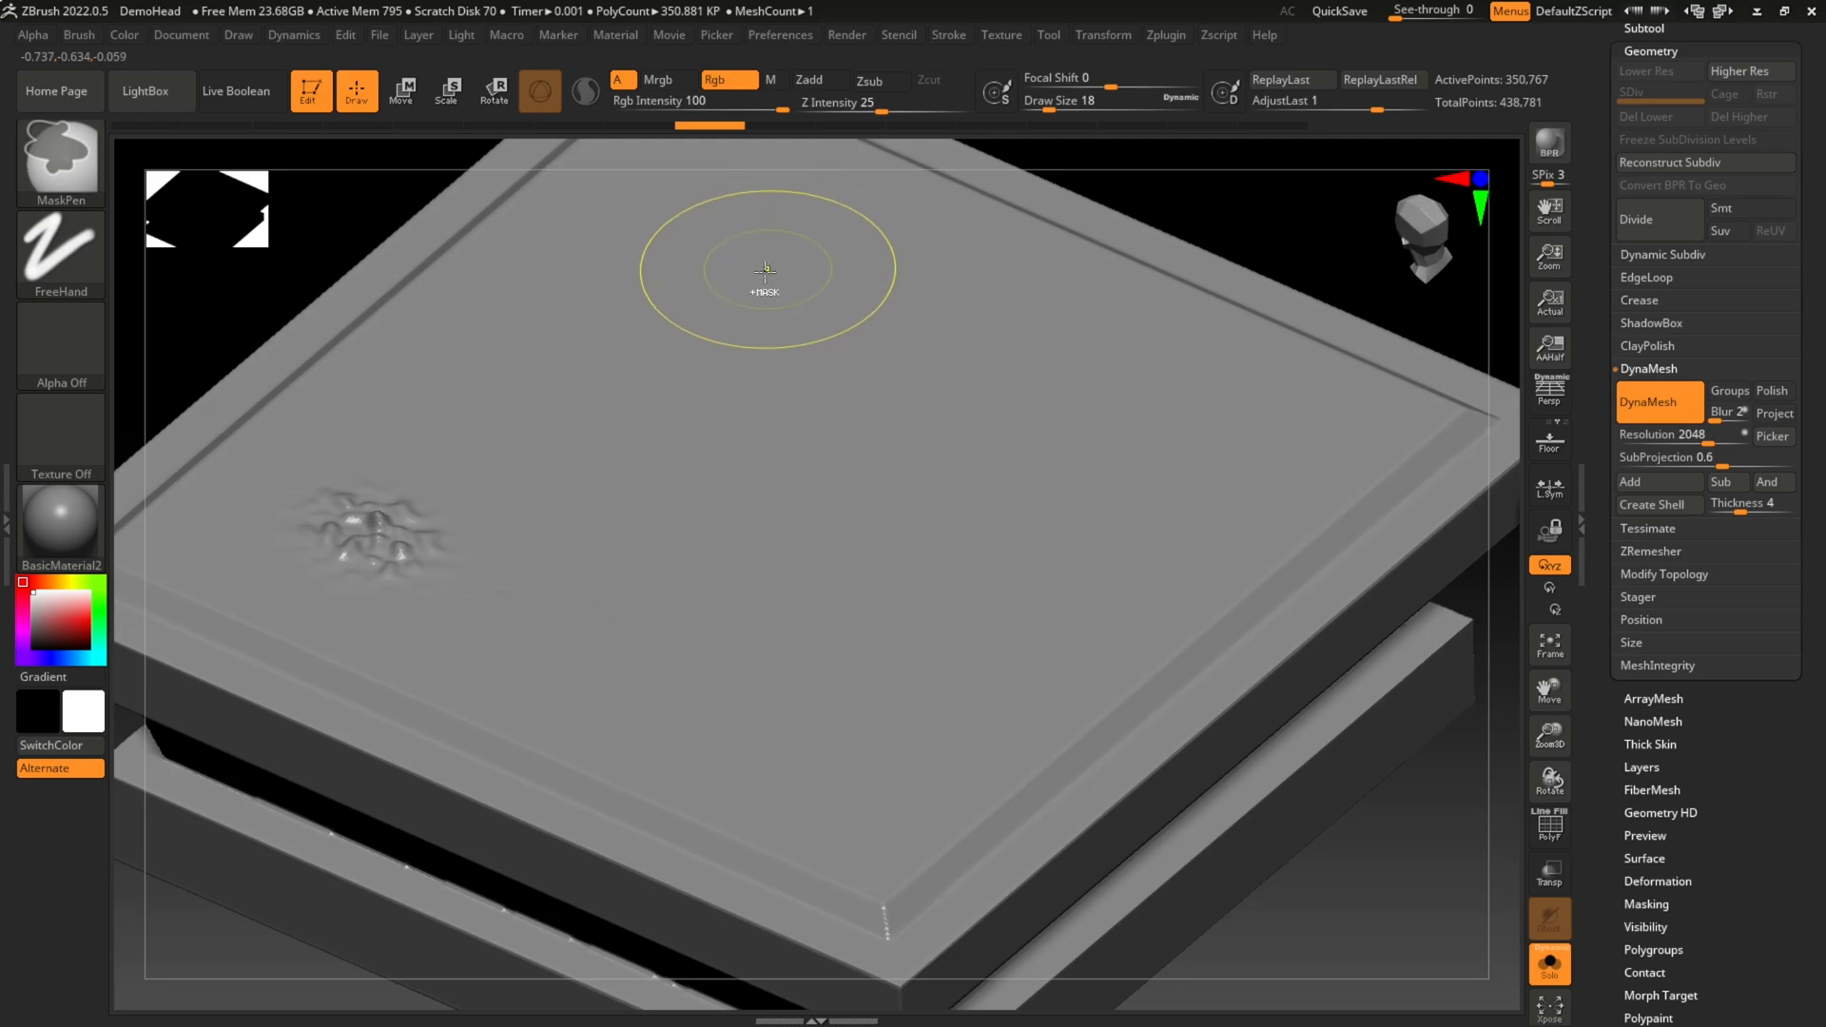
Step: Sculpt two roughly parallel diagonal Alpha 08 strokes across the top face and soften both with the Smooth brush
{"action": "mouse_move", "coordinate": [458, 371]}
{"action": "left_mouse_down"}
{"action": "mouse_move", "coordinate": [733, 557]}
{"action": "mouse_move", "coordinate": [942, 657]}
{"action": "left_mouse_up"}
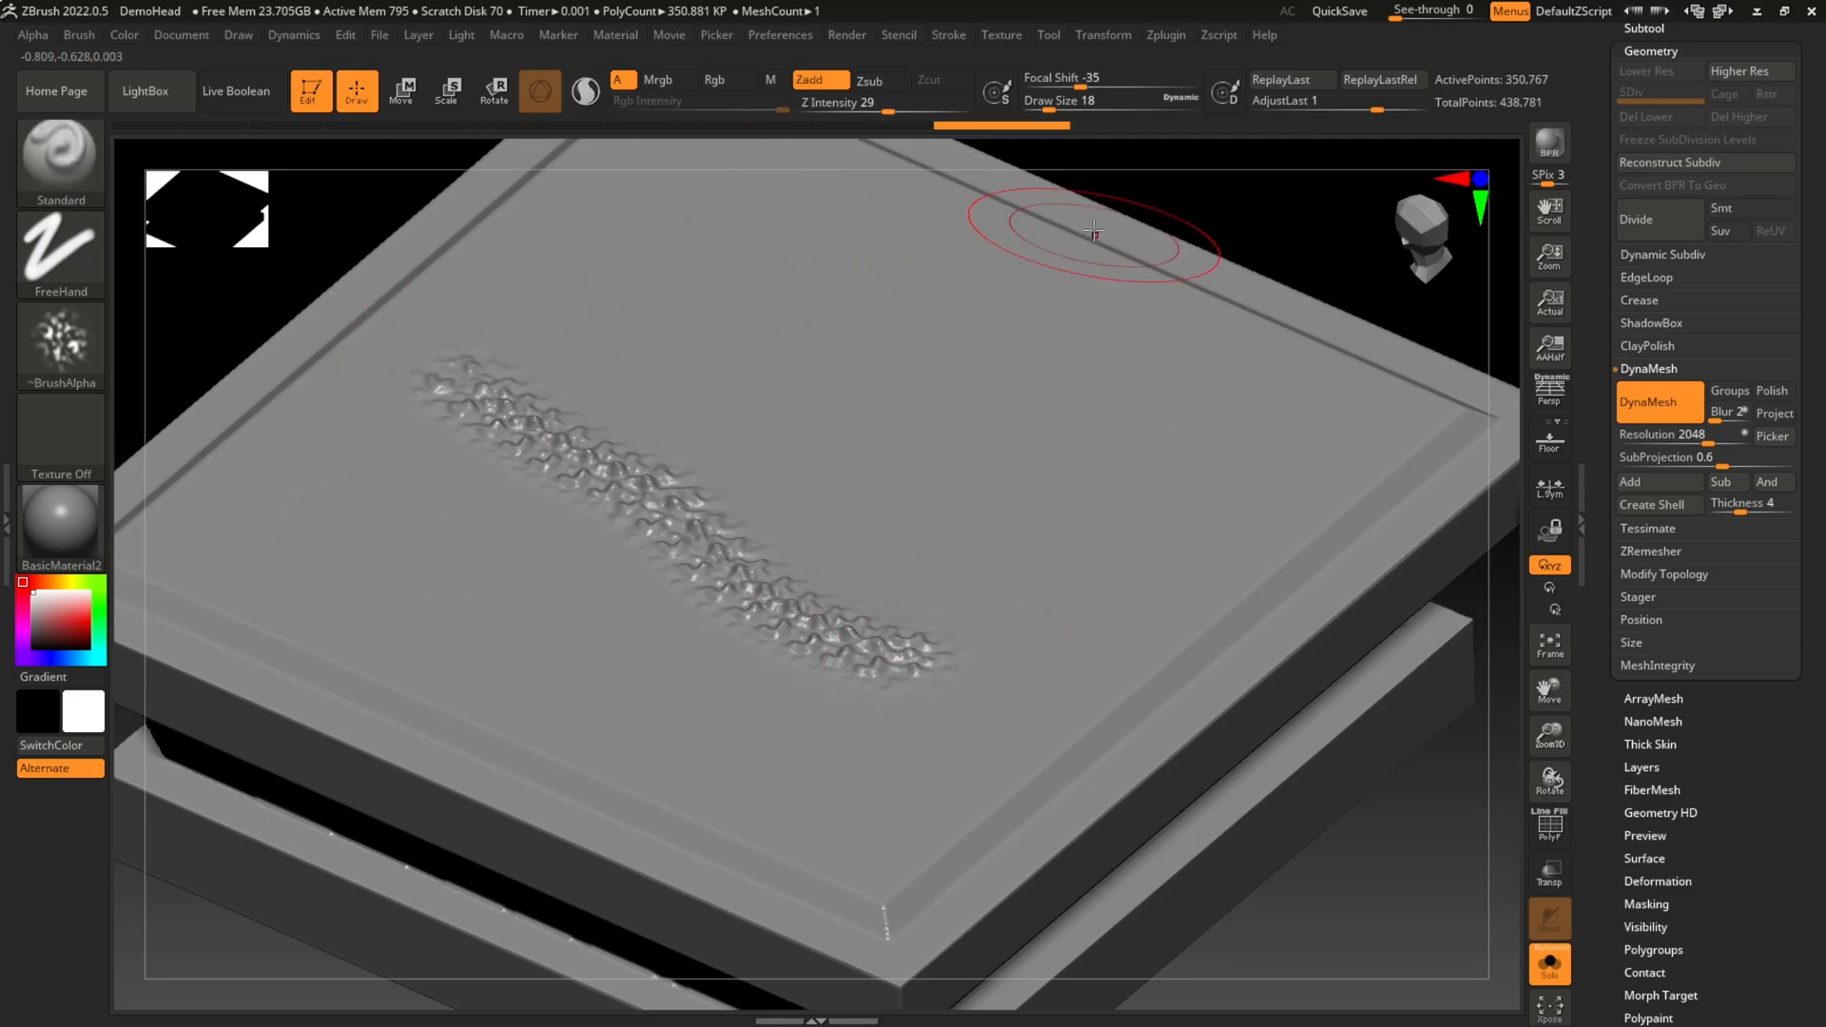
{"action": "mouse_move", "coordinate": [525, 320]}
{"action": "left_mouse_down"}
{"action": "mouse_move", "coordinate": [685, 411]}
{"action": "mouse_move", "coordinate": [913, 604]}
{"action": "mouse_move", "coordinate": [983, 628]}
{"action": "left_mouse_up"}
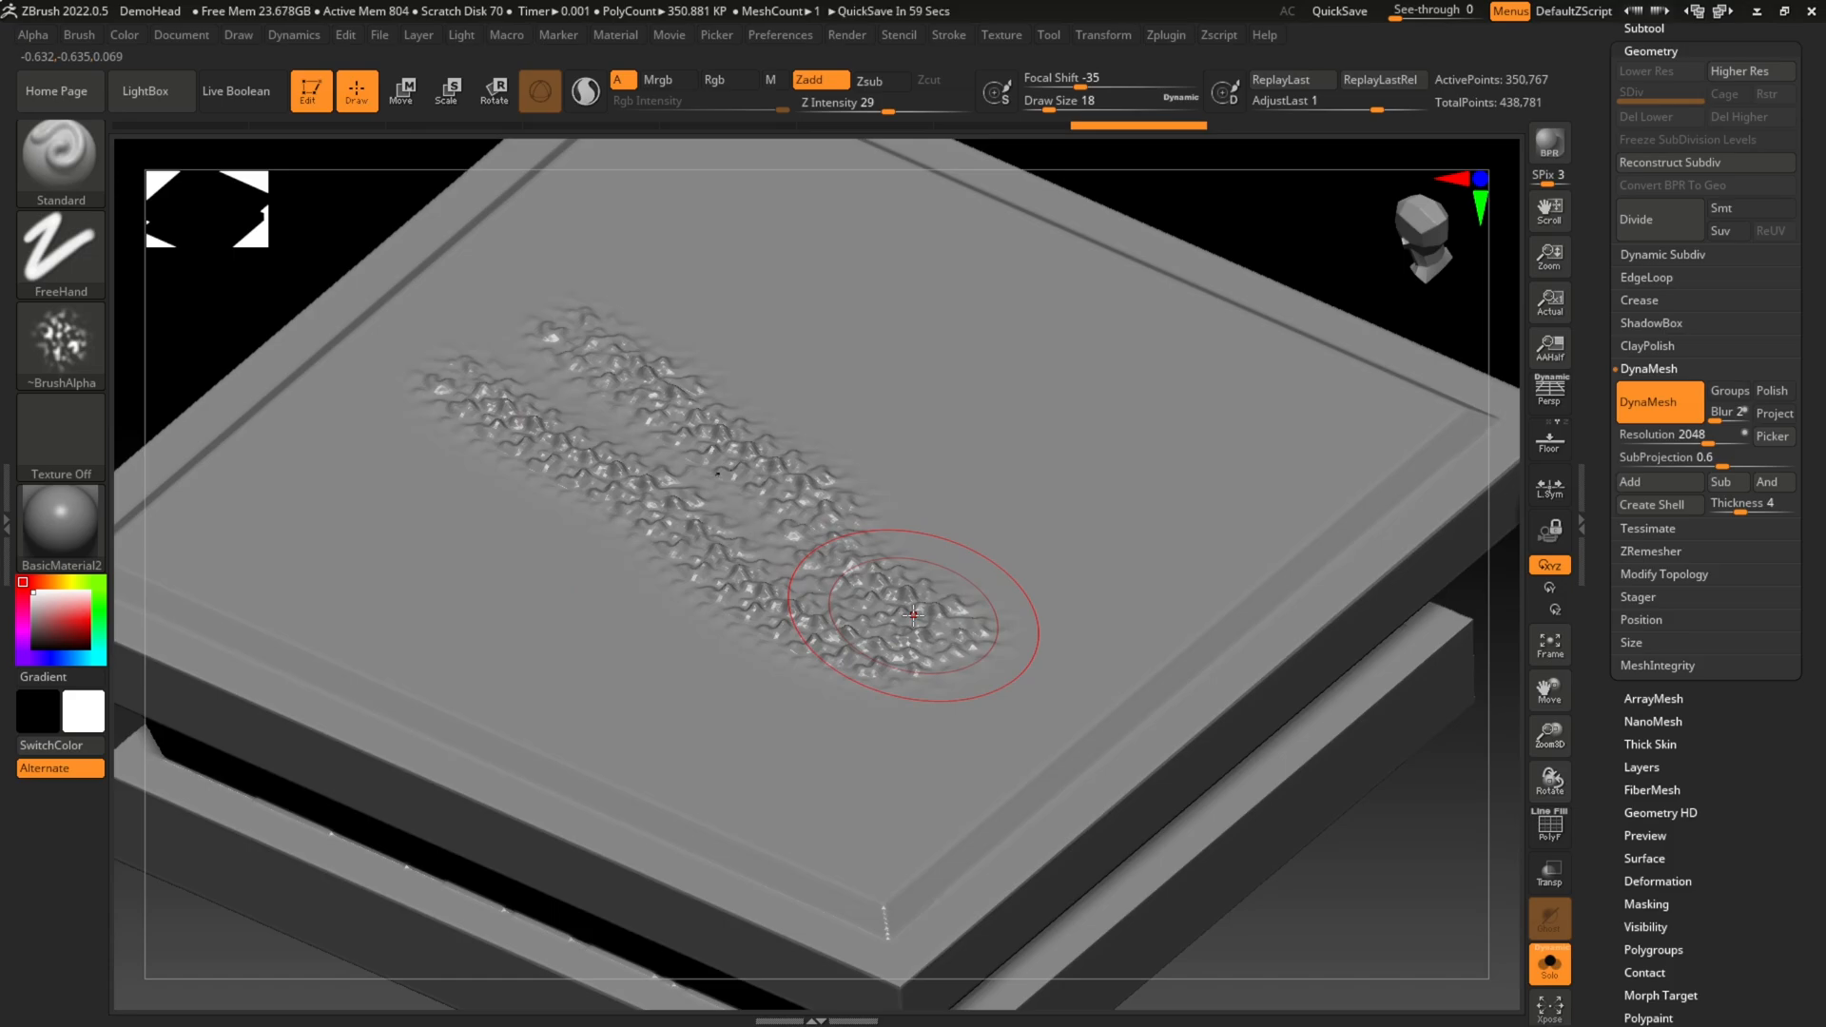
{"action": "key", "text": "shift"}
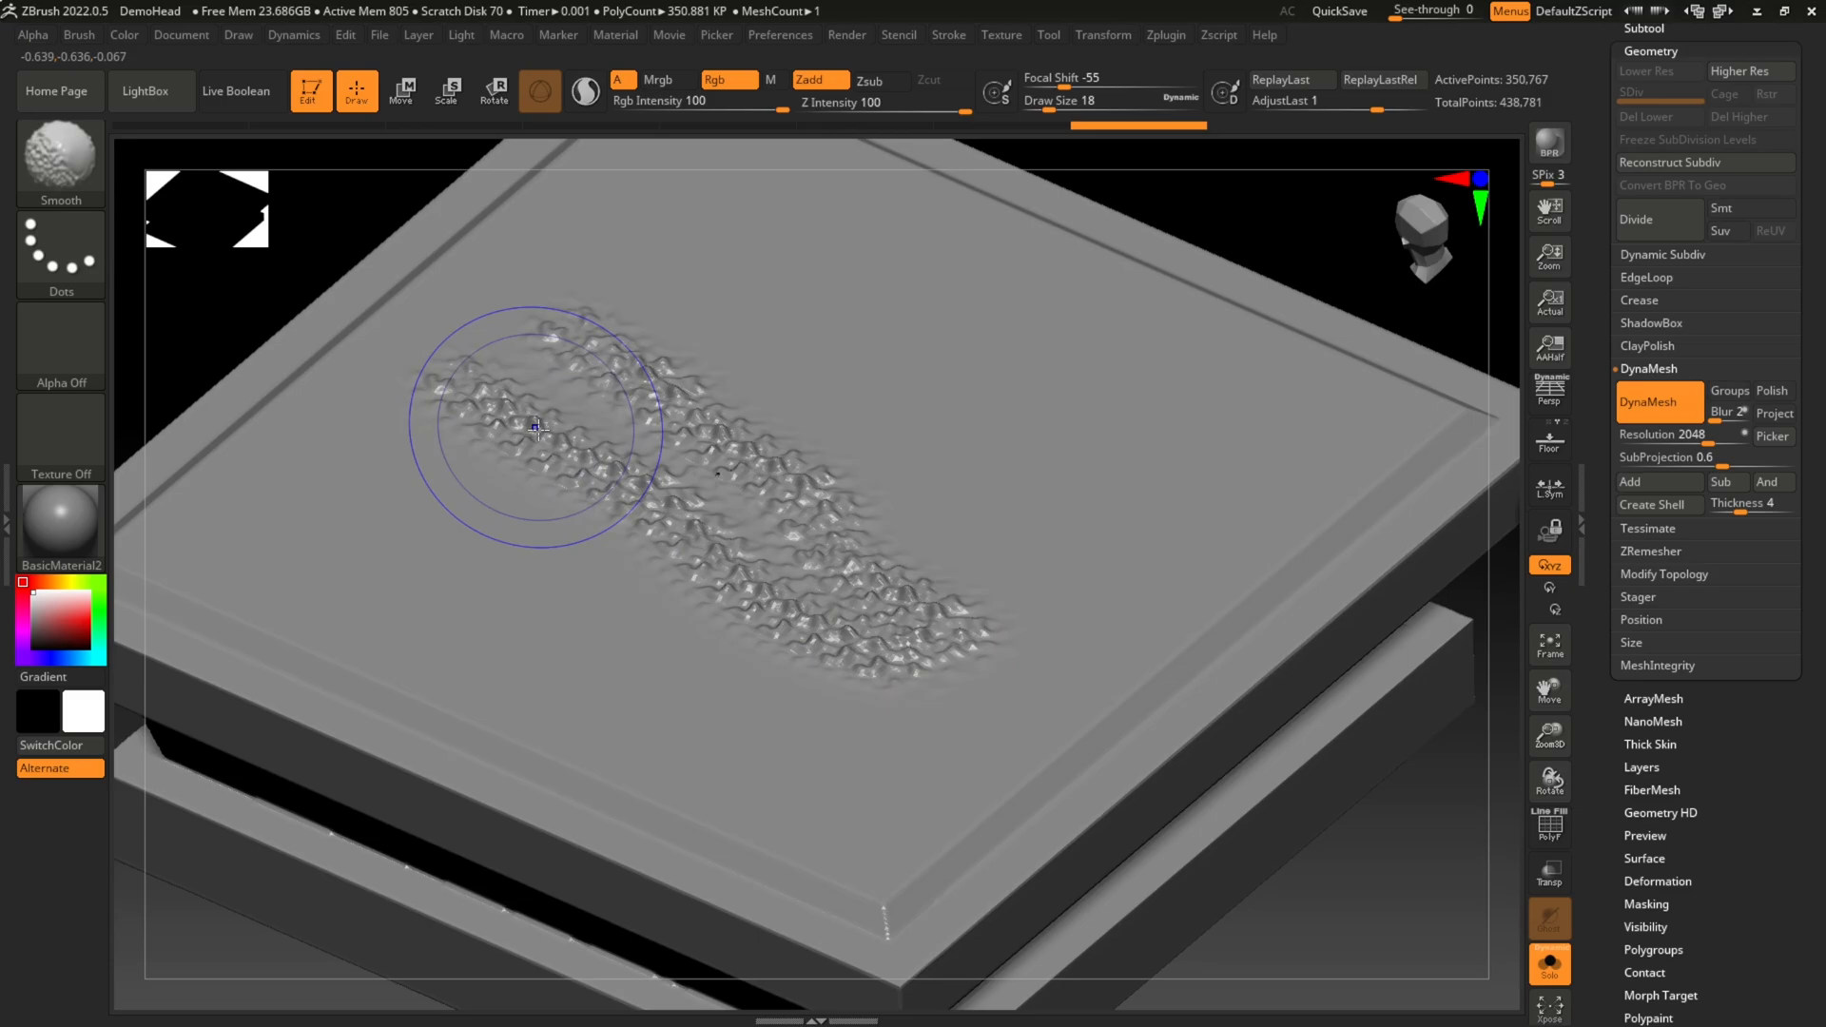
{"action": "left_click_drag", "start_coordinate": [532, 437], "coordinate": [512, 401], "text": "shift"}
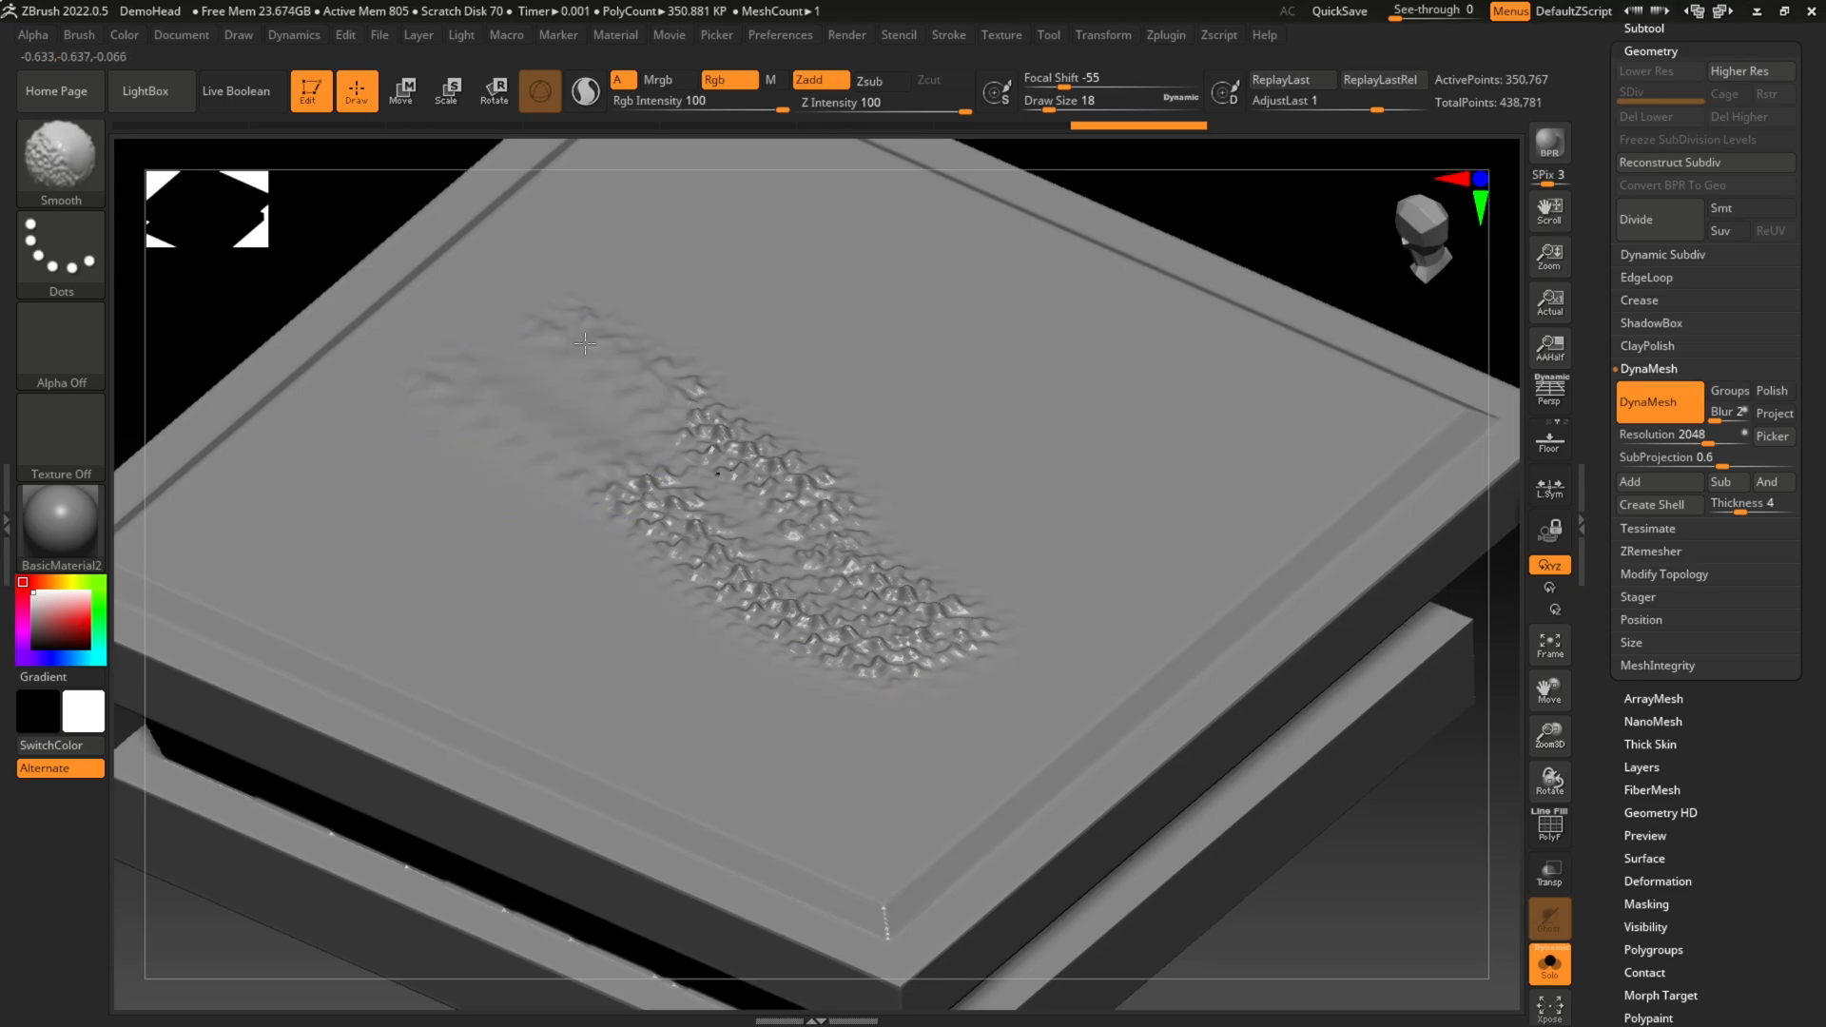
{"action": "mouse_move", "coordinate": [690, 344]}
{"action": "left_mouse_down", "text": "shift"}
{"action": "mouse_move", "coordinate": [828, 600]}
{"action": "mouse_move", "coordinate": [932, 615]}
{"action": "left_mouse_up", "text": "shift"}
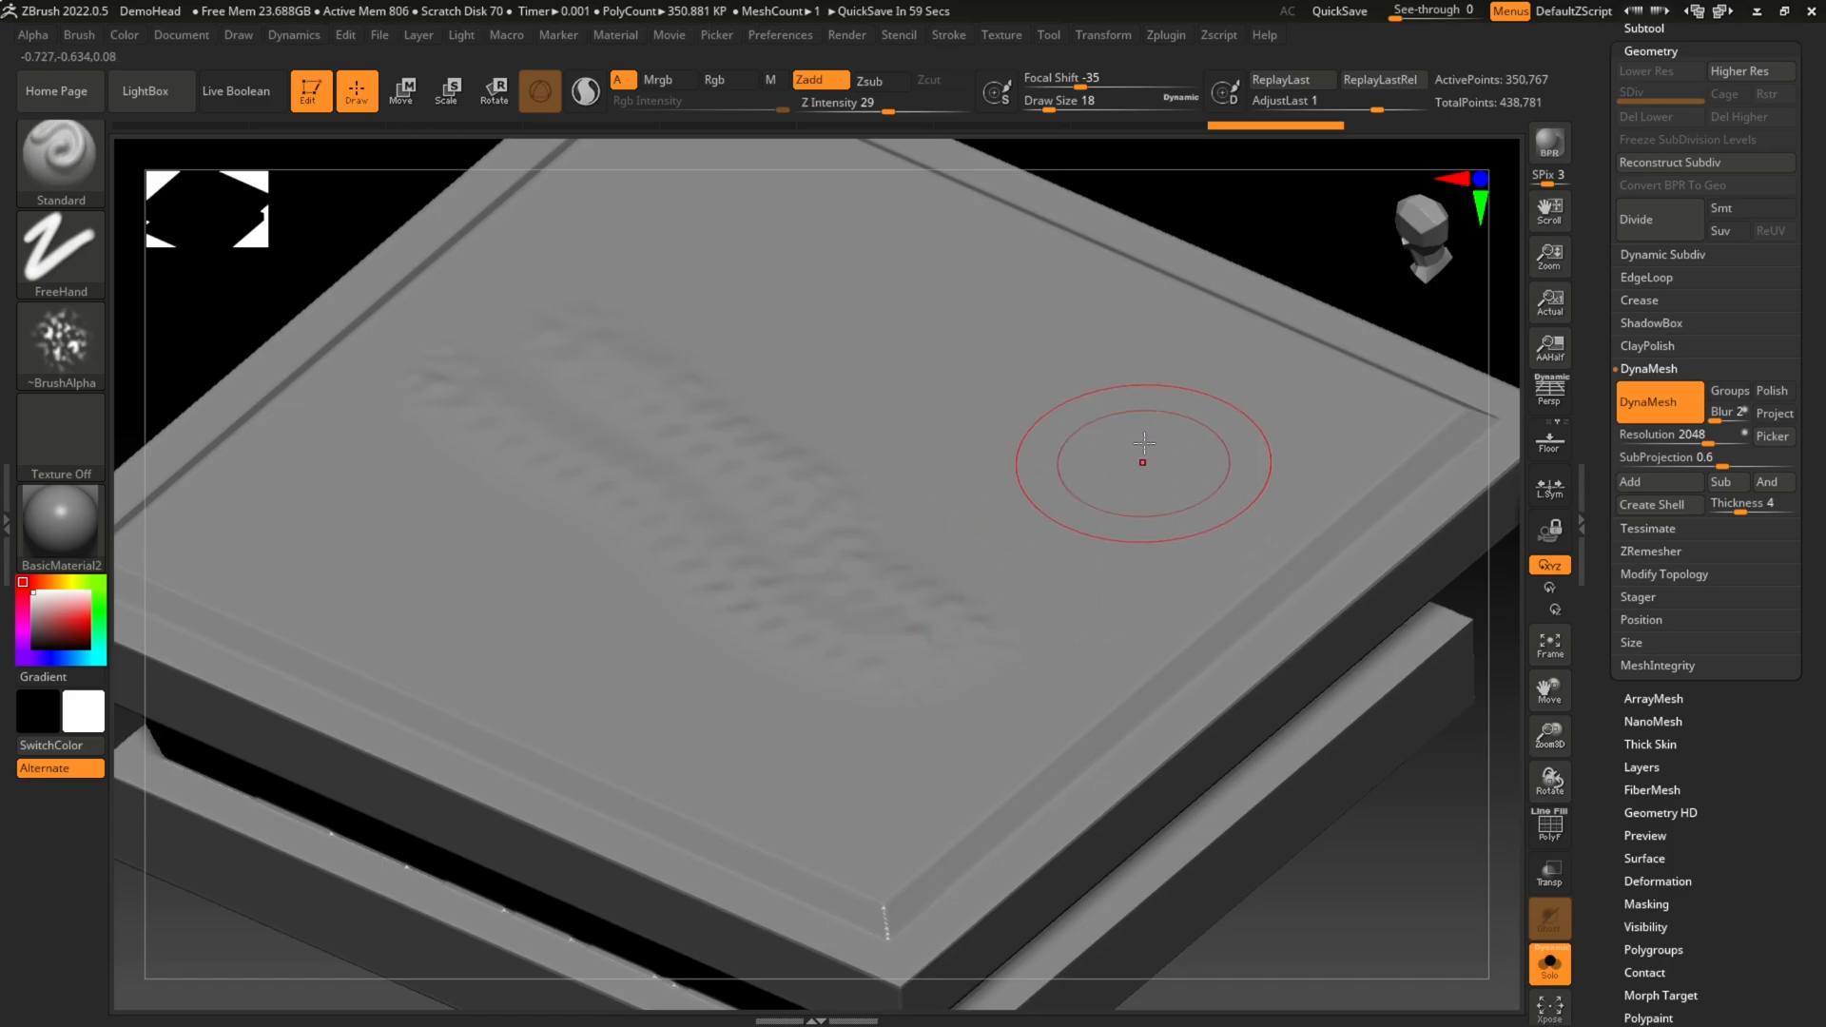
Step: Choose the ClayBuildup brush and set its Draw Size to 14
{"action": "left_click", "coordinate": [57, 342]}
{"action": "left_click", "coordinate": [57, 161]}
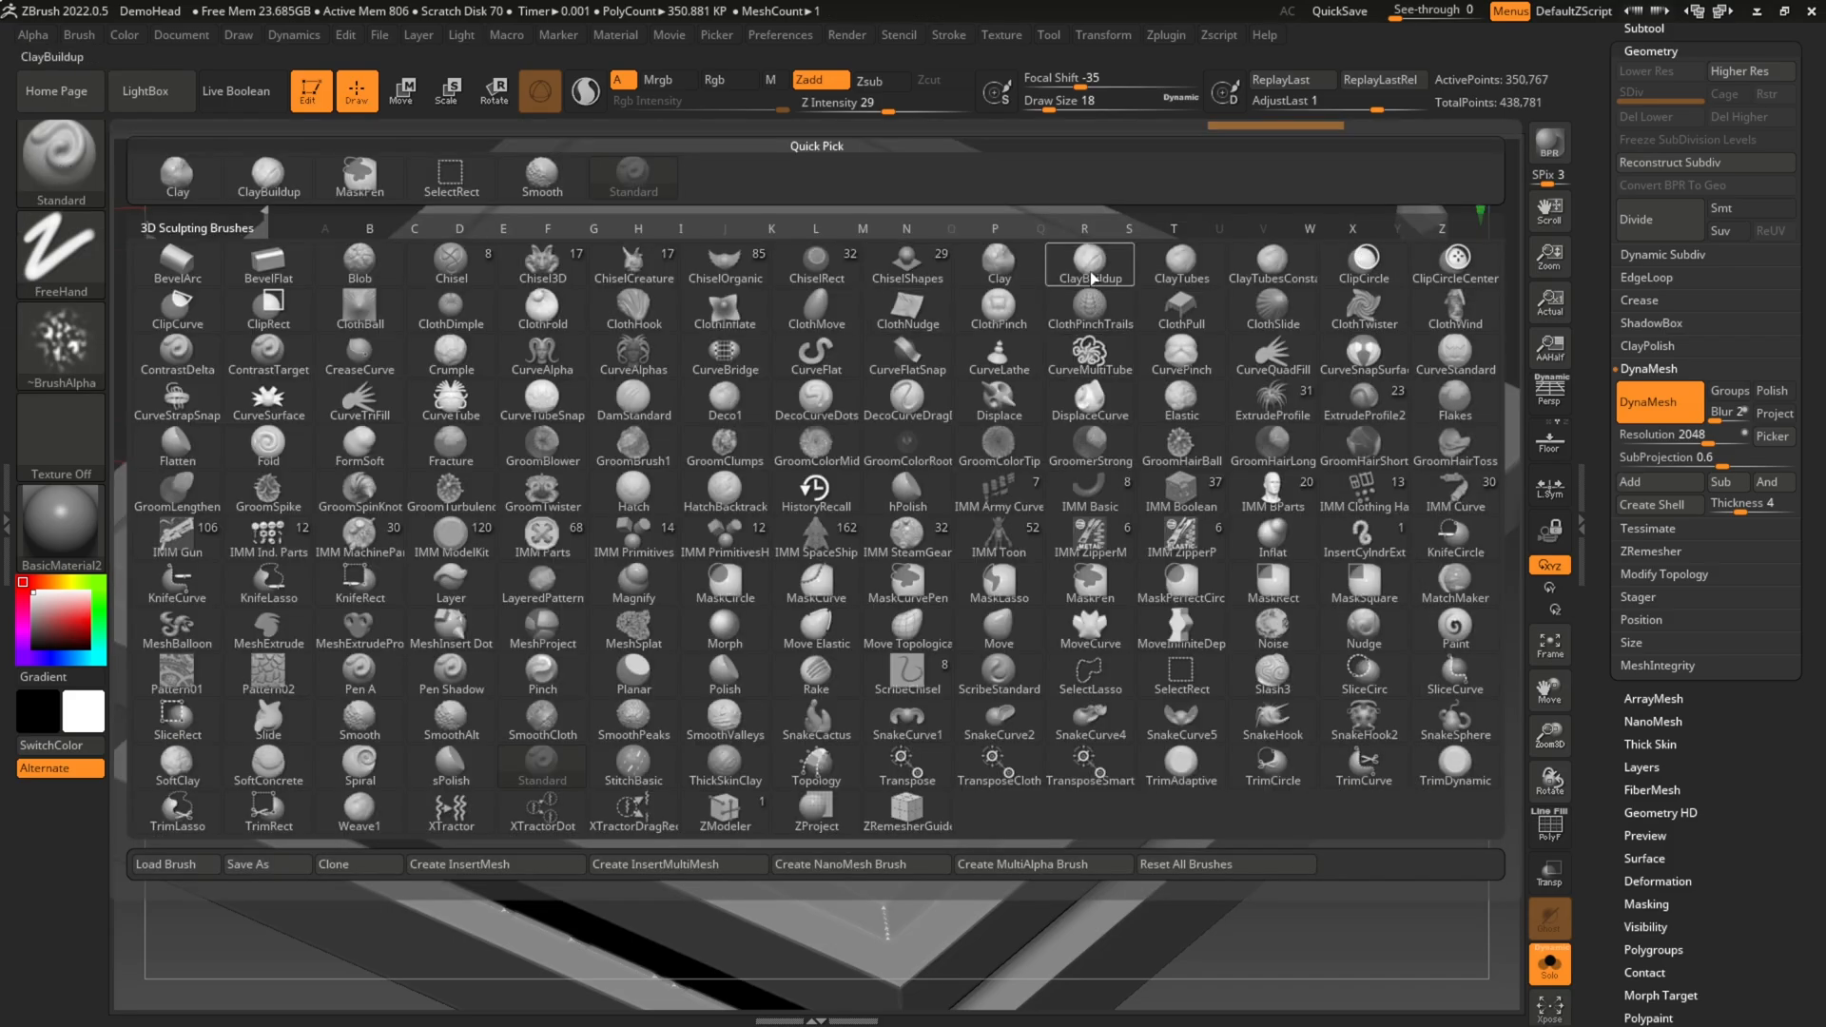
{"action": "mouse_move", "coordinate": [1092, 278]}
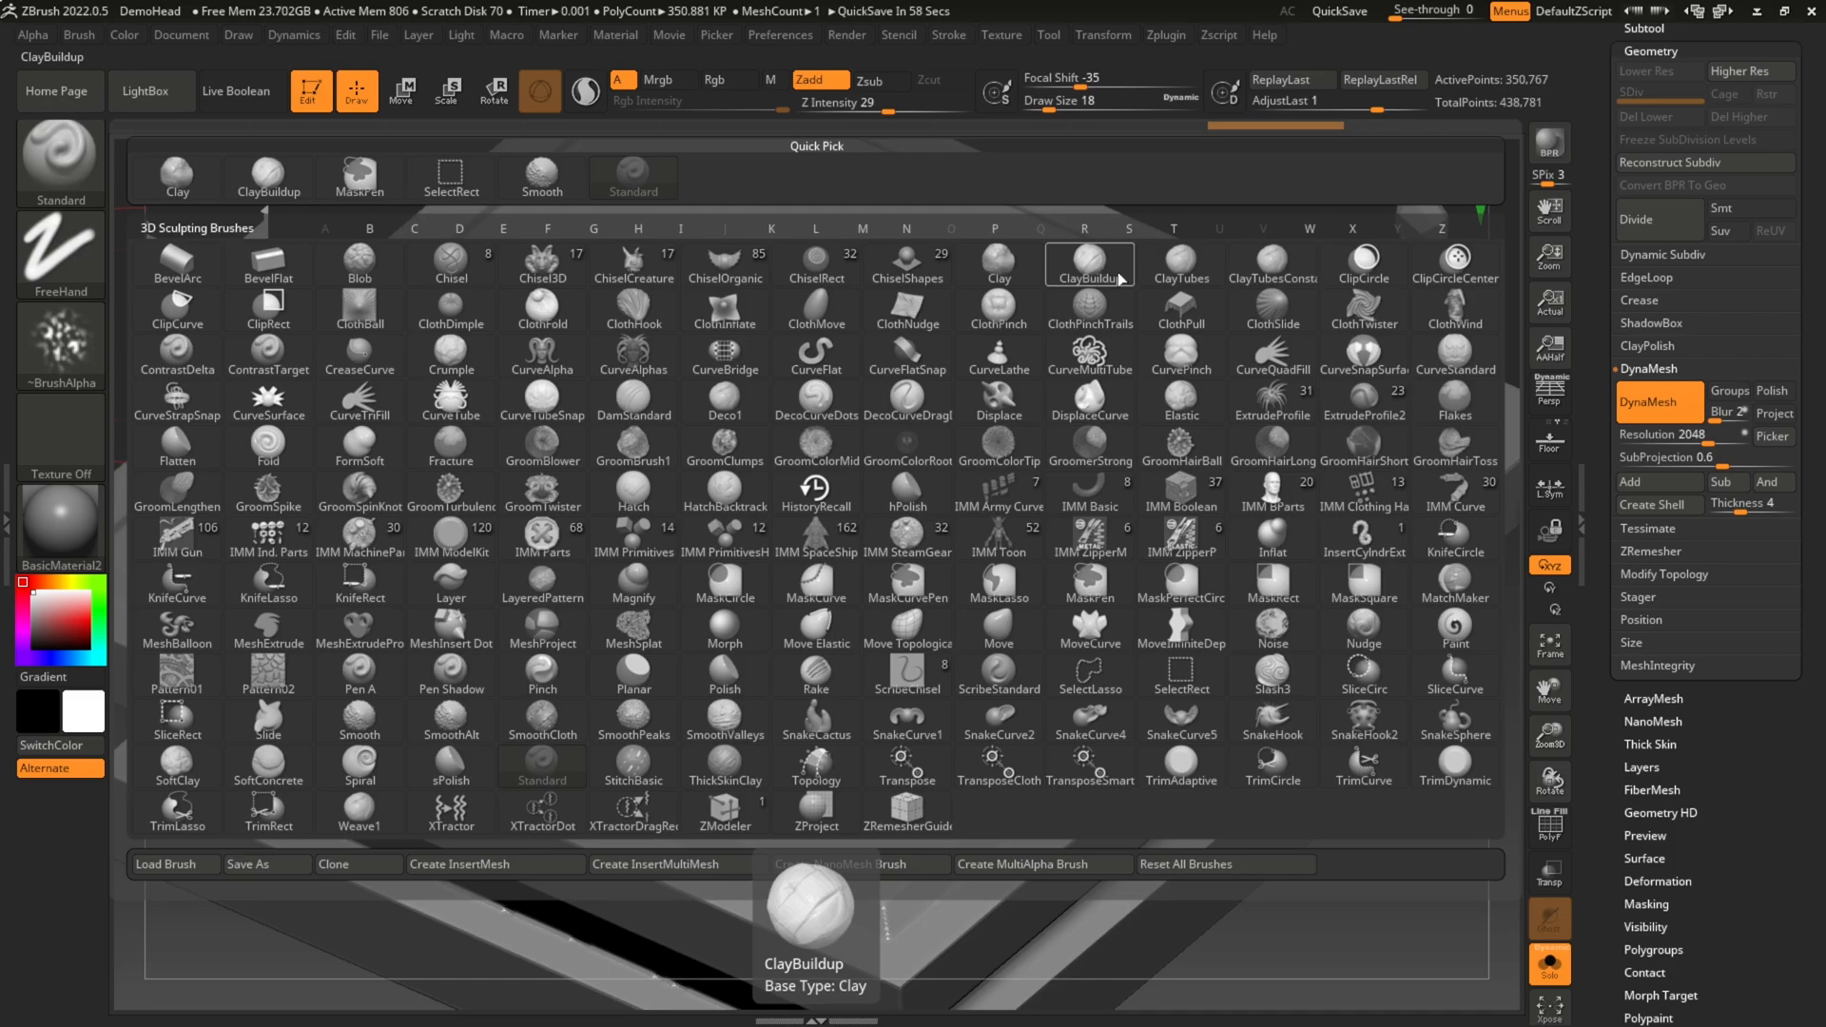
{"action": "left_click", "coordinate": [1092, 268]}
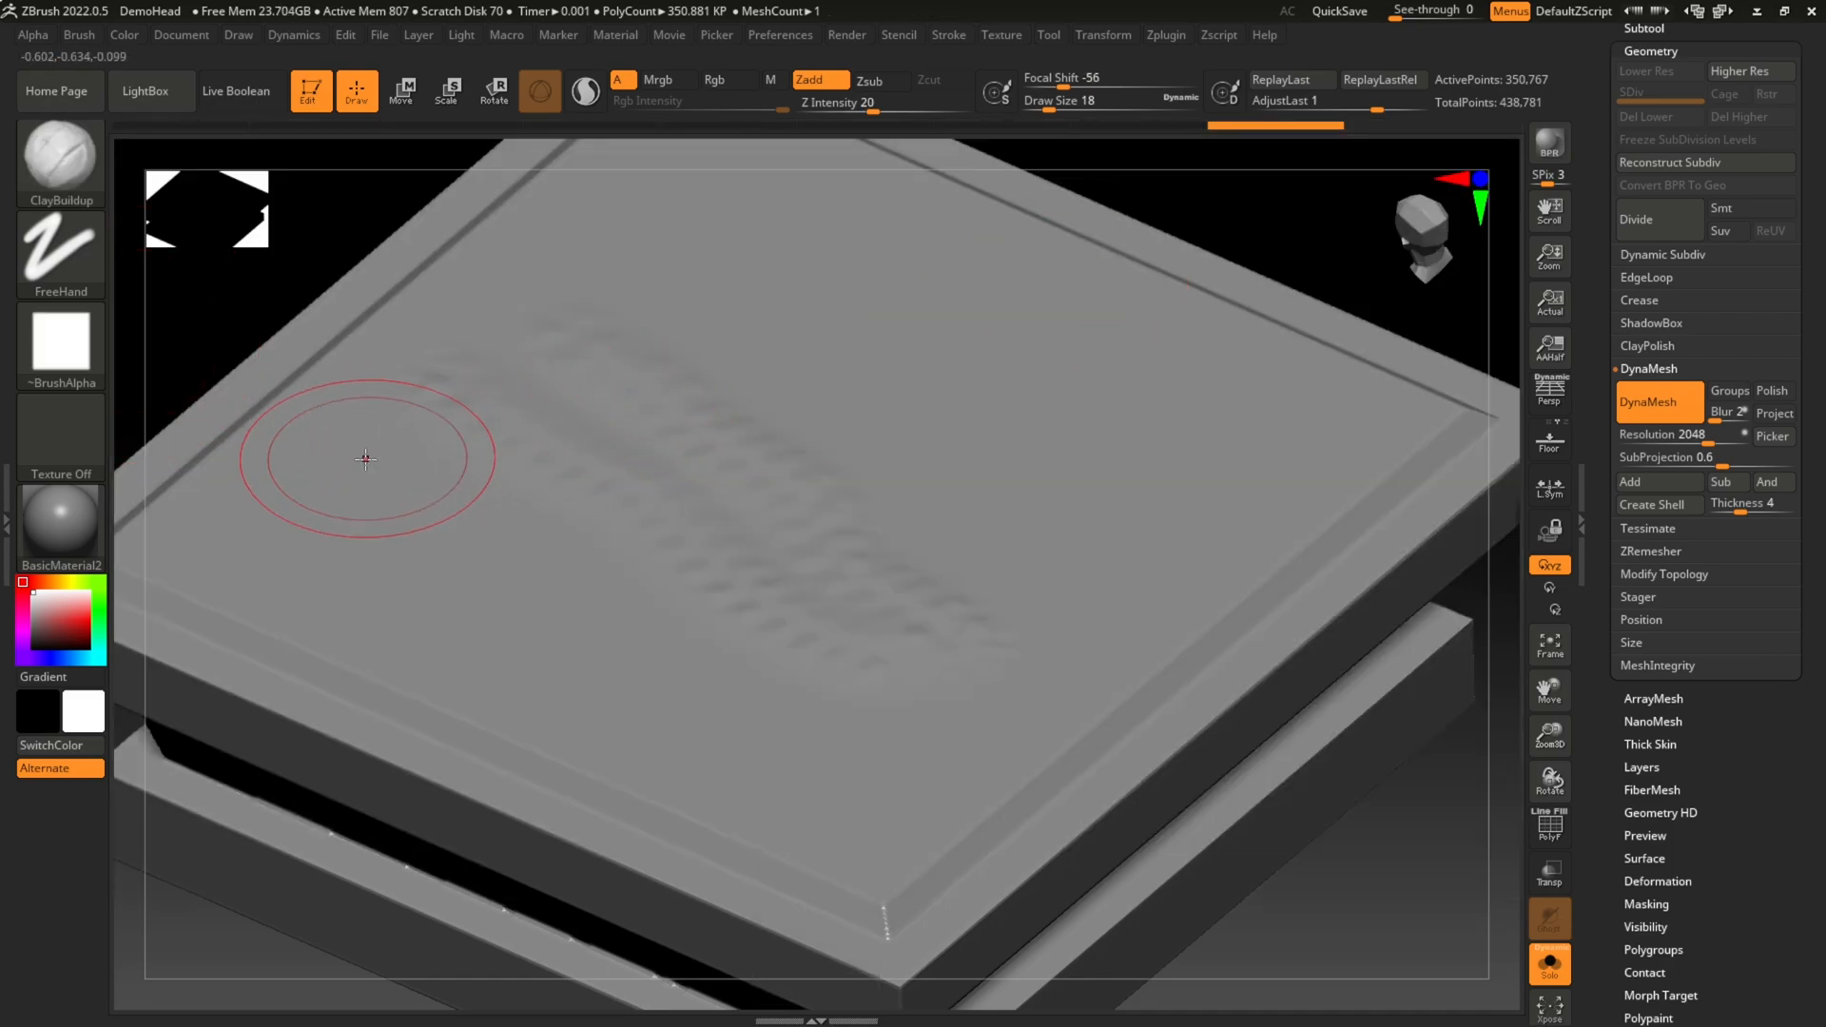
{"action": "key", "text": "["}
{"action": "key", "text": "]"}
Step: Try a short ClayBuildup stroke beside the smoothed texture on the top face and undo it
{"action": "left_click_drag", "start_coordinate": [297, 441], "coordinate": [447, 331]}
{"action": "key", "text": "ctrl+z"}
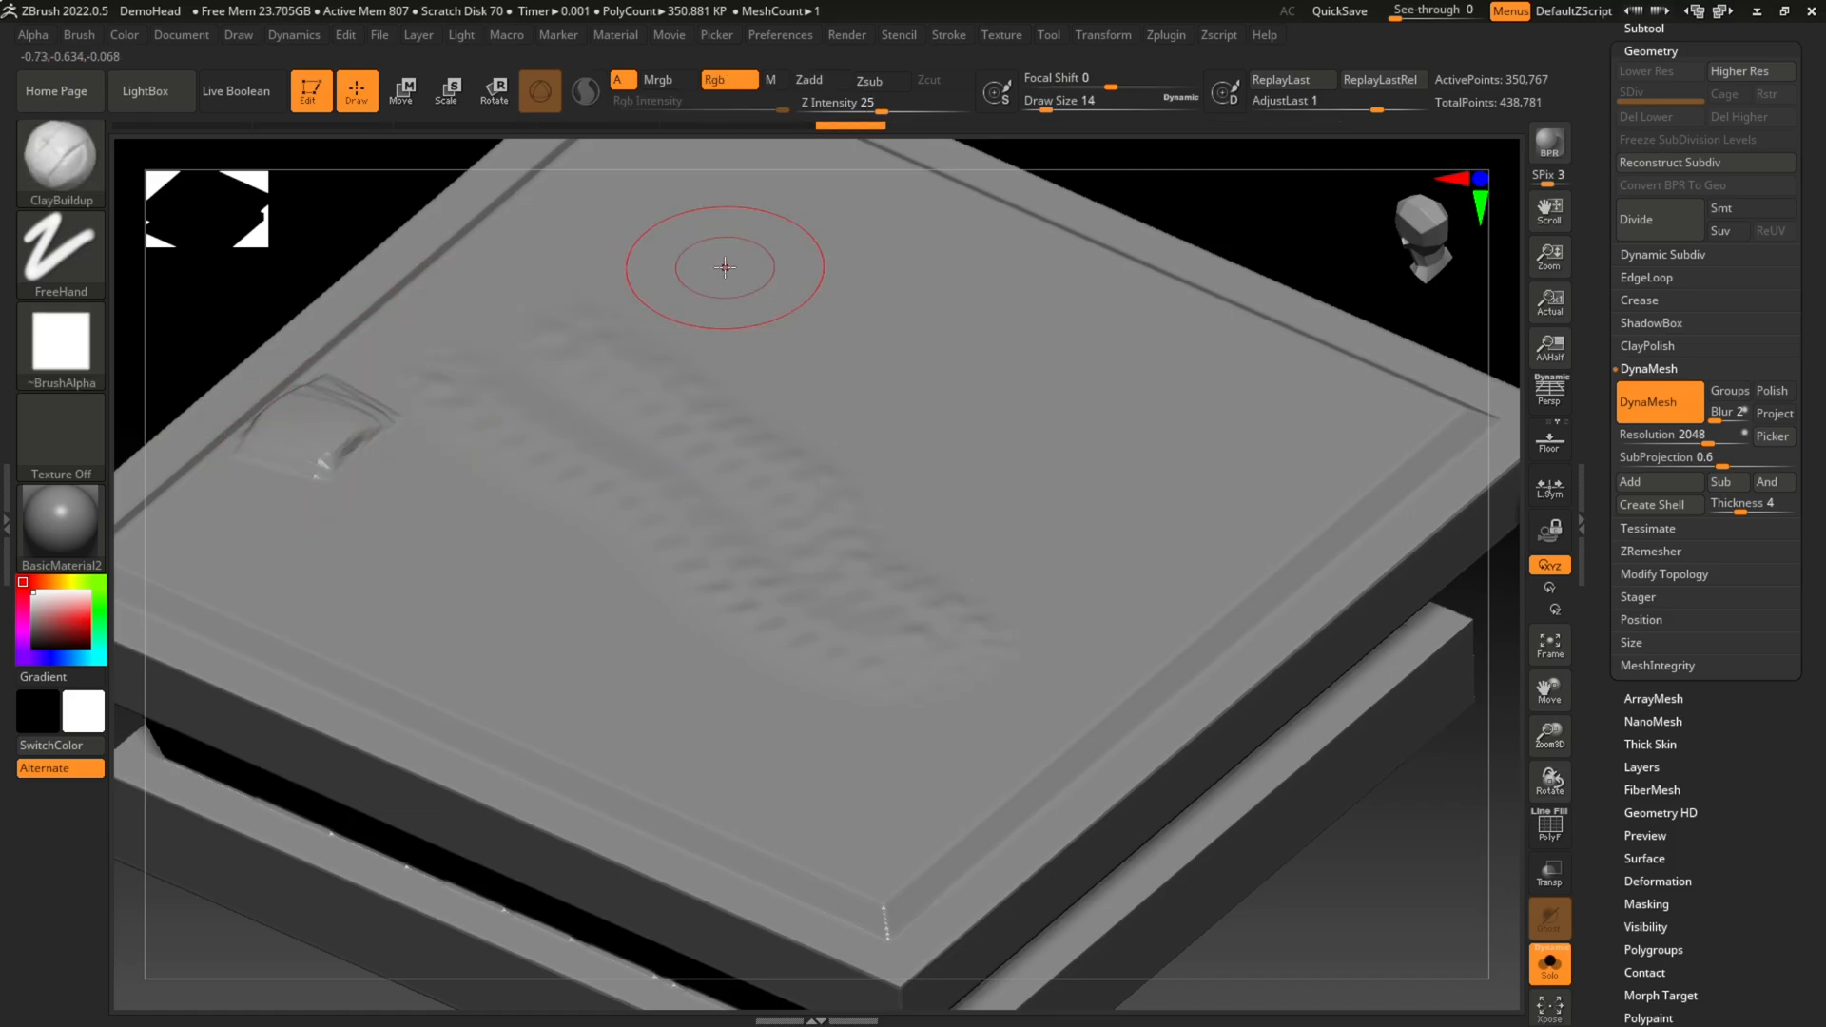
{"action": "key", "text": "ctrl+z"}
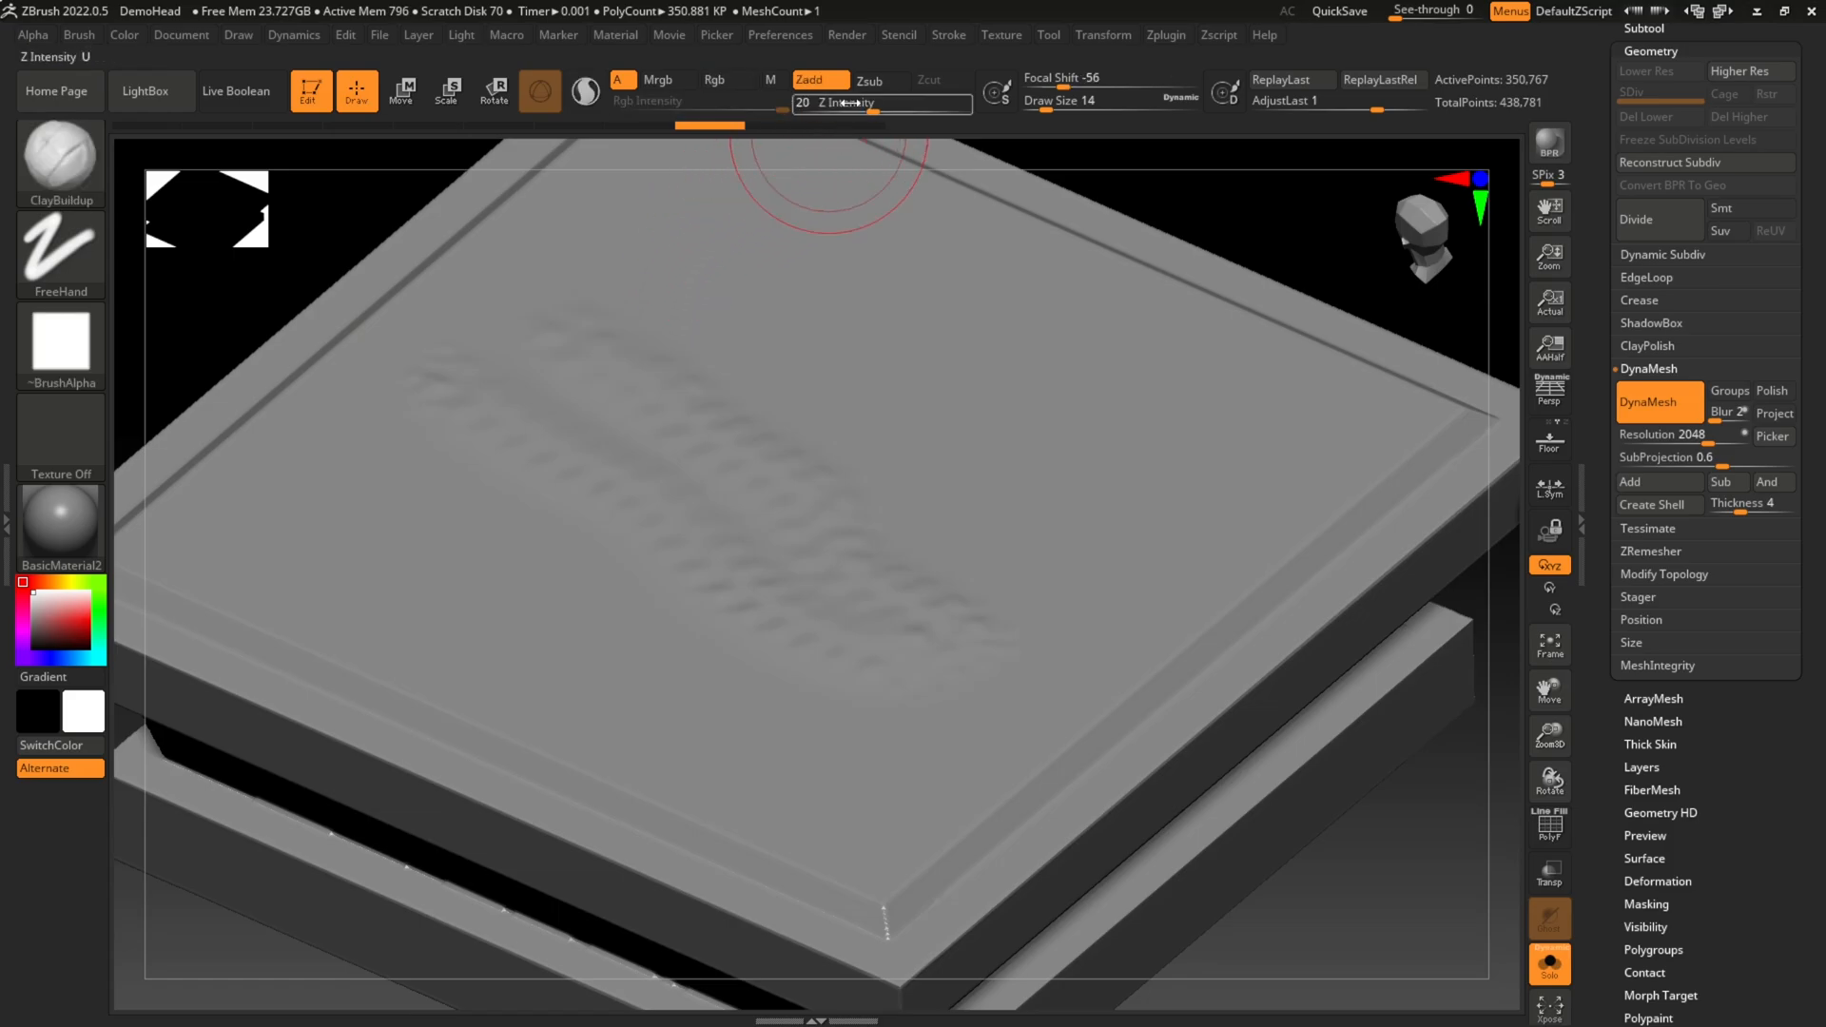
Step: Lower Z Intensity to 6 and sculpt overlapping ClayBuildup strokes along one edge of the top face
{"action": "left_click_drag", "start_coordinate": [854, 109], "coordinate": [818, 112]}
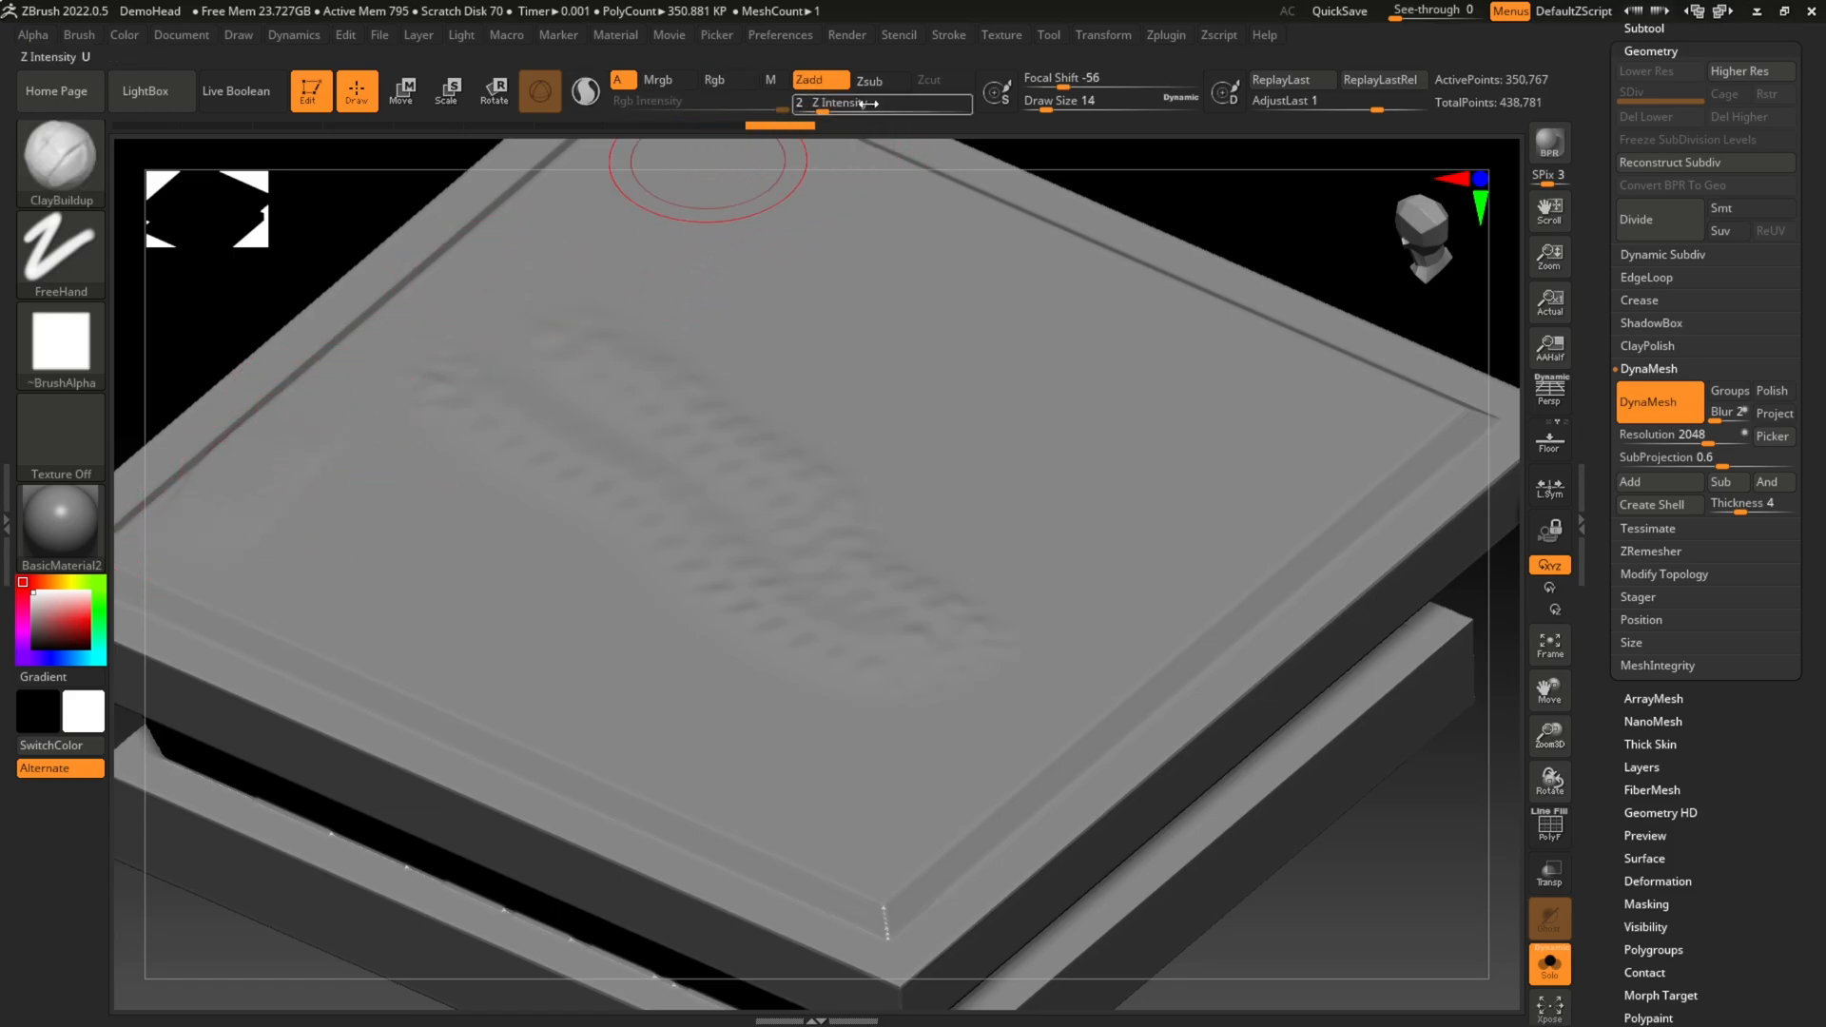
{"action": "left_click_drag", "start_coordinate": [823, 110], "coordinate": [840, 111]}
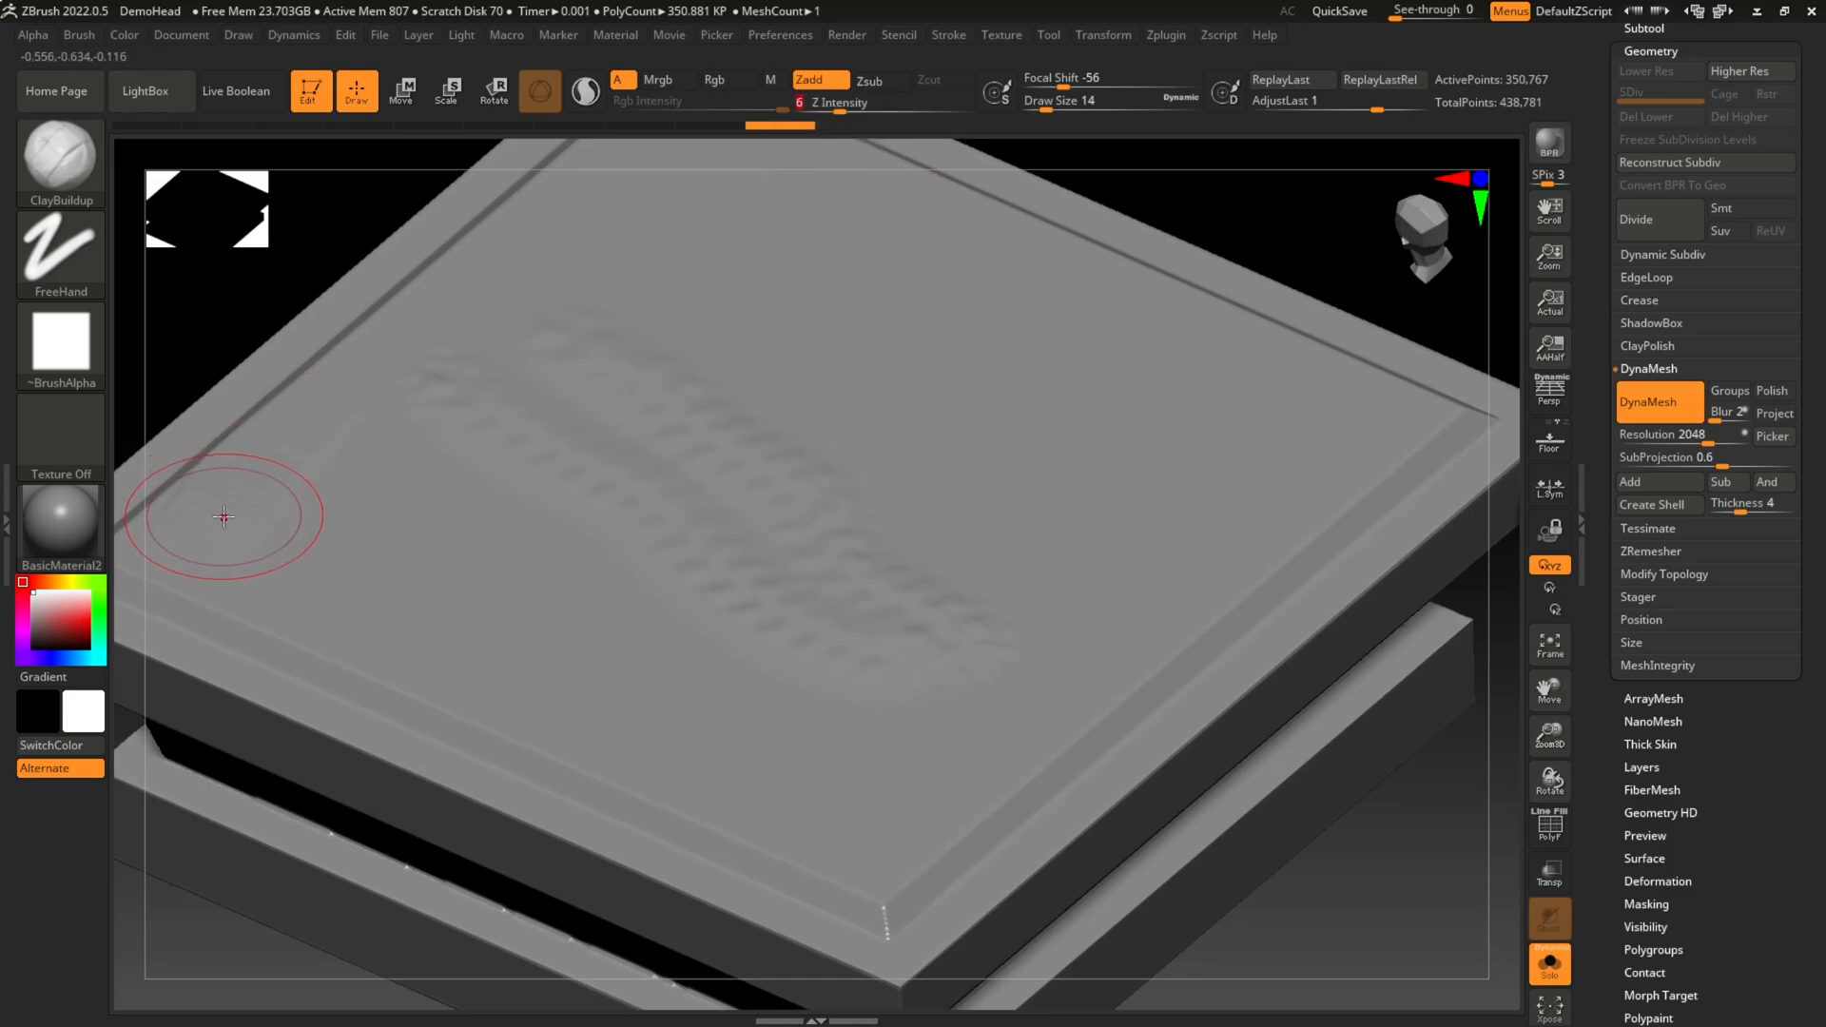
{"action": "left_click_drag", "start_coordinate": [223, 517], "coordinate": [408, 340]}
{"action": "left_click_drag", "start_coordinate": [540, 231], "coordinate": [613, 173]}
{"action": "left_click_drag", "start_coordinate": [616, 209], "coordinate": [491, 353]}
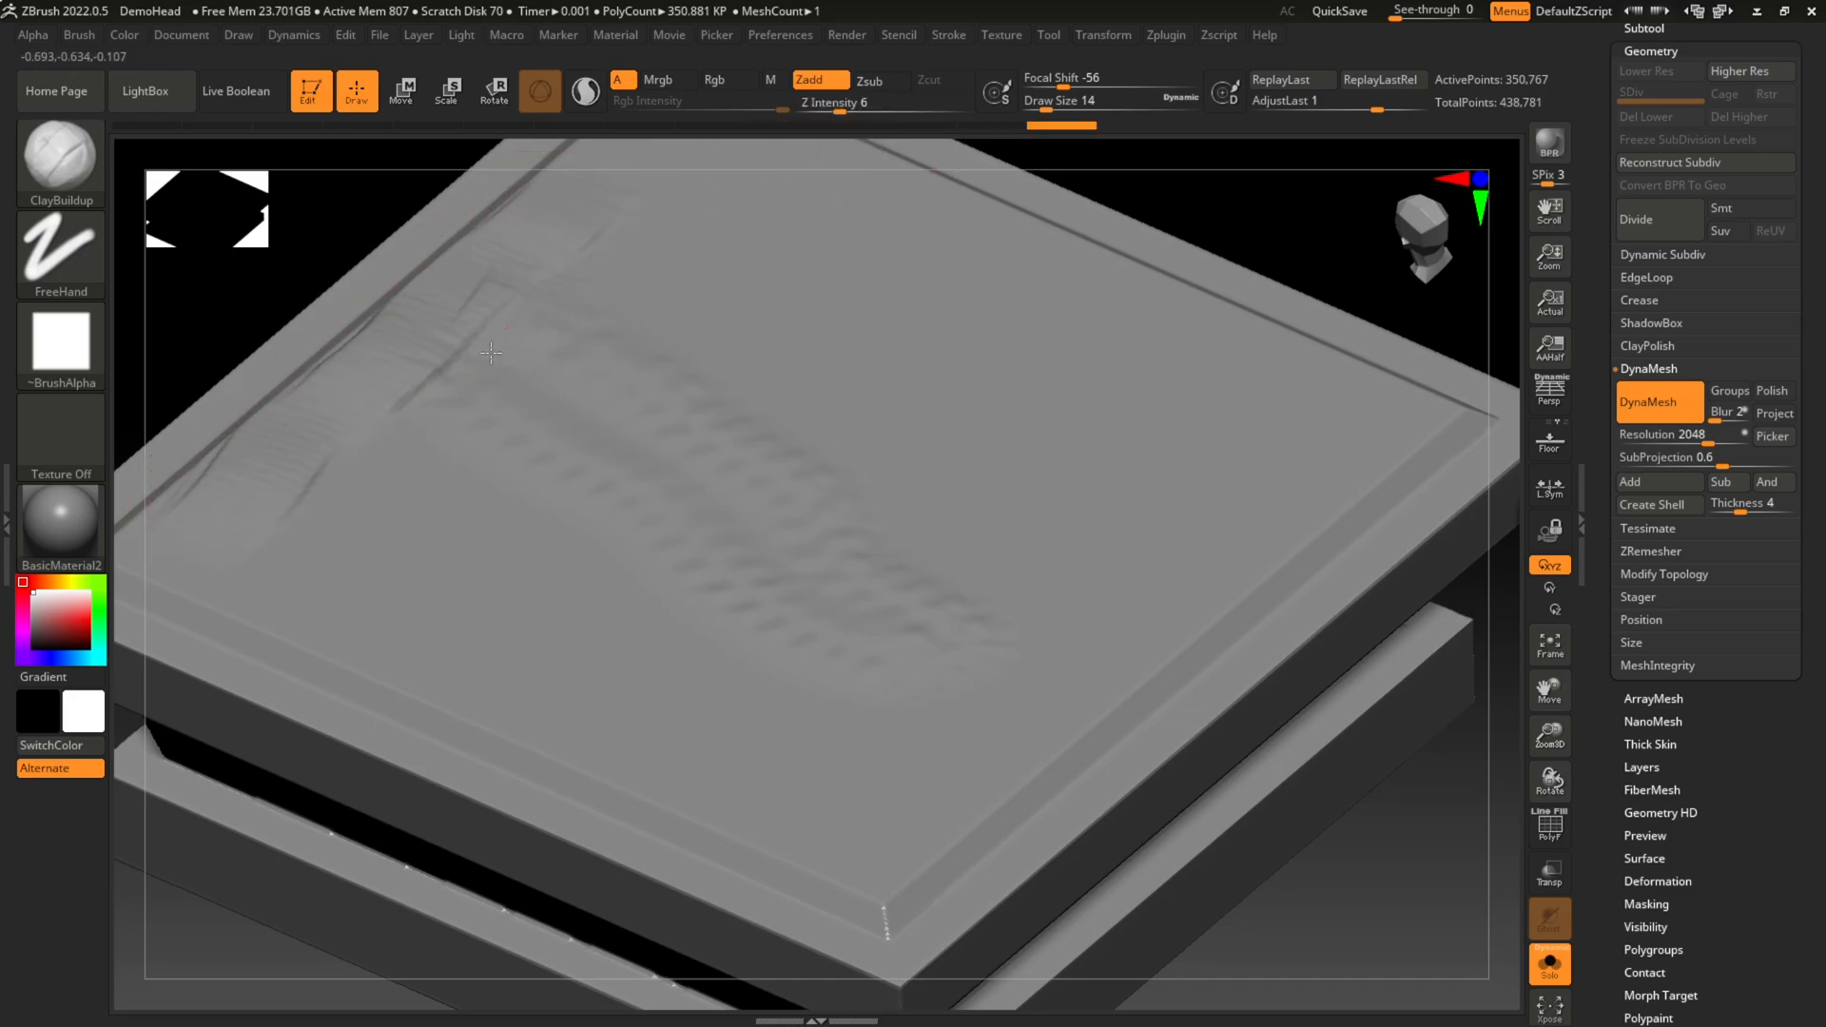
{"action": "mouse_move", "coordinate": [524, 466]}
{"action": "left_mouse_down"}
{"action": "mouse_move", "coordinate": [578, 342]}
{"action": "mouse_move", "coordinate": [687, 252]}
{"action": "left_mouse_up"}
{"action": "left_click_drag", "start_coordinate": [687, 252], "coordinate": [602, 402]}
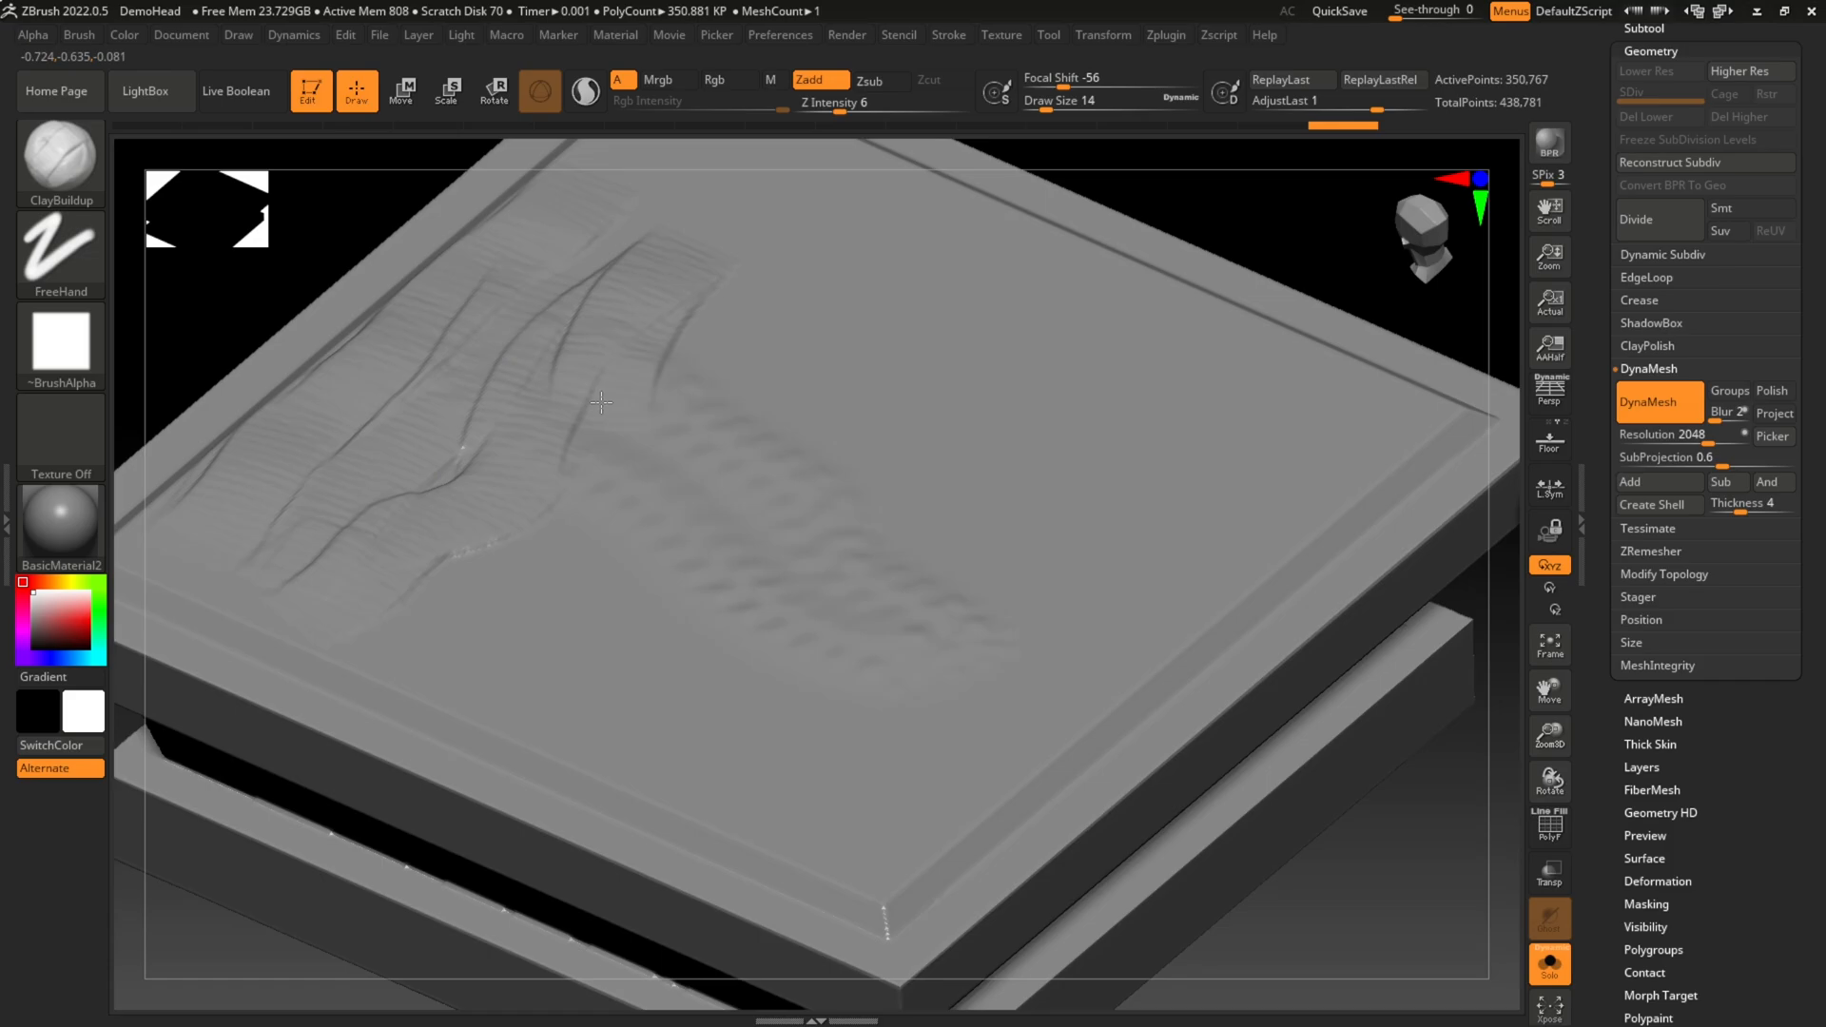
Step: Undo the overlapping ClayBuildup strokes along the edge of the top face
{"action": "key", "text": "ctrl+z"}
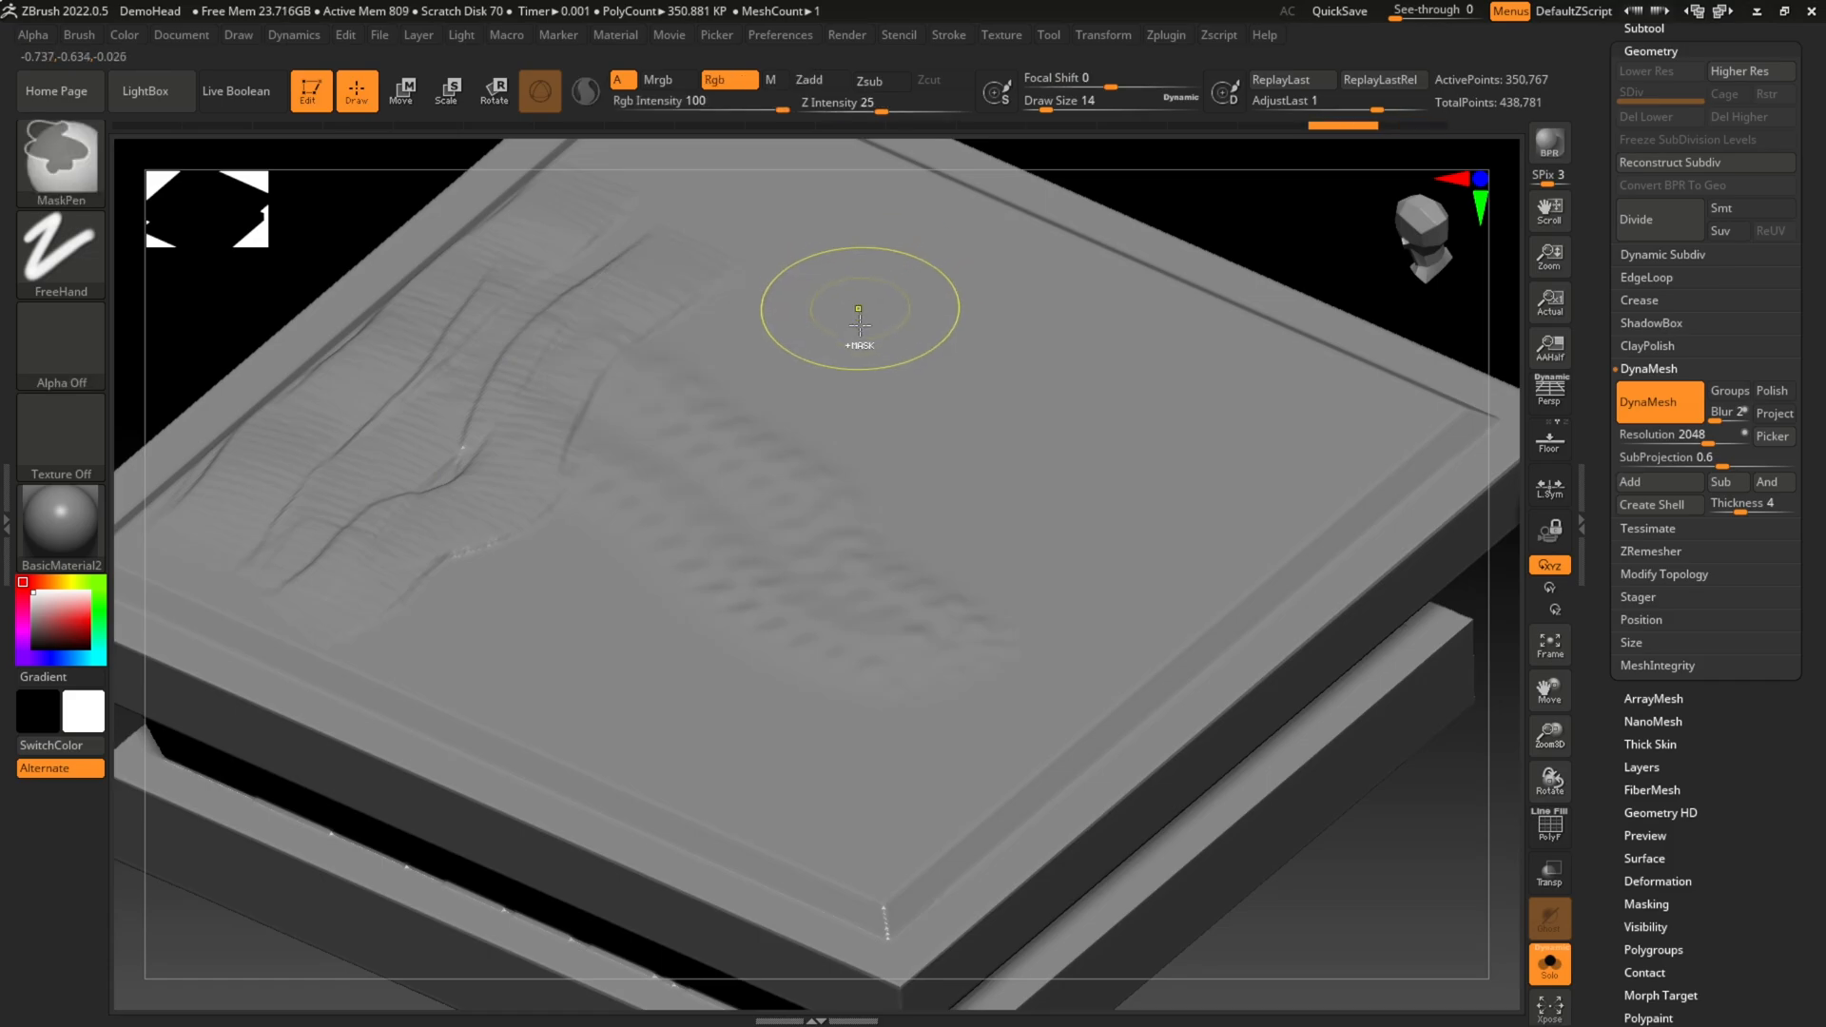
{"action": "key", "text": "ctrl+z"}
{"action": "key", "text": "ctrl+z"}
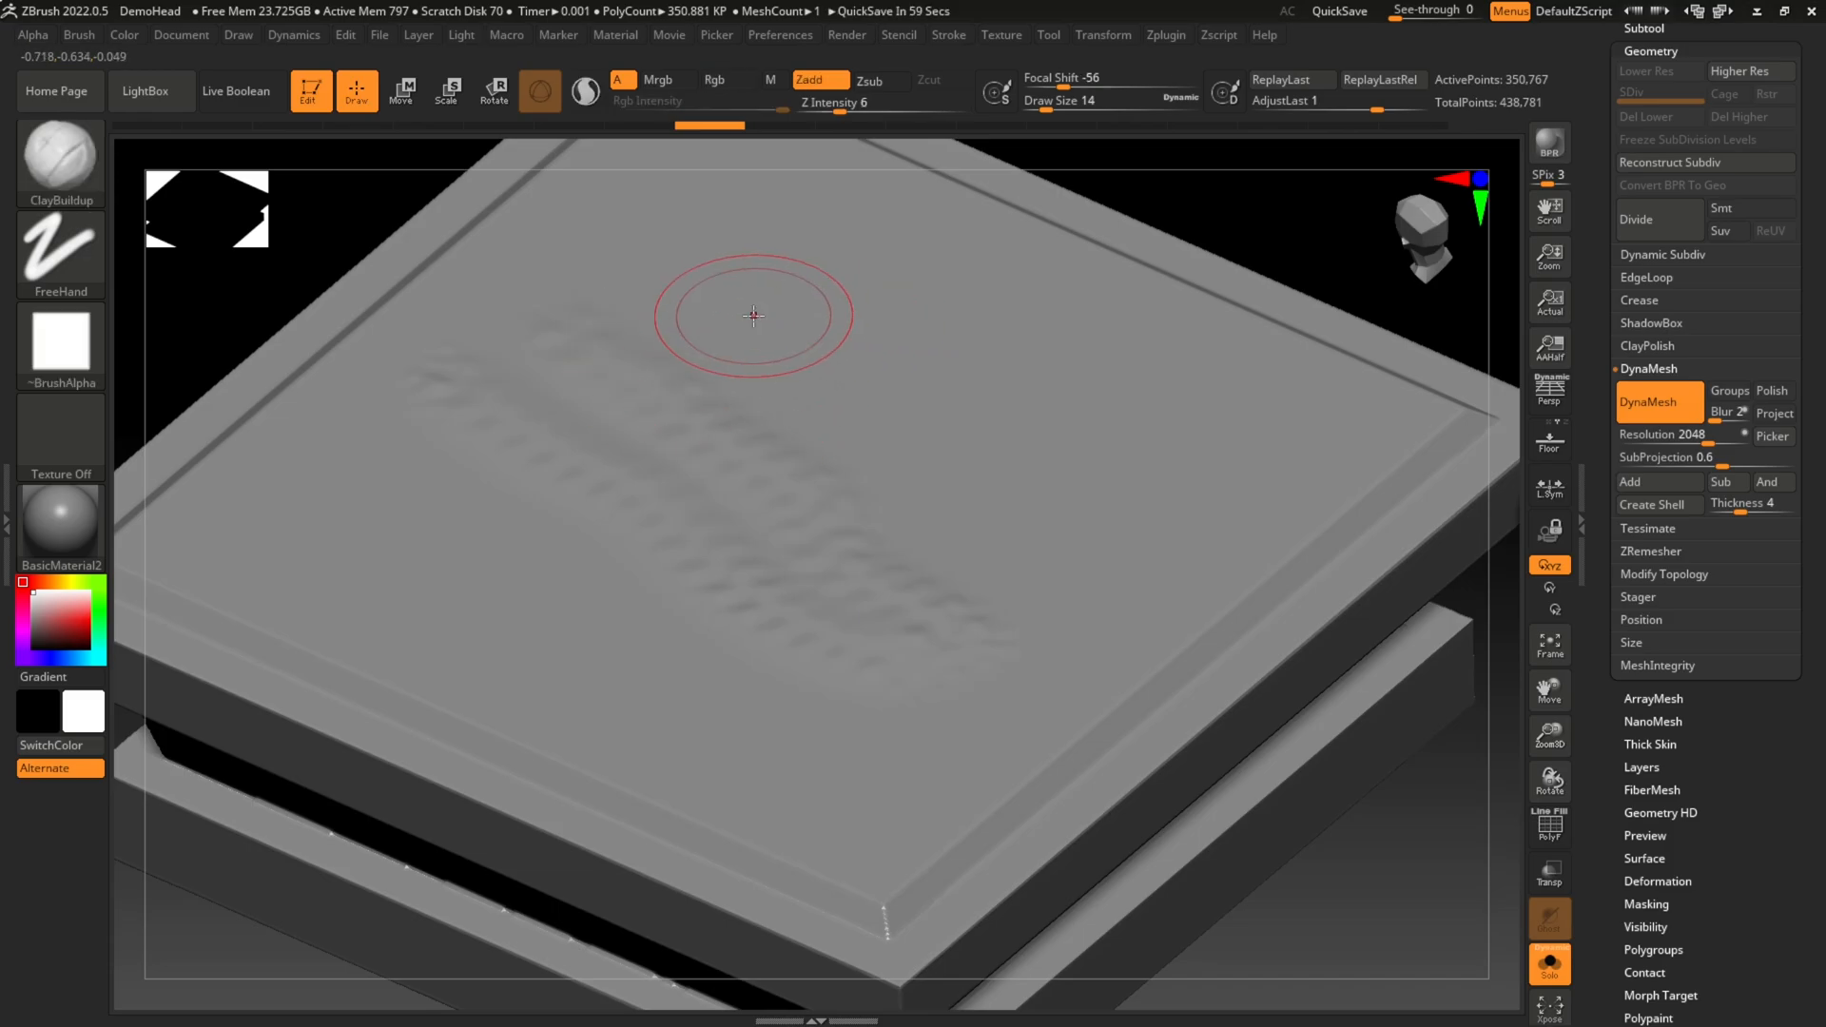
Step: Examine the stacked block and its smoothed top texture from several angles and distances
{"action": "left_click_drag", "start_coordinate": [1384, 905], "coordinate": [1338, 842]}
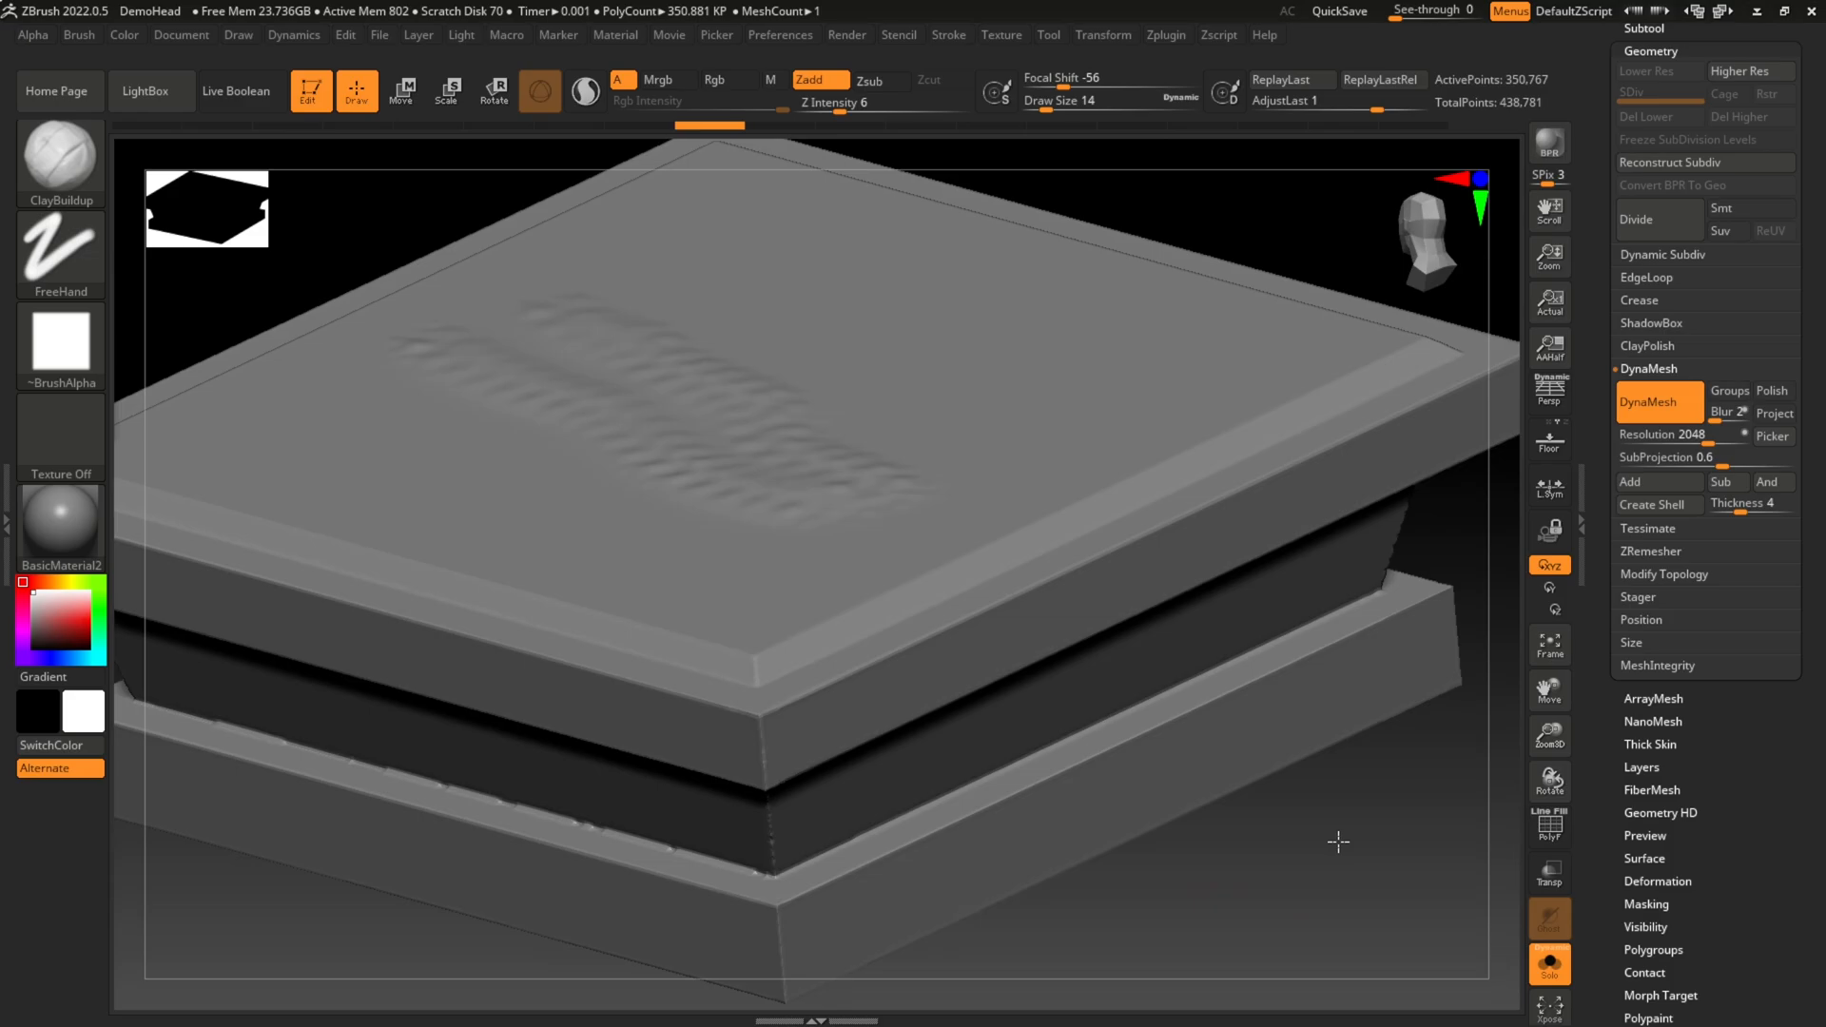
{"action": "mouse_move", "coordinate": [1357, 828]}
{"action": "right_mouse_down", "text": "ctrl"}
{"action": "mouse_move", "coordinate": [1205, 800]}
{"action": "mouse_move", "coordinate": [1386, 808]}
{"action": "mouse_move", "coordinate": [1101, 745]}
{"action": "mouse_move", "coordinate": [1362, 787]}
{"action": "right_mouse_up", "text": "ctrl"}
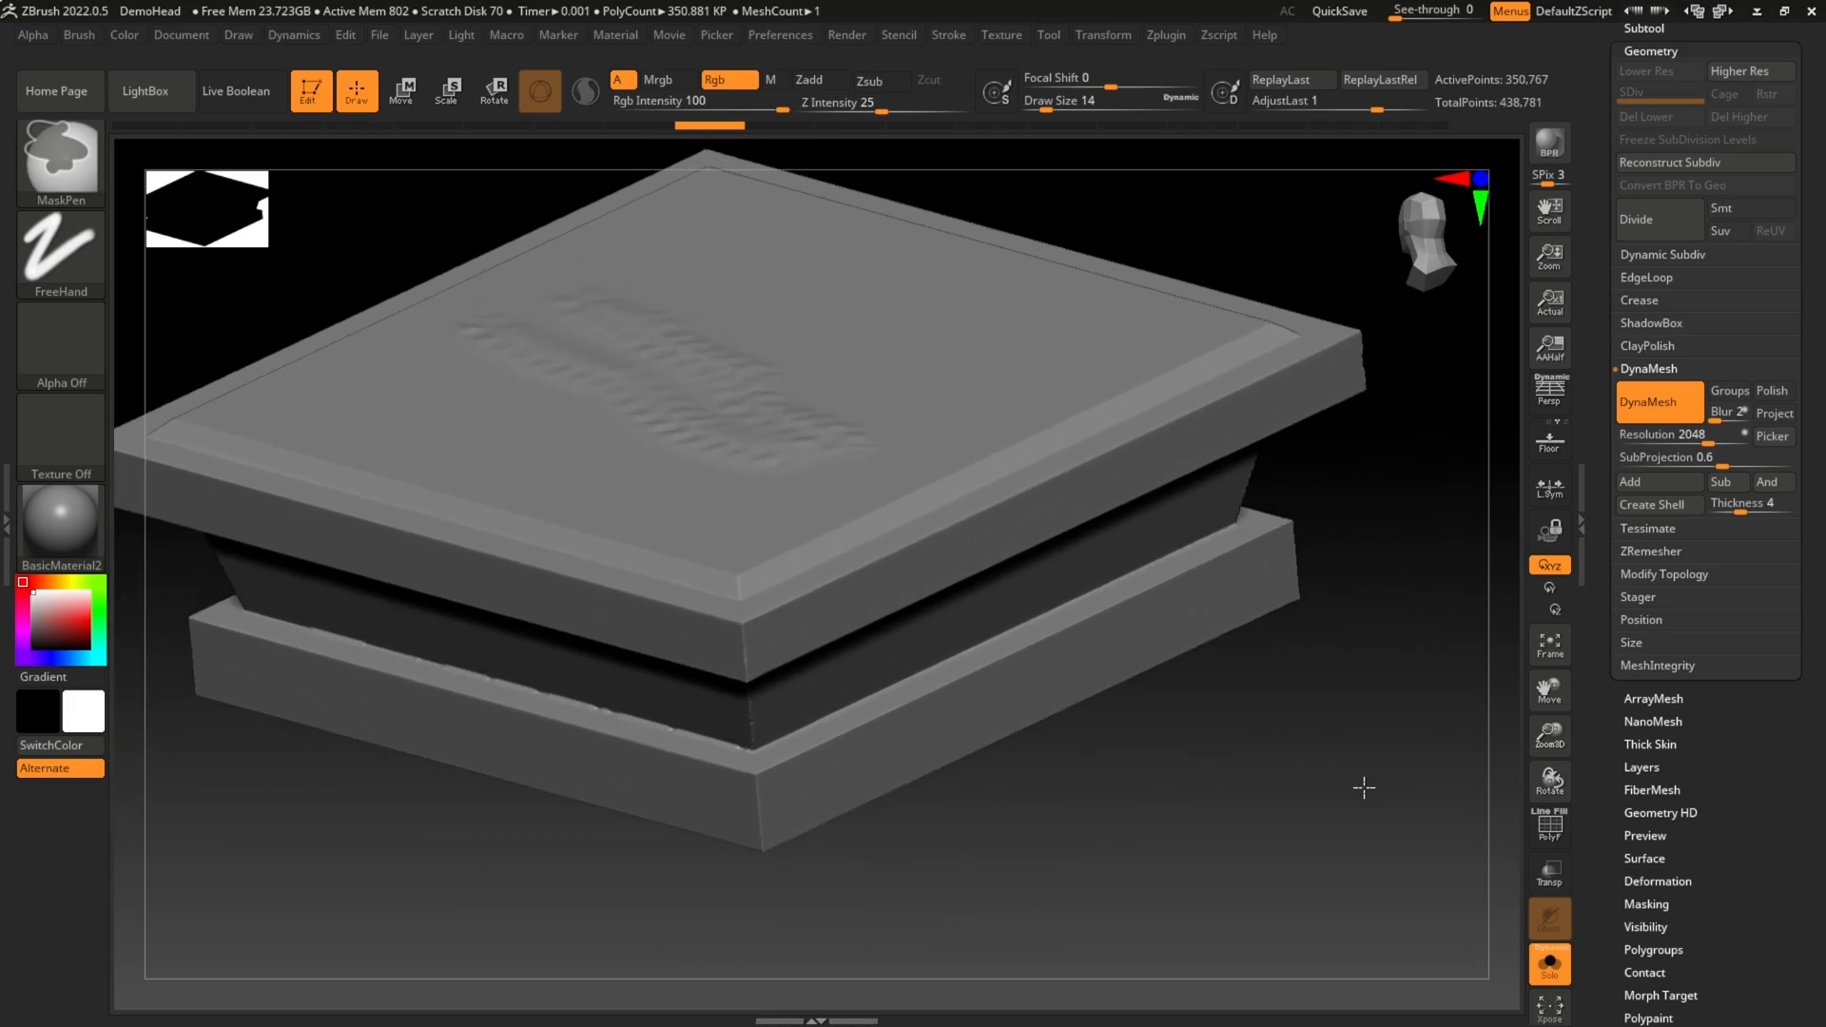
{"action": "right_click_drag", "start_coordinate": [835, 400], "coordinate": [785, 434], "text": "ctrl"}
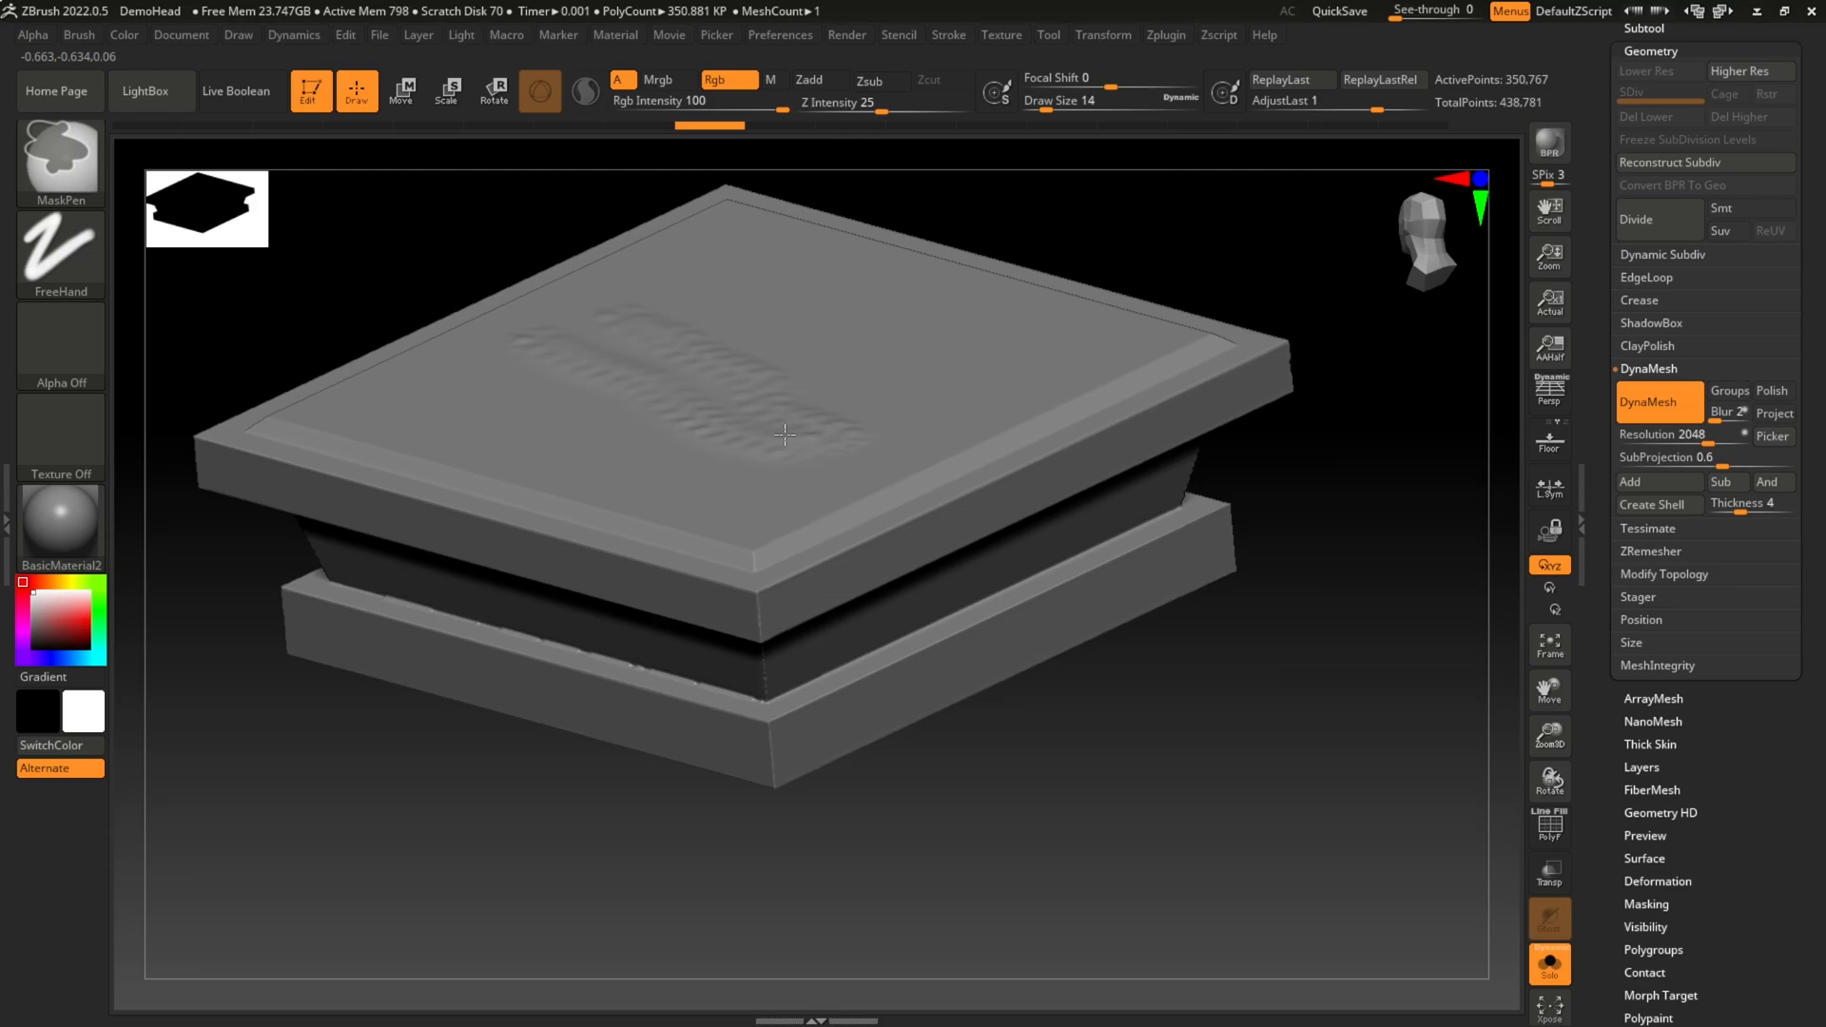
{"action": "mouse_move", "coordinate": [785, 434]}
{"action": "right_mouse_down", "text": "ctrl"}
{"action": "mouse_move", "coordinate": [859, 463]}
{"action": "mouse_move", "coordinate": [801, 463]}
{"action": "right_mouse_up", "text": "ctrl"}
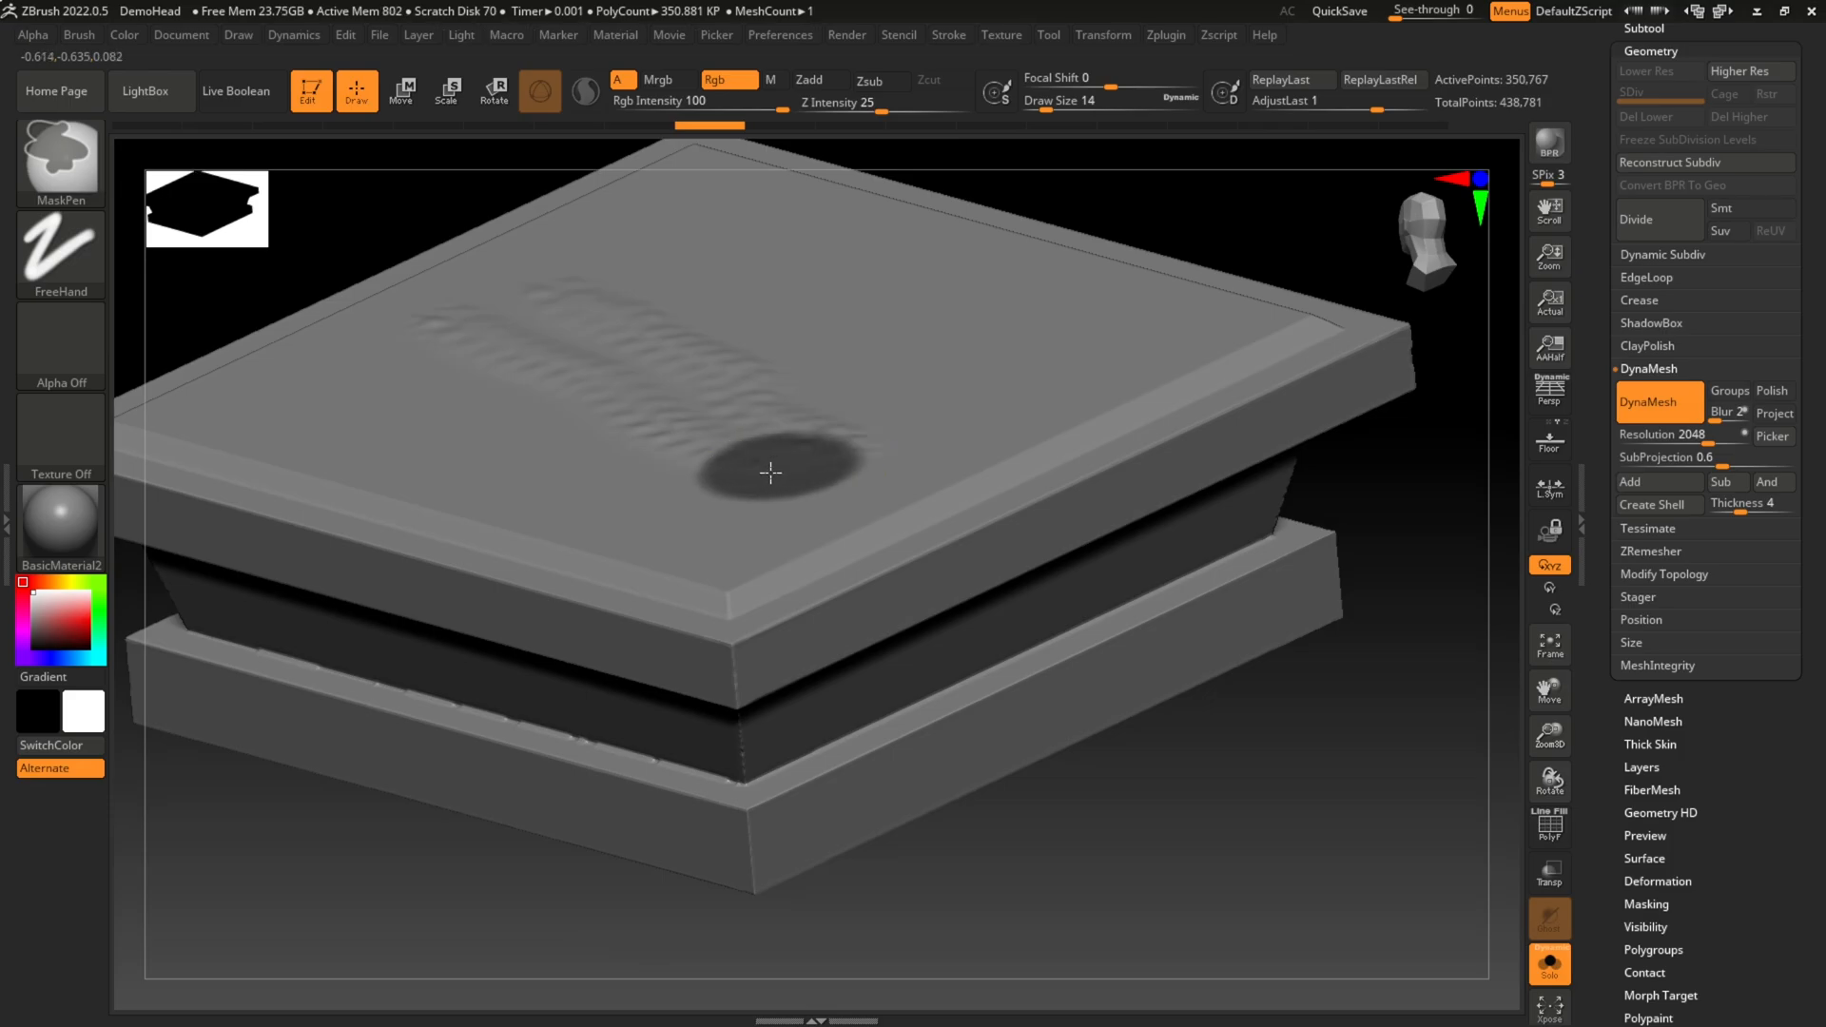
{"action": "key", "text": "ctrl+z"}
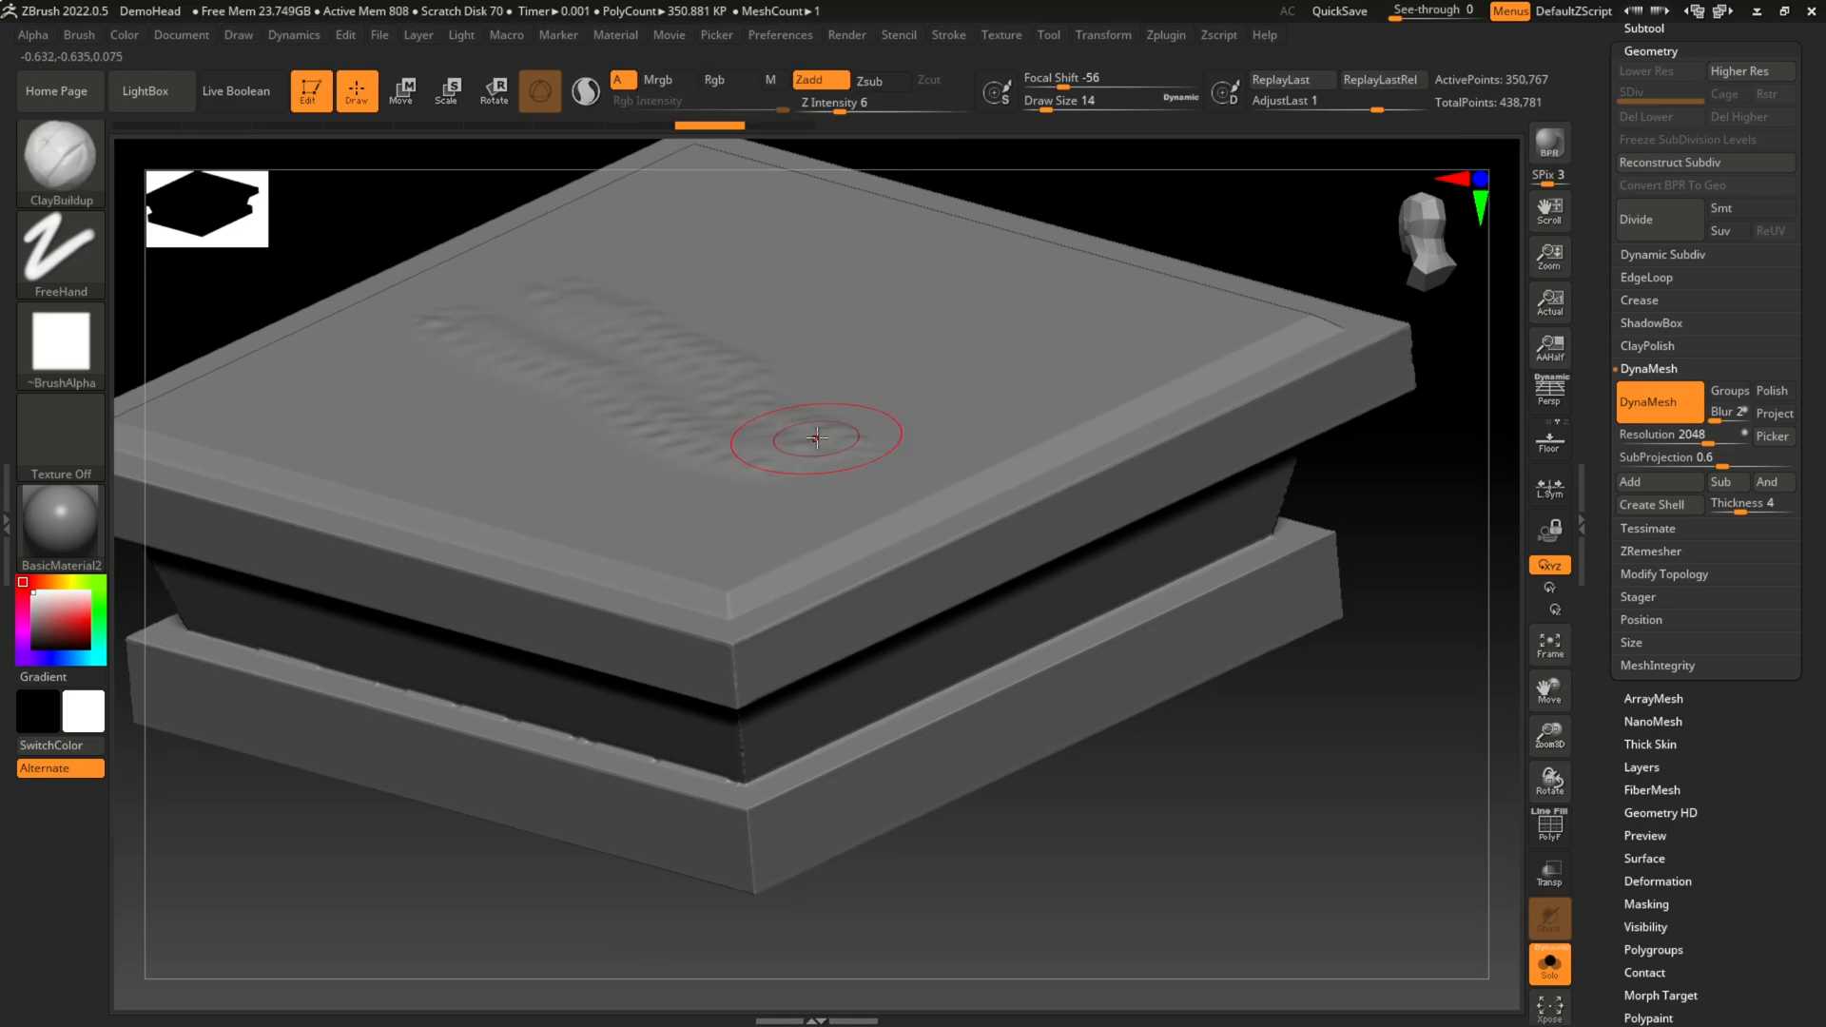
{"action": "left_click_drag", "start_coordinate": [1151, 873], "coordinate": [1200, 890]}
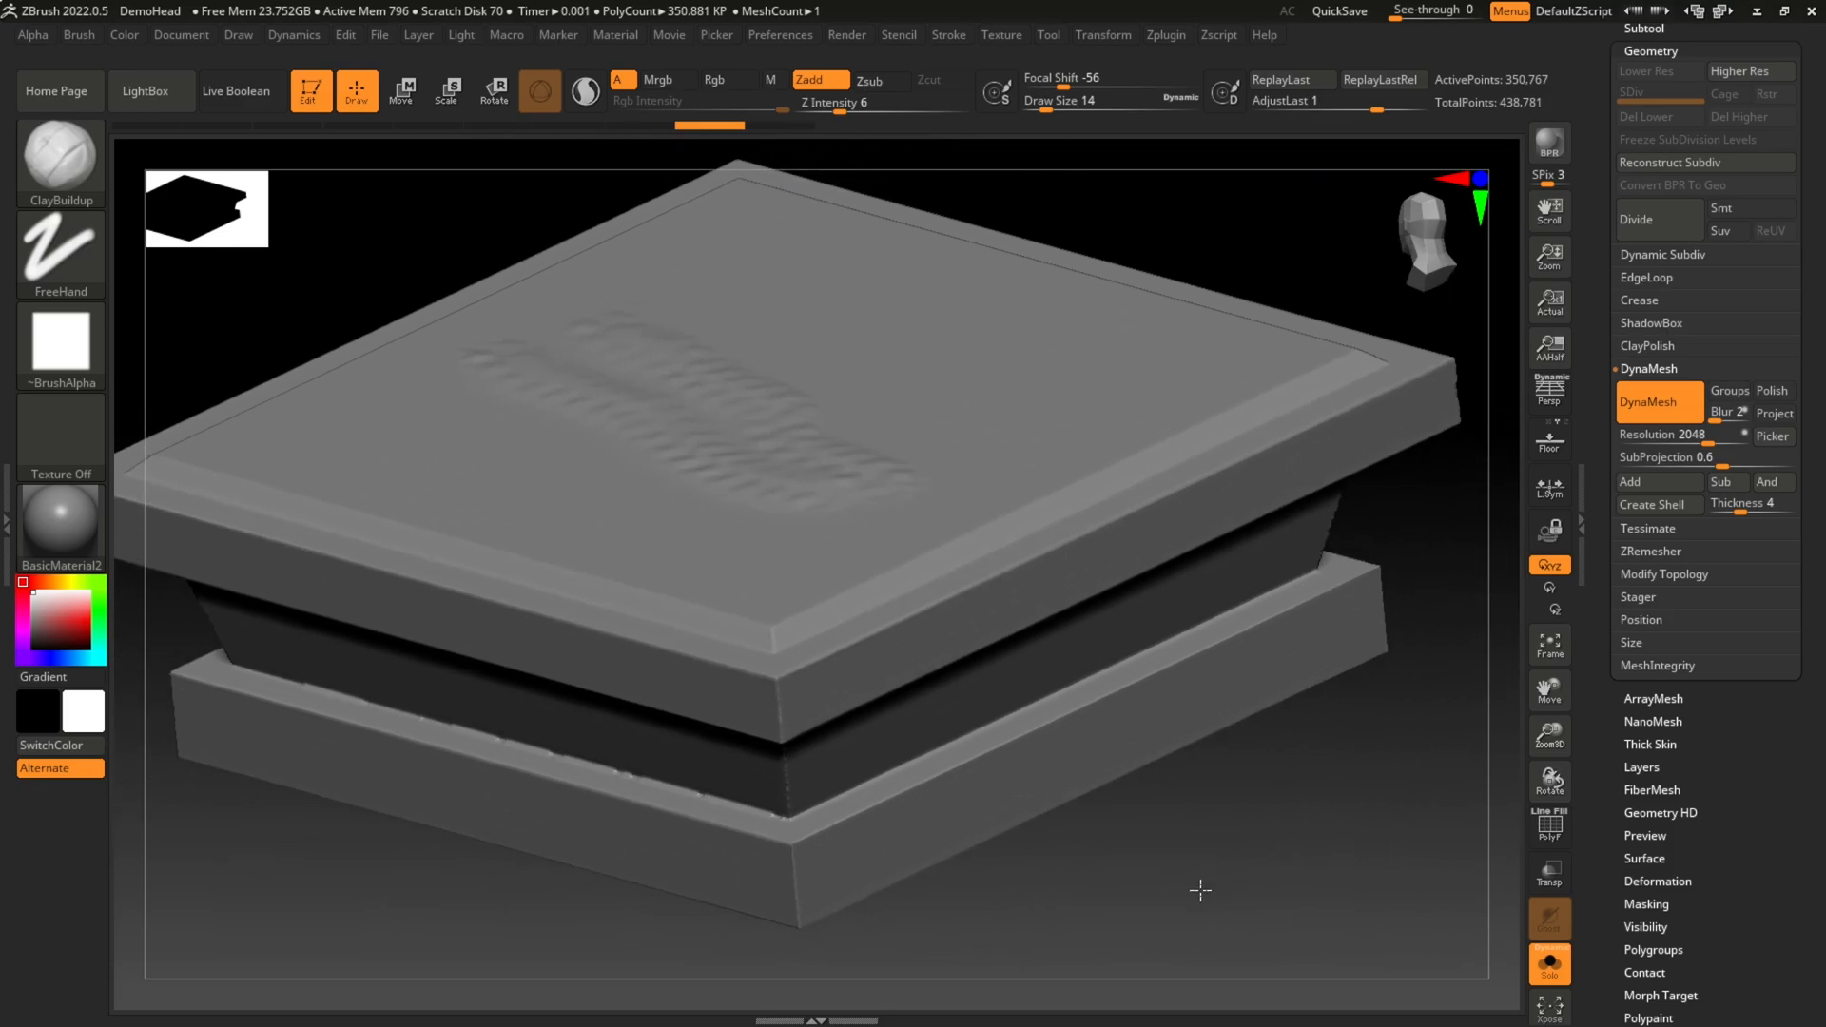
{"action": "scroll", "coordinate": [1201, 890], "scroll_direction": "up", "scroll_amount": 5}
{"action": "mouse_move", "coordinate": [1325, 901]}
{"action": "right_mouse_down", "text": "ctrl"}
{"action": "mouse_move", "coordinate": [1122, 400]}
{"action": "mouse_move", "coordinate": [856, 589]}
{"action": "mouse_move", "coordinate": [762, 460]}
{"action": "mouse_move", "coordinate": [837, 656]}
{"action": "mouse_move", "coordinate": [704, 513]}
{"action": "mouse_move", "coordinate": [780, 637]}
{"action": "mouse_move", "coordinate": [651, 517]}
{"action": "mouse_move", "coordinate": [799, 632]}
{"action": "mouse_move", "coordinate": [726, 543]}
{"action": "right_mouse_up", "text": "ctrl"}
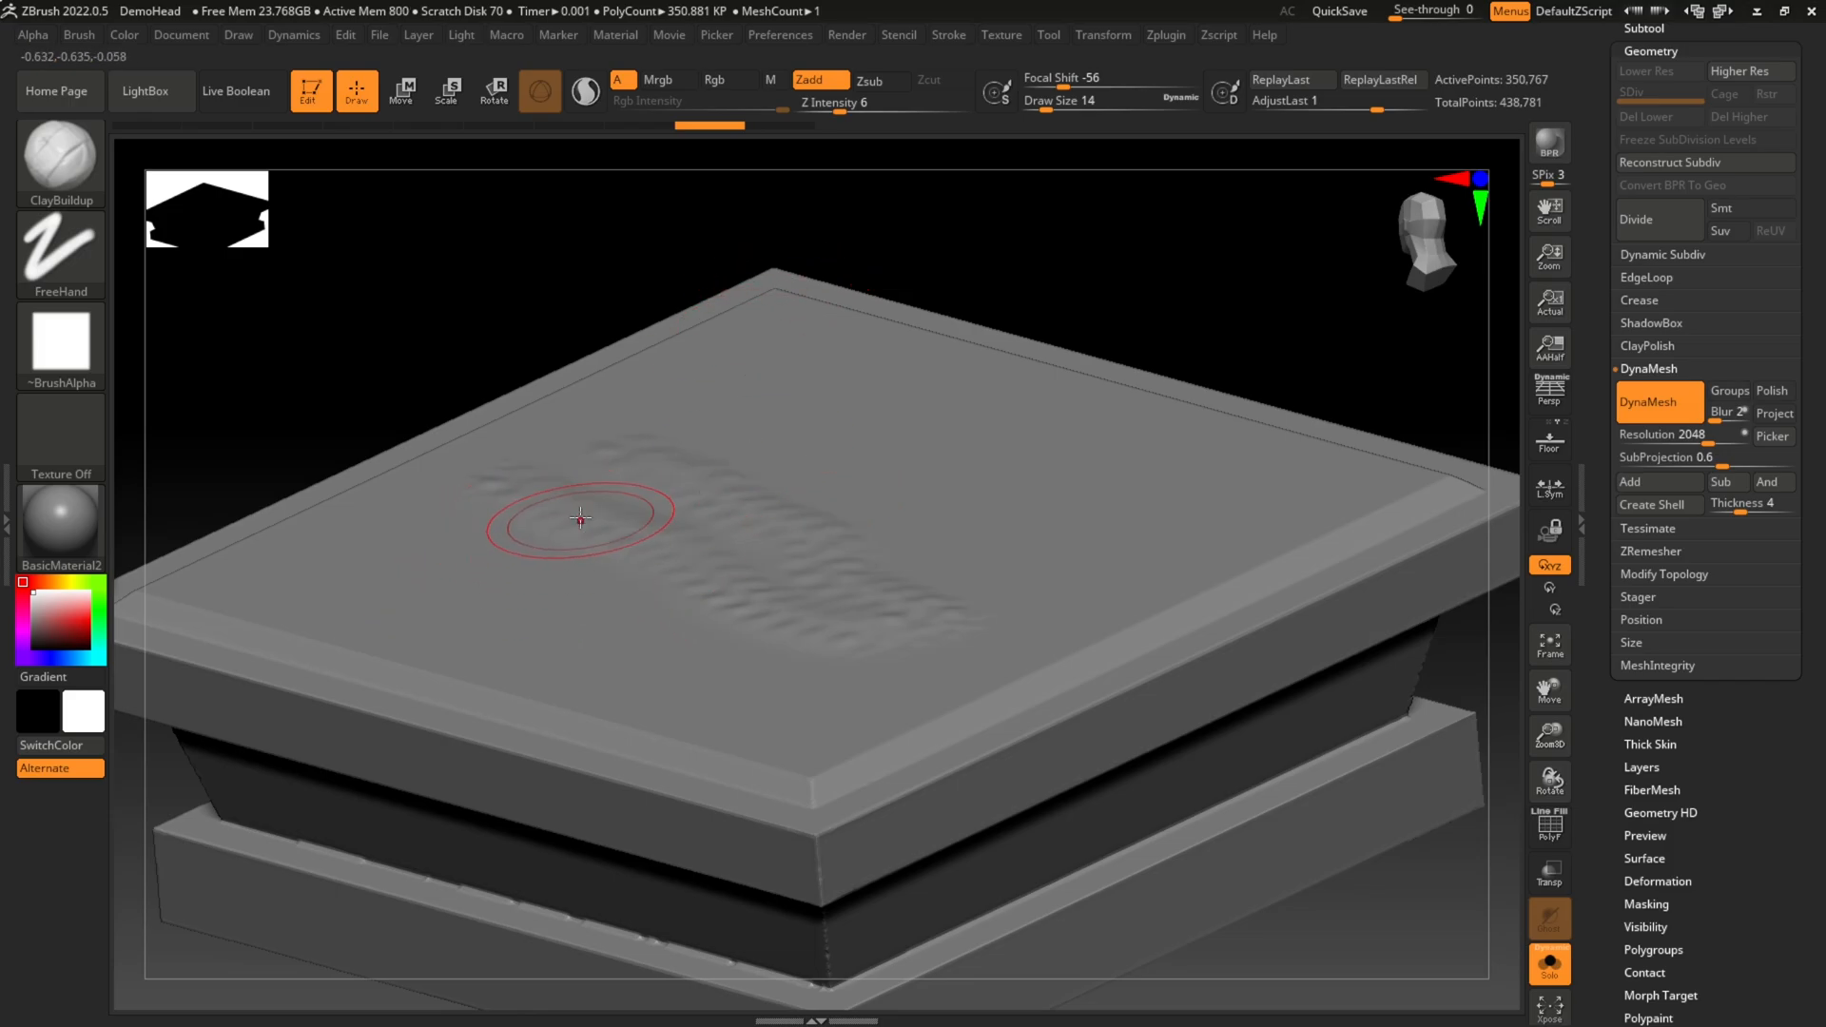
{"action": "key", "text": "ctrl"}
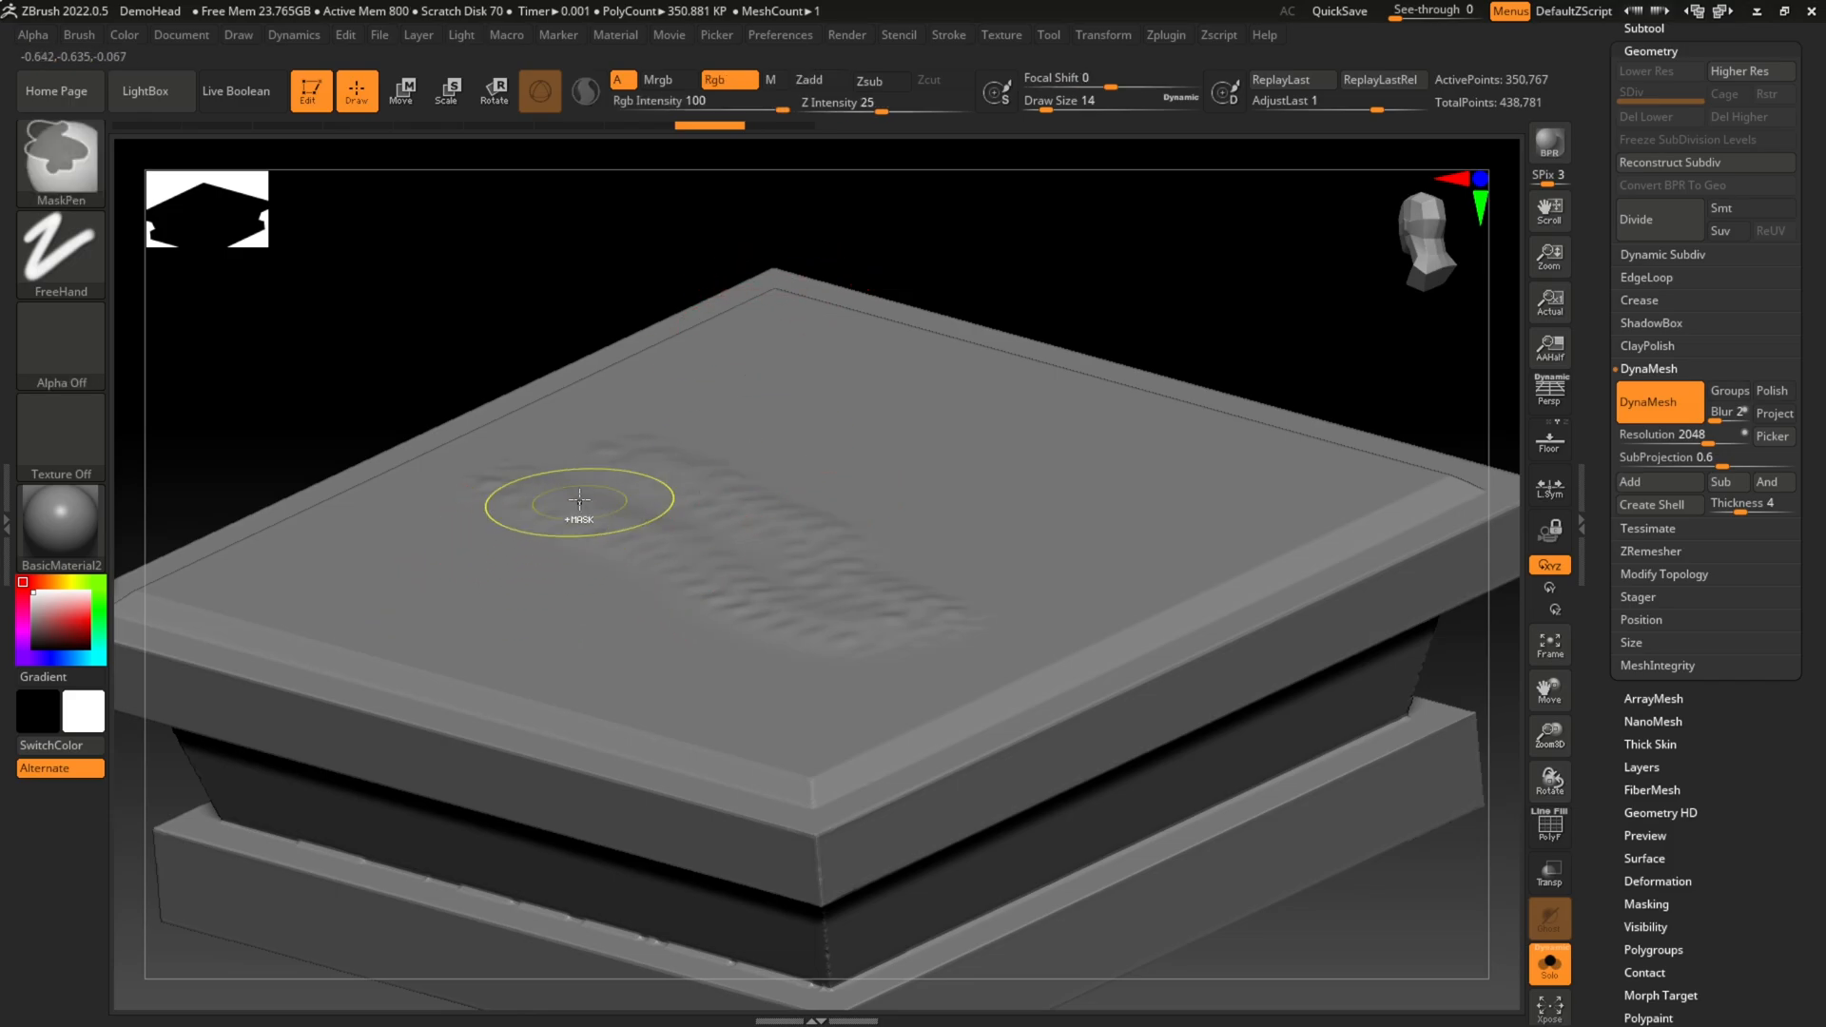
Step: Try a faint ClayBuildup dab over the smoothed texture on the top face and undo it
{"action": "mouse_move", "coordinate": [564, 521]}
{"action": "right_mouse_down", "text": "ctrl"}
{"action": "mouse_move", "coordinate": [1150, 805]}
{"action": "mouse_move", "coordinate": [642, 594]}
{"action": "mouse_move", "coordinate": [876, 642]}
{"action": "mouse_move", "coordinate": [514, 549]}
{"action": "mouse_move", "coordinate": [673, 616]}
{"action": "right_mouse_up", "text": "ctrl"}
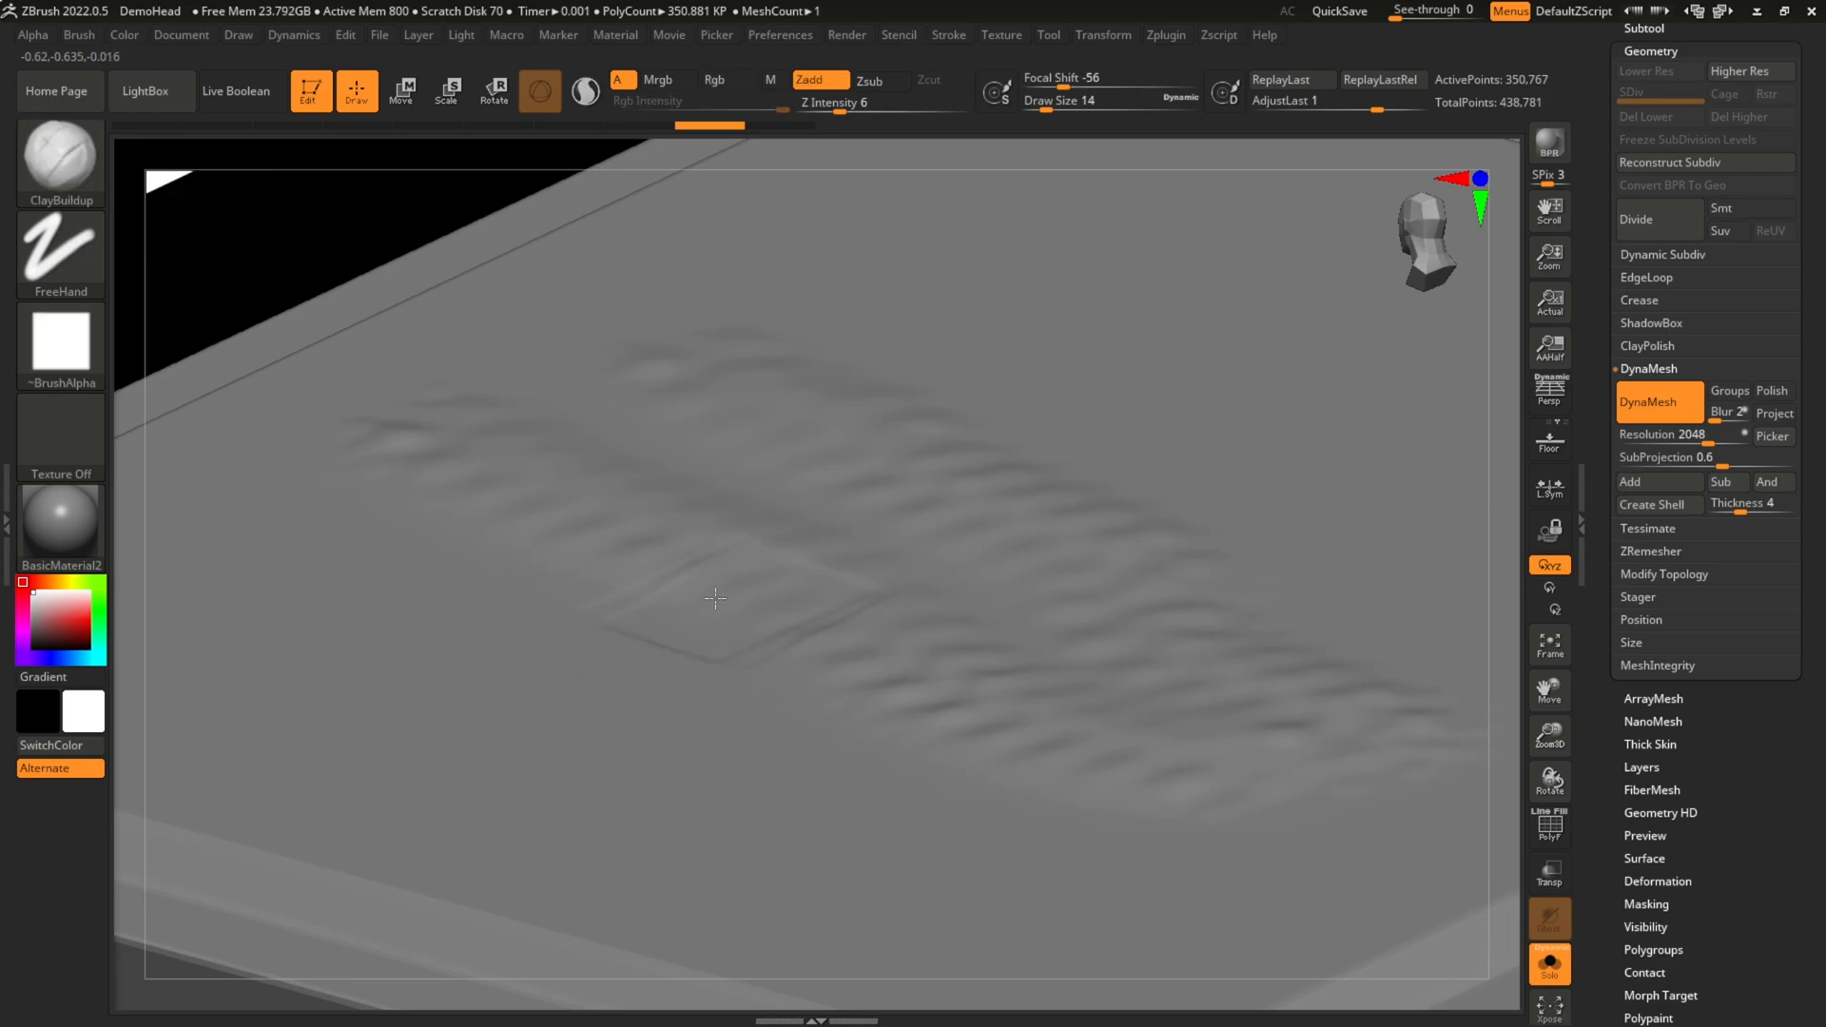
{"action": "left_click_drag", "start_coordinate": [716, 598], "coordinate": [738, 600]}
{"action": "key", "text": "ctrl+z"}
{"action": "mouse_move", "coordinate": [778, 580]}
{"action": "right_mouse_down"}
{"action": "mouse_move", "coordinate": [681, 569]}
{"action": "mouse_move", "coordinate": [699, 608]}
{"action": "mouse_move", "coordinate": [660, 597]}
{"action": "mouse_move", "coordinate": [701, 638]}
{"action": "right_mouse_up"}
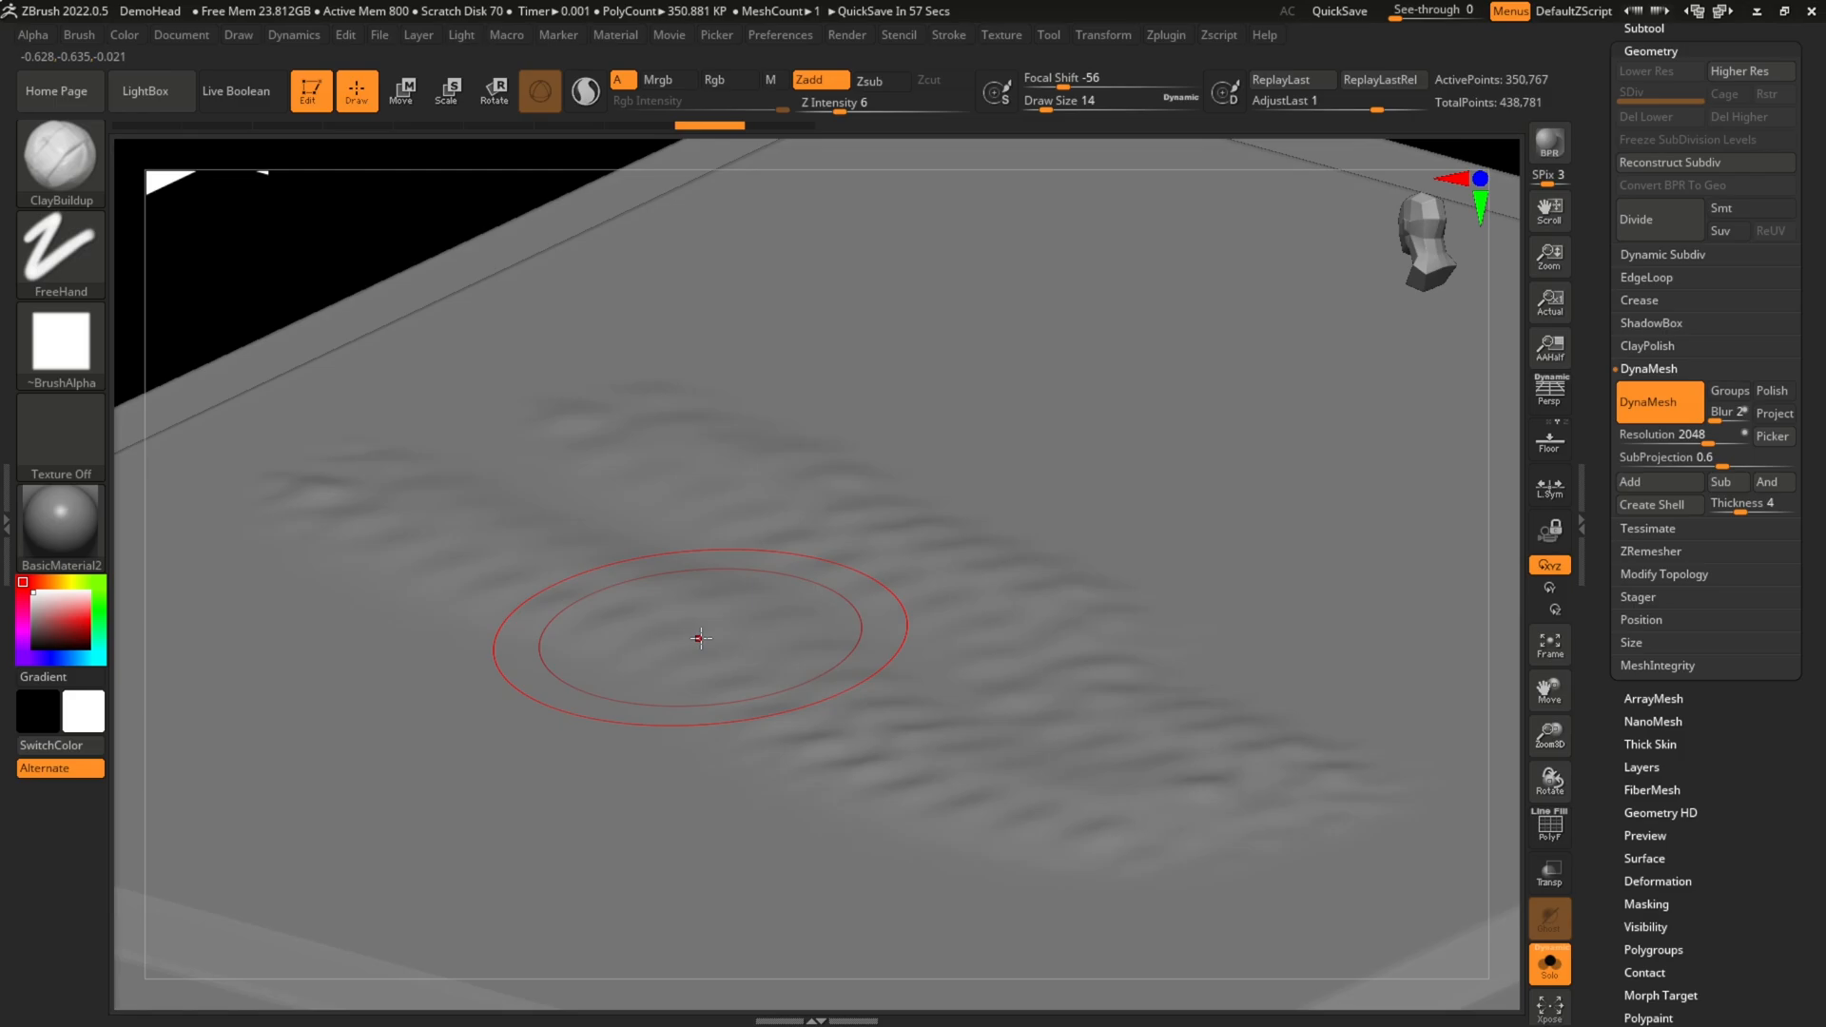
Step: Frame the stacked block and apply a slight Noise deformation across its entire surface
{"action": "key", "text": "f"}
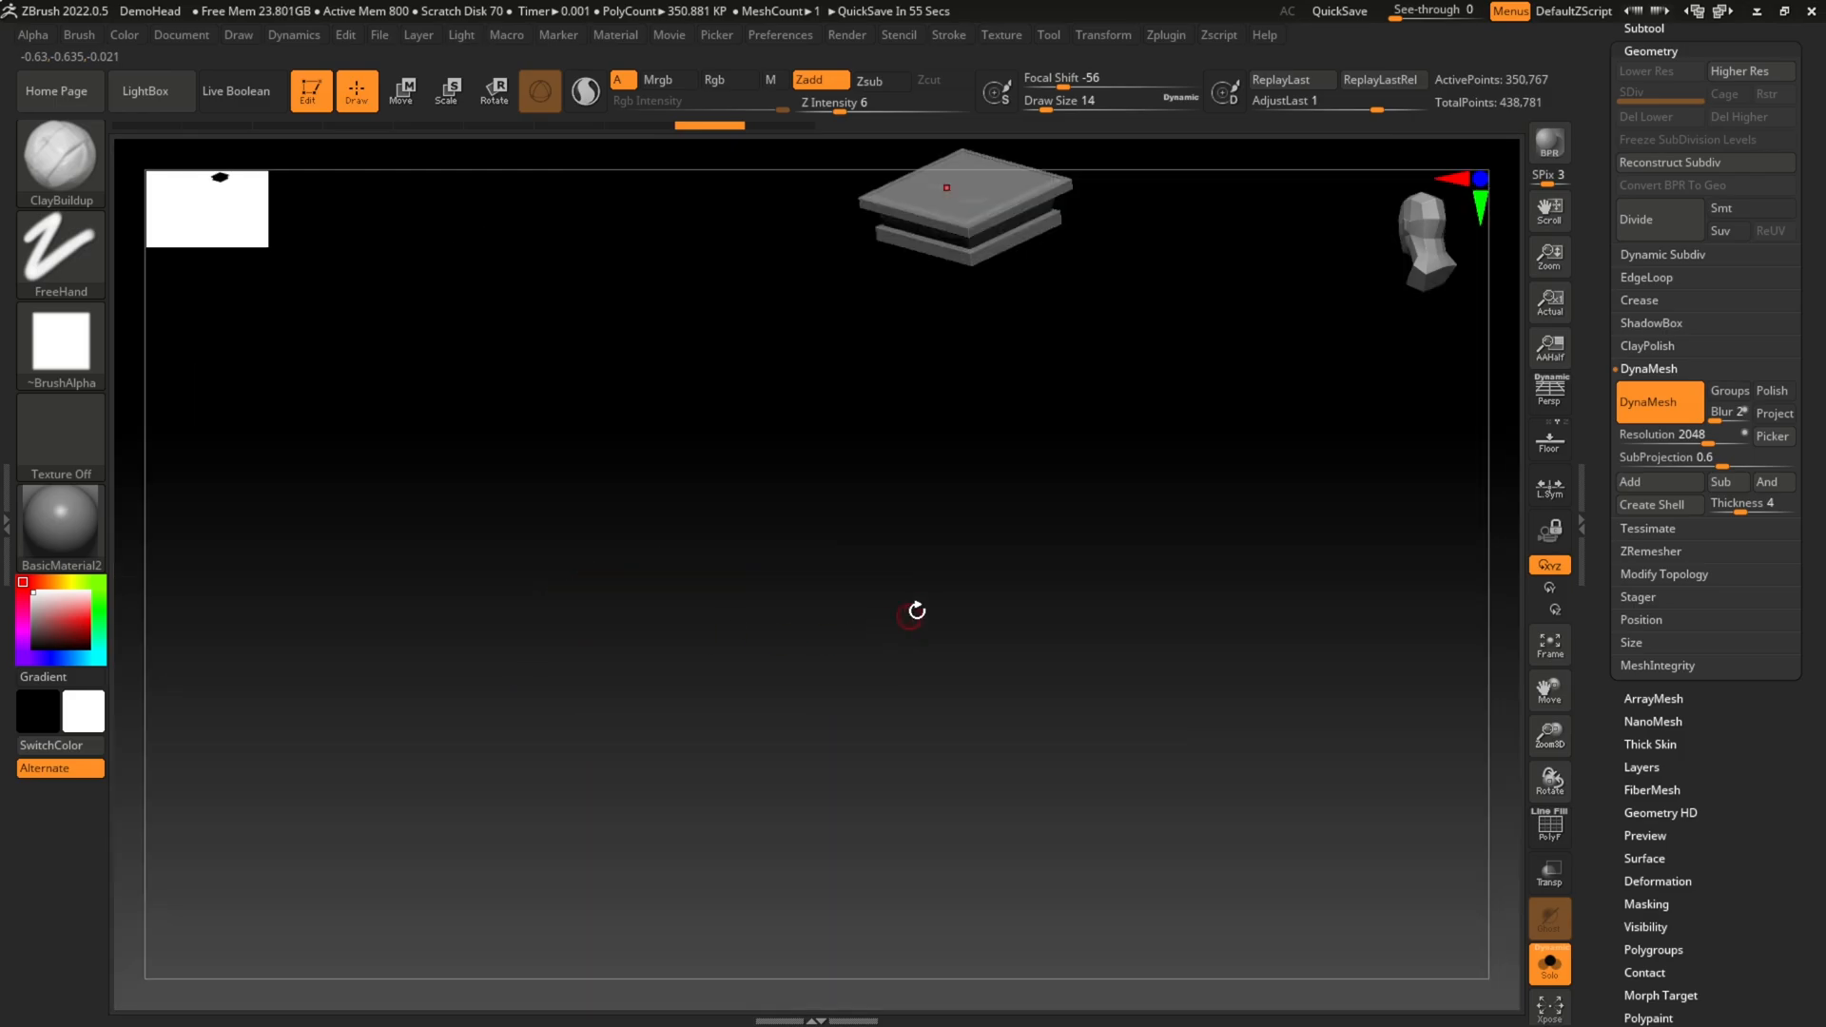
{"action": "key", "text": "f"}
{"action": "mouse_move", "coordinate": [1325, 276]}
{"action": "left_mouse_down"}
{"action": "mouse_move", "coordinate": [1308, 190]}
{"action": "mouse_move", "coordinate": [1237, 403]}
{"action": "mouse_move", "coordinate": [1237, 261]}
{"action": "mouse_move", "coordinate": [1246, 307]}
{"action": "left_mouse_up"}
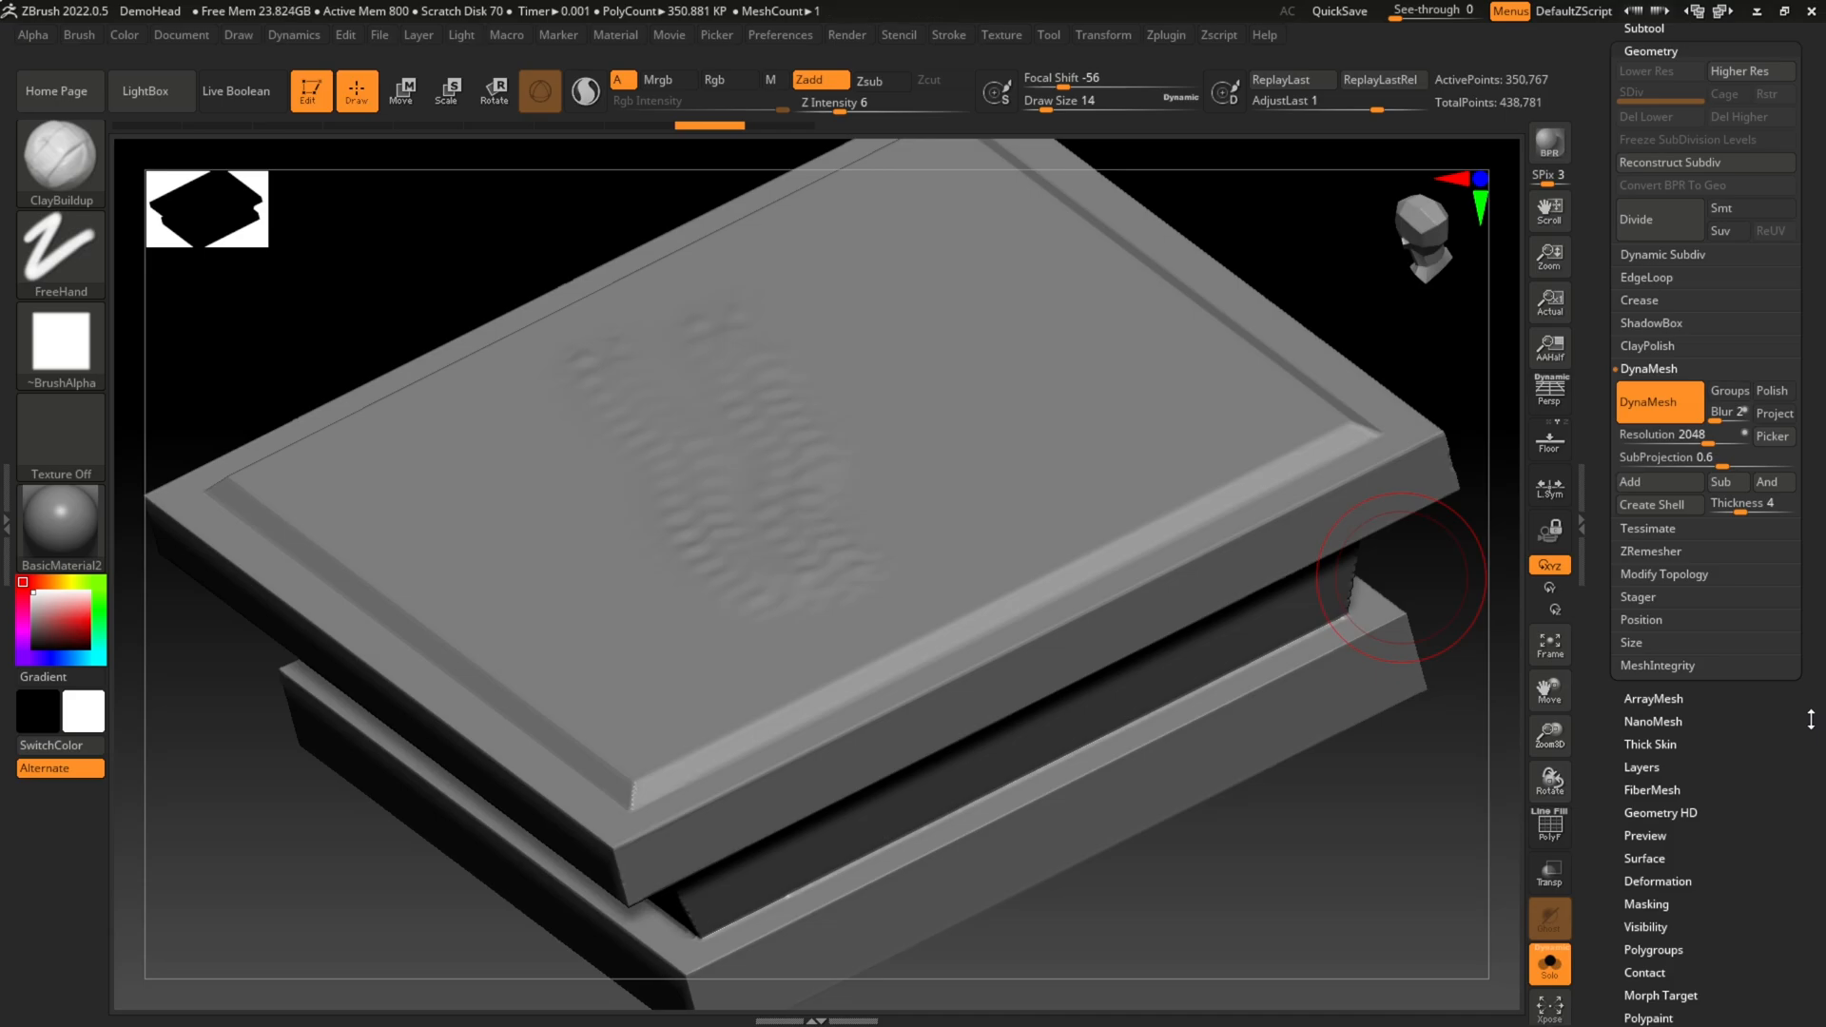
{"action": "left_click_drag", "start_coordinate": [1811, 720], "coordinate": [1811, 570]}
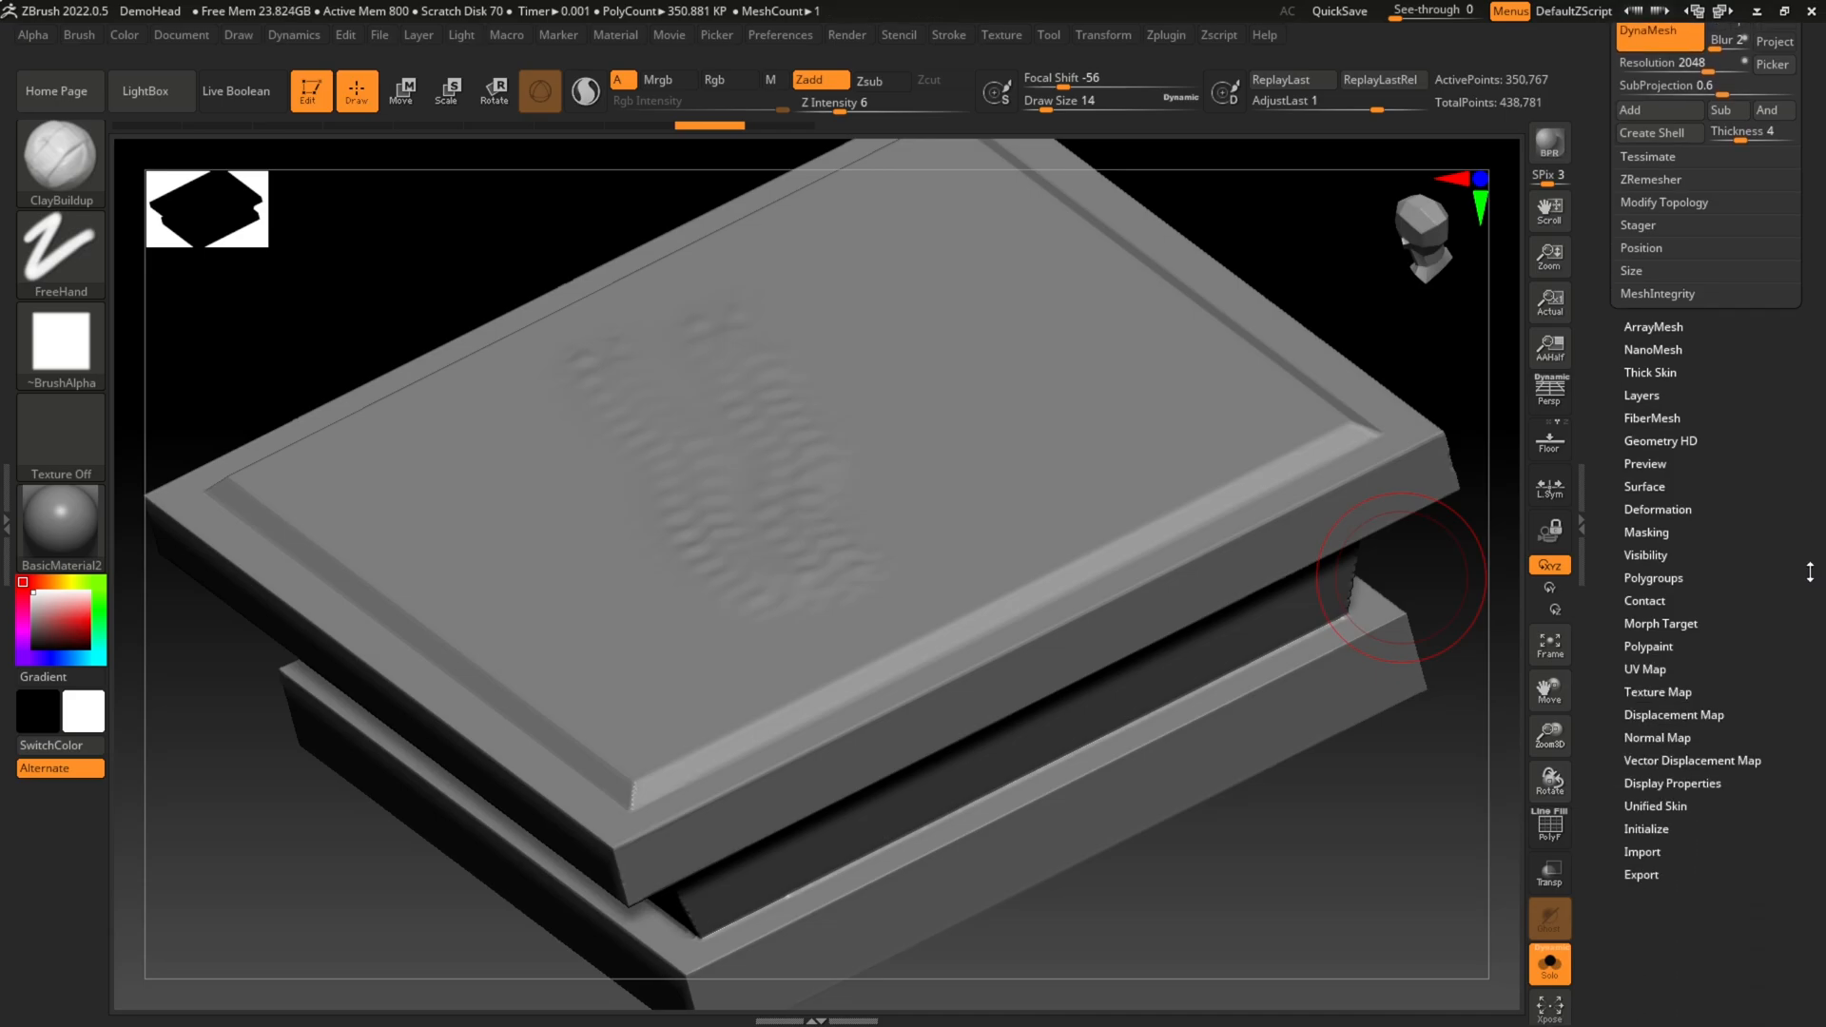
{"action": "left_click", "coordinate": [1660, 509]}
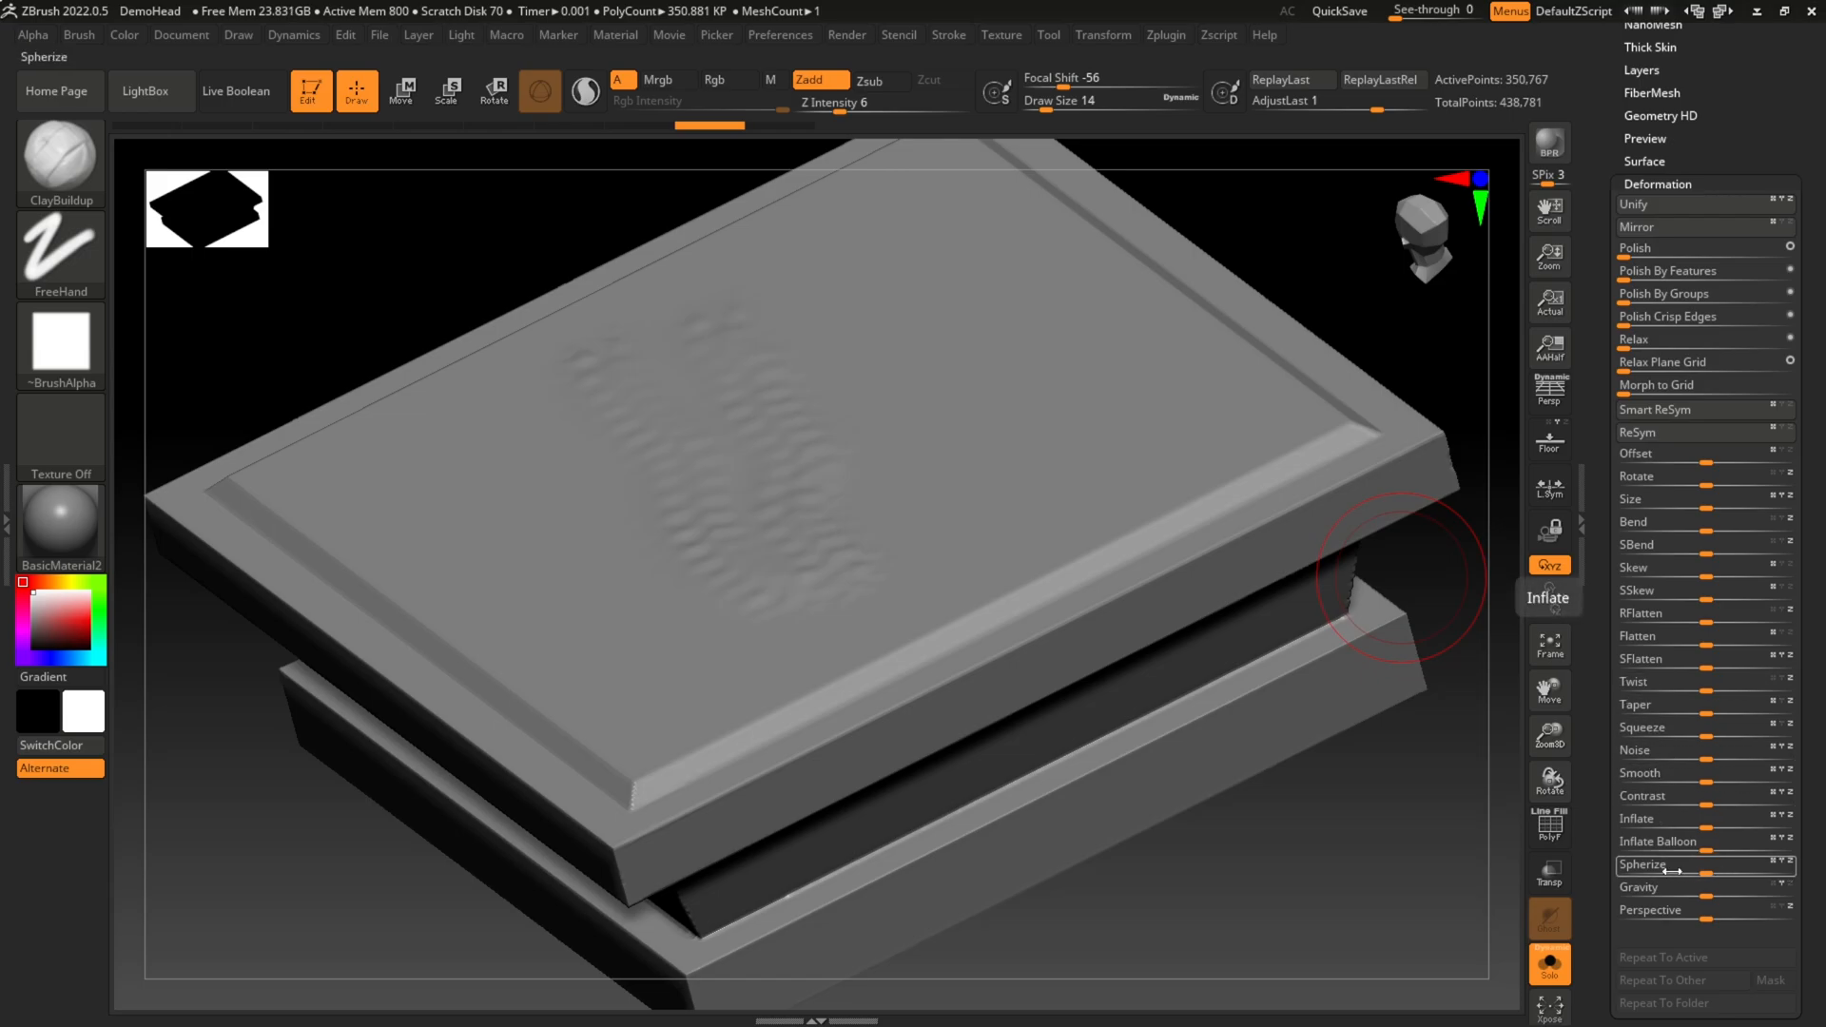
{"action": "left_click", "coordinate": [1710, 758]}
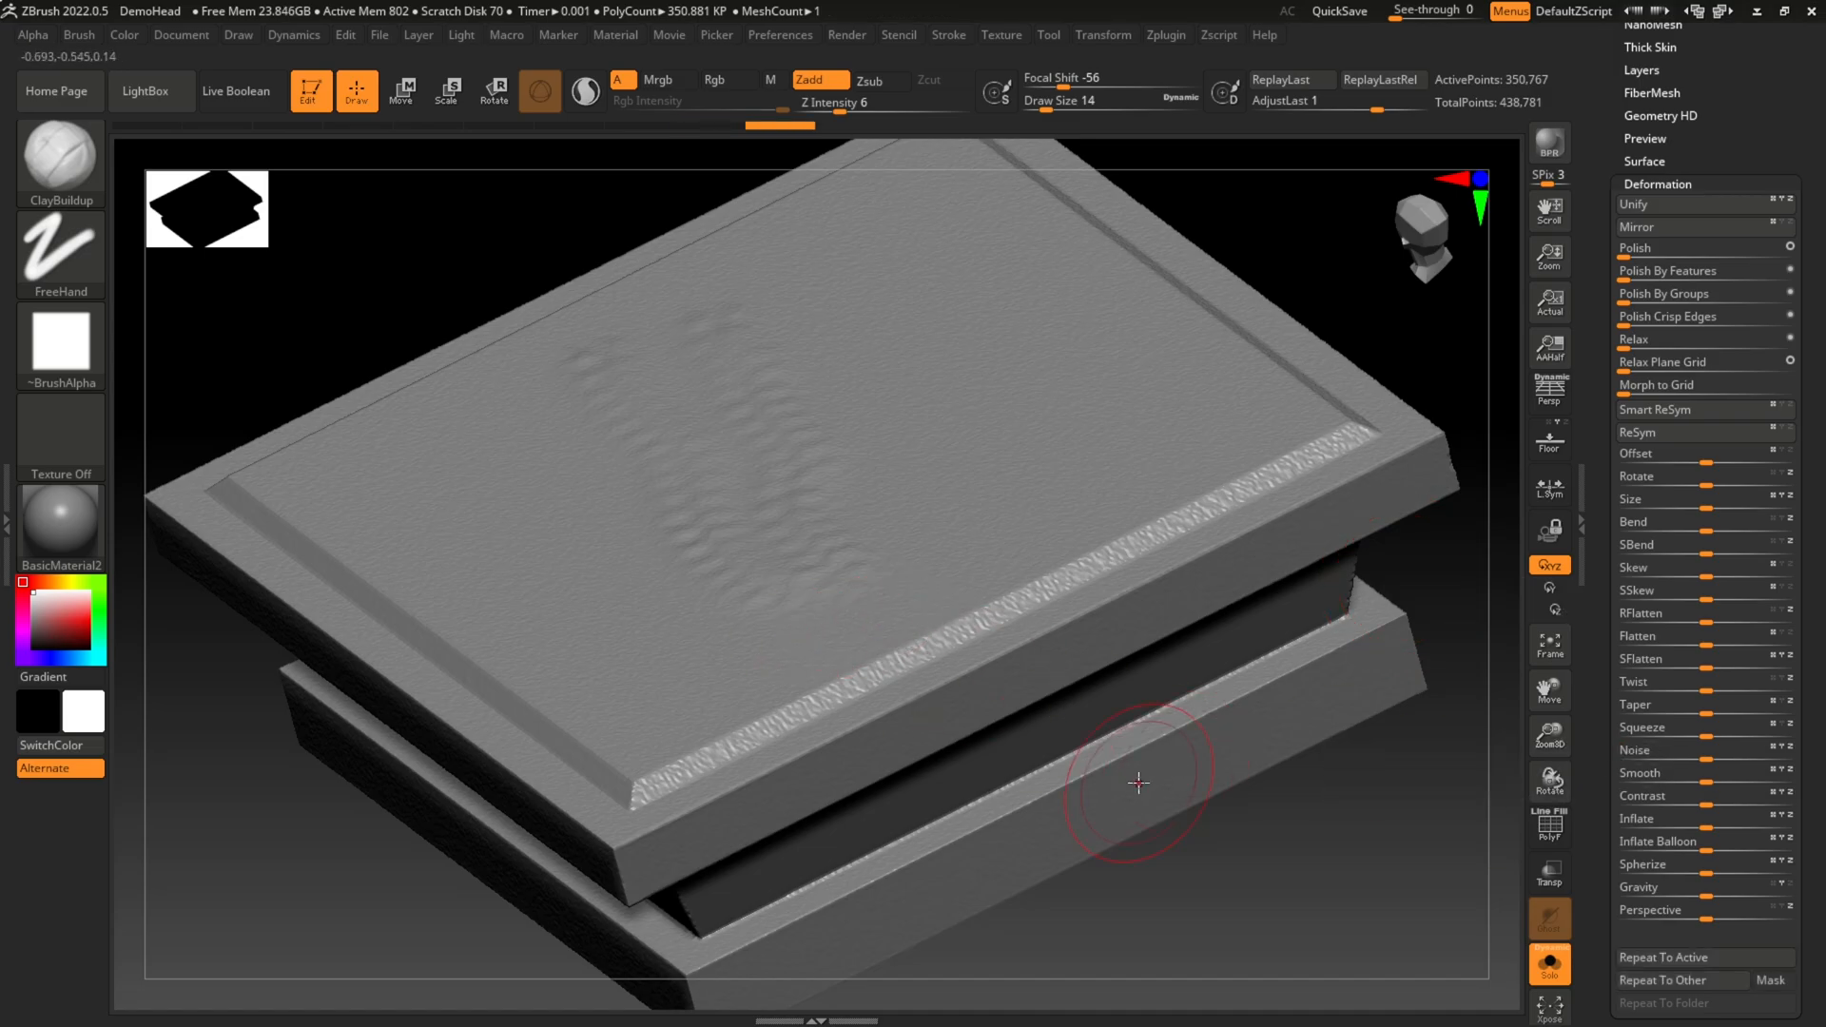
Step: Adjust the block with the Smooth deformation and roughen the entire surface with a much stronger Noise deformation
{"action": "mouse_move", "coordinate": [1183, 856]}
{"action": "left_mouse_down"}
{"action": "mouse_move", "coordinate": [1223, 765]}
{"action": "mouse_move", "coordinate": [1207, 749]}
{"action": "mouse_move", "coordinate": [1186, 831]}
{"action": "left_mouse_up"}
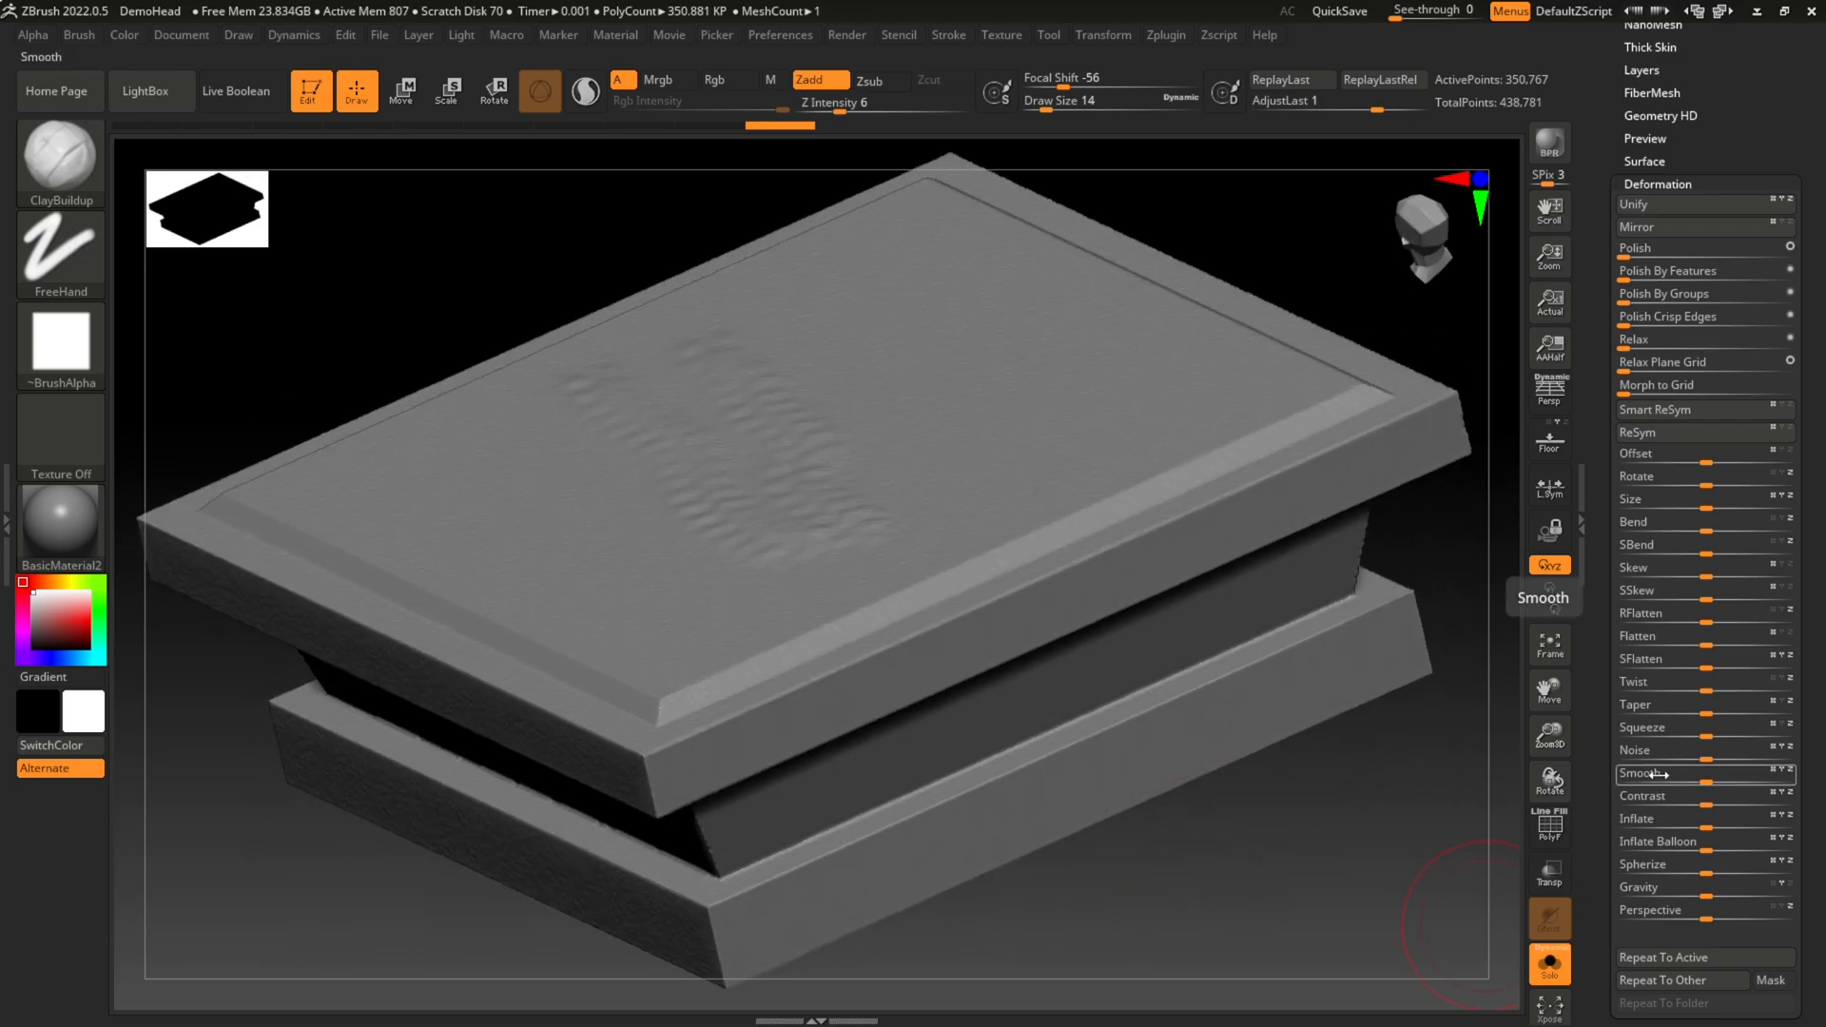
{"action": "left_click_drag", "start_coordinate": [1660, 773], "coordinate": [1711, 782]}
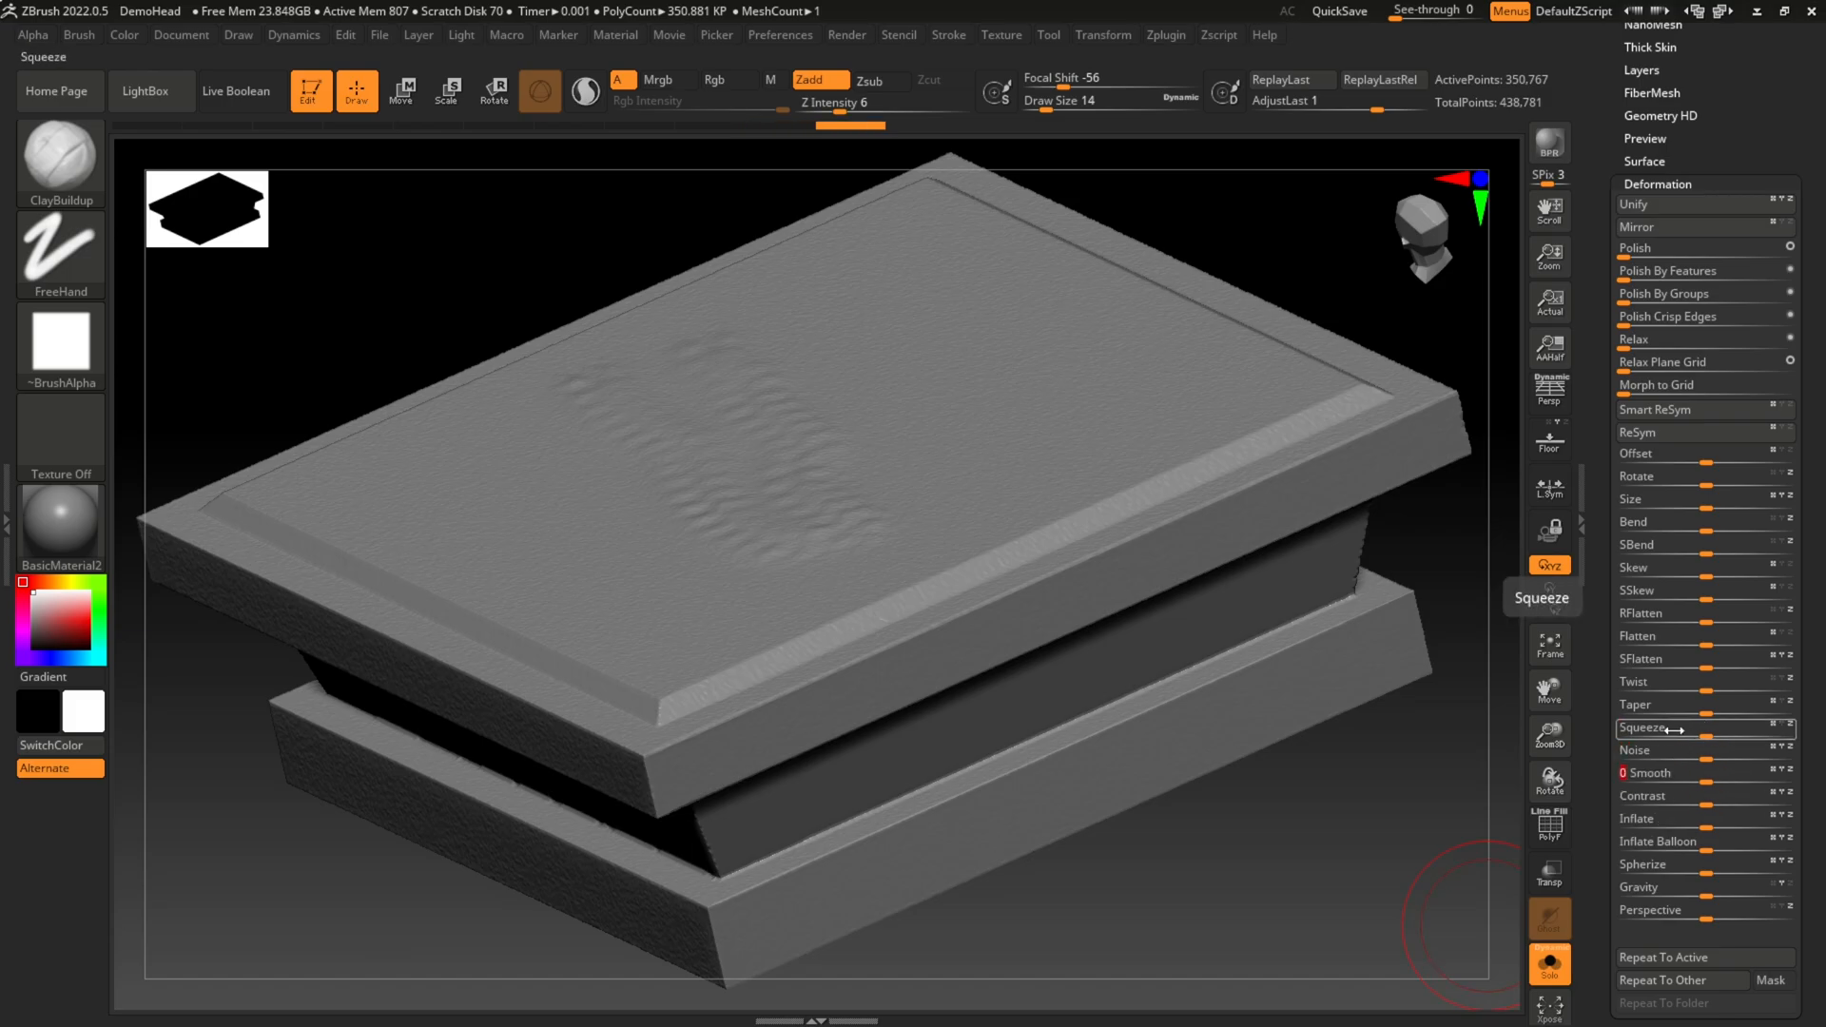
{"action": "left_click_drag", "start_coordinate": [1707, 759], "coordinate": [1796, 786]}
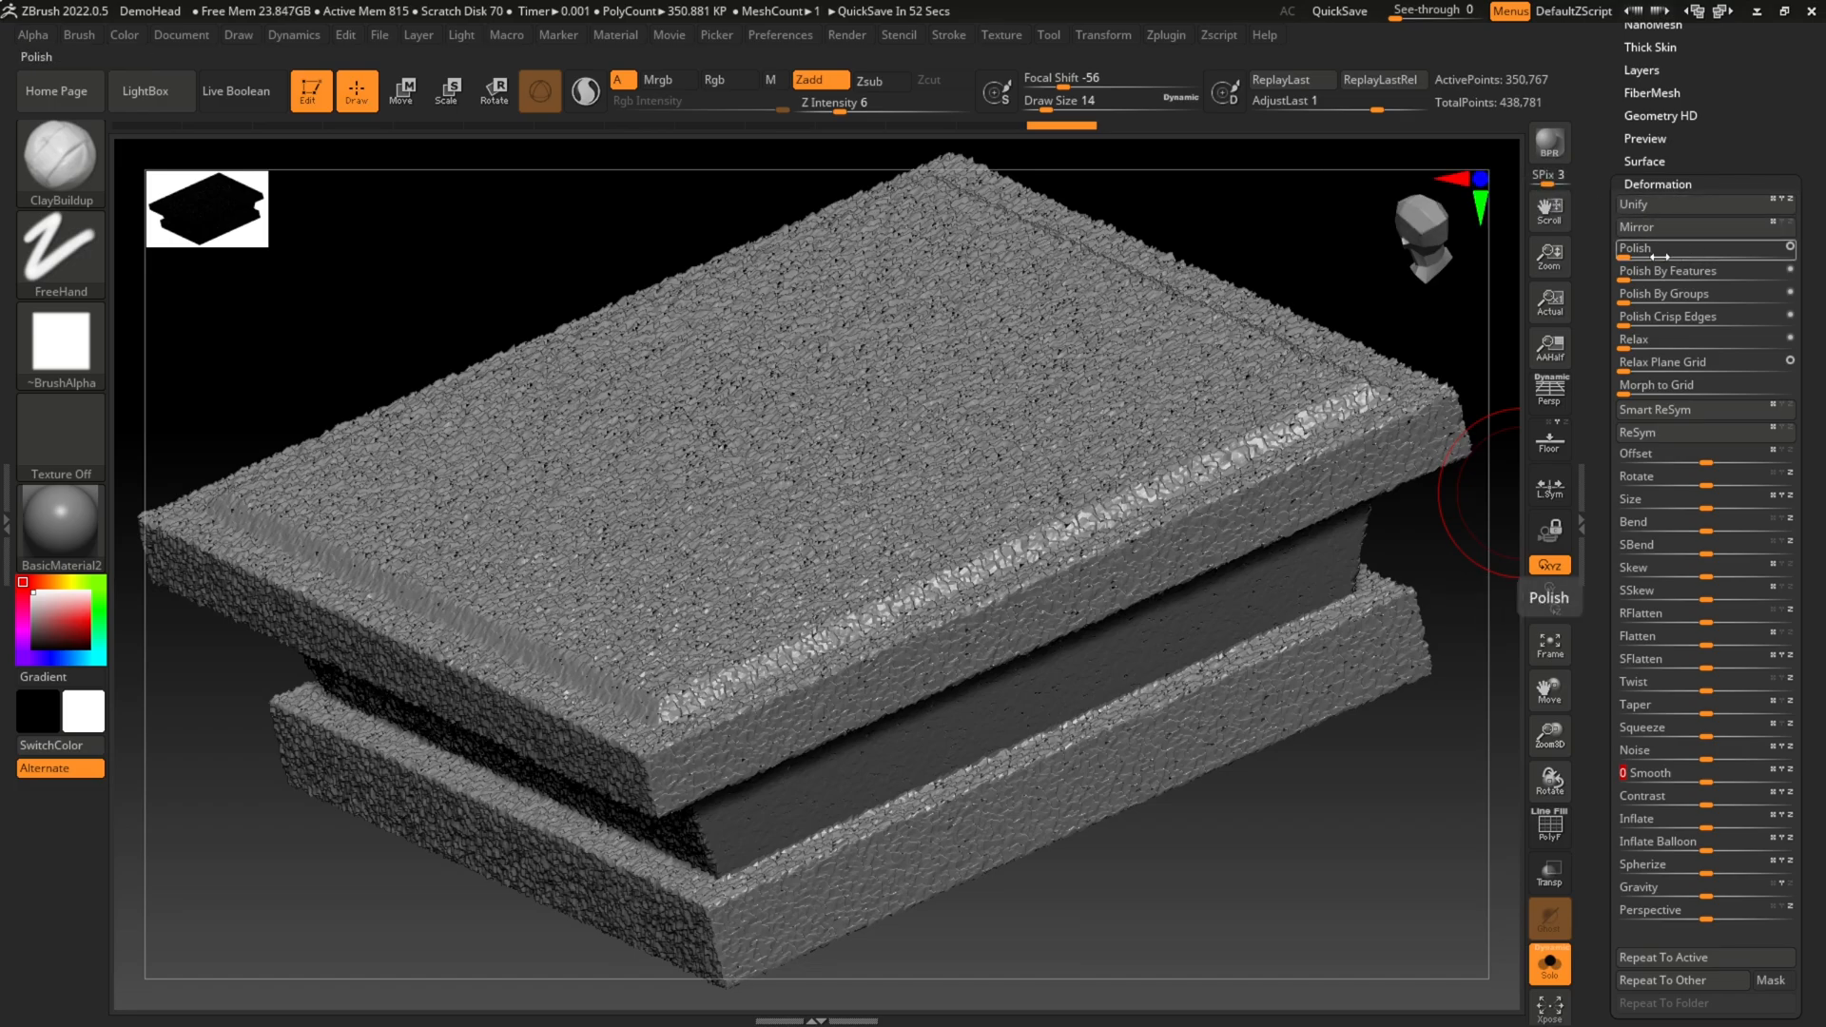
Step: Soften the coarse noise on the block with a slight Polish deformation and check the stone surface from the side
{"action": "left_click_drag", "start_coordinate": [1660, 257], "coordinate": [1636, 257]}
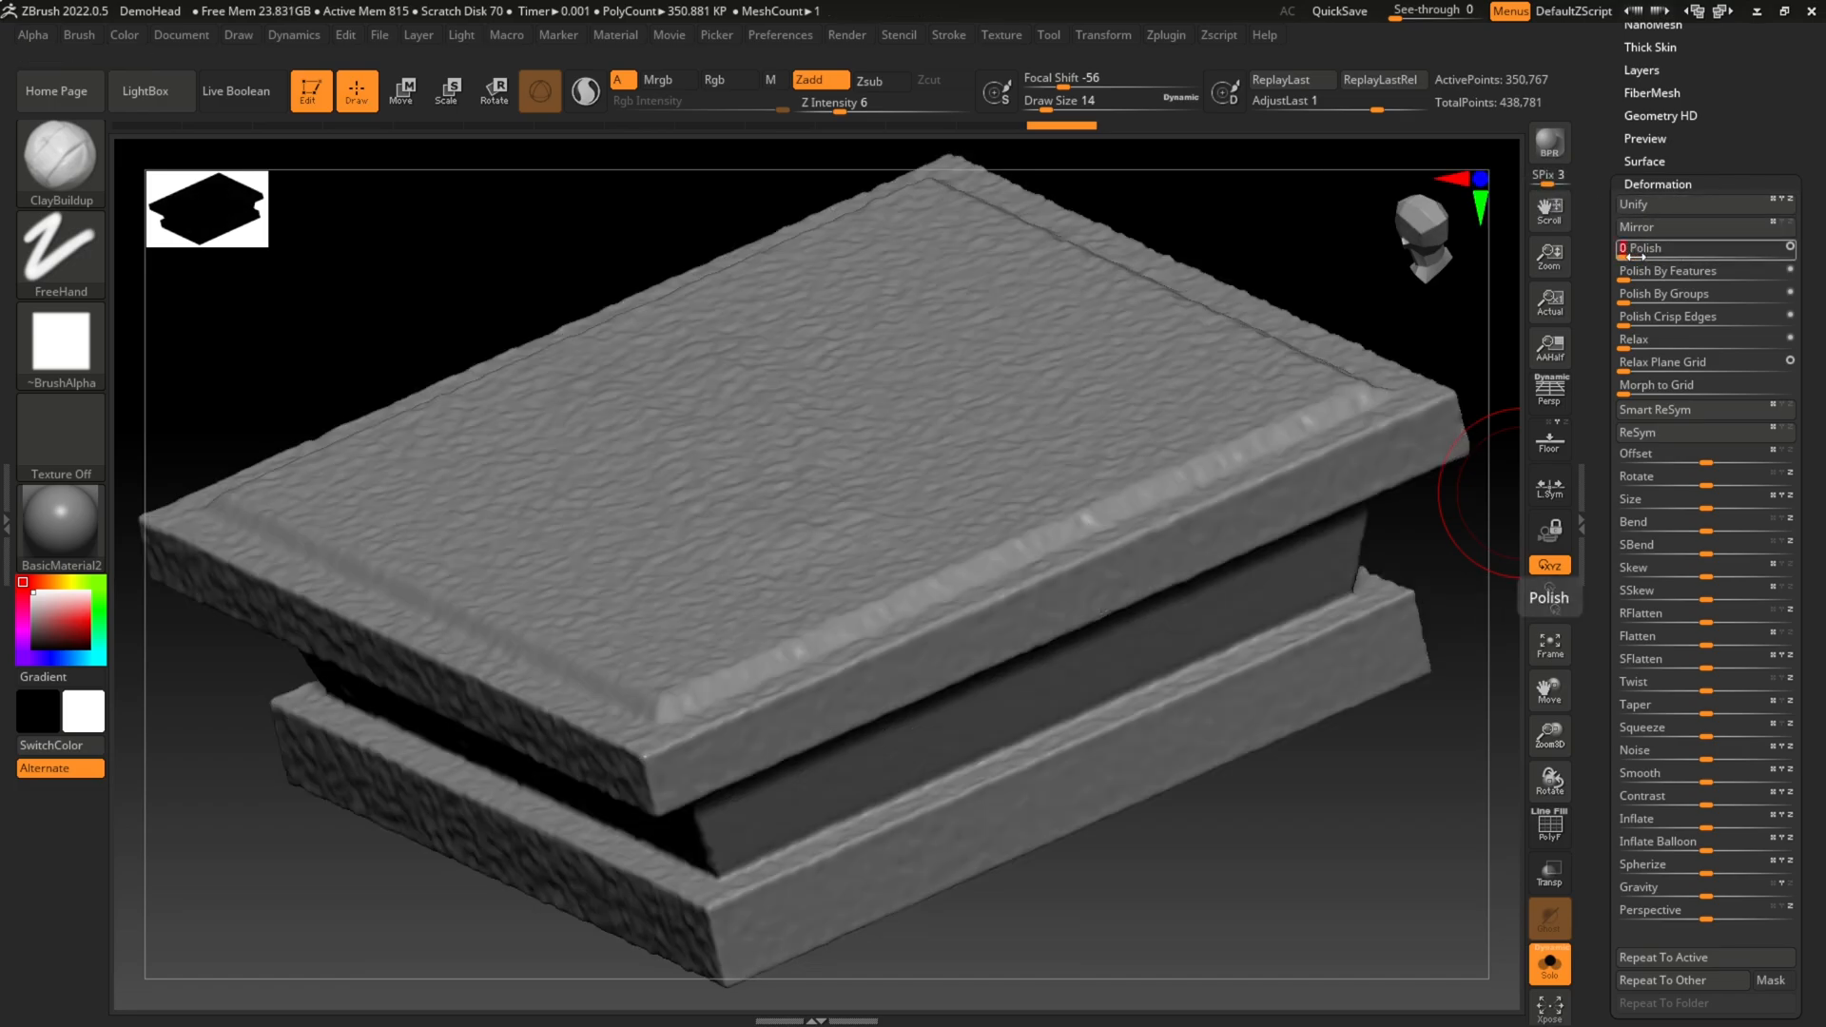
{"action": "left_click_drag", "start_coordinate": [1211, 837], "coordinate": [1284, 793]}
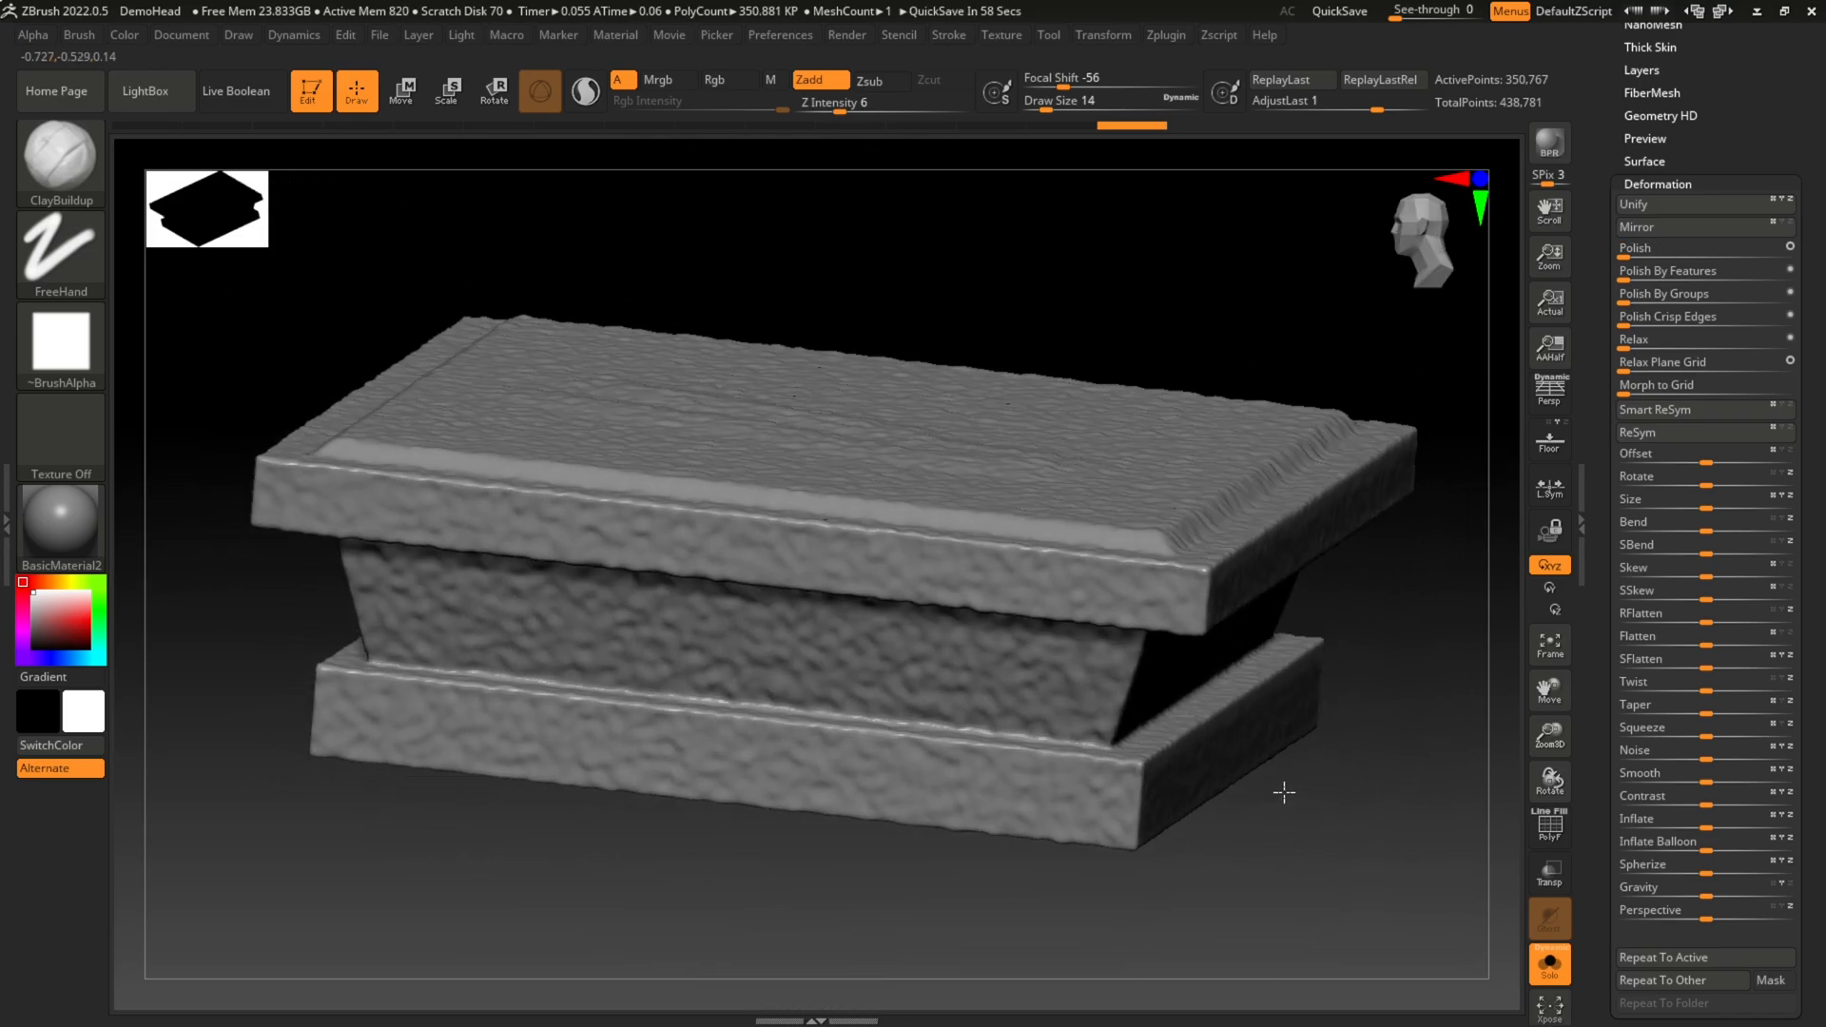
Step: Look through the available brushes, stroke types and alphas for the ClayBuildup brush
{"action": "left_click", "coordinate": [79, 177]}
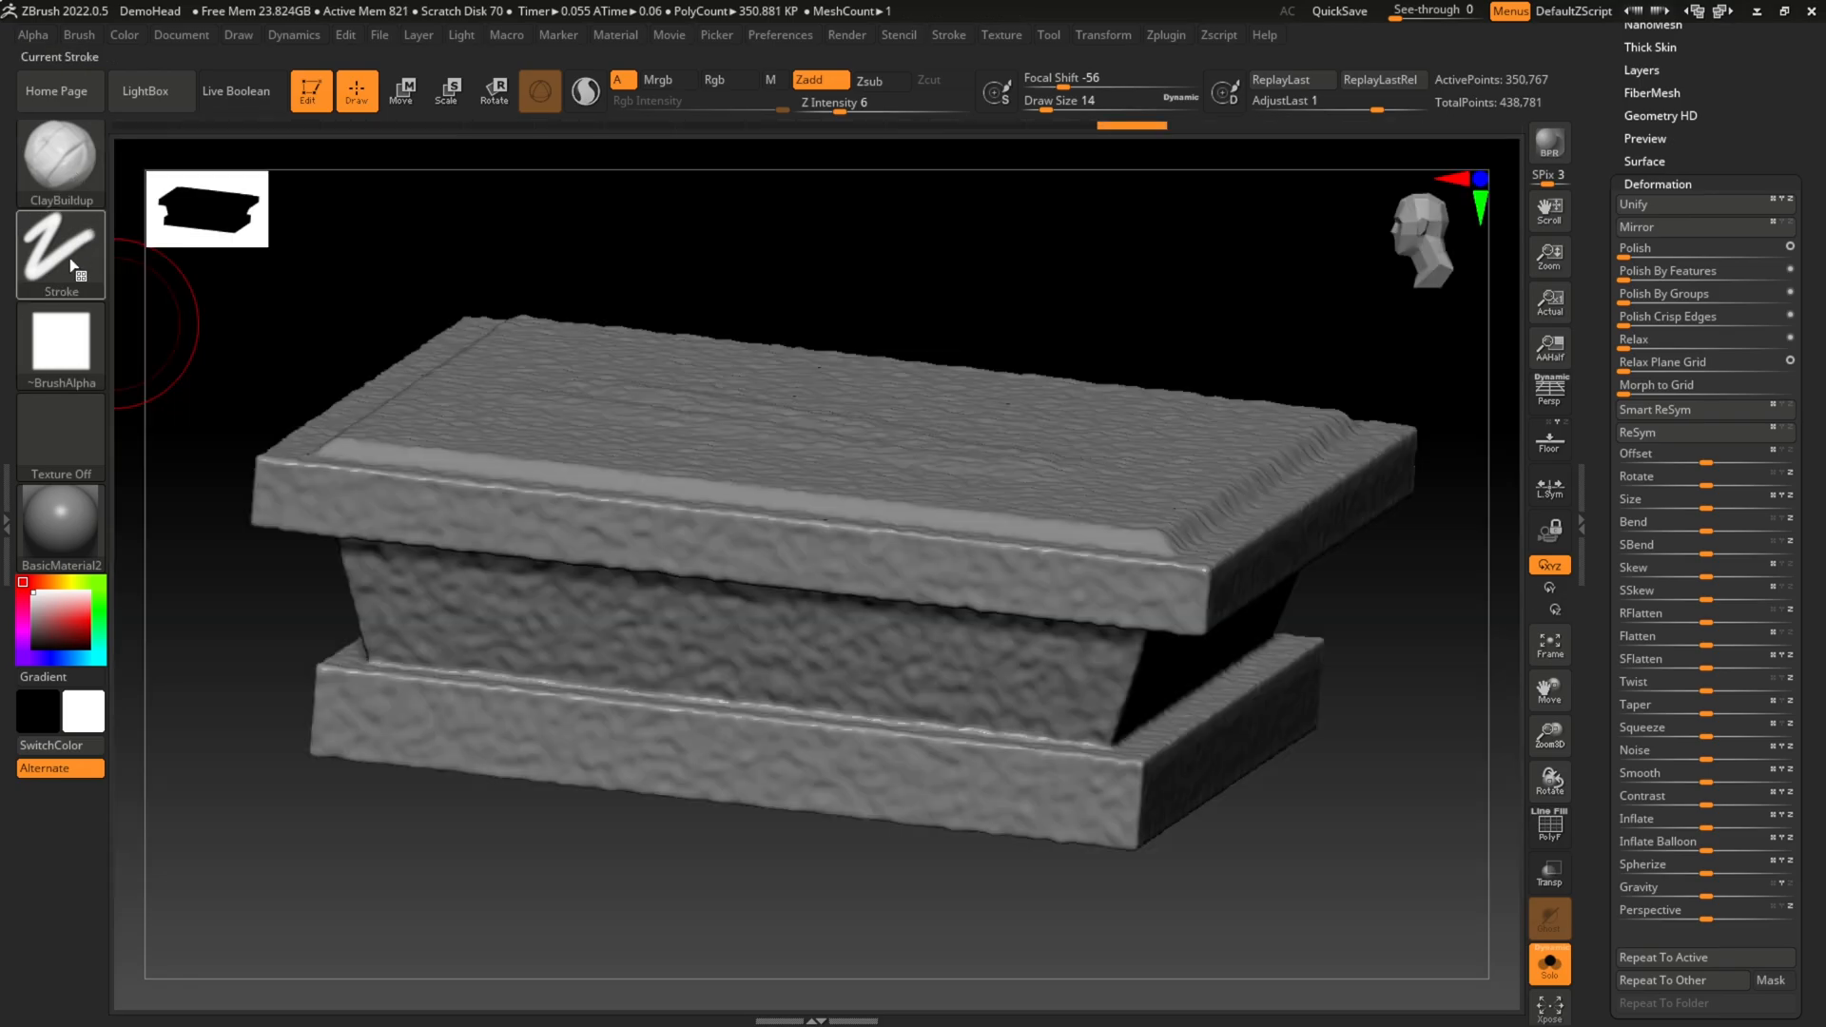
{"action": "left_click", "coordinate": [63, 253]}
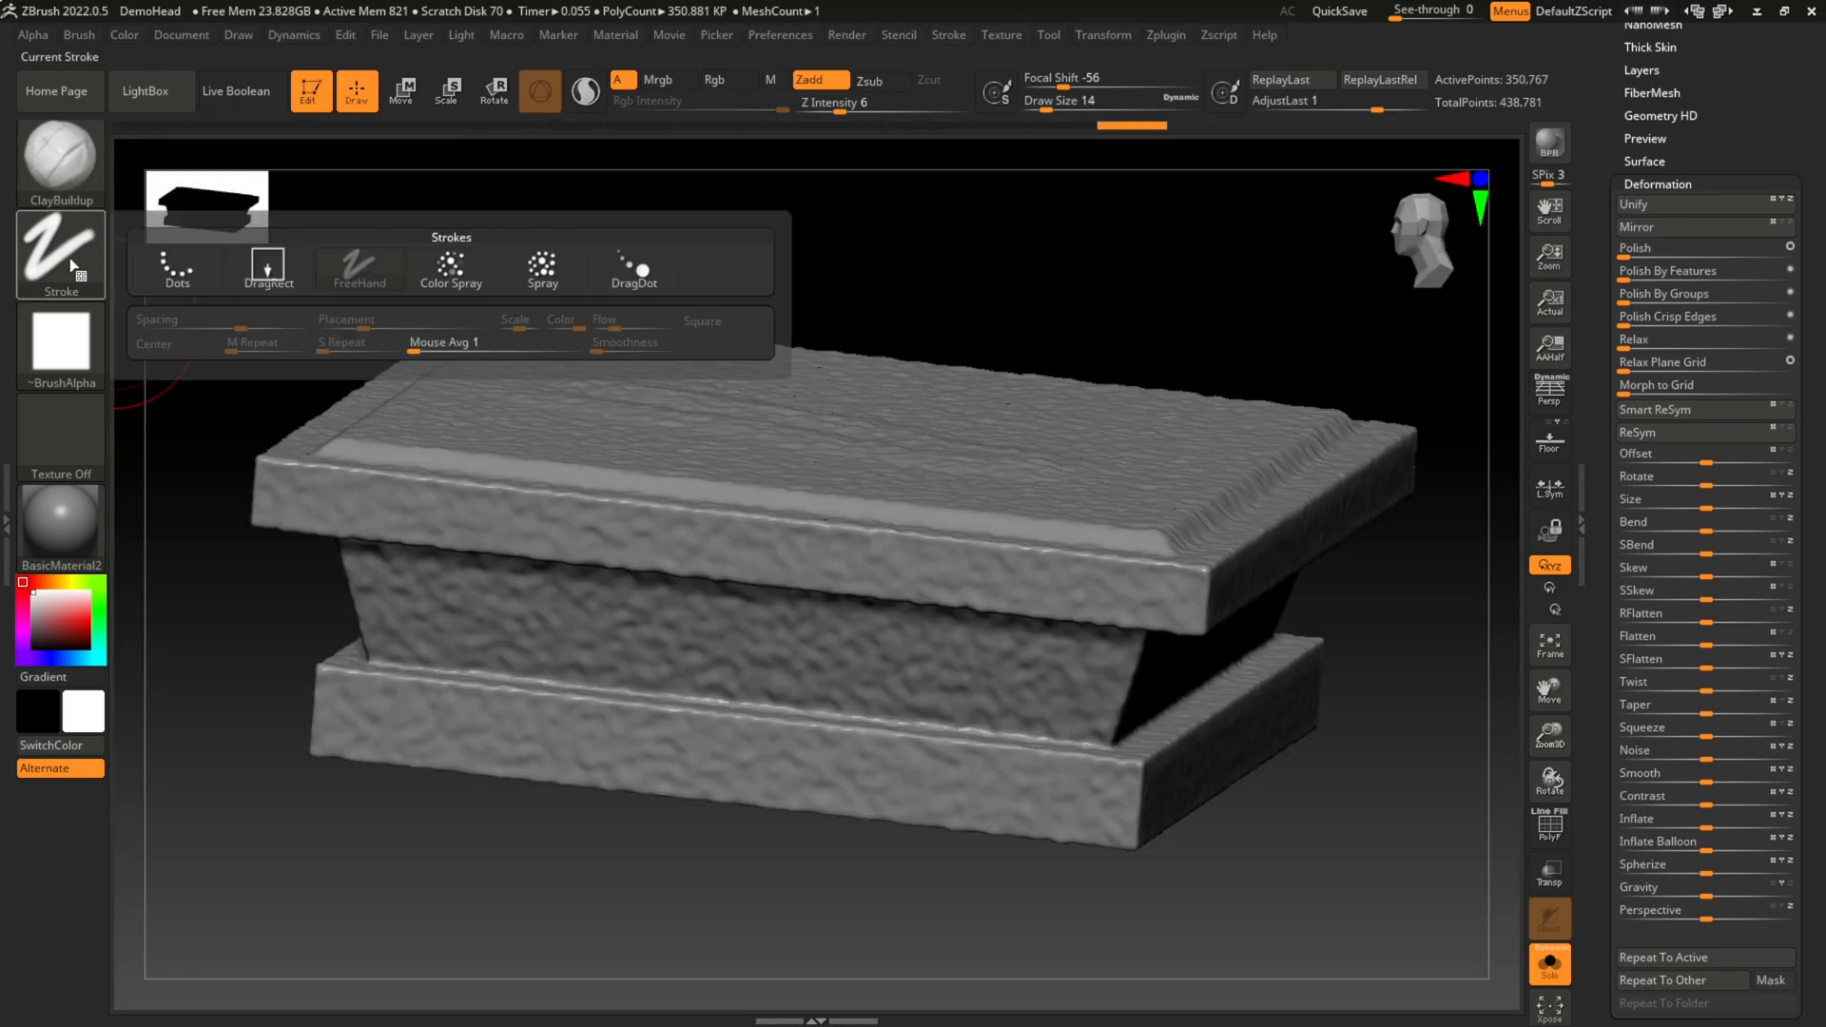
{"action": "left_click", "coordinate": [64, 357]}
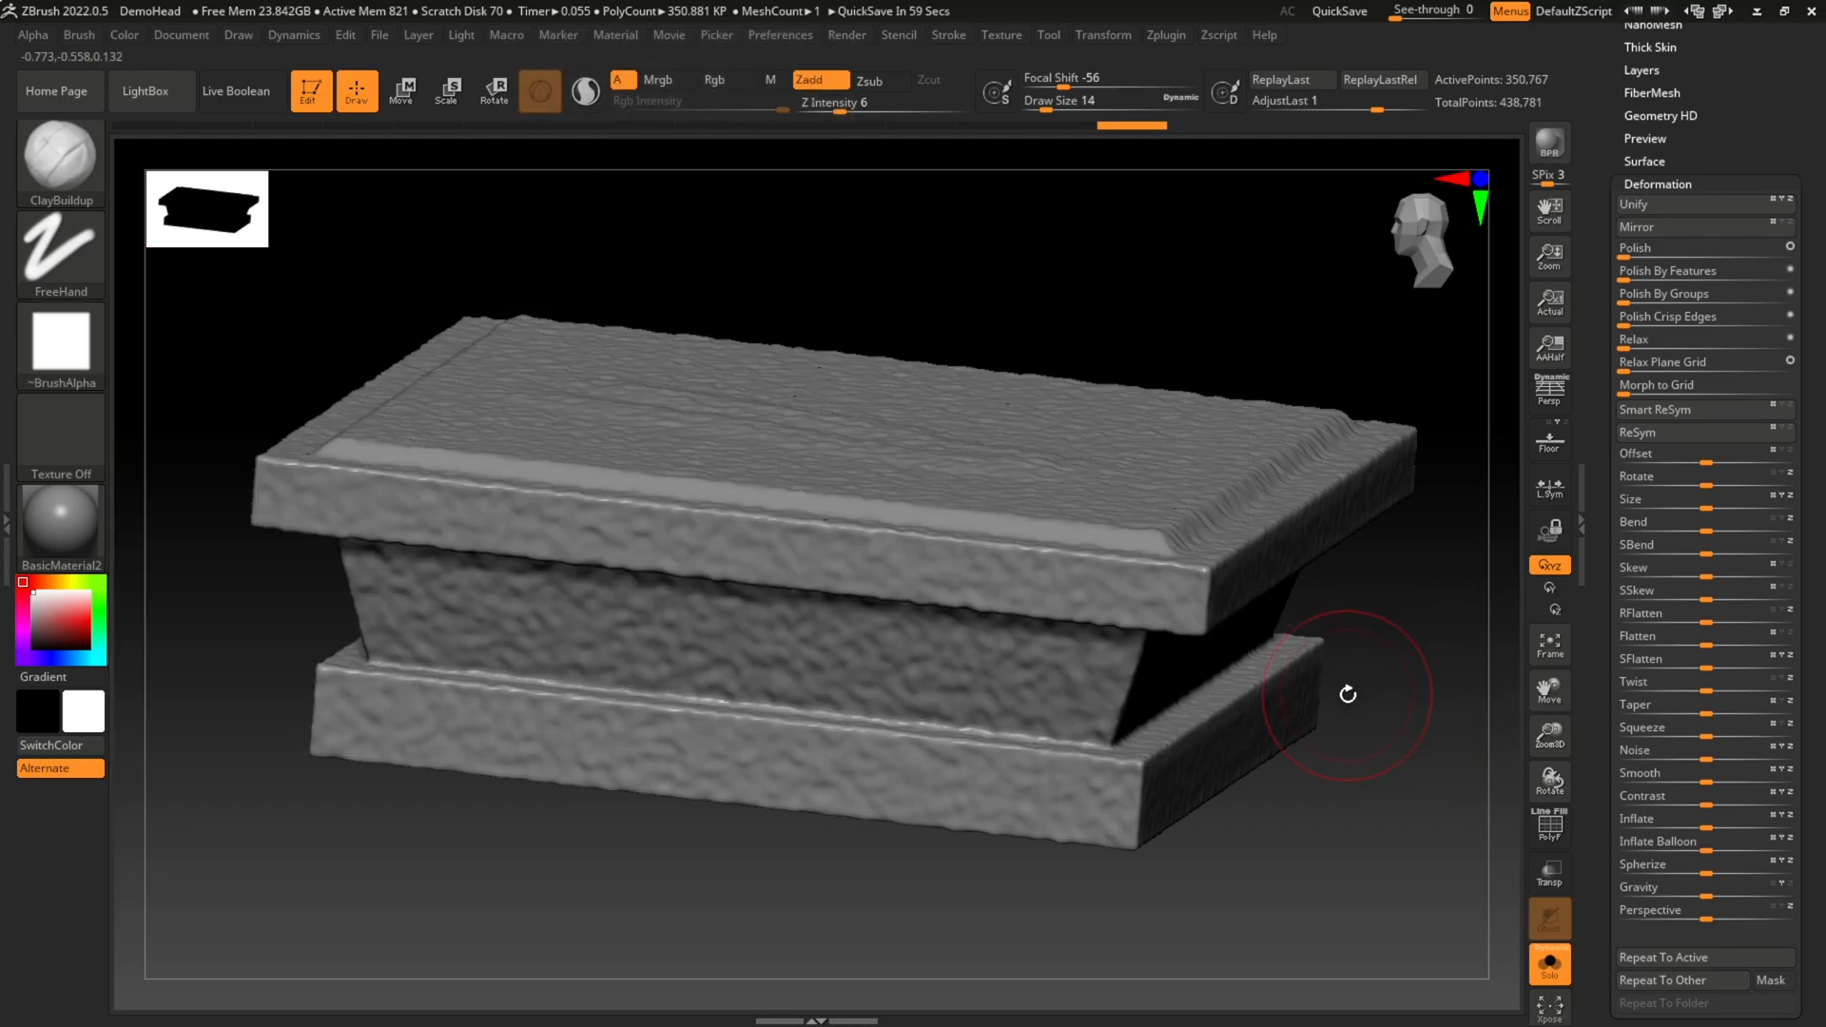
Step: Switch to Google Chrome and open a browser window with one of the saved user profiles
{"action": "key", "text": "super"}
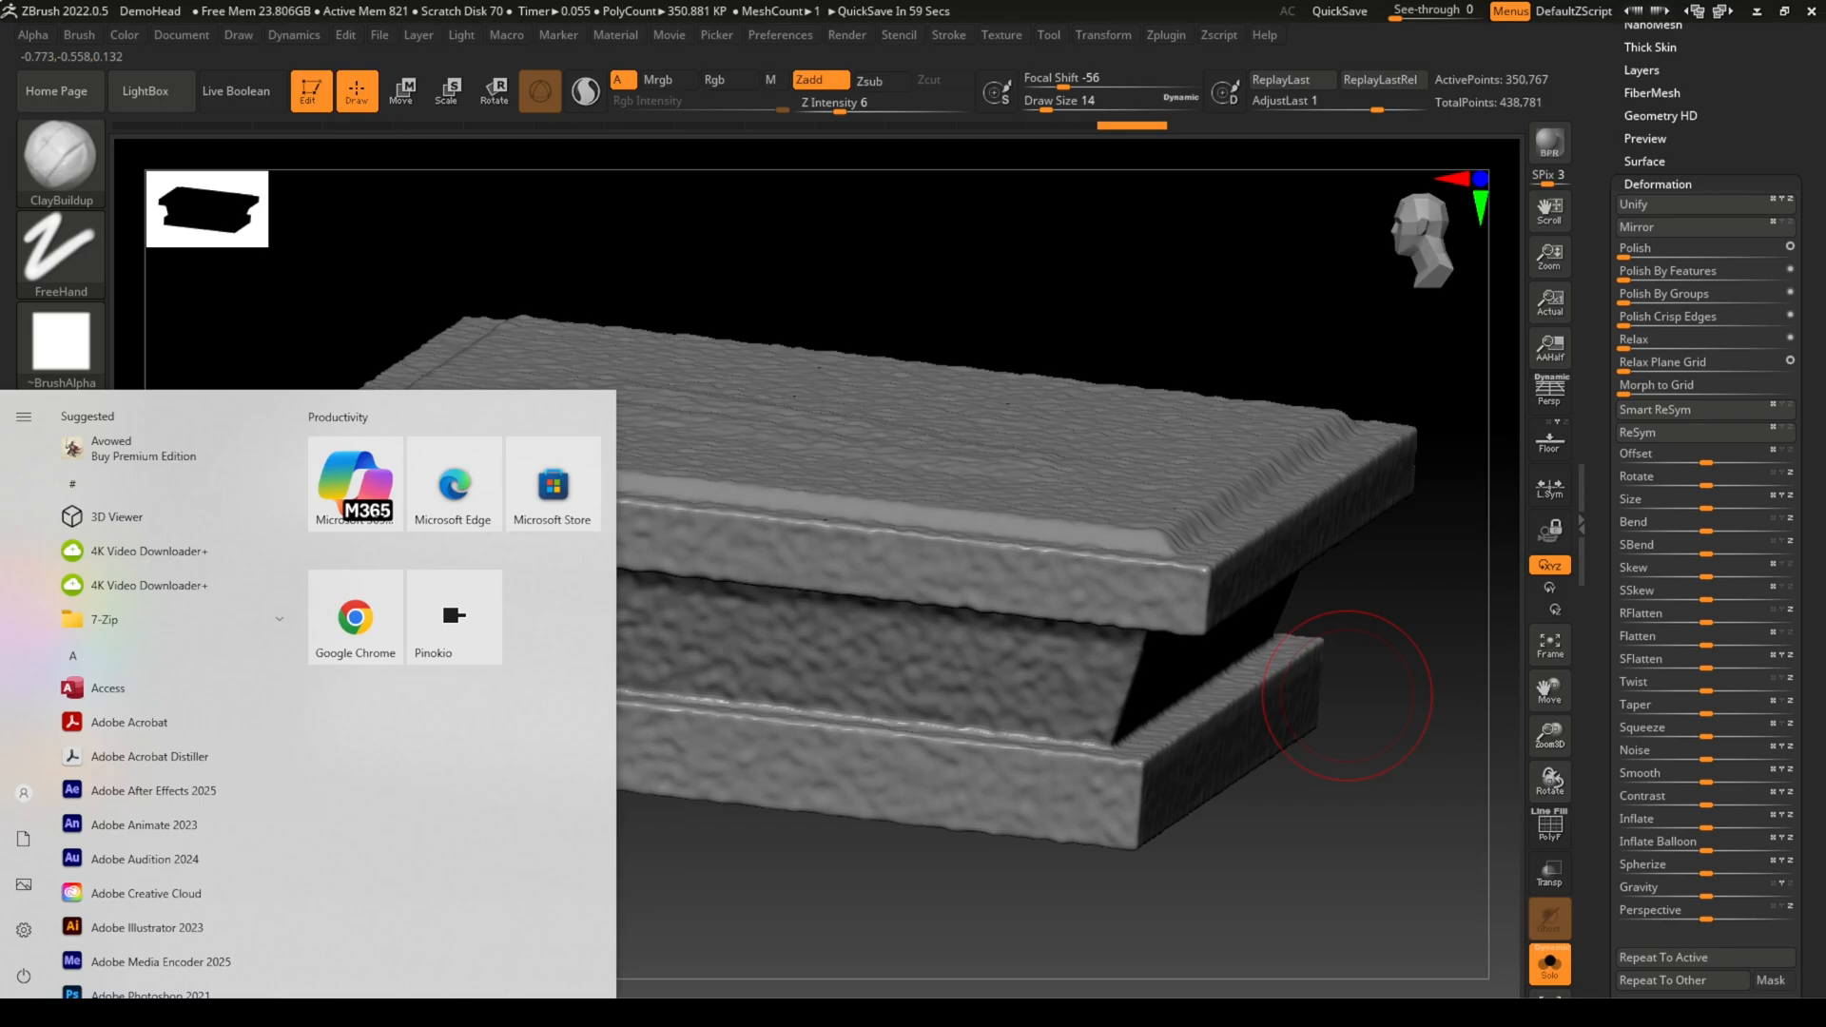
{"action": "left_click", "coordinate": [356, 618]}
{"action": "scroll", "coordinate": [1078, 584], "scroll_direction": "down", "scroll_amount": 6}
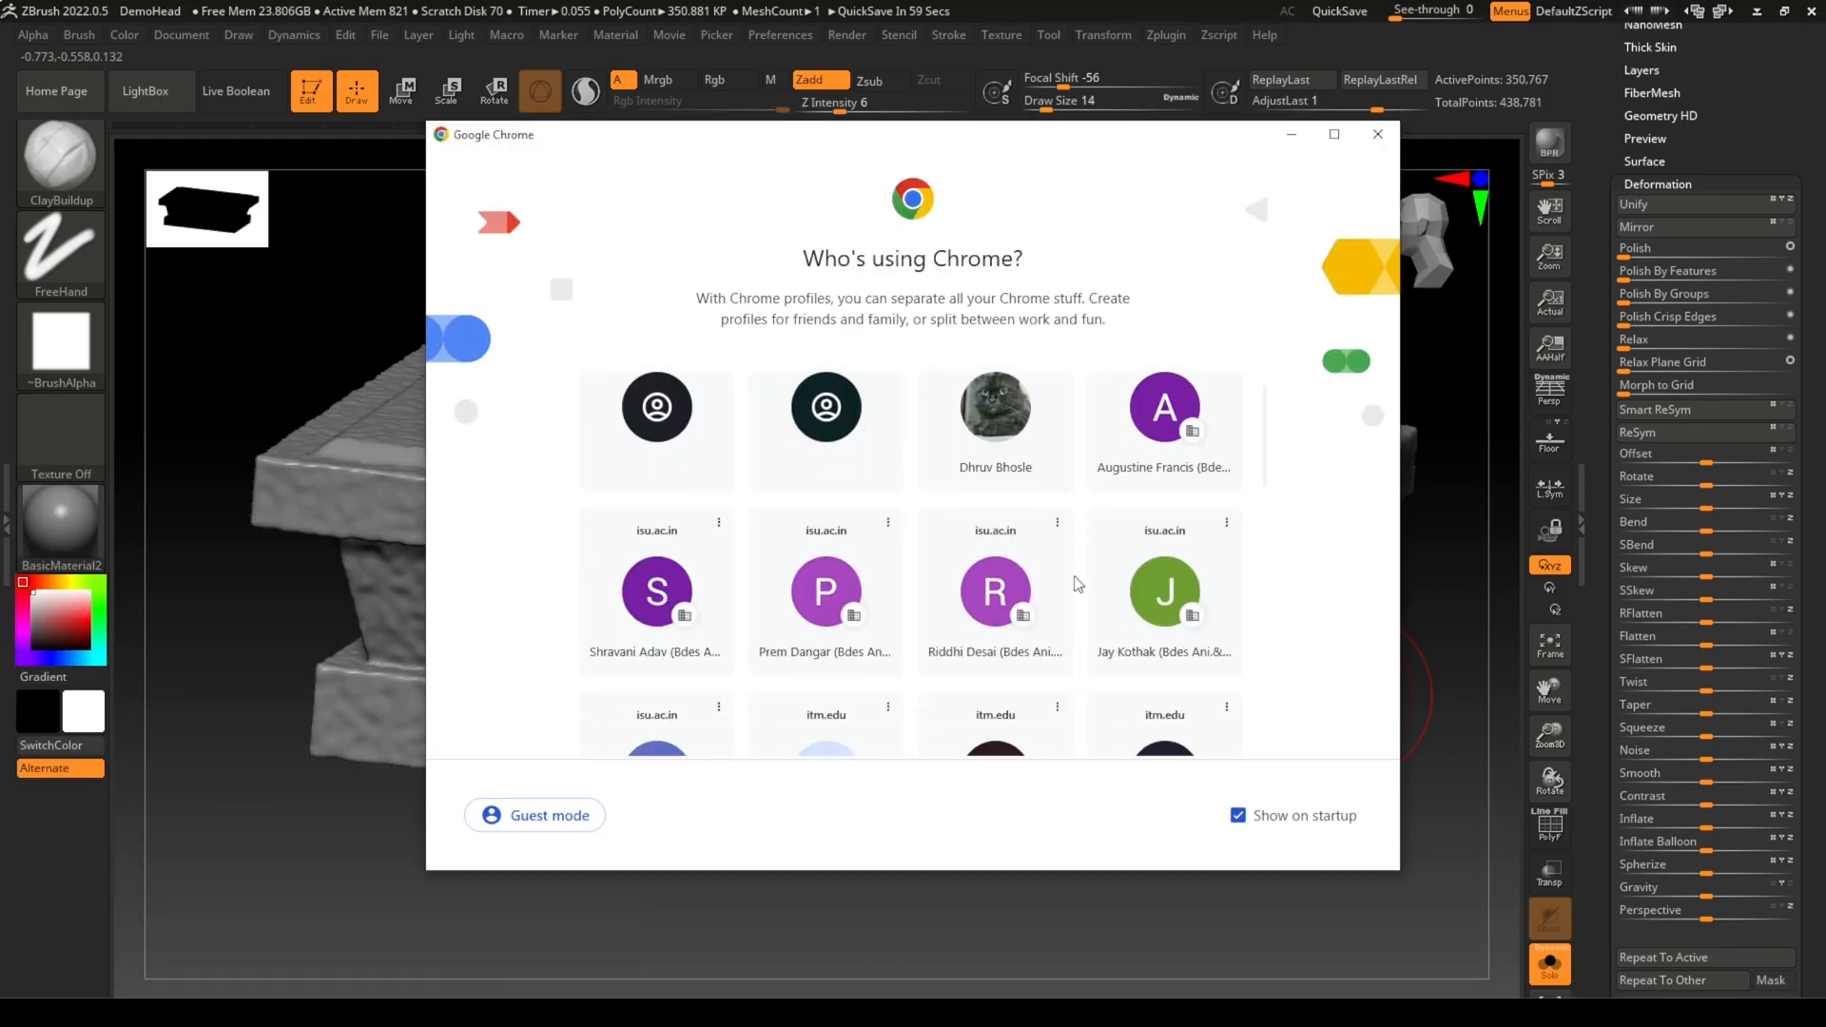
{"action": "scroll", "coordinate": [1078, 584], "scroll_direction": "down", "scroll_amount": 3}
{"action": "scroll", "coordinate": [1252, 485], "scroll_direction": "up", "scroll_amount": 2}
{"action": "left_click", "coordinate": [1166, 495]}
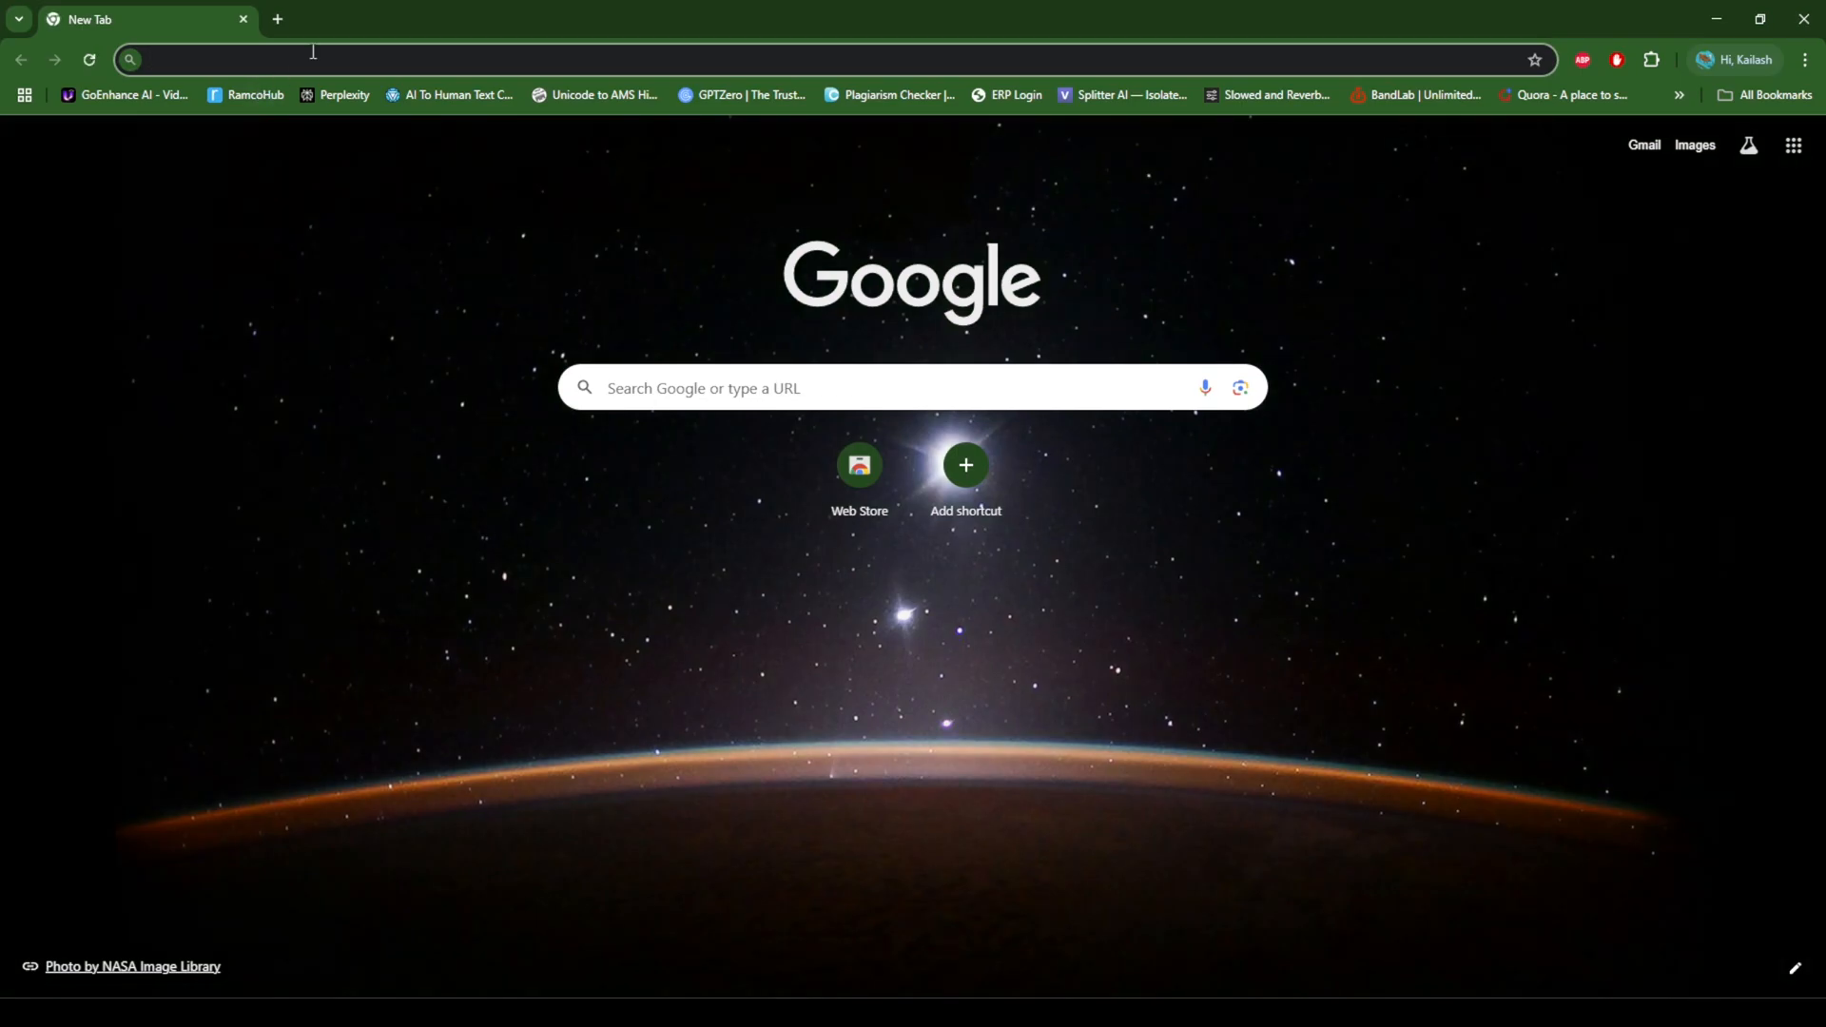
Step: Search Google for "Alpha brushes" and show the image results
{"action": "type", "text": "A"}
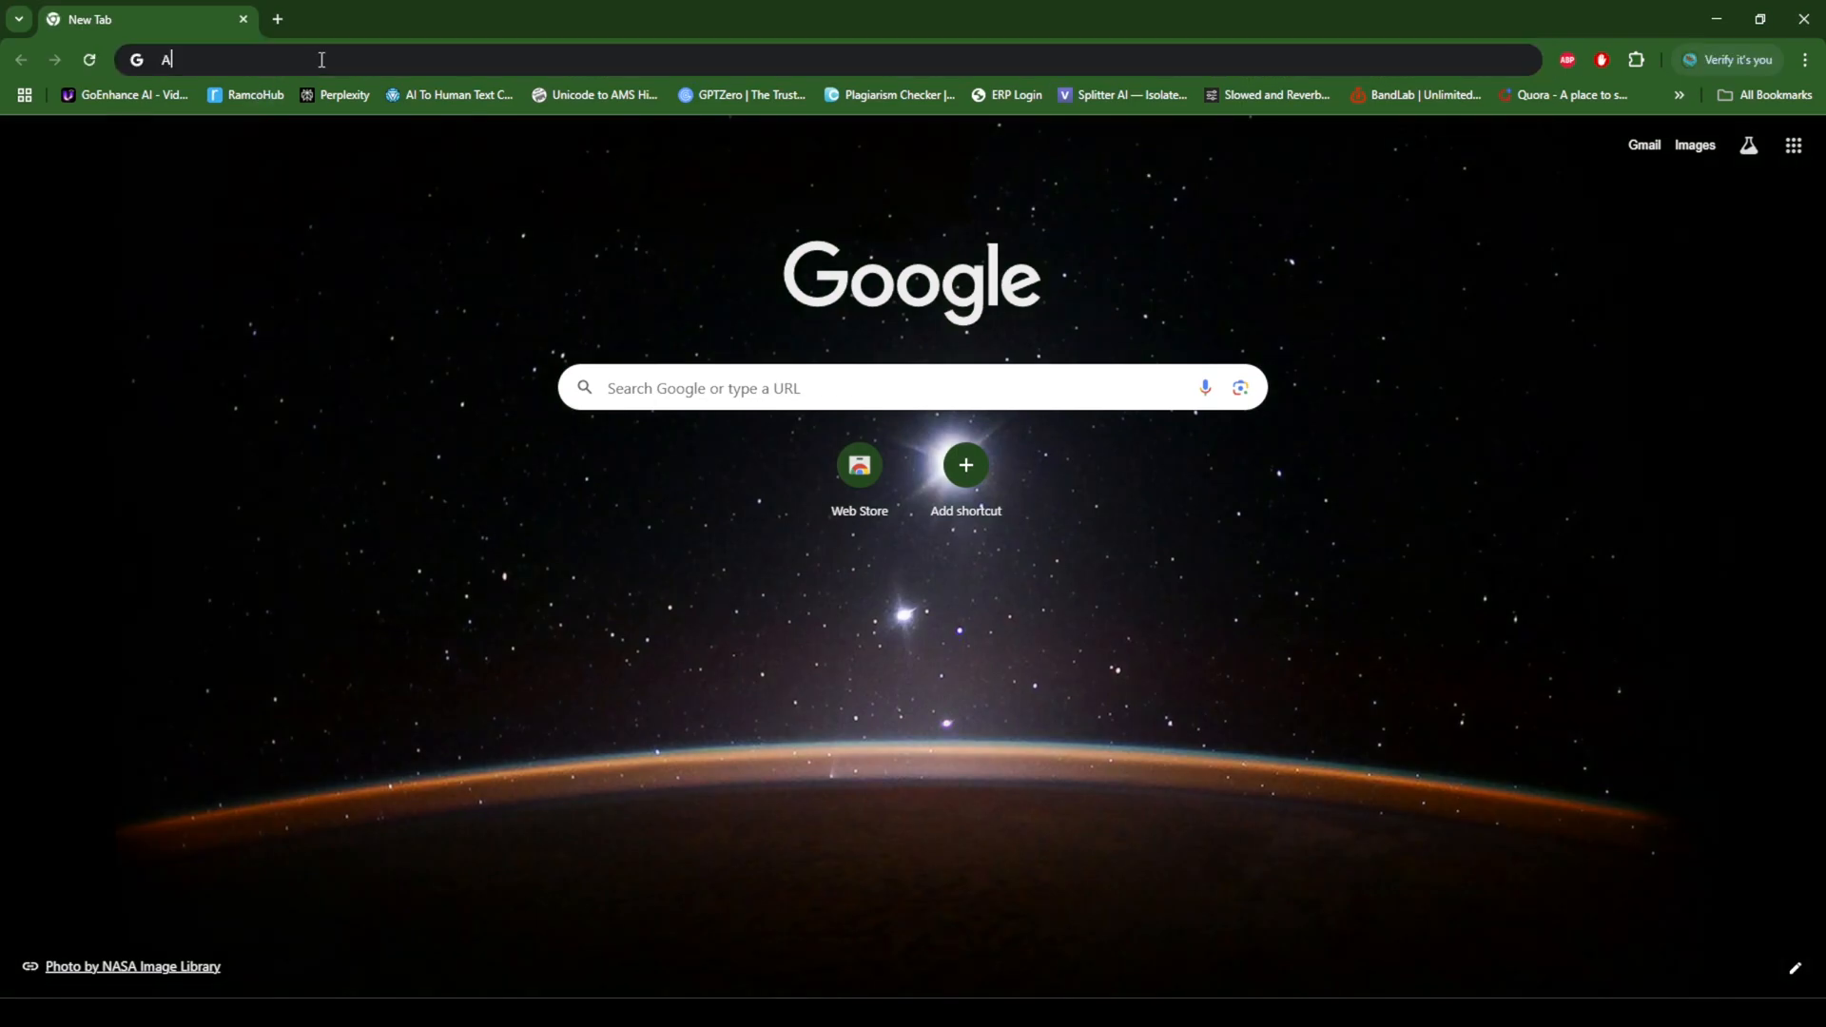
{"action": "type", "text": "lp"}
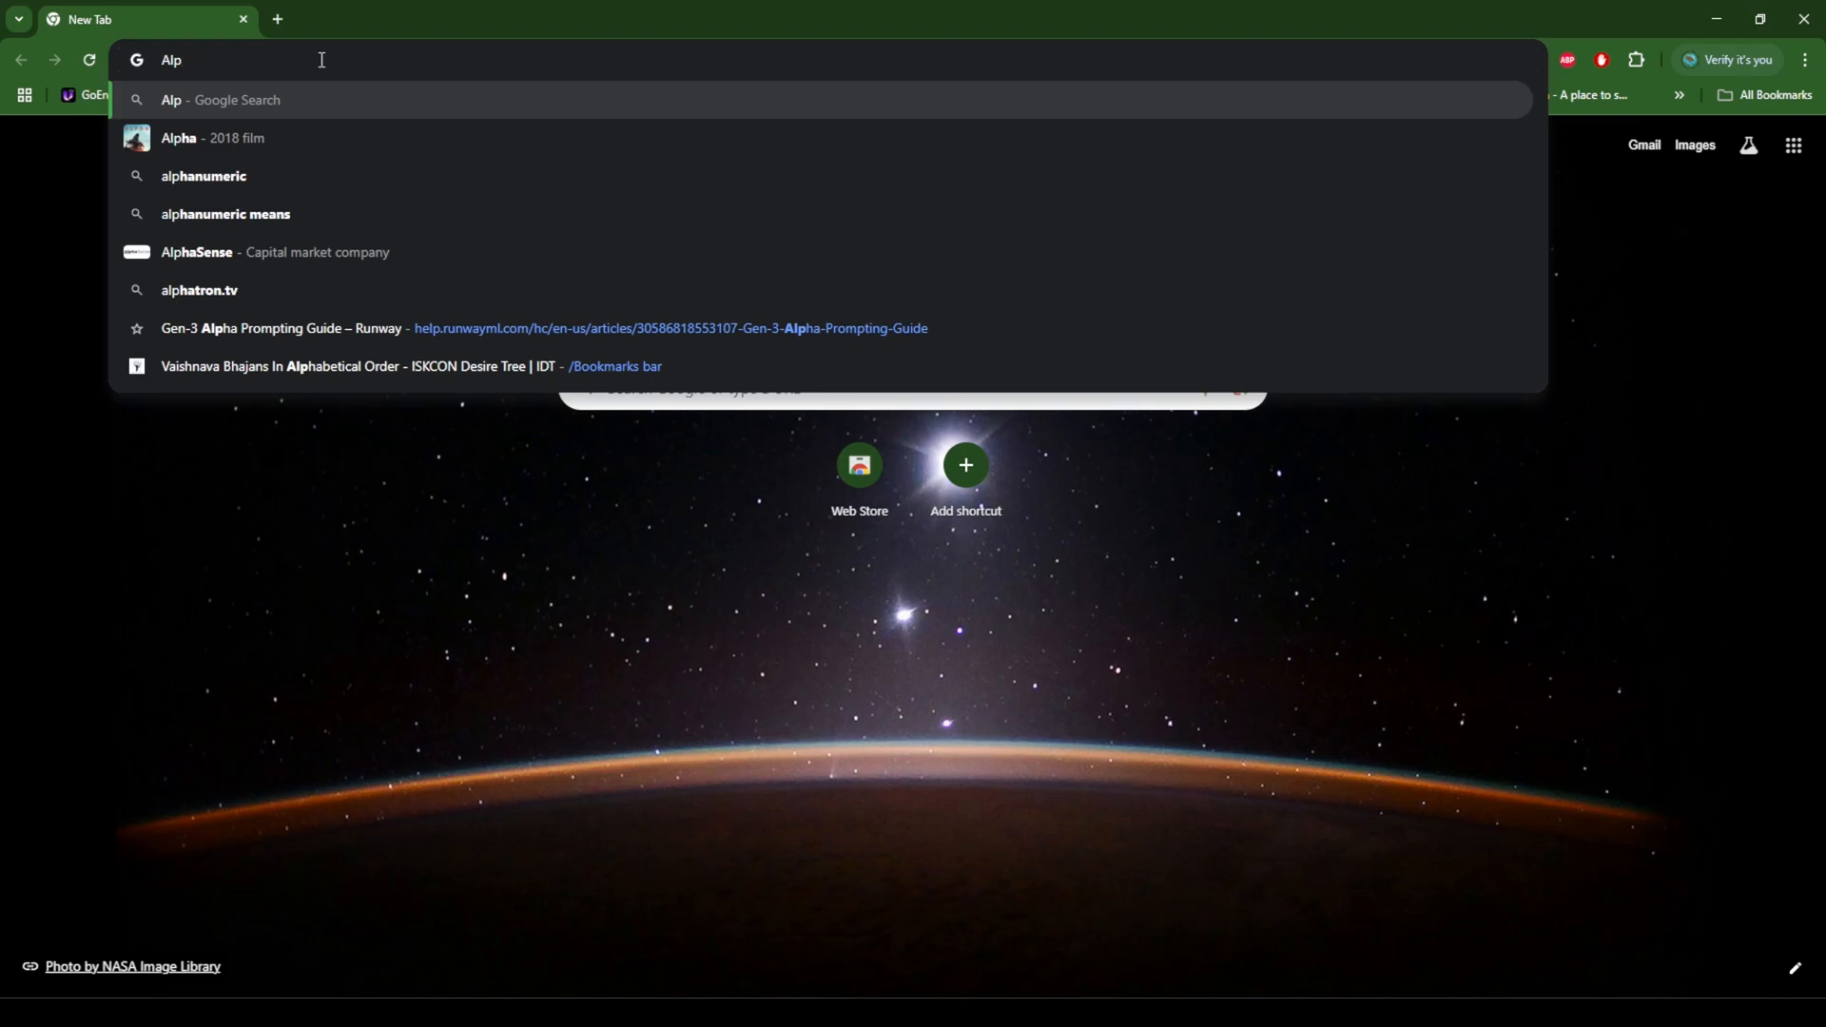
{"action": "type", "text": "ha b"}
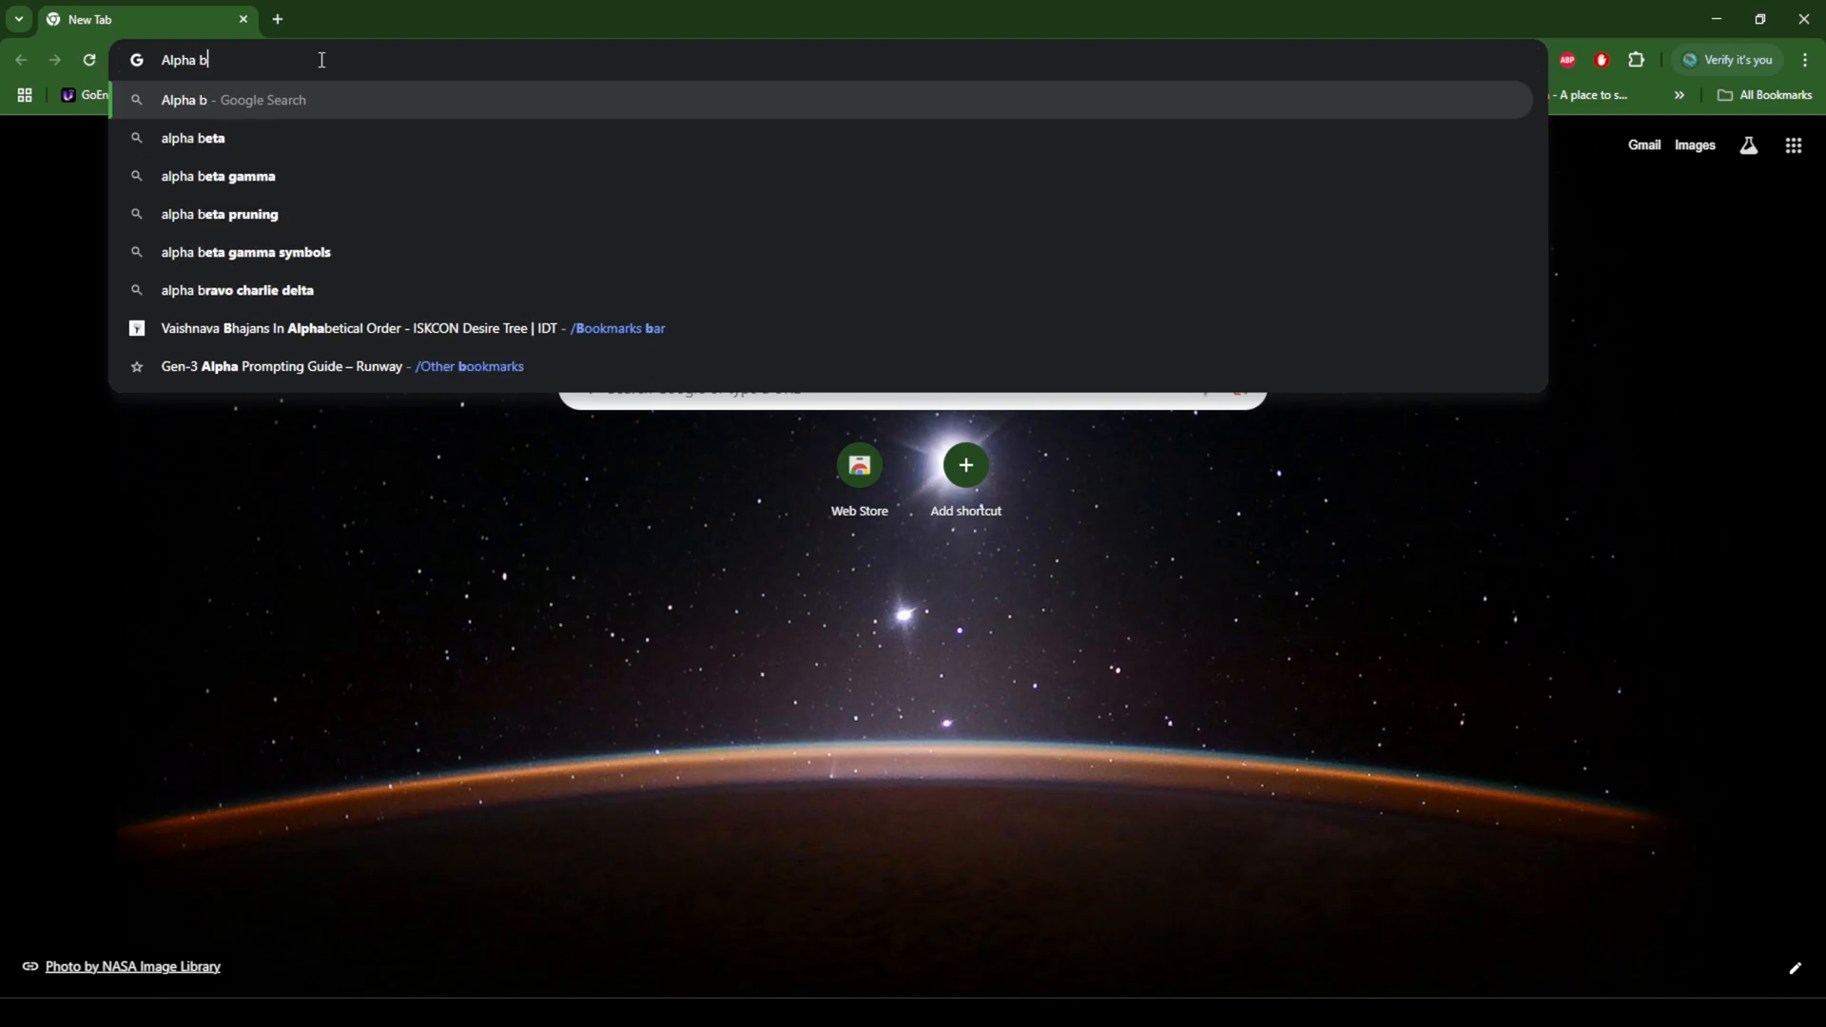
{"action": "type", "text": "rushes"}
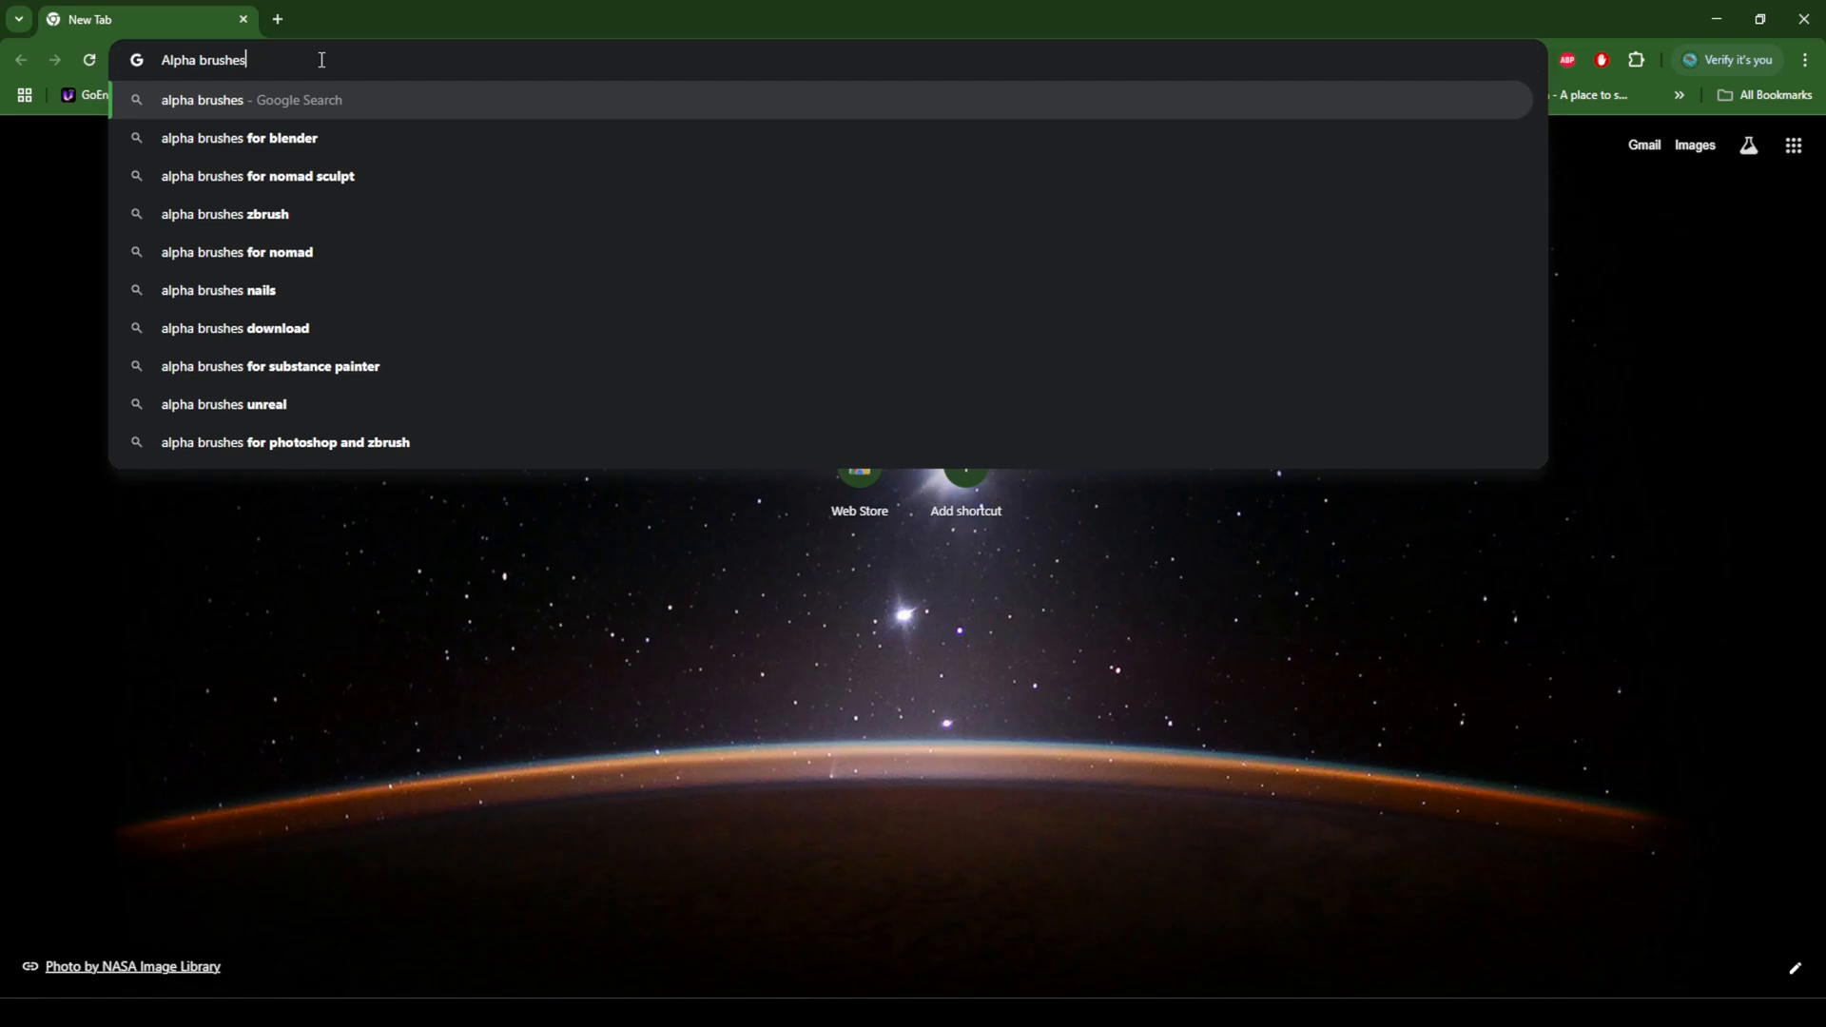
{"action": "key", "text": "Return"}
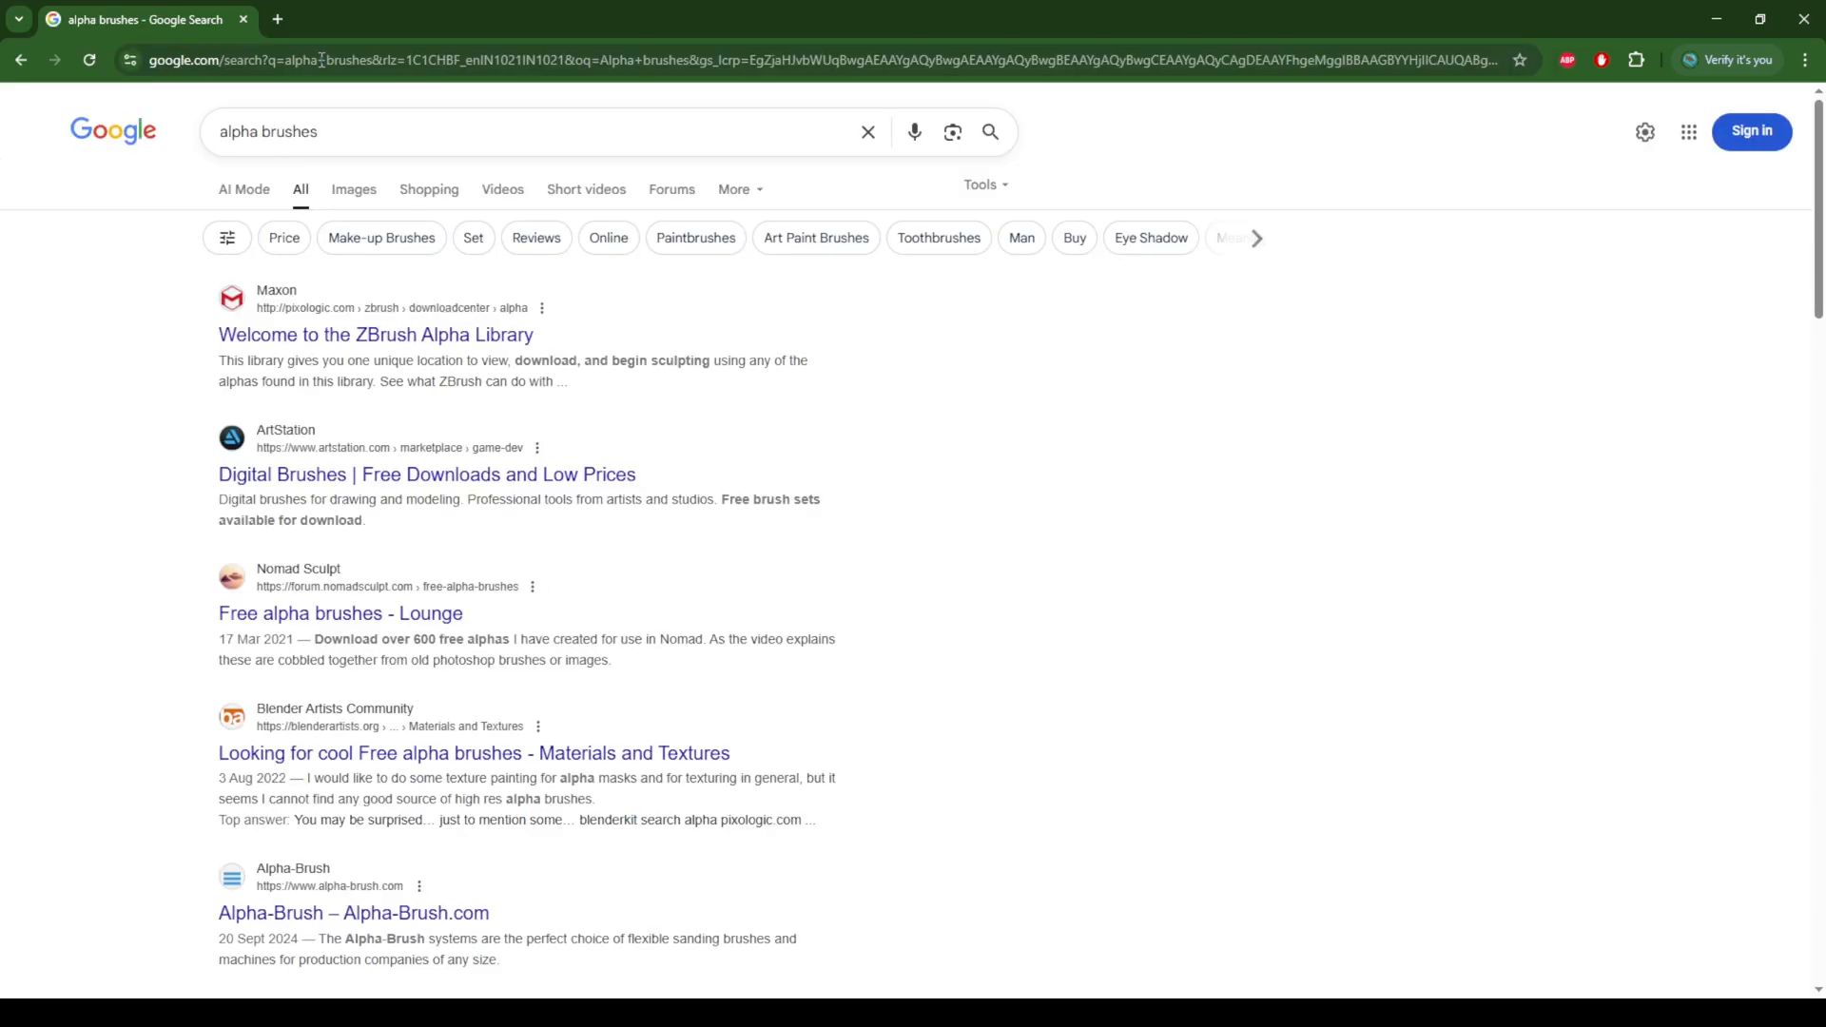
{"action": "left_click", "coordinate": [357, 191]}
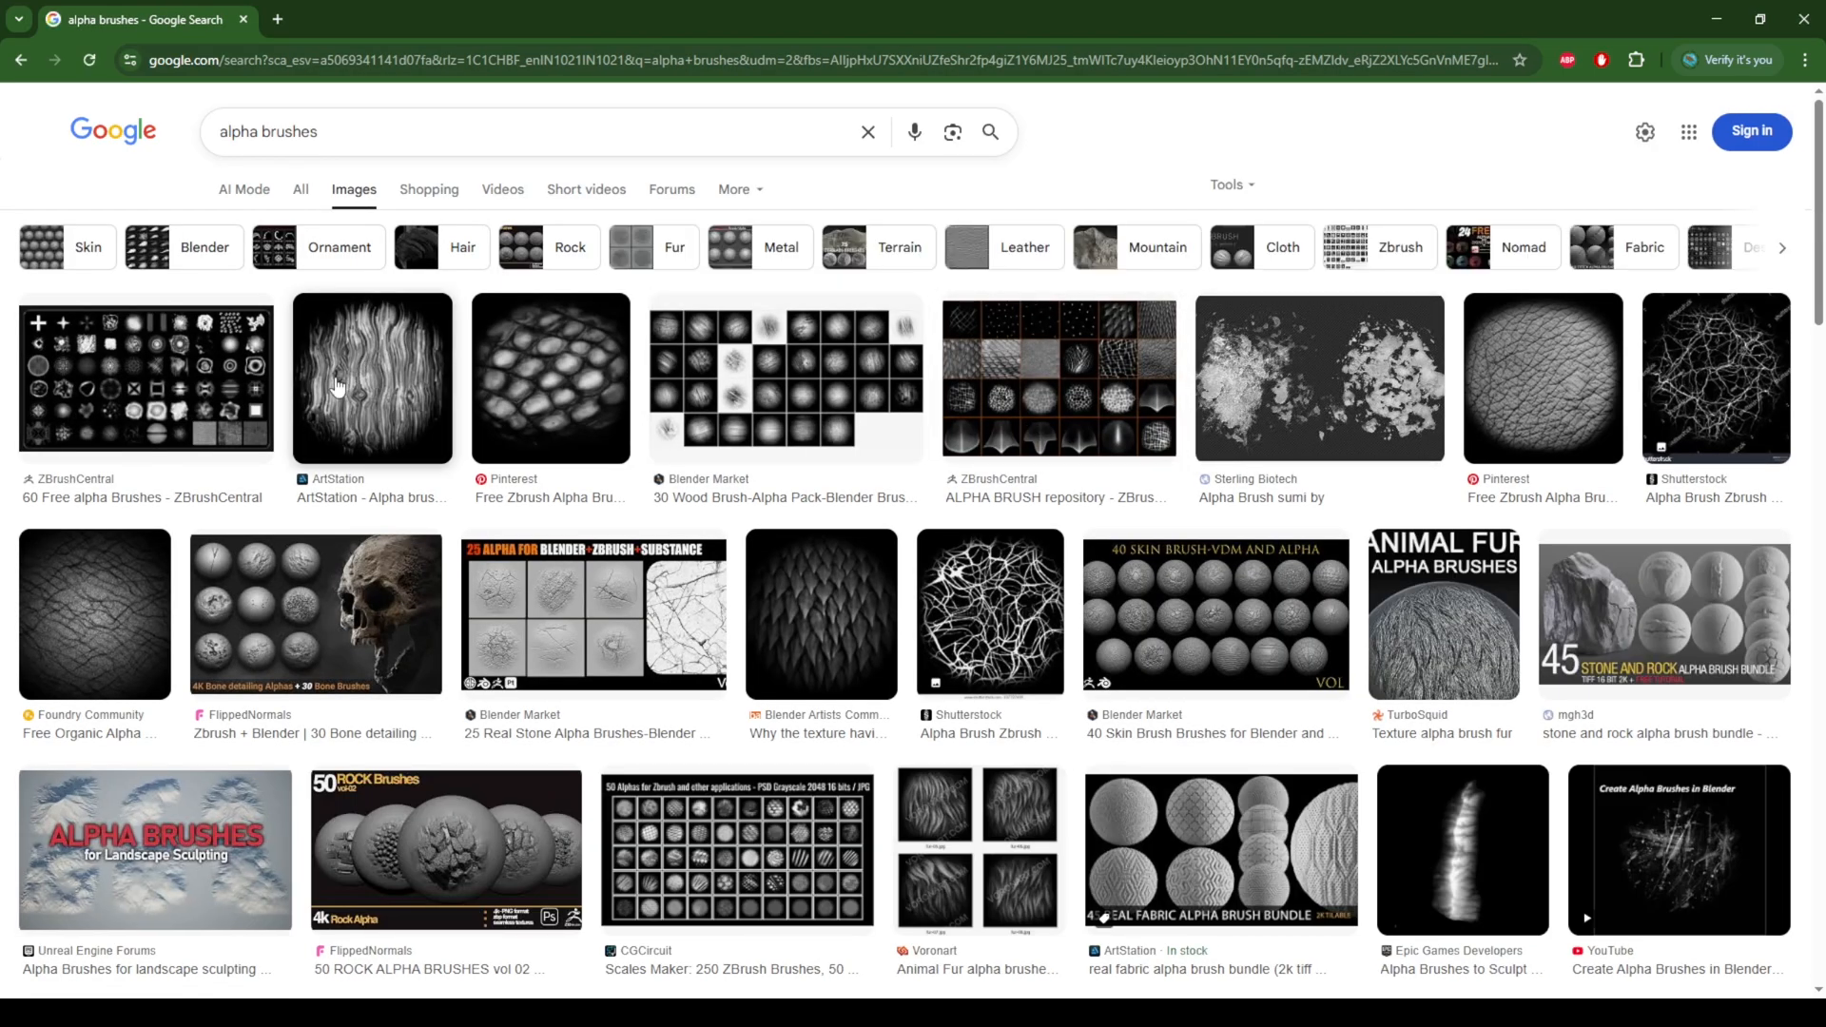
Step: Examine the alpha brush image results for stone, rock, crack and other surface alphas, and return to the first results
{"action": "scroll", "coordinate": [1249, 700], "scroll_direction": "down", "scroll_amount": 5}
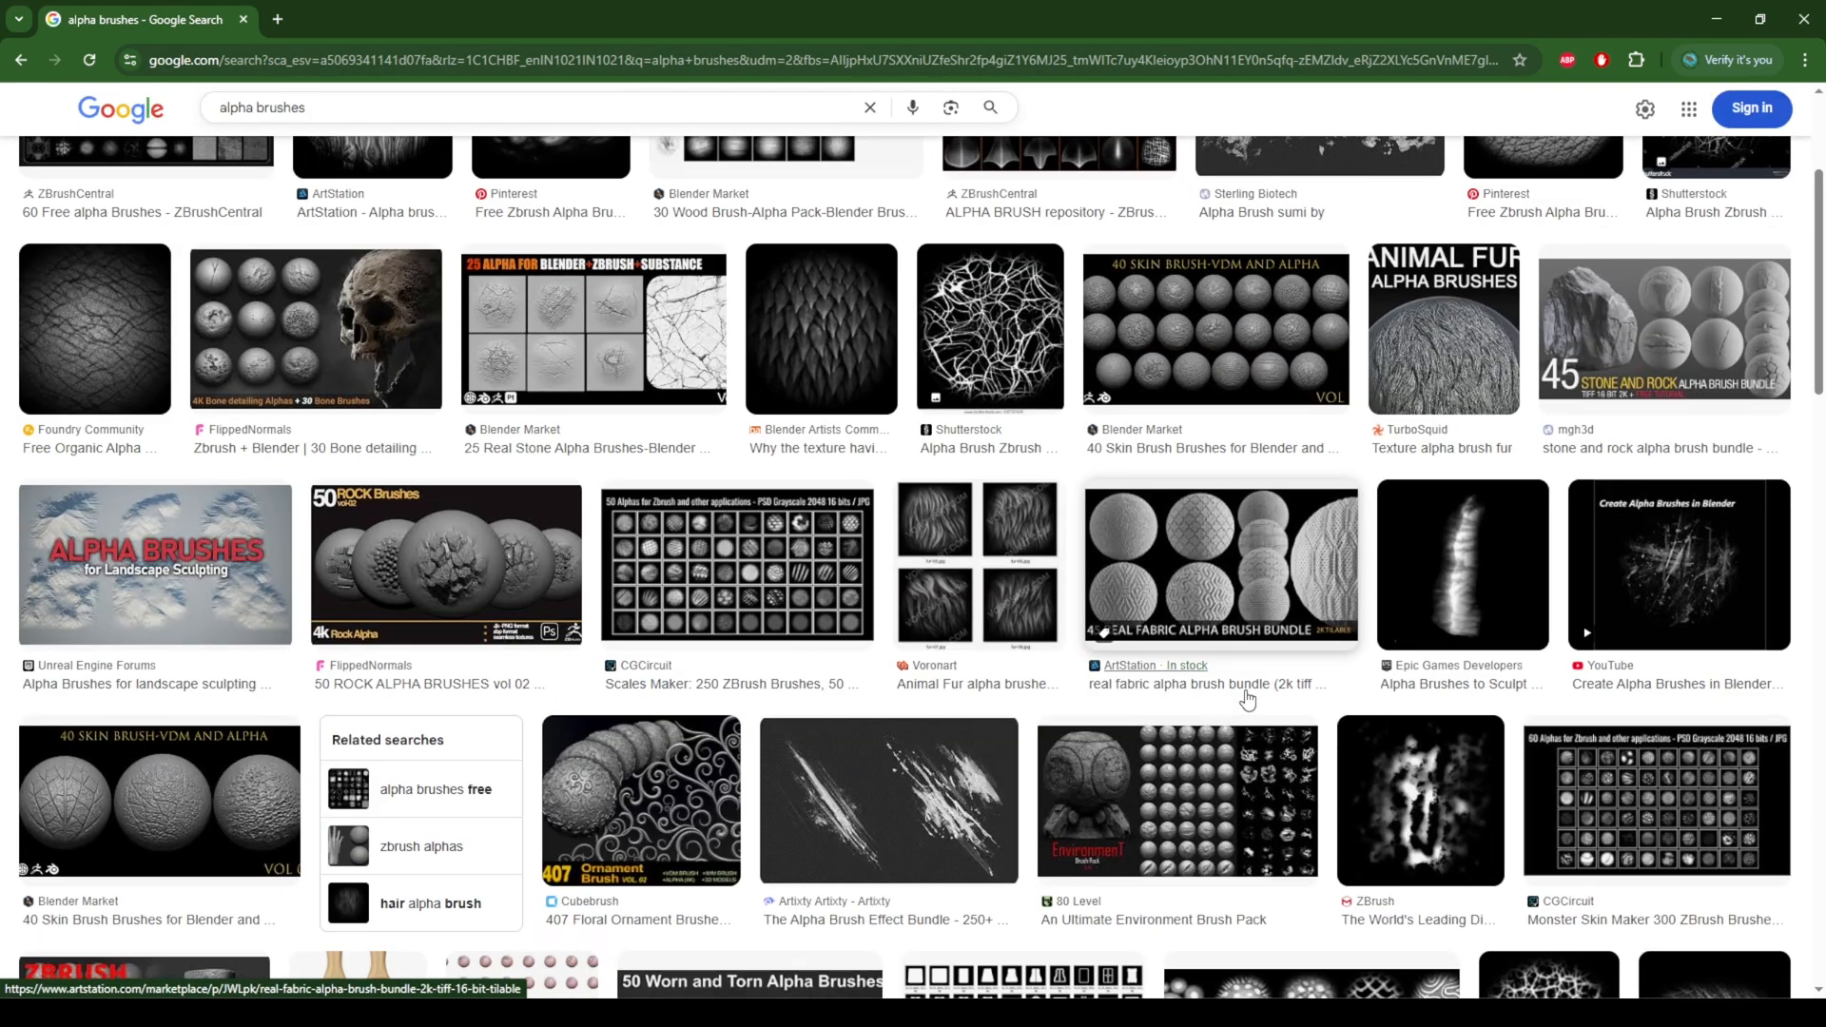
{"action": "scroll", "coordinate": [1249, 700], "scroll_direction": "down", "scroll_amount": 7}
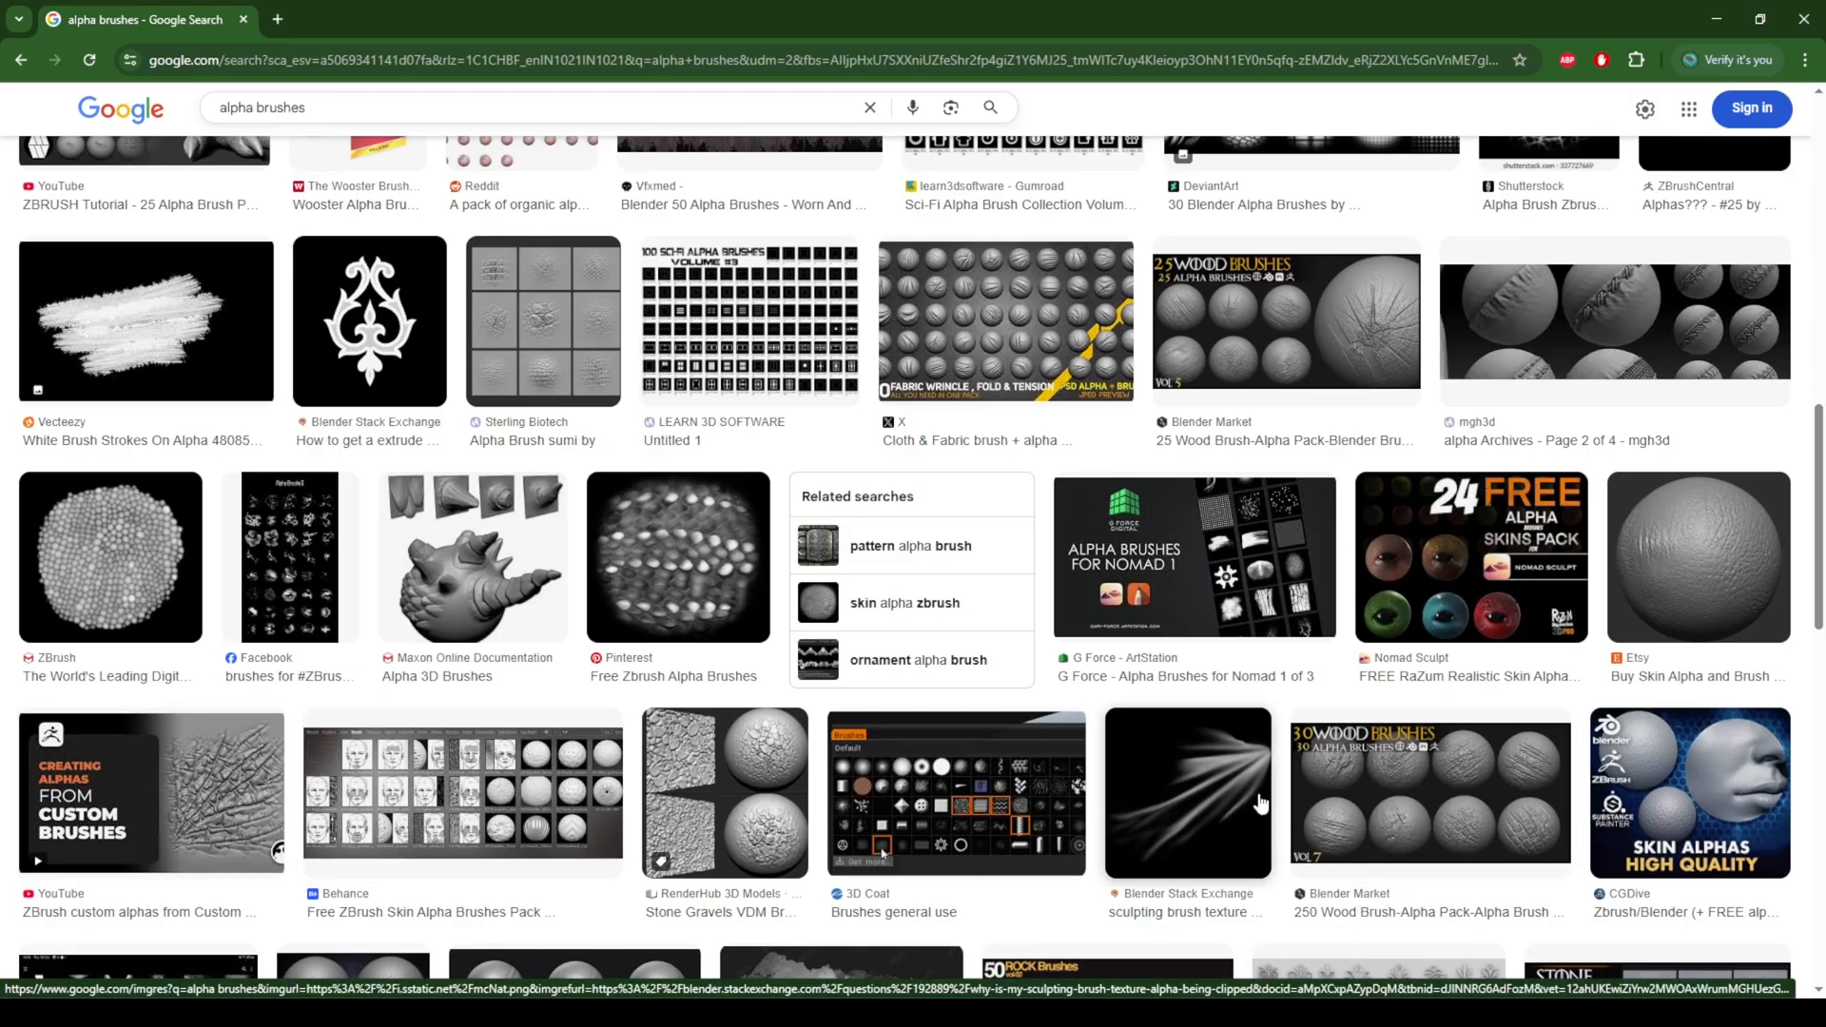
{"action": "scroll", "coordinate": [1441, 598], "scroll_direction": "down", "scroll_amount": 8}
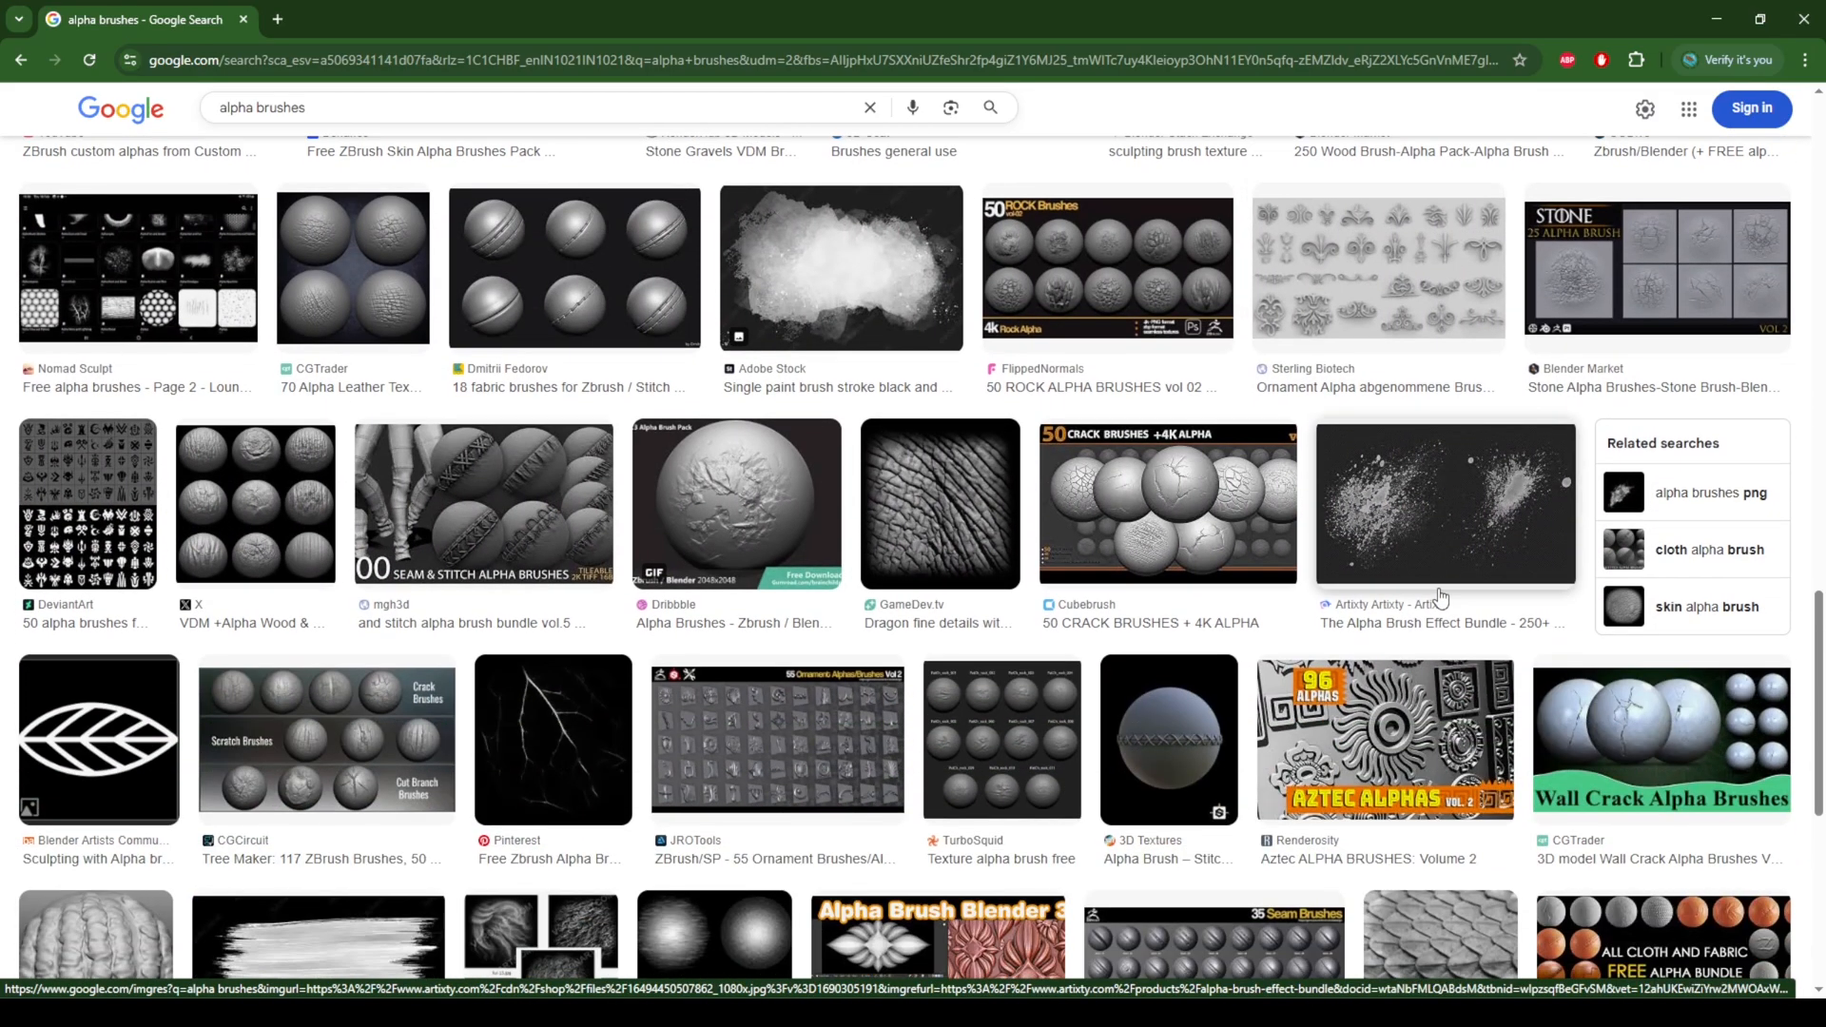
{"action": "scroll", "coordinate": [1441, 598], "scroll_direction": "down", "scroll_amount": 5}
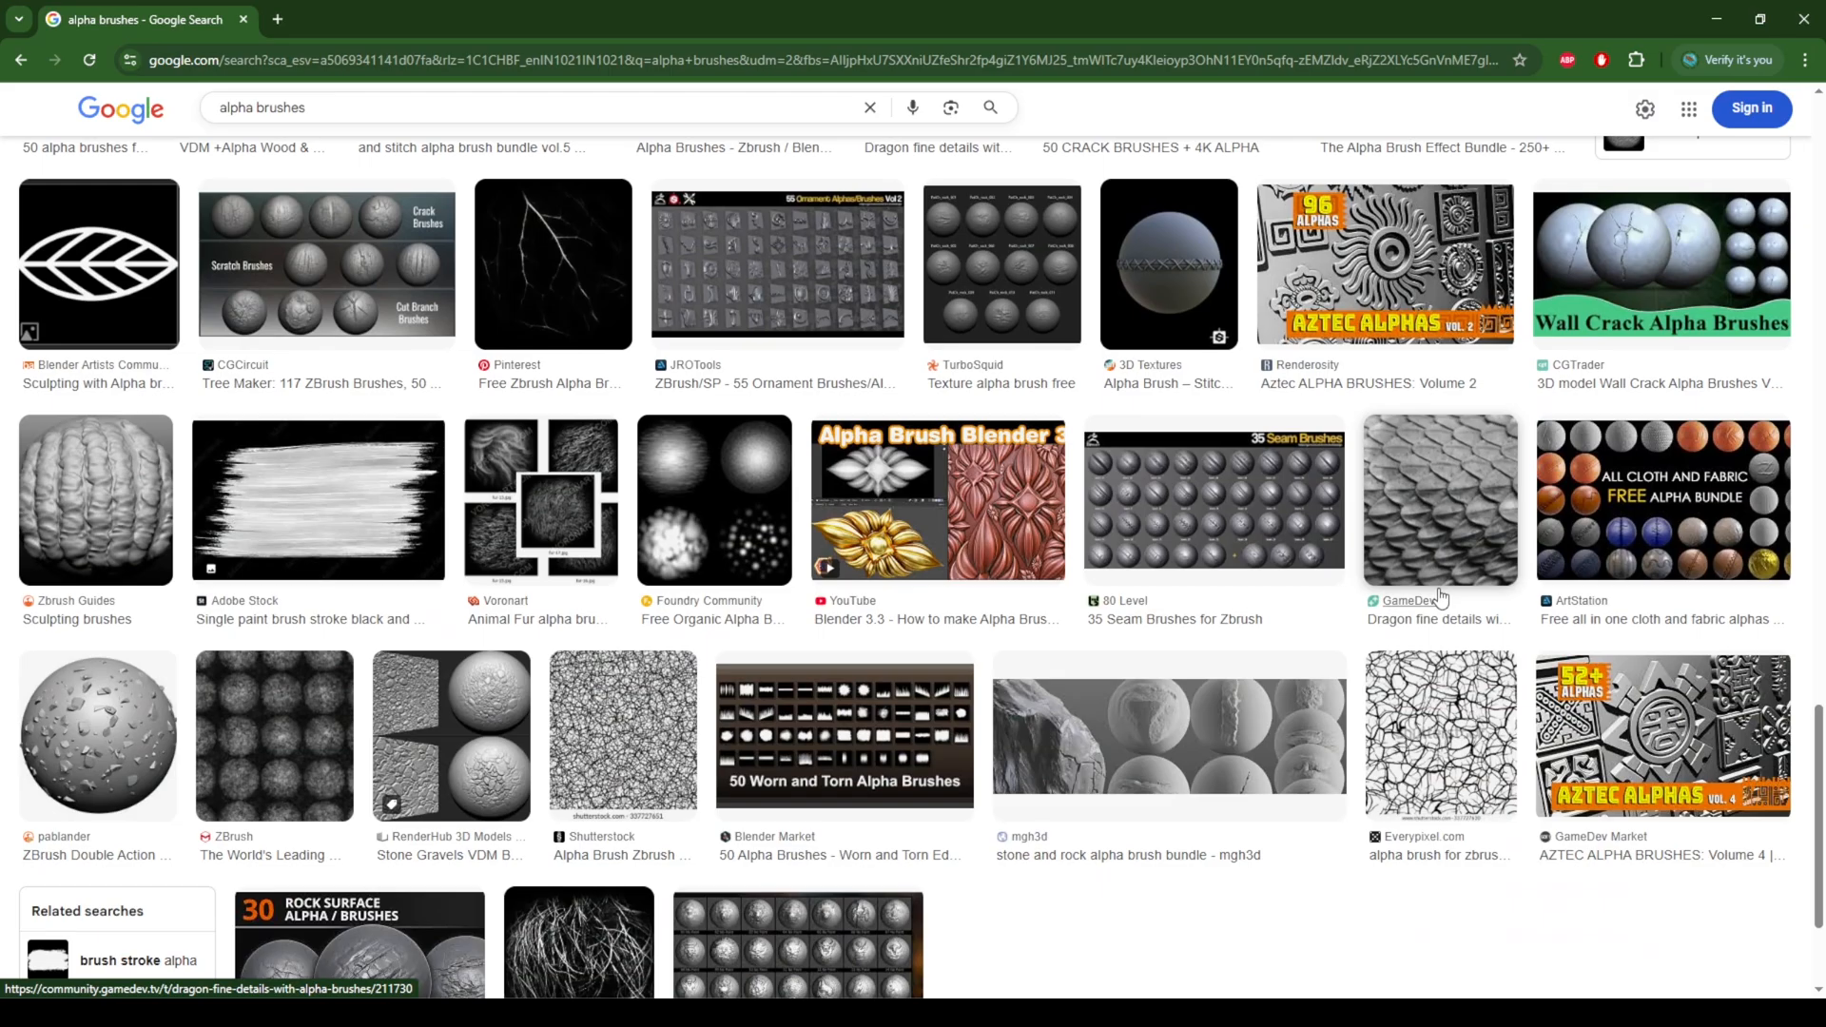
{"action": "scroll", "coordinate": [1441, 598], "scroll_direction": "down", "scroll_amount": 2}
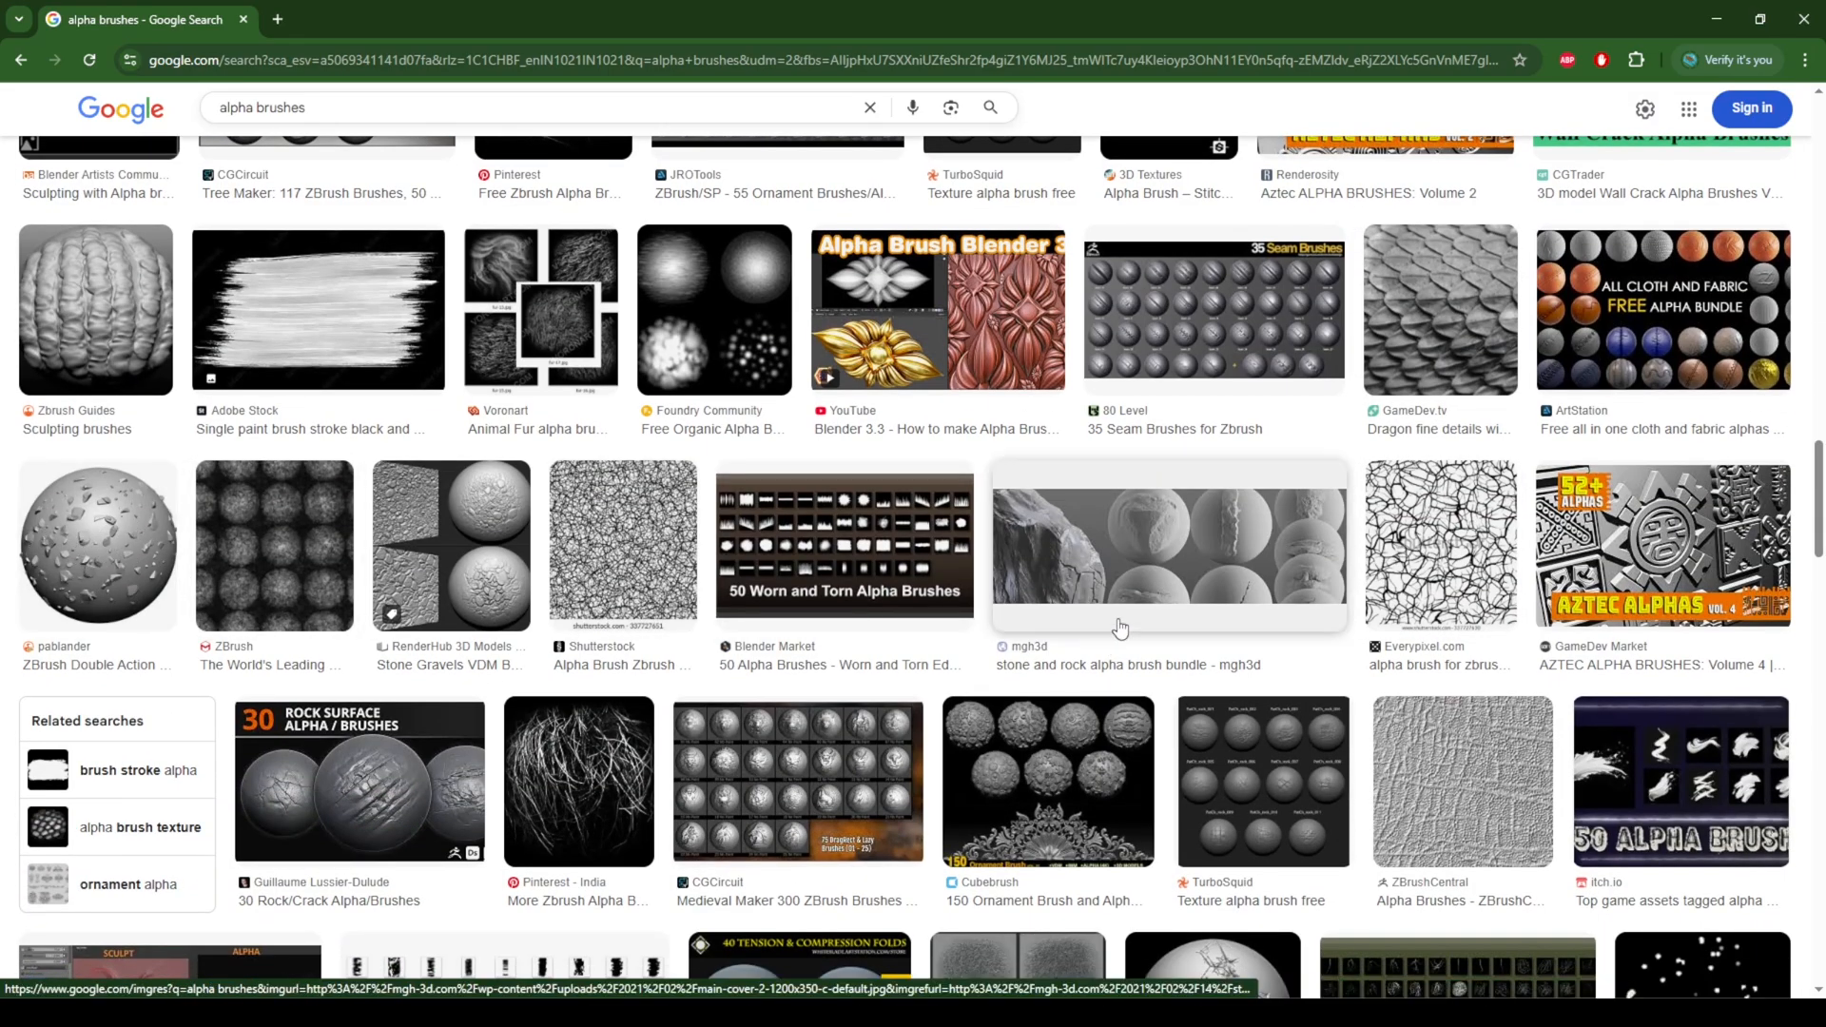
{"action": "scroll", "coordinate": [1327, 557], "scroll_direction": "down", "scroll_amount": 2}
{"action": "scroll", "coordinate": [1327, 557], "scroll_direction": "down", "scroll_amount": 3}
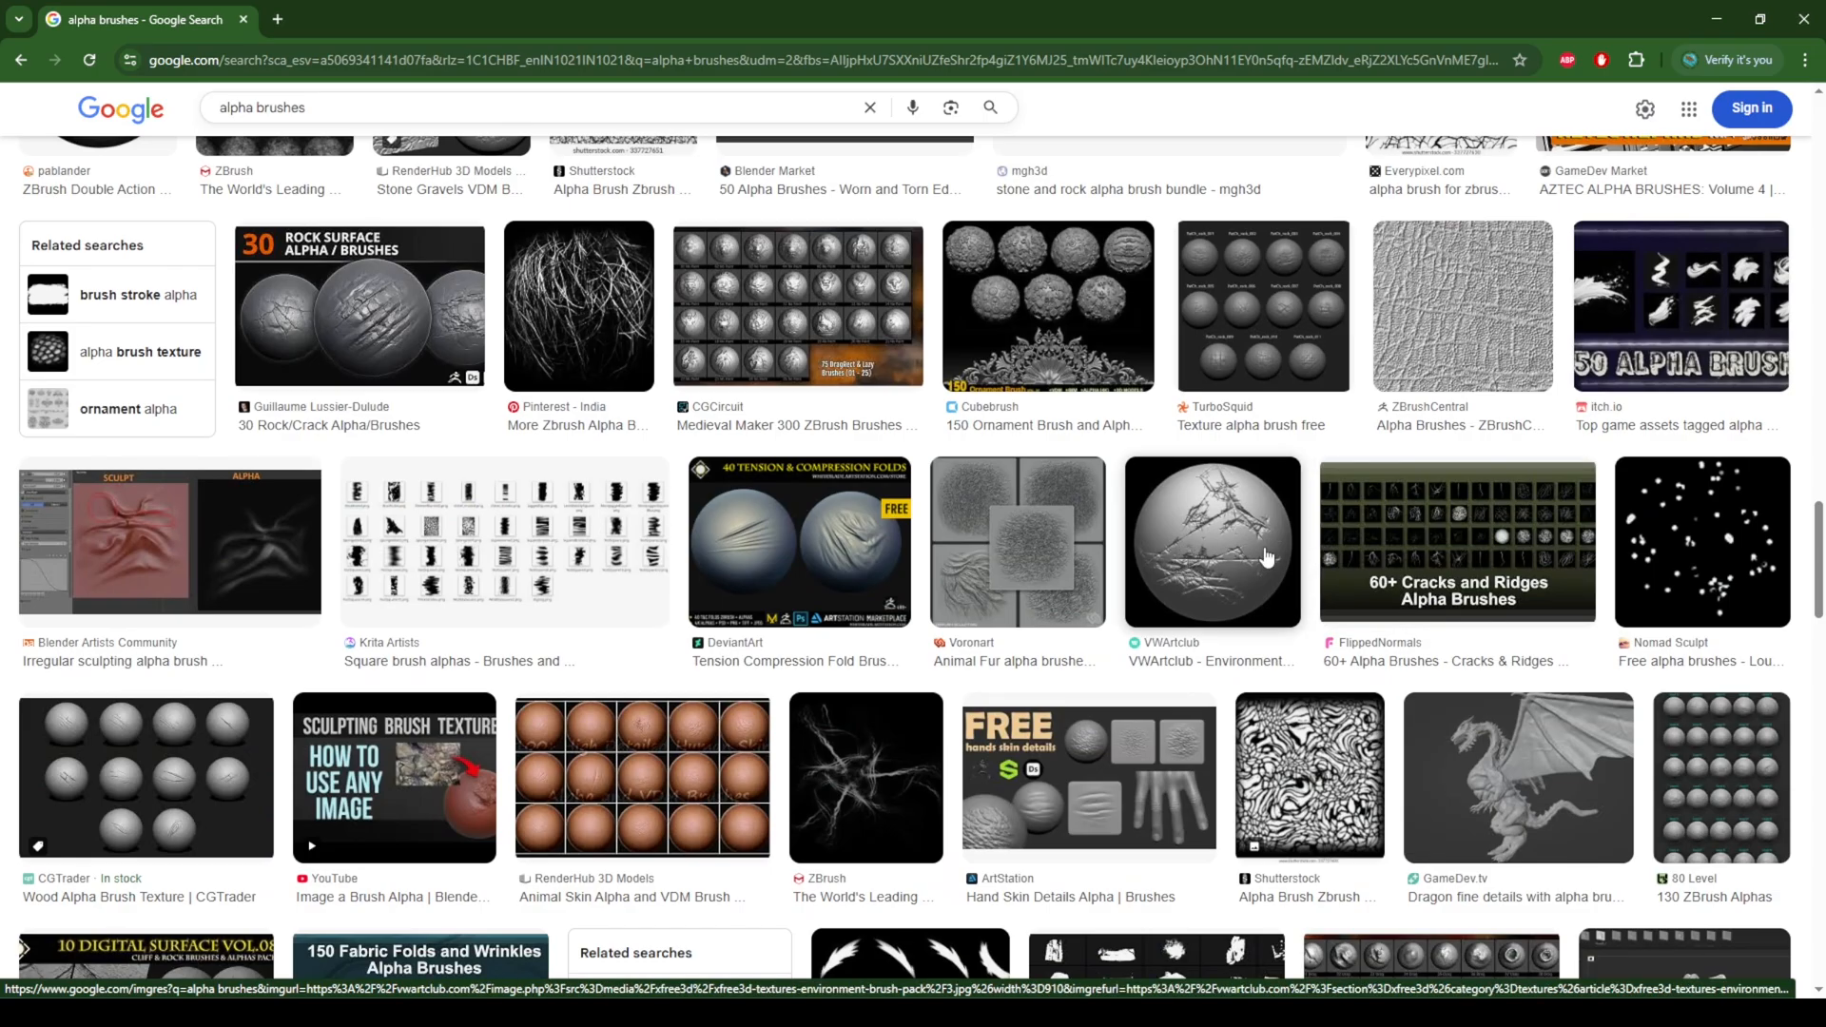
{"action": "scroll", "coordinate": [1356, 647], "scroll_direction": "down", "scroll_amount": 6}
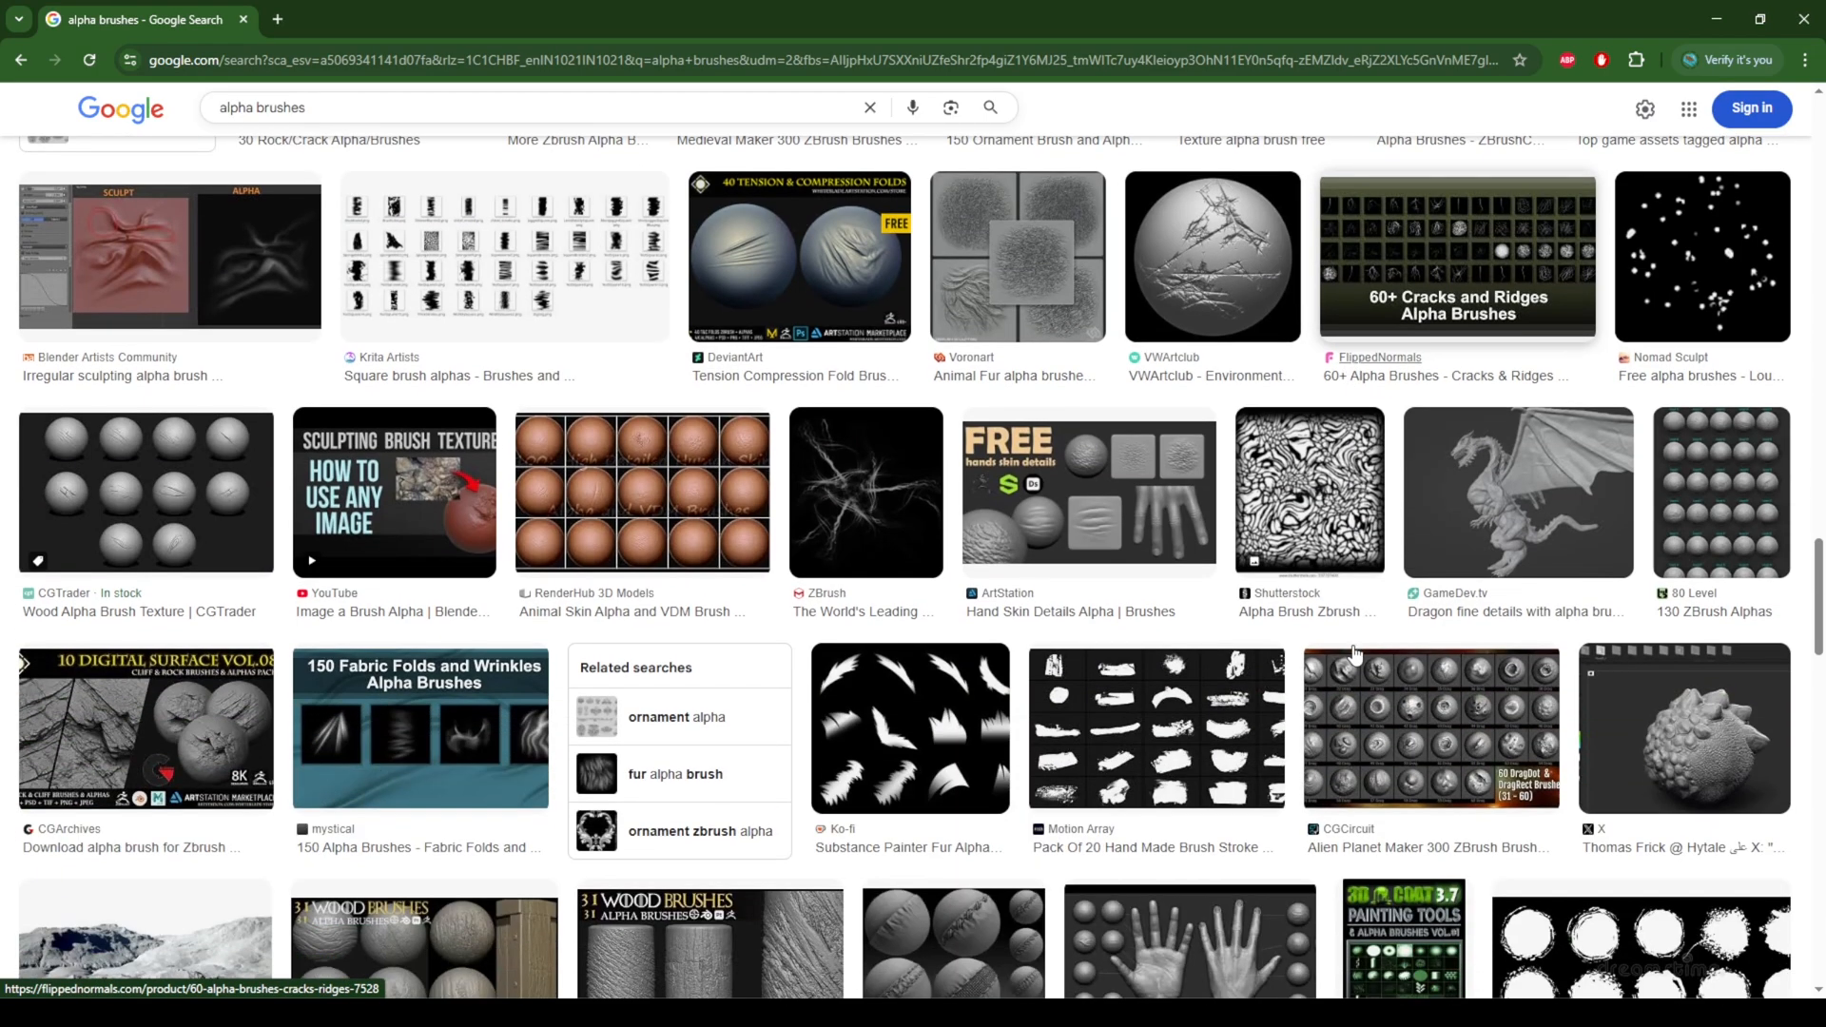
{"action": "scroll", "coordinate": [1356, 655], "scroll_direction": "down", "scroll_amount": 7}
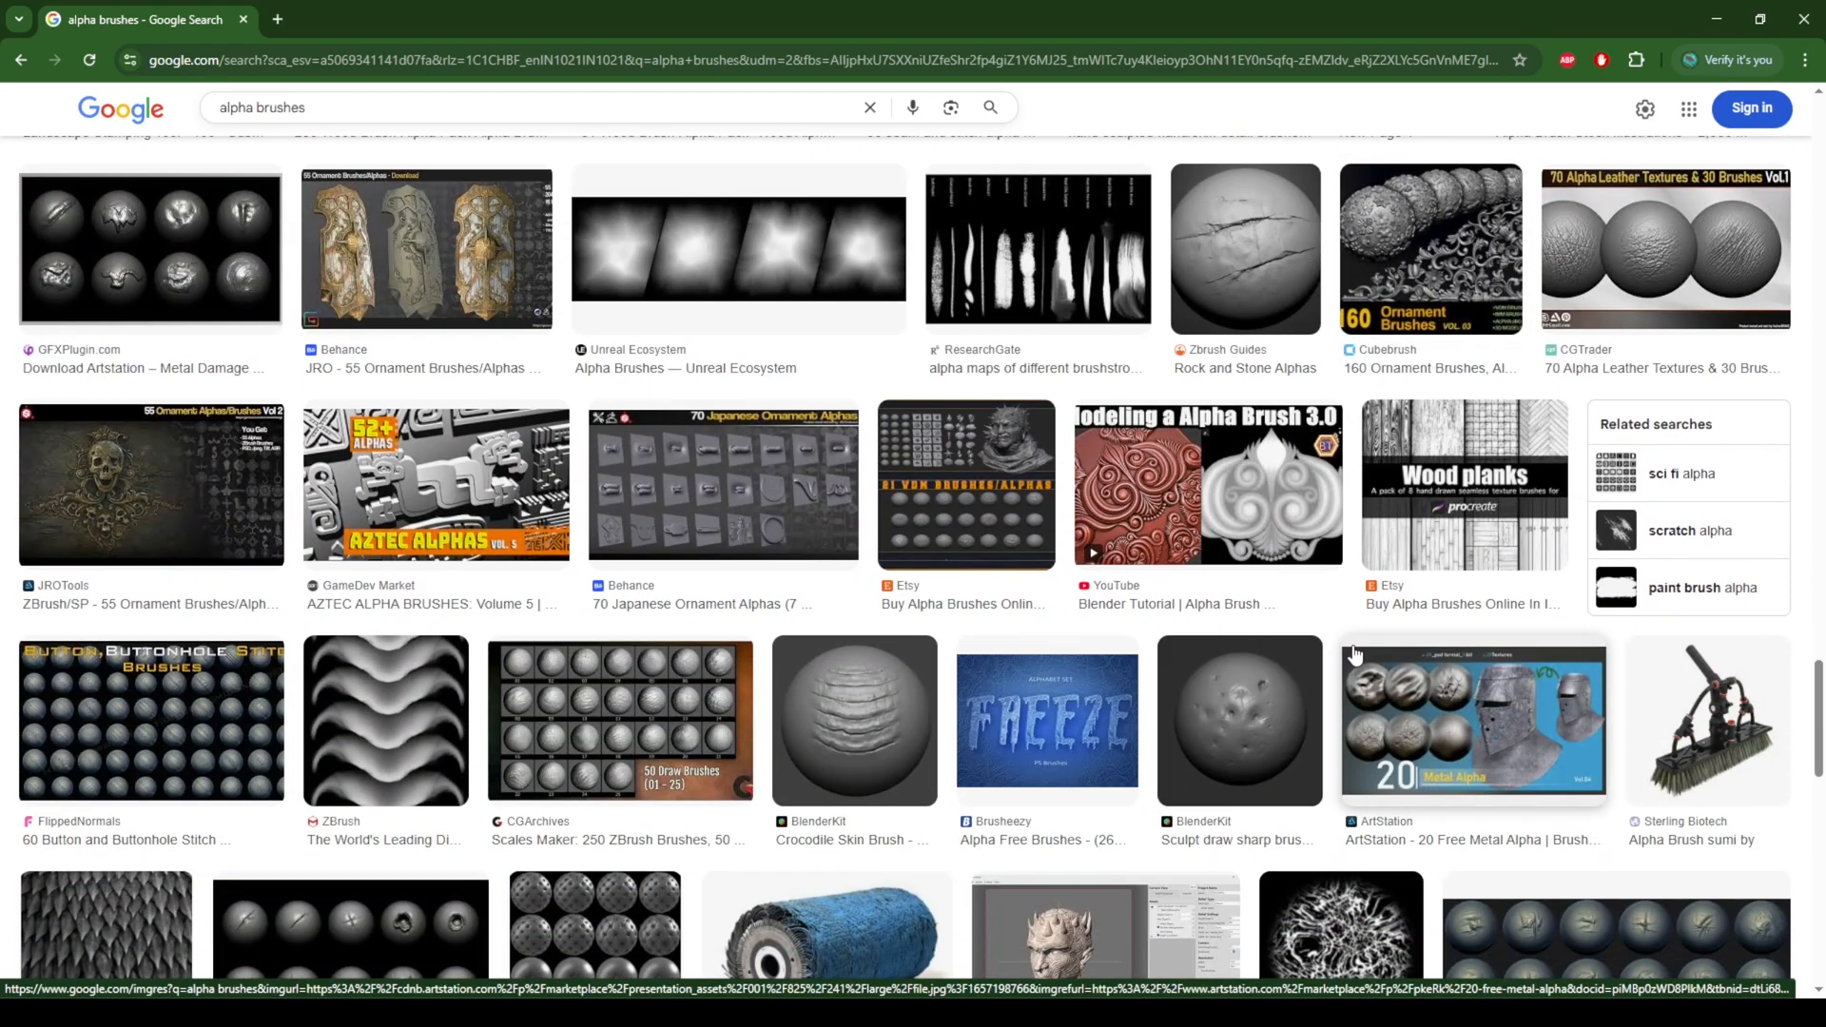
{"action": "scroll", "coordinate": [1356, 655], "scroll_direction": "up", "scroll_amount": 20}
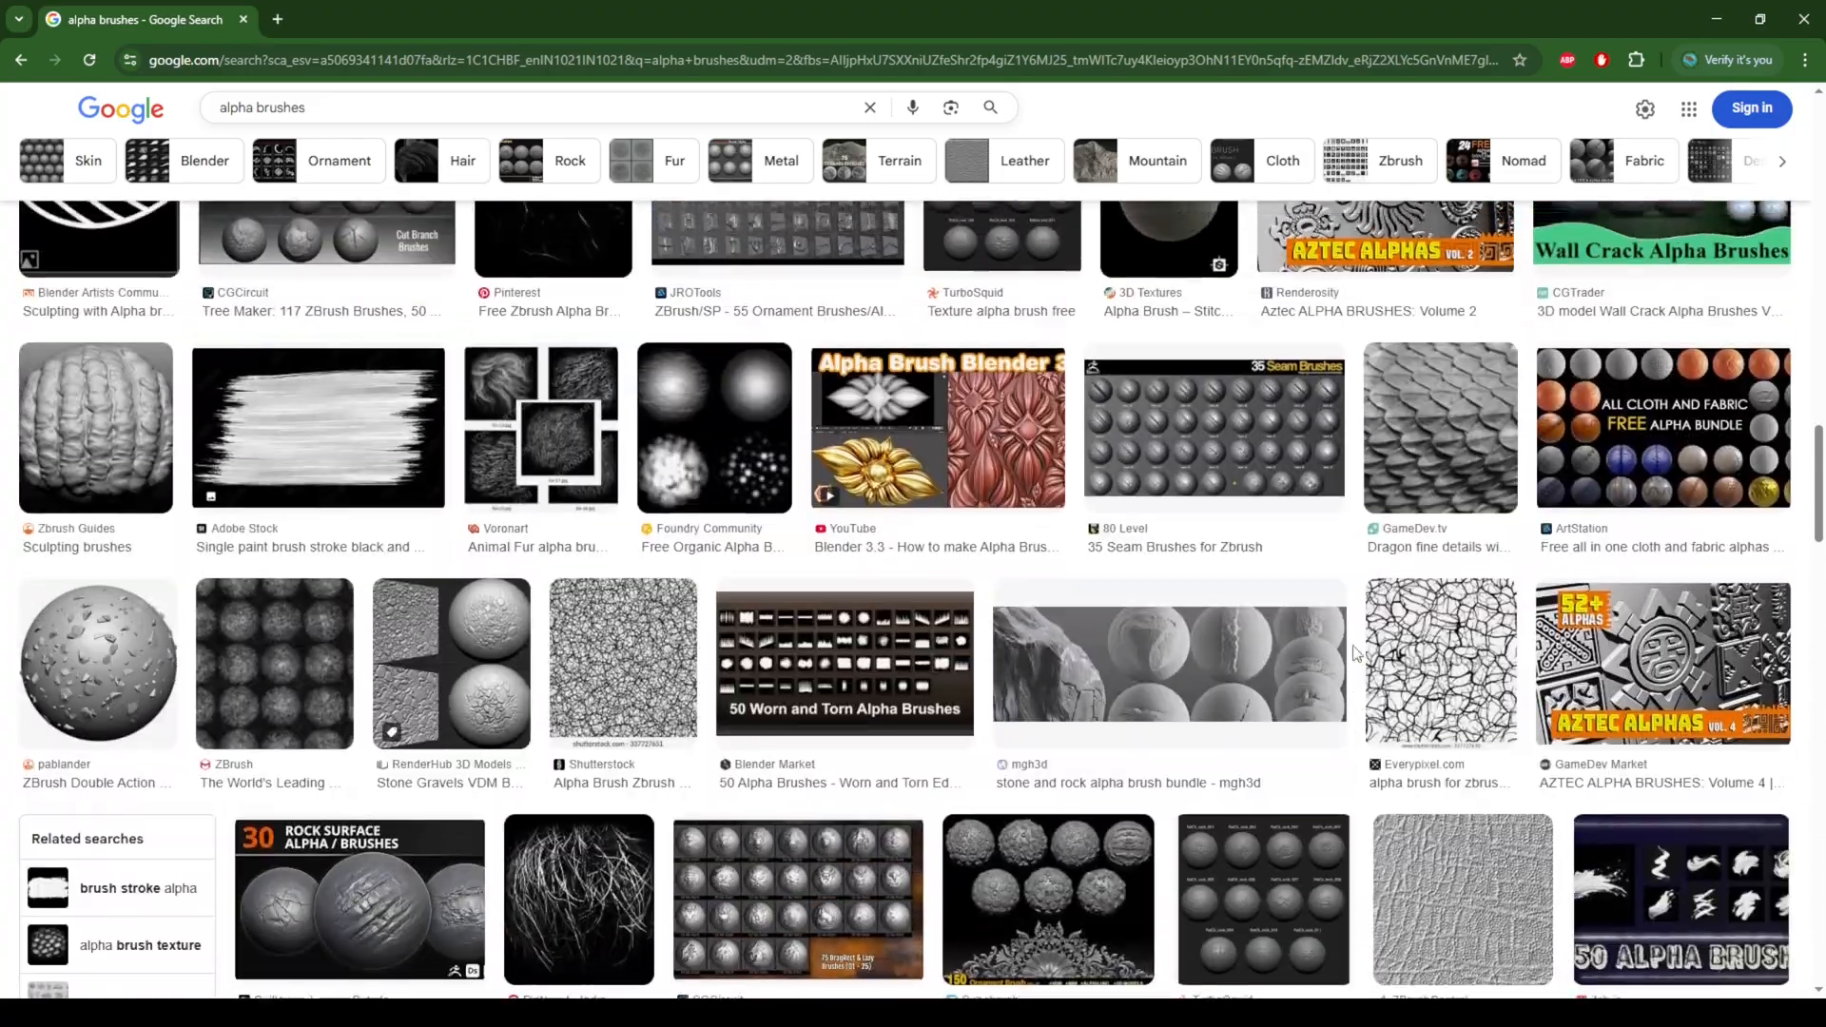
{"action": "scroll", "coordinate": [1356, 655], "scroll_direction": "up", "scroll_amount": 10}
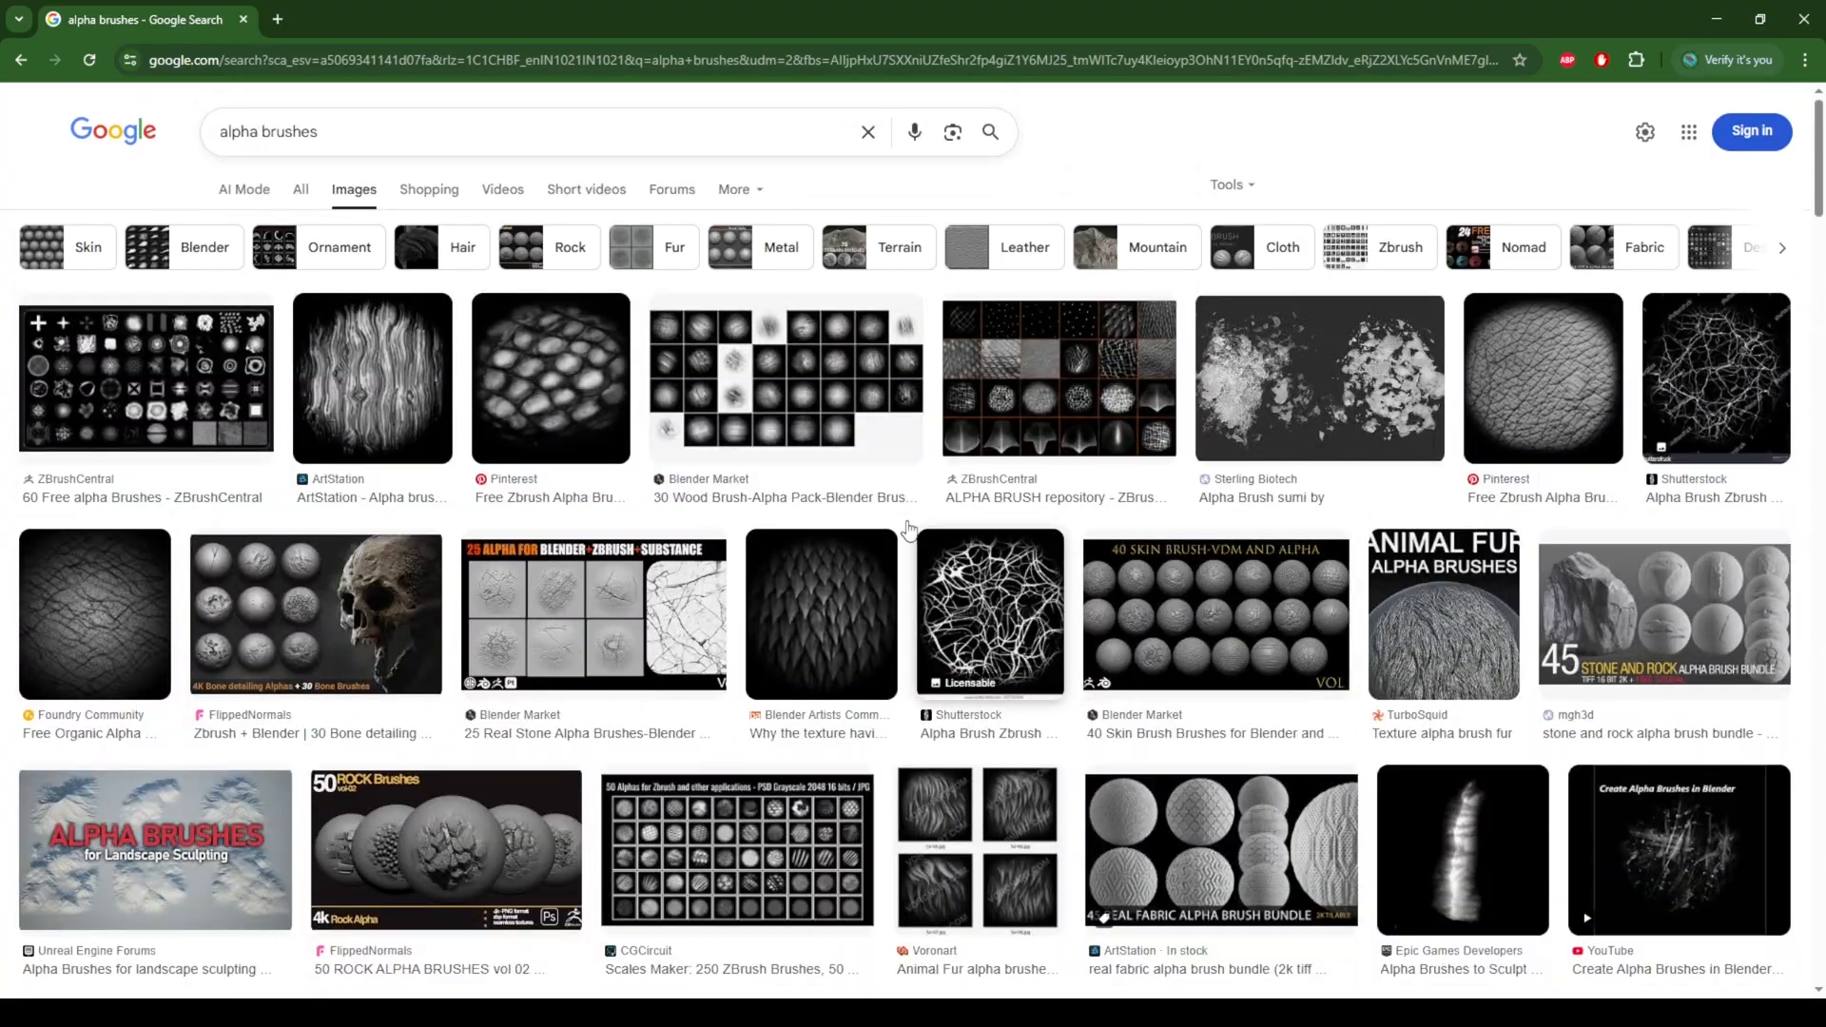
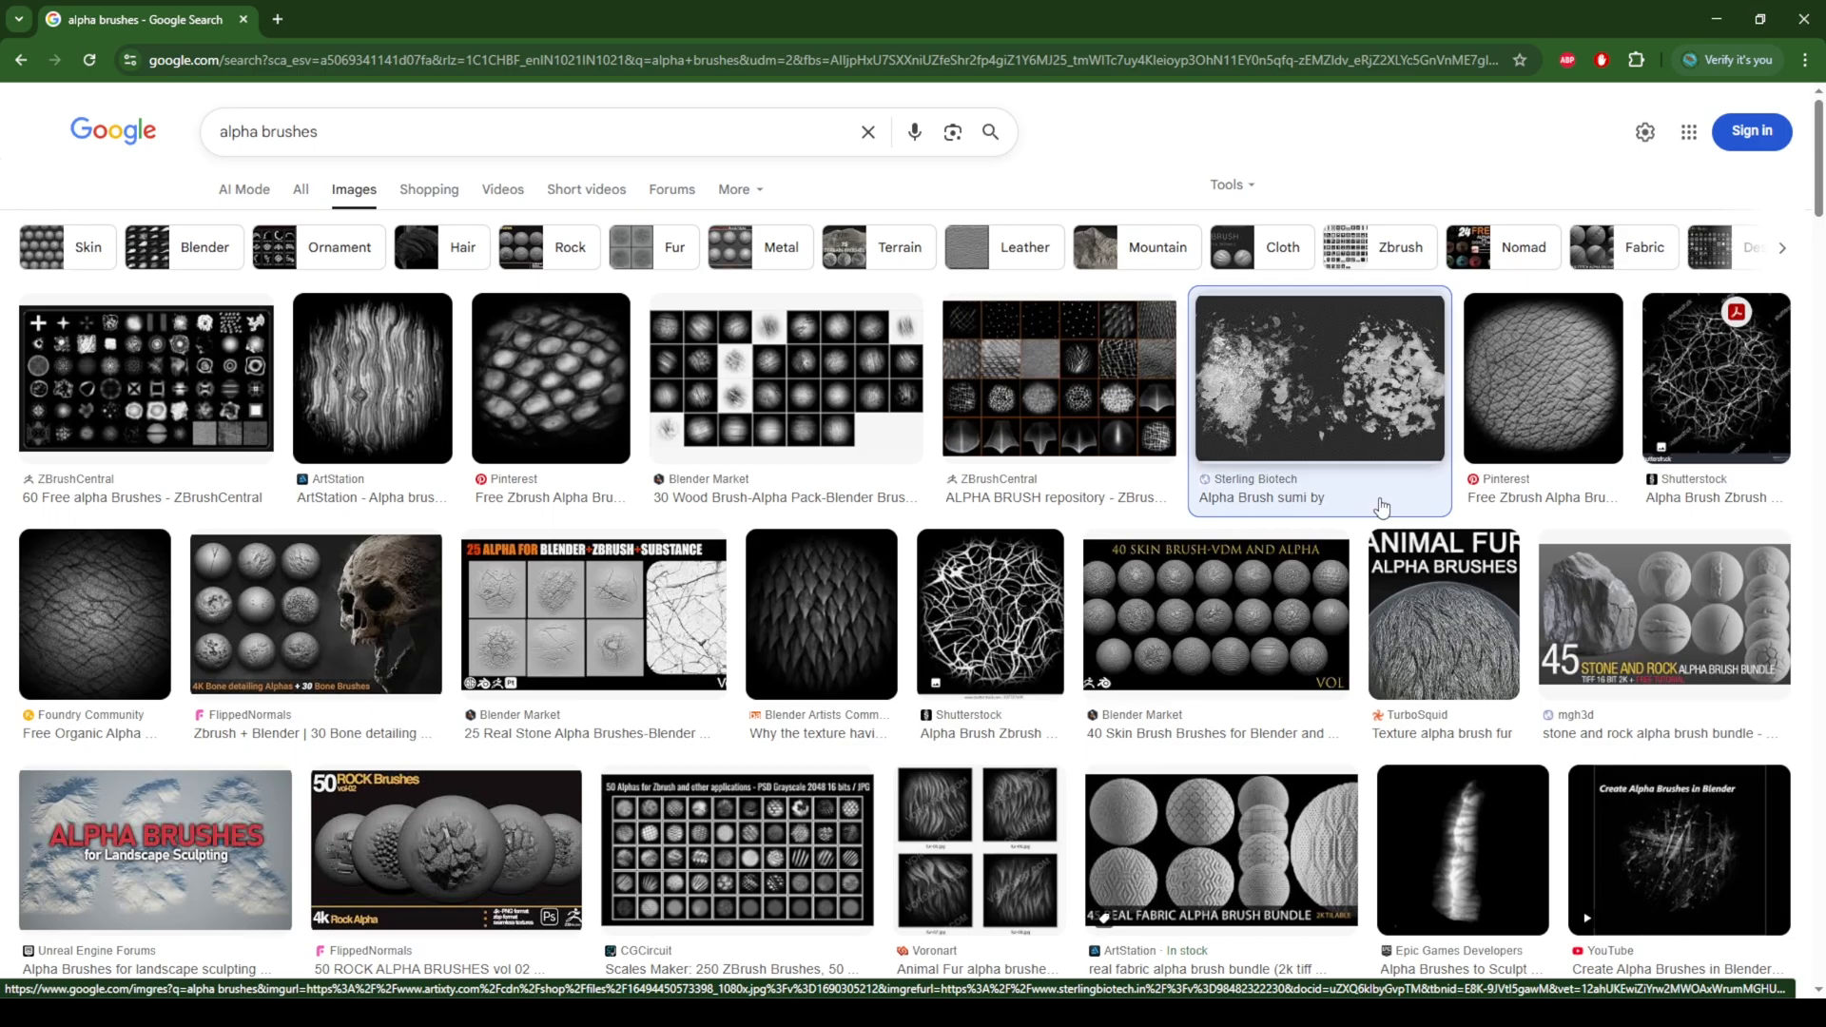
Step: Open the dark, rough-surfaced "Alpha brush store" image from the images related to the "Alpha Brush sumi" result
{"action": "left_click", "coordinate": [1283, 380]}
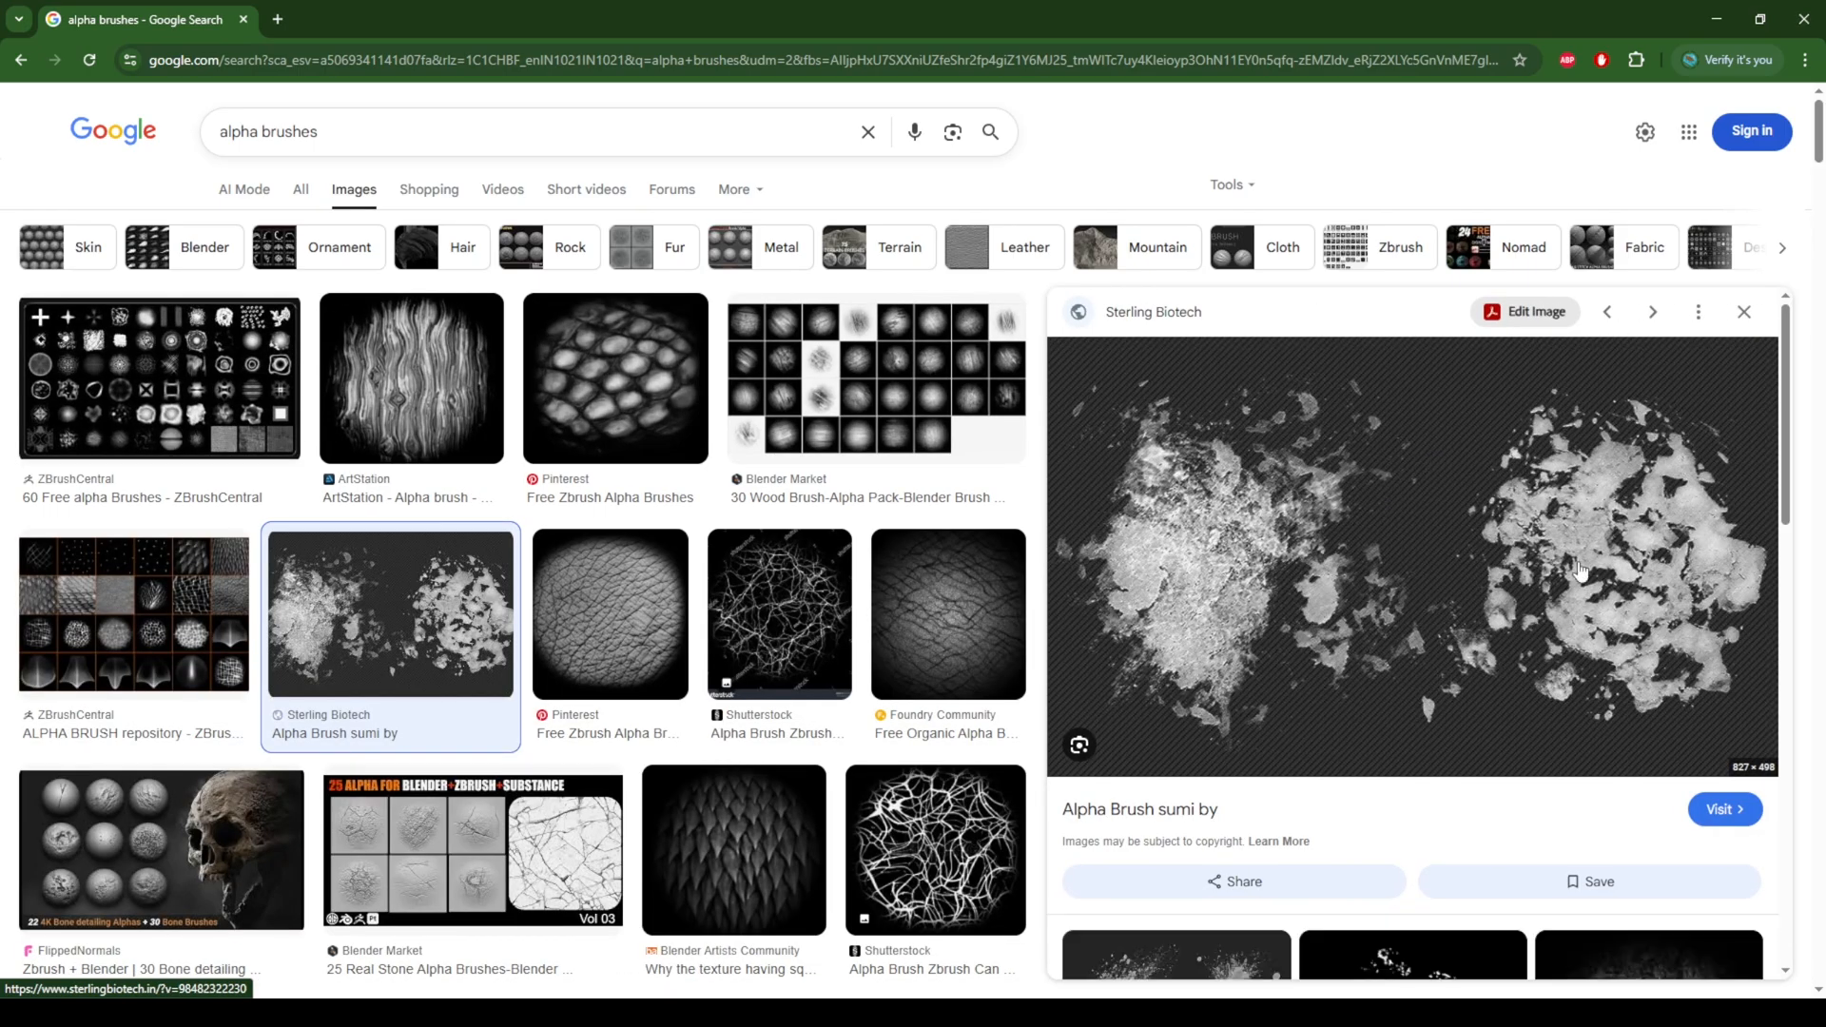
{"action": "scroll", "coordinate": [1579, 571], "scroll_direction": "down", "scroll_amount": 4}
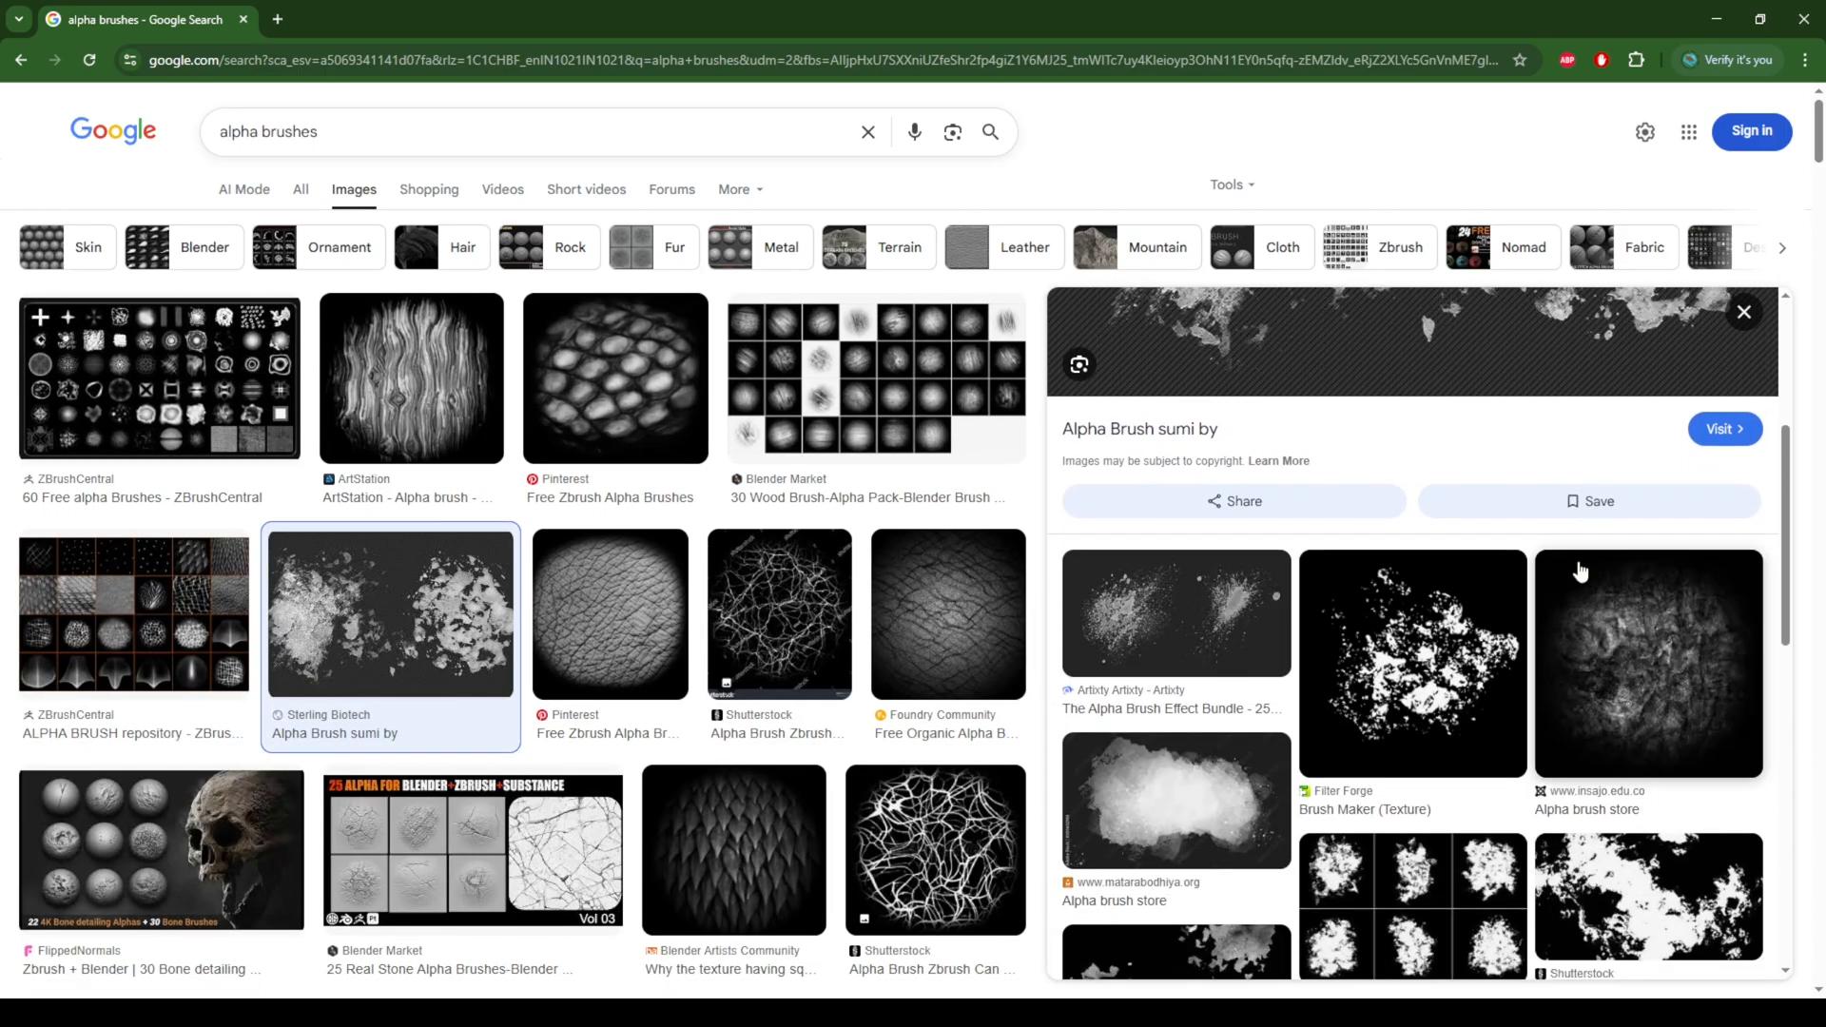
{"action": "scroll", "coordinate": [1581, 571], "scroll_direction": "down", "scroll_amount": 1}
{"action": "left_click", "coordinate": [1691, 570]}
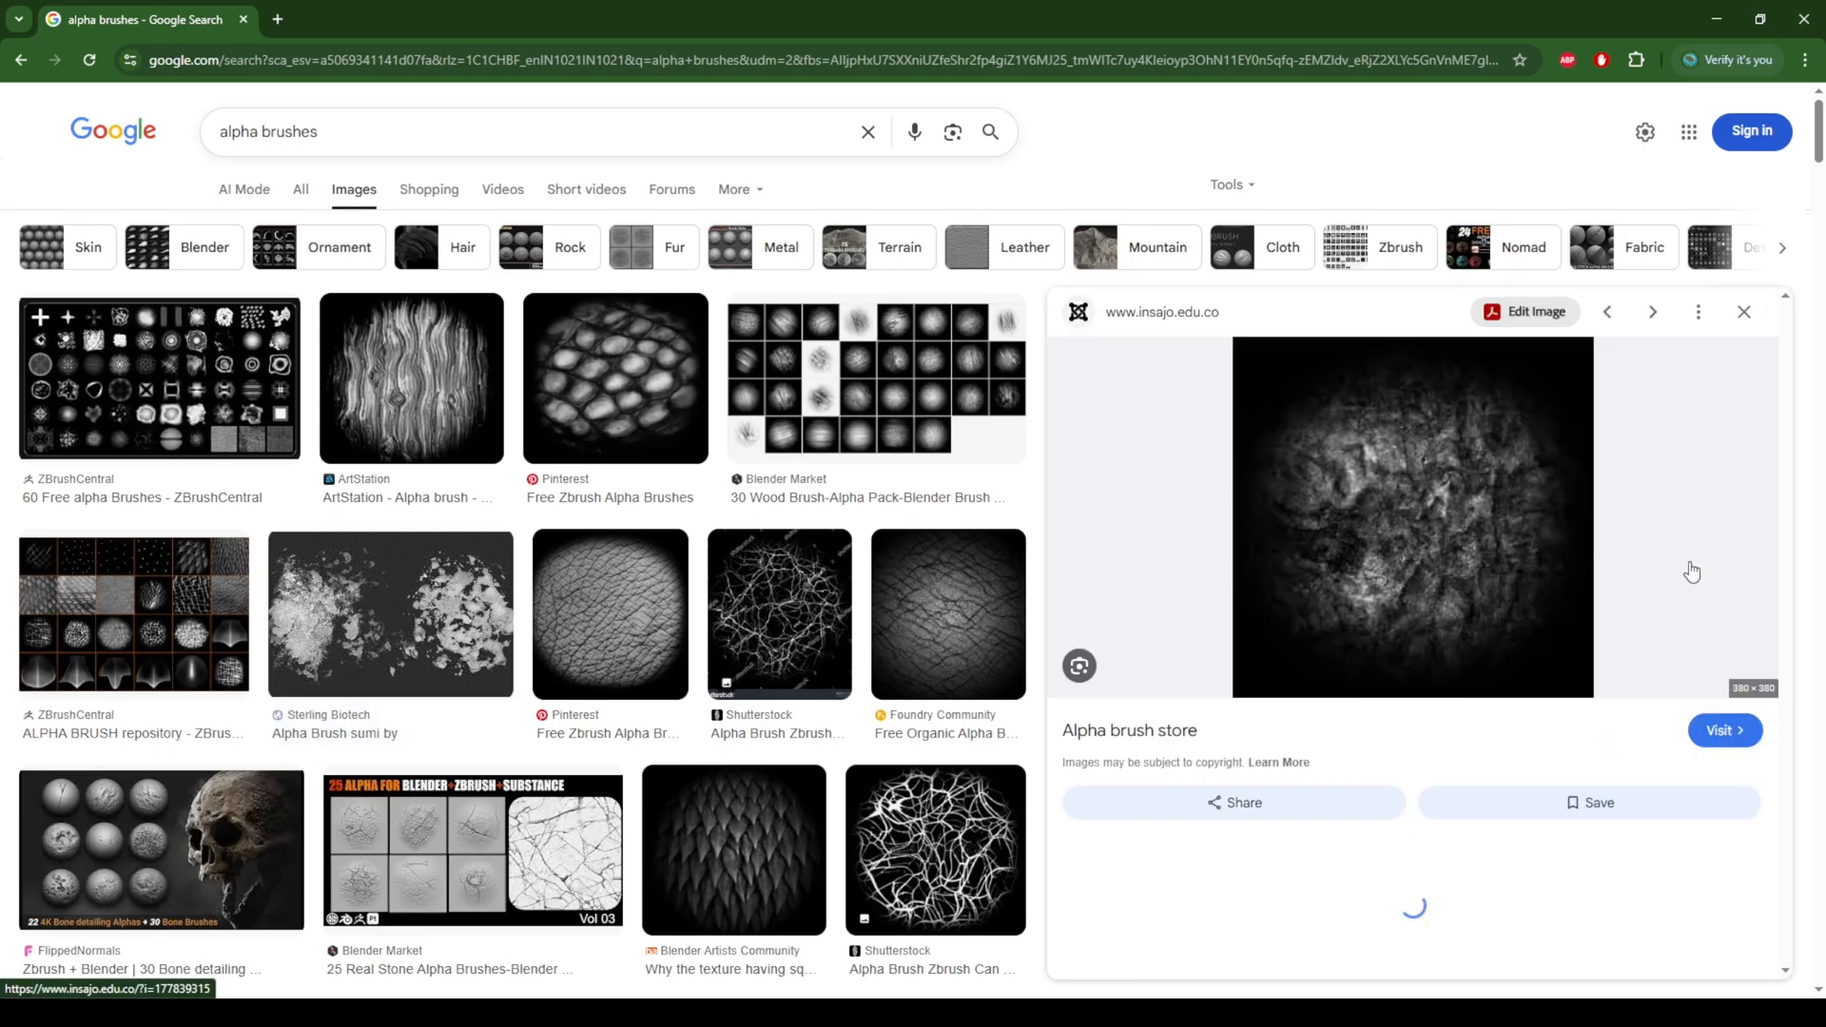
Step: Save the rough-surface alpha image as Alpha 01 in the set design folder inside the students' work folder on drive D
{"action": "right_click", "coordinate": [1424, 486]}
{"action": "left_click", "coordinate": [1512, 709]}
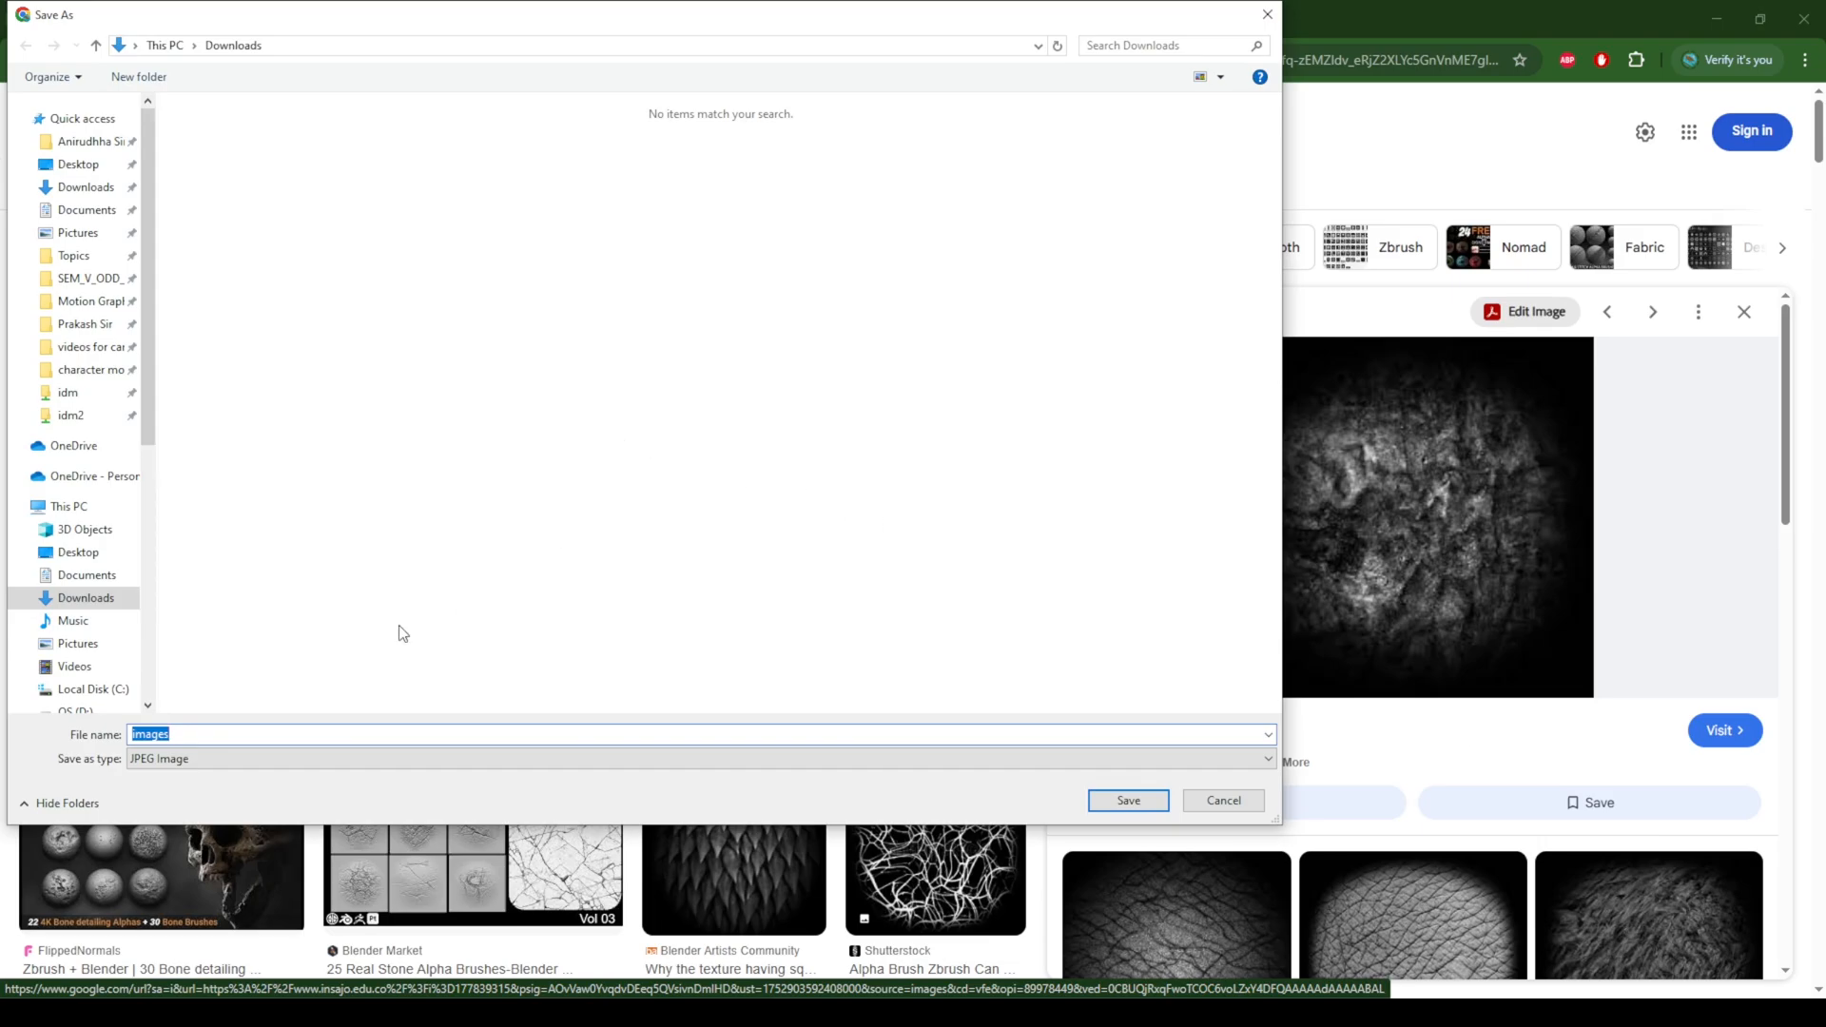
{"action": "scroll", "coordinate": [95, 585], "scroll_direction": "down", "scroll_amount": 1}
{"action": "left_click", "coordinate": [104, 628]}
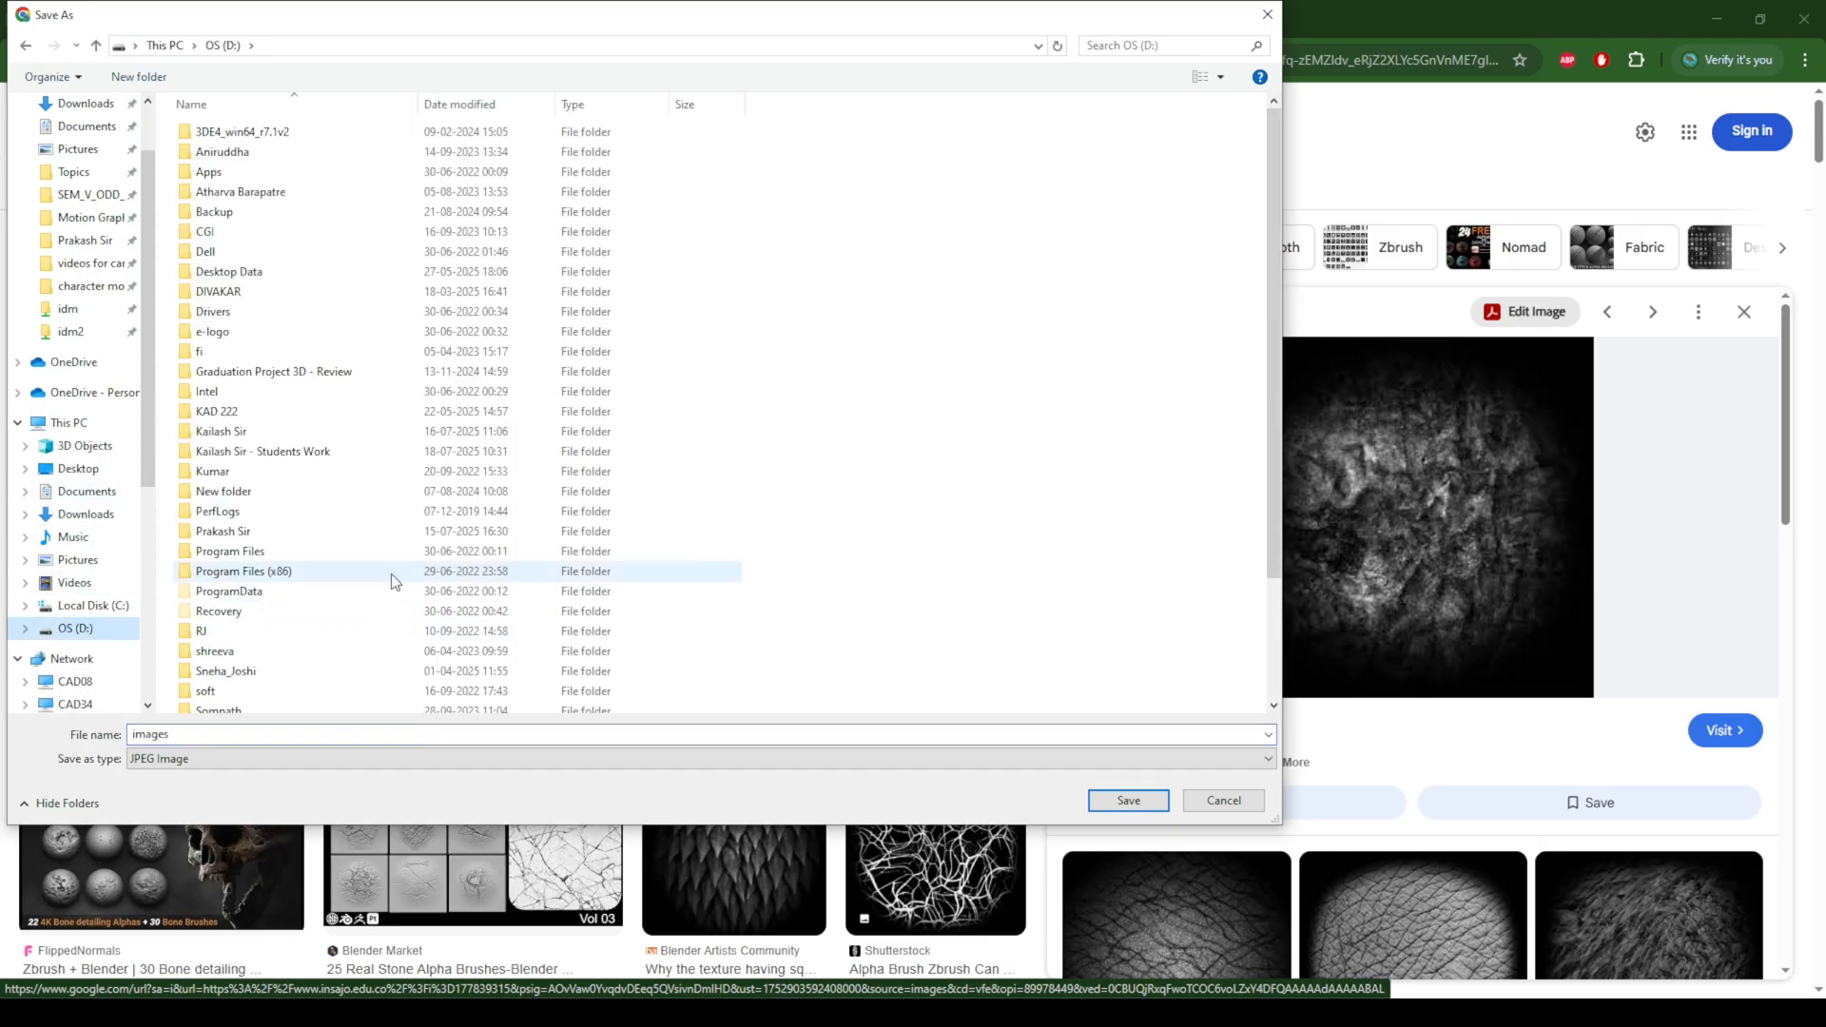
{"action": "left_click", "coordinate": [302, 452]}
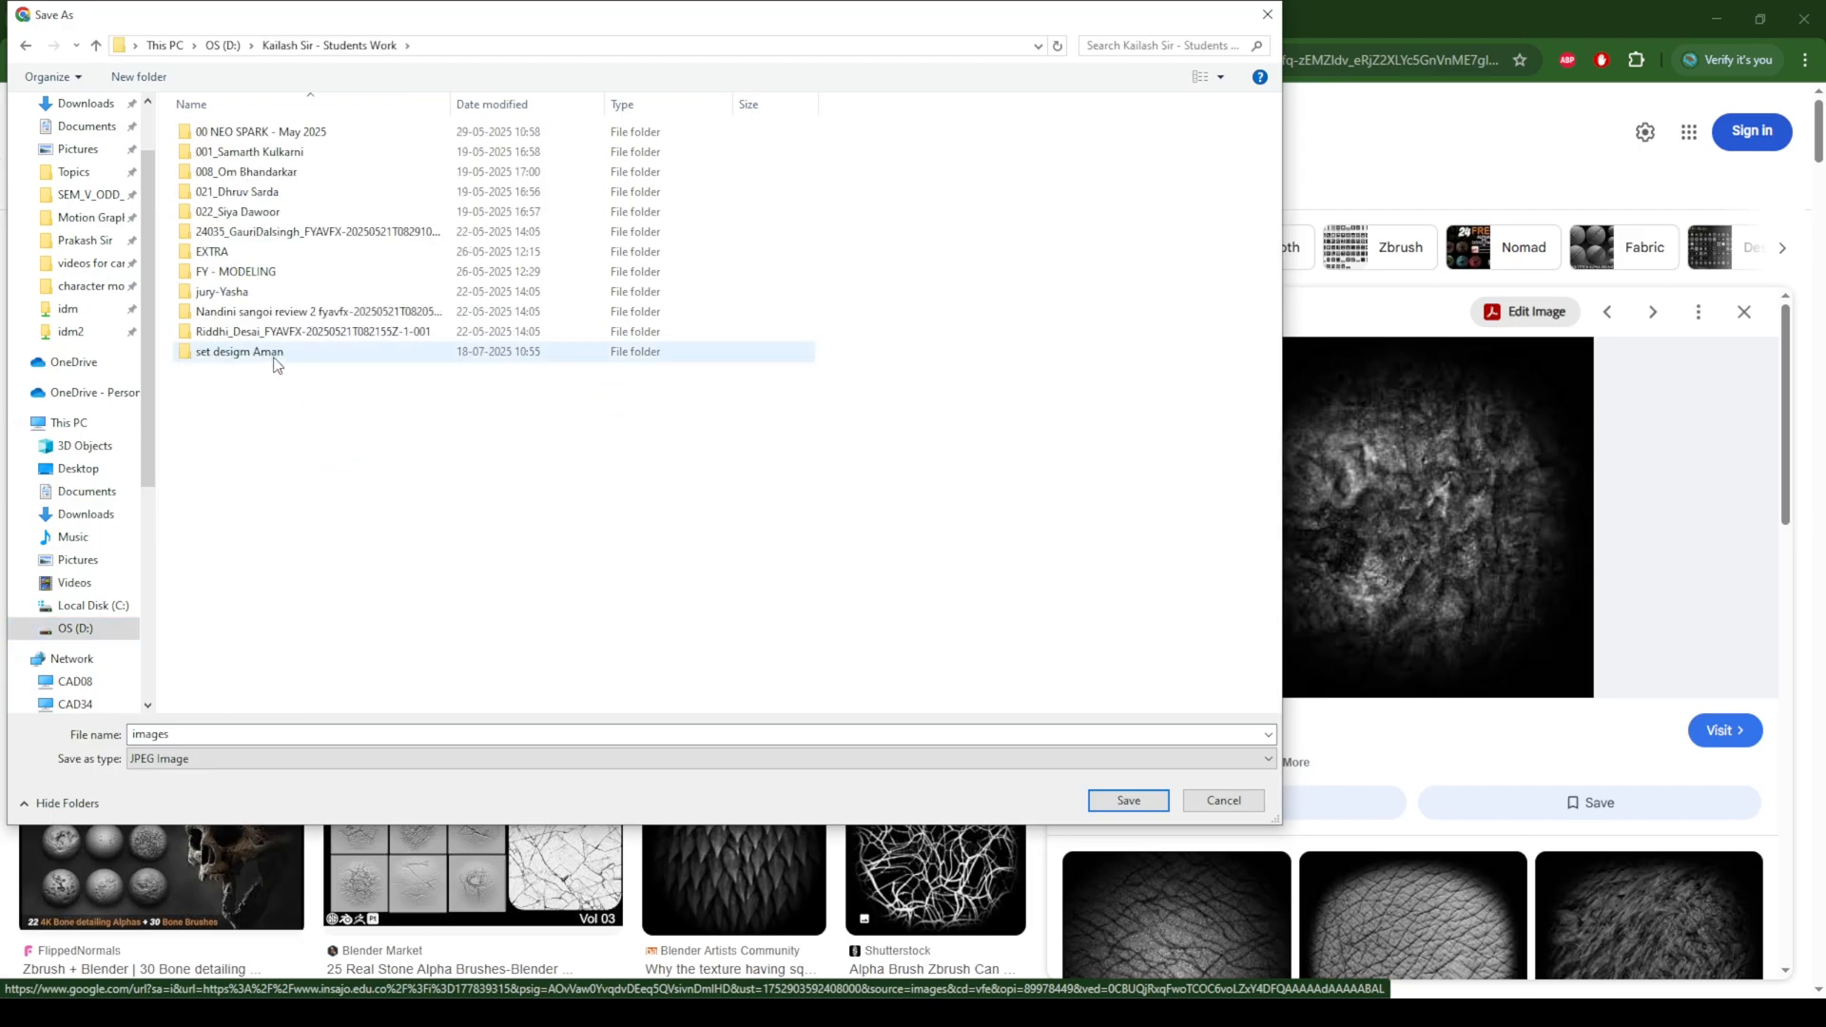
{"action": "double_click", "coordinate": [278, 354]}
{"action": "double_click", "coordinate": [209, 733]}
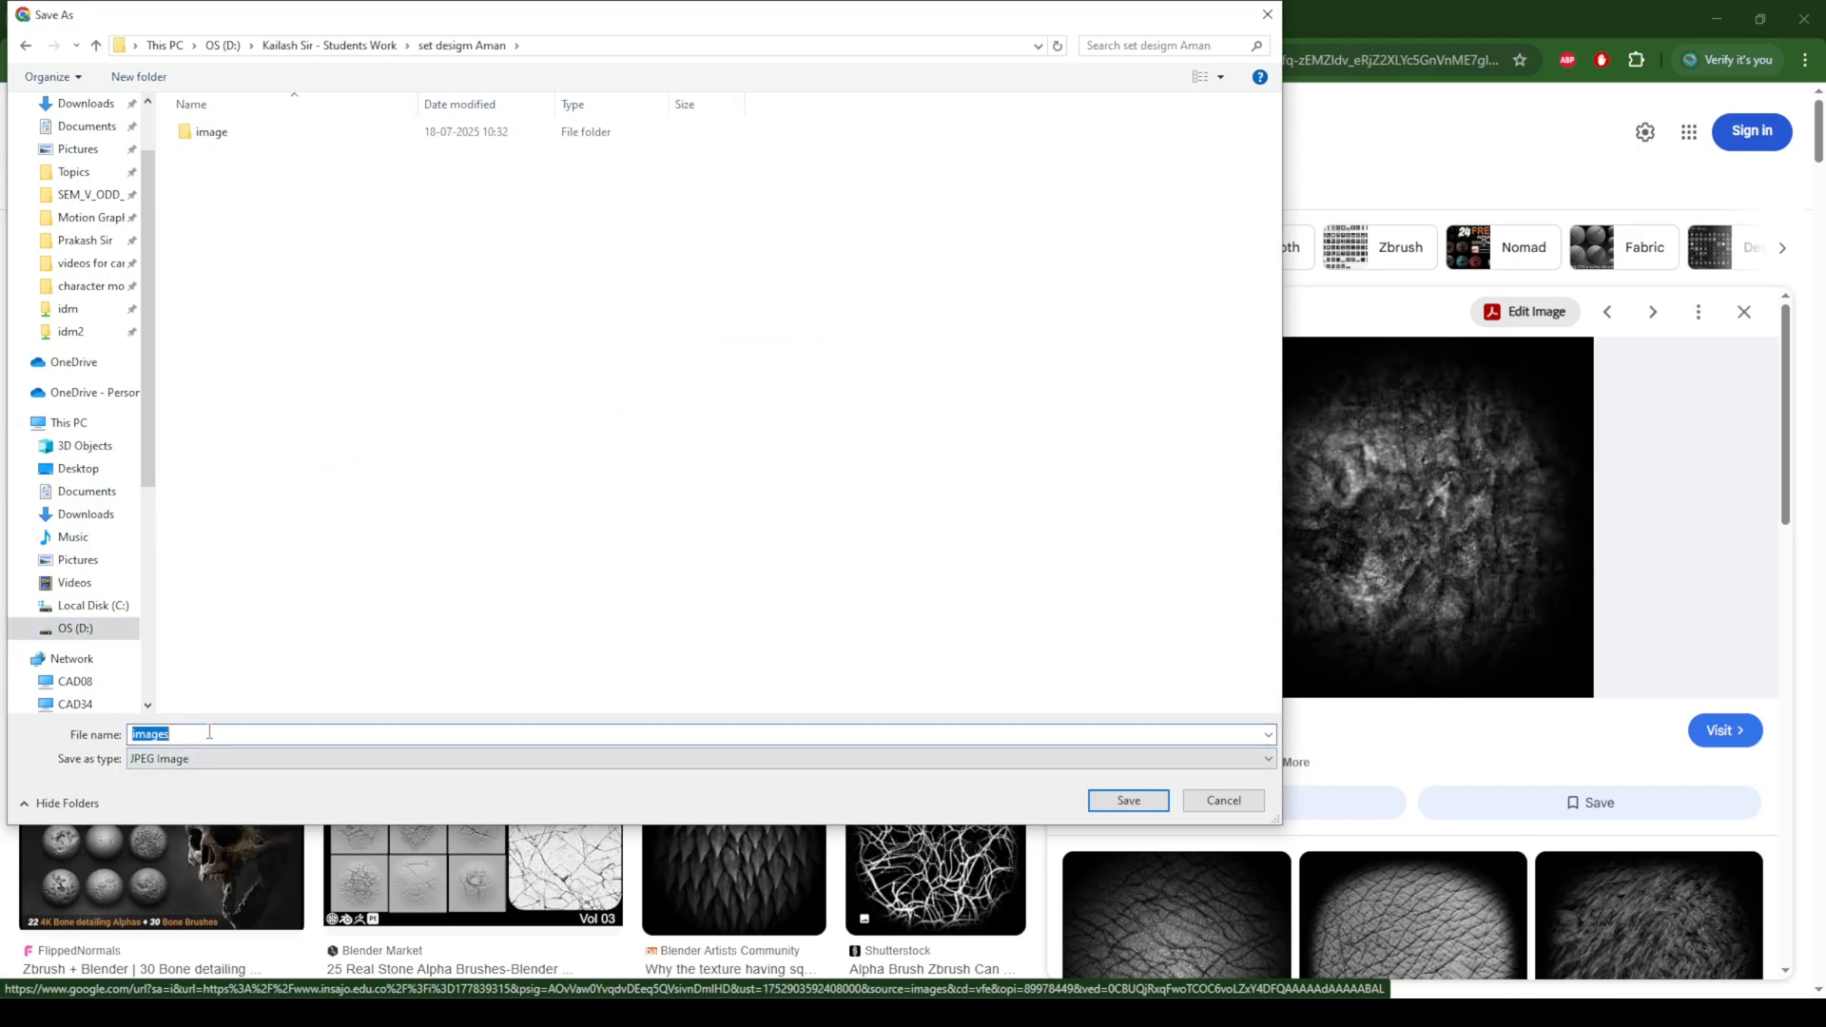
{"action": "type", "text": "Alpha 01"}
{"action": "key", "text": "Return"}
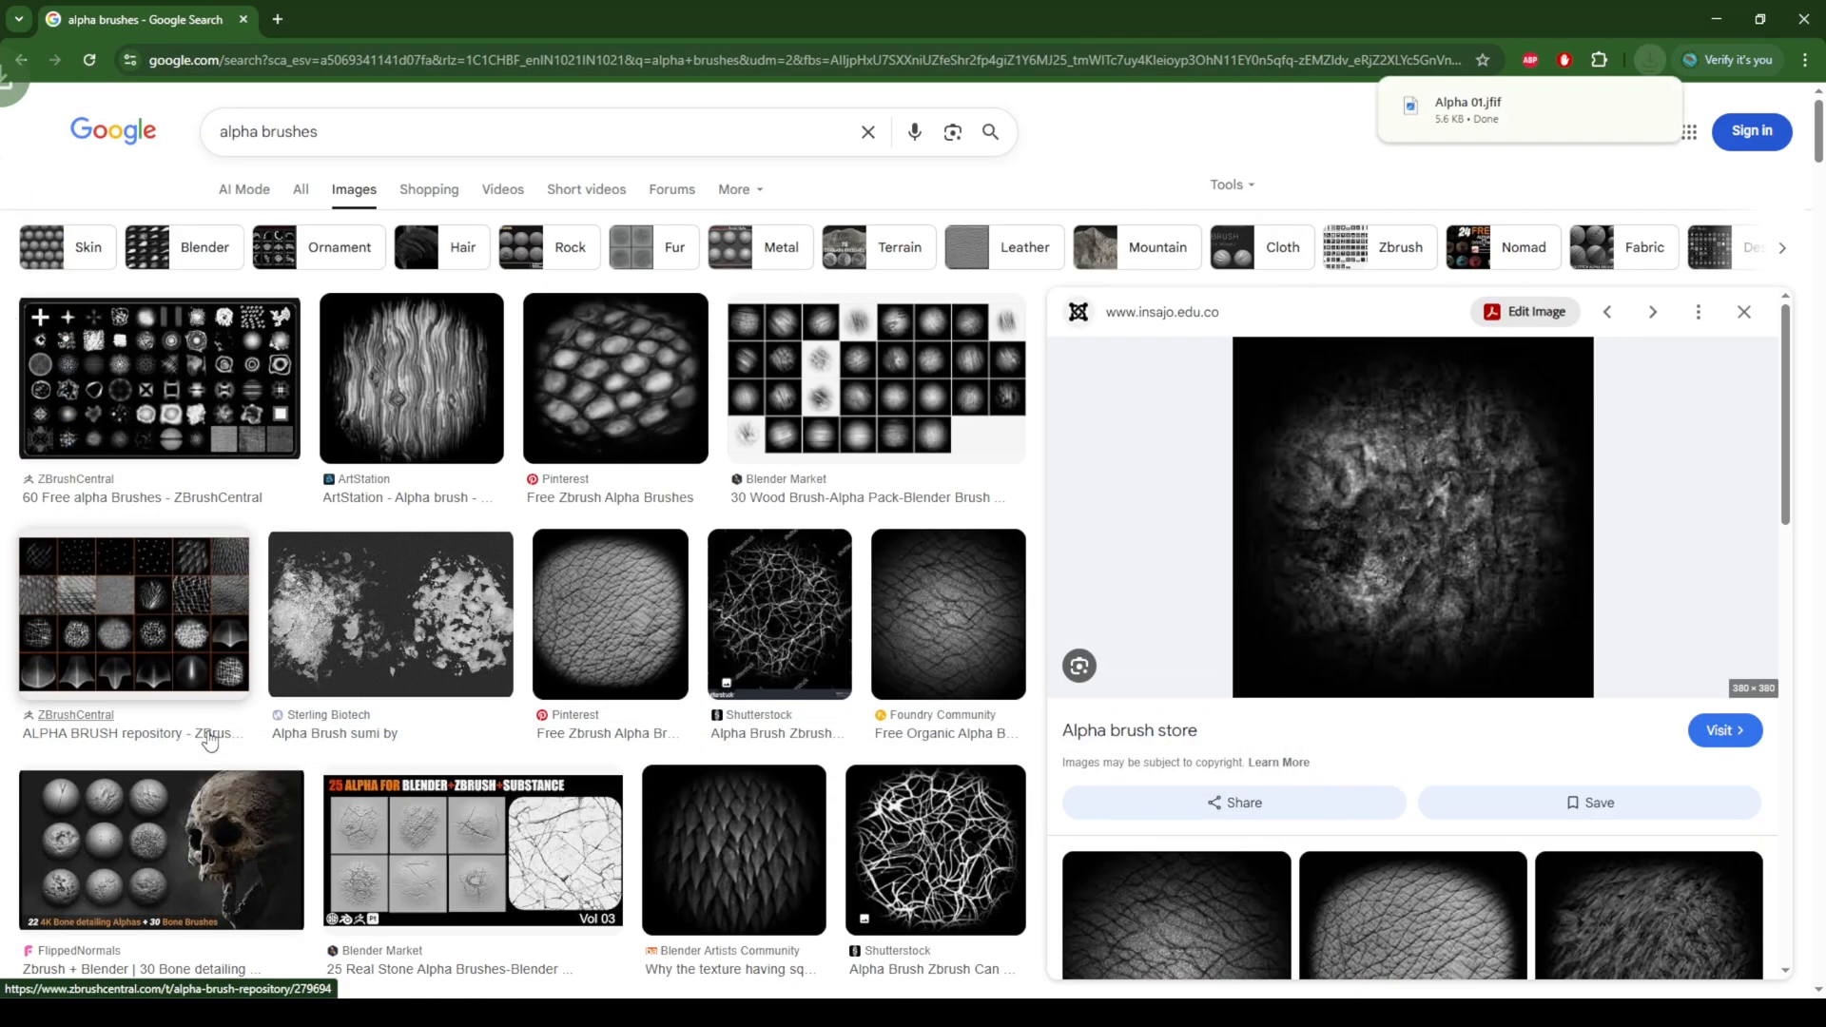
Step: Open the scratch-pattern "Free Zbrush Alpha Brushes" image from the related images and save it as Alpha 02 in the same folder
{"action": "scroll", "coordinate": [1634, 513], "scroll_direction": "down", "scroll_amount": 10}
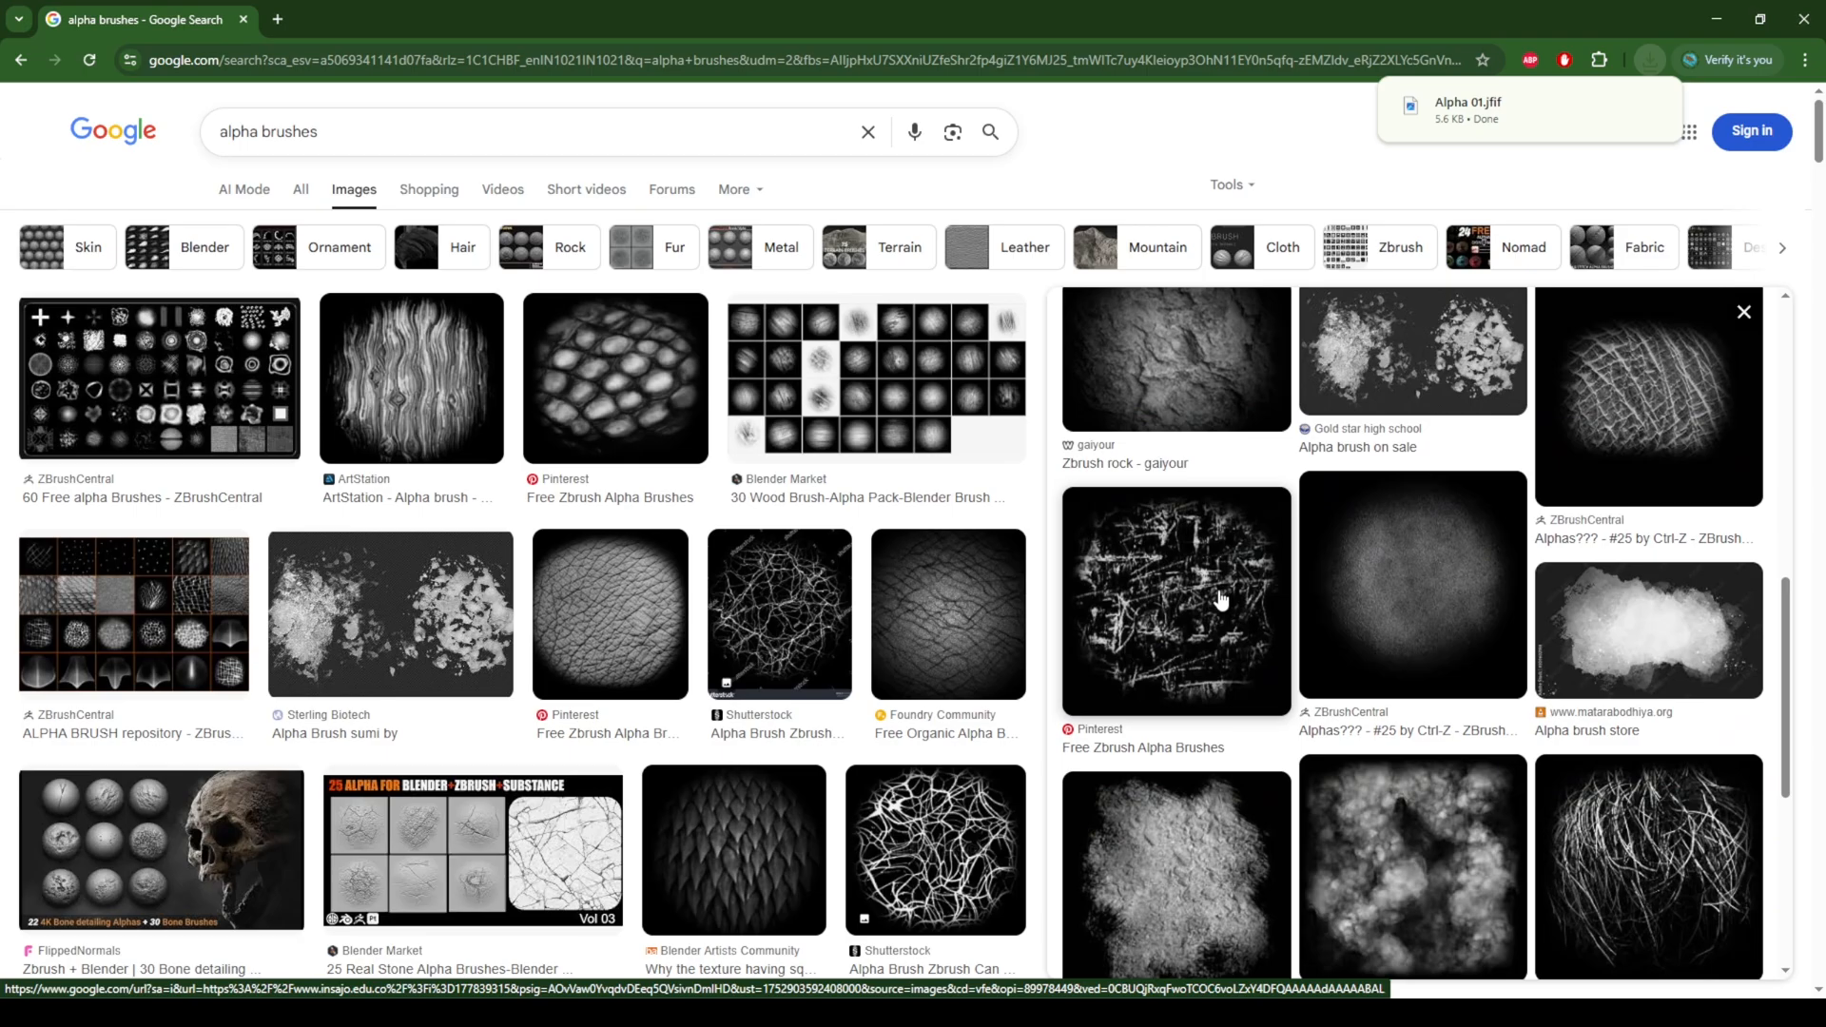
{"action": "left_click", "coordinate": [1221, 600]}
{"action": "right_click", "coordinate": [1427, 528]}
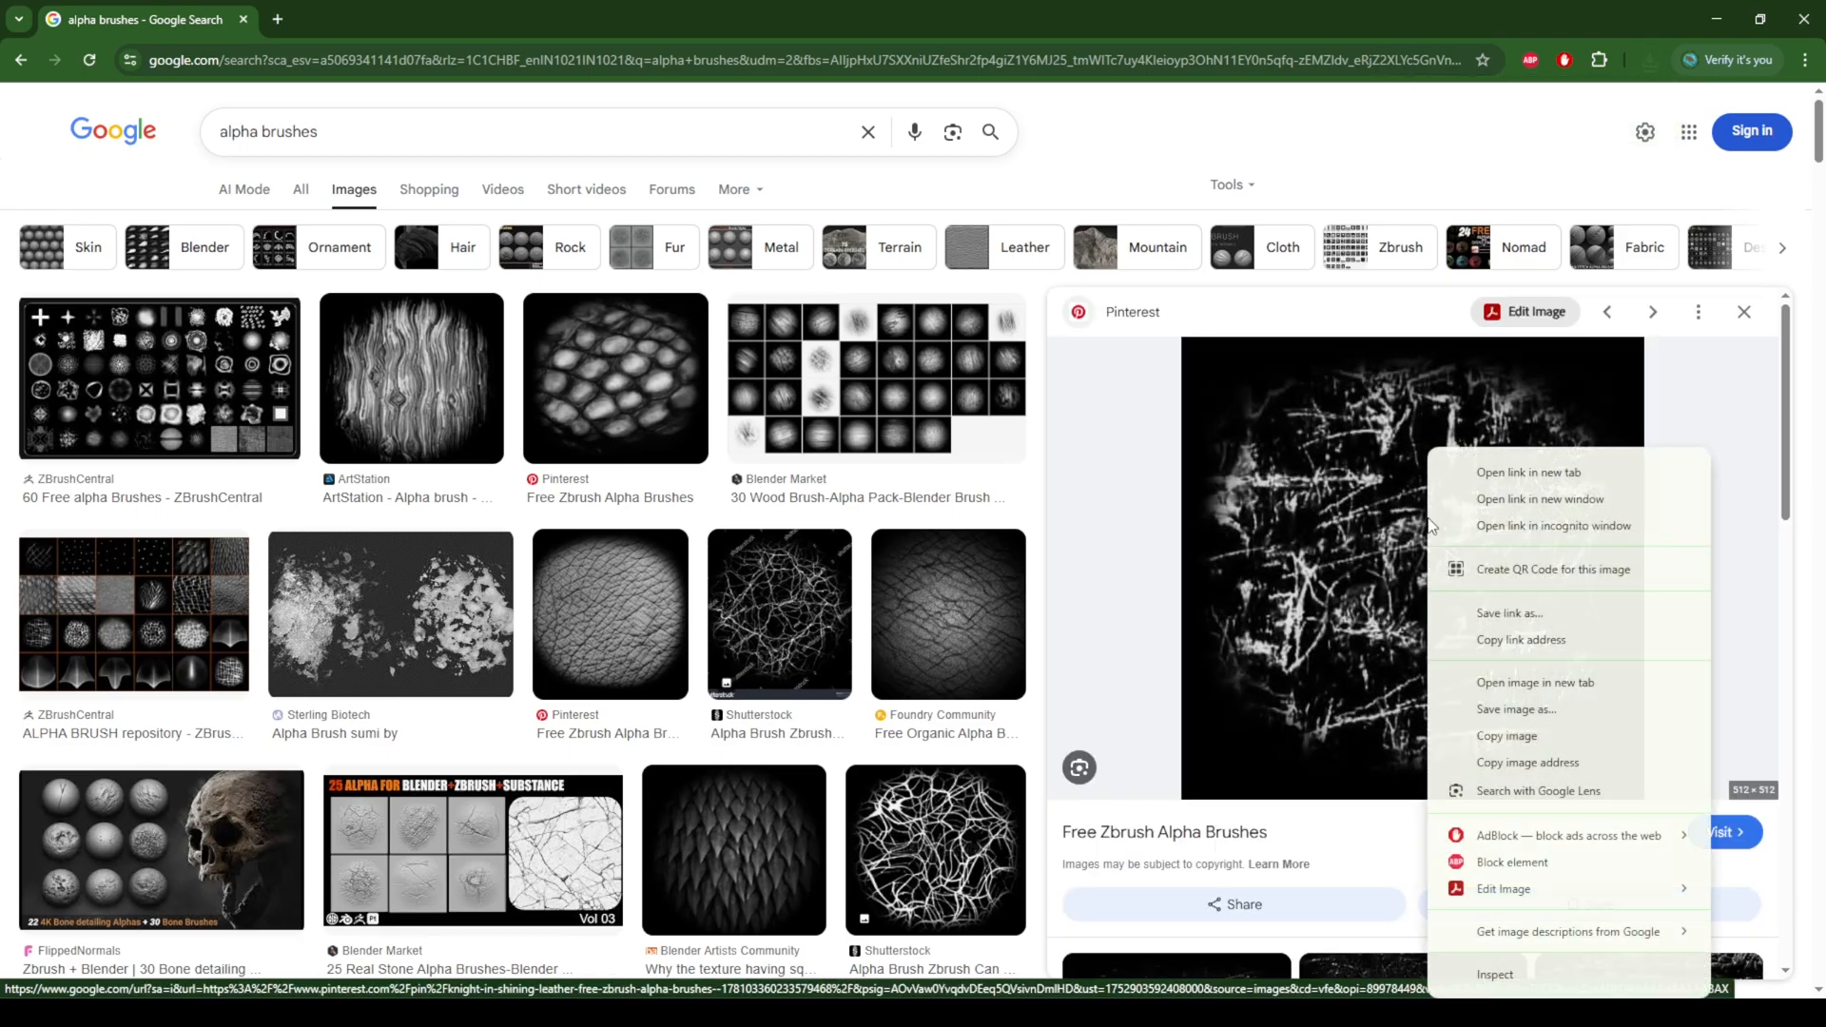
{"action": "left_click", "coordinate": [1527, 715]}
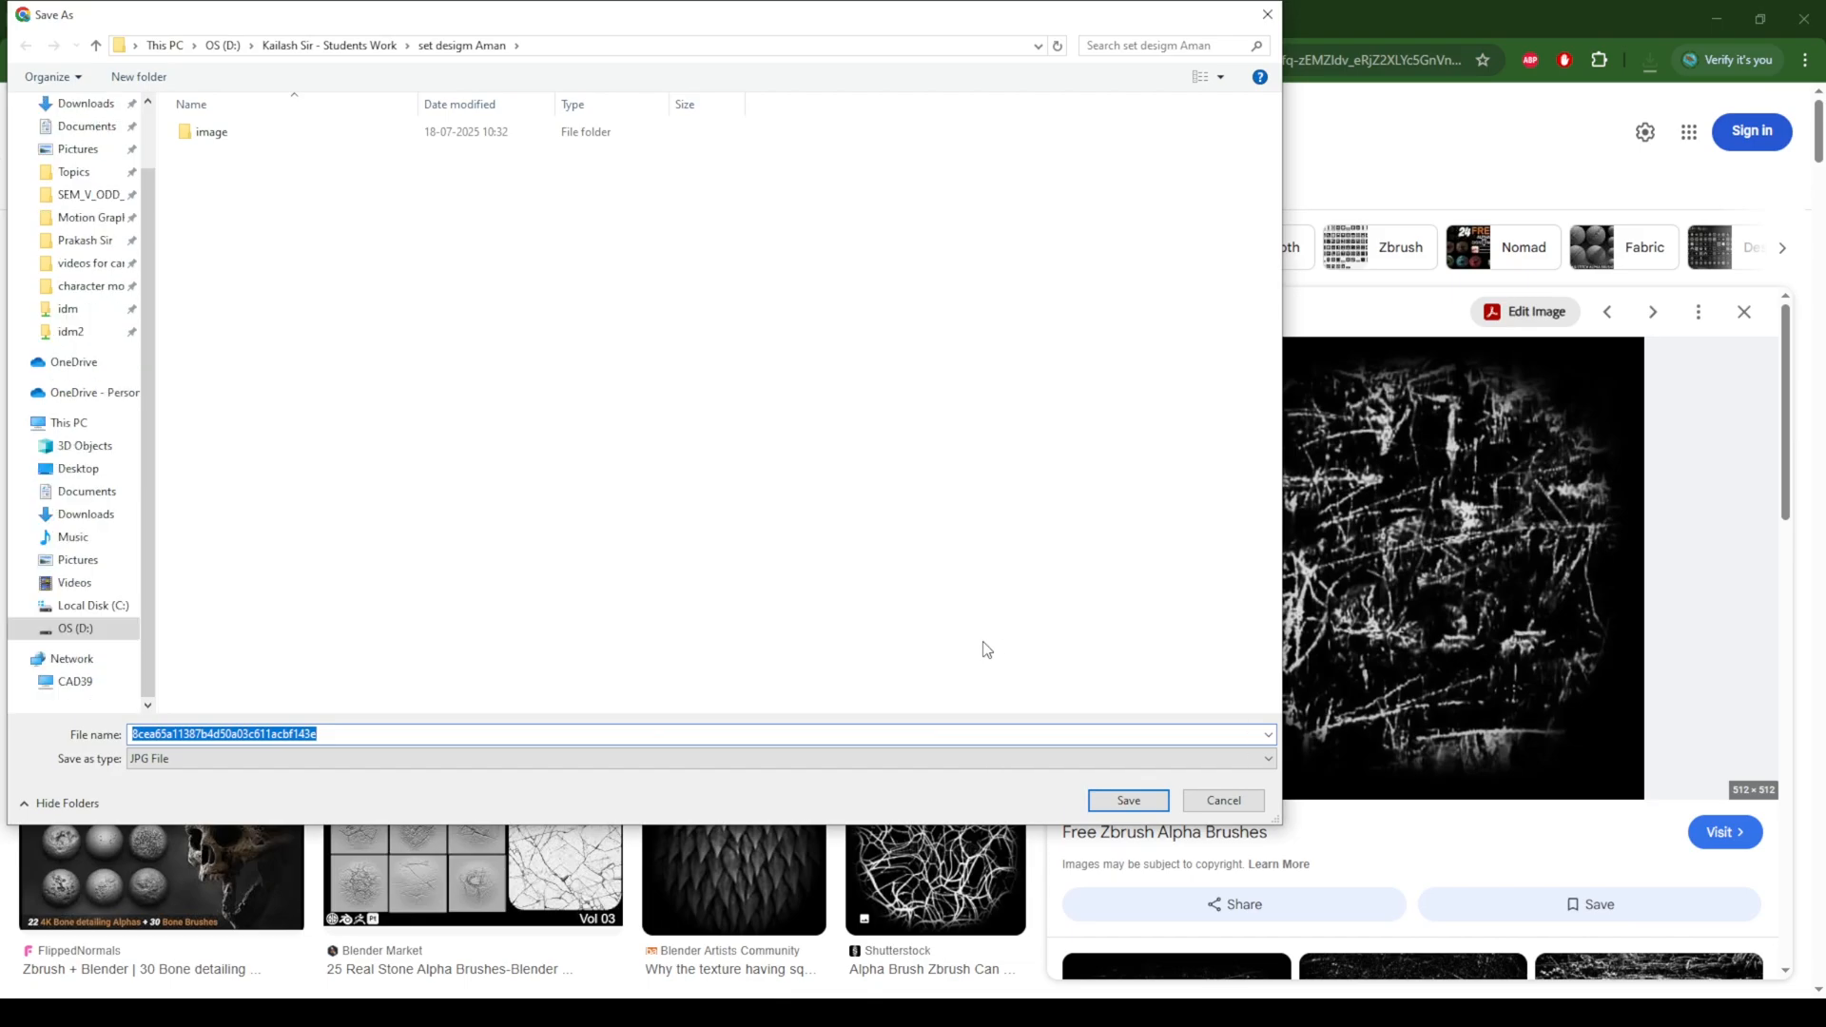
{"action": "type", "text": "Alpha"}
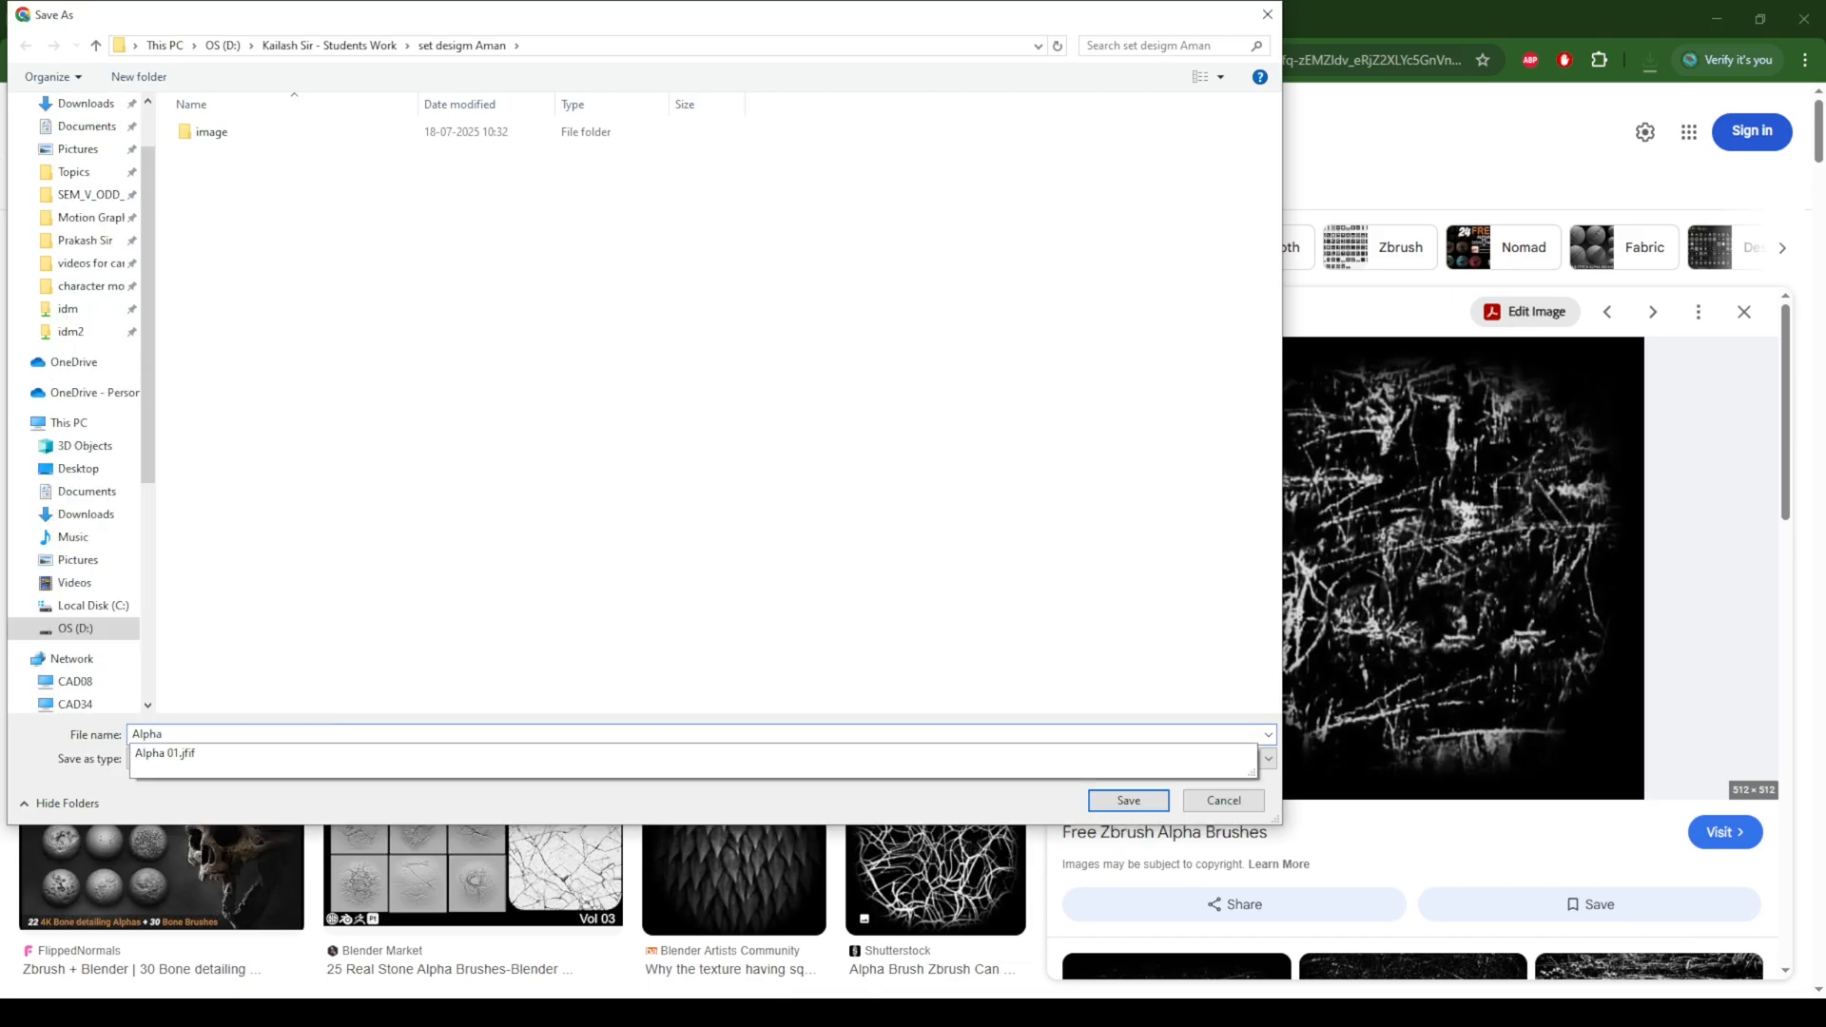
{"action": "type", "text": " 02"}
{"action": "key", "text": "Return"}
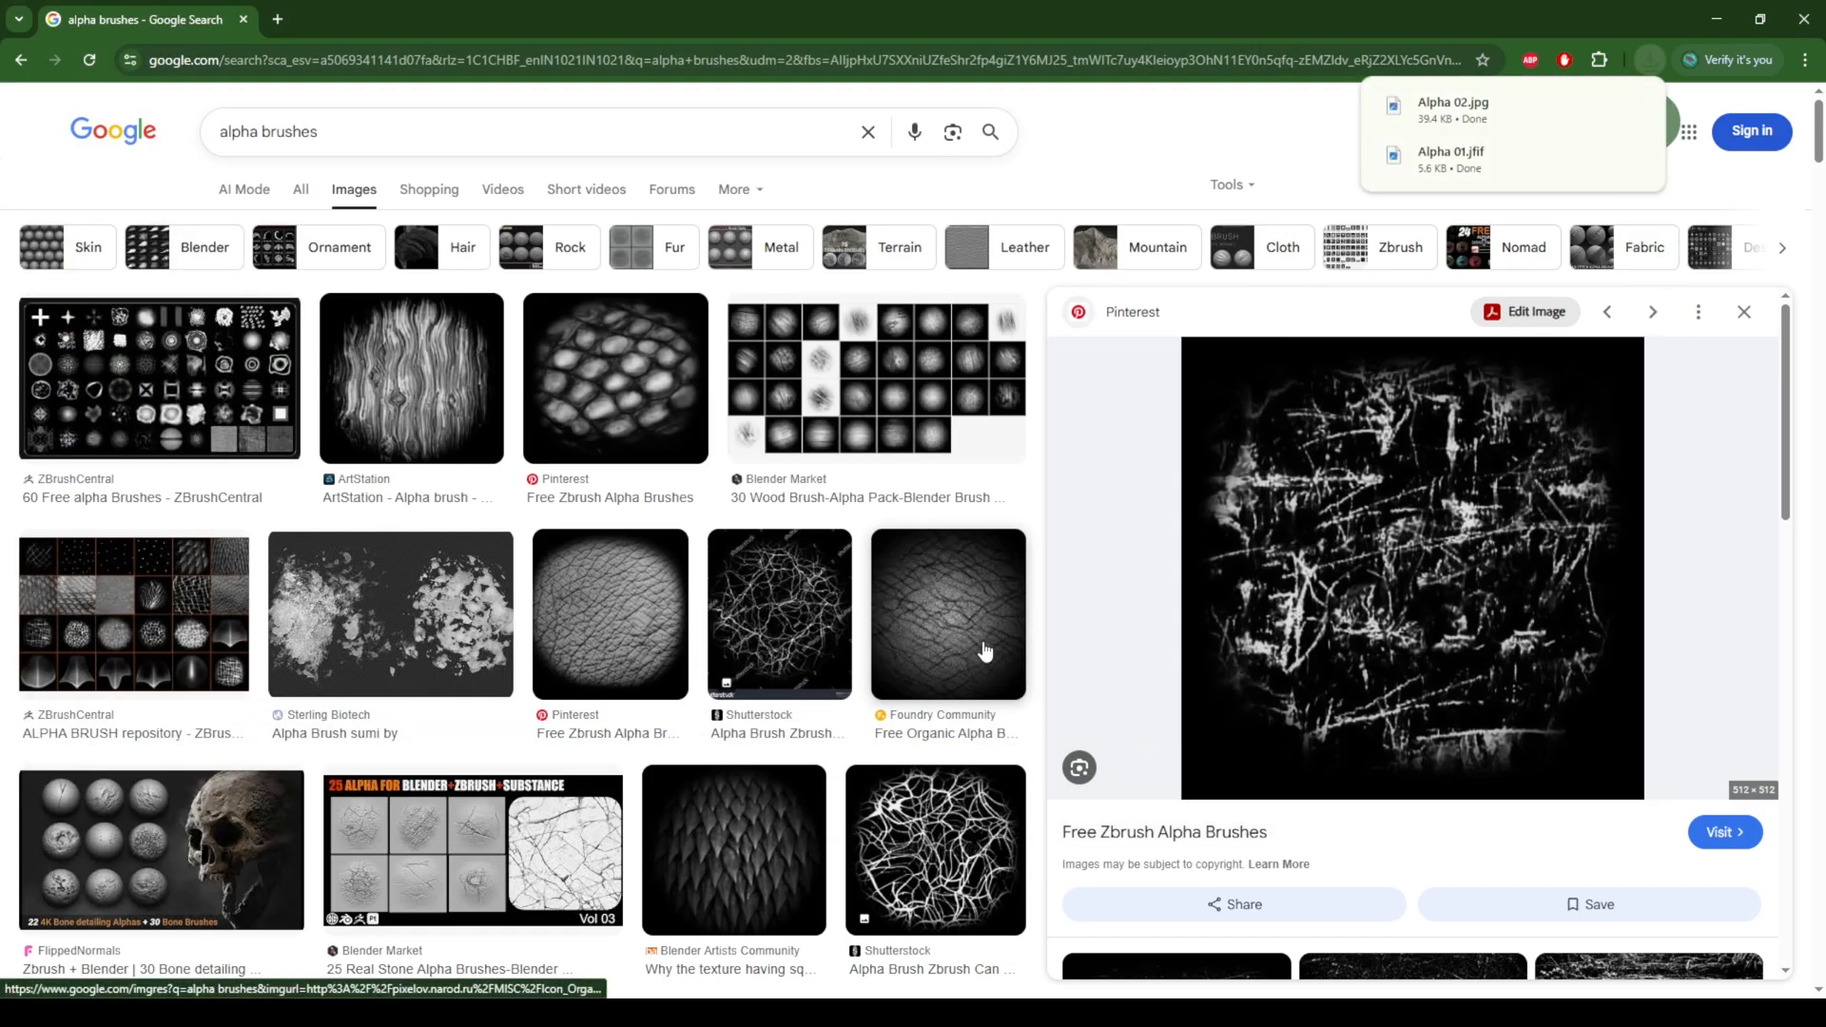
Step: Find and open the Blender Stack Exchange alpha with soft white streaks fanning out across black, further down the image results
{"action": "scroll", "coordinate": [1695, 601], "scroll_direction": "down", "scroll_amount": 6}
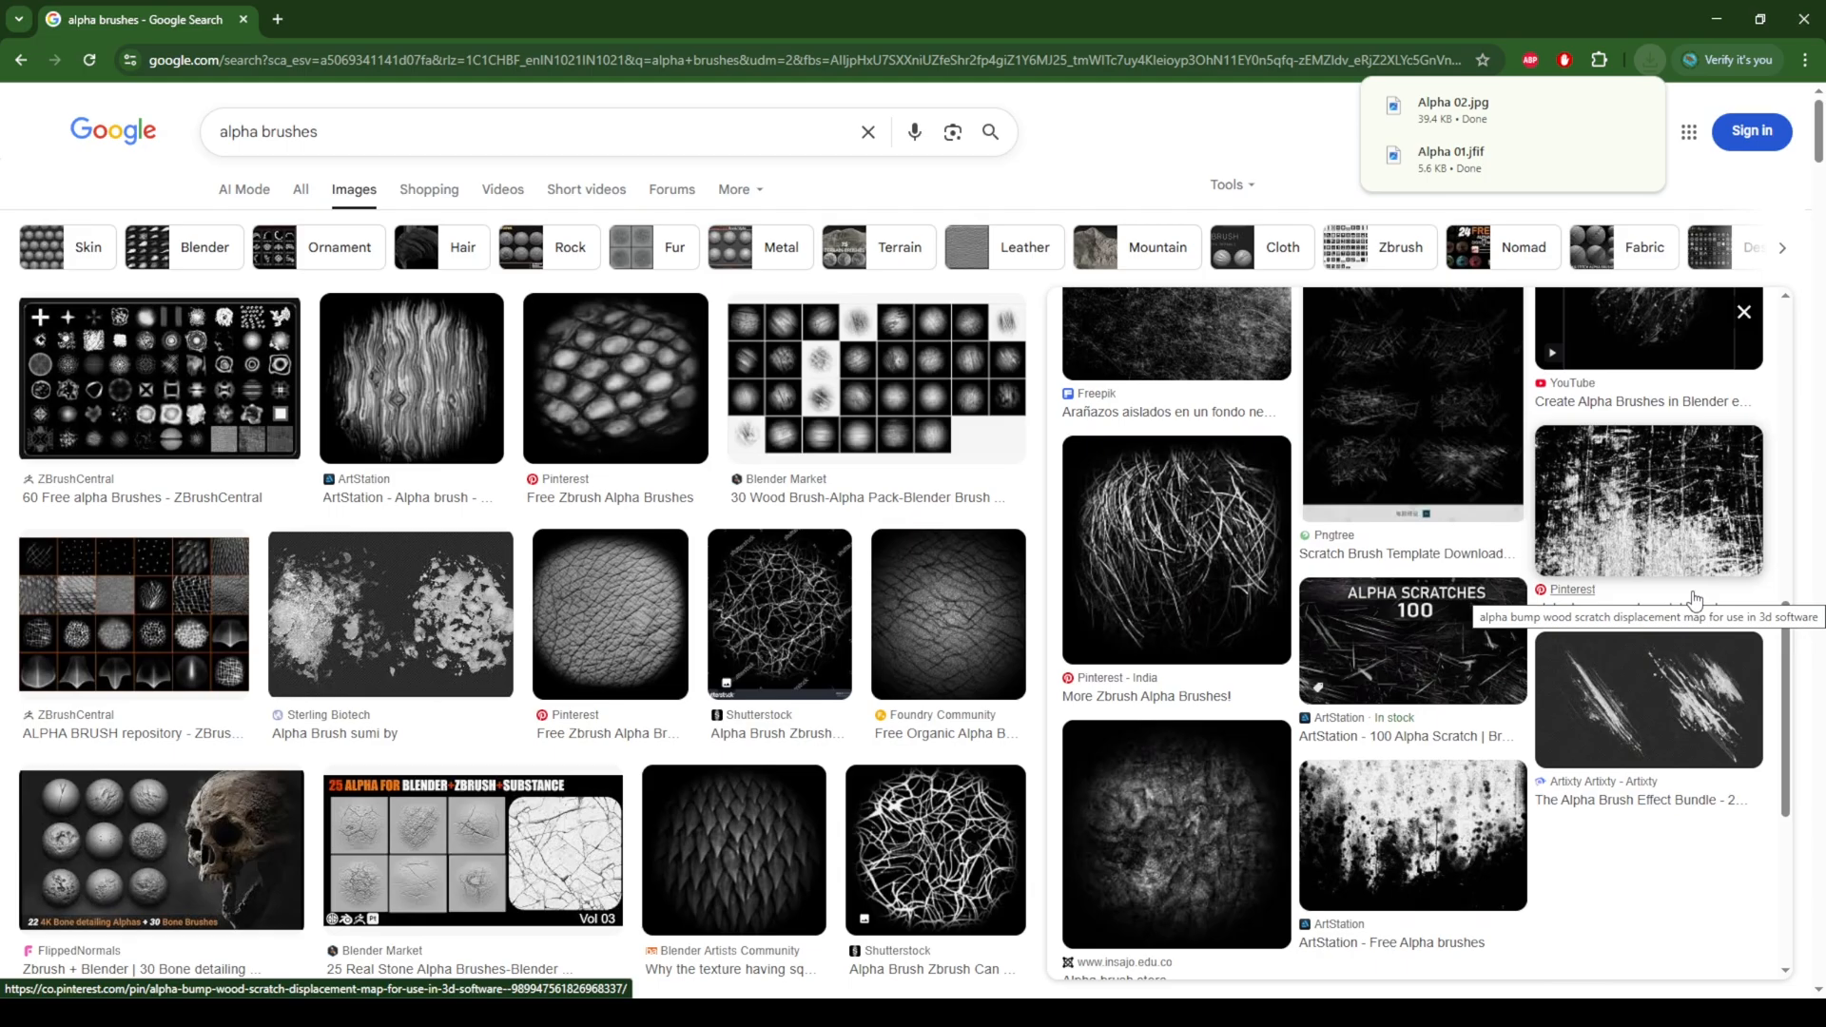
{"action": "scroll", "coordinate": [1694, 599], "scroll_direction": "down", "scroll_amount": 1}
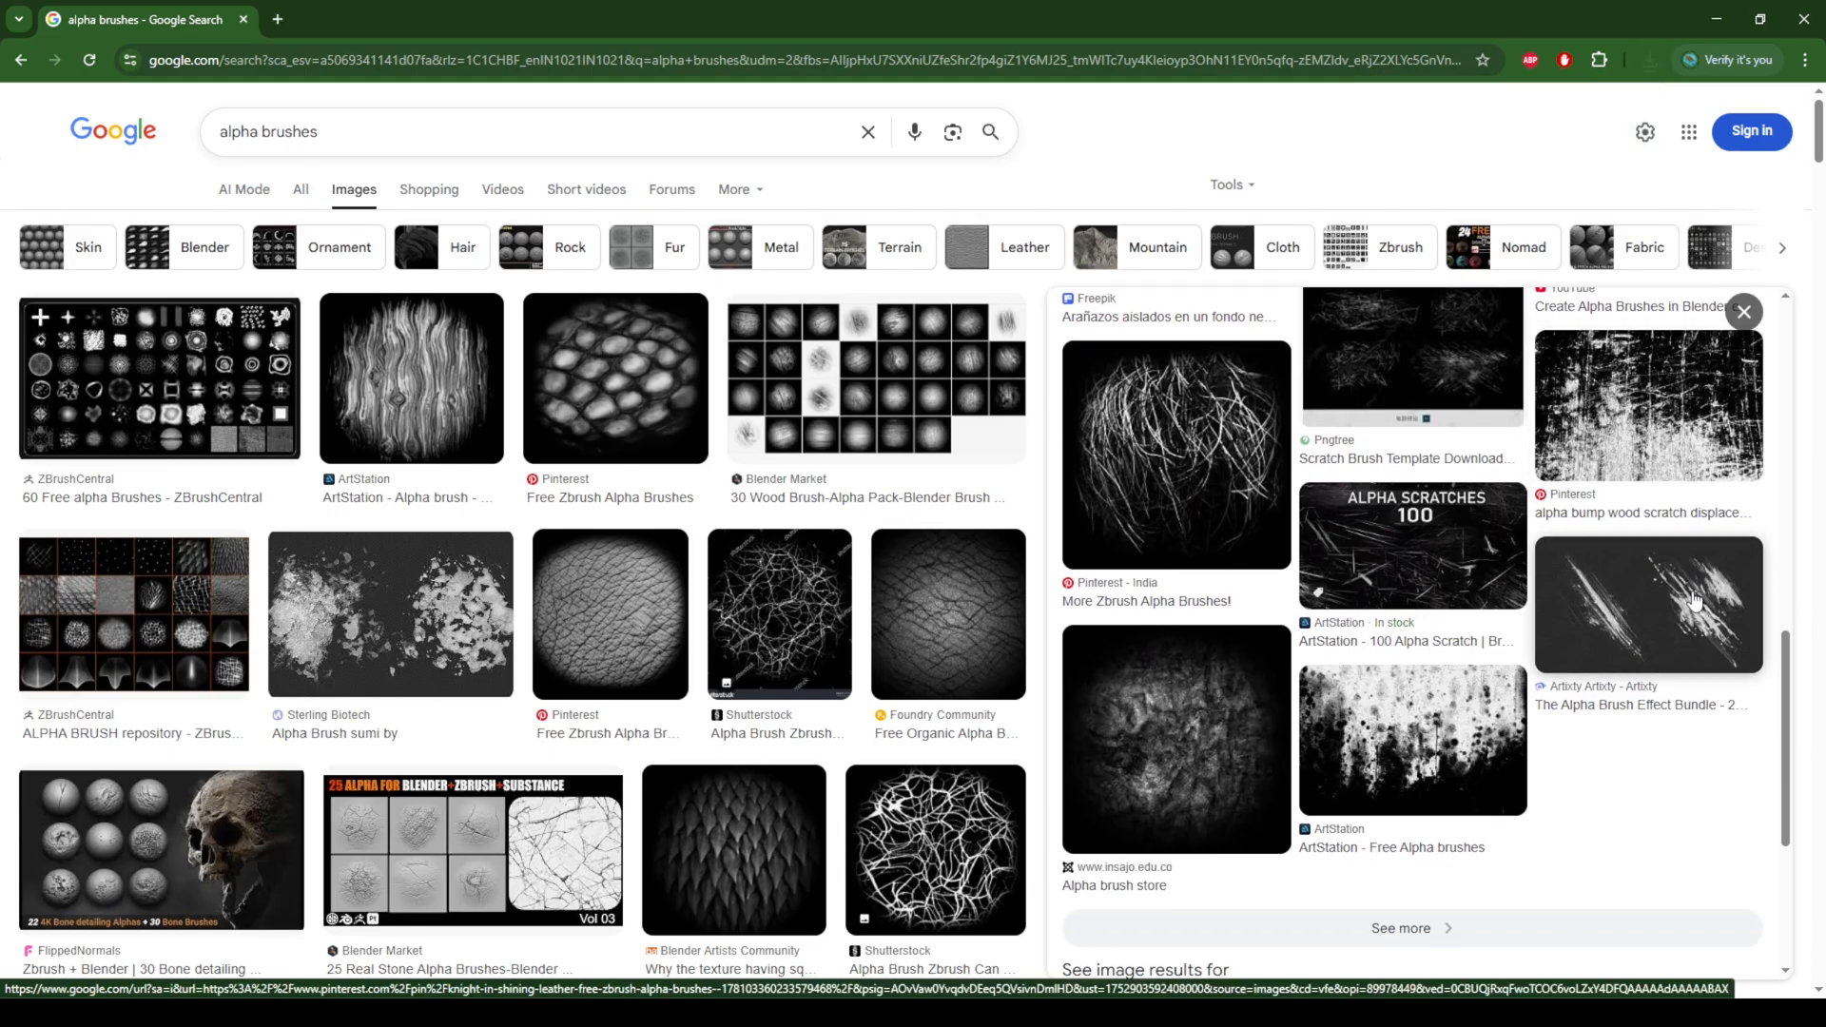
{"action": "scroll", "coordinate": [1694, 602], "scroll_direction": "down", "scroll_amount": 4}
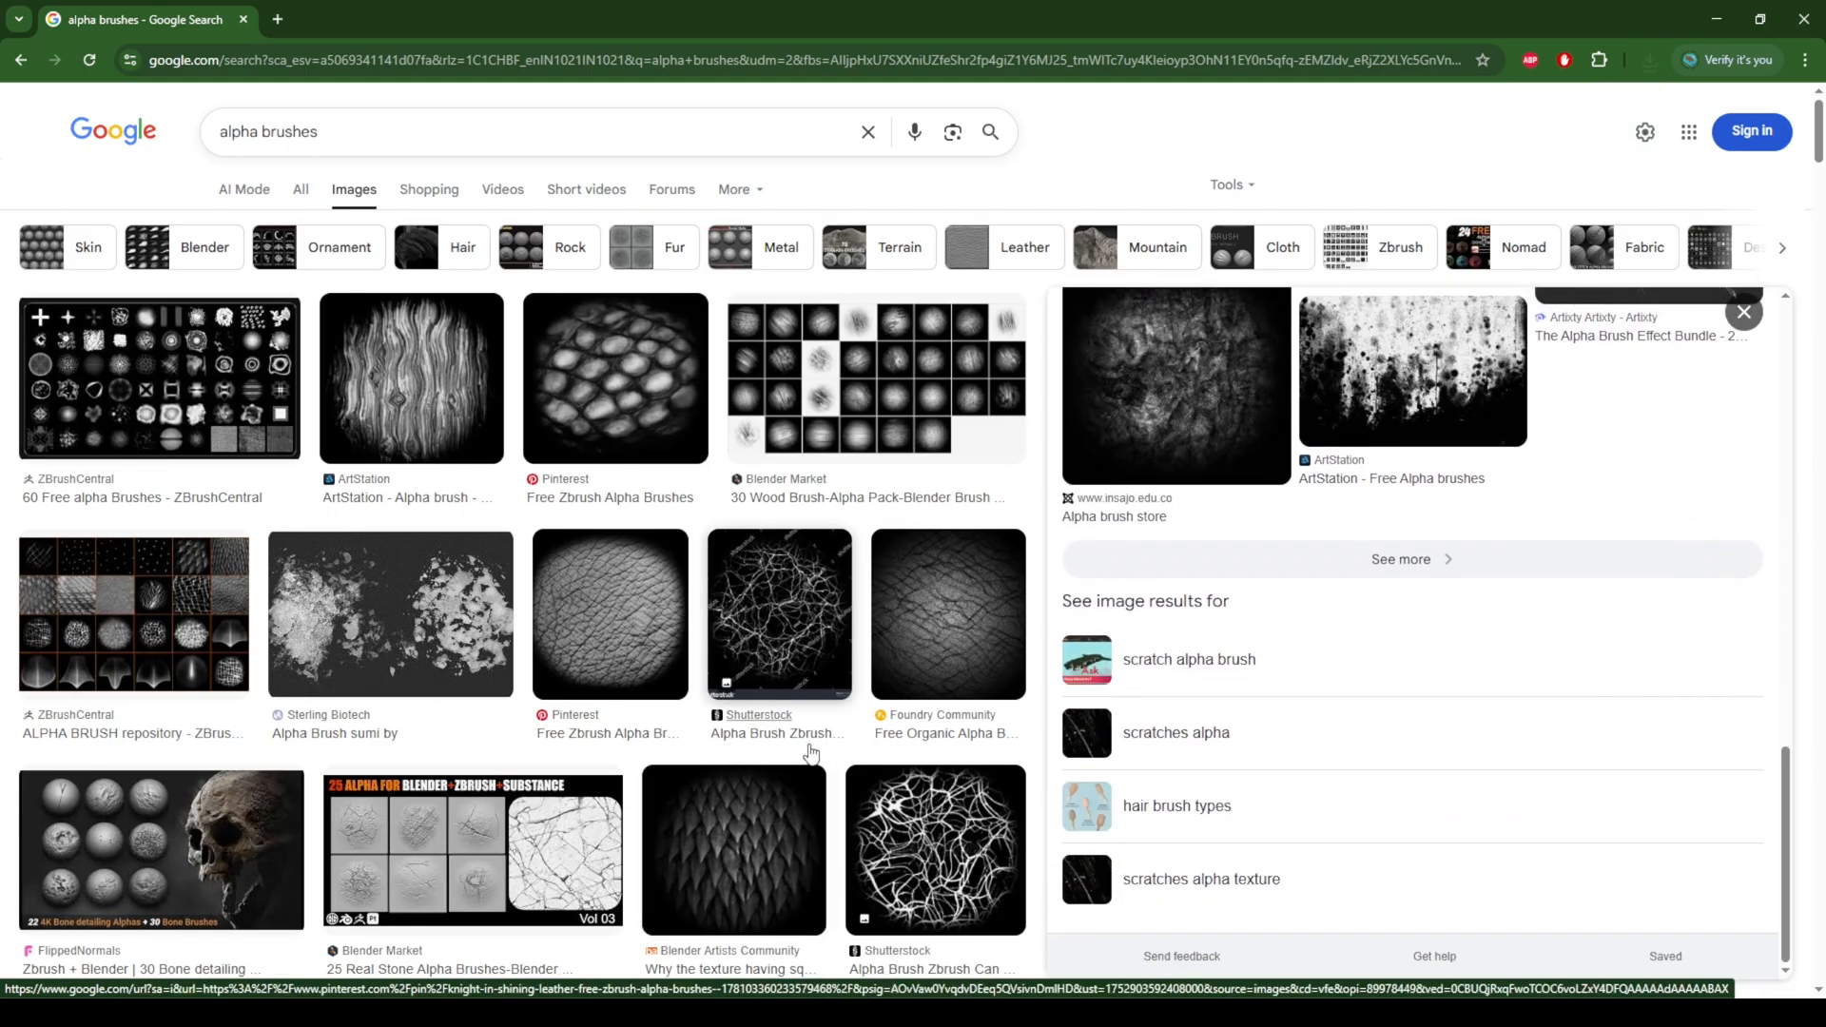
{"action": "scroll", "coordinate": [808, 744], "scroll_direction": "down", "scroll_amount": 3}
{"action": "scroll", "coordinate": [809, 743], "scroll_direction": "down", "scroll_amount": 15}
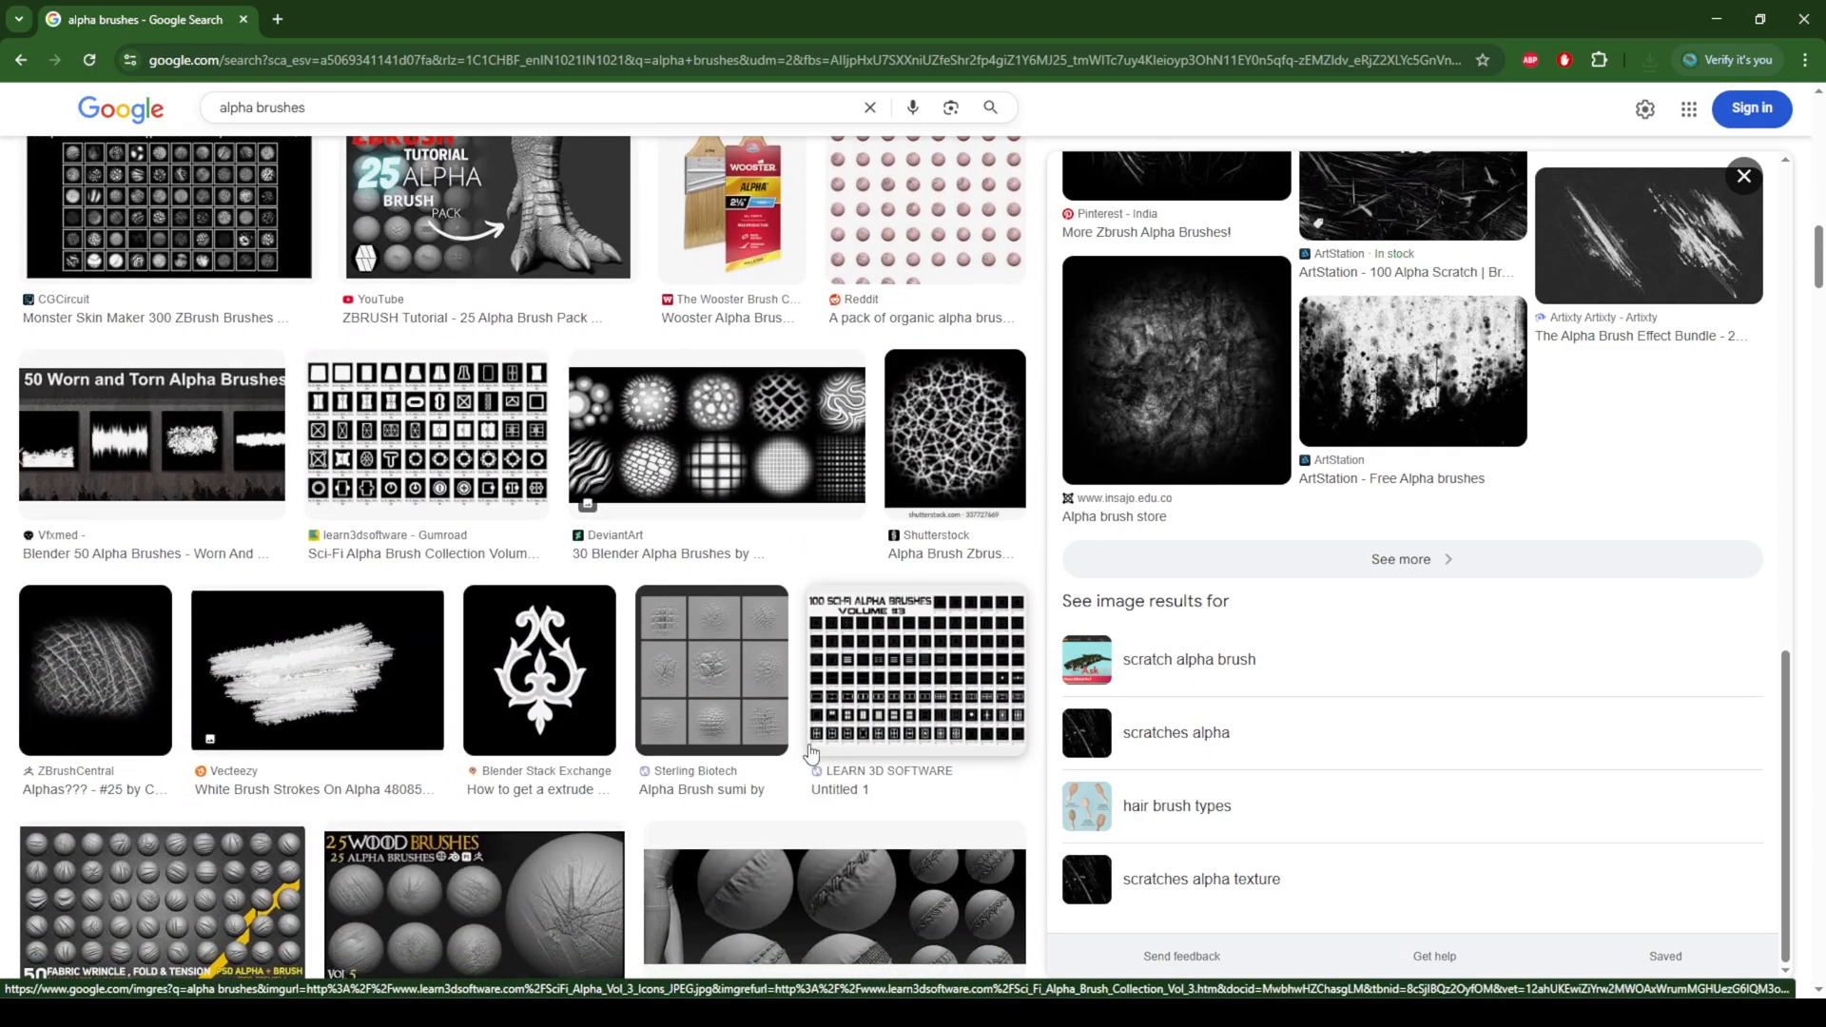
{"action": "scroll", "coordinate": [810, 754], "scroll_direction": "down", "scroll_amount": 12}
{"action": "scroll", "coordinate": [811, 754], "scroll_direction": "down", "scroll_amount": 2}
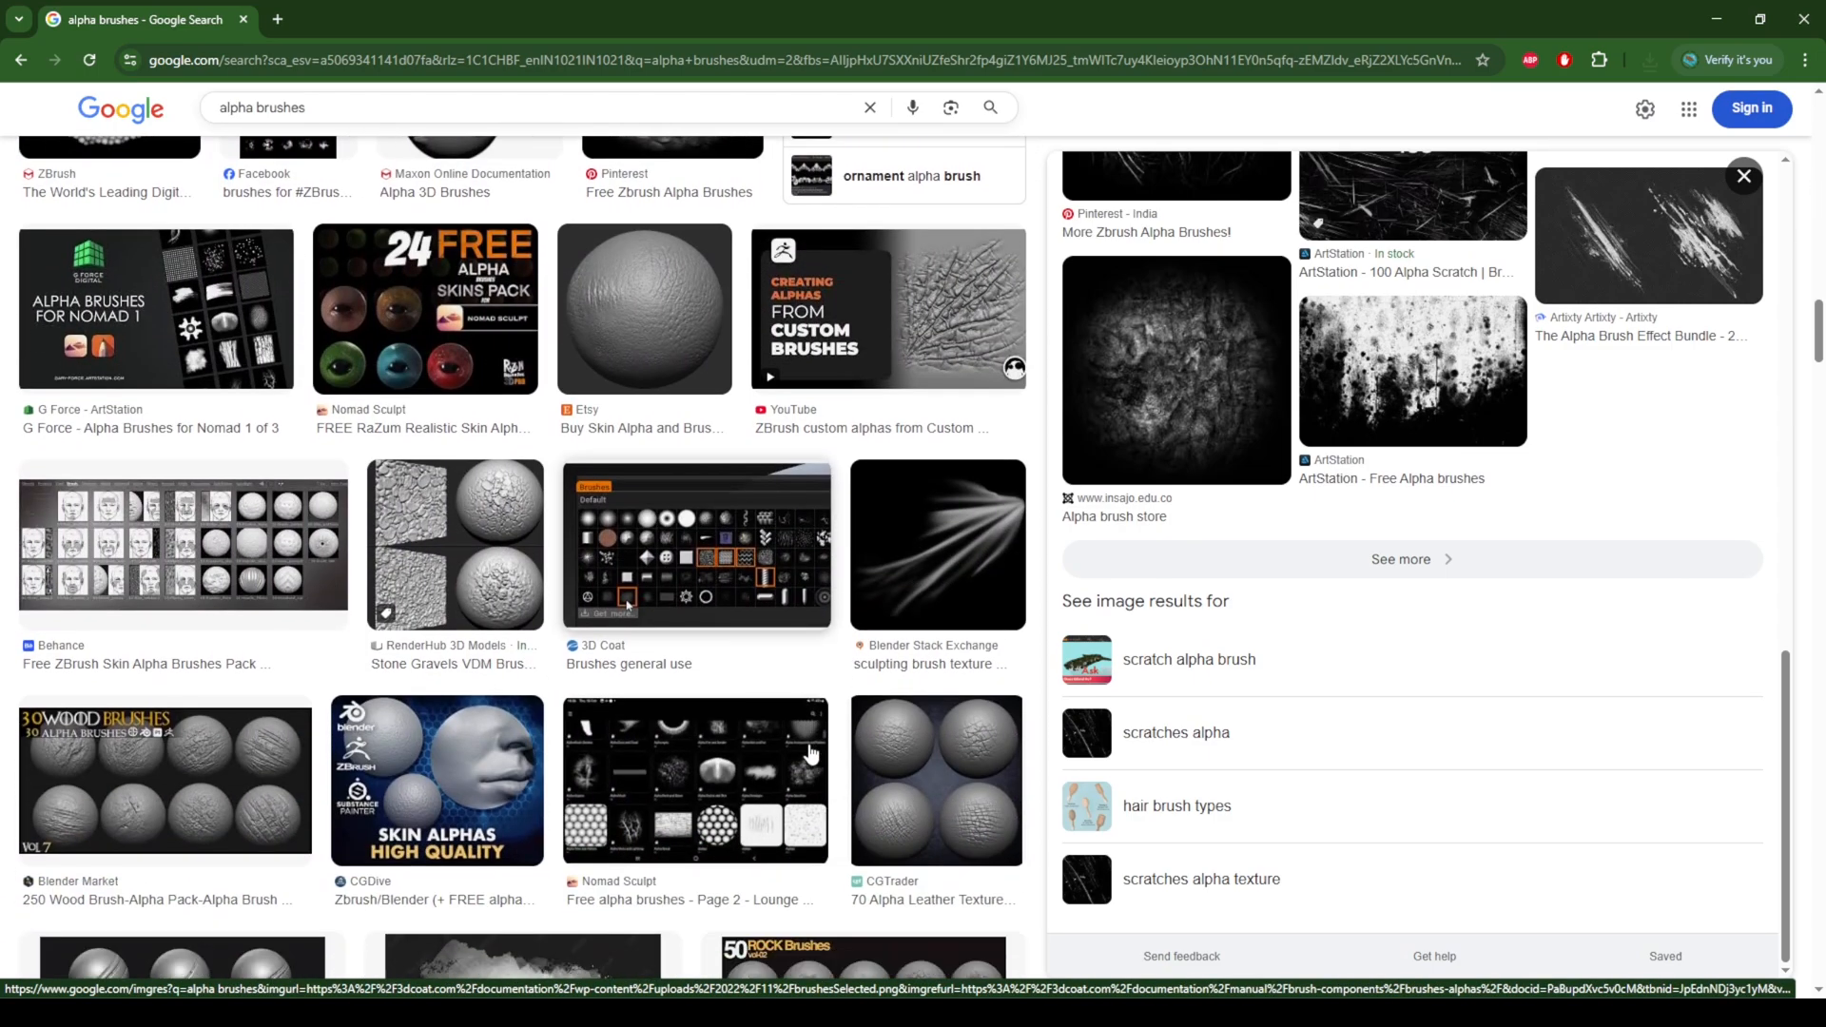
{"action": "left_click", "coordinate": [915, 506]}
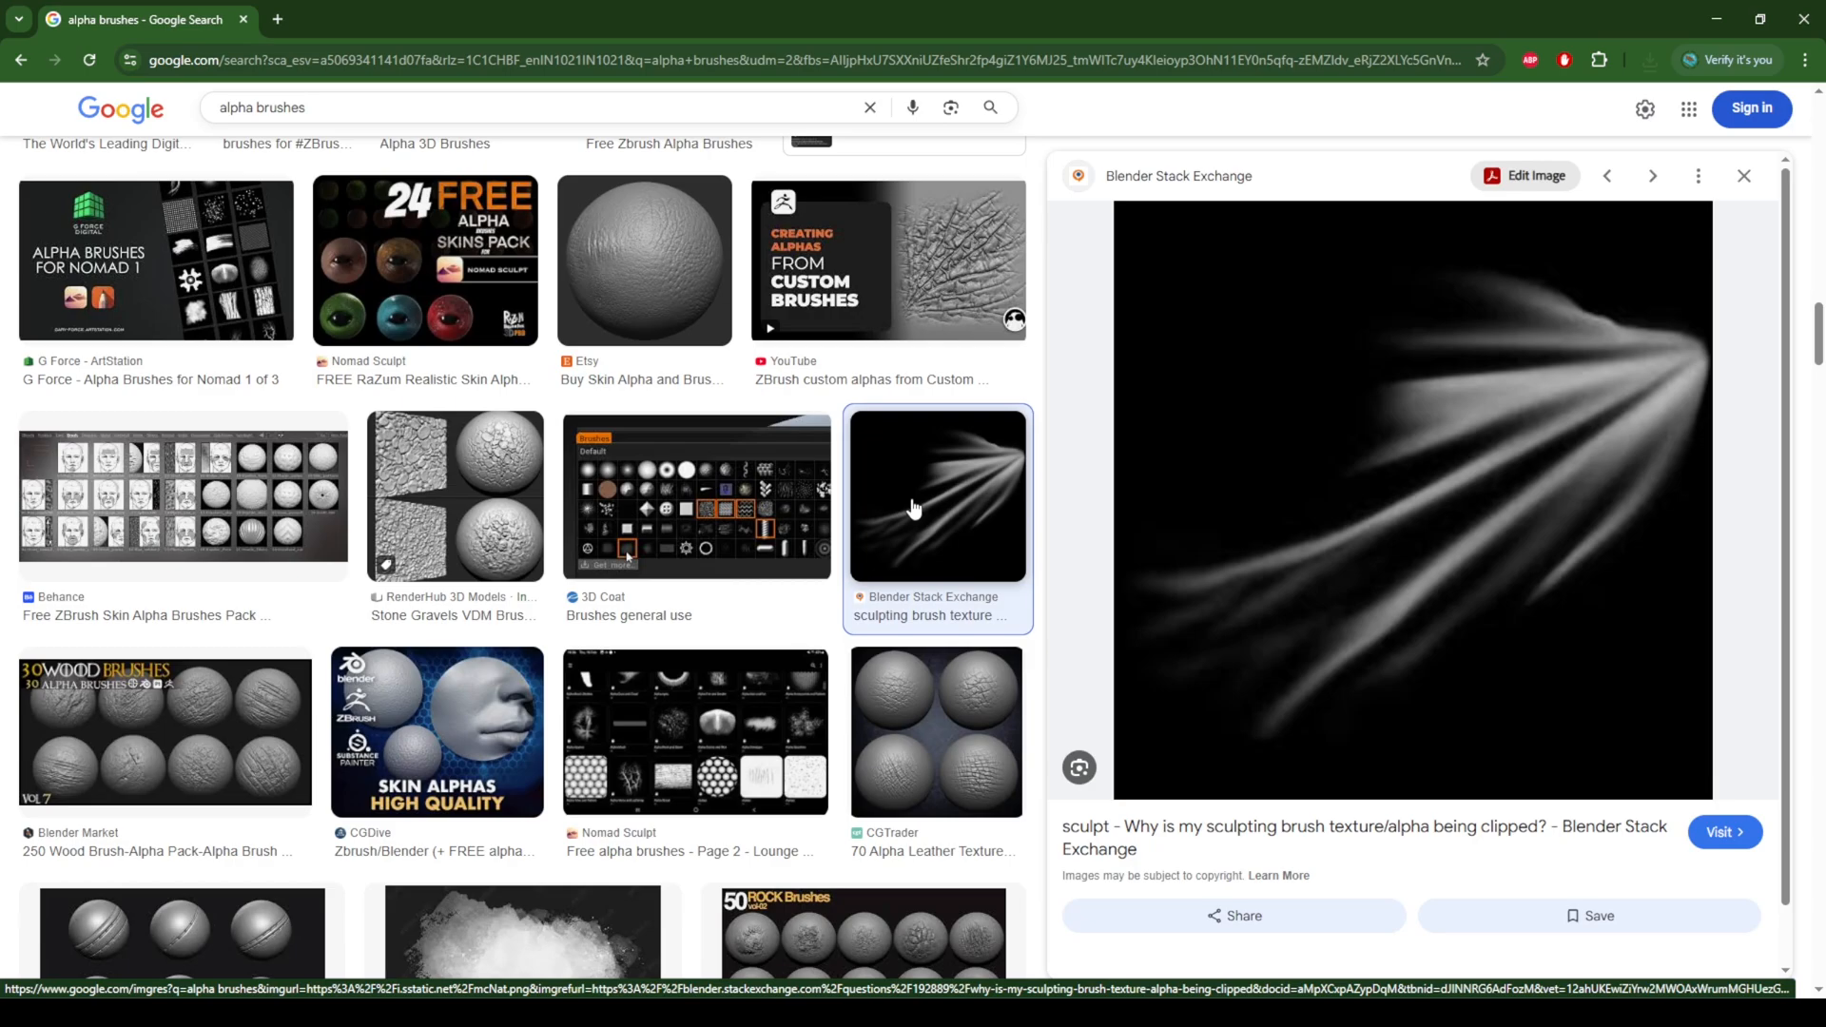
Step: Save the fanned-streak alpha image as Alpha 03 in the set design folder
{"action": "right_click", "coordinate": [1465, 404]}
{"action": "left_click", "coordinate": [1517, 659]}
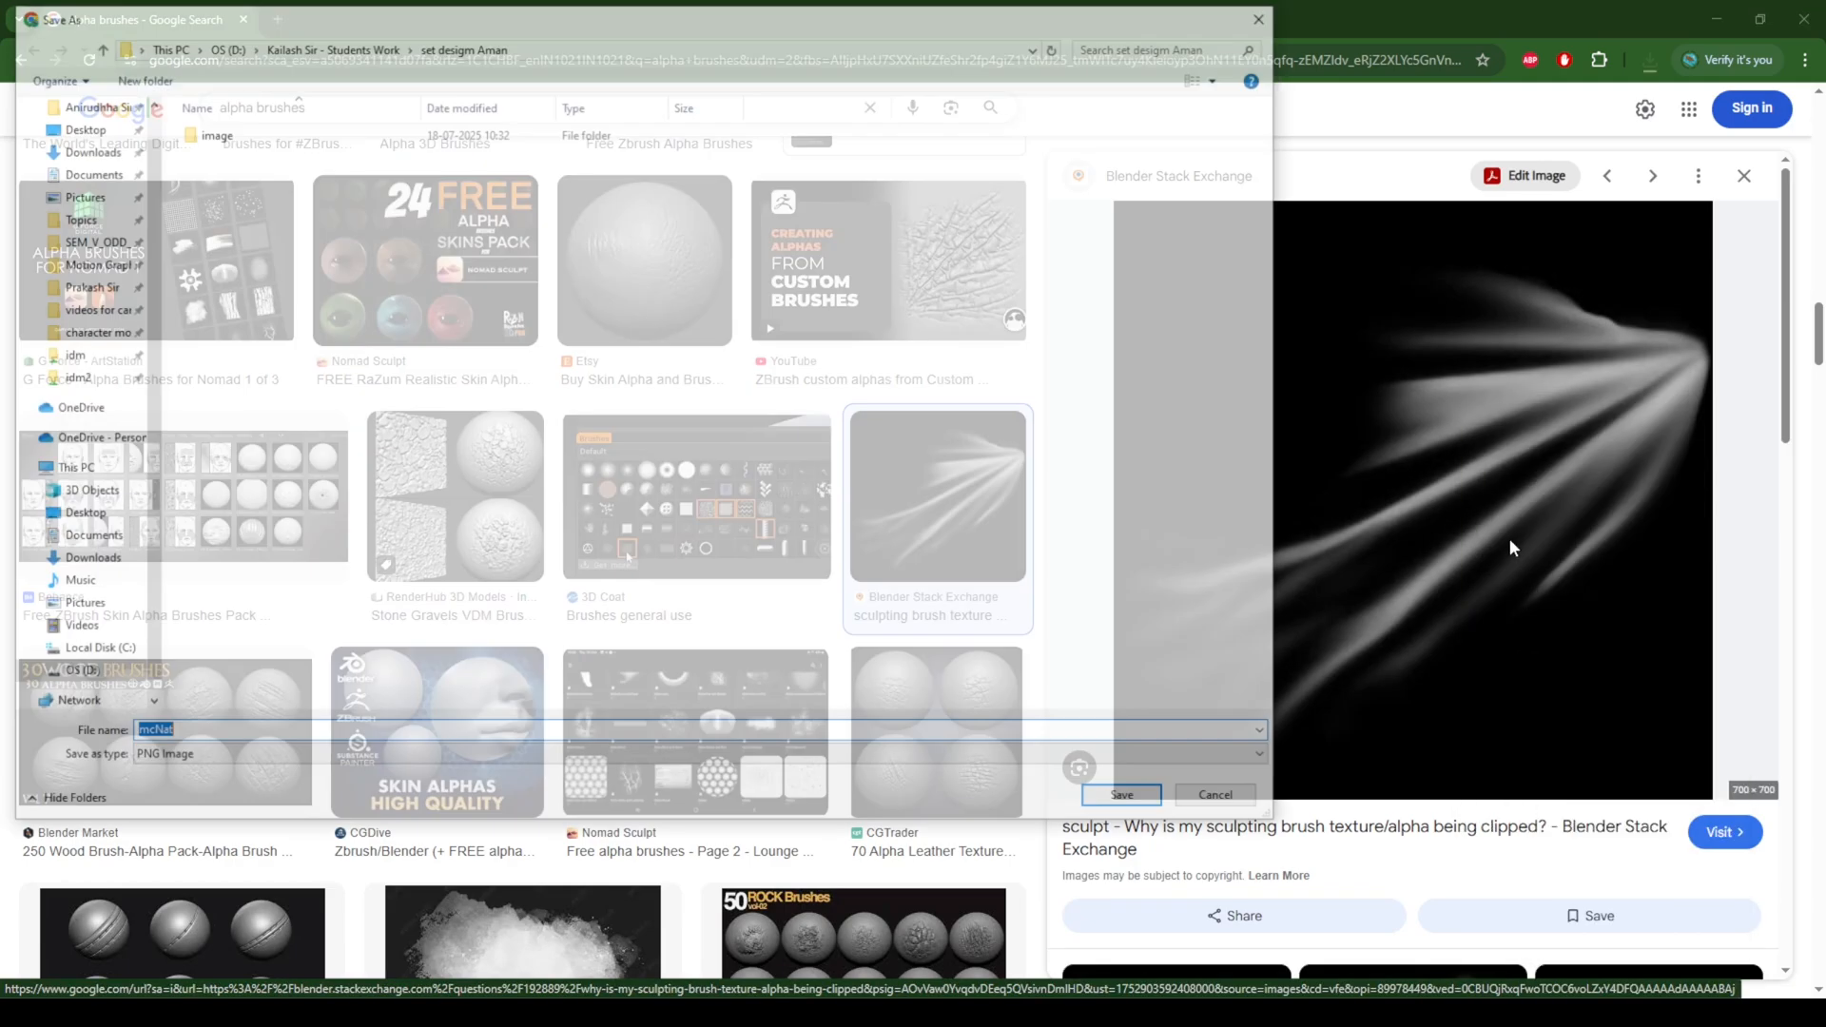
{"action": "type", "text": "A"}
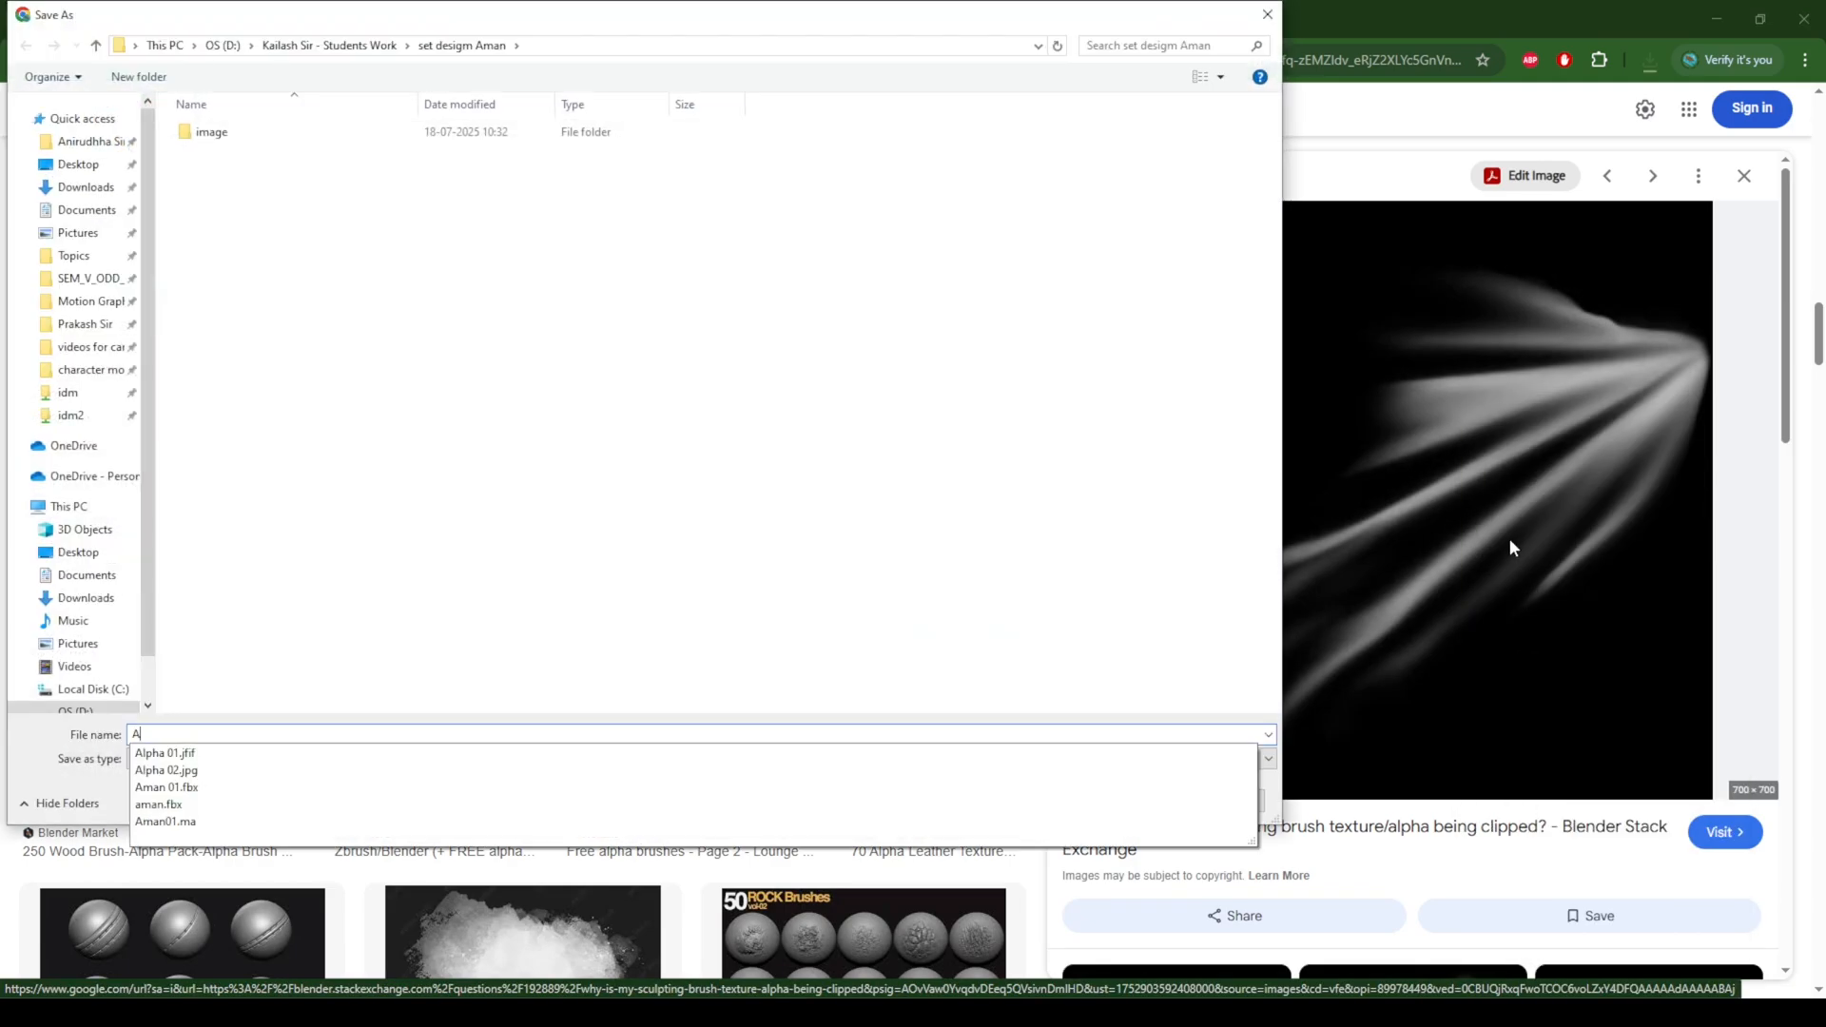
{"action": "type", "text": "lpha 03"}
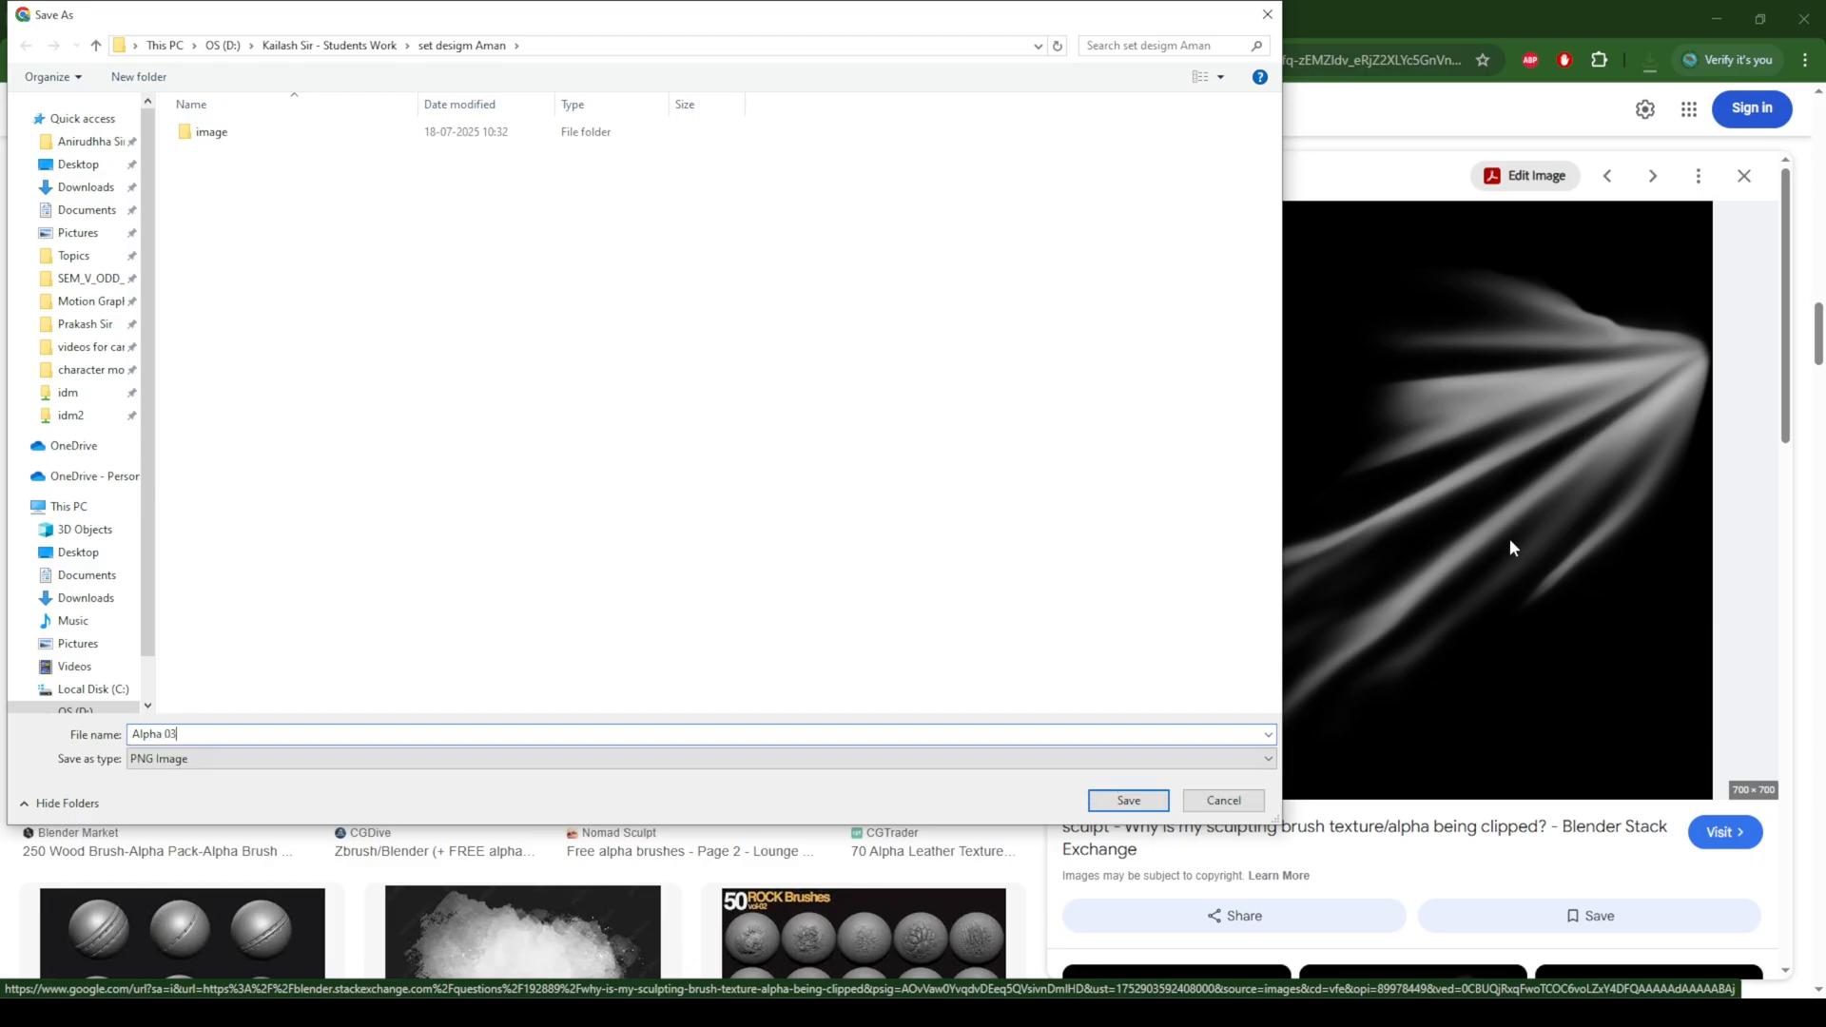
{"action": "key", "text": "Return"}
Step: Open the ArtStation "40+ Stylized Hair Sculpting Brush Textures" image from the related images and save it as Alpha 04
{"action": "scroll", "coordinate": [1537, 560], "scroll_direction": "down", "scroll_amount": 3}
{"action": "scroll", "coordinate": [1536, 559], "scroll_direction": "down", "scroll_amount": 5}
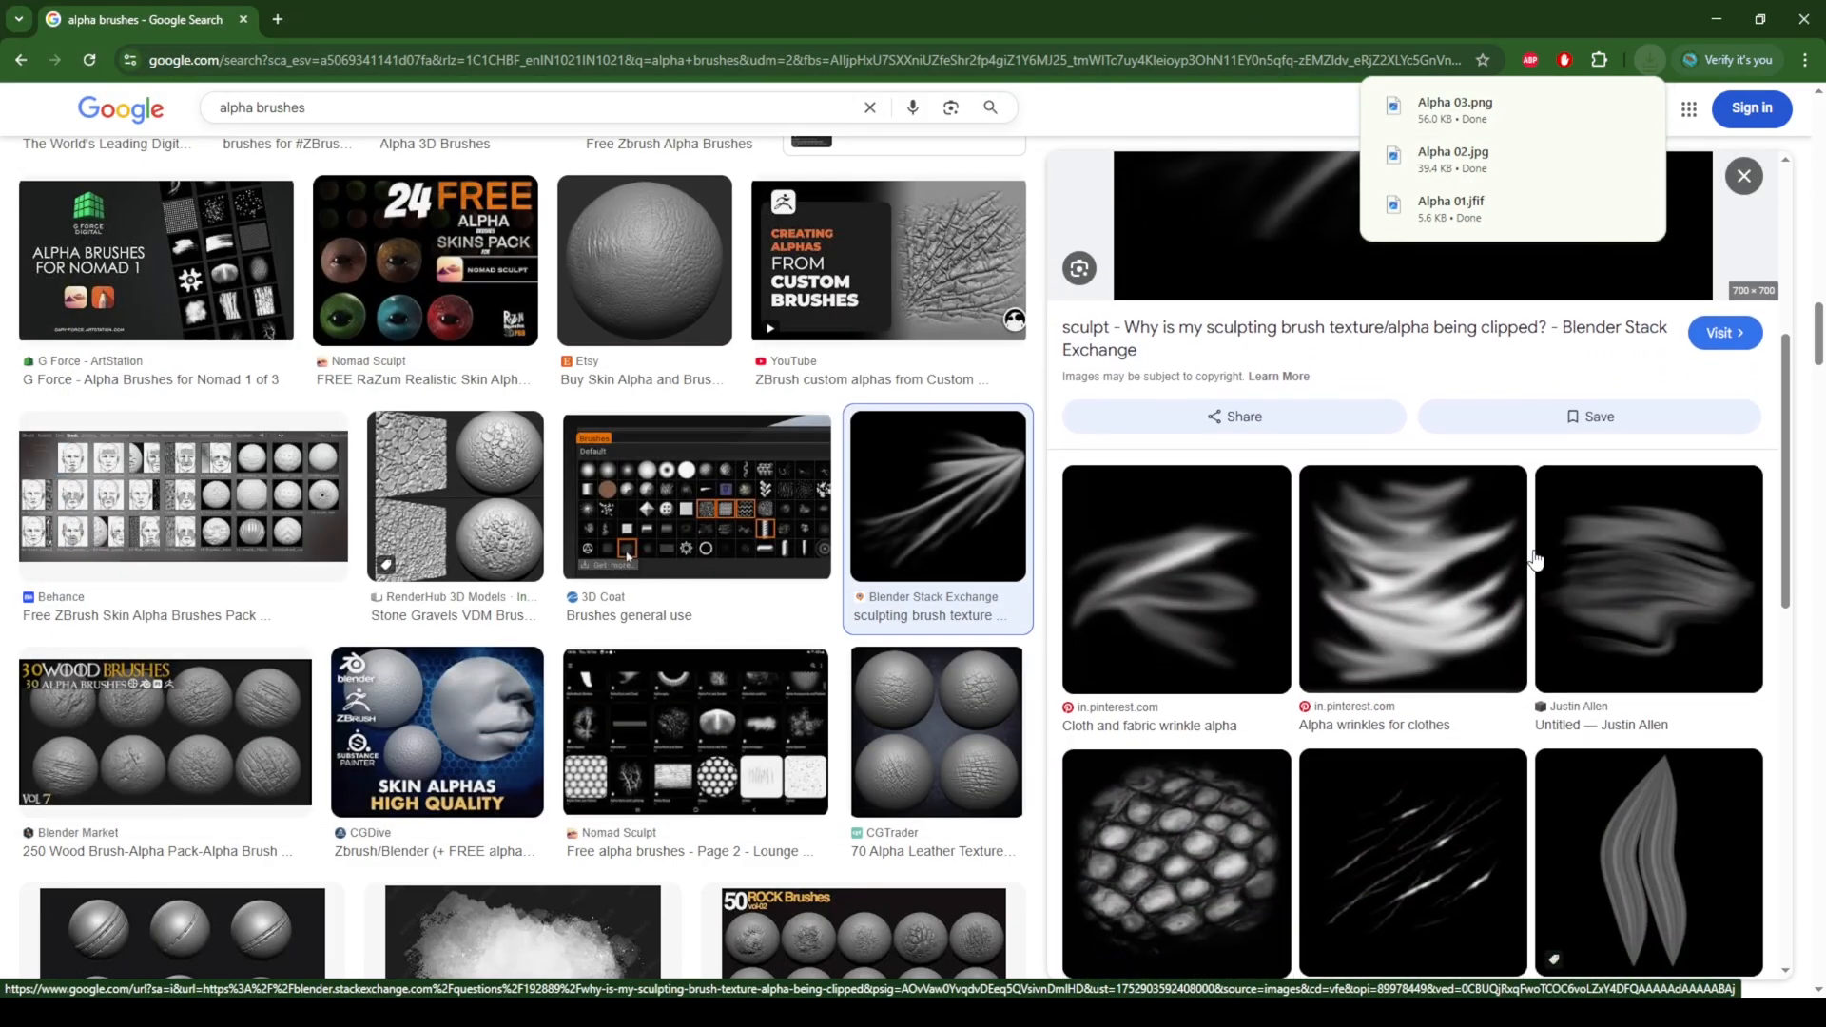
{"action": "scroll", "coordinate": [1536, 559], "scroll_direction": "down", "scroll_amount": 1}
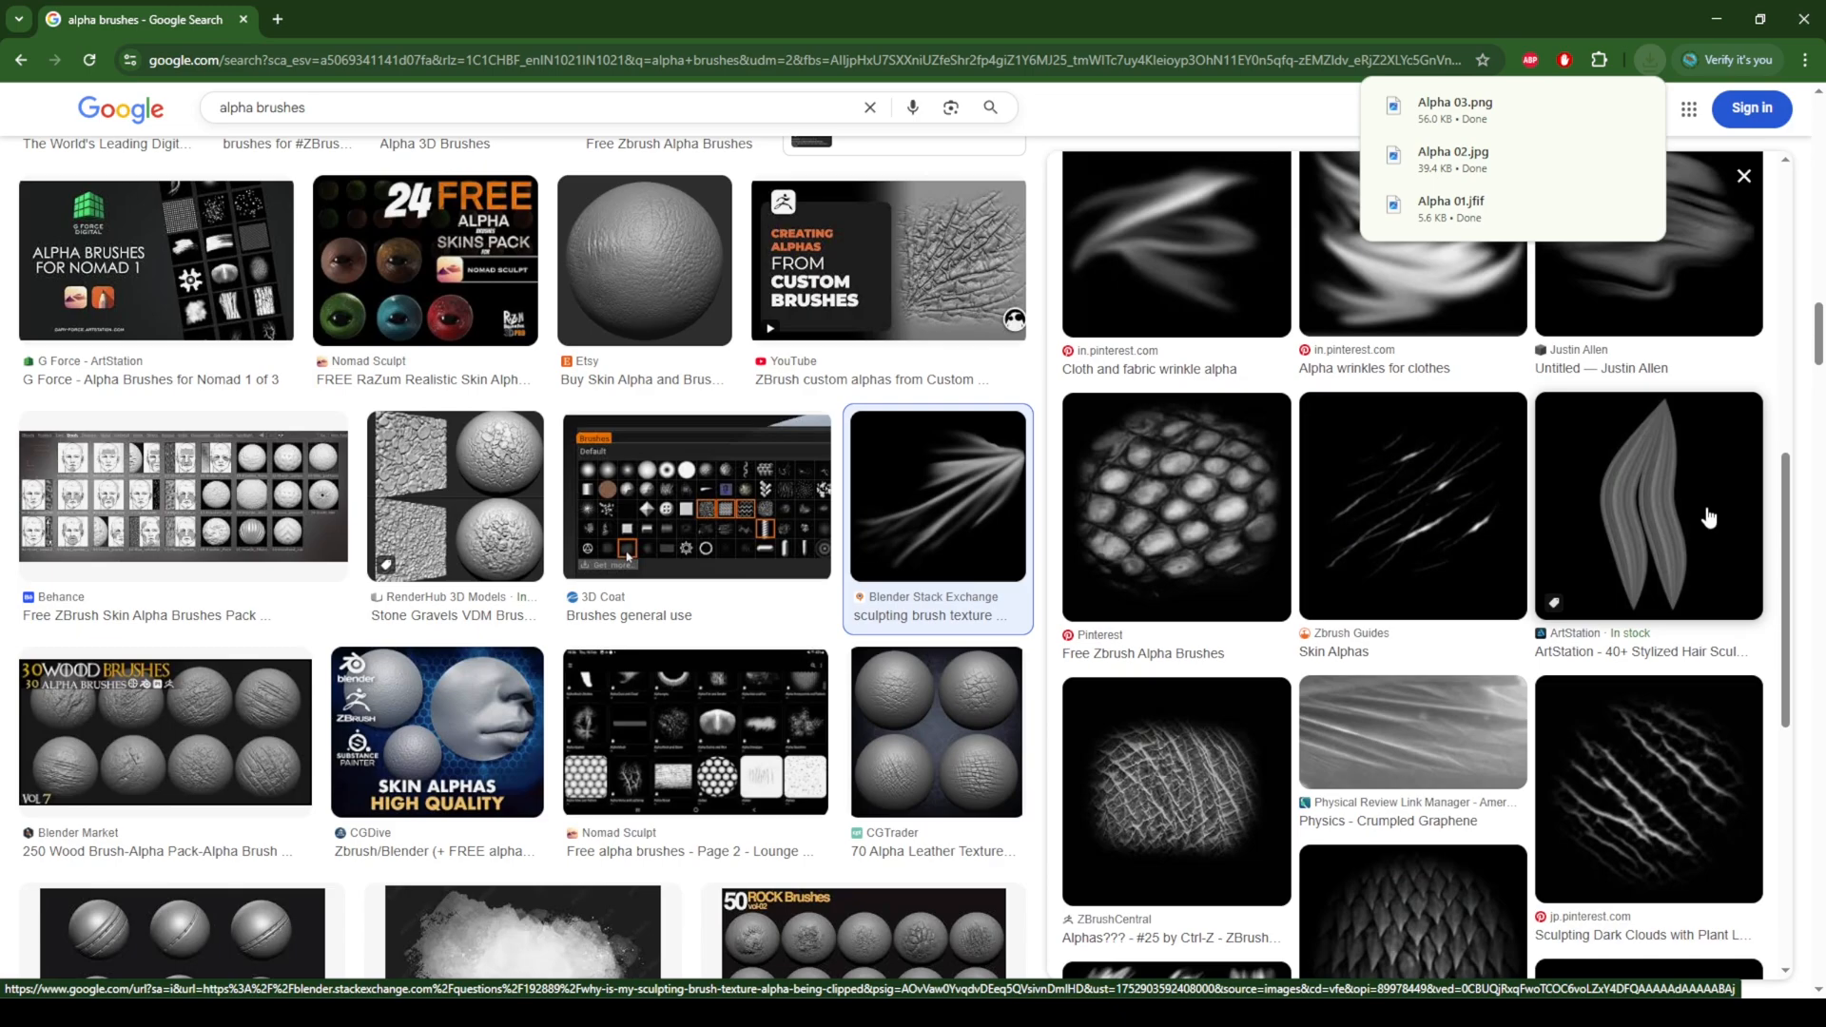
{"action": "left_click", "coordinate": [1682, 518]}
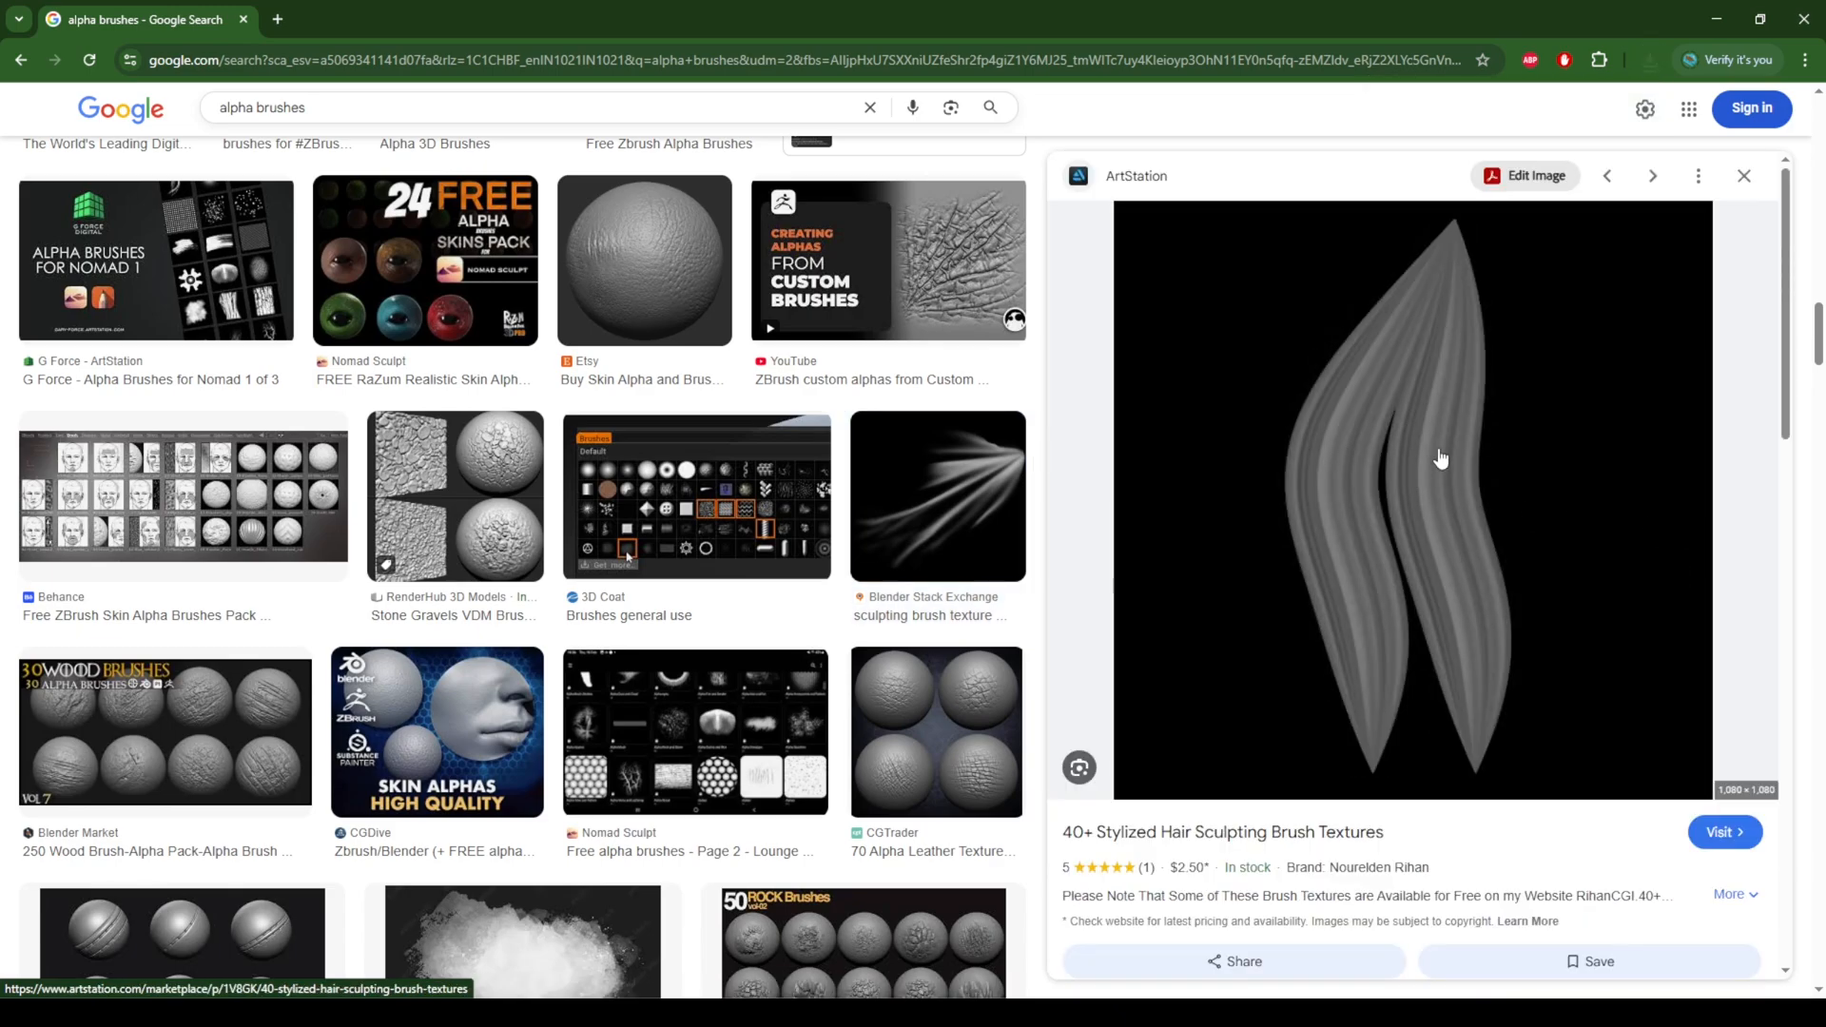
{"action": "right_click", "coordinate": [1461, 424]}
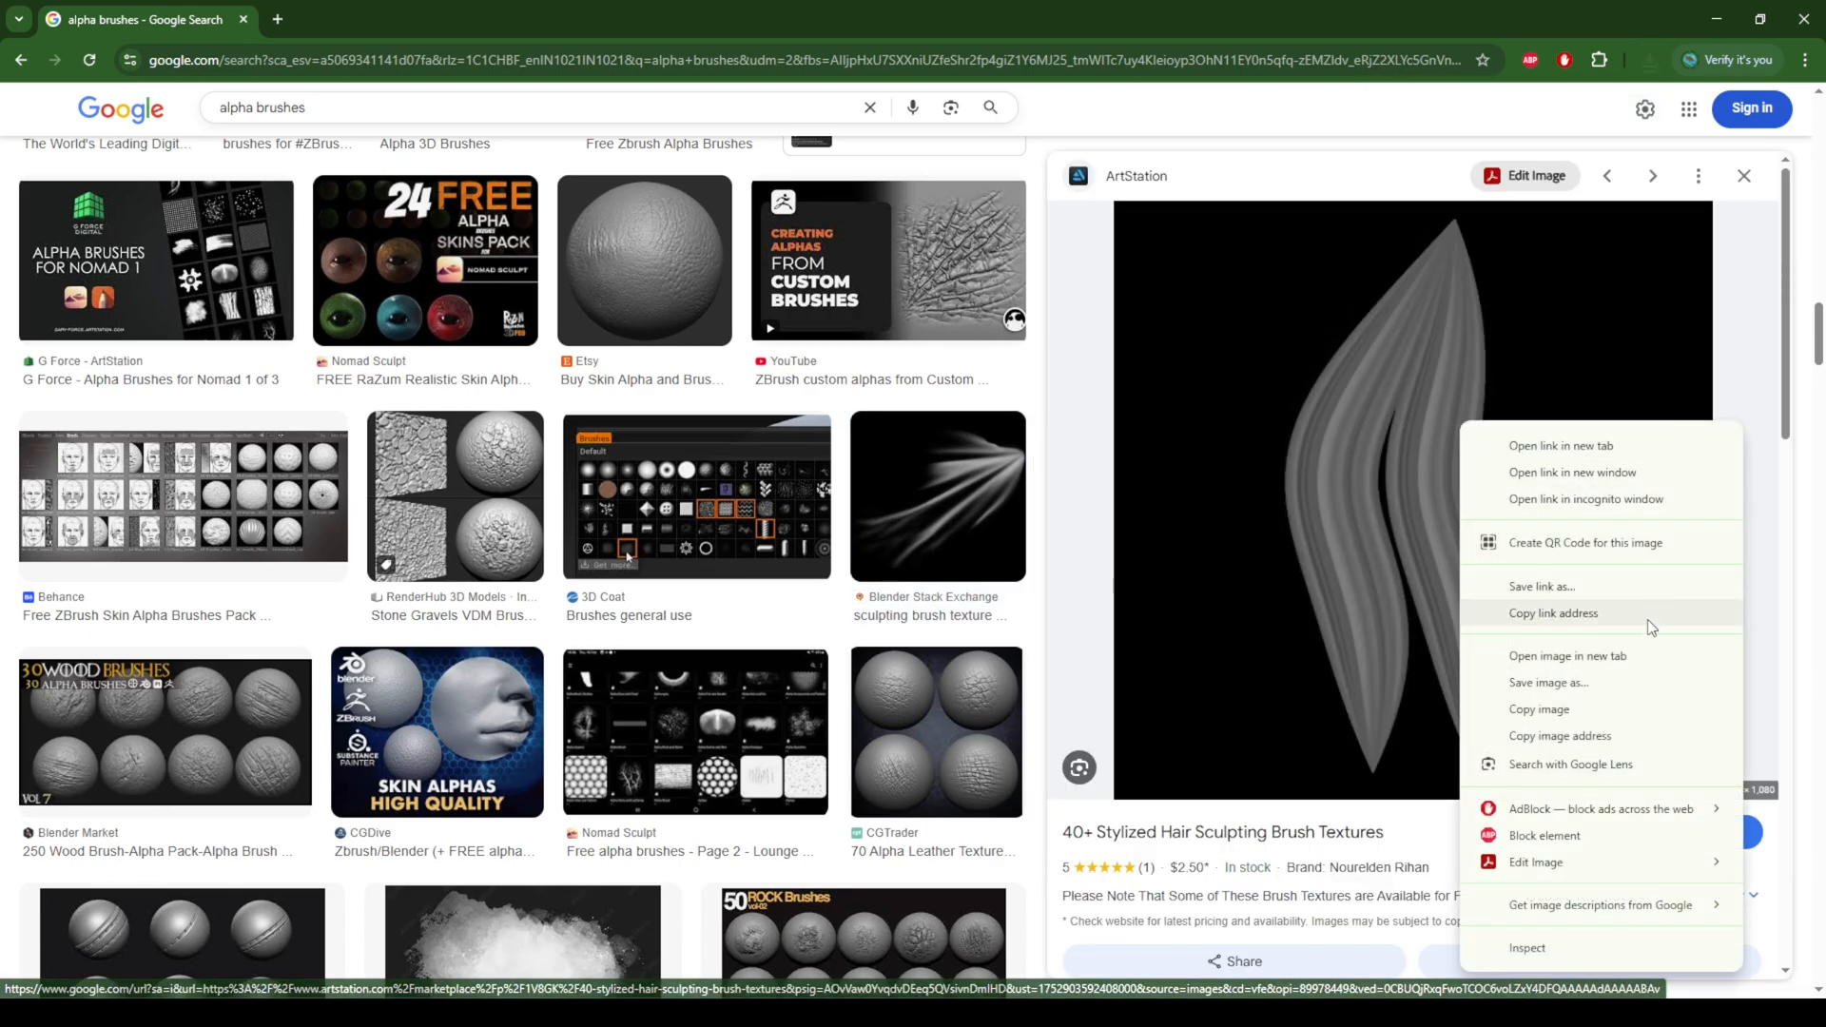
{"action": "left_click", "coordinate": [1545, 683]}
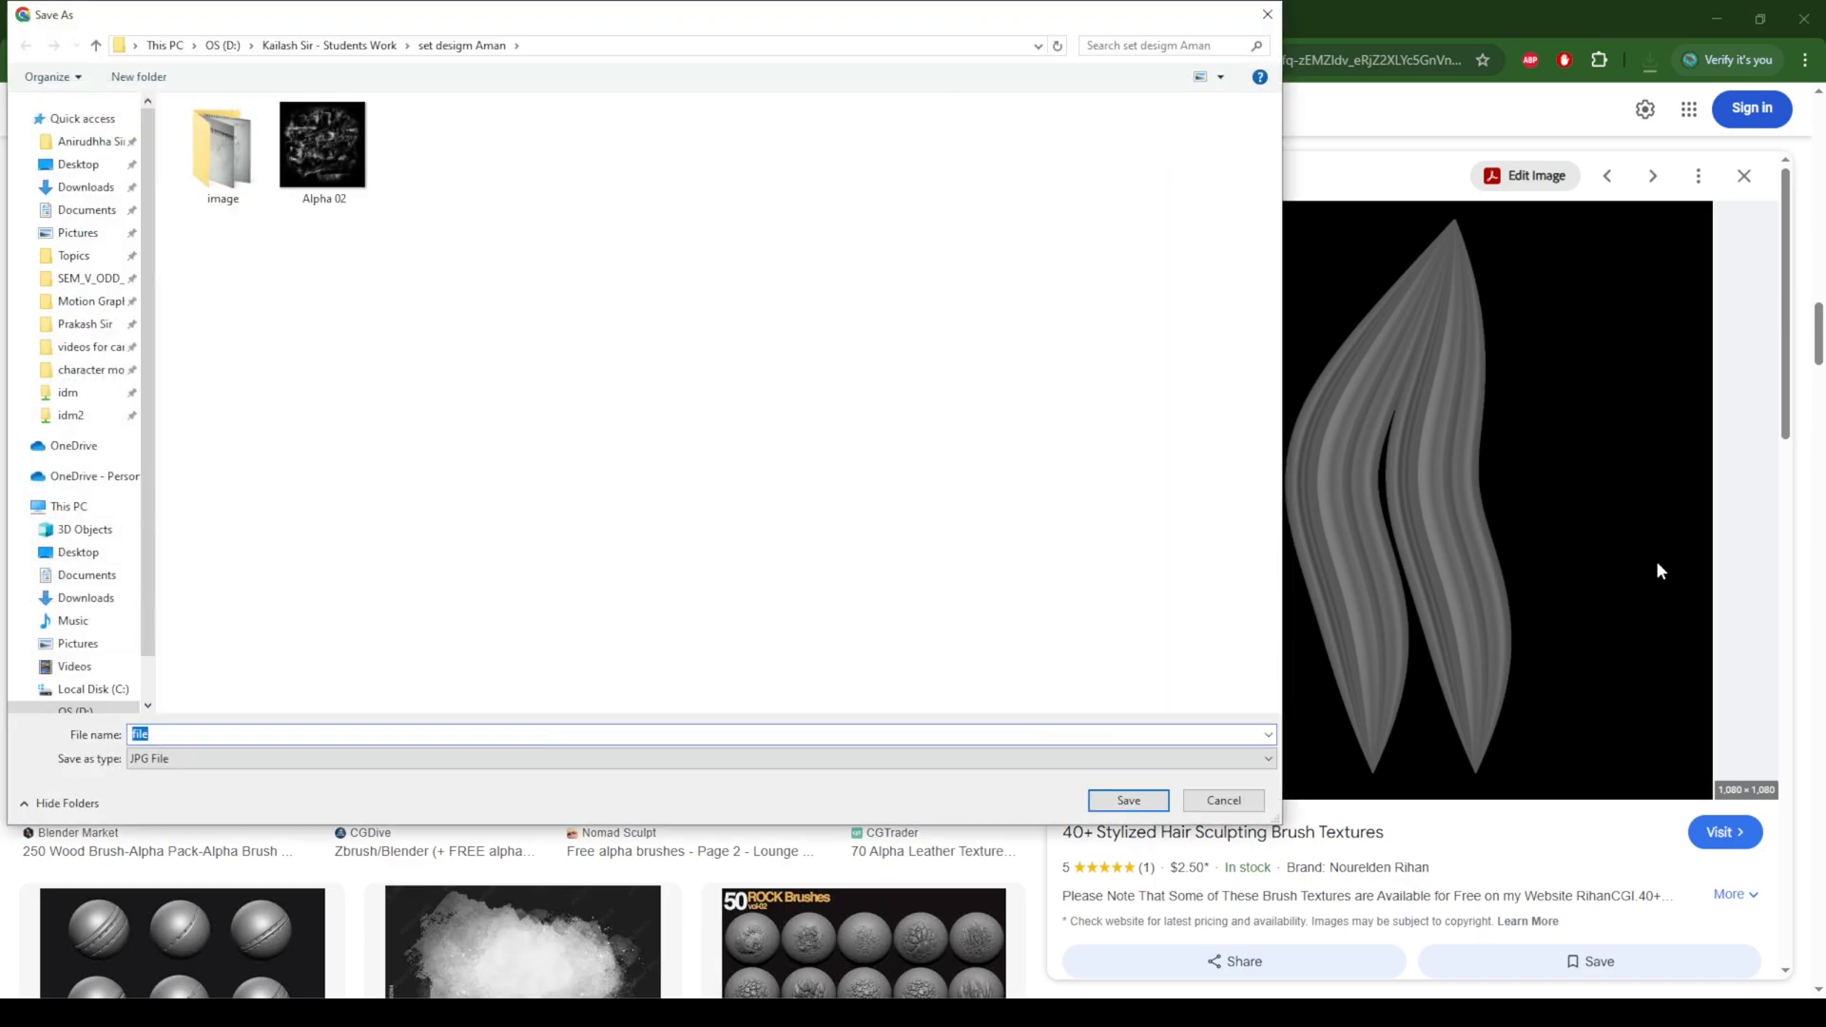
{"action": "type", "text": "Alpha"}
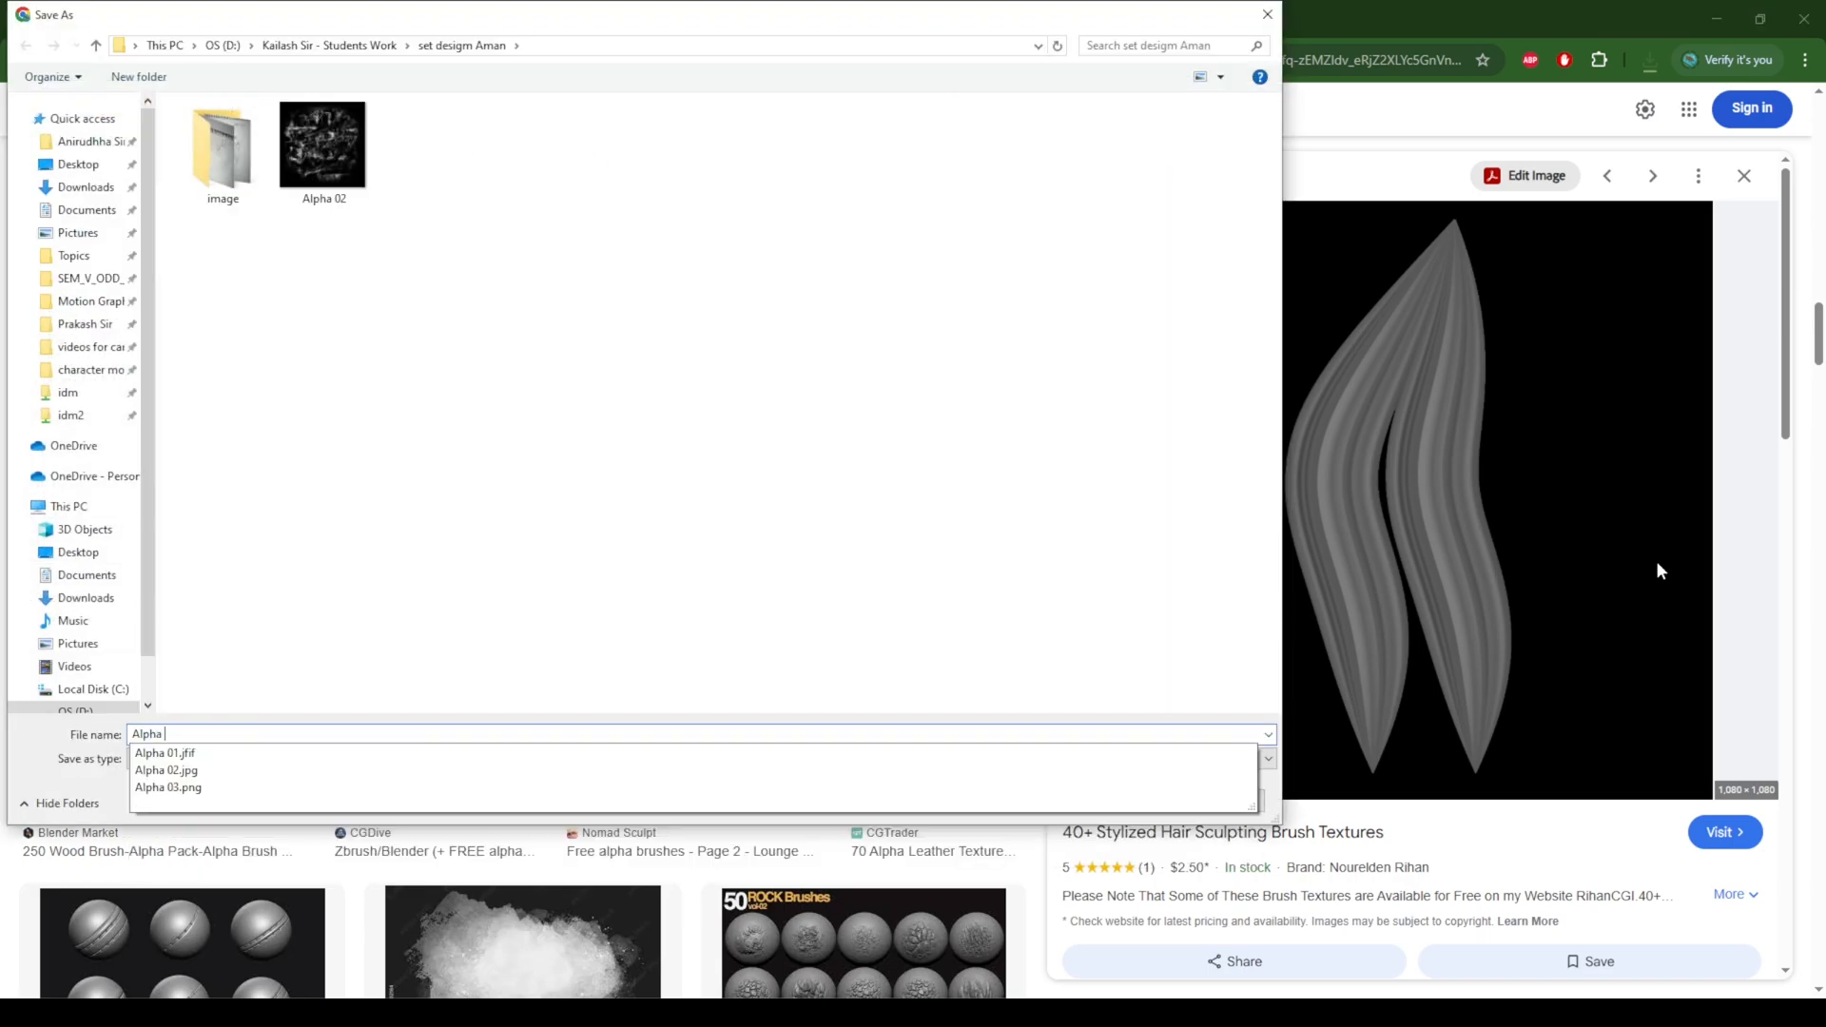
{"action": "type", "text": " 0"}
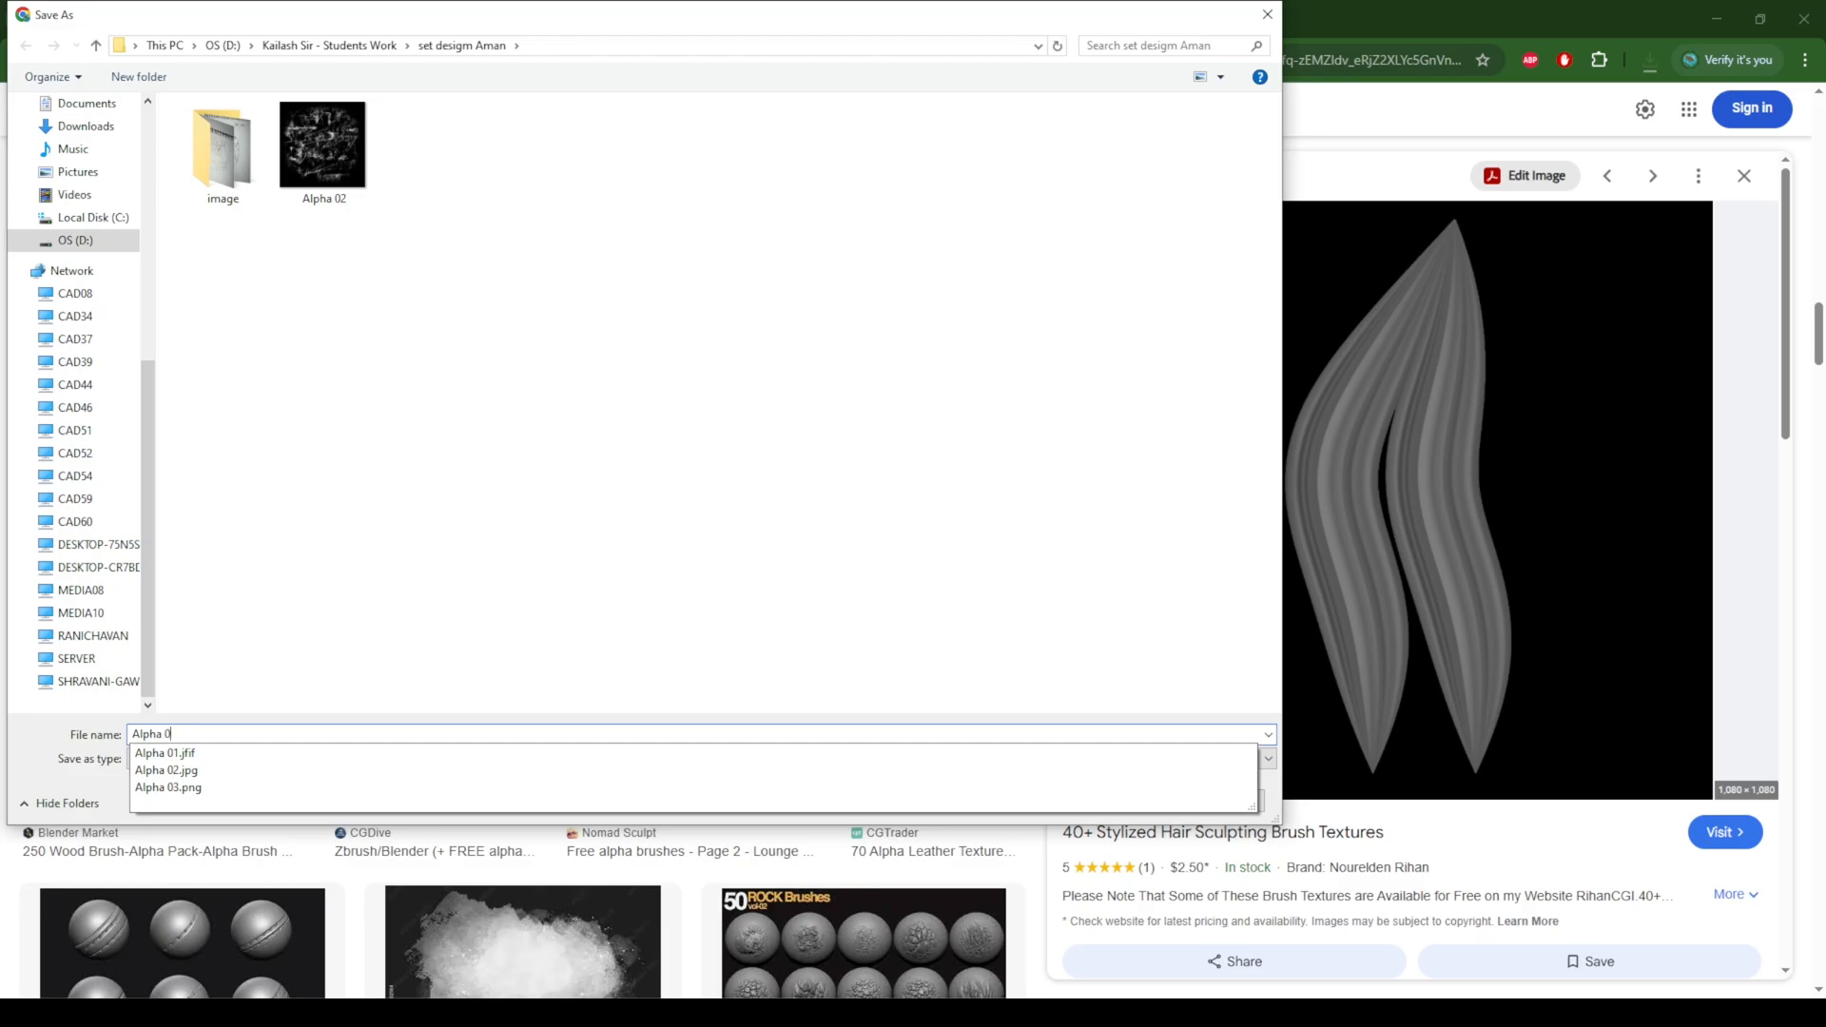
{"action": "type", "text": "4"}
{"action": "key", "text": "Return"}
Step: Open the white floral ornament alpha from Blender Stack Exchange, among the images related to the leaf-pattern alpha result
{"action": "scroll", "coordinate": [1183, 637], "scroll_direction": "down", "scroll_amount": 3}
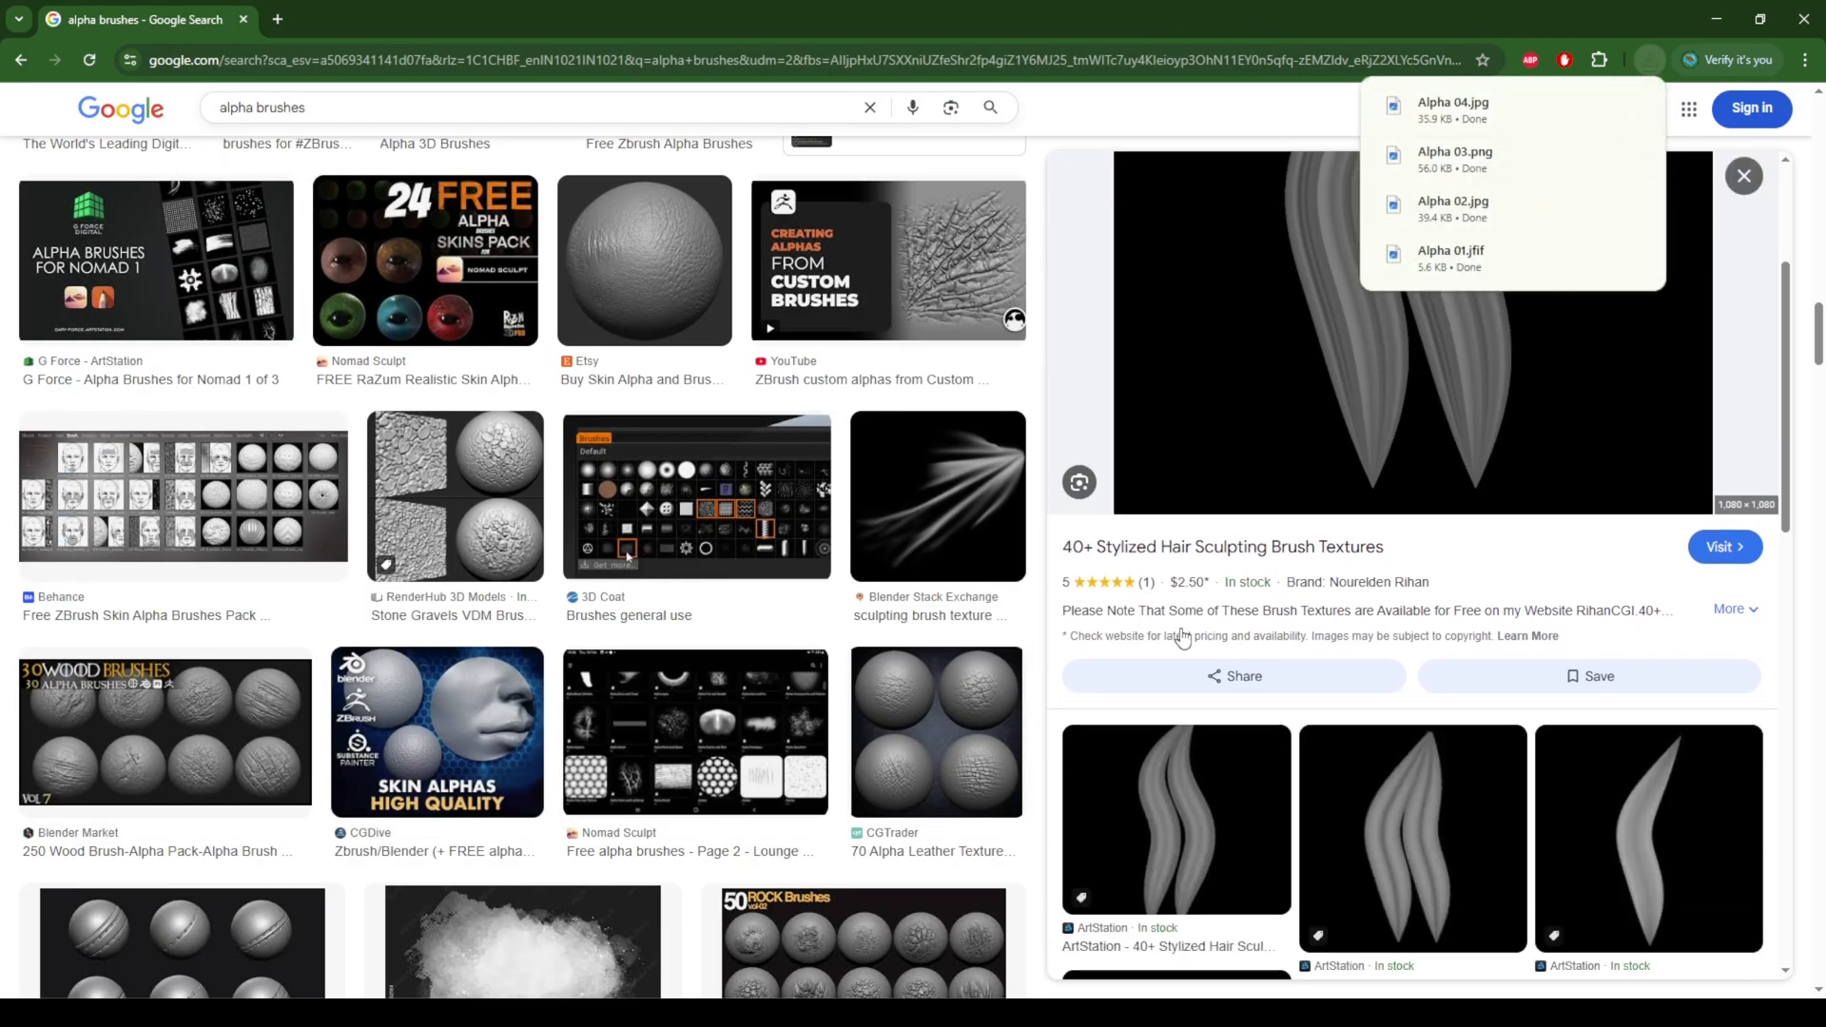
{"action": "scroll", "coordinate": [609, 512], "scroll_direction": "down", "scroll_amount": 6}
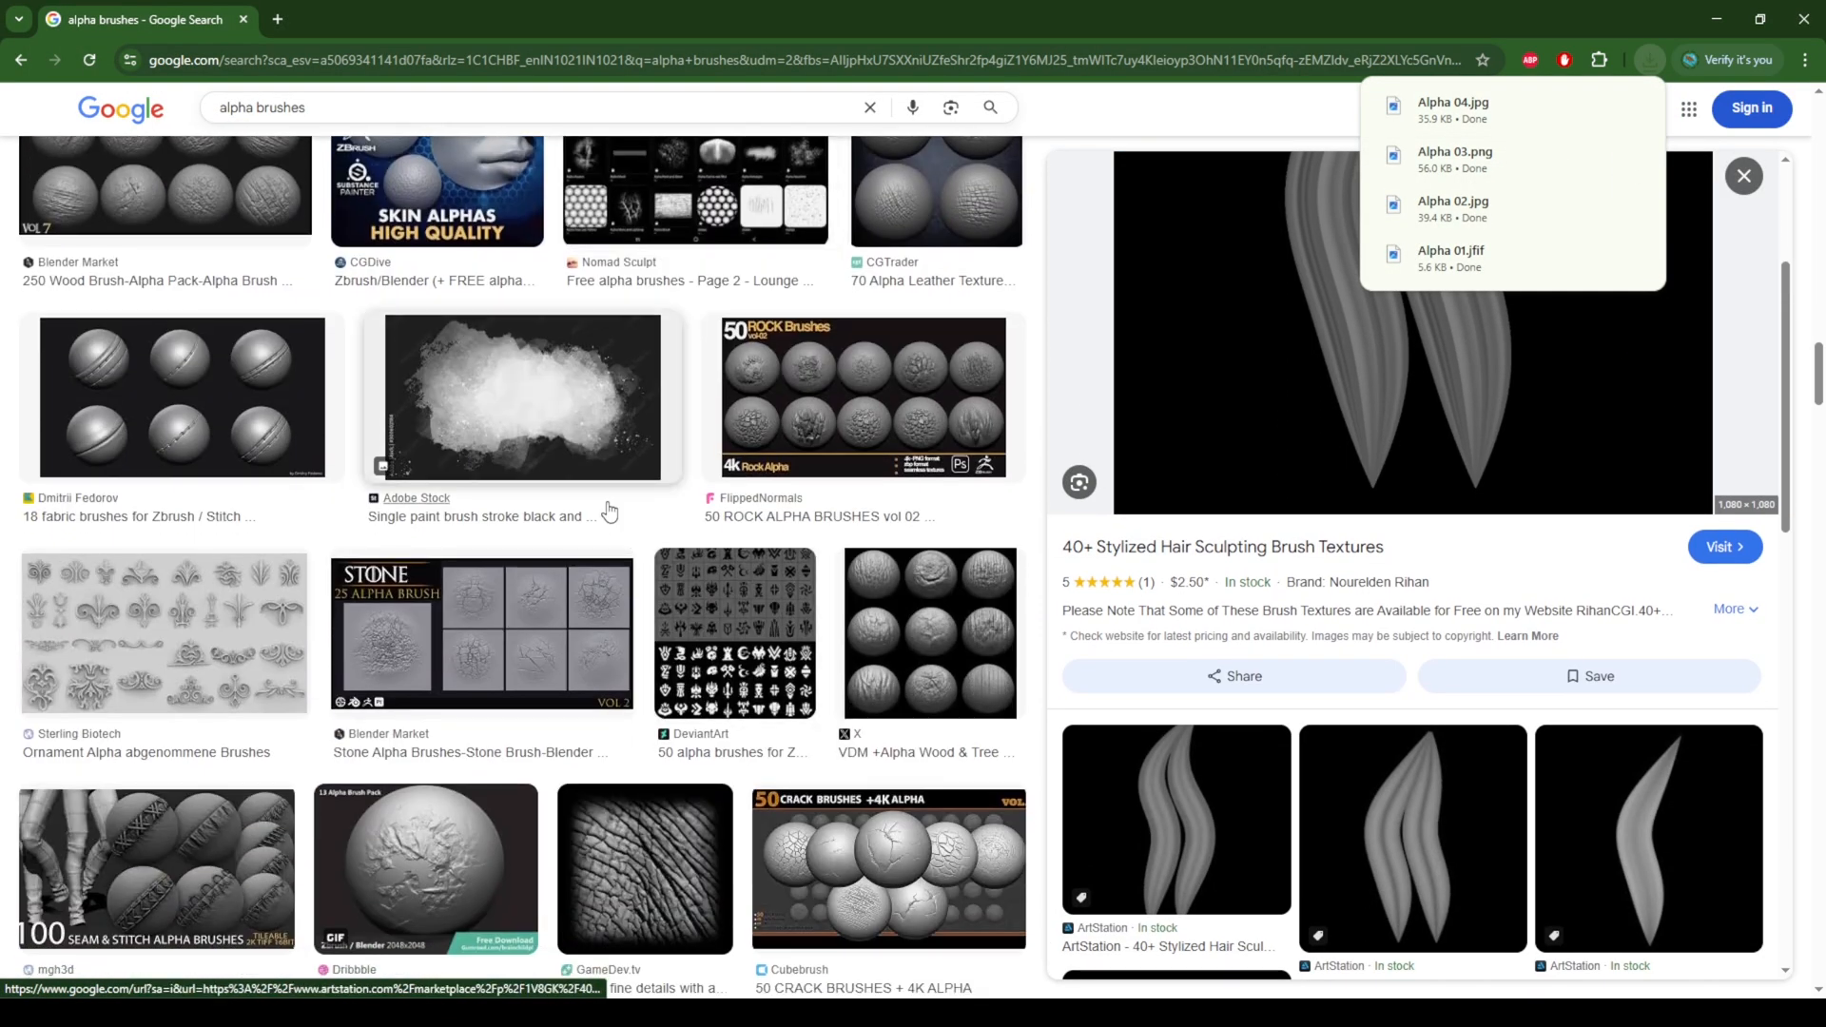
{"action": "scroll", "coordinate": [732, 590], "scroll_direction": "down", "scroll_amount": 5}
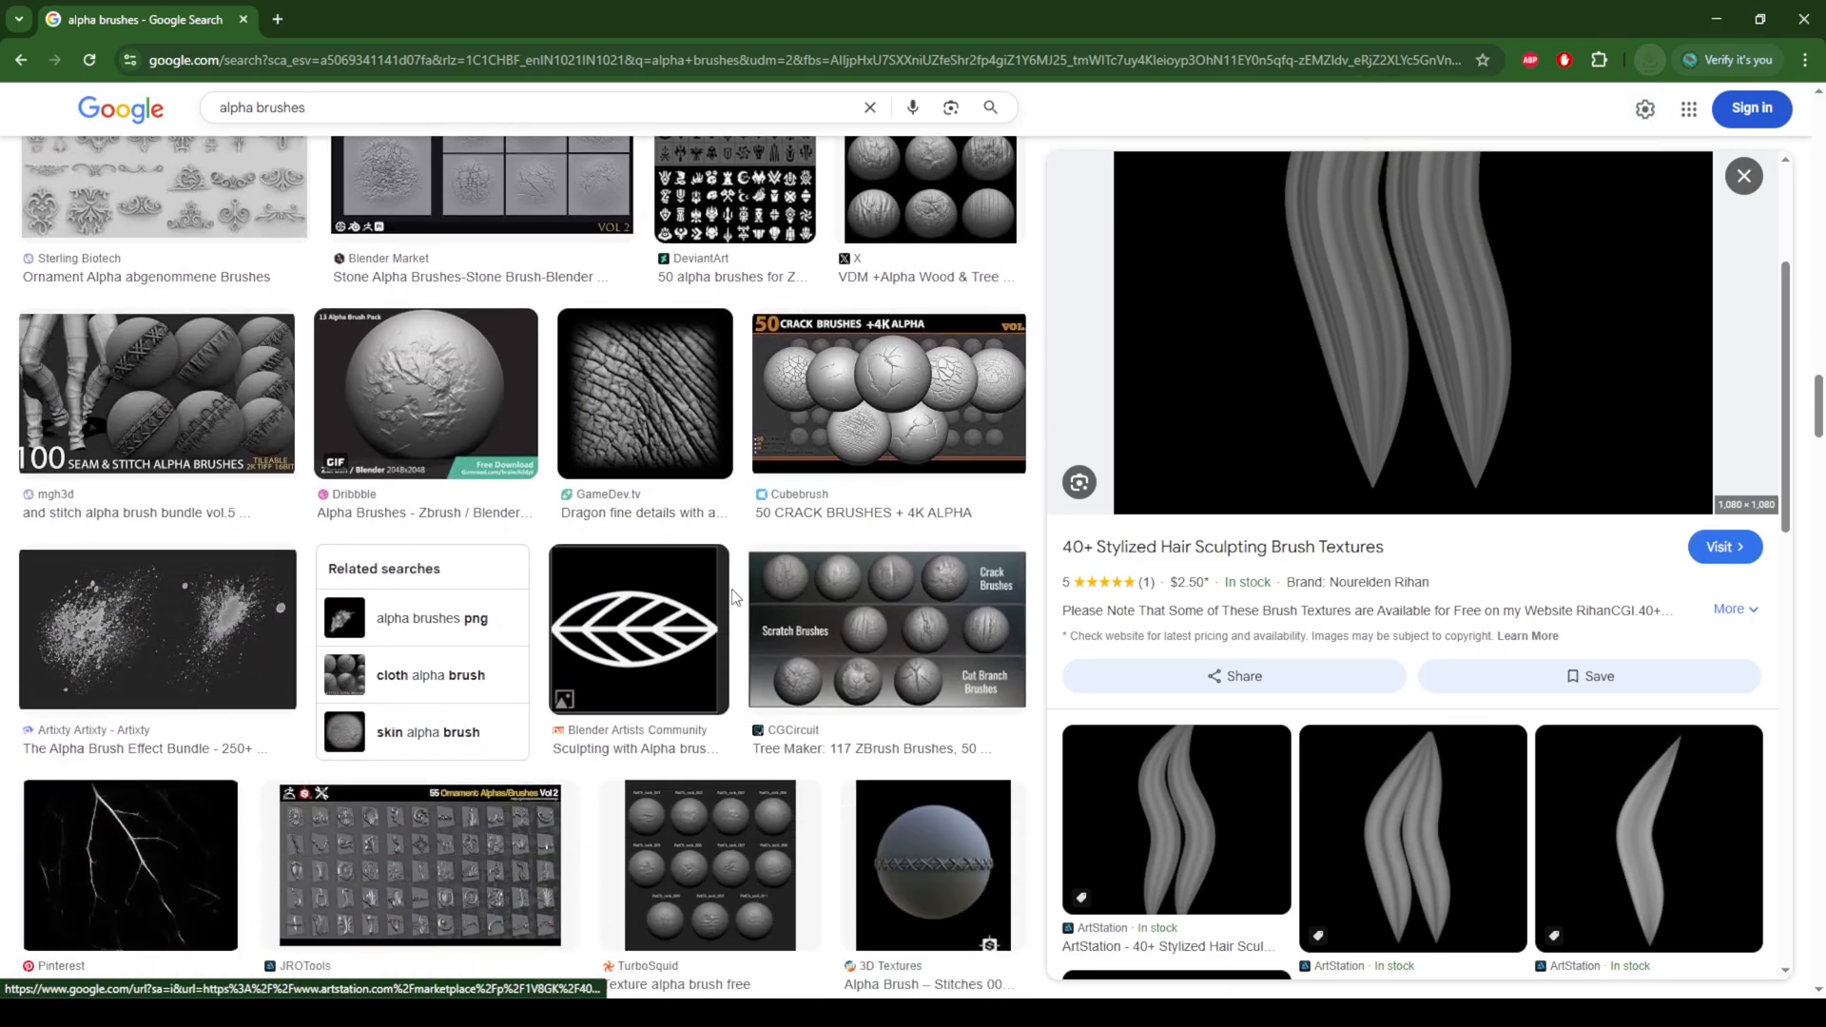
{"action": "scroll", "coordinate": [732, 598], "scroll_direction": "down", "scroll_amount": 2}
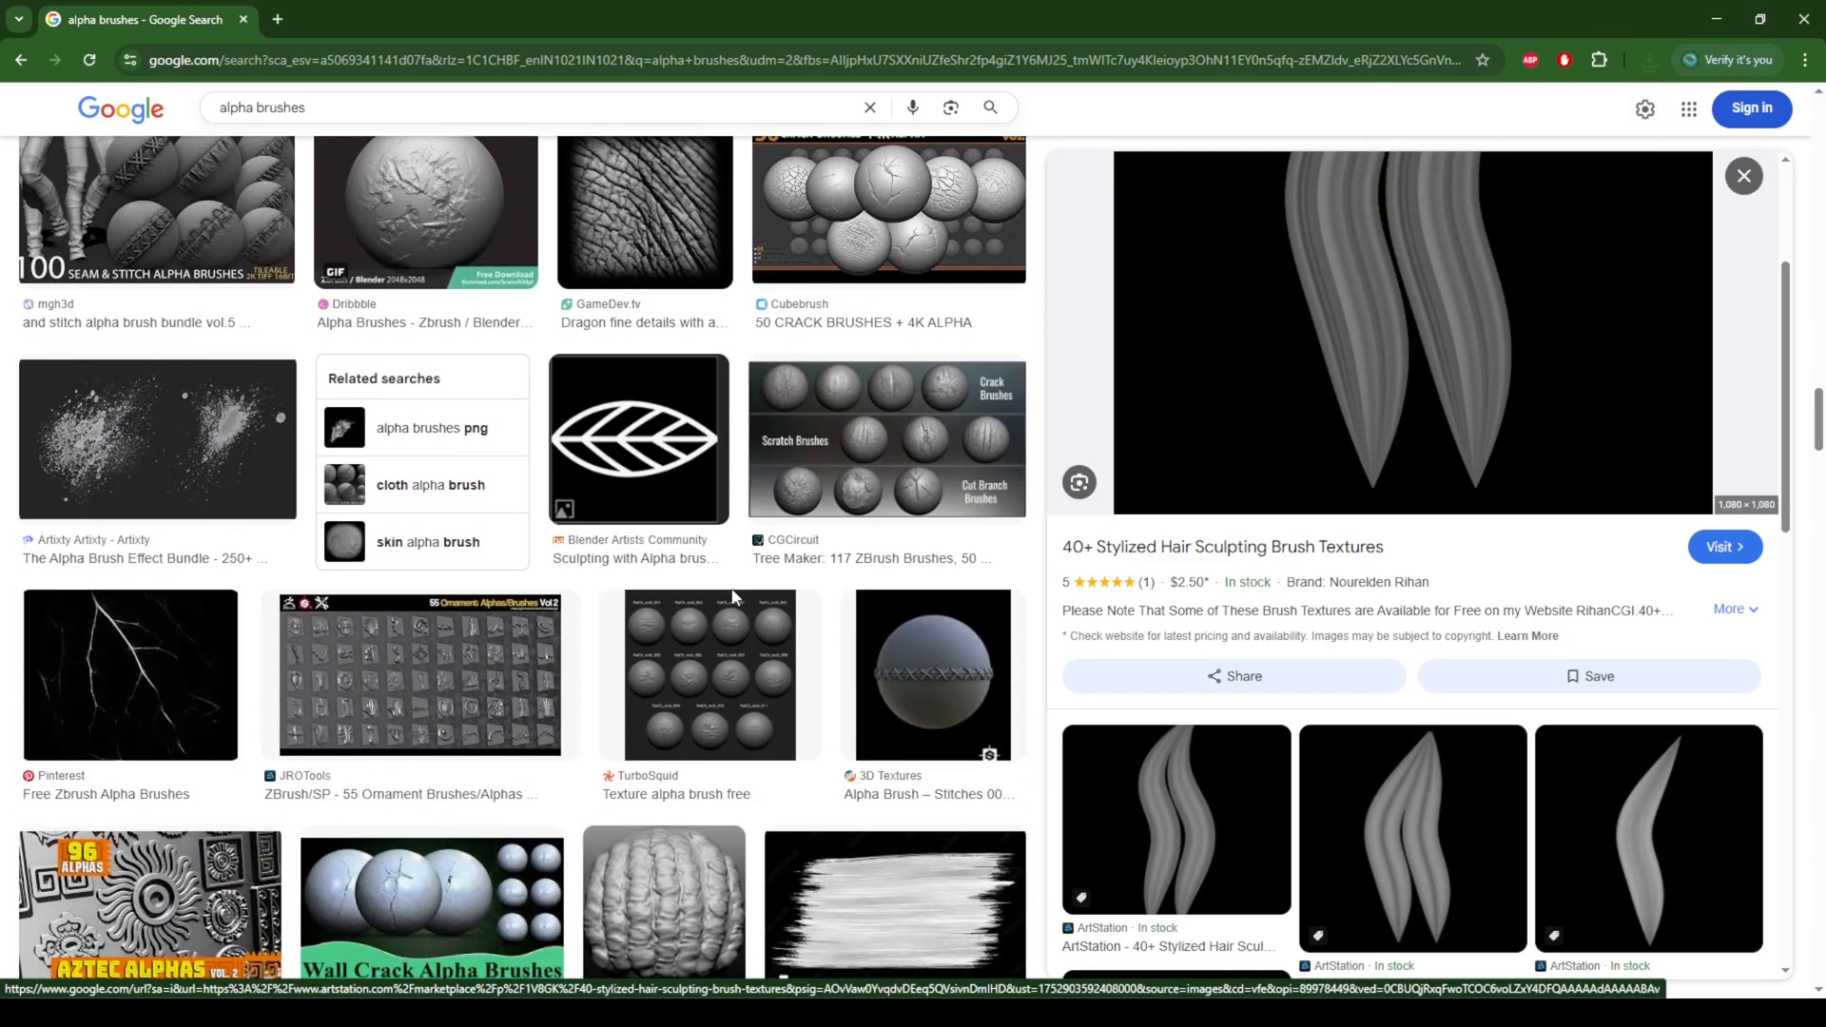
{"action": "left_click", "coordinate": [637, 439]}
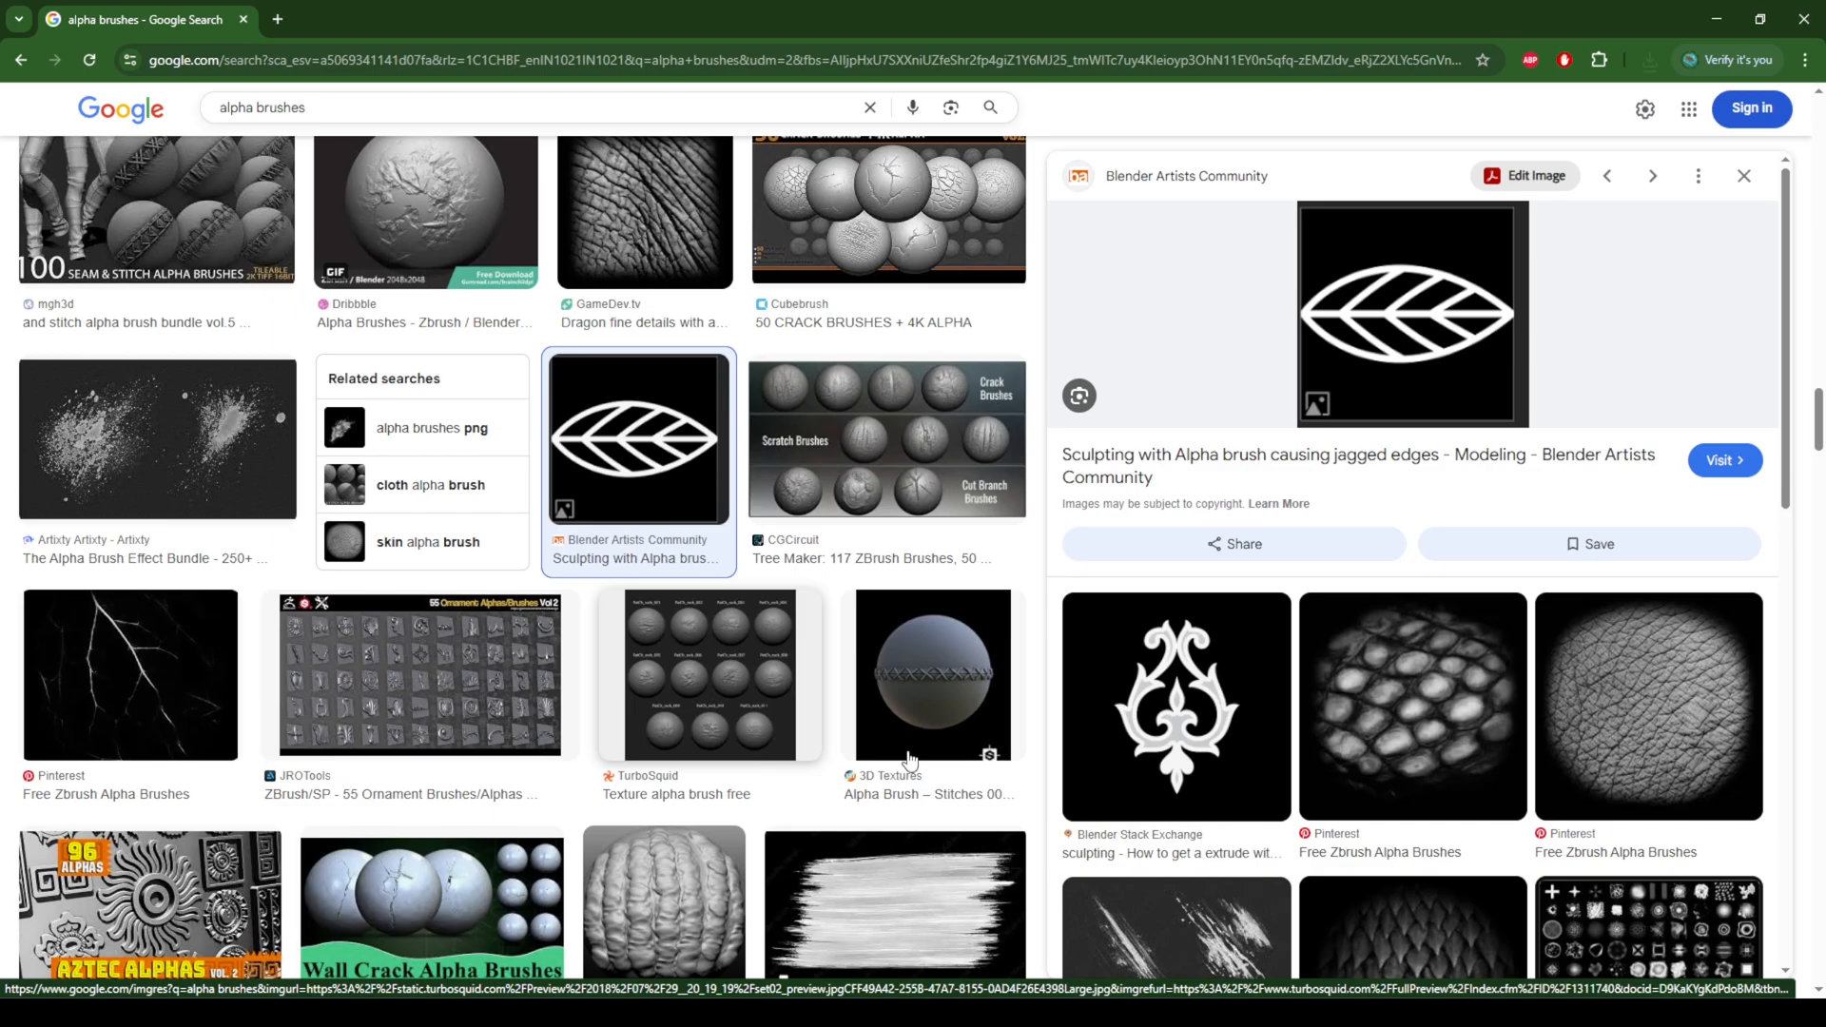
{"action": "scroll", "coordinate": [1517, 692], "scroll_direction": "down", "scroll_amount": 2}
{"action": "left_click", "coordinate": [1210, 542]}
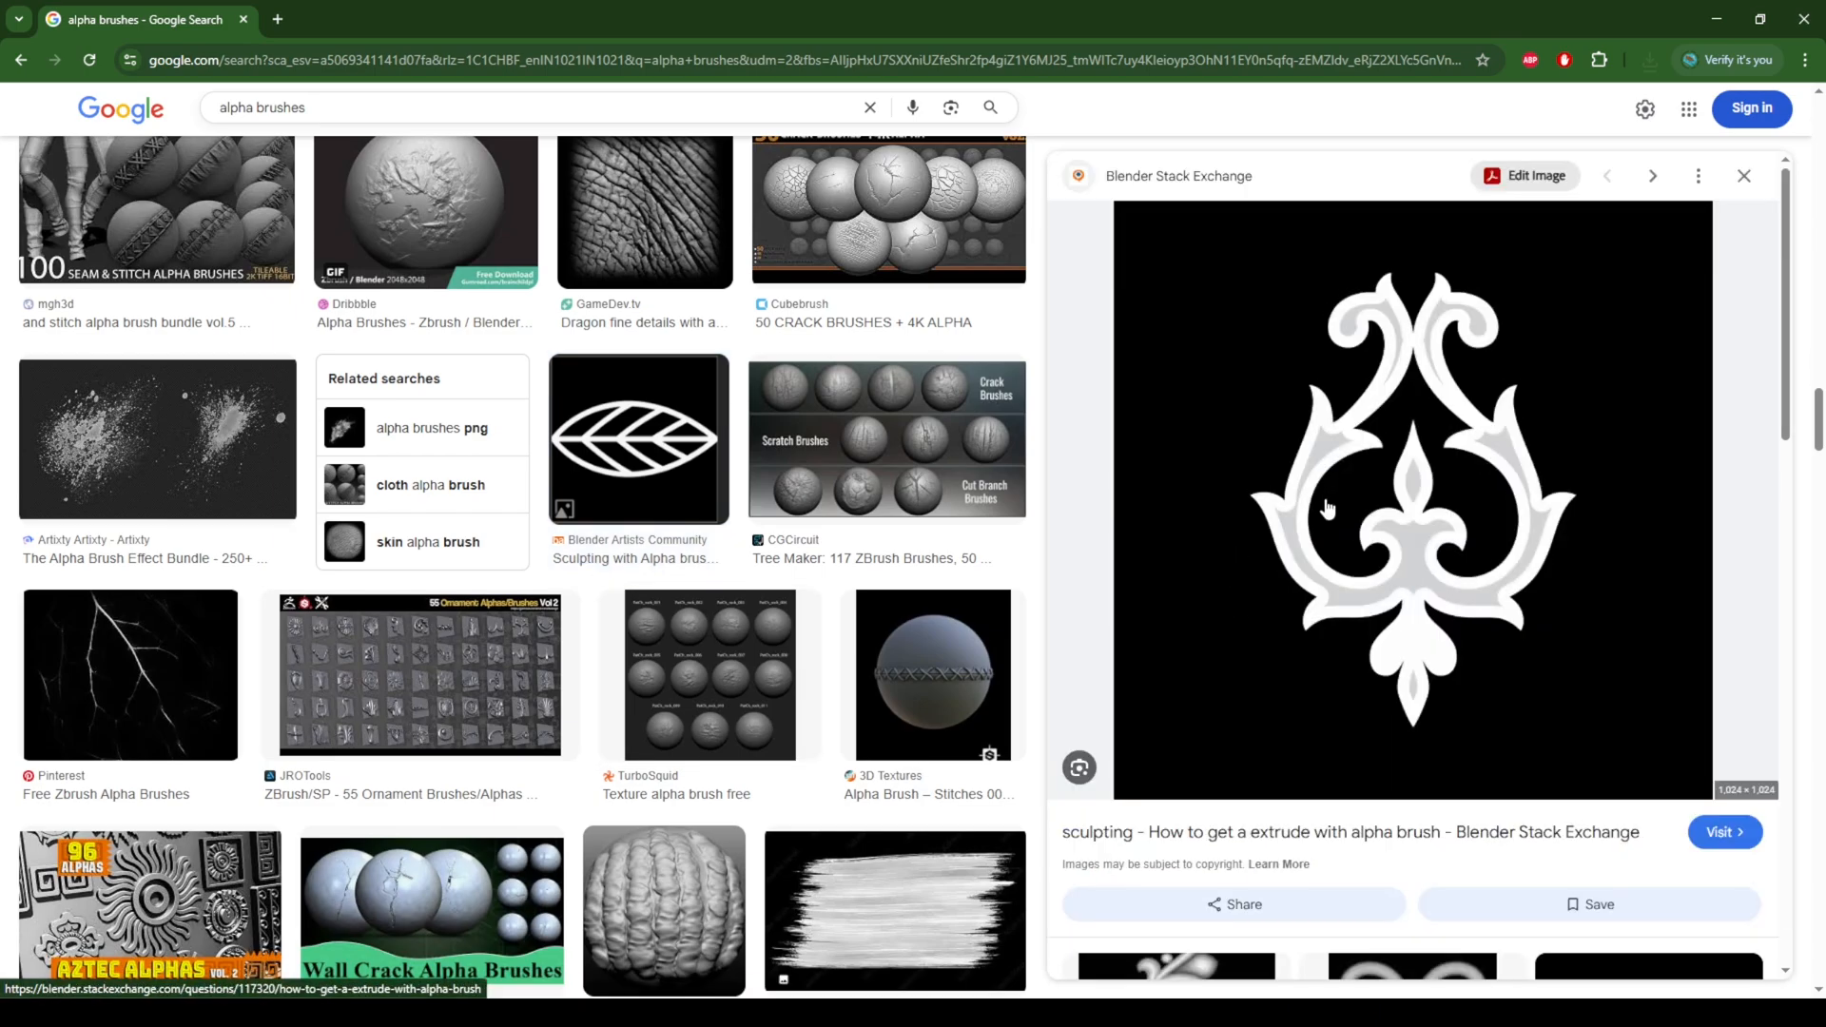
Step: Save the white floral ornament image as Alpha 05 in the set design folder
{"action": "right_click", "coordinate": [1404, 433]}
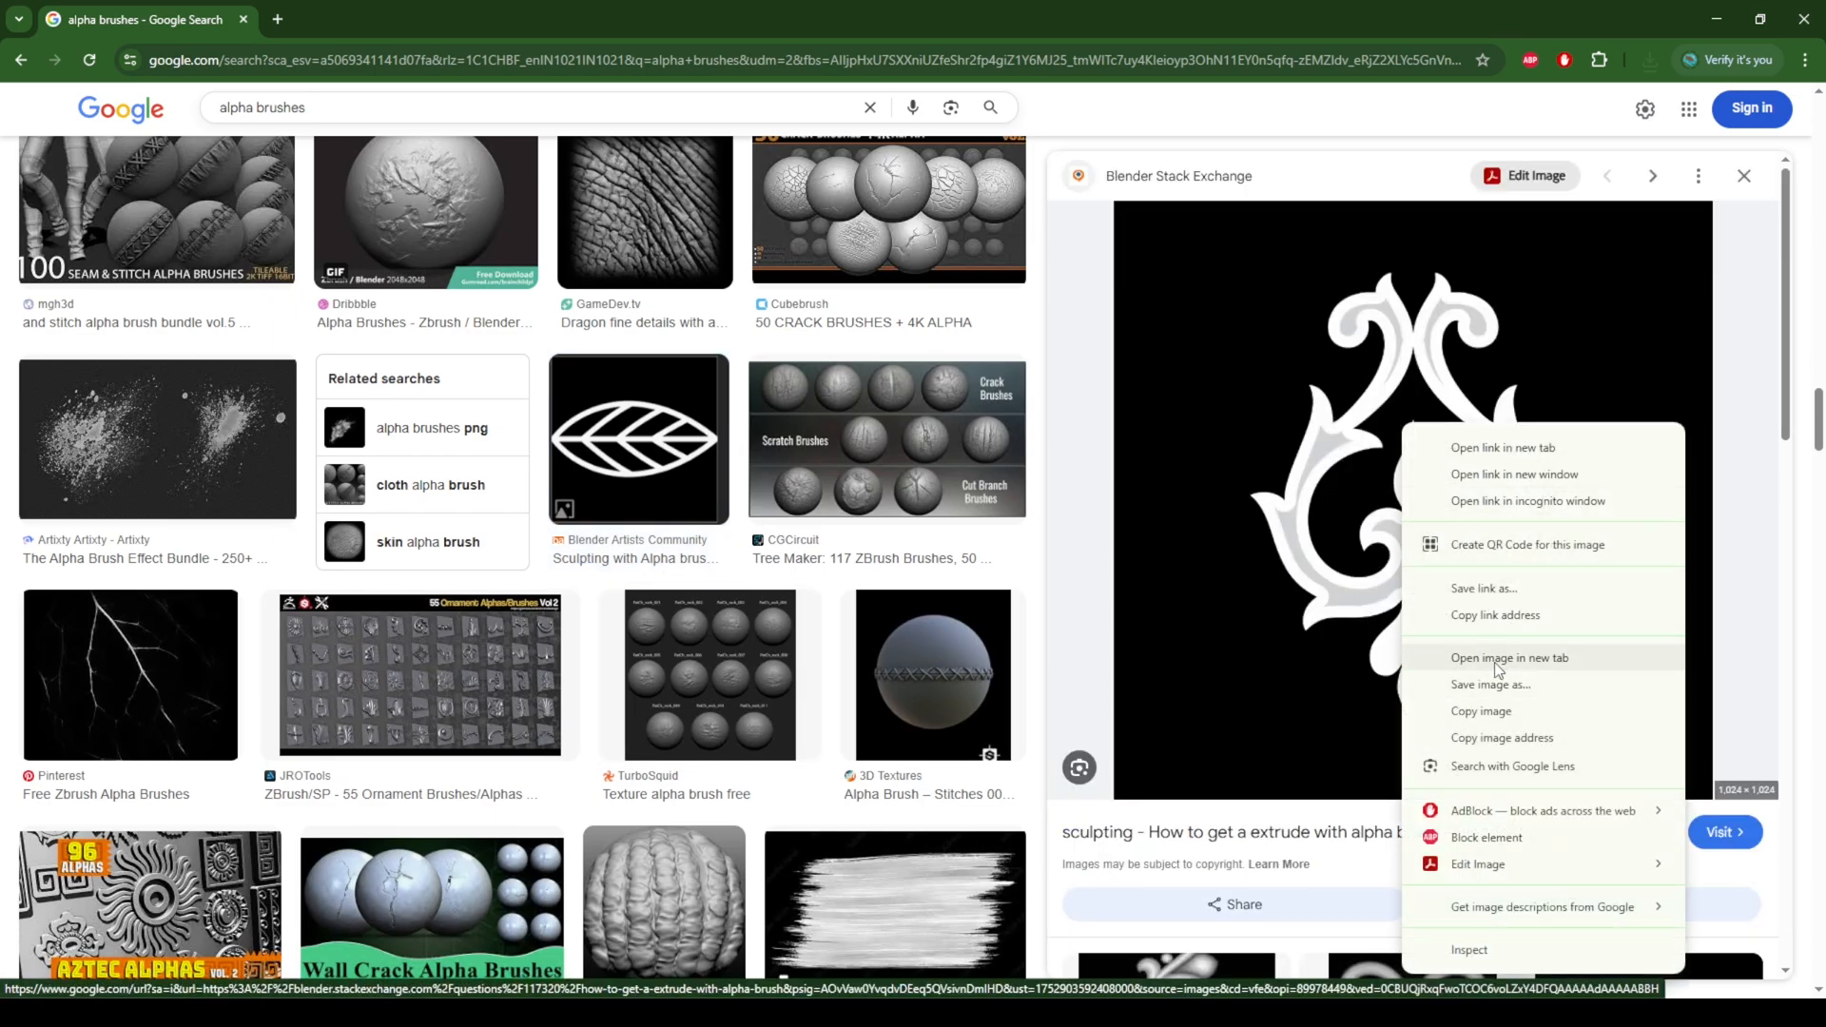
{"action": "left_click", "coordinate": [1486, 702]}
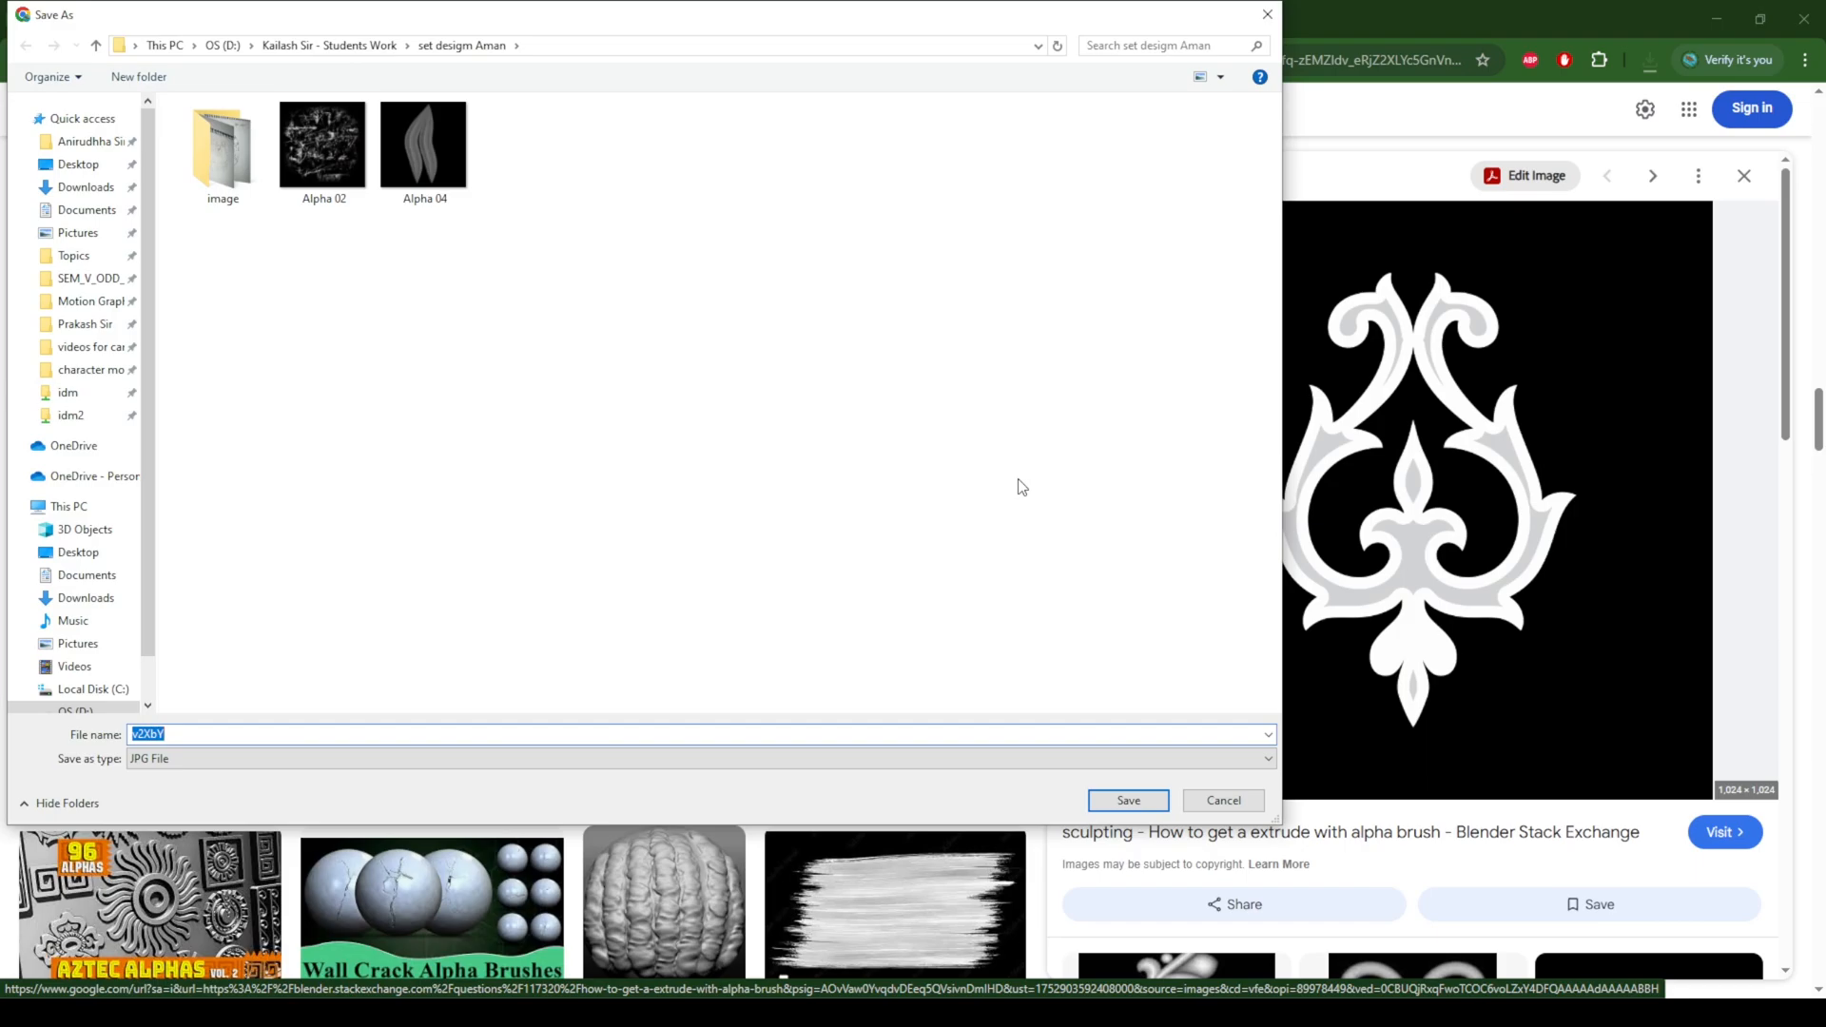
{"action": "left_click", "coordinate": [421, 191]}
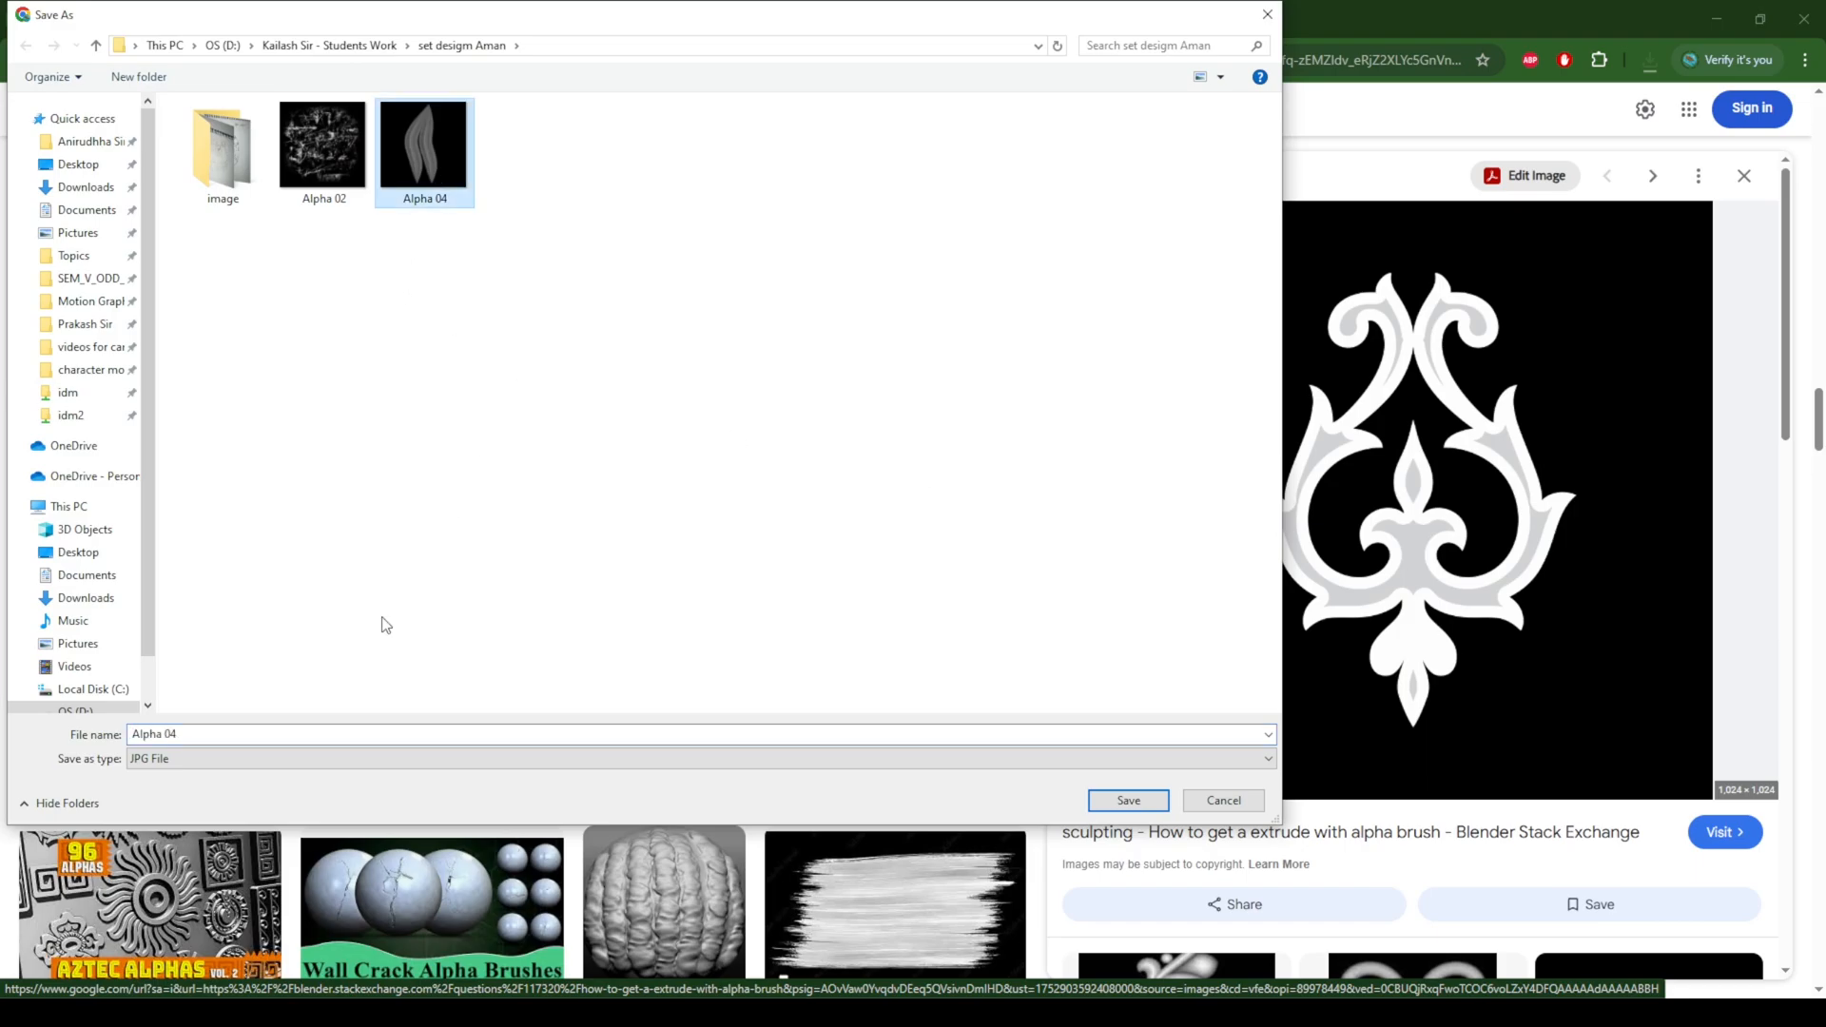
{"action": "left_click", "coordinate": [172, 733]}
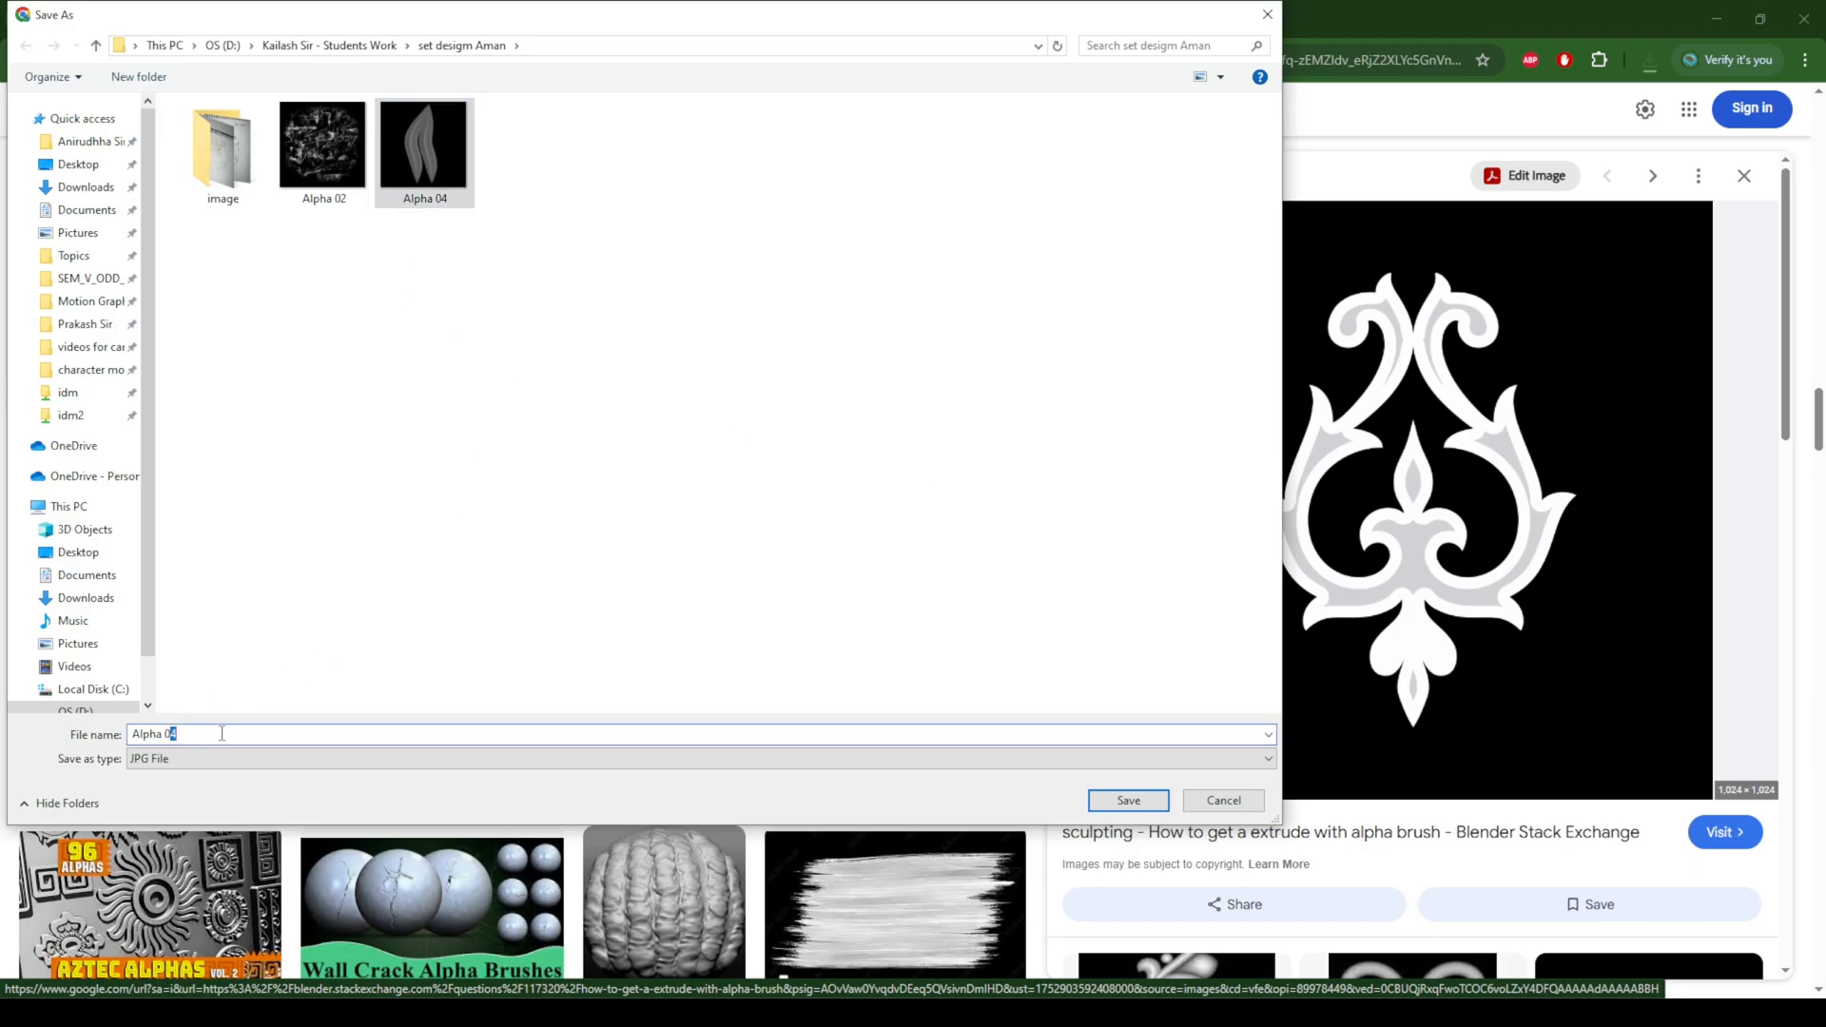
{"action": "type", "text": "5"}
{"action": "left_click", "coordinate": [1129, 800]}
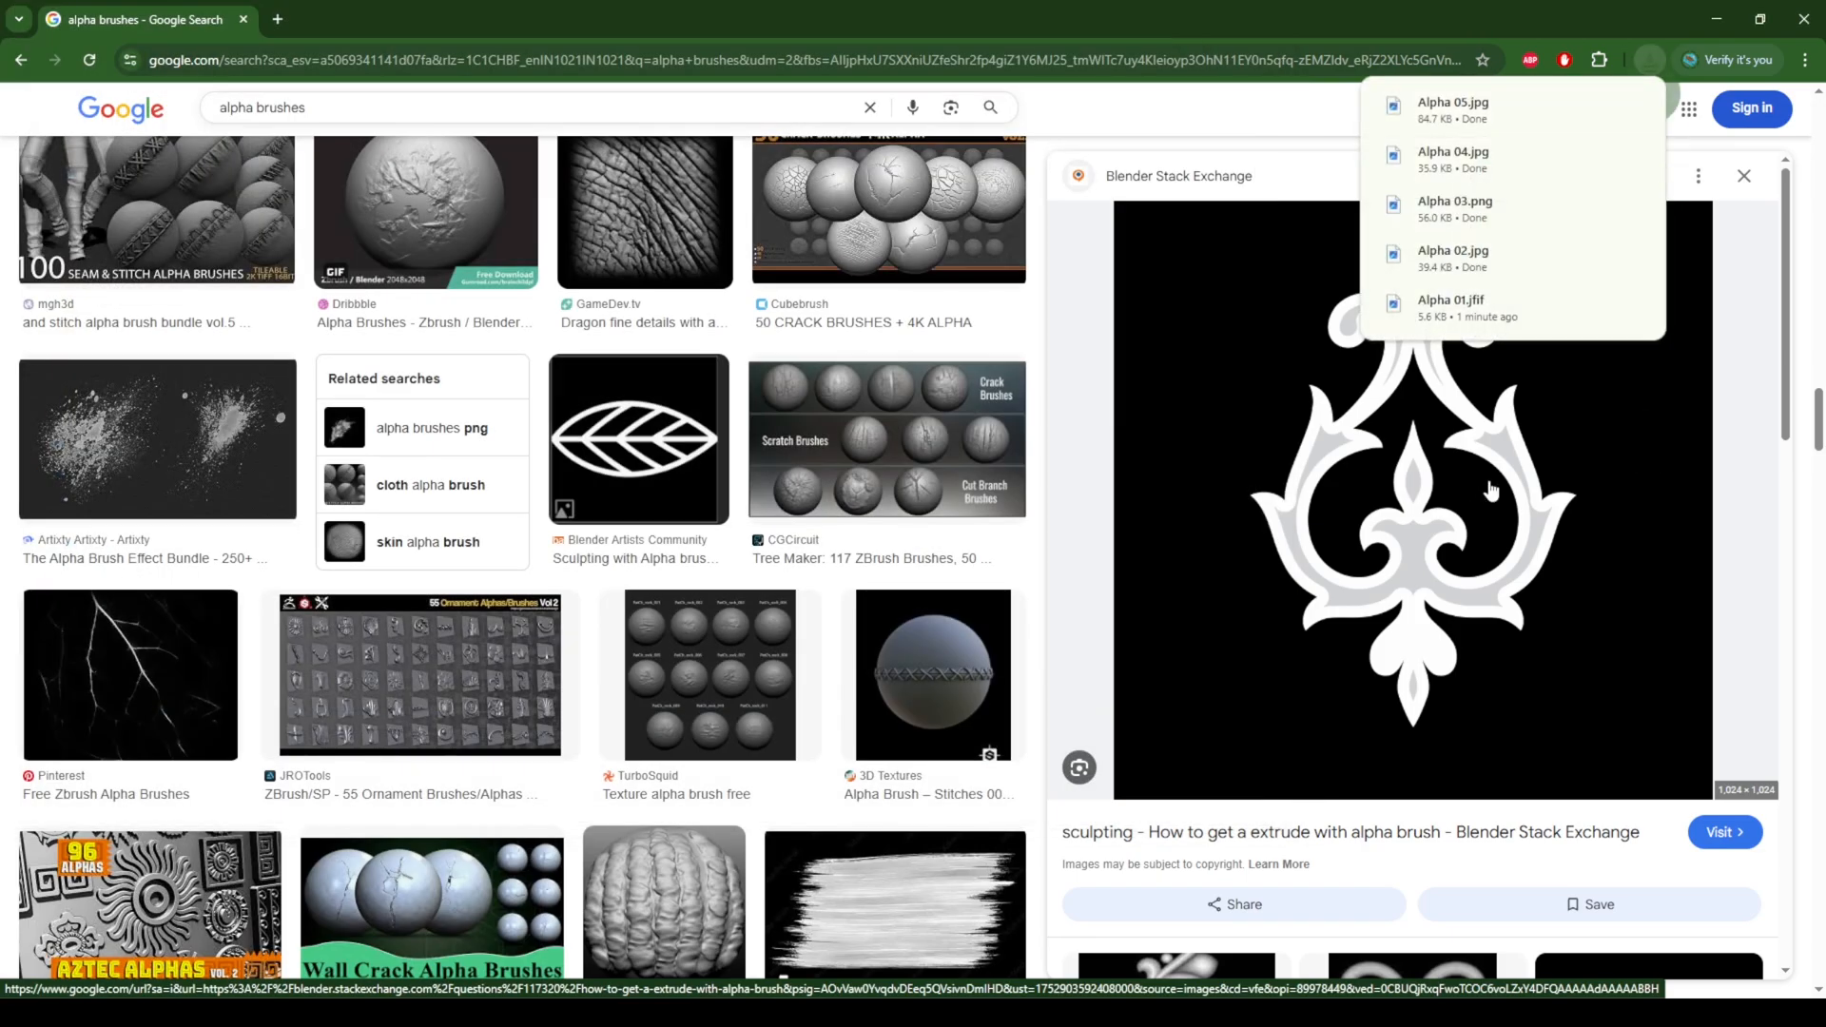
{"action": "left_click", "coordinate": [1571, 21]}
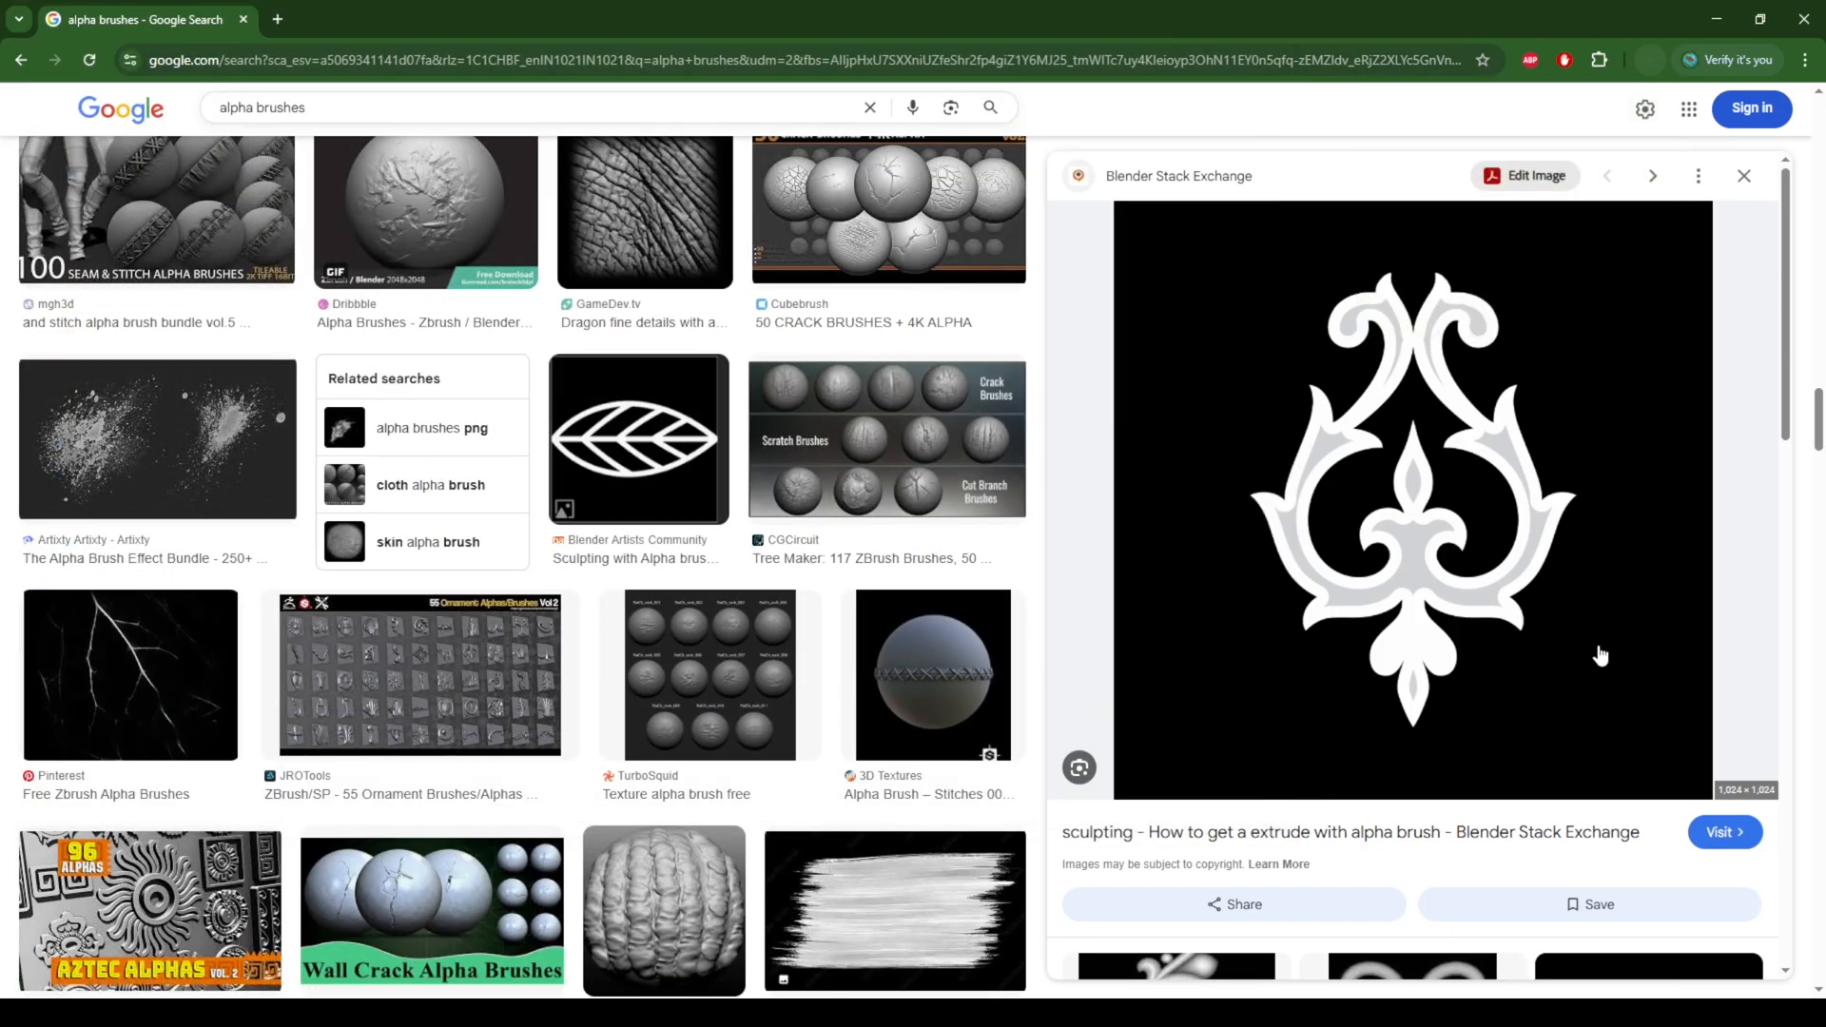
Step: Open the vertical scrolling-vine alpha from Pinterest among the related images and save it as Alpha 06
{"action": "scroll", "coordinate": [1601, 655], "scroll_direction": "down", "scroll_amount": 3}
{"action": "scroll", "coordinate": [1602, 655], "scroll_direction": "down", "scroll_amount": 3}
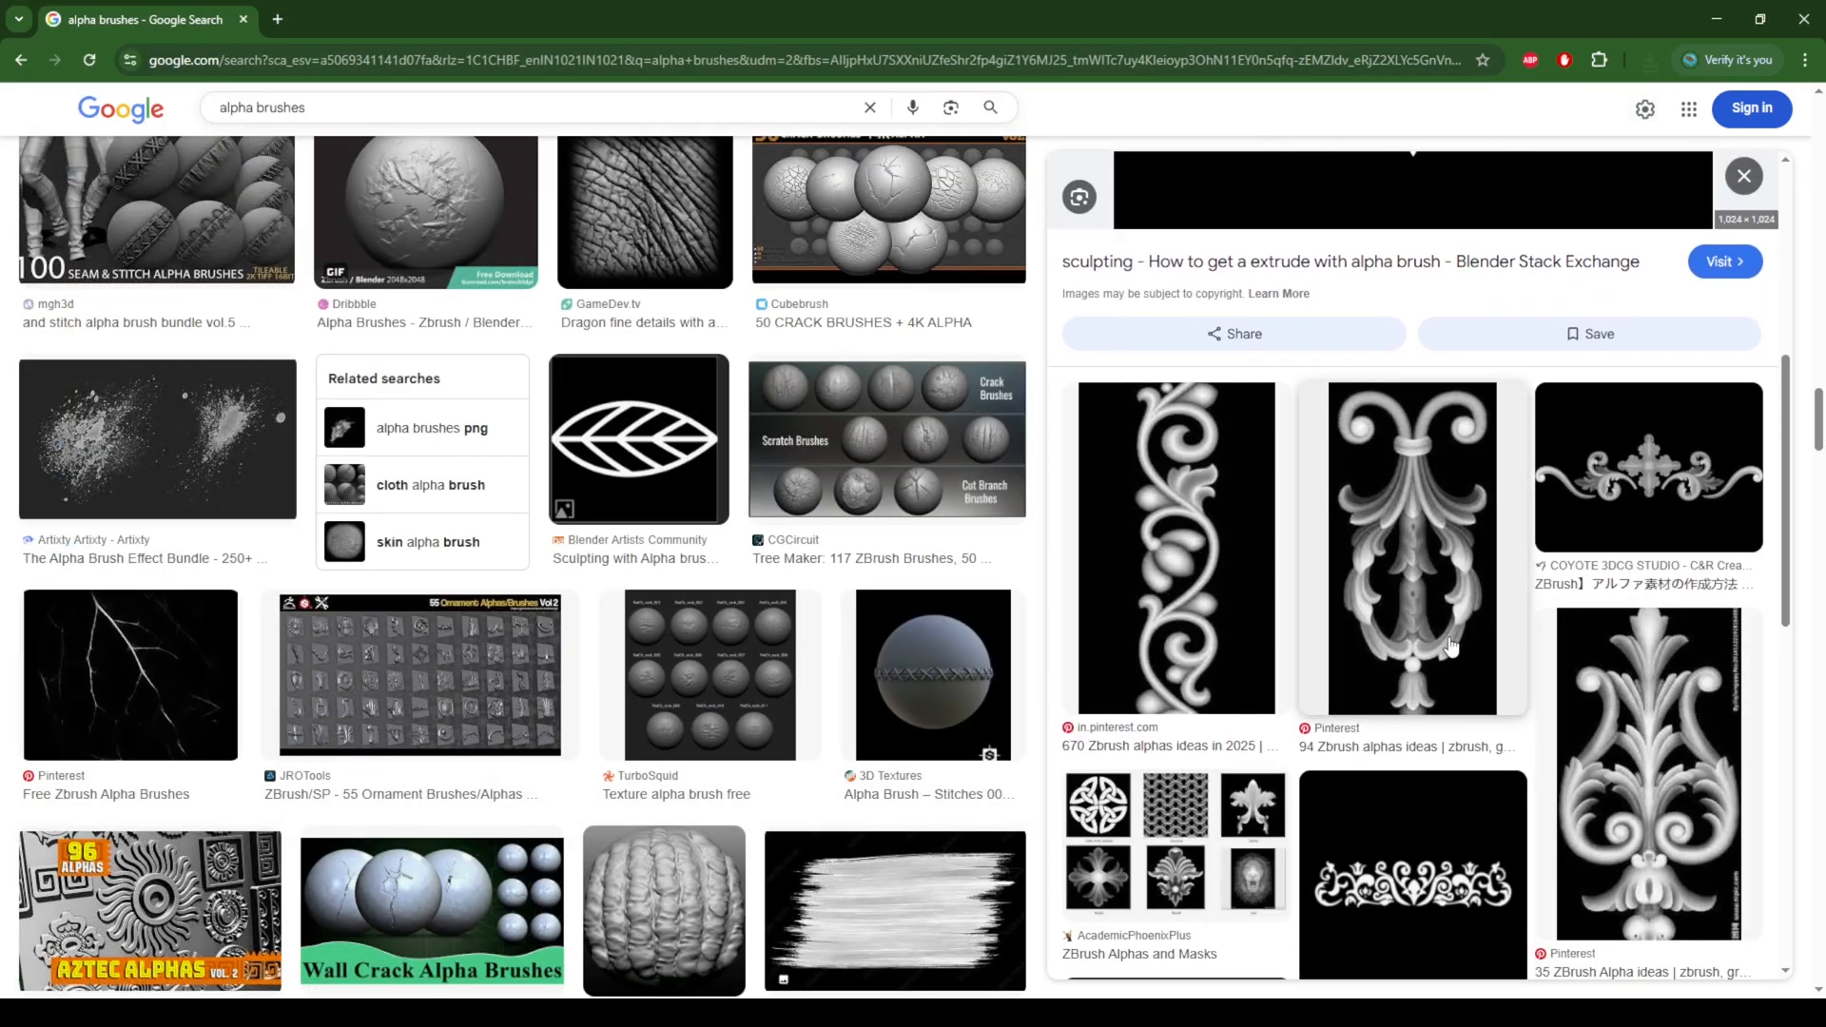
{"action": "left_click", "coordinate": [1229, 591]}
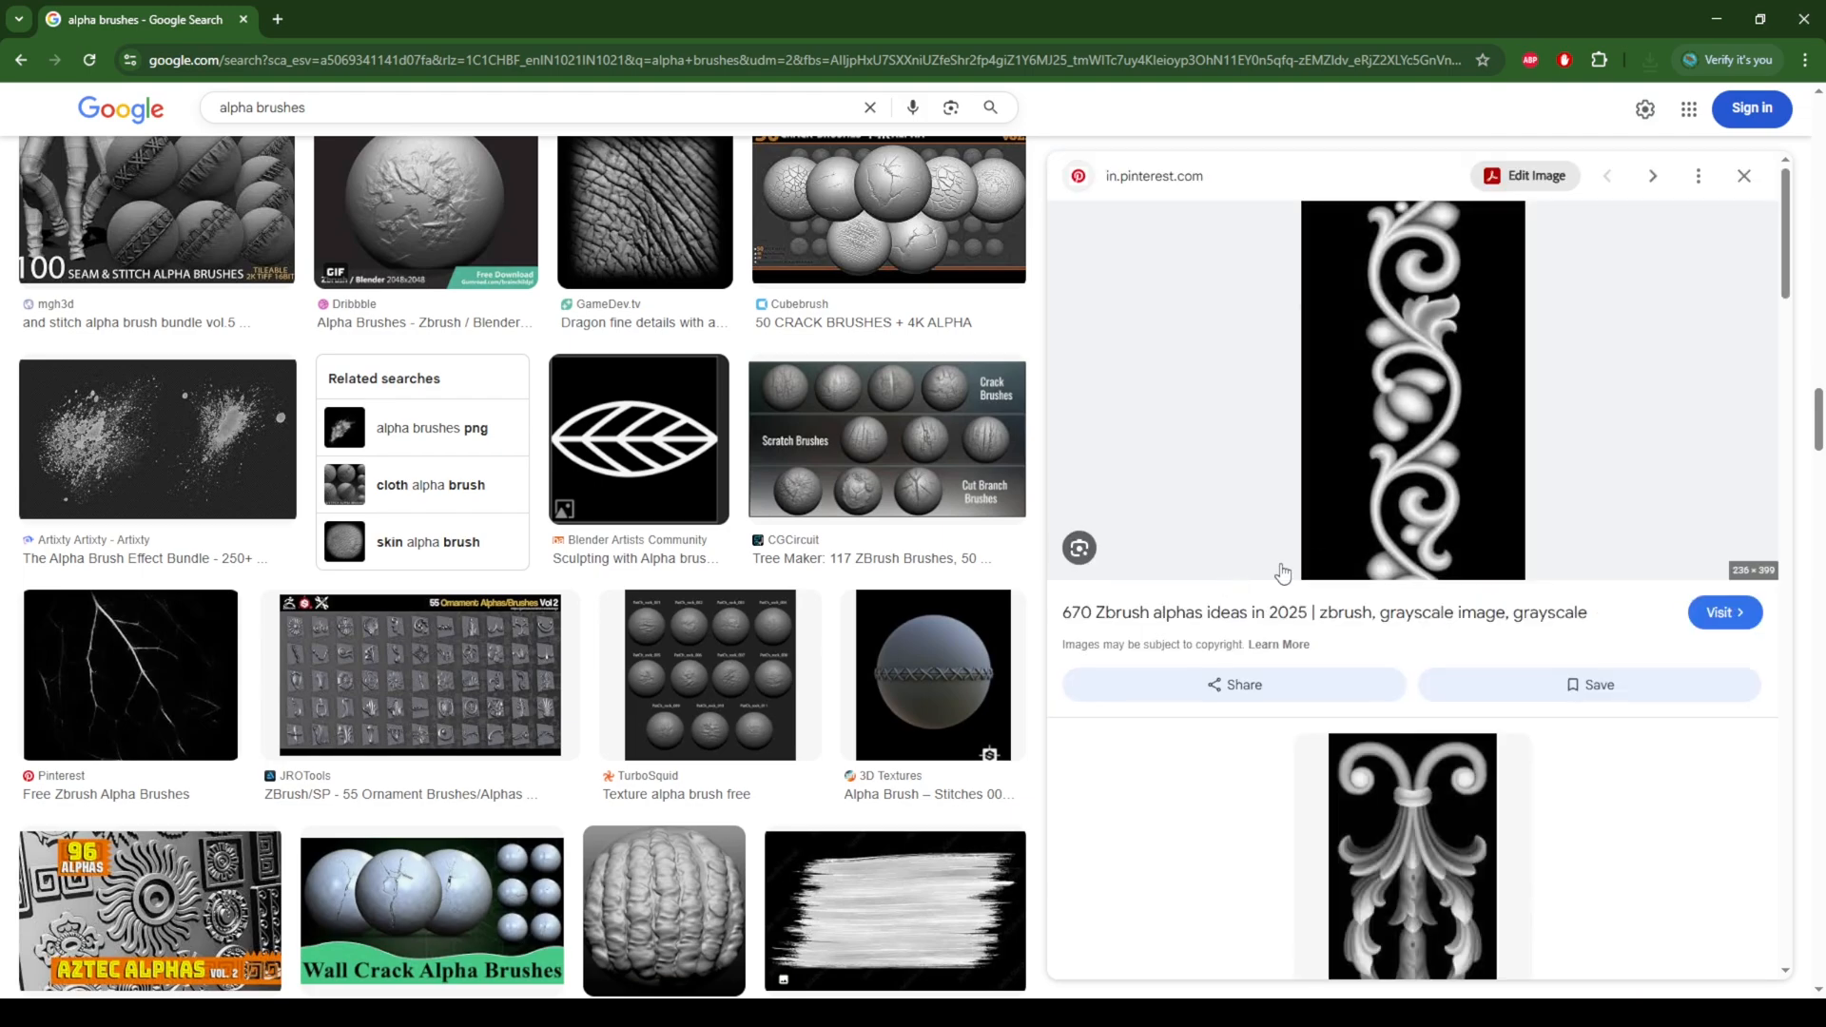
{"action": "right_click", "coordinate": [1438, 355]}
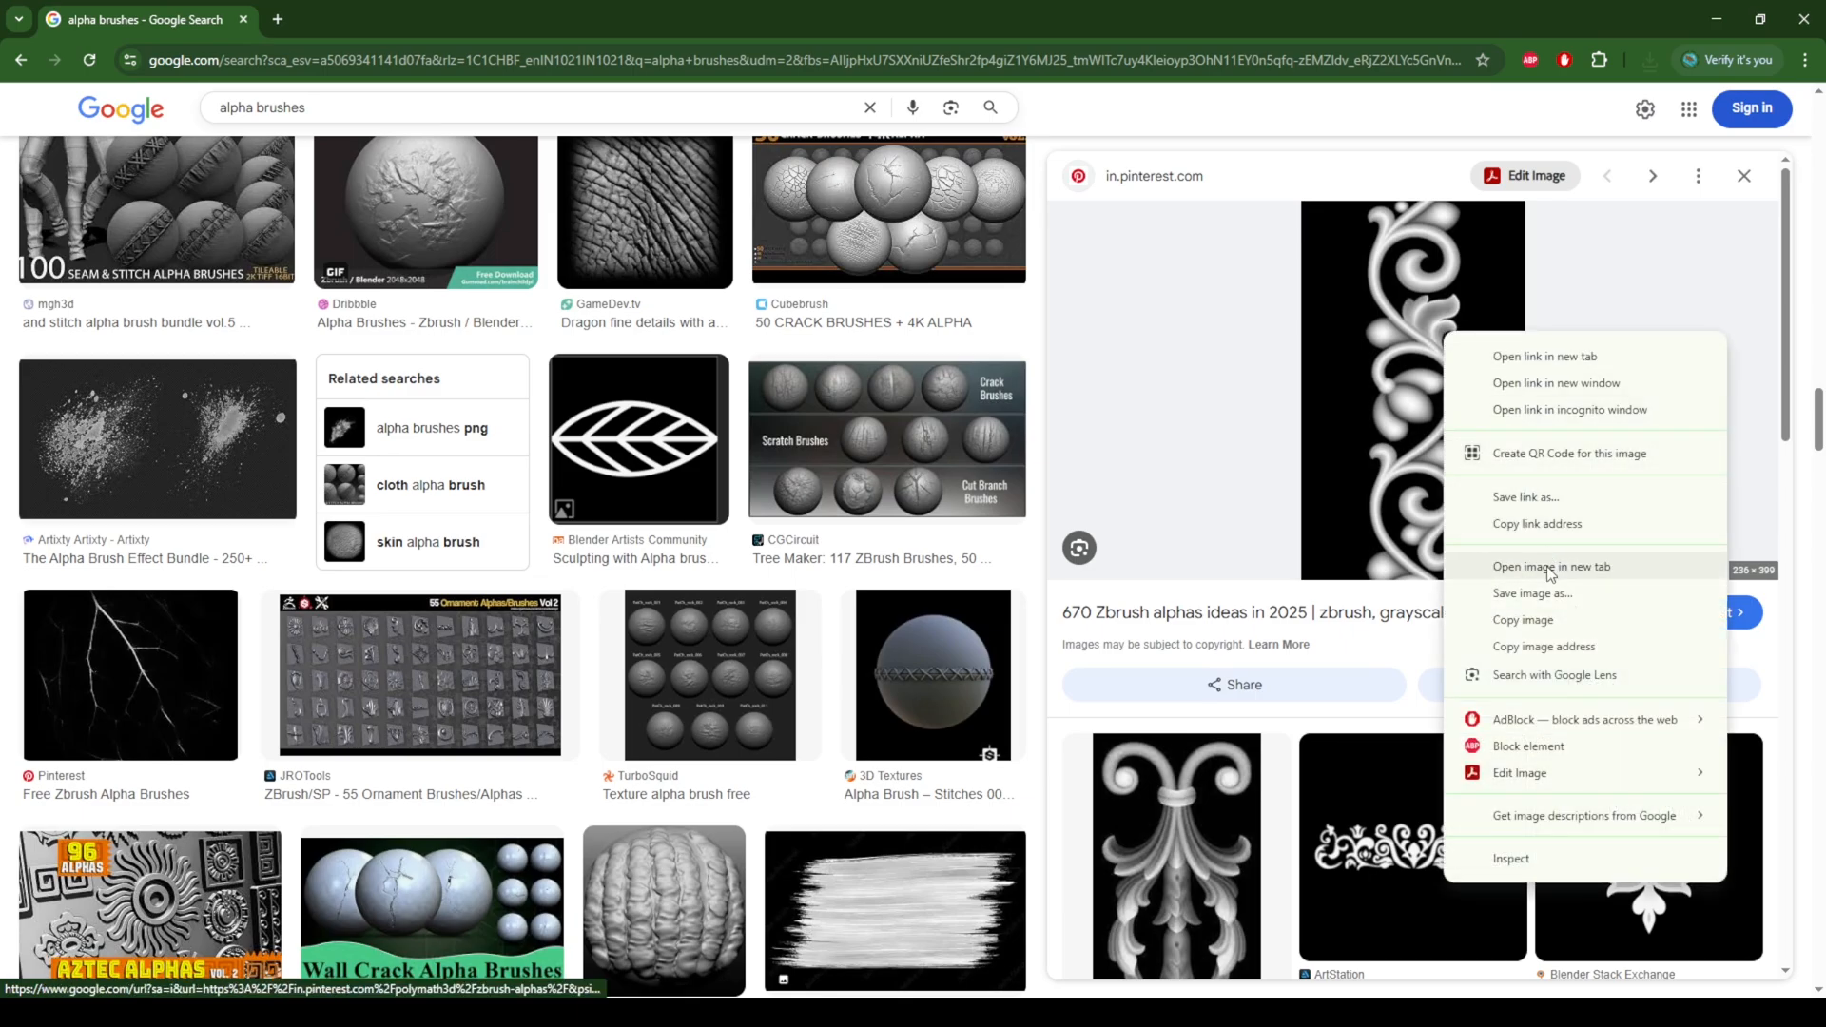
{"action": "left_click", "coordinate": [1521, 594]}
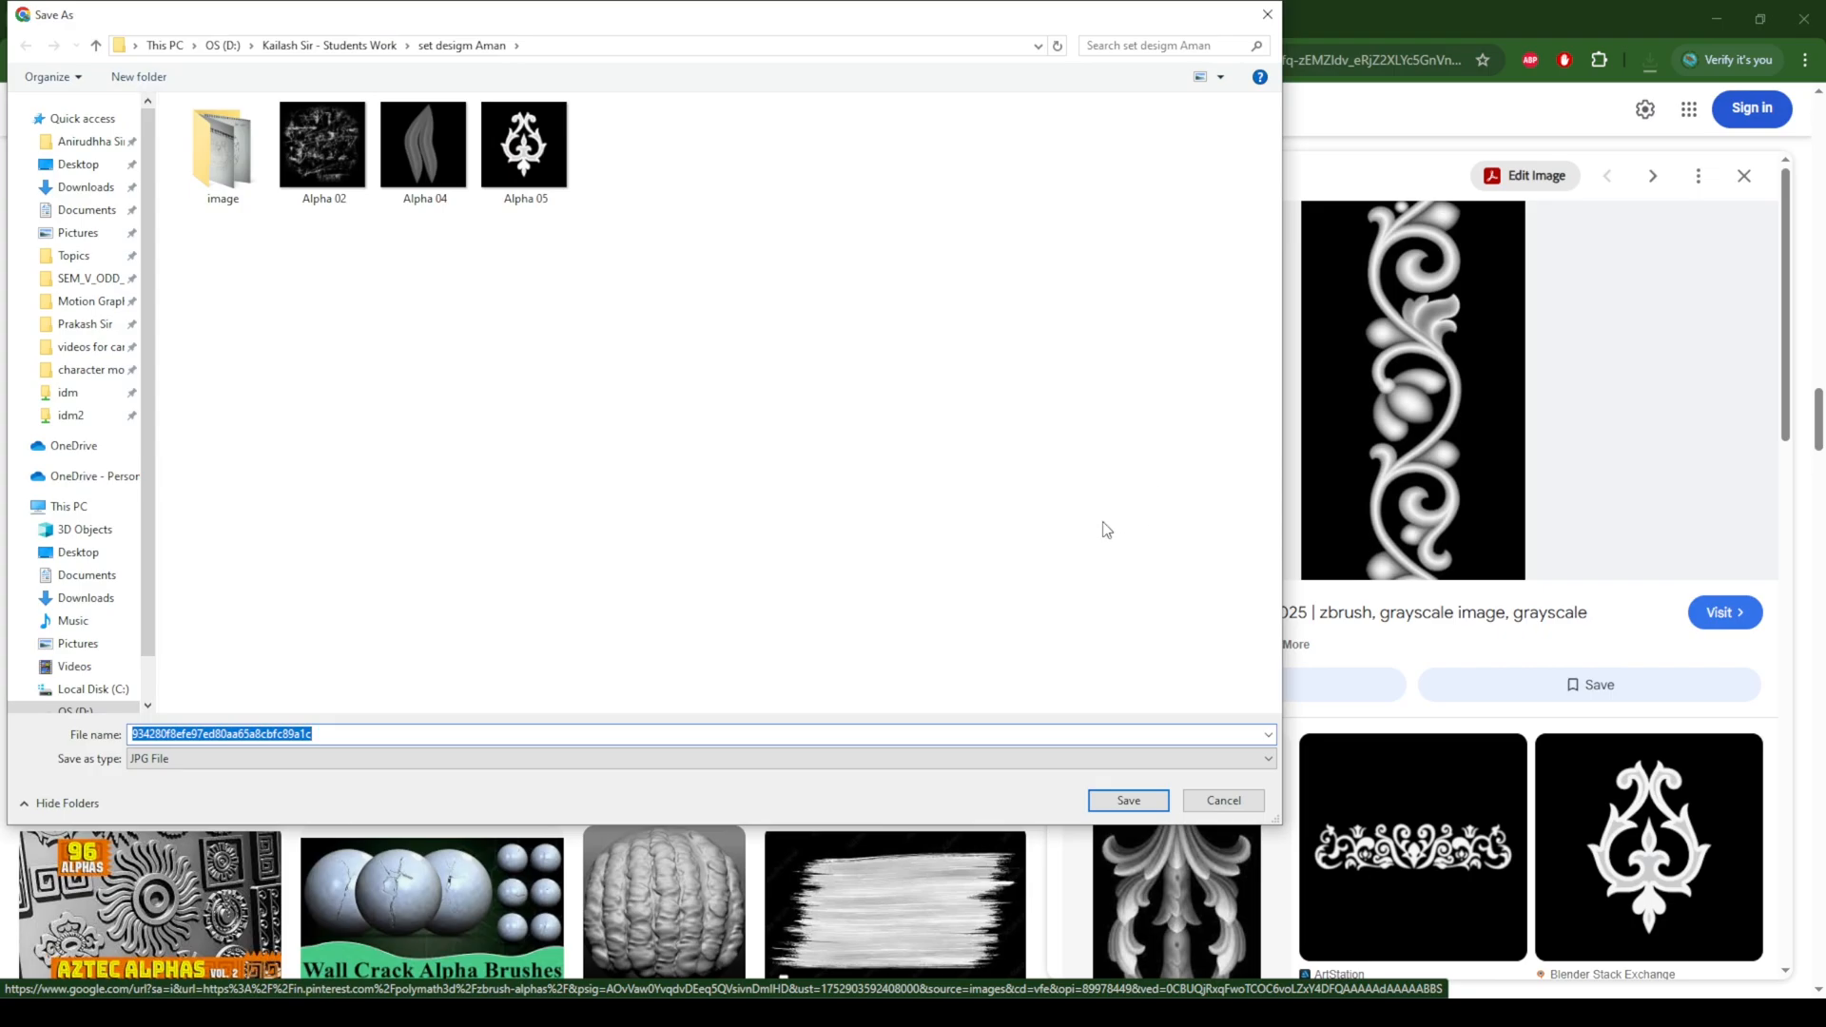
{"action": "left_click", "coordinate": [524, 148]}
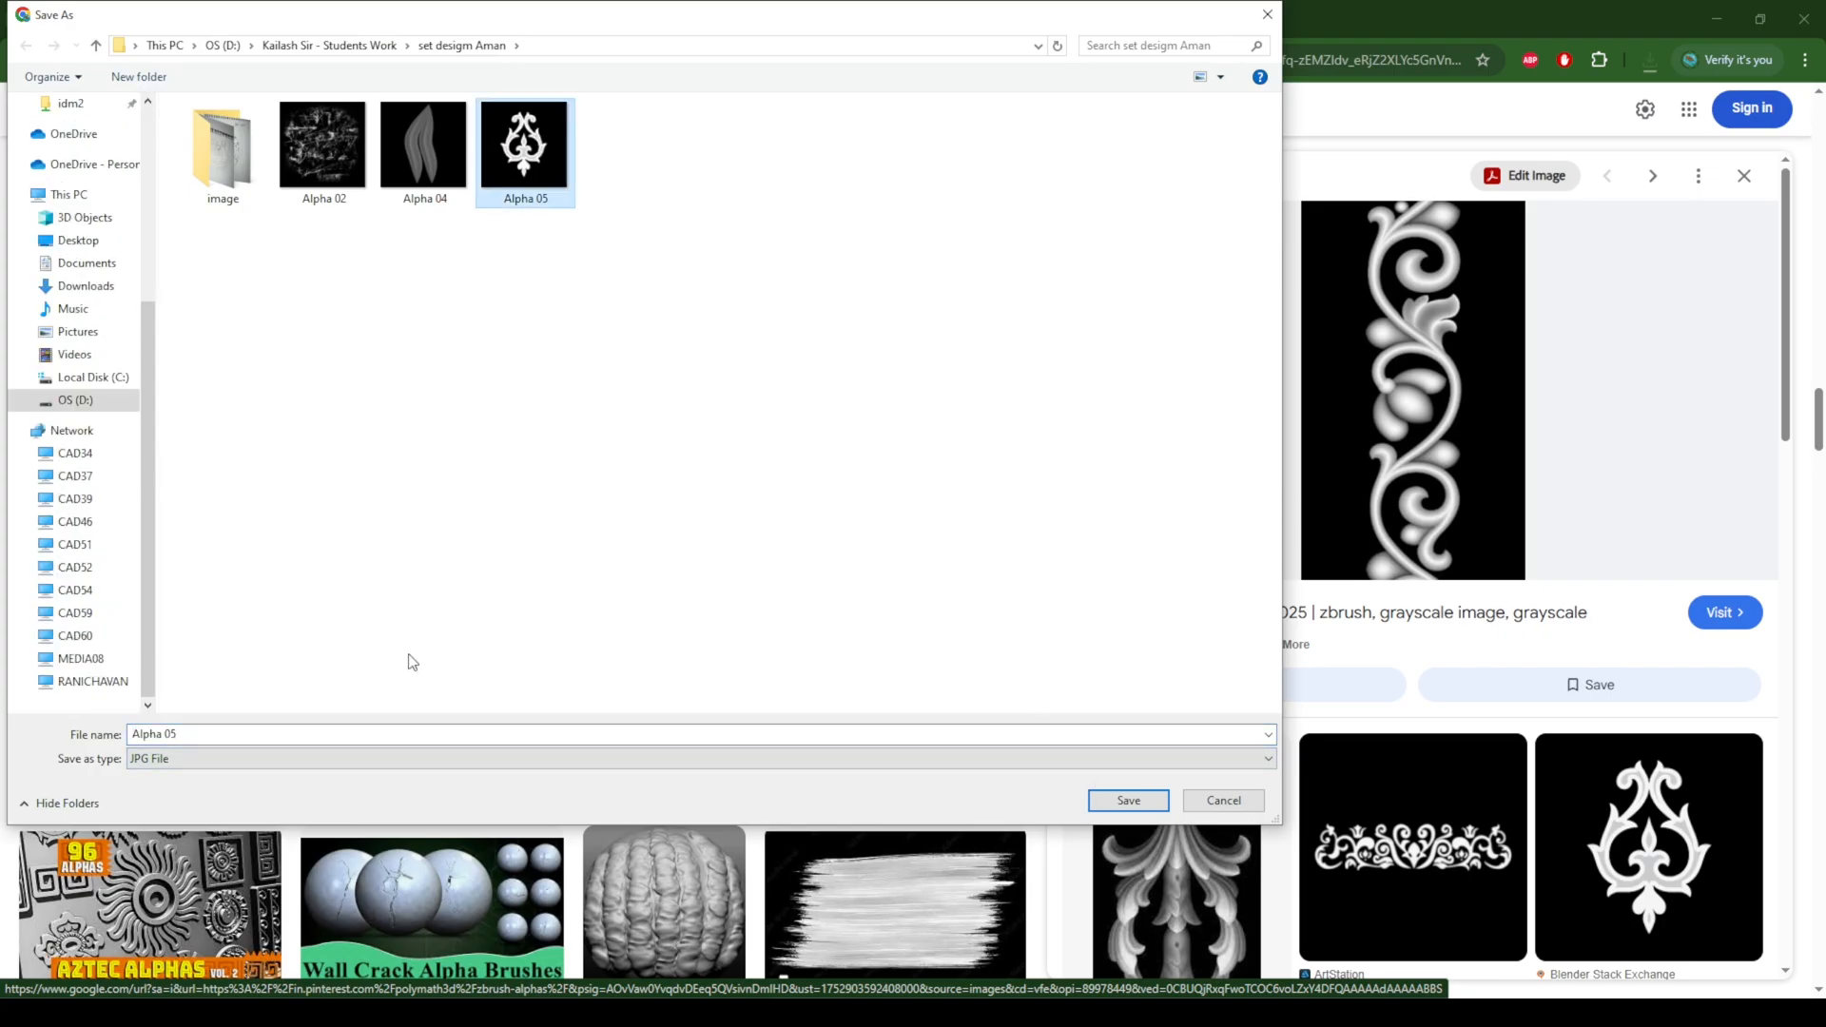
{"action": "left_click", "coordinate": [171, 737]}
{"action": "left_click", "coordinate": [172, 738]}
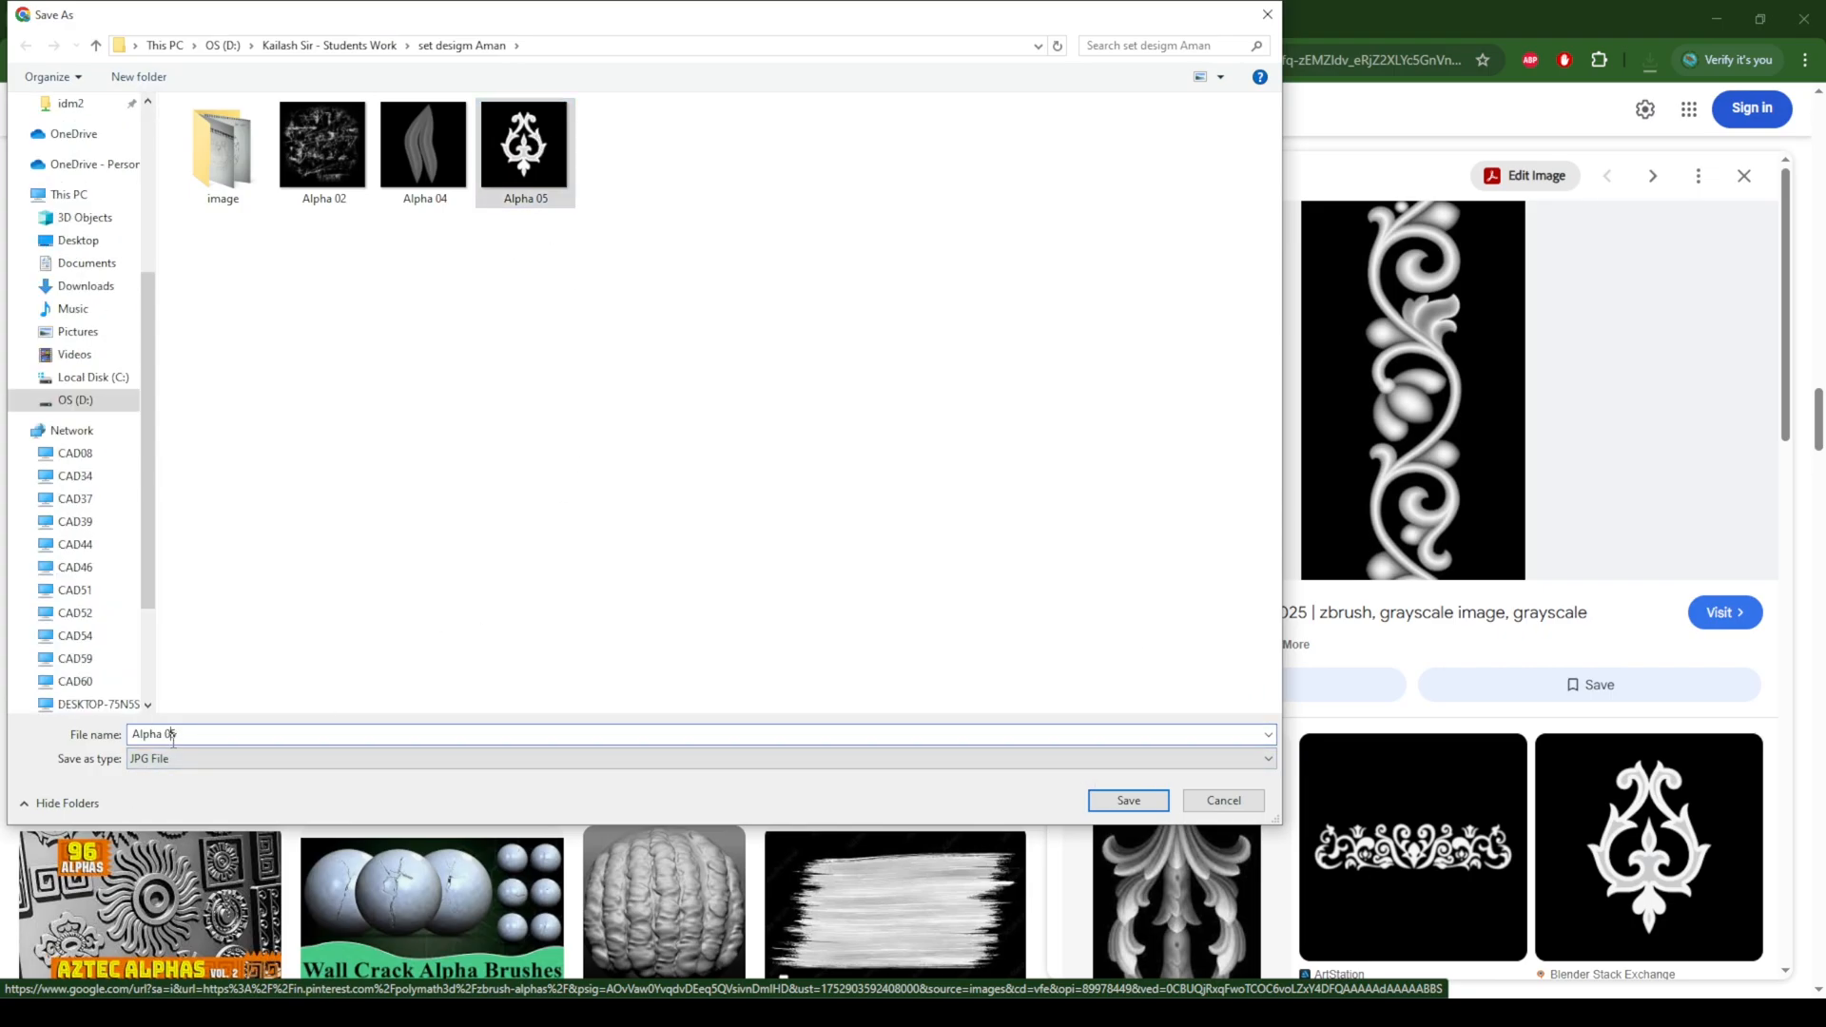
{"action": "type", "text": "6"}
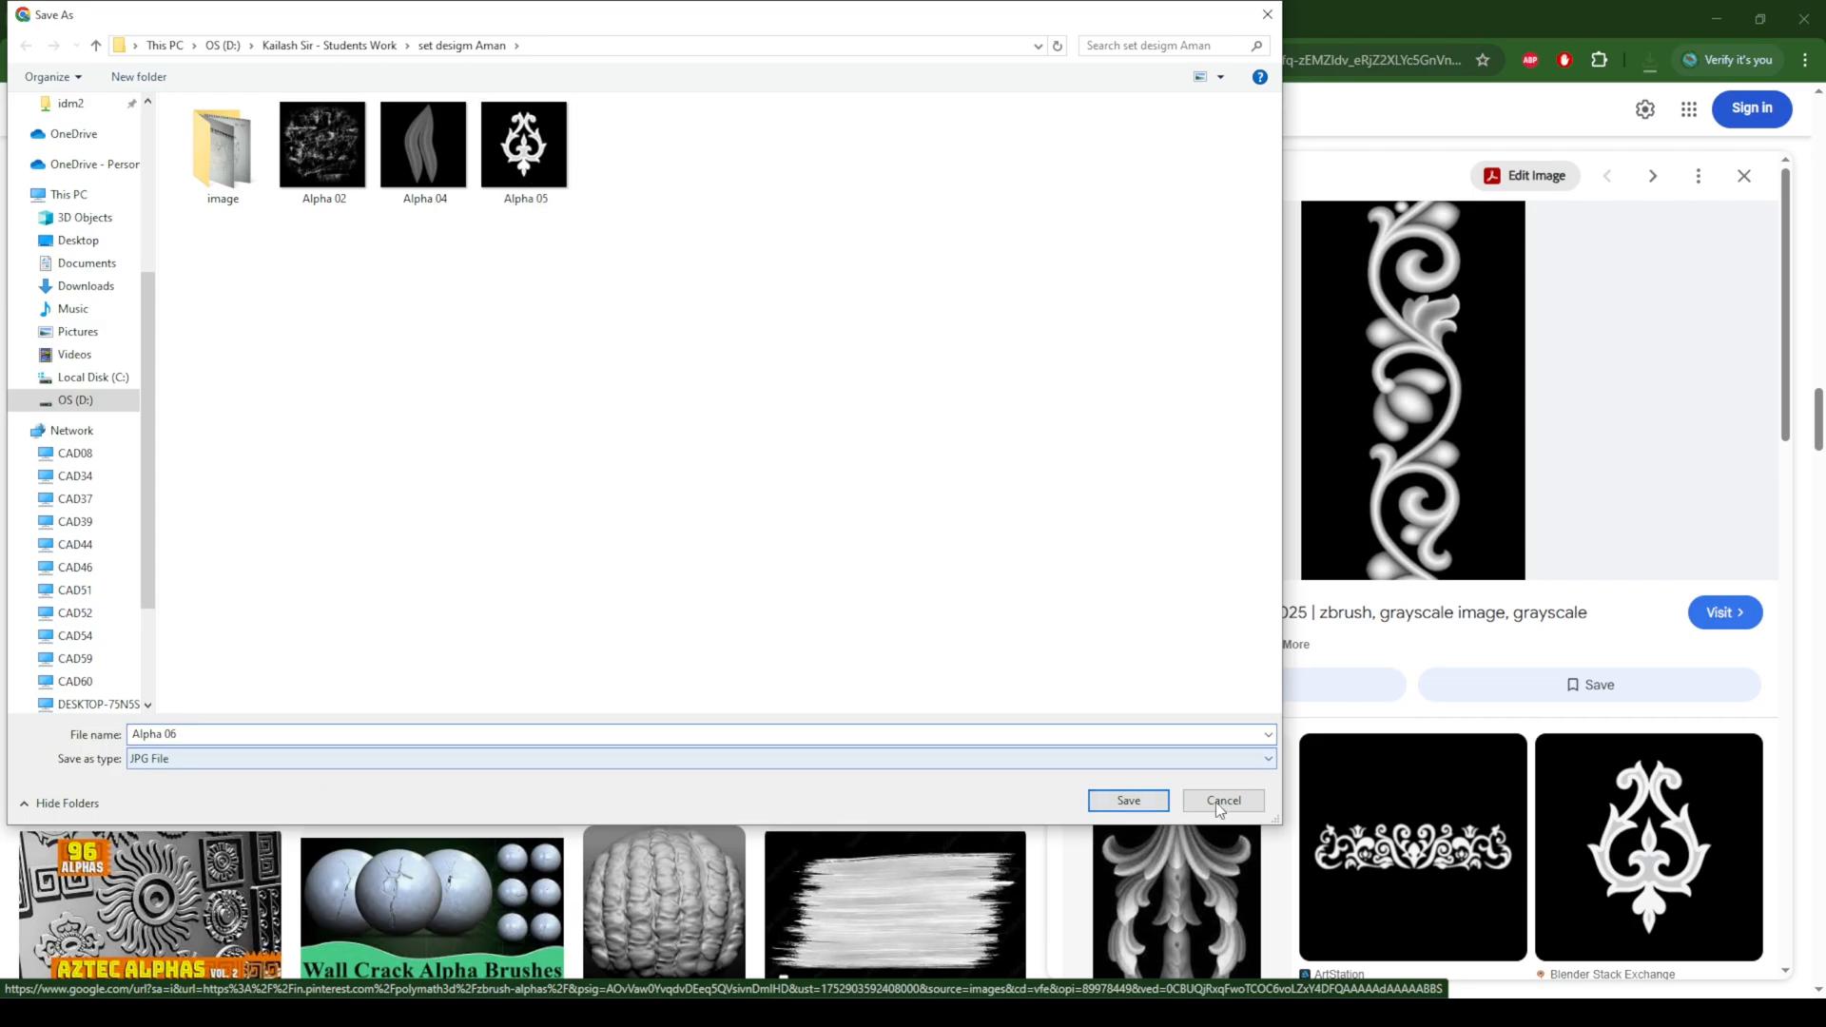
{"action": "left_click", "coordinate": [1157, 805]}
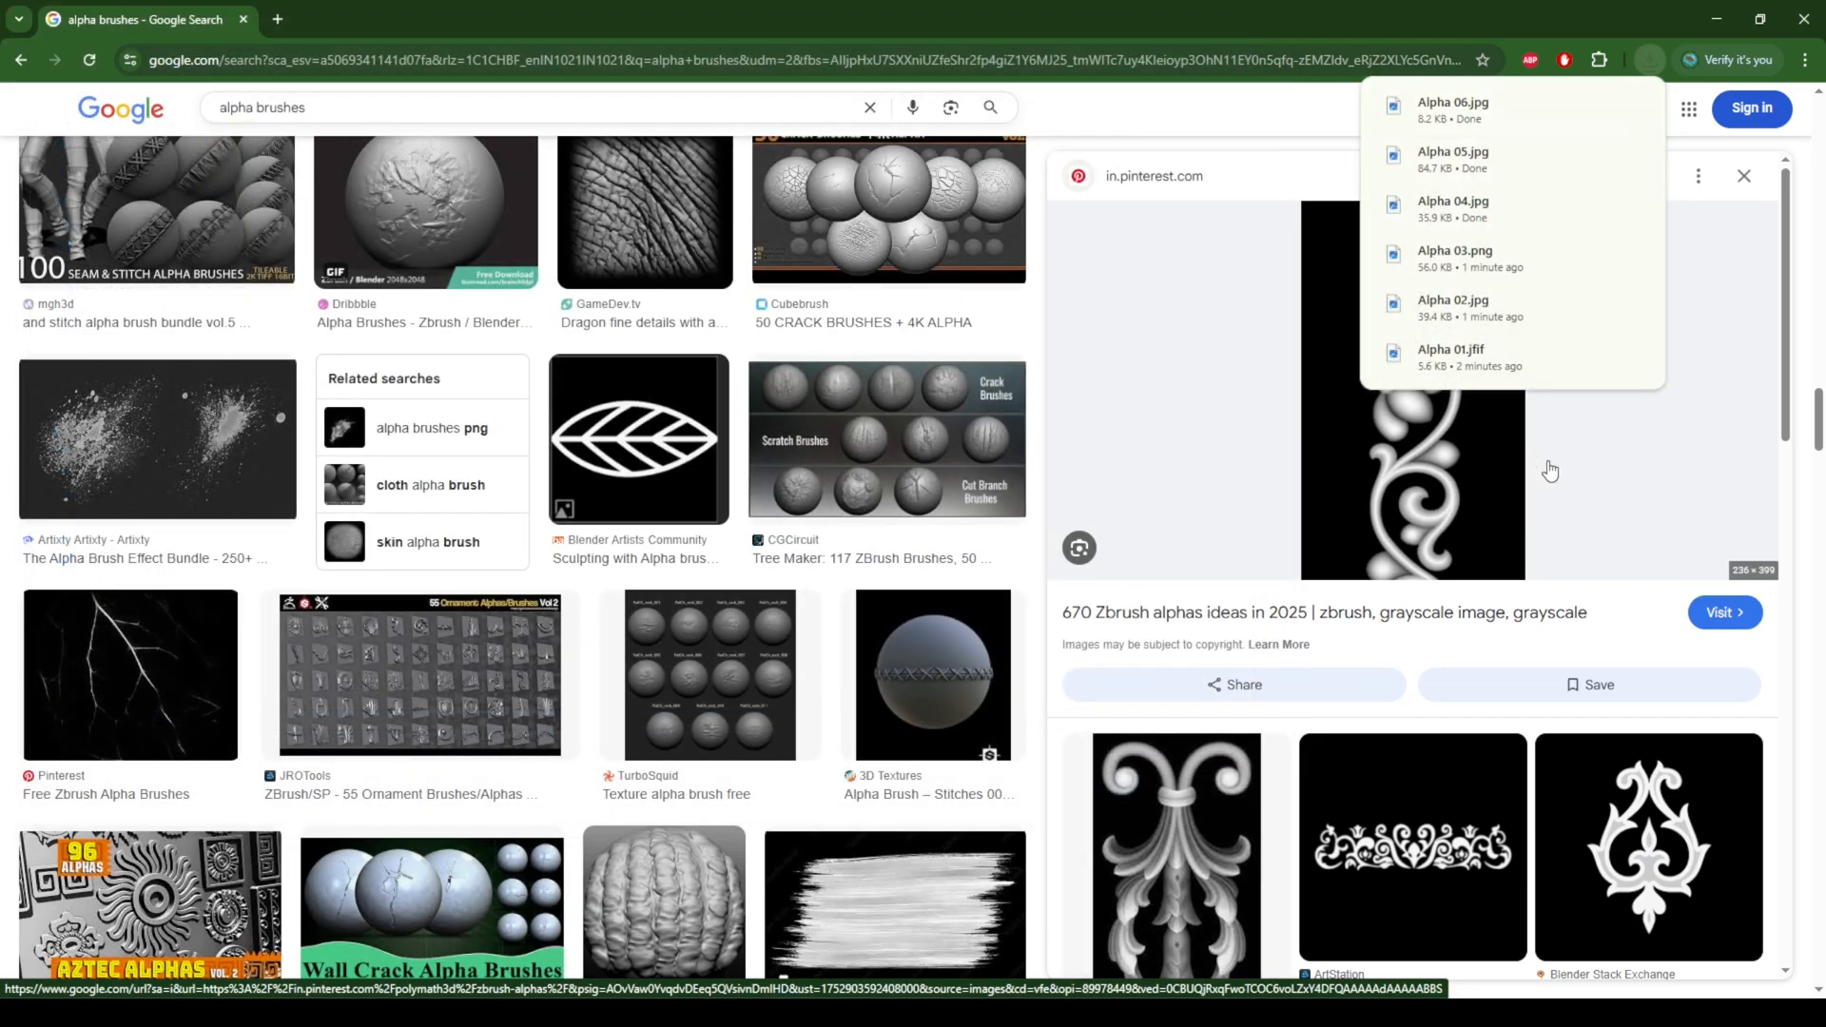
Step: Open the tall acanthus ornament from Pinterest's "94 Zbrush alphas ideas" among the related images and save it as Alpha 07
{"action": "scroll", "coordinate": [1775, 489], "scroll_direction": "down", "scroll_amount": 3}
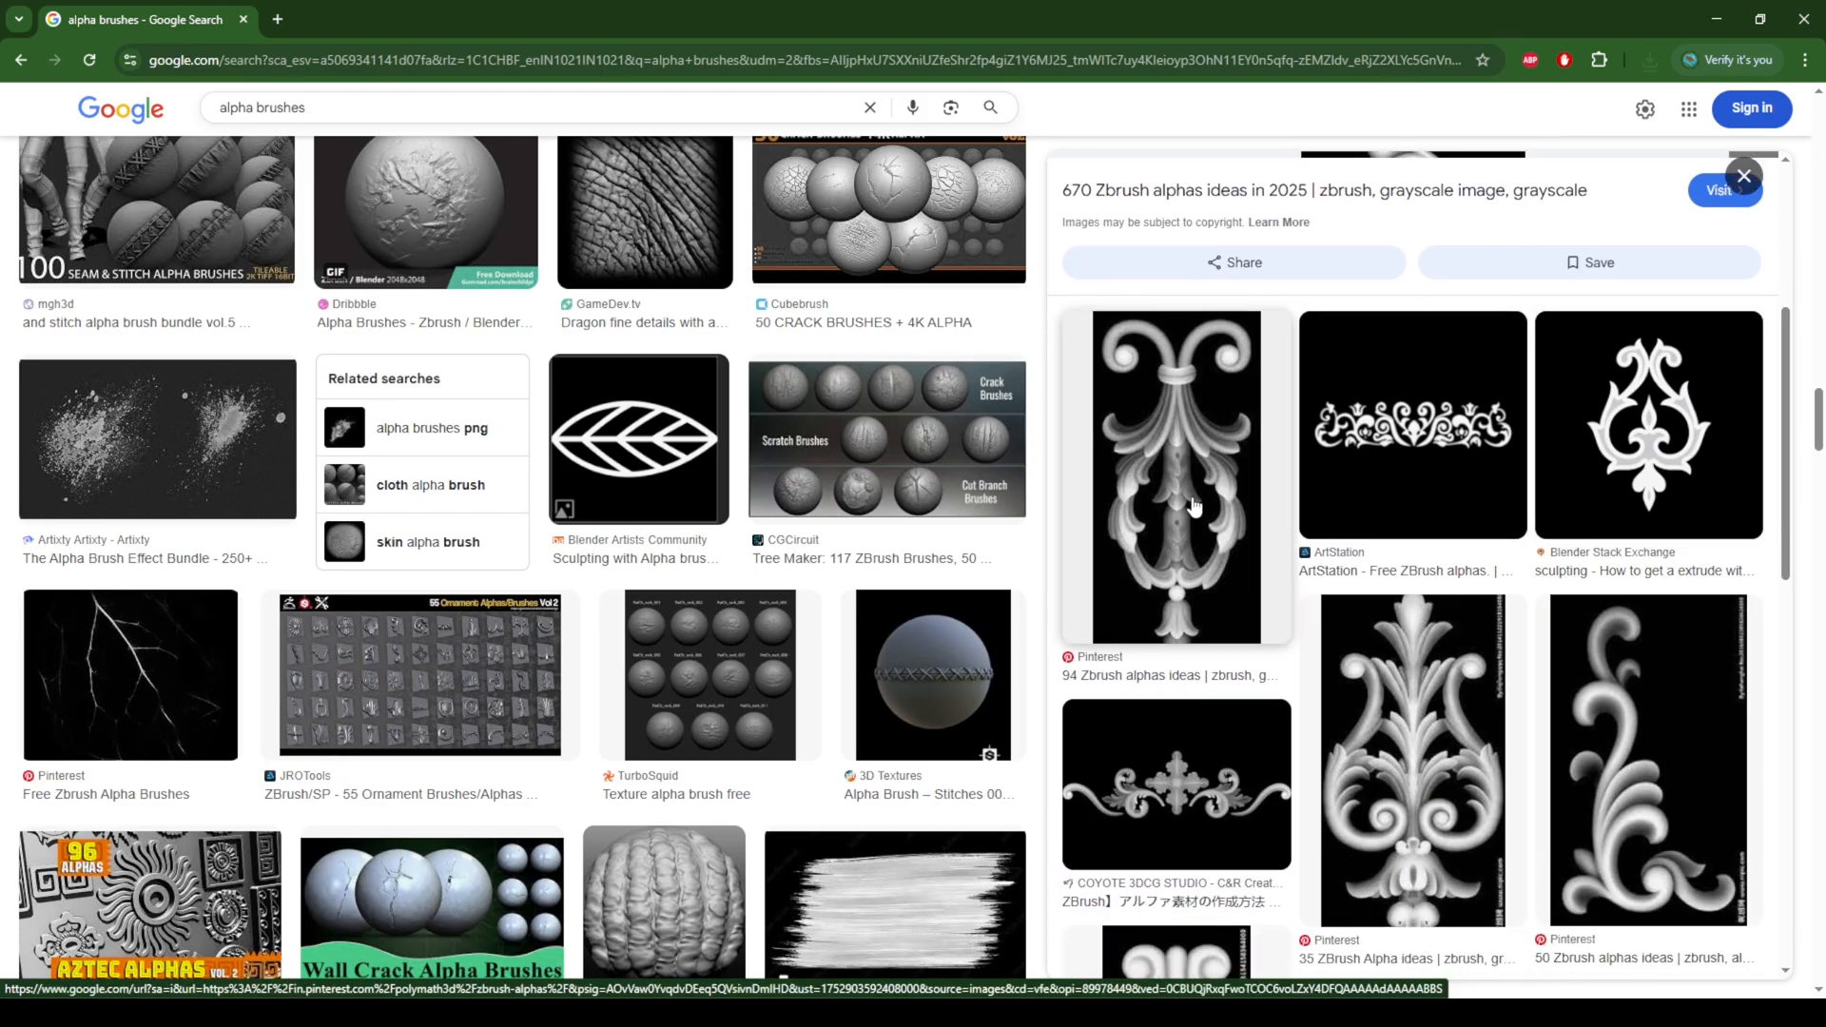
{"action": "left_click", "coordinate": [1195, 507]}
{"action": "right_click", "coordinate": [1418, 378]}
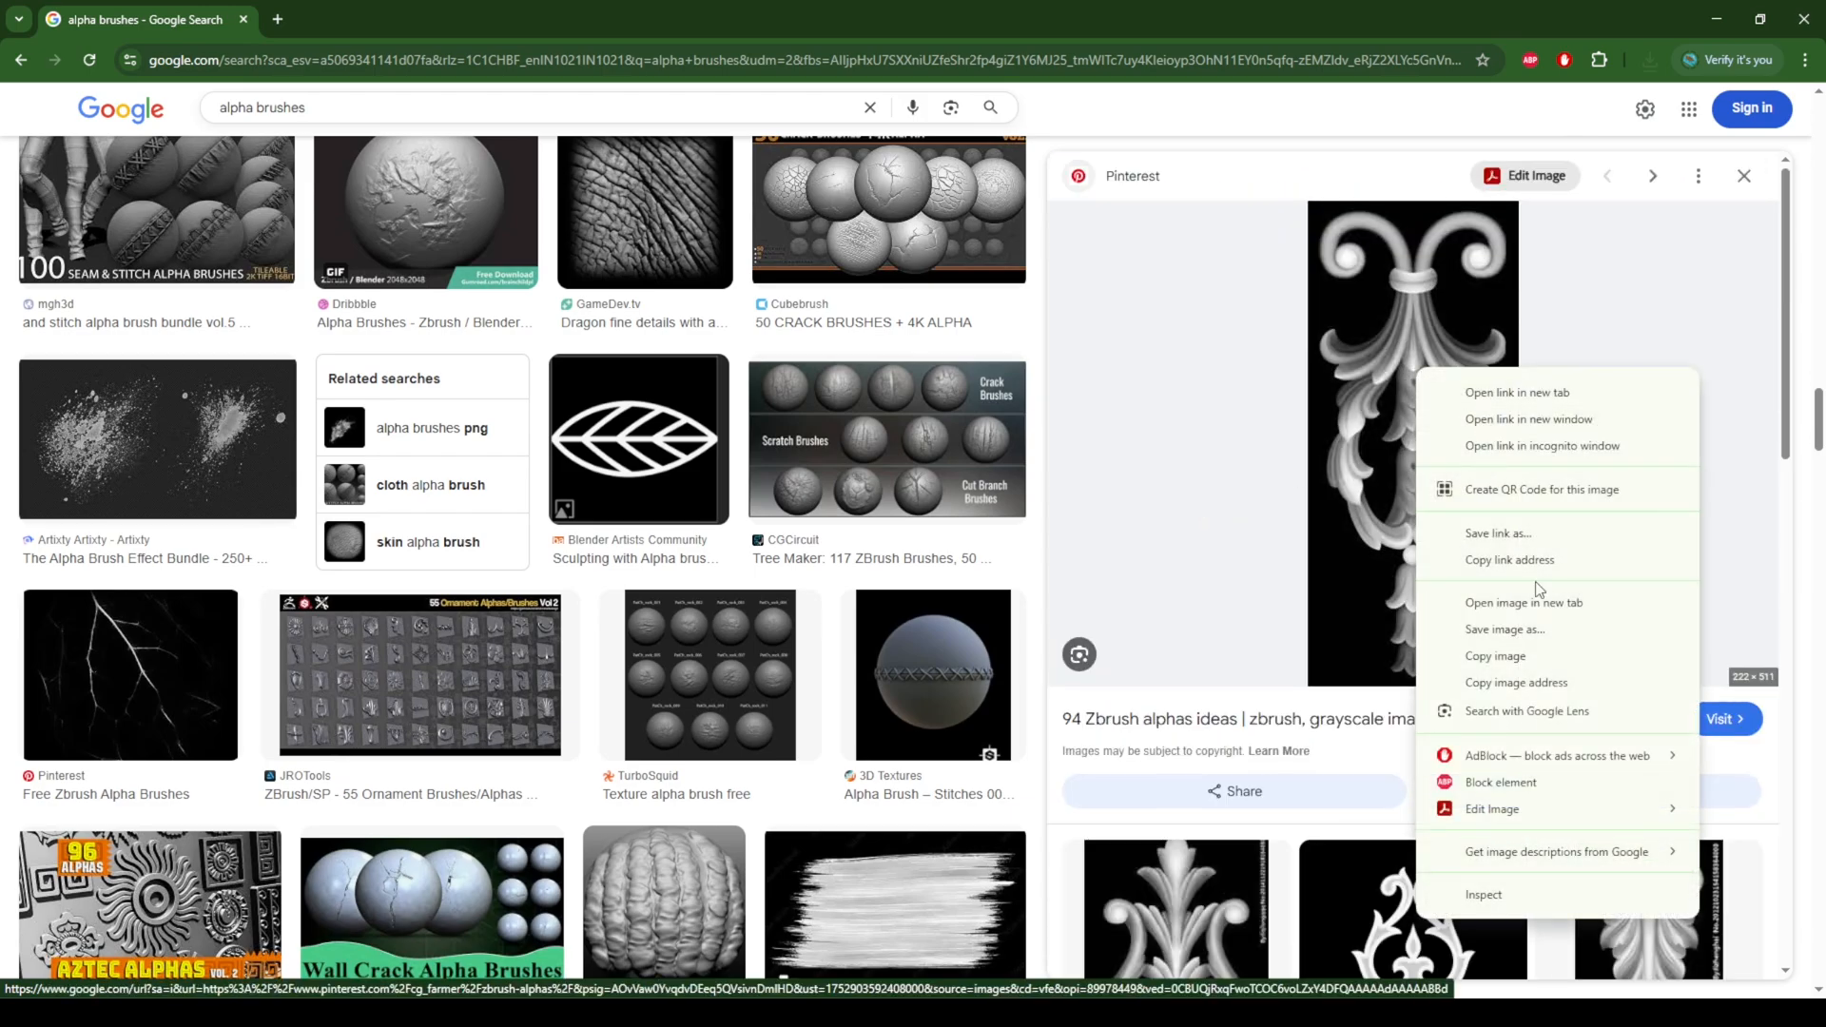
{"action": "left_click", "coordinate": [1493, 630]}
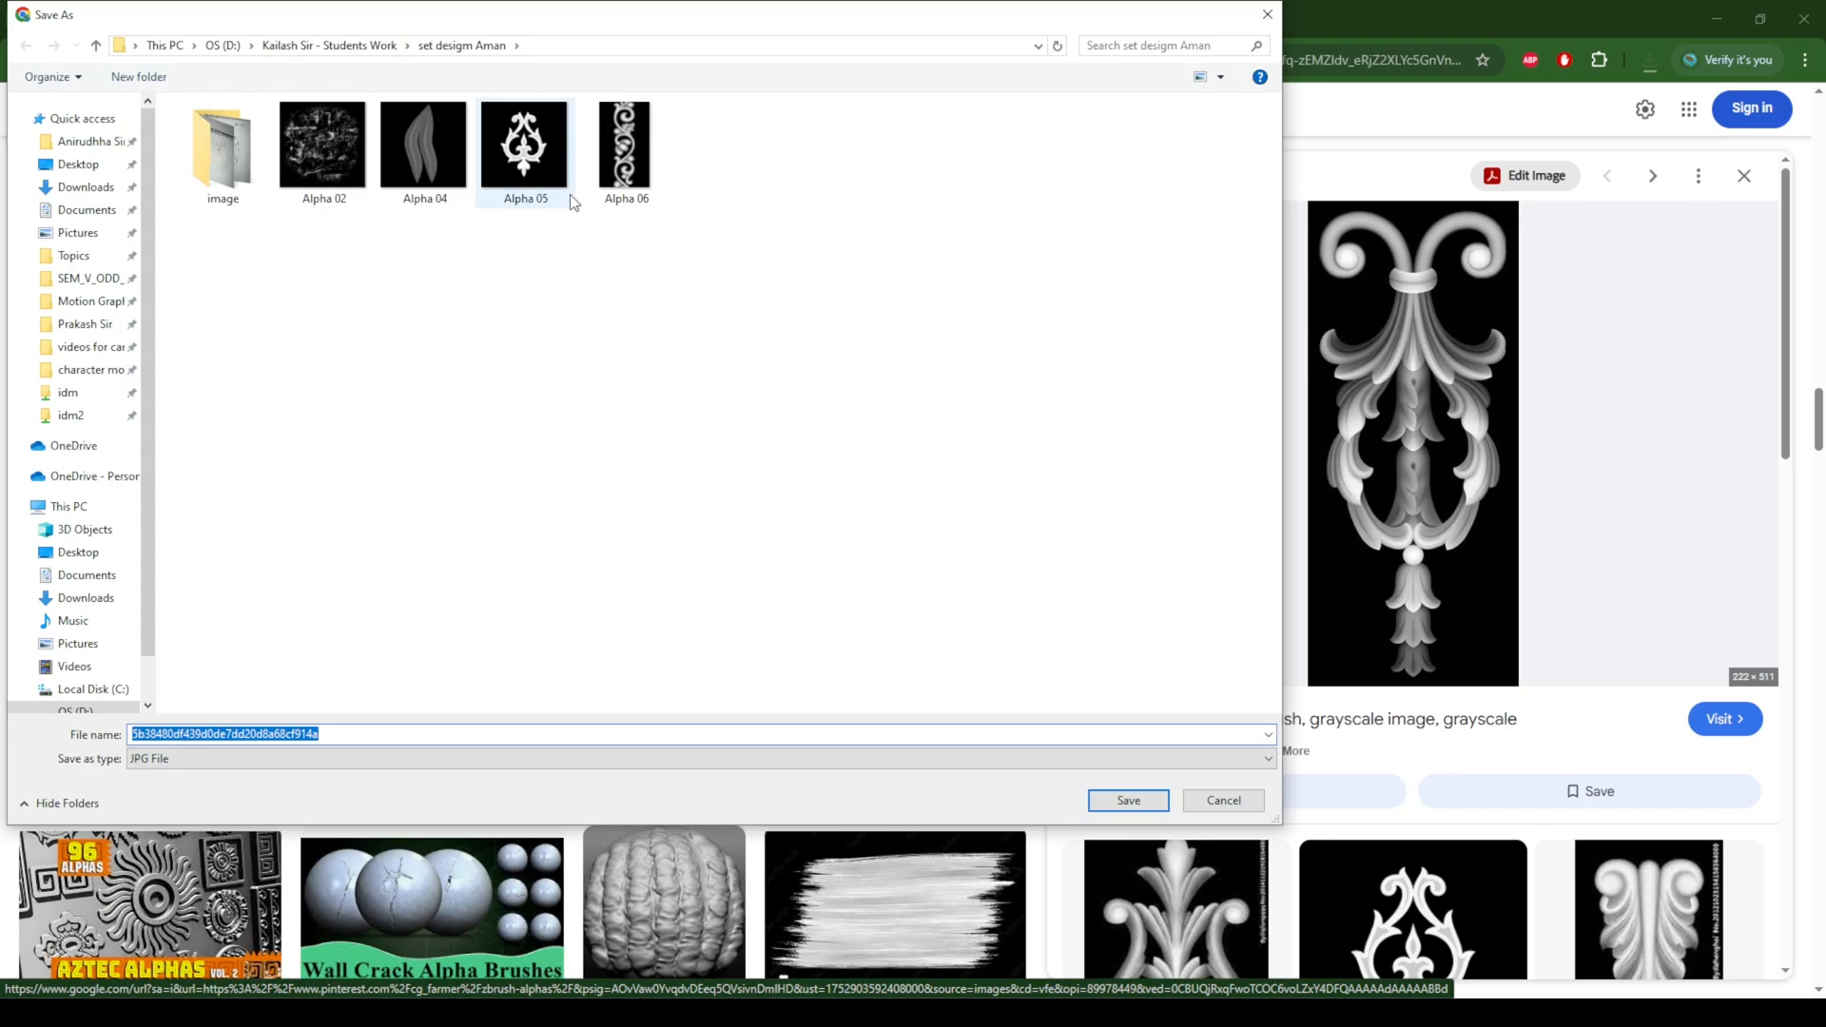
{"action": "left_click", "coordinate": [632, 157]}
{"action": "left_click", "coordinate": [167, 733]}
{"action": "left_click", "coordinate": [174, 732]}
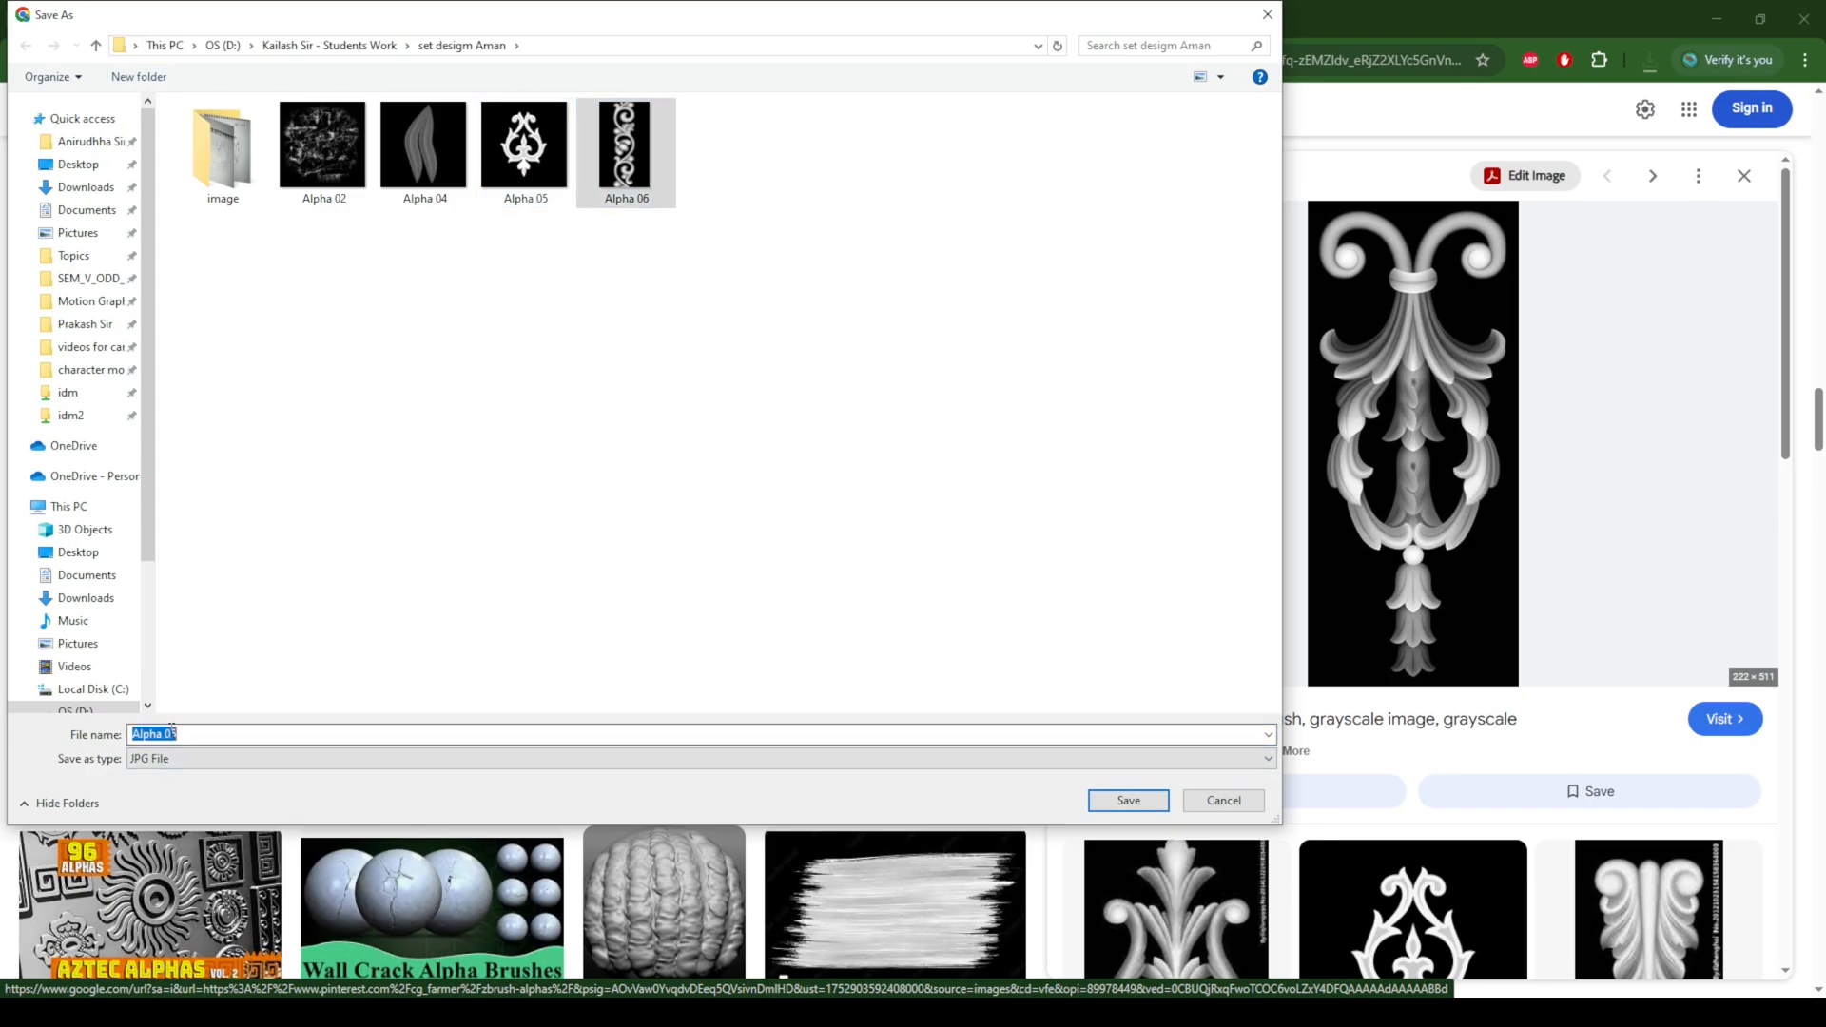
{"action": "left_click", "coordinate": [183, 733]}
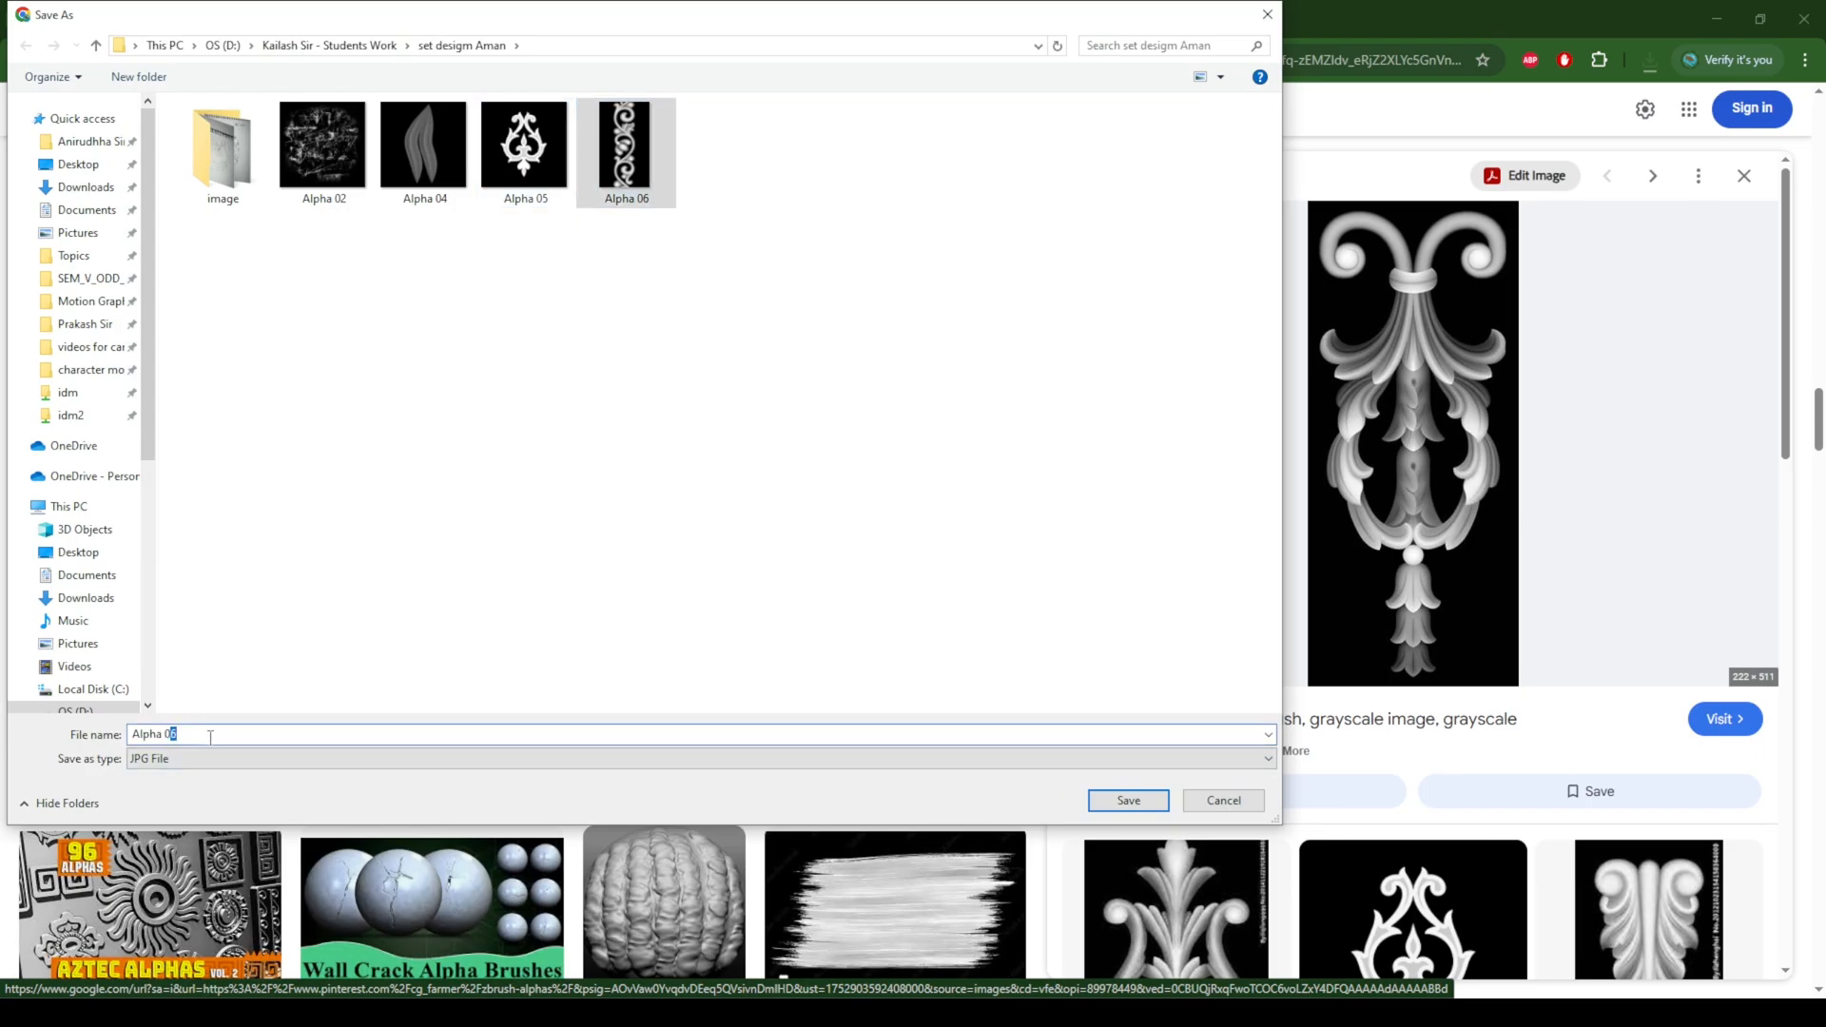
{"action": "type", "text": "7"}
{"action": "left_click", "coordinate": [1141, 804]}
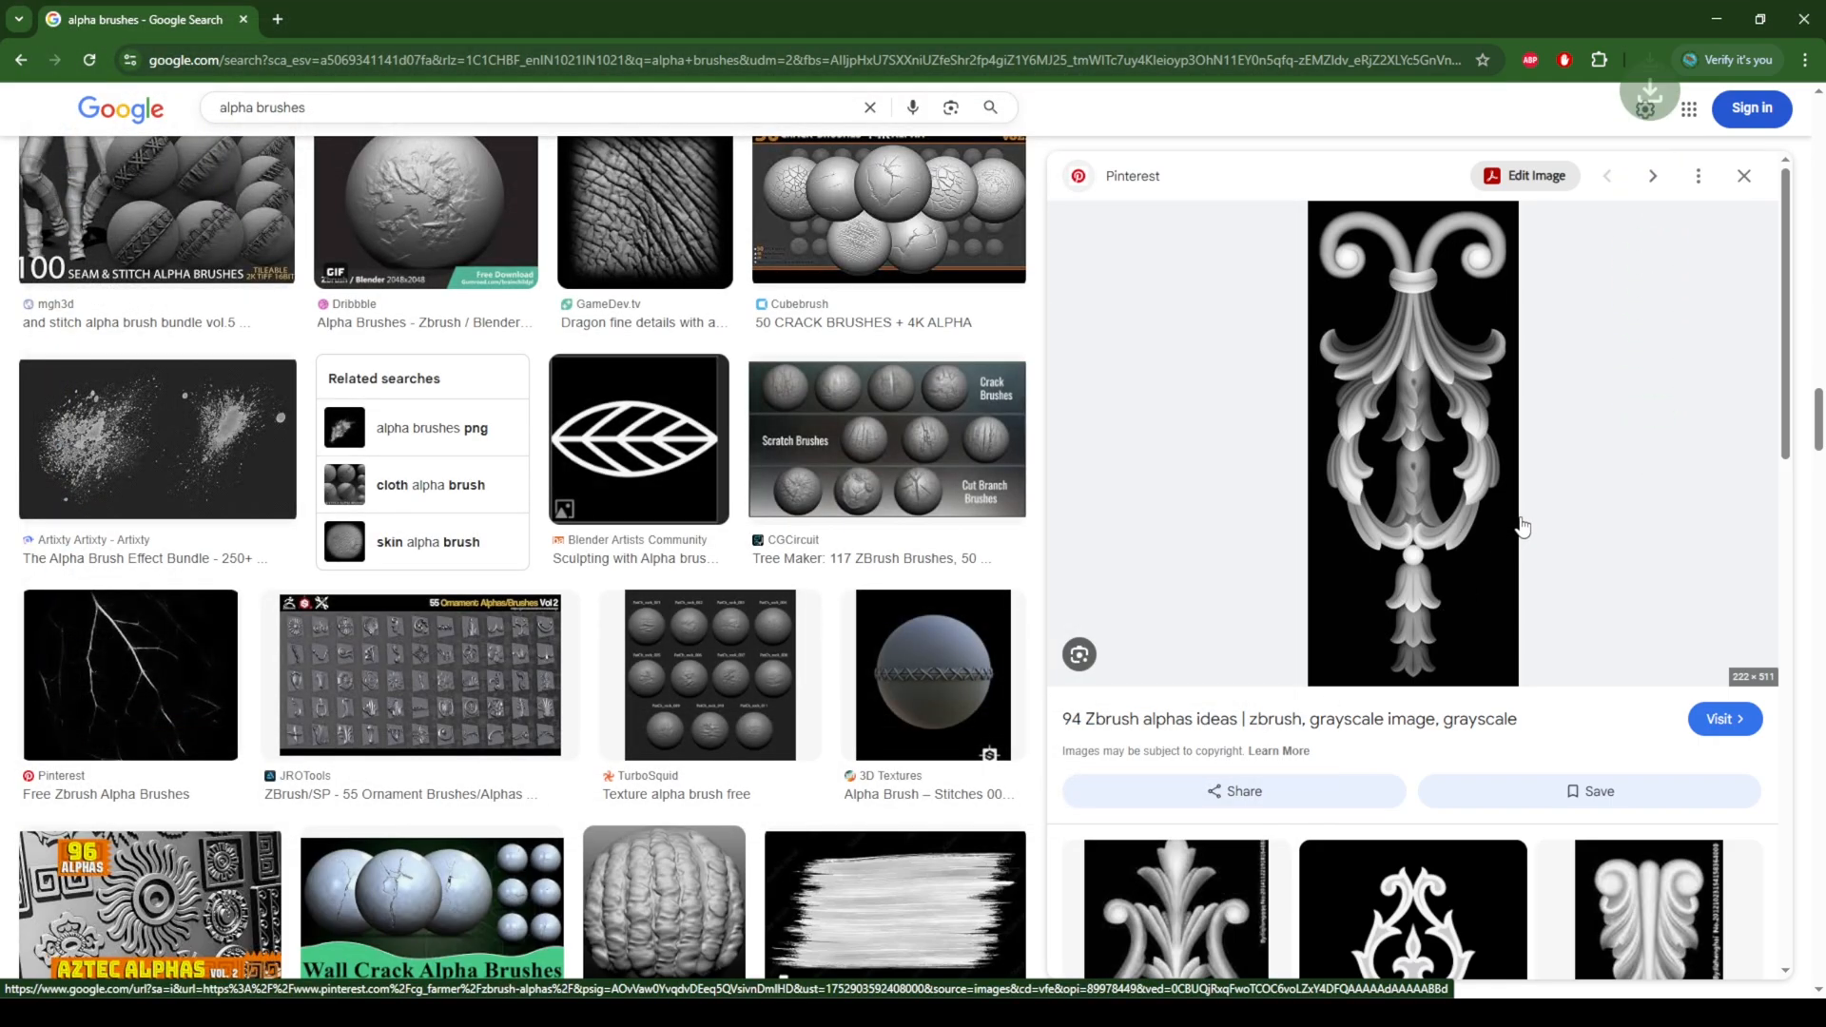
Step: Switch to ZBrush and import the images Alpha 02 through Alpha 07 from the set design folder as brush alphas
{"action": "scroll", "coordinate": [1674, 559], "scroll_direction": "down", "scroll_amount": 3}
{"action": "scroll", "coordinate": [1674, 560], "scroll_direction": "down", "scroll_amount": 6}
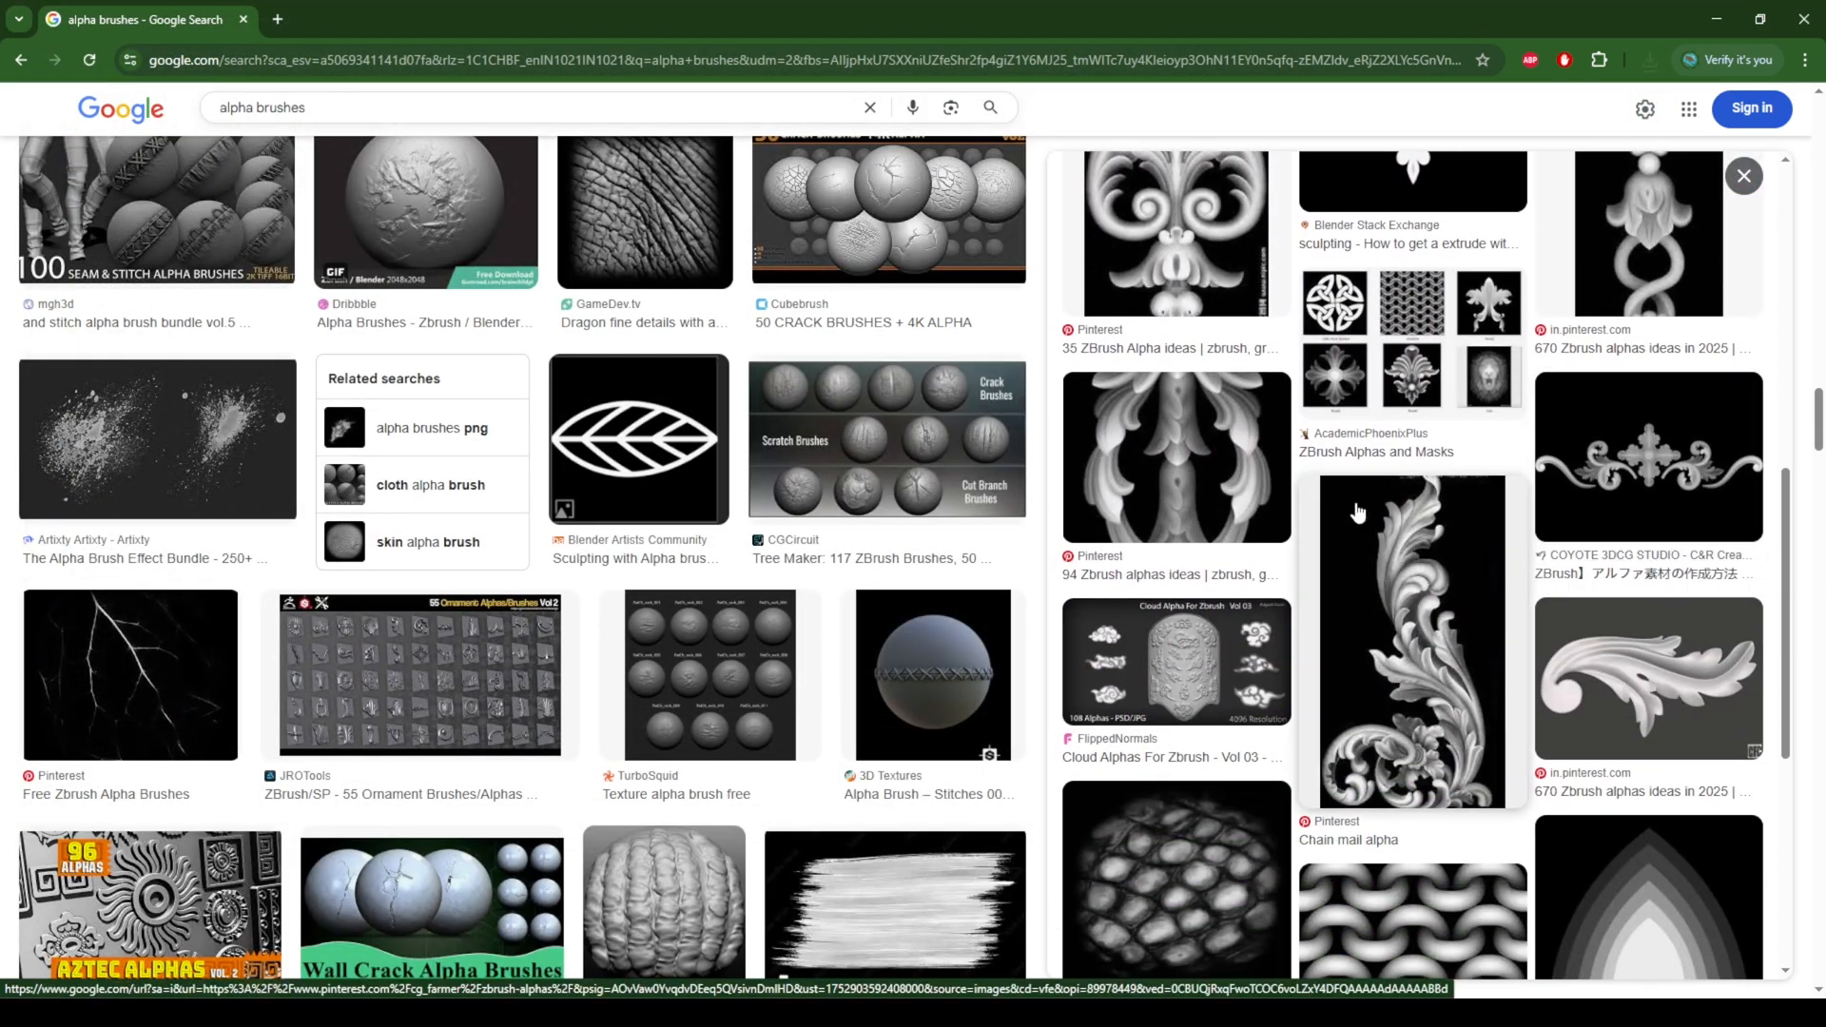
{"action": "left_click", "coordinate": [1718, 15]}
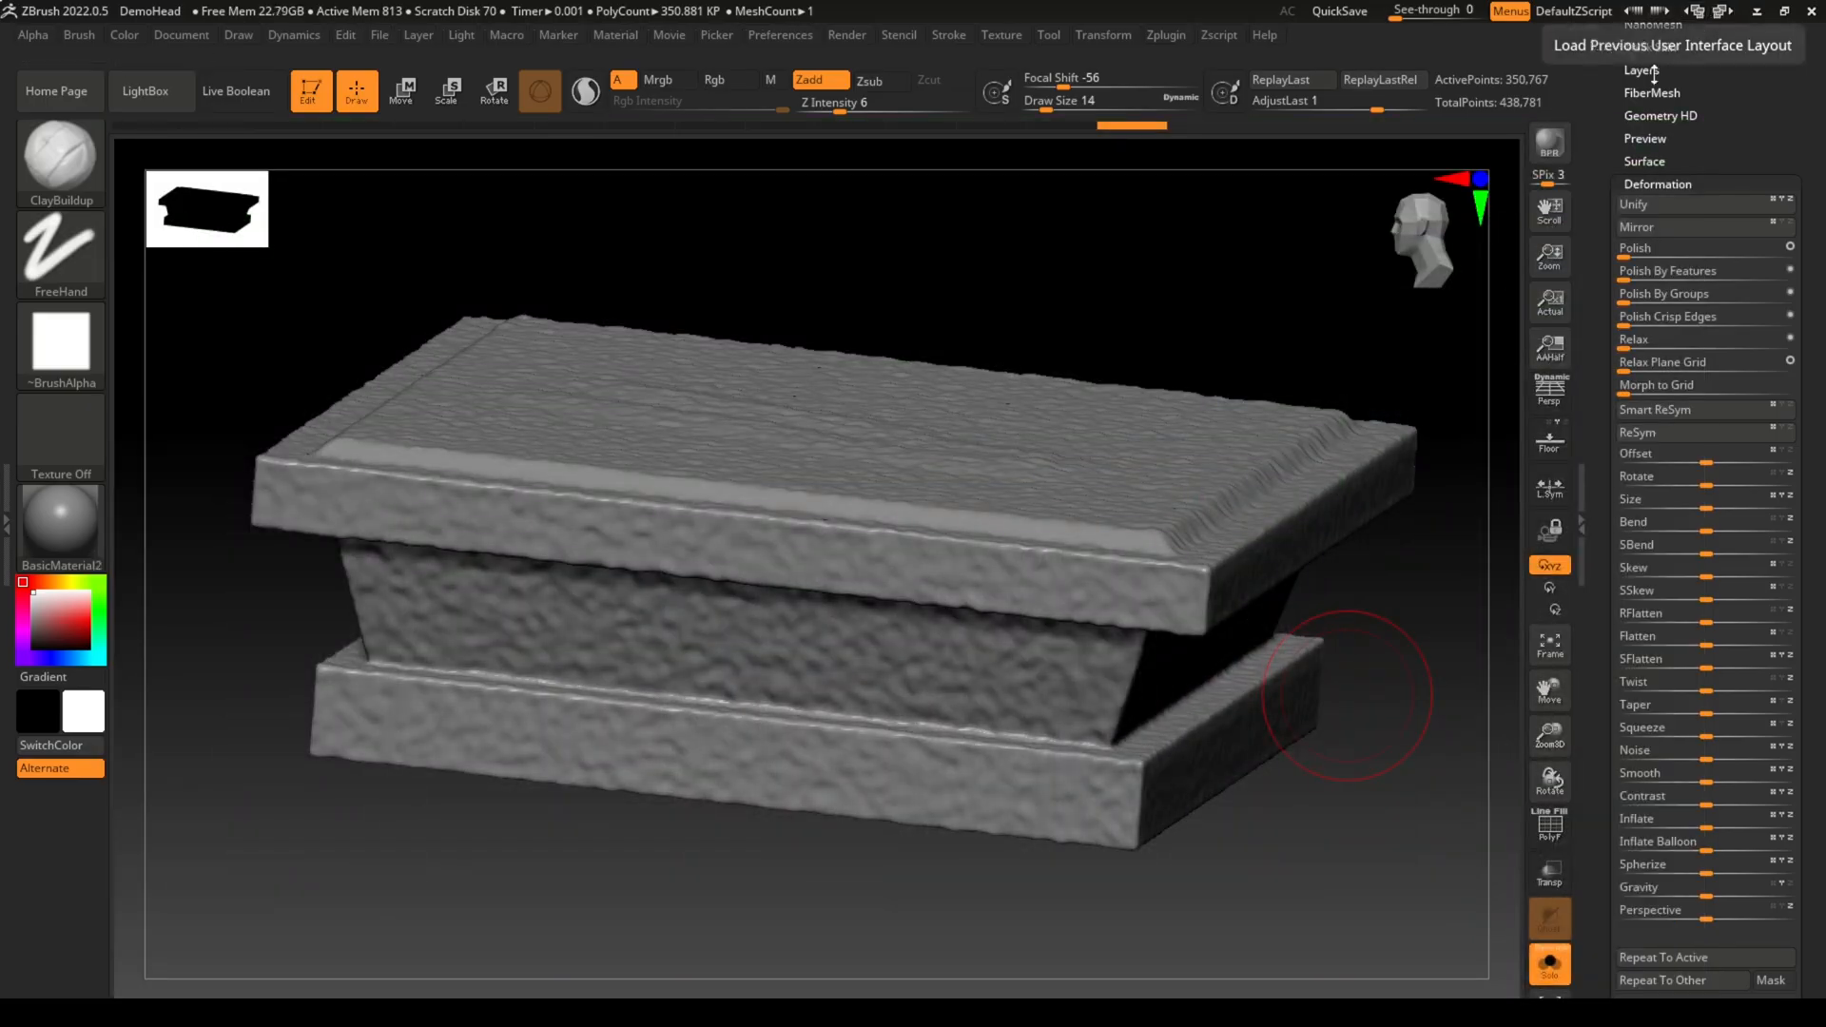
{"action": "left_click", "coordinate": [61, 438]}
{"action": "left_click", "coordinate": [60, 342]}
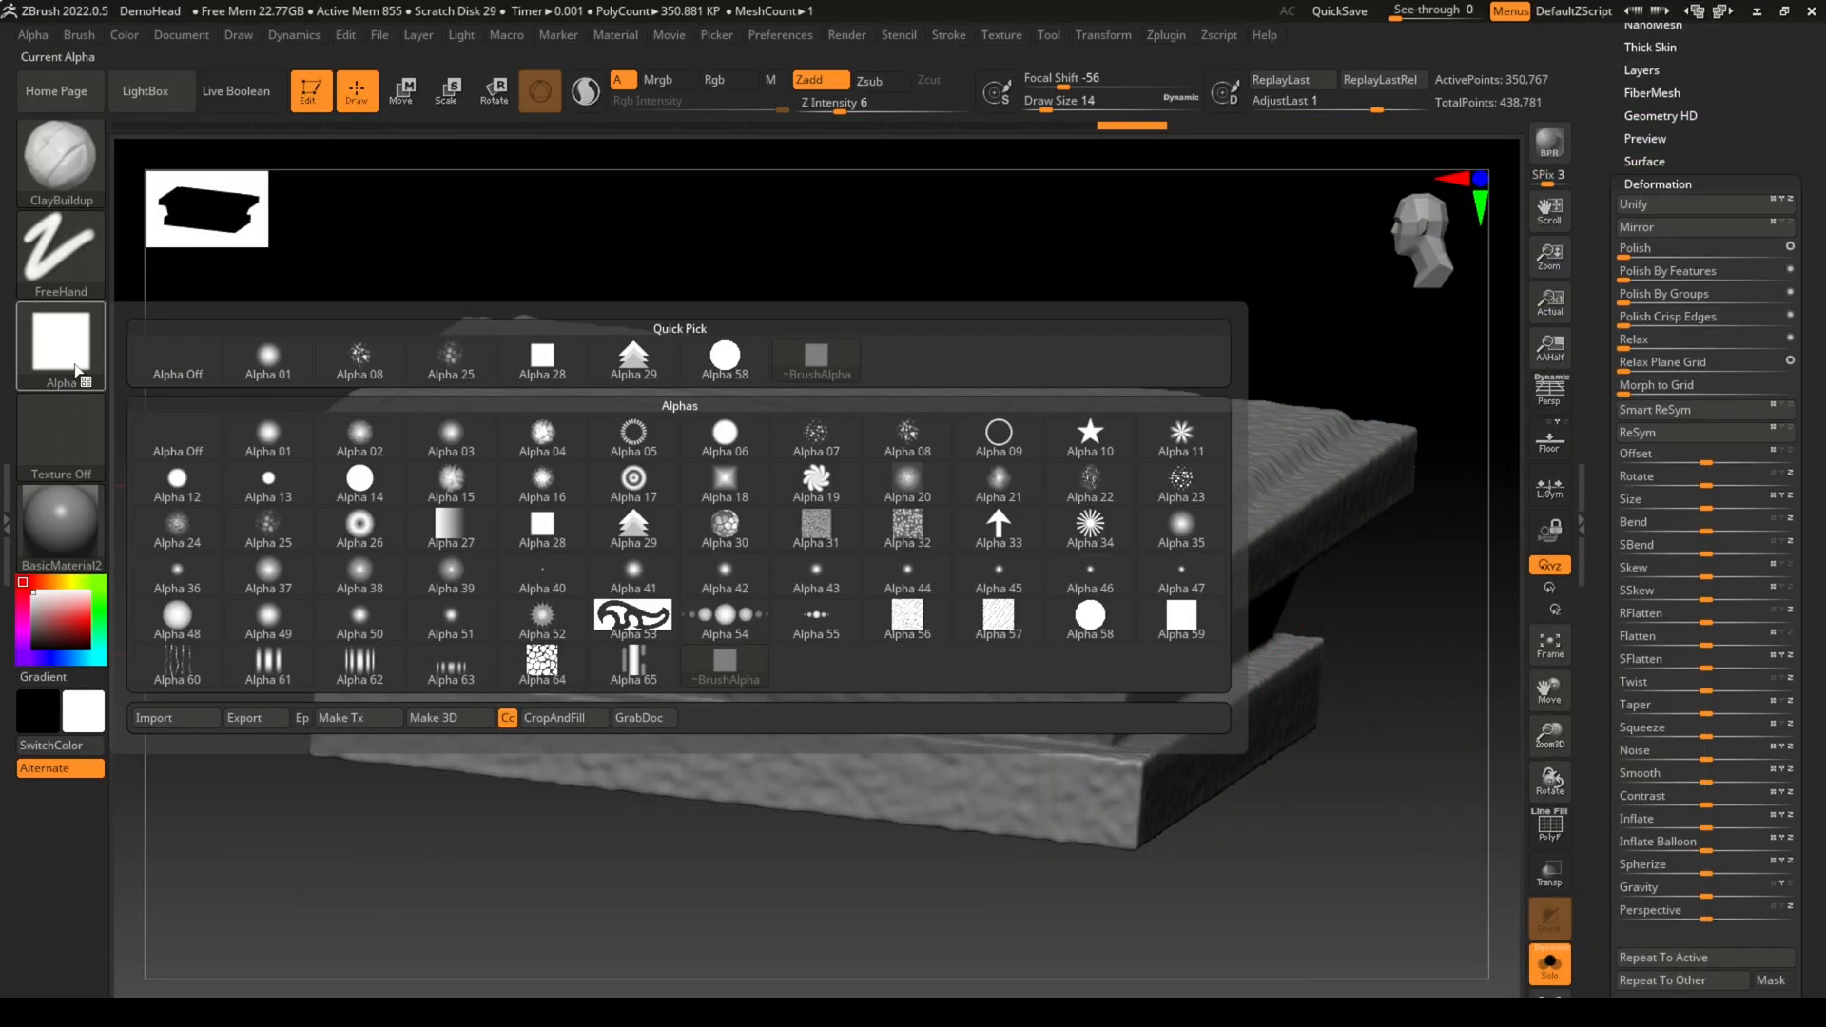
{"action": "left_click", "coordinate": [171, 717]}
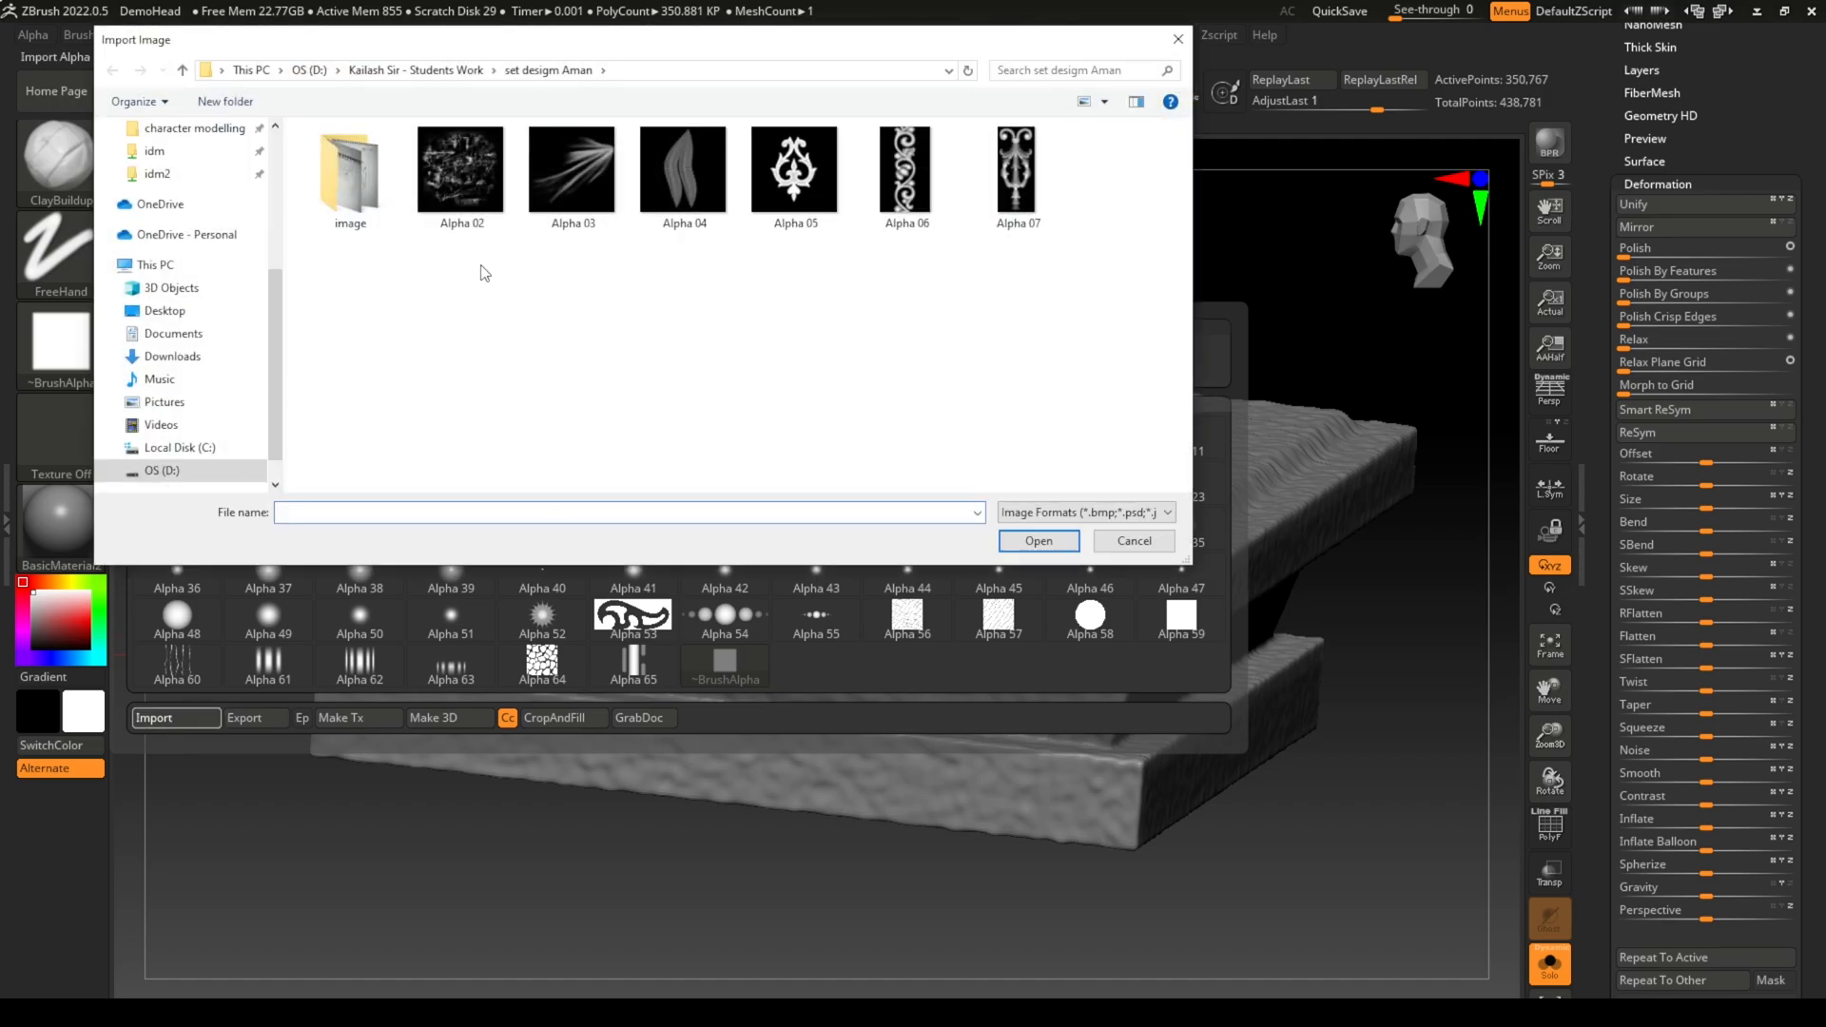
{"action": "left_click_drag", "start_coordinate": [1079, 362], "coordinate": [443, 134]}
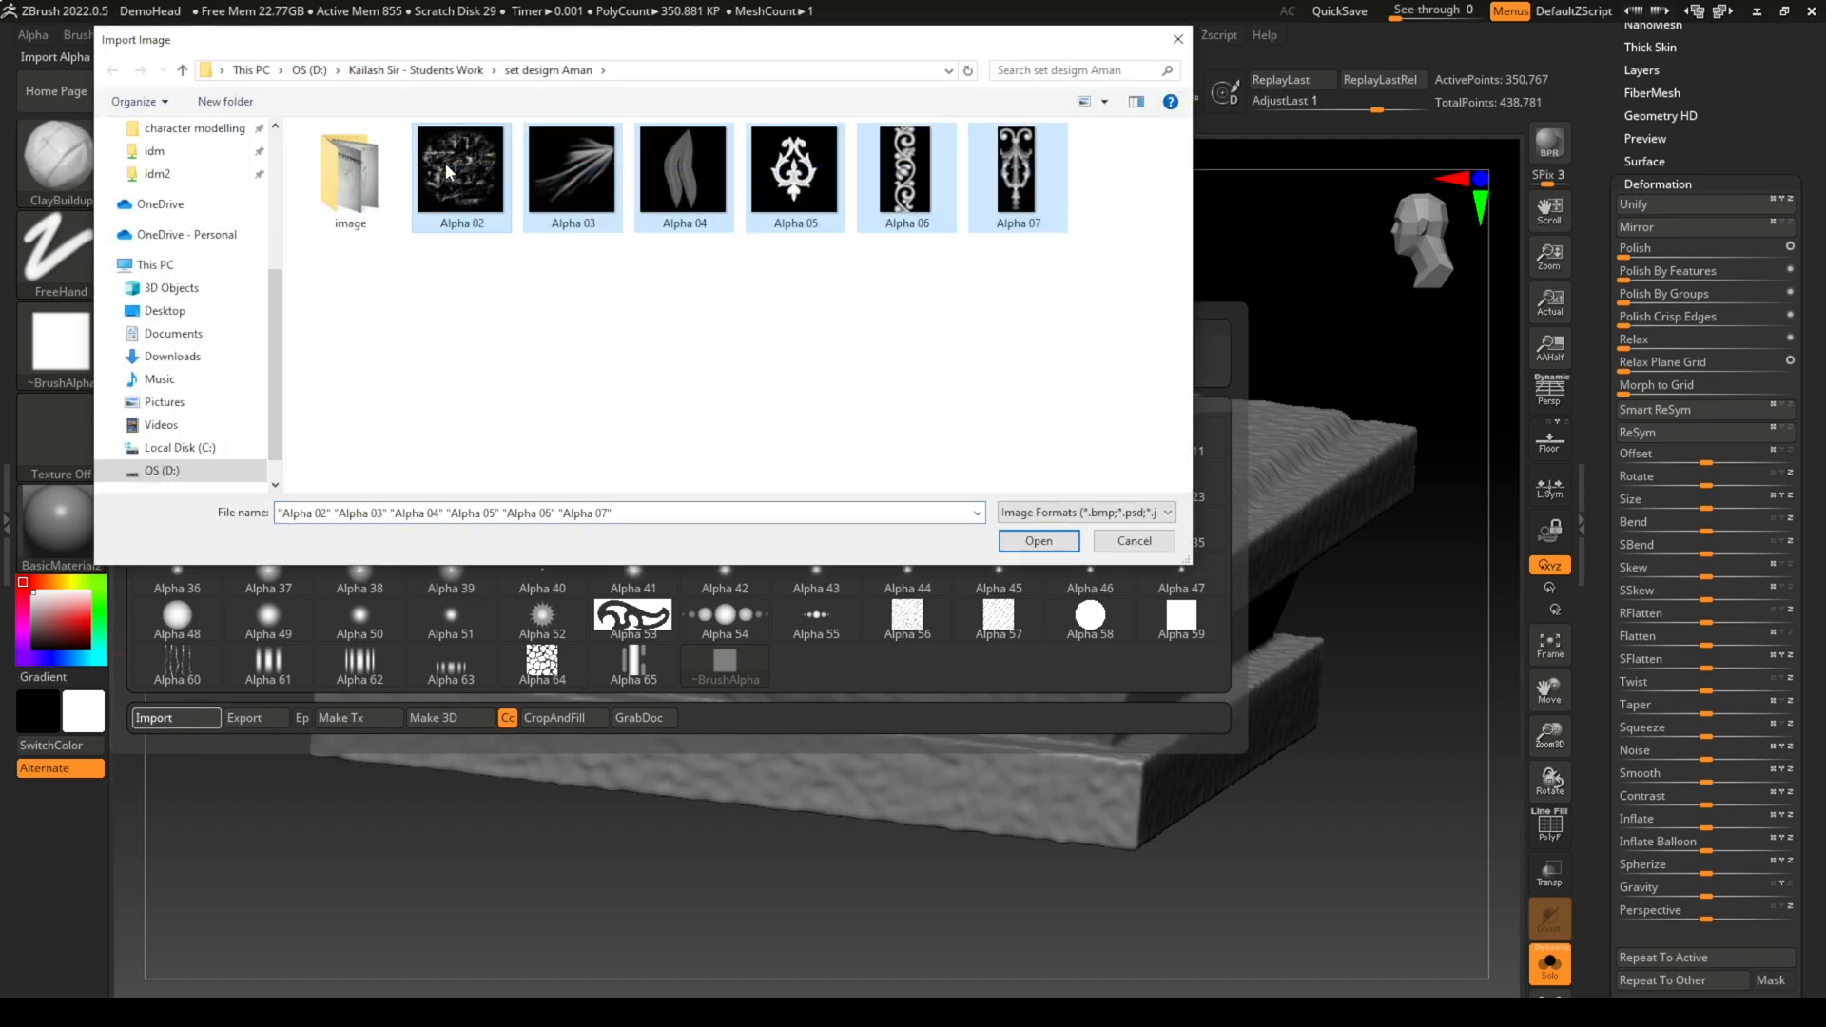
{"action": "left_click", "coordinate": [1035, 541]}
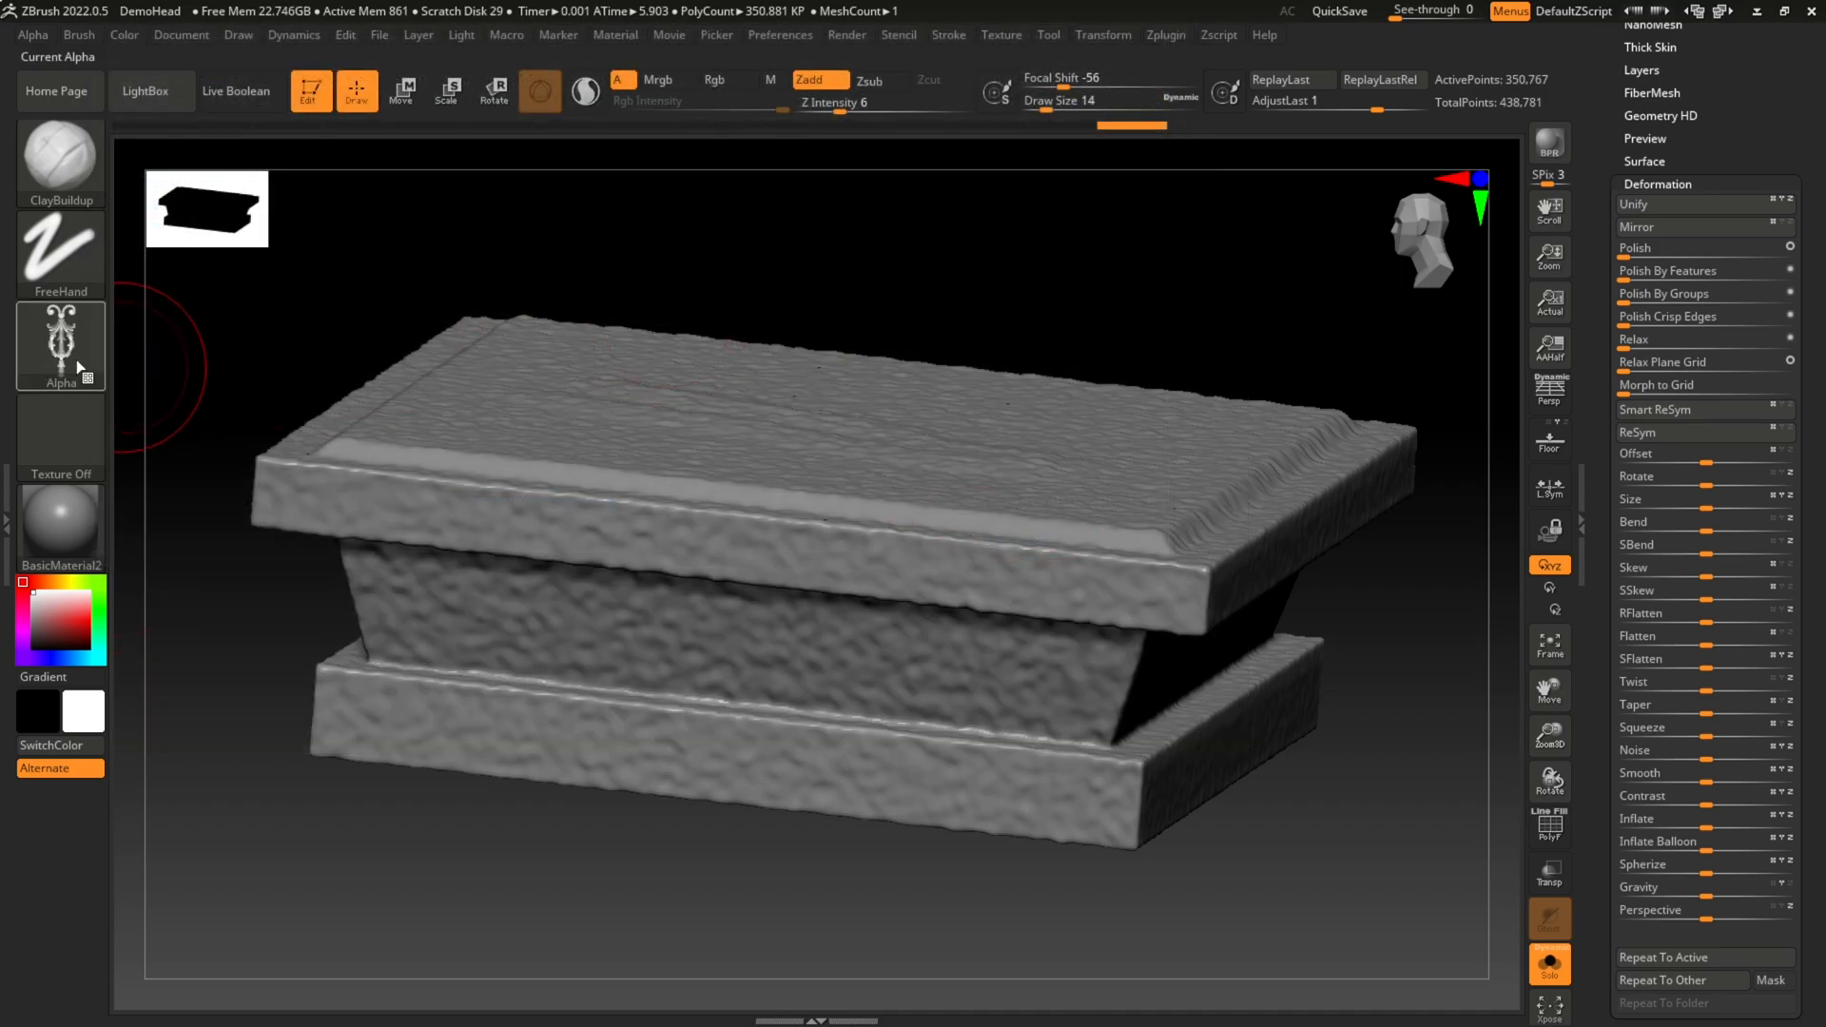
Step: Choose the imported Alpha 07 ornament for the ClayBuildup brush and set its stroke to DragRect, with the slab's top face in view
{"action": "left_click", "coordinate": [61, 342]}
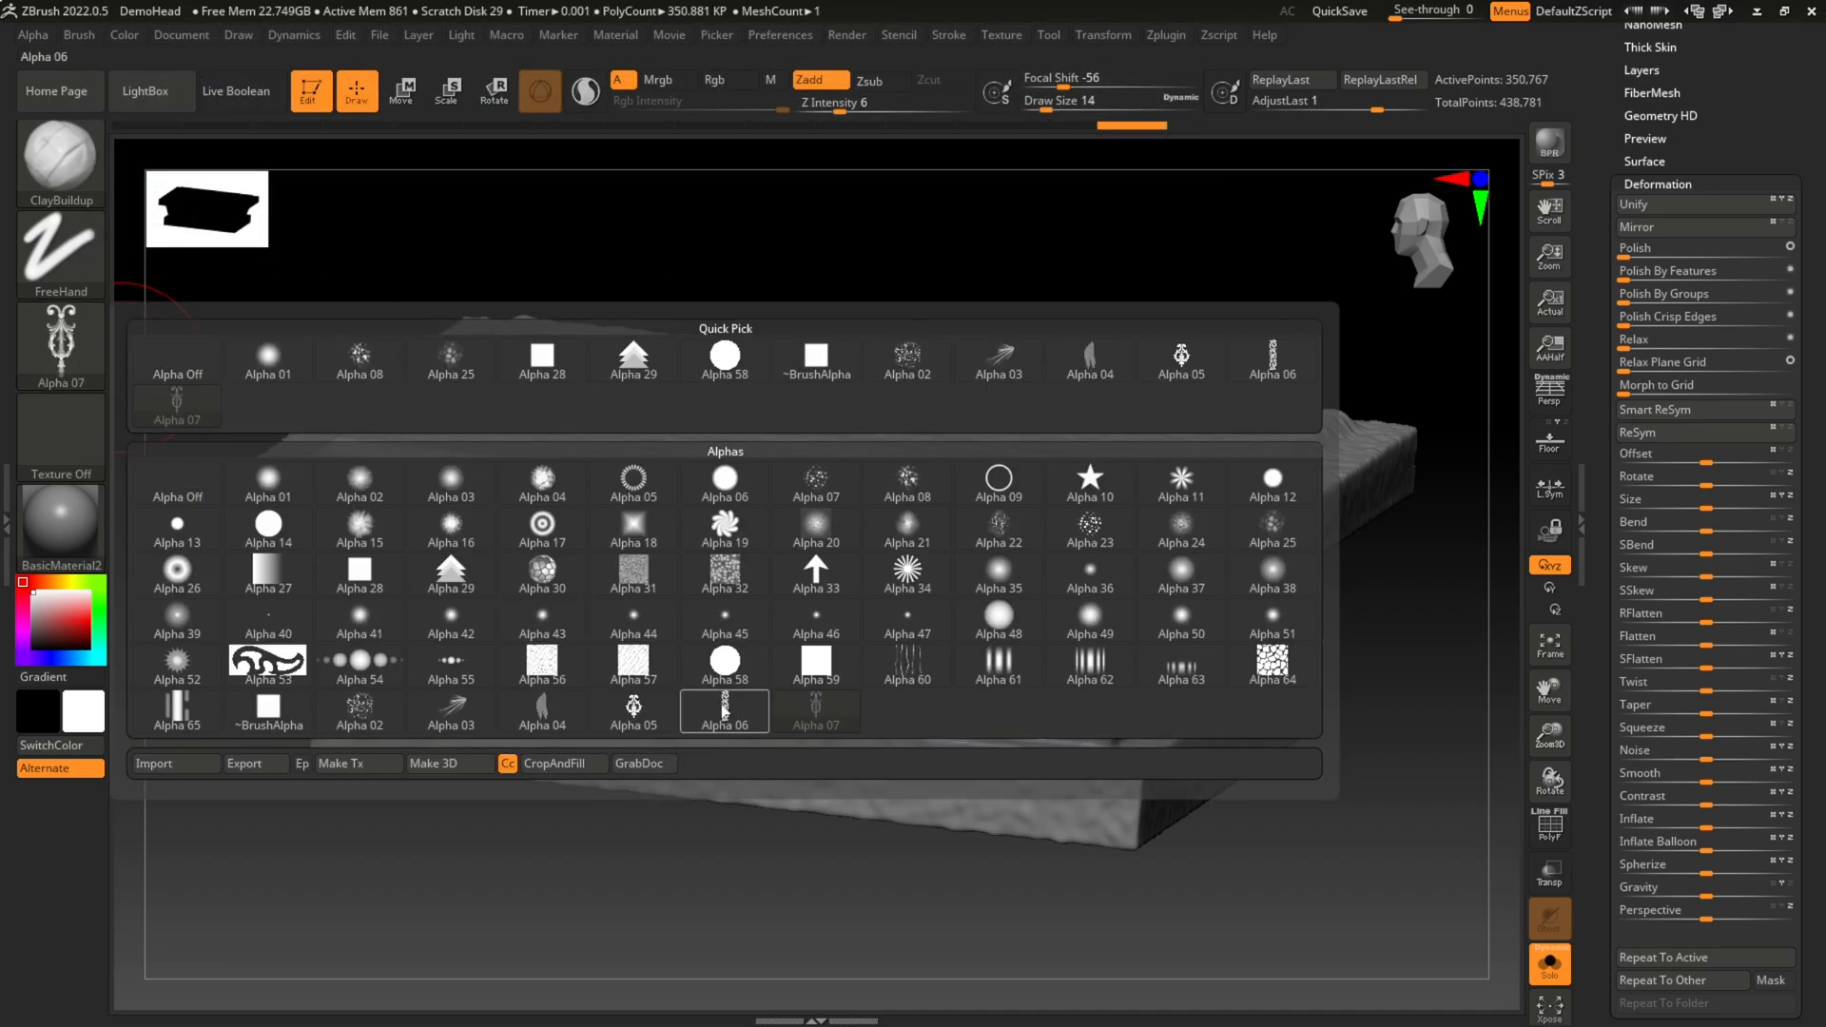
{"action": "mouse_move", "coordinate": [721, 715]}
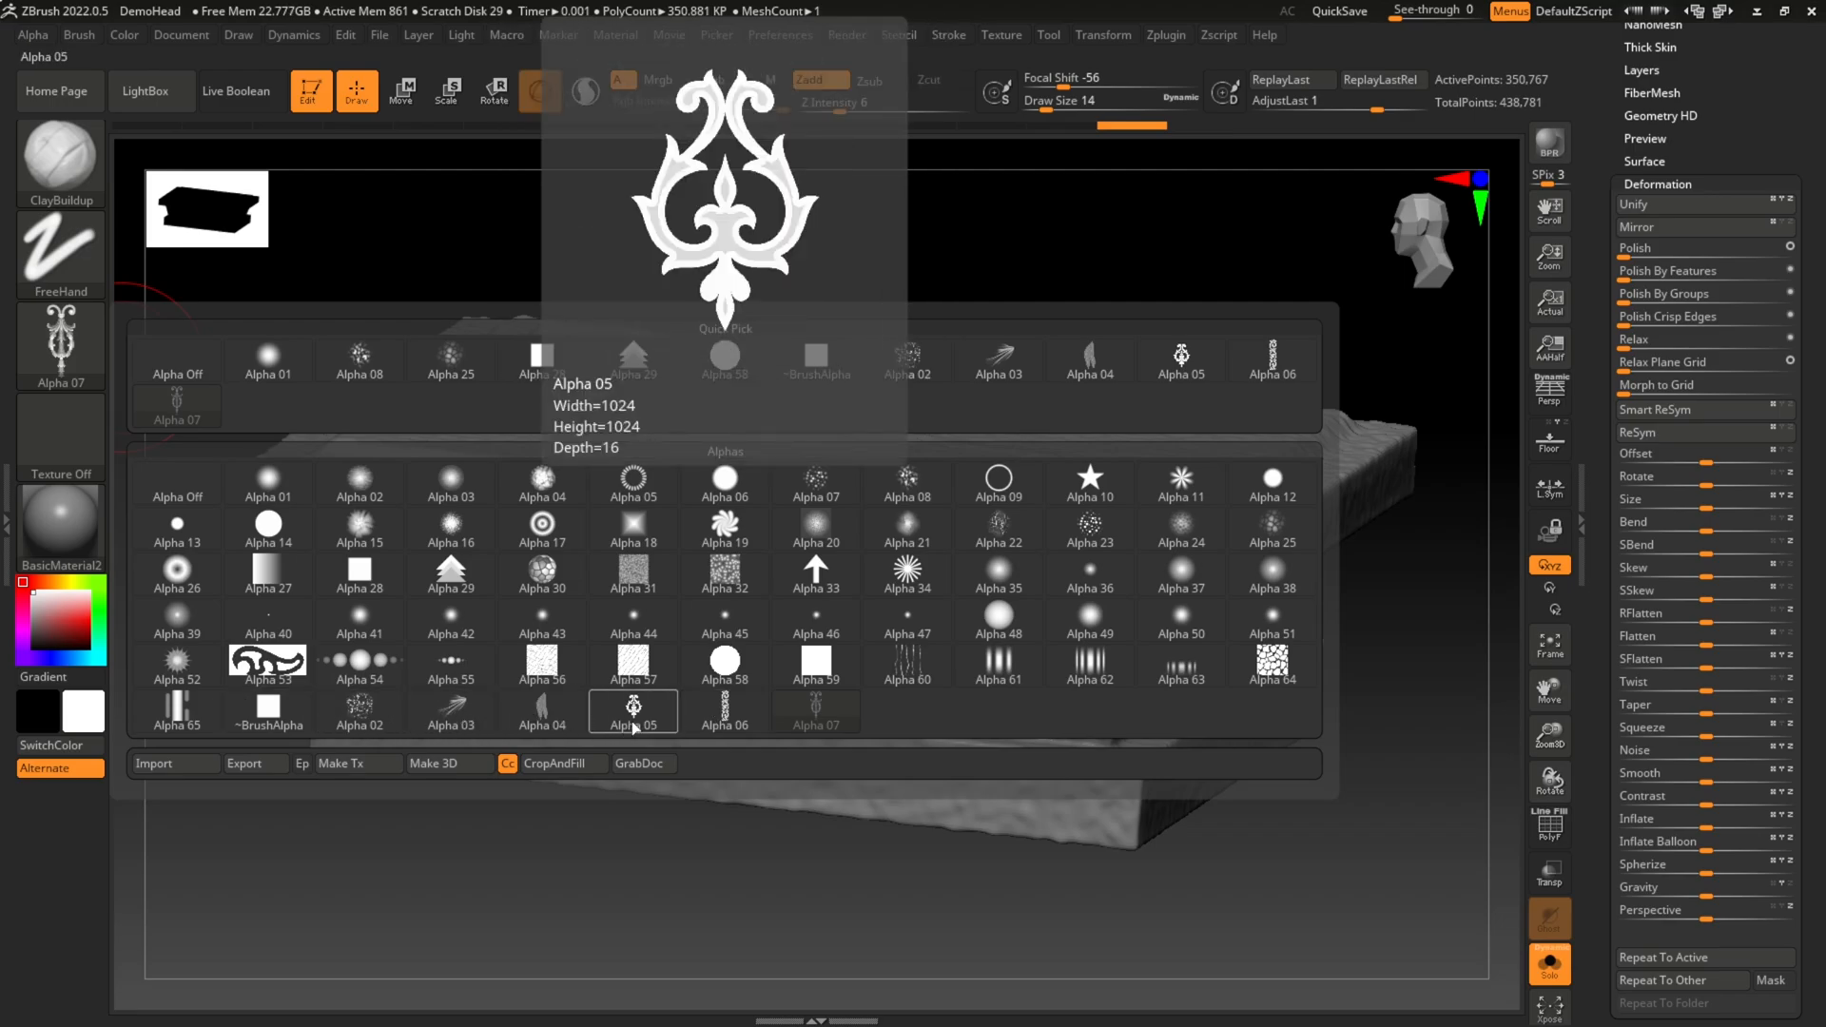
{"action": "left_click", "coordinate": [815, 716]}
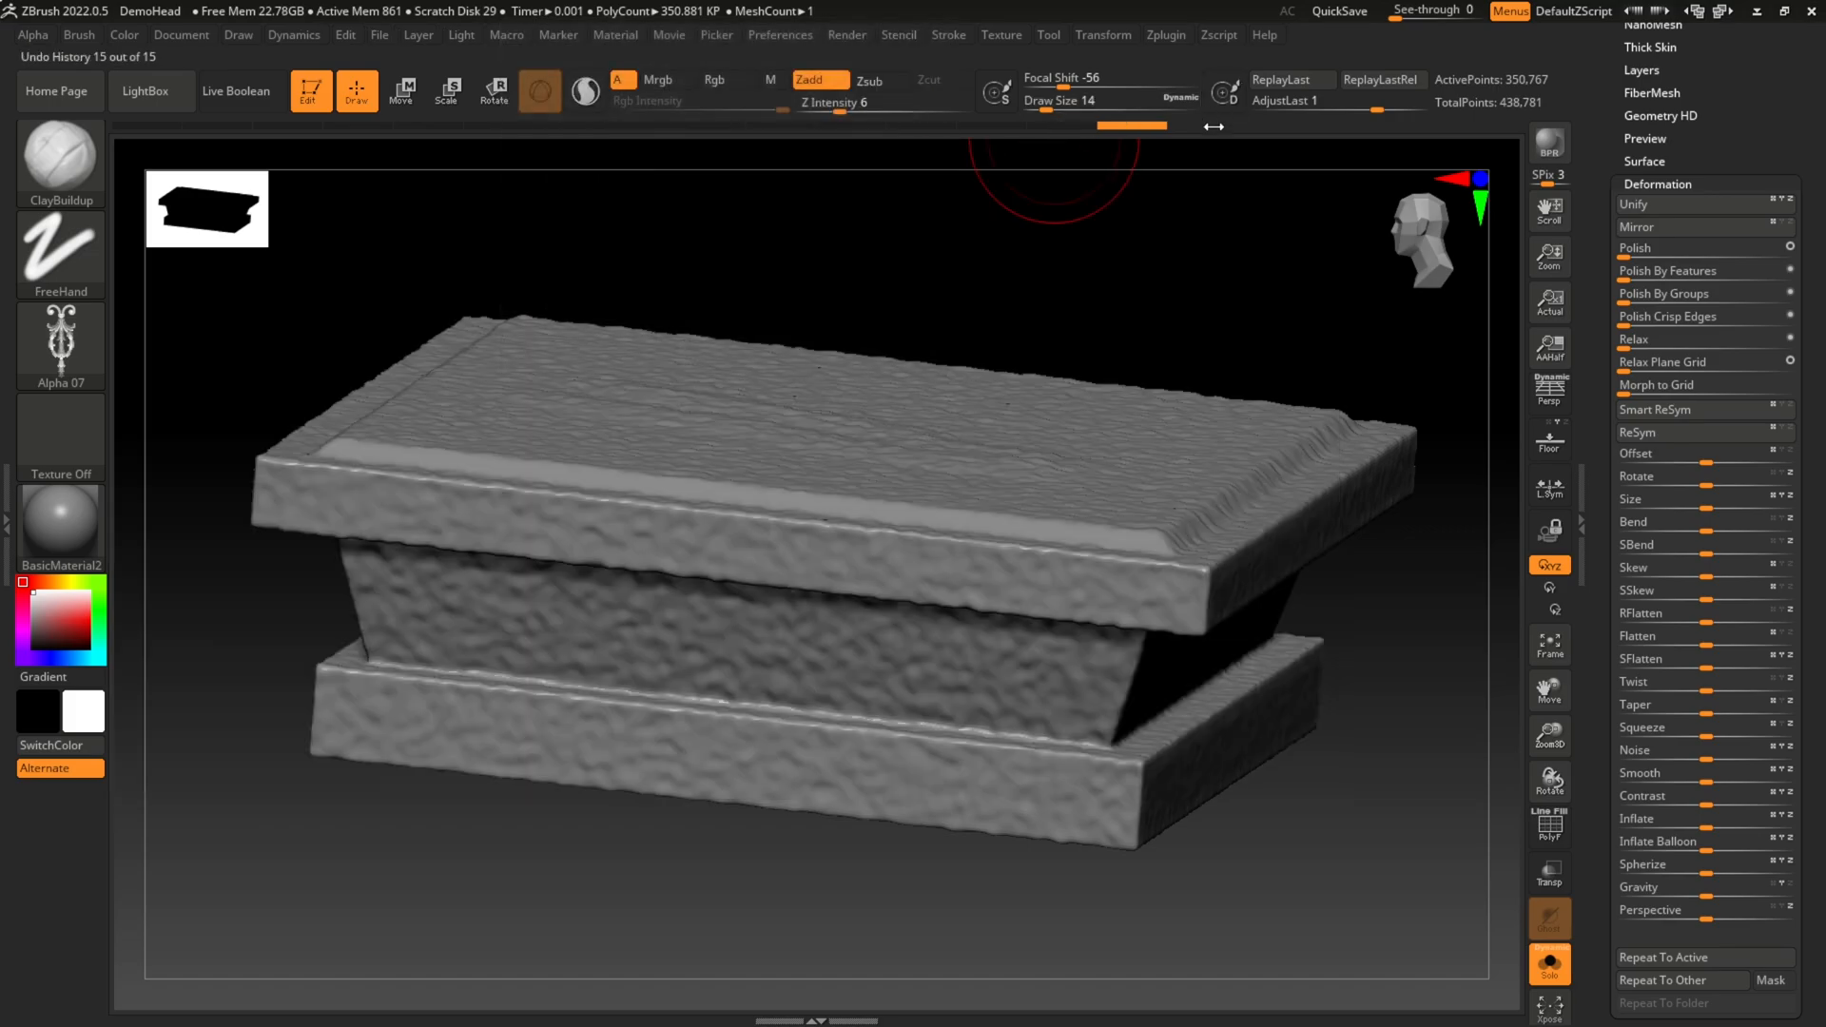
{"action": "left_click_drag", "start_coordinate": [1243, 285], "coordinate": [1245, 400]}
{"action": "left_click", "coordinate": [60, 250]}
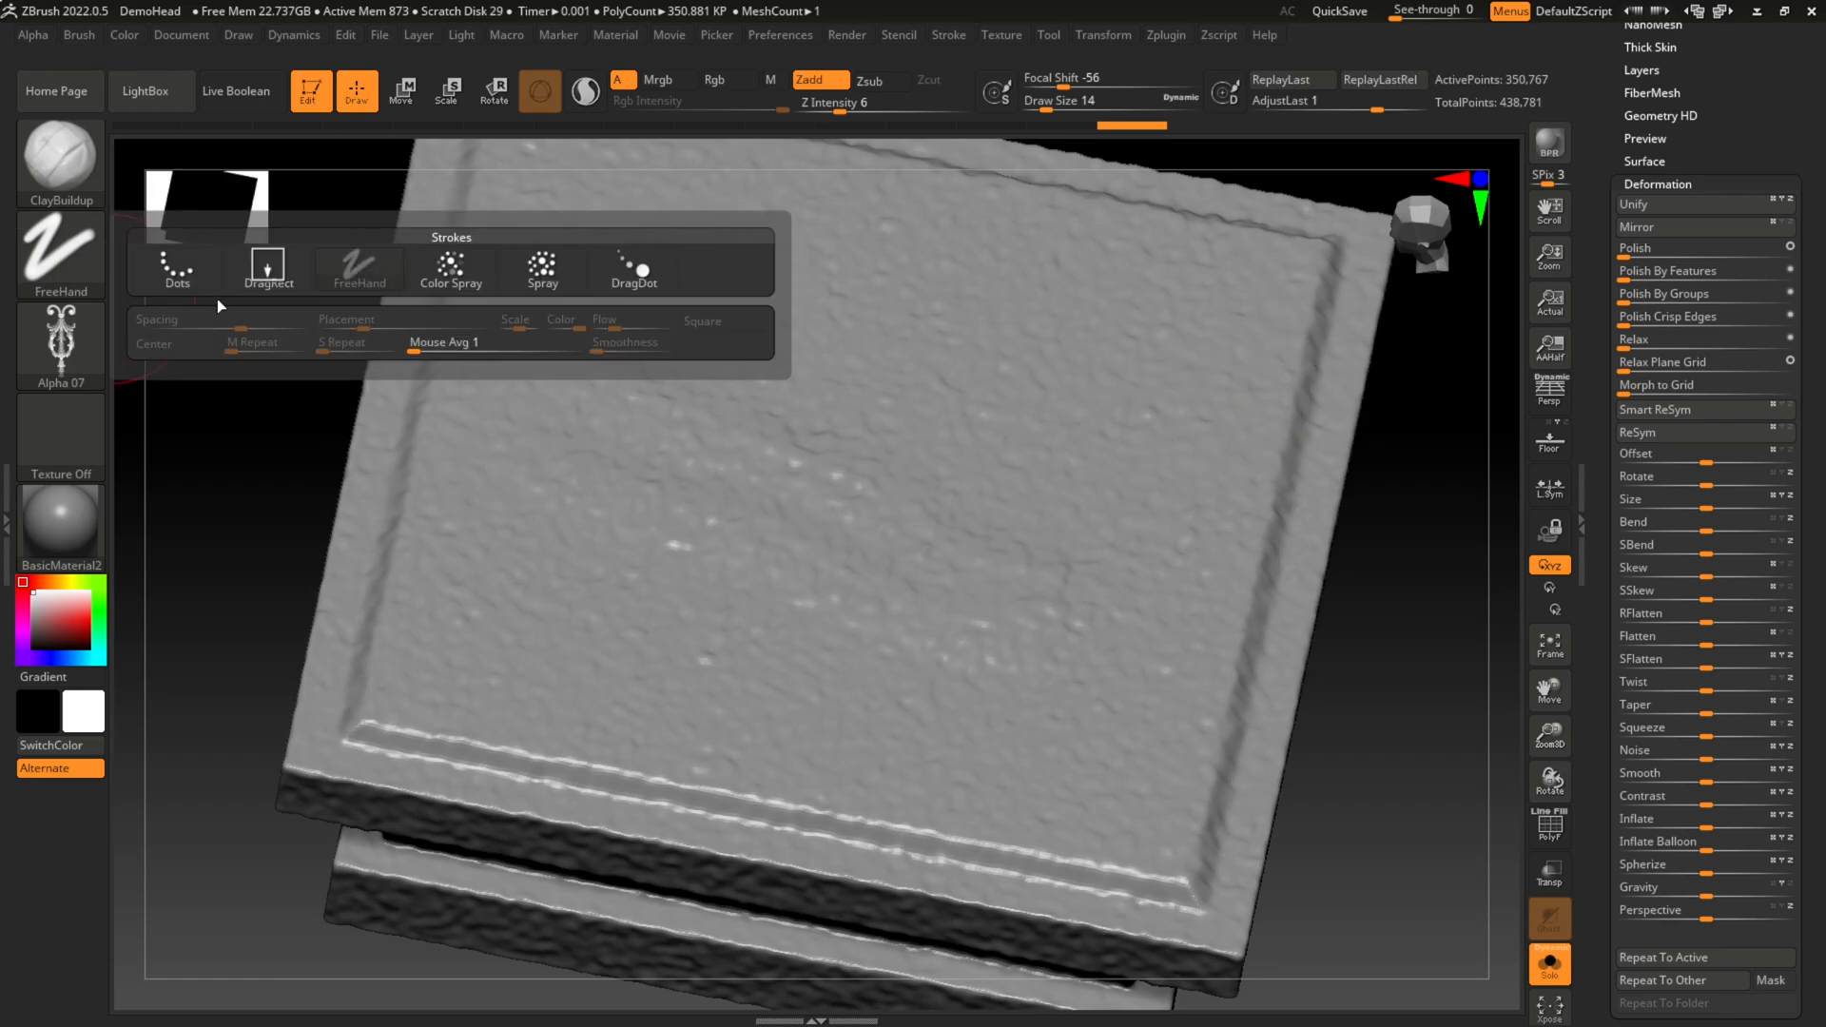
{"action": "left_click", "coordinate": [267, 271]}
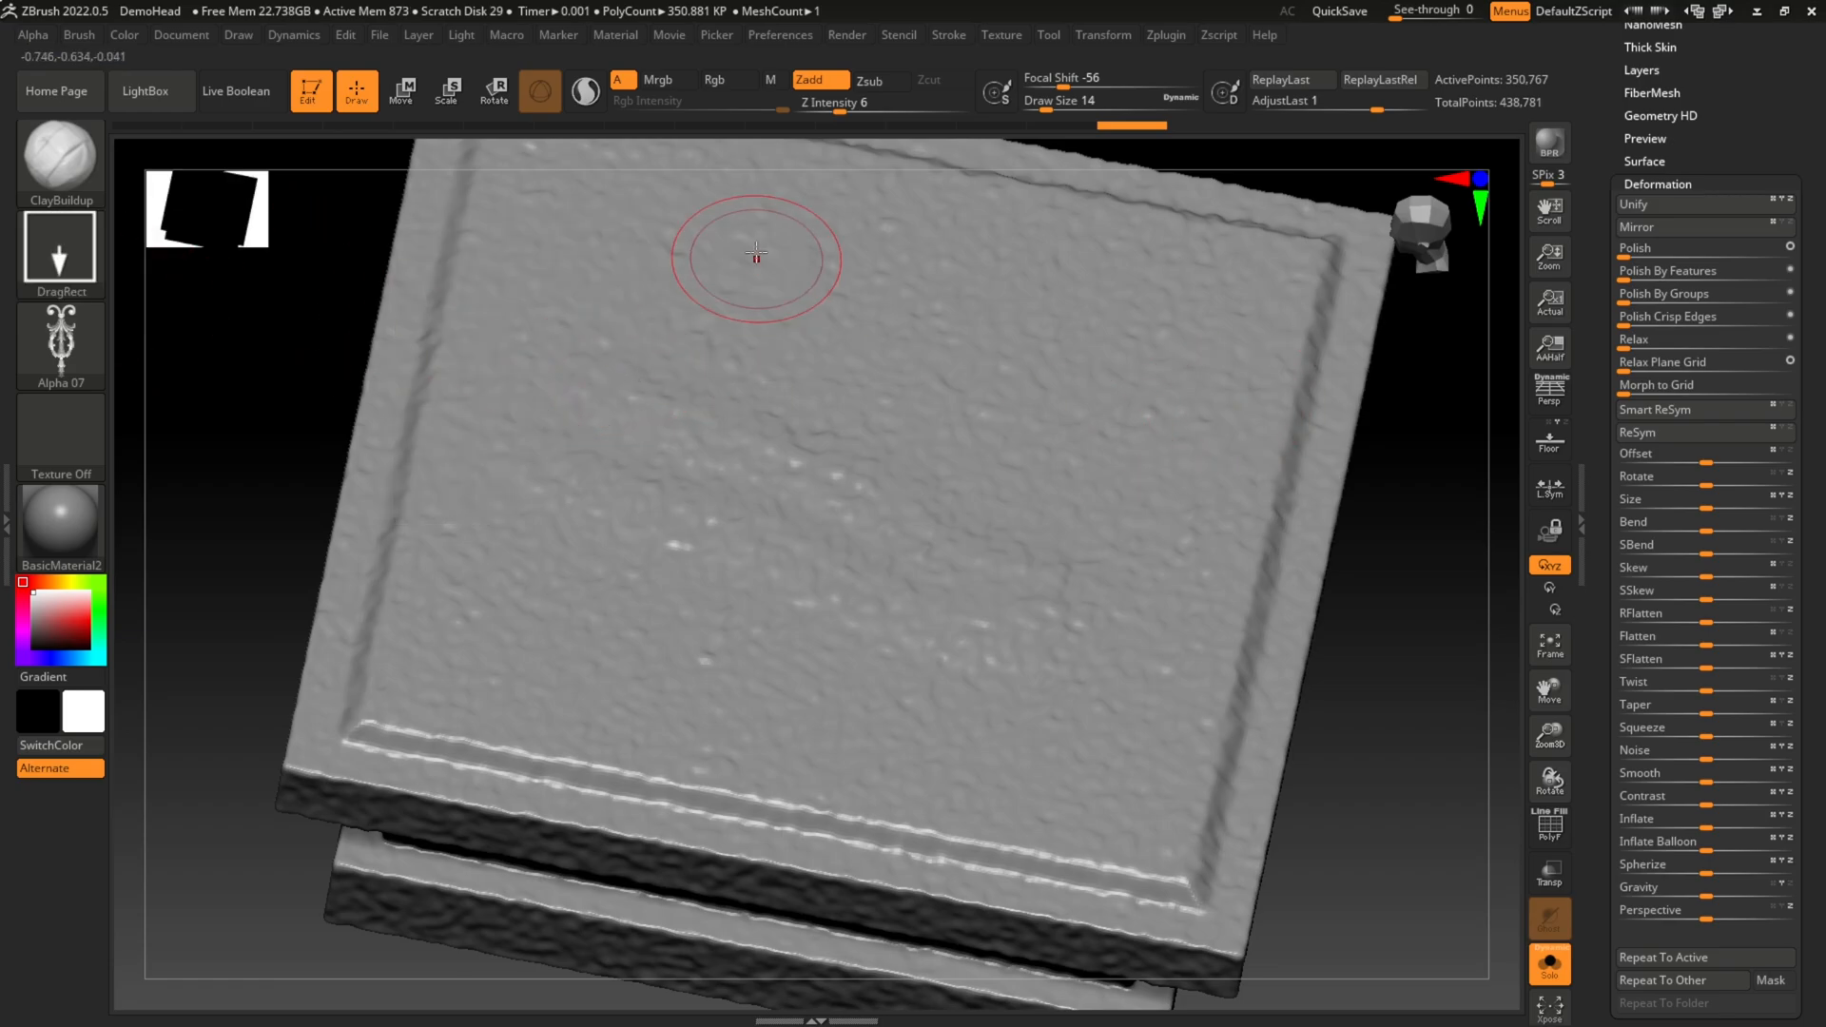
Step: Try stamping the ornament on the slab's top face at Z Intensity 17, and undo the stamp
{"action": "left_click_drag", "start_coordinate": [852, 104], "coordinate": [900, 105]}
{"action": "mouse_move", "coordinate": [749, 404]}
{"action": "left_mouse_down"}
{"action": "mouse_move", "coordinate": [908, 495]}
{"action": "mouse_move", "coordinate": [1073, 480]}
{"action": "mouse_move", "coordinate": [1088, 431]}
{"action": "left_mouse_up"}
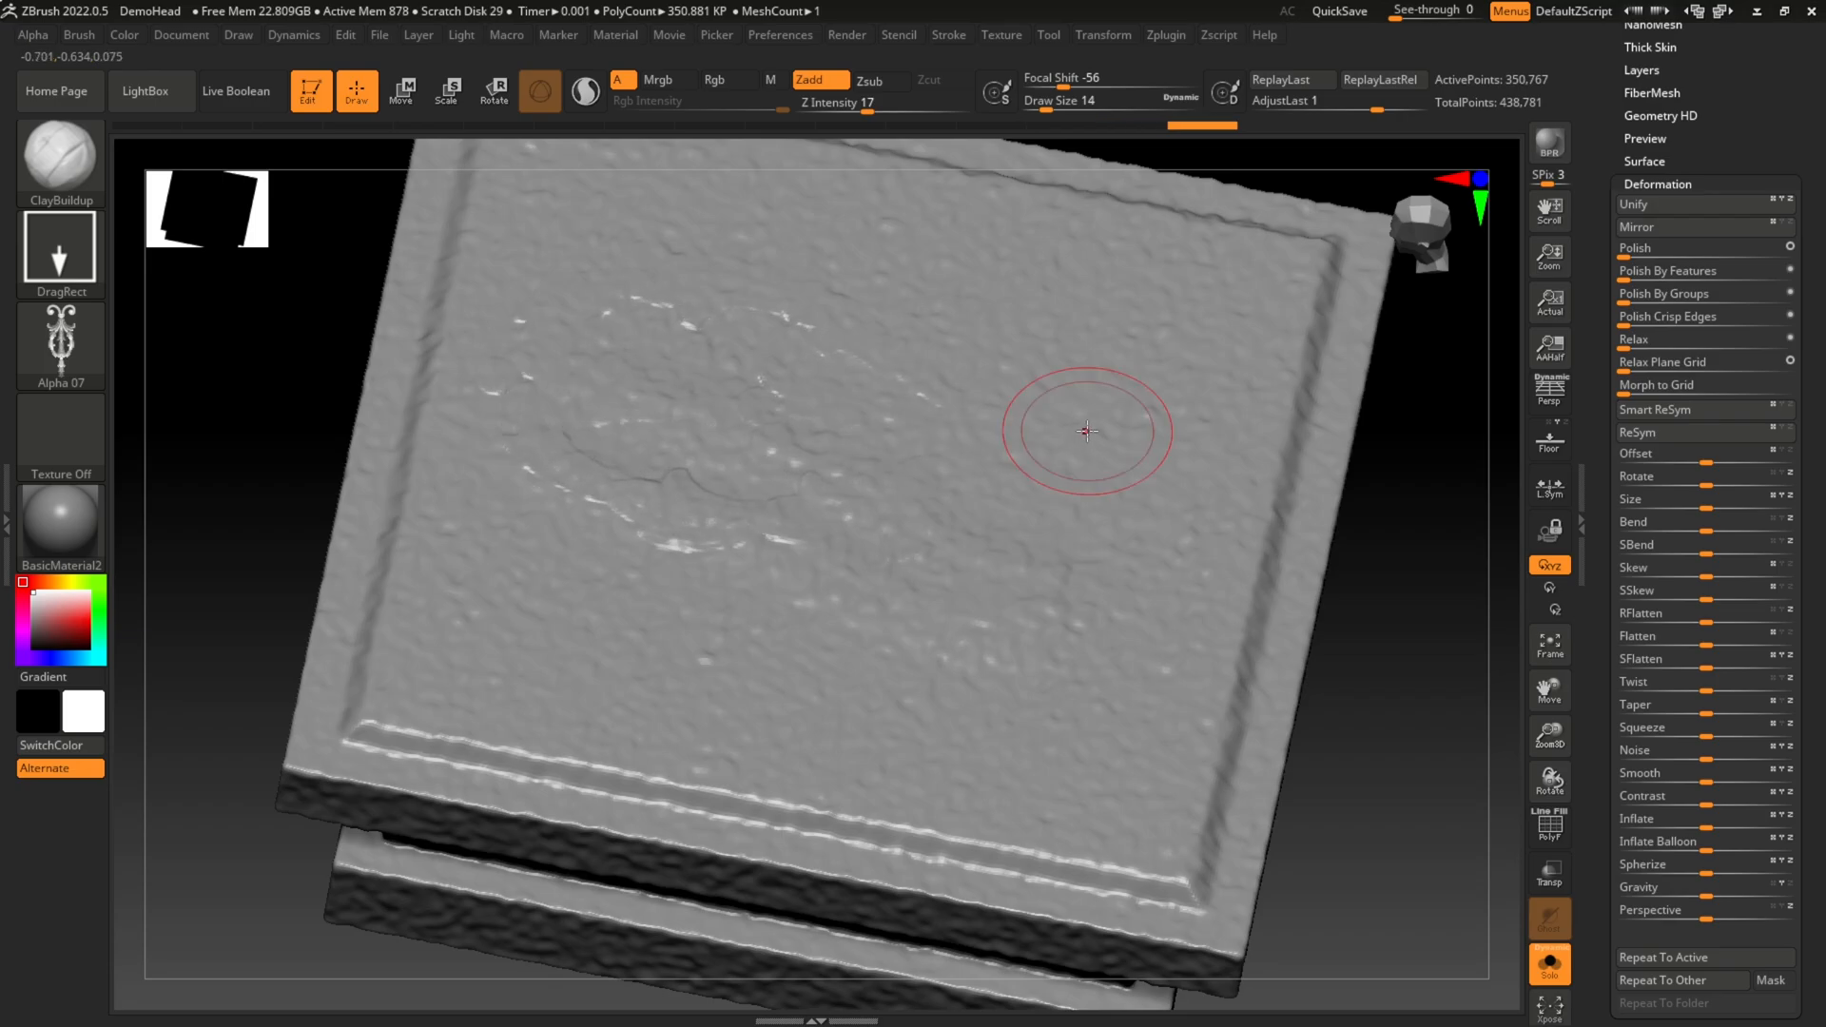
{"action": "key", "text": "ctrl"}
{"action": "key", "text": "ctrl+z"}
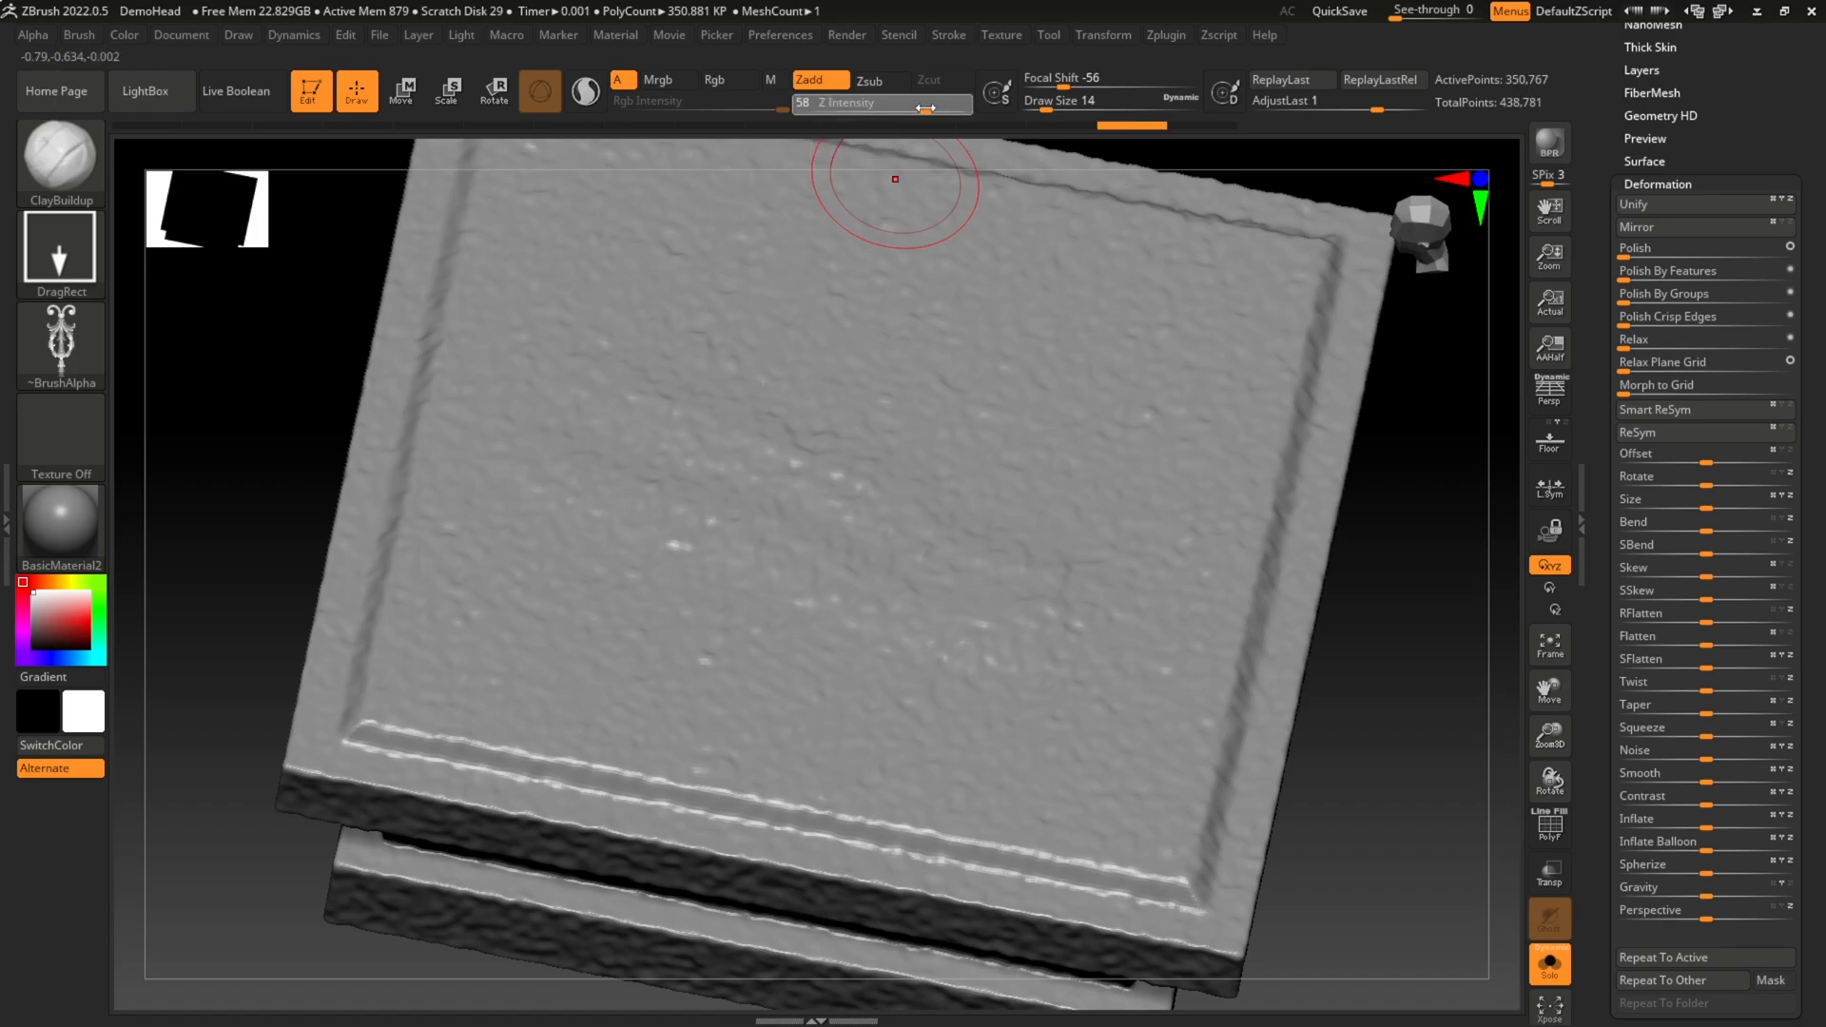
Step: Set Z Intensity to 58 and stamp a large ornament relief on the slab's top face
{"action": "mouse_move", "coordinate": [699, 404]}
{"action": "left_mouse_down"}
{"action": "mouse_move", "coordinate": [1017, 414]}
{"action": "mouse_move", "coordinate": [891, 425]}
{"action": "left_mouse_up"}
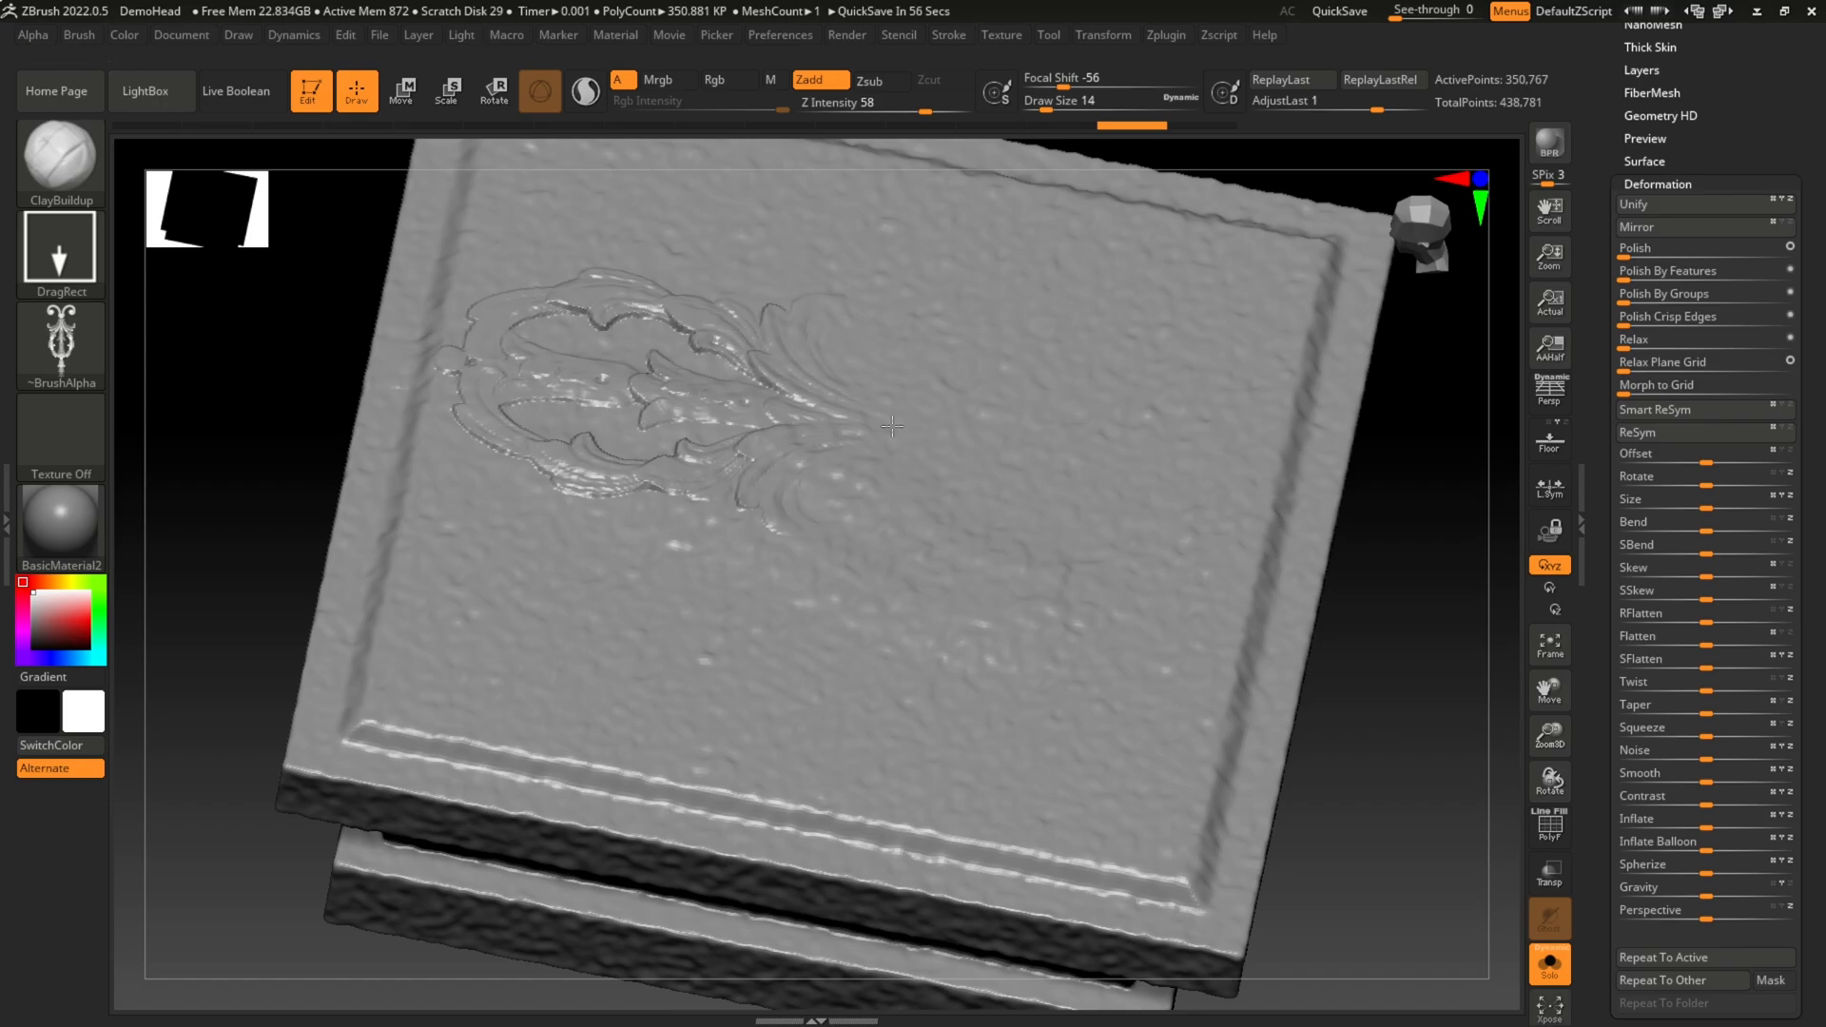
{"action": "left_click_drag", "start_coordinate": [893, 426], "coordinate": [935, 444]}
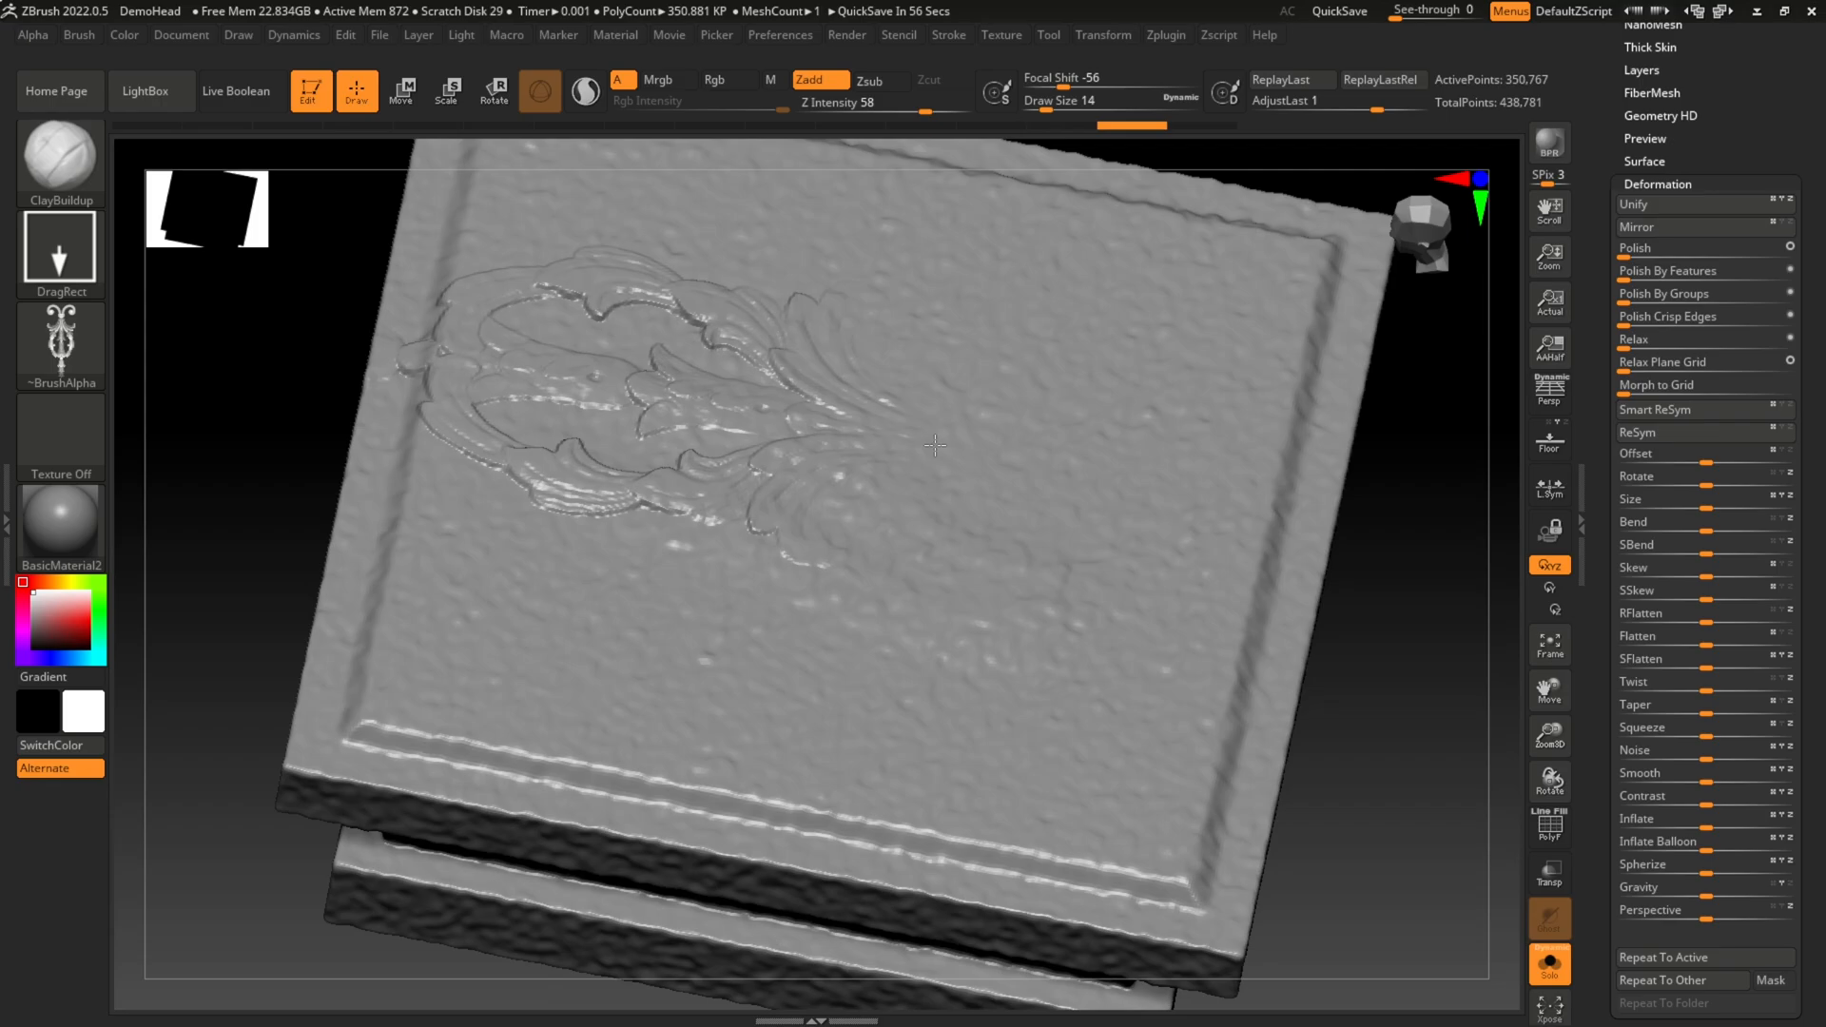
{"action": "mouse_move", "coordinate": [1370, 551]}
{"action": "left_mouse_down"}
{"action": "mouse_move", "coordinate": [1296, 653]}
{"action": "mouse_move", "coordinate": [1282, 480]}
{"action": "left_mouse_up"}
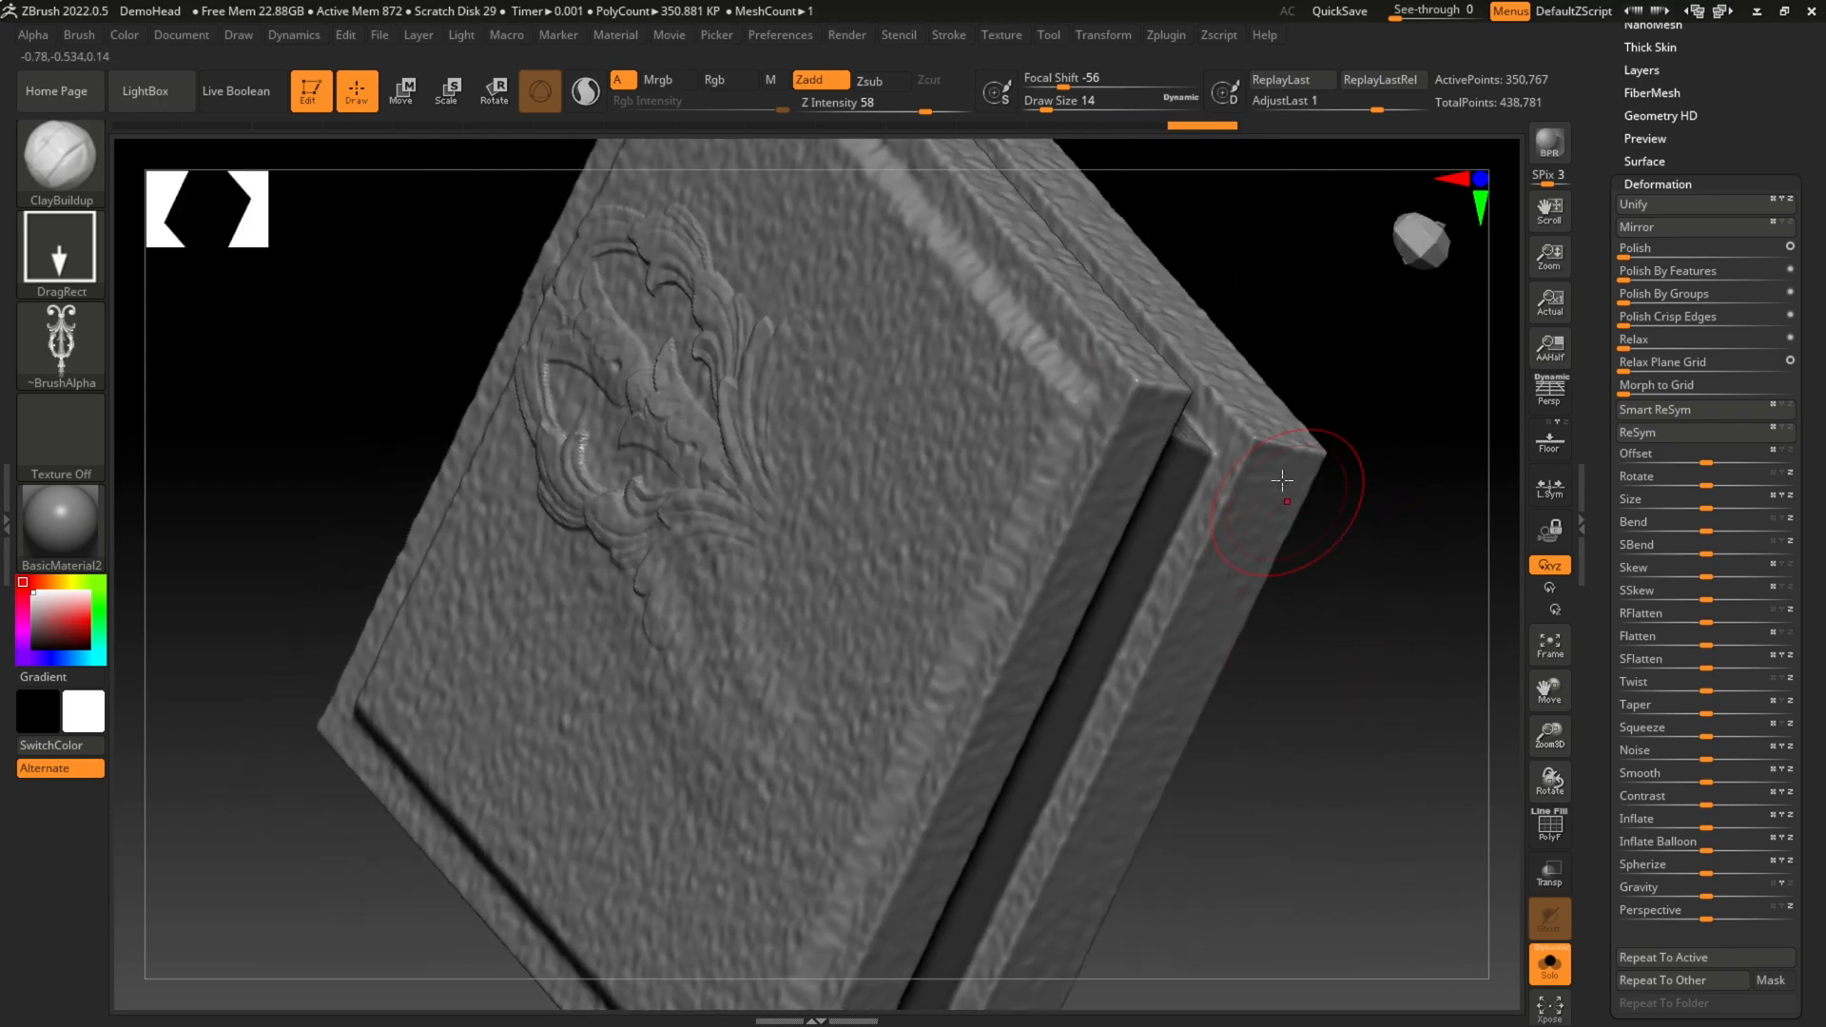
Step: Undo the large ornament, raise Z Intensity to 100, and stamp a smaller ornament relief near one edge of the slab's top face
{"action": "mouse_move", "coordinate": [1219, 225]}
{"action": "left_mouse_down"}
{"action": "mouse_move", "coordinate": [1276, 253]}
{"action": "mouse_move", "coordinate": [1288, 172]}
{"action": "mouse_move", "coordinate": [1217, 174]}
{"action": "left_mouse_up"}
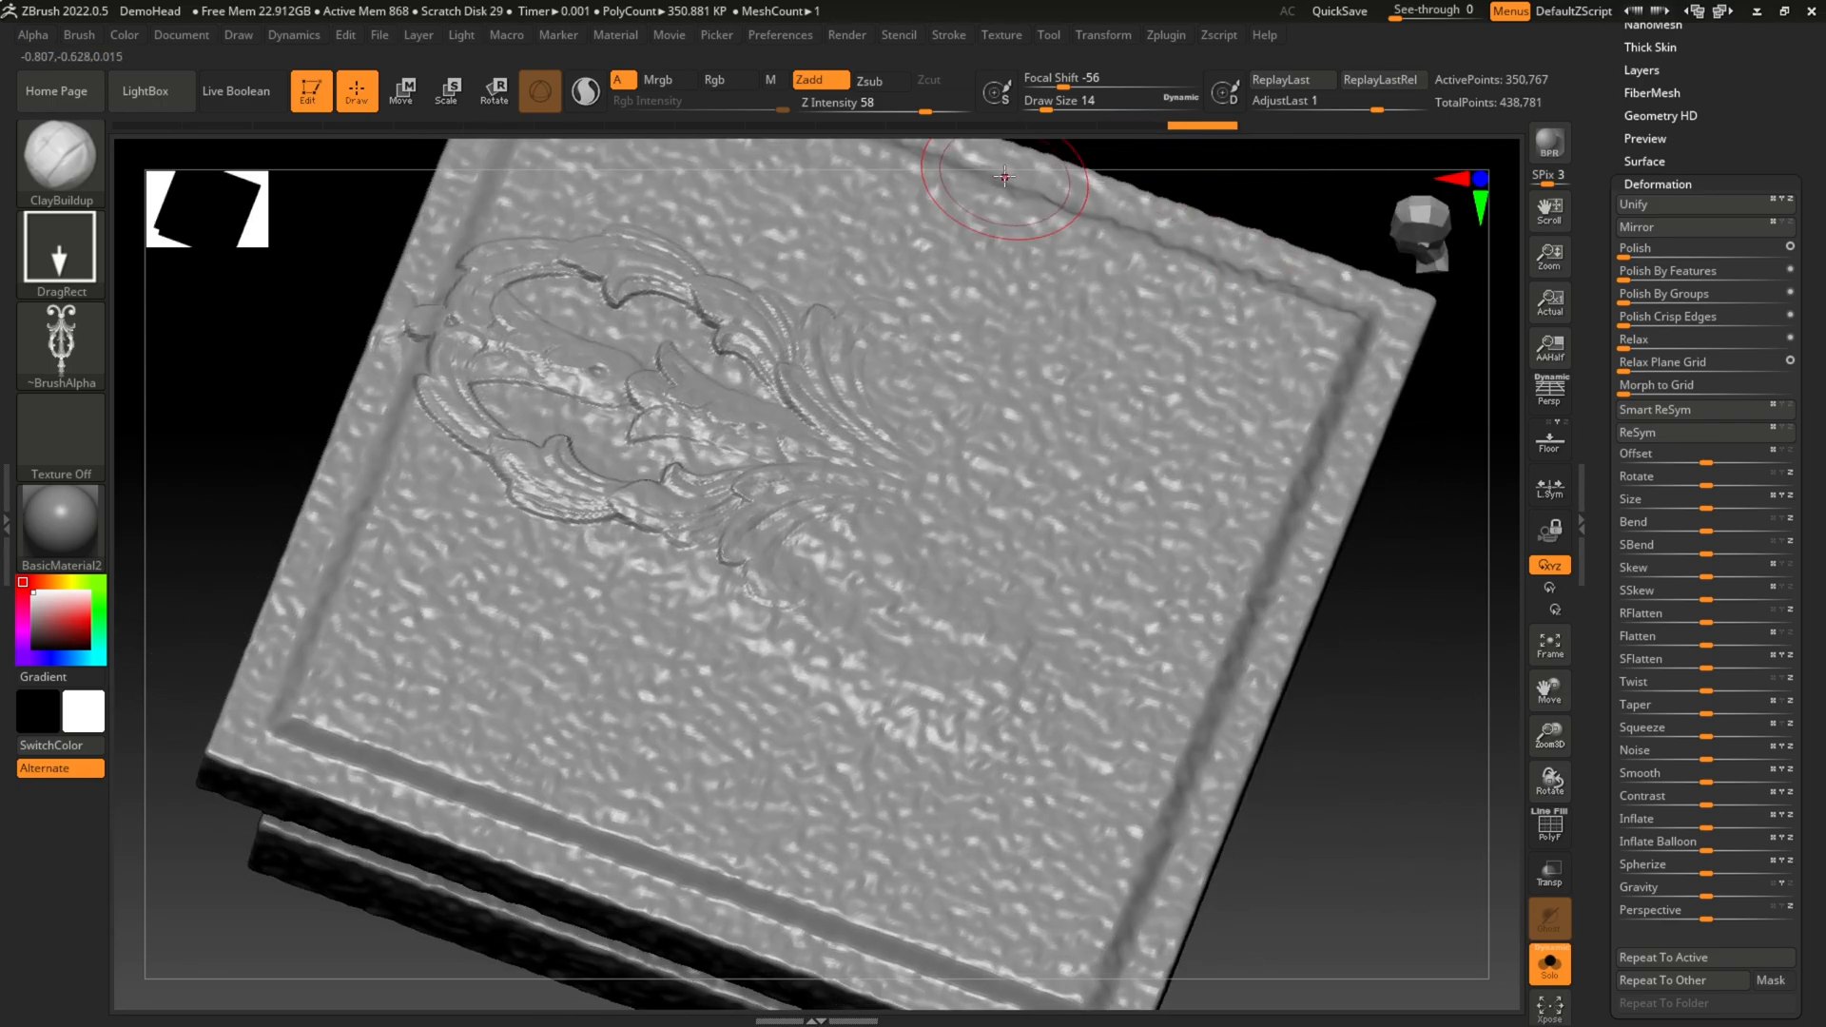
{"action": "left_click_drag", "start_coordinate": [940, 113], "coordinate": [971, 113]}
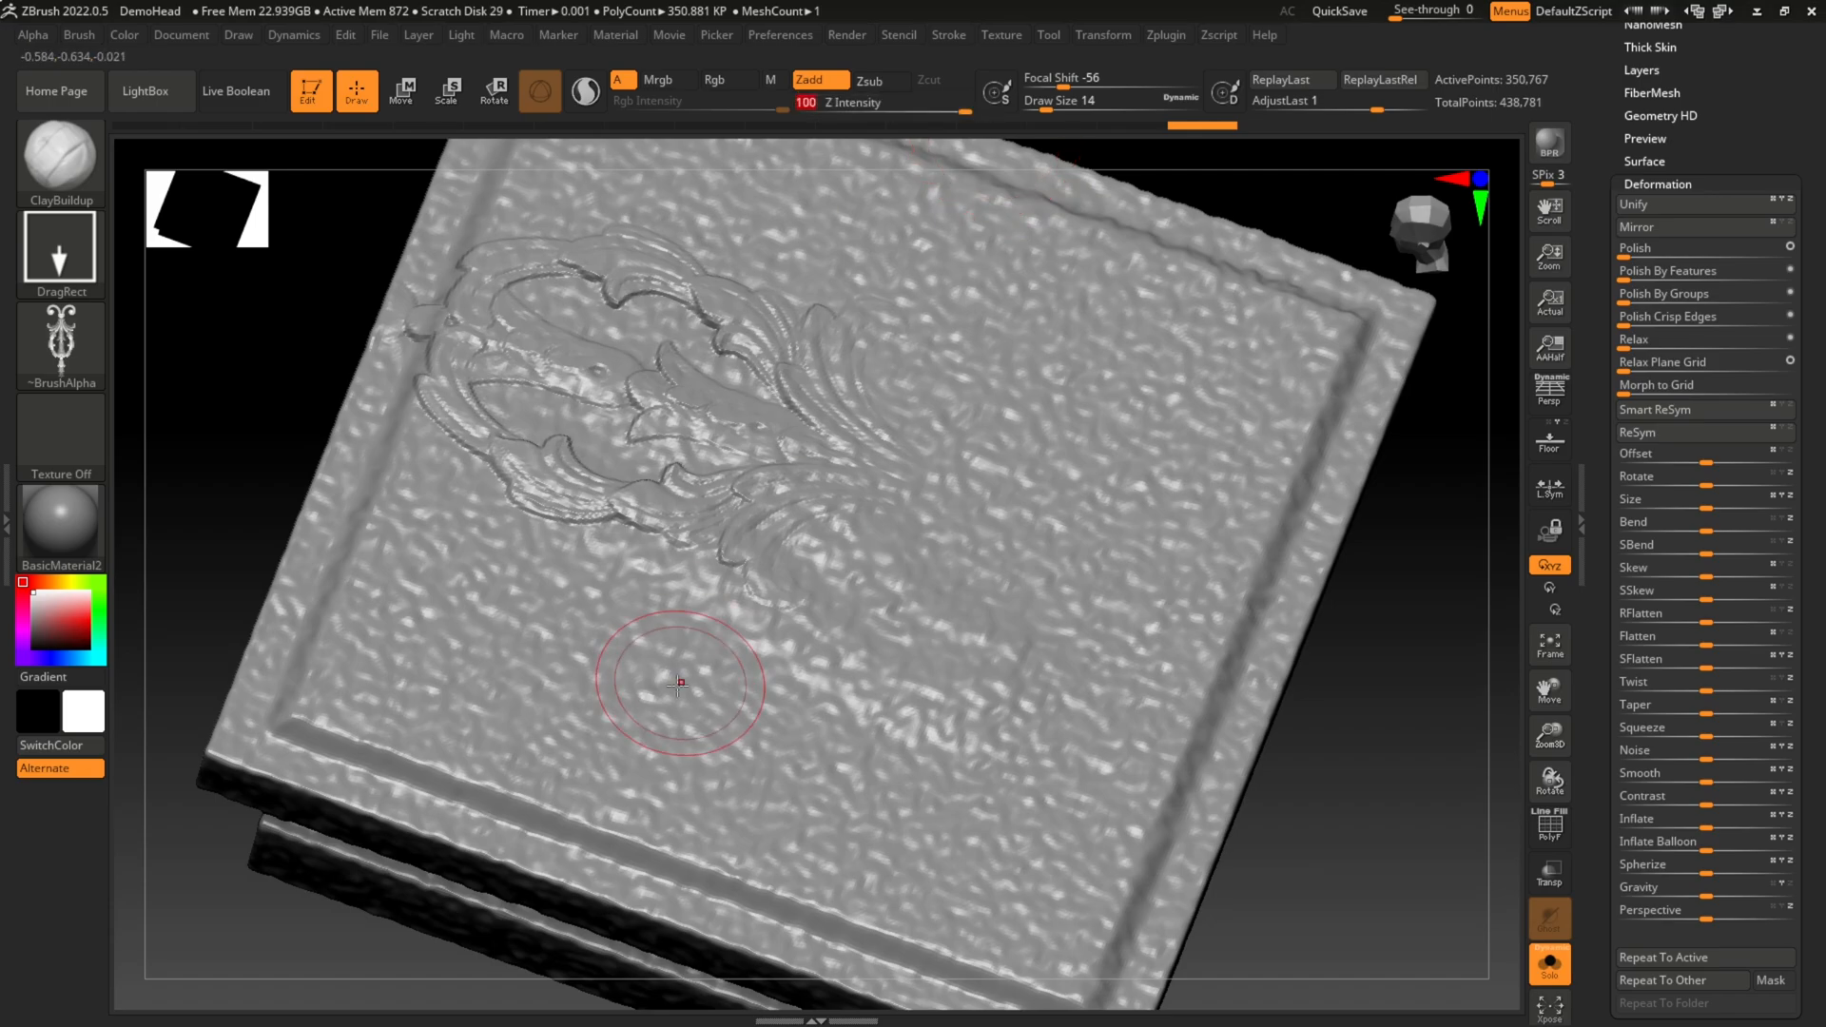
{"action": "key", "text": "ctrl+z"}
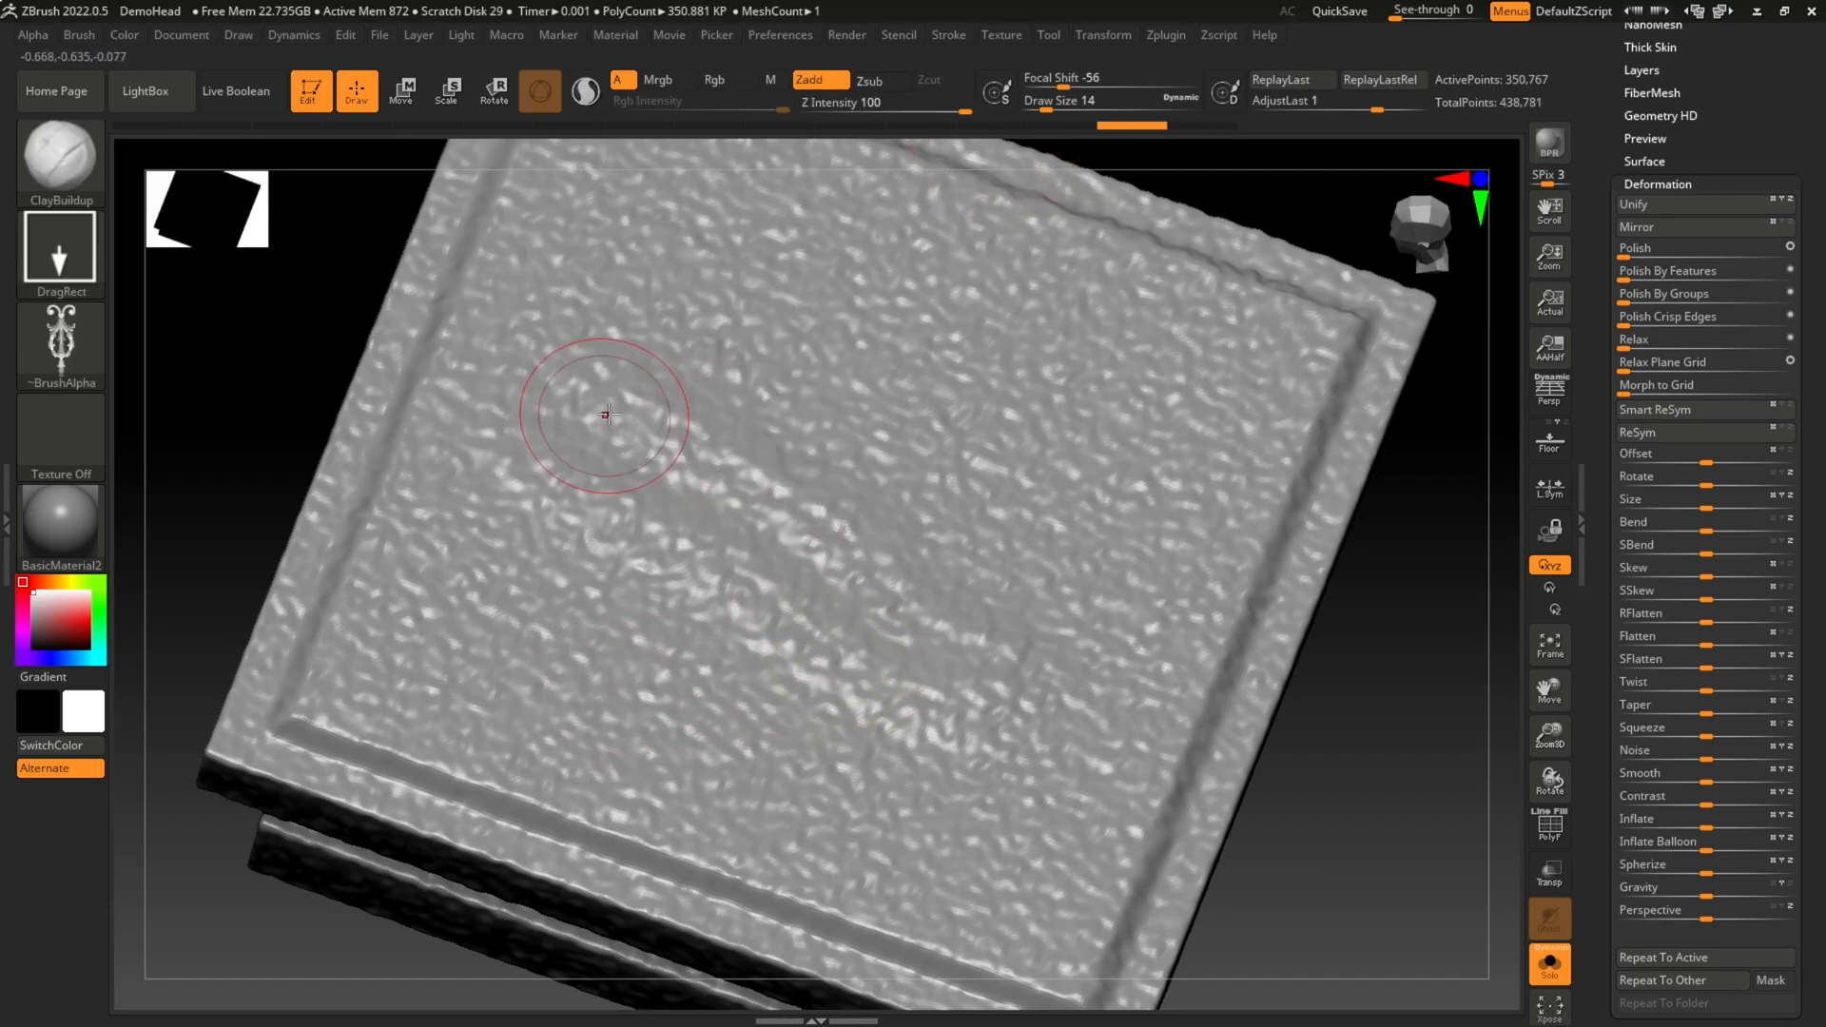
{"action": "mouse_move", "coordinate": [613, 428]}
{"action": "left_mouse_down"}
{"action": "mouse_move", "coordinate": [920, 565]}
{"action": "mouse_move", "coordinate": [808, 475]}
{"action": "left_mouse_up"}
{"action": "left_click_drag", "start_coordinate": [816, 489], "coordinate": [813, 491]}
{"action": "left_click_drag", "start_coordinate": [1351, 815], "coordinate": [1328, 609]}
{"action": "left_click_drag", "start_coordinate": [1147, 268], "coordinate": [1137, 340]}
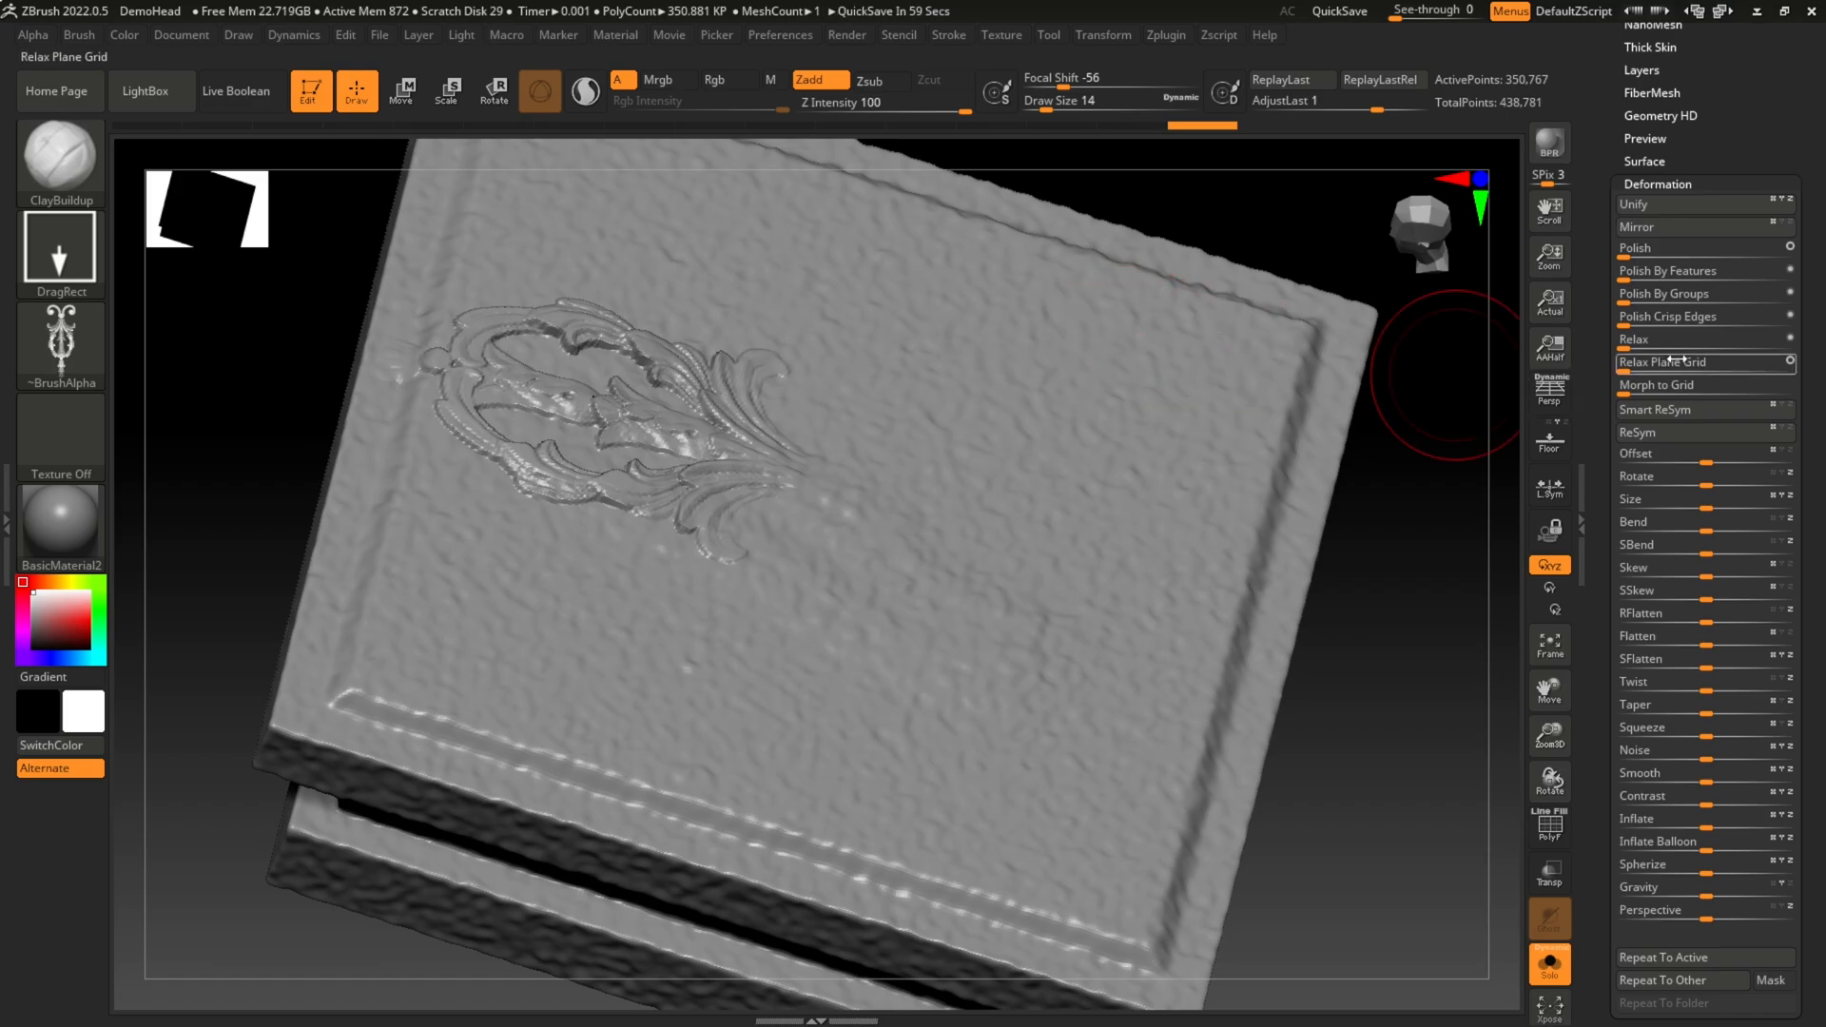
Step: Try a Polish deformation of 1 on the slab, and undo it
{"action": "left_click", "coordinate": [1747, 246]}
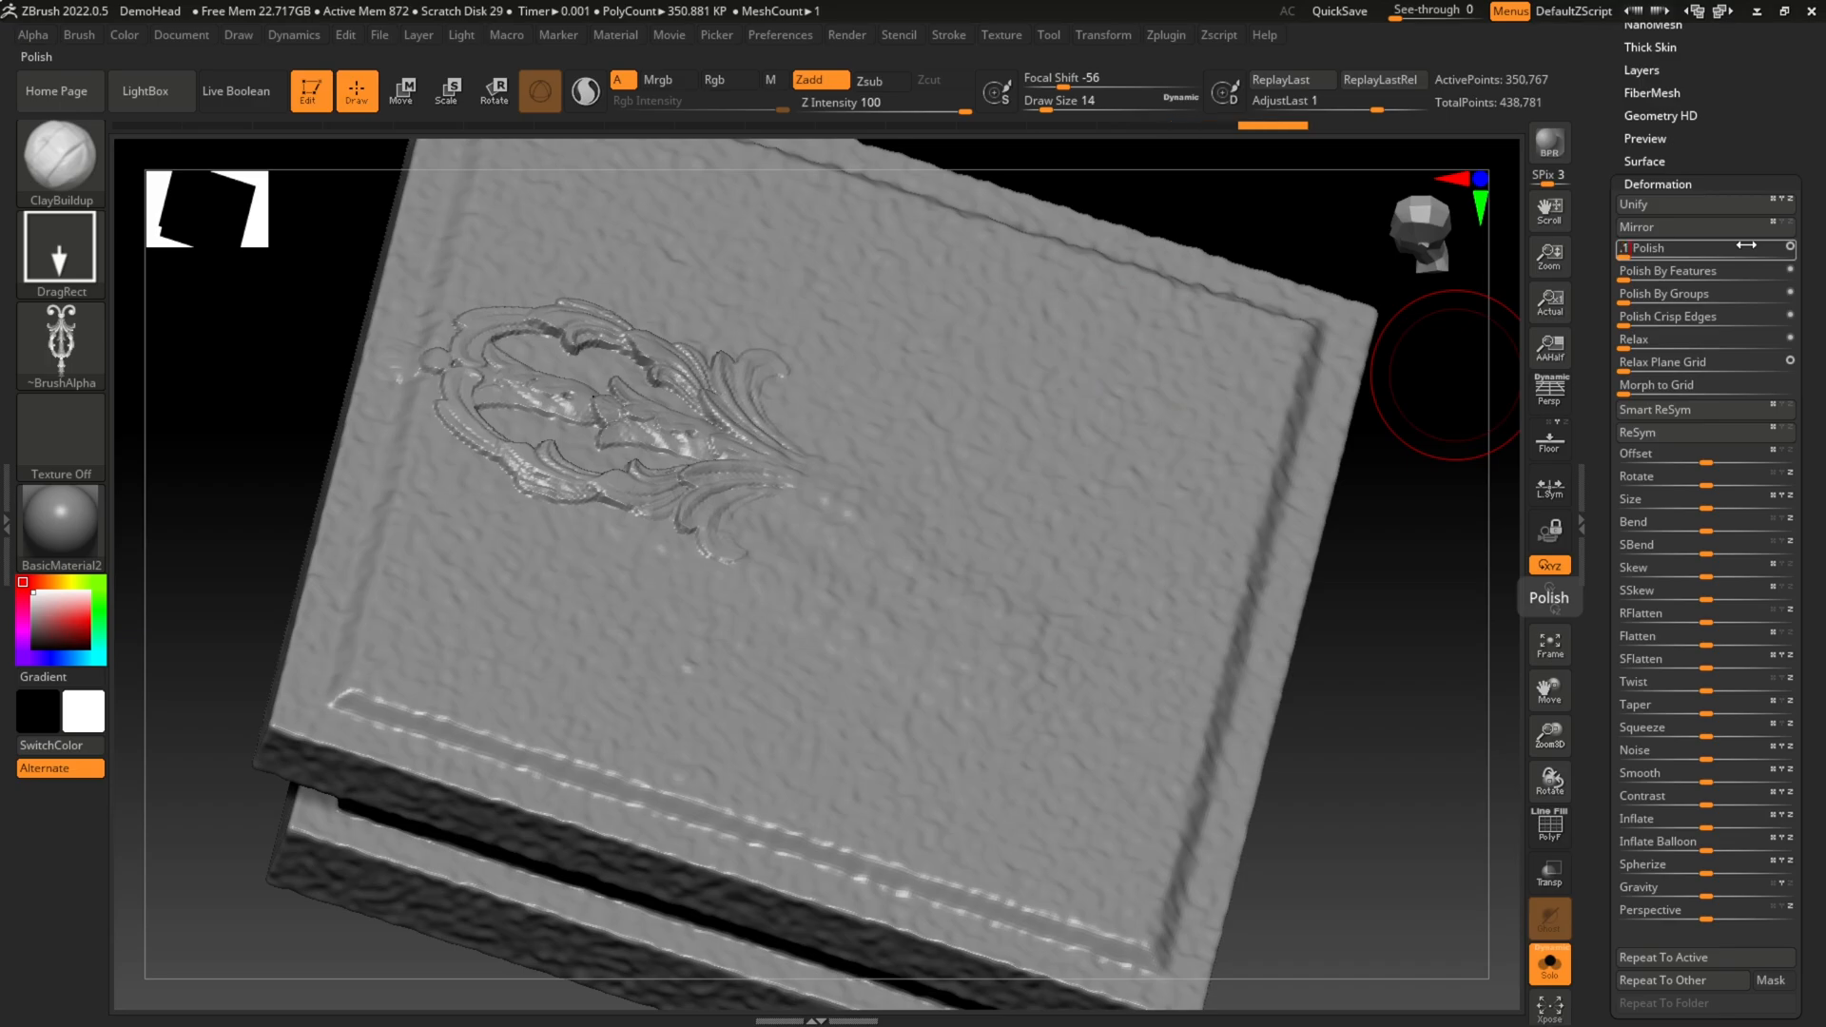
{"action": "type", "text": "1"}
{"action": "key", "text": "Return"}
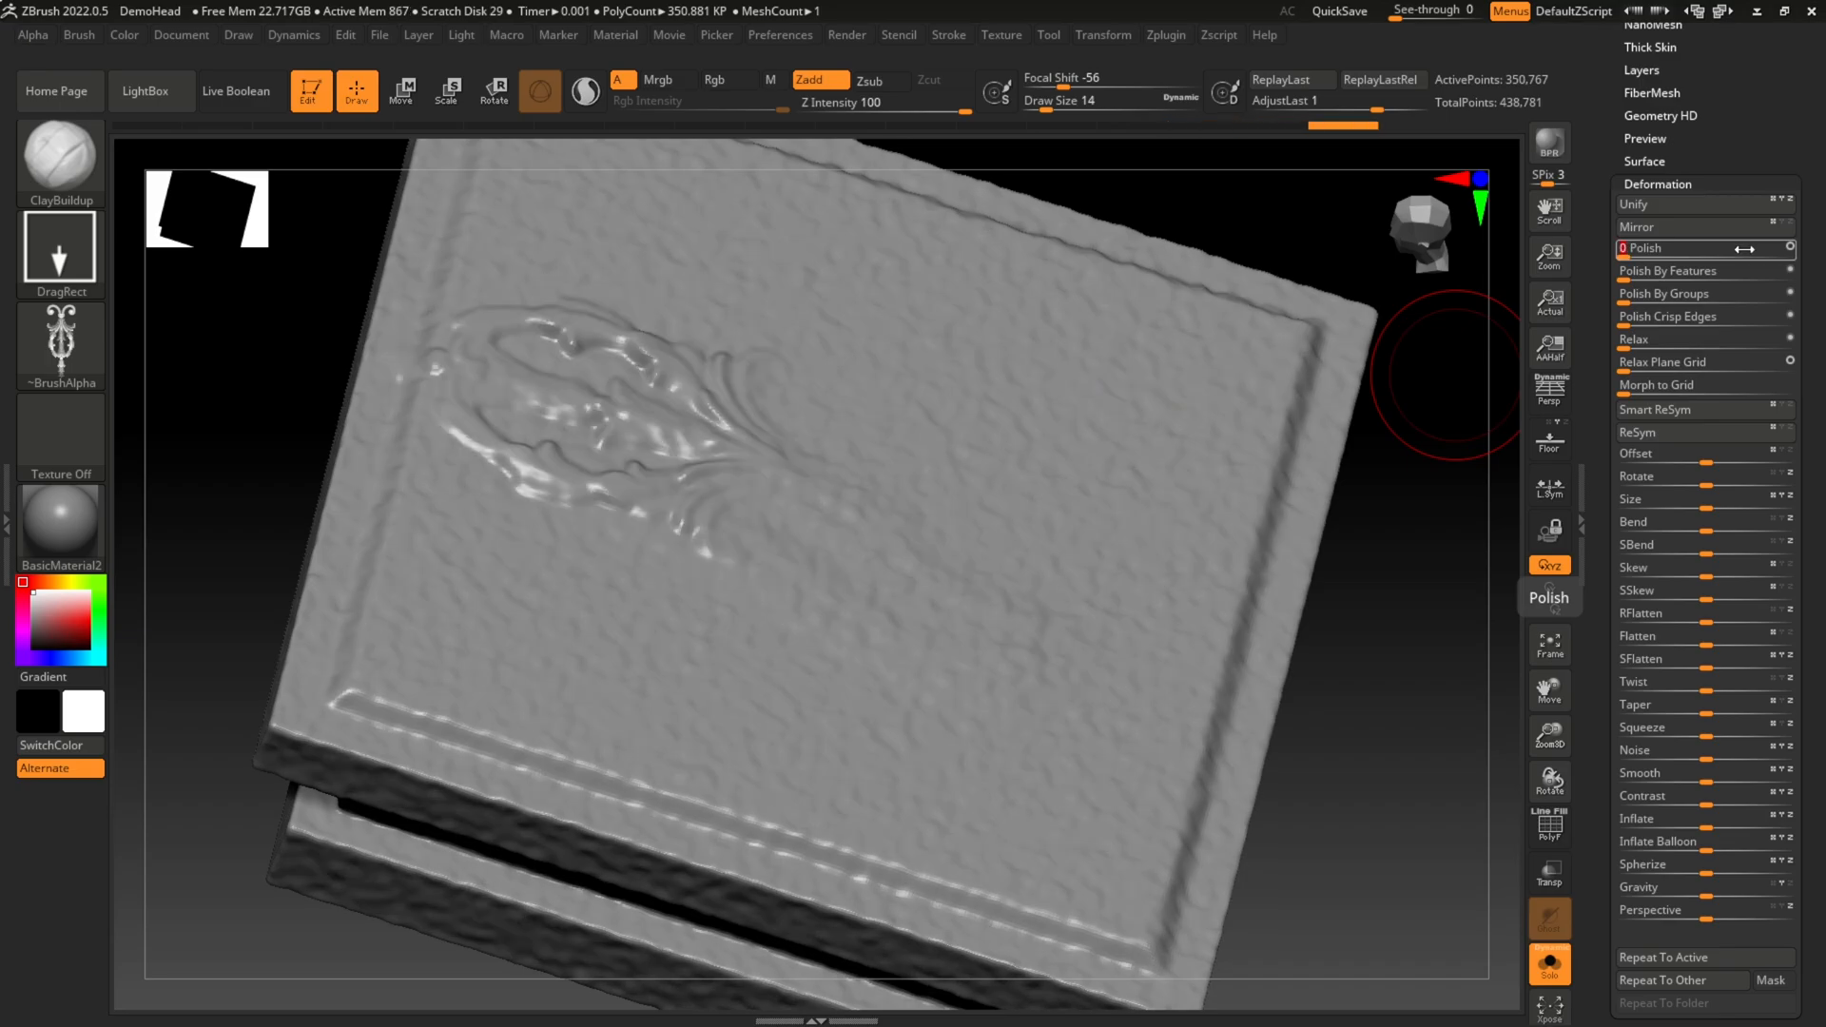
{"action": "key", "text": "ctrl+z"}
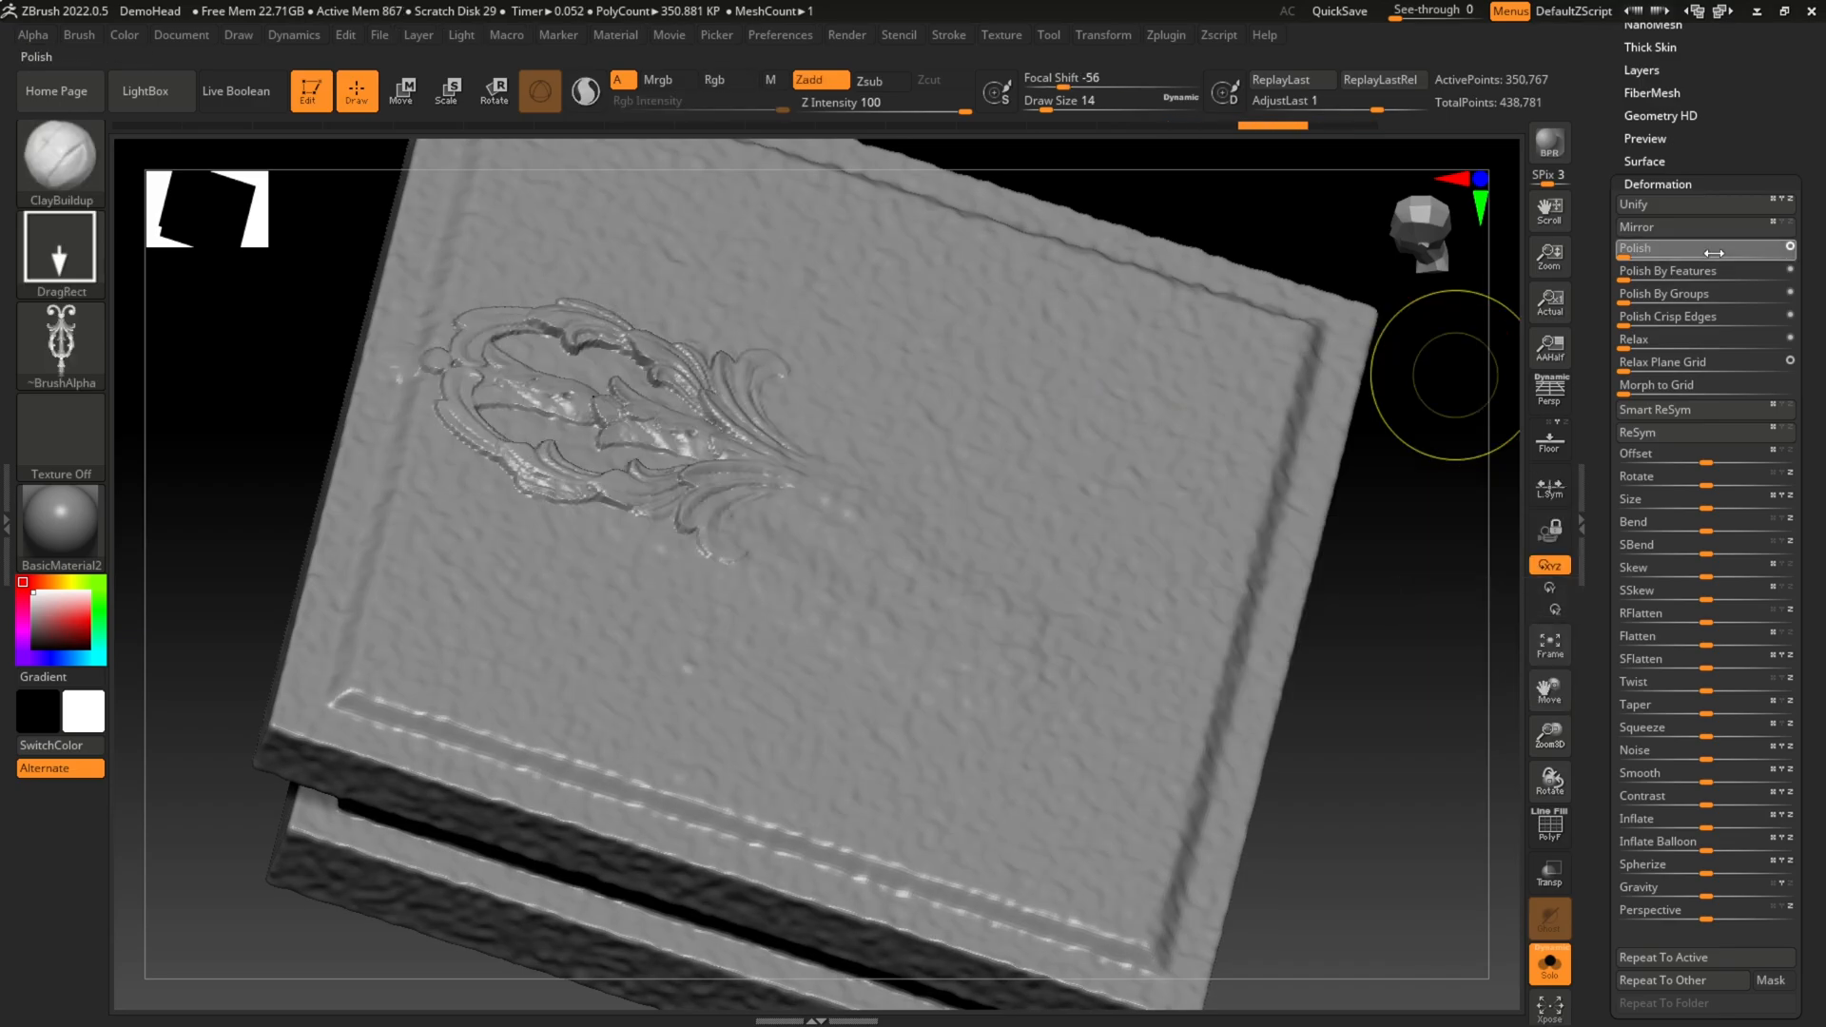
Step: Try a lighter Polish deformation of 0.01 on the slab, and undo it
{"action": "left_click", "coordinate": [1713, 252]}
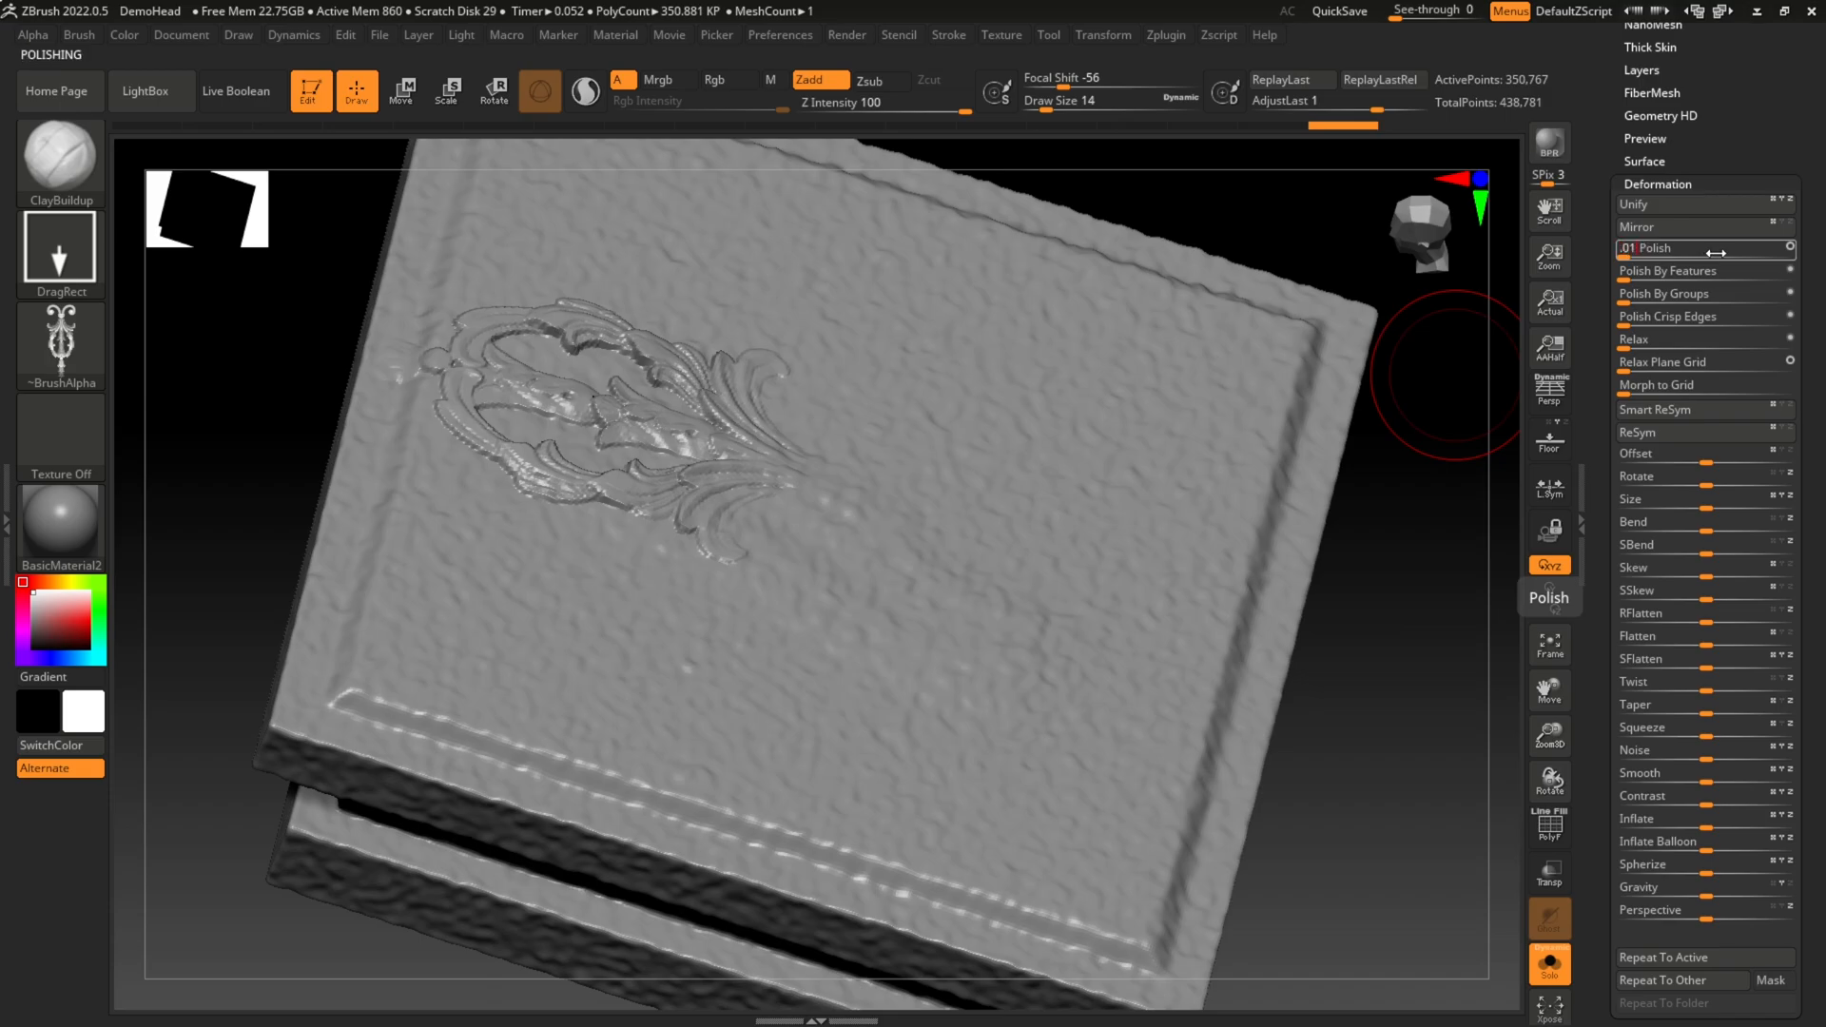
{"action": "type", "text": ".01"}
{"action": "key", "text": "Return"}
{"action": "key", "text": "ctrl+z"}
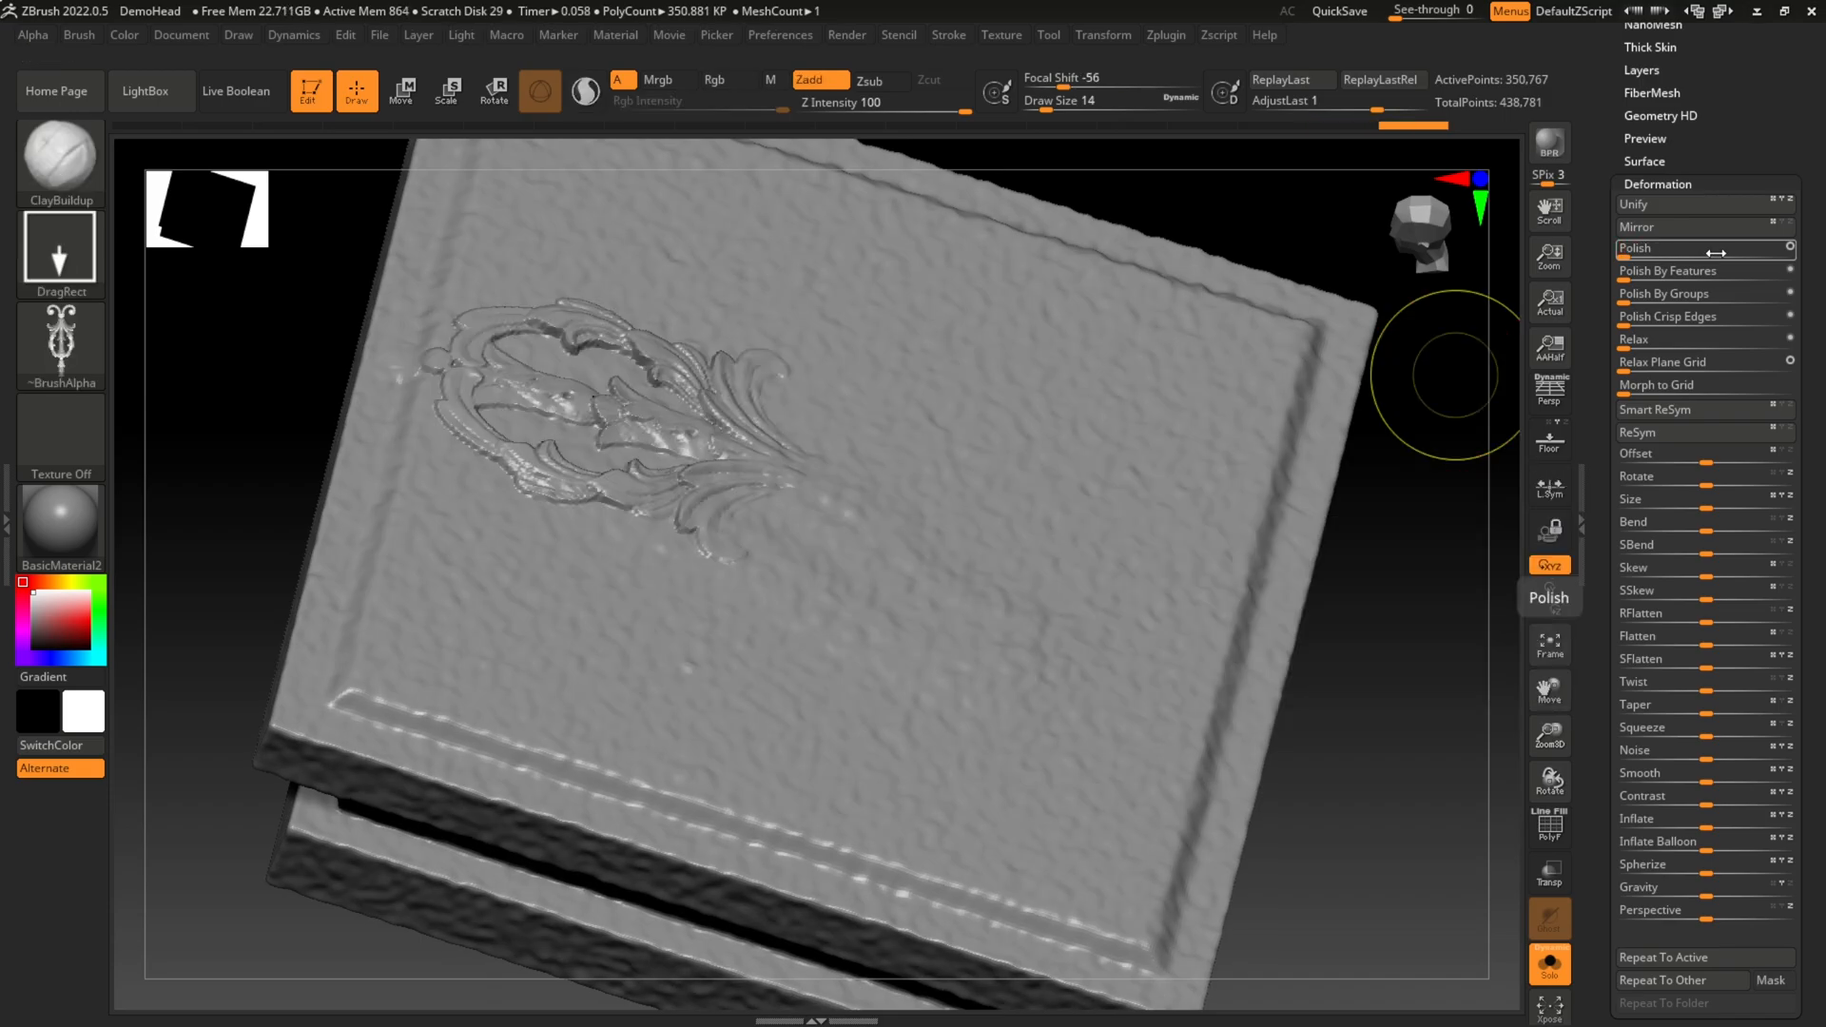
Step: Apply a Smooth deformation of 1 to the slab and check the stamped ornament relief up close
{"action": "left_click", "coordinate": [1680, 776]}
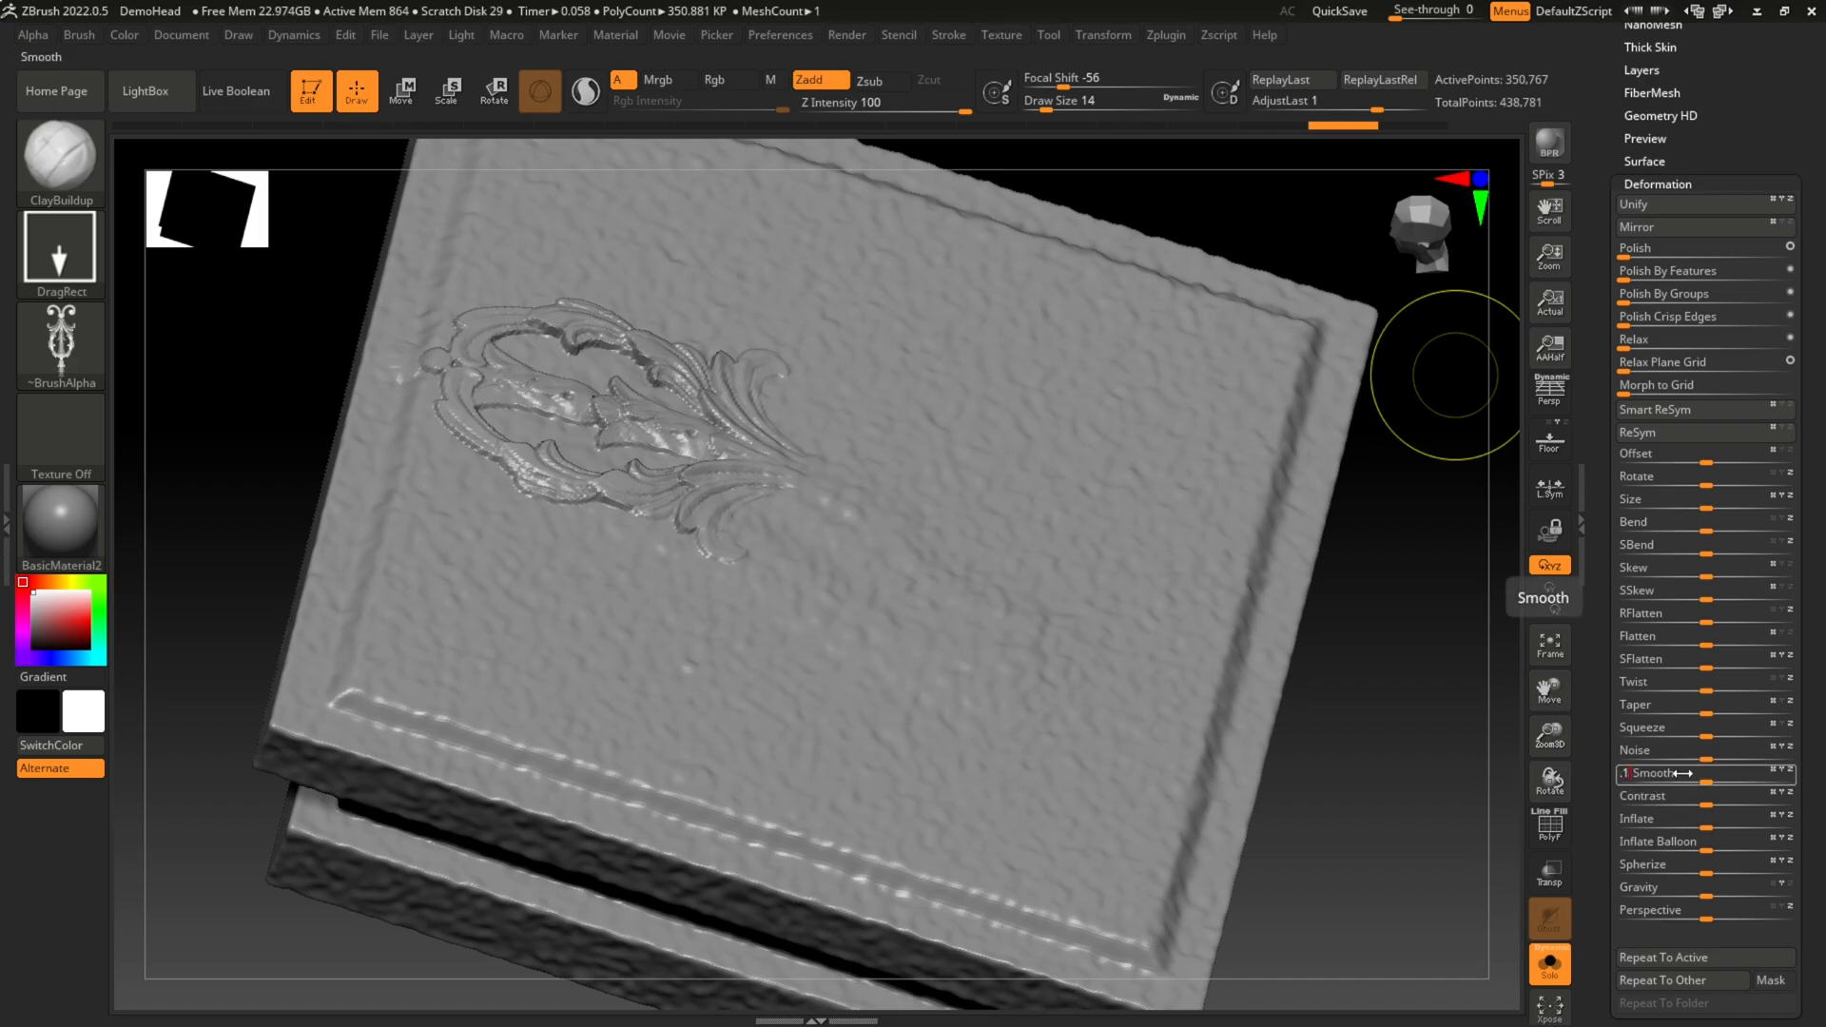
{"action": "key", "text": "Return"}
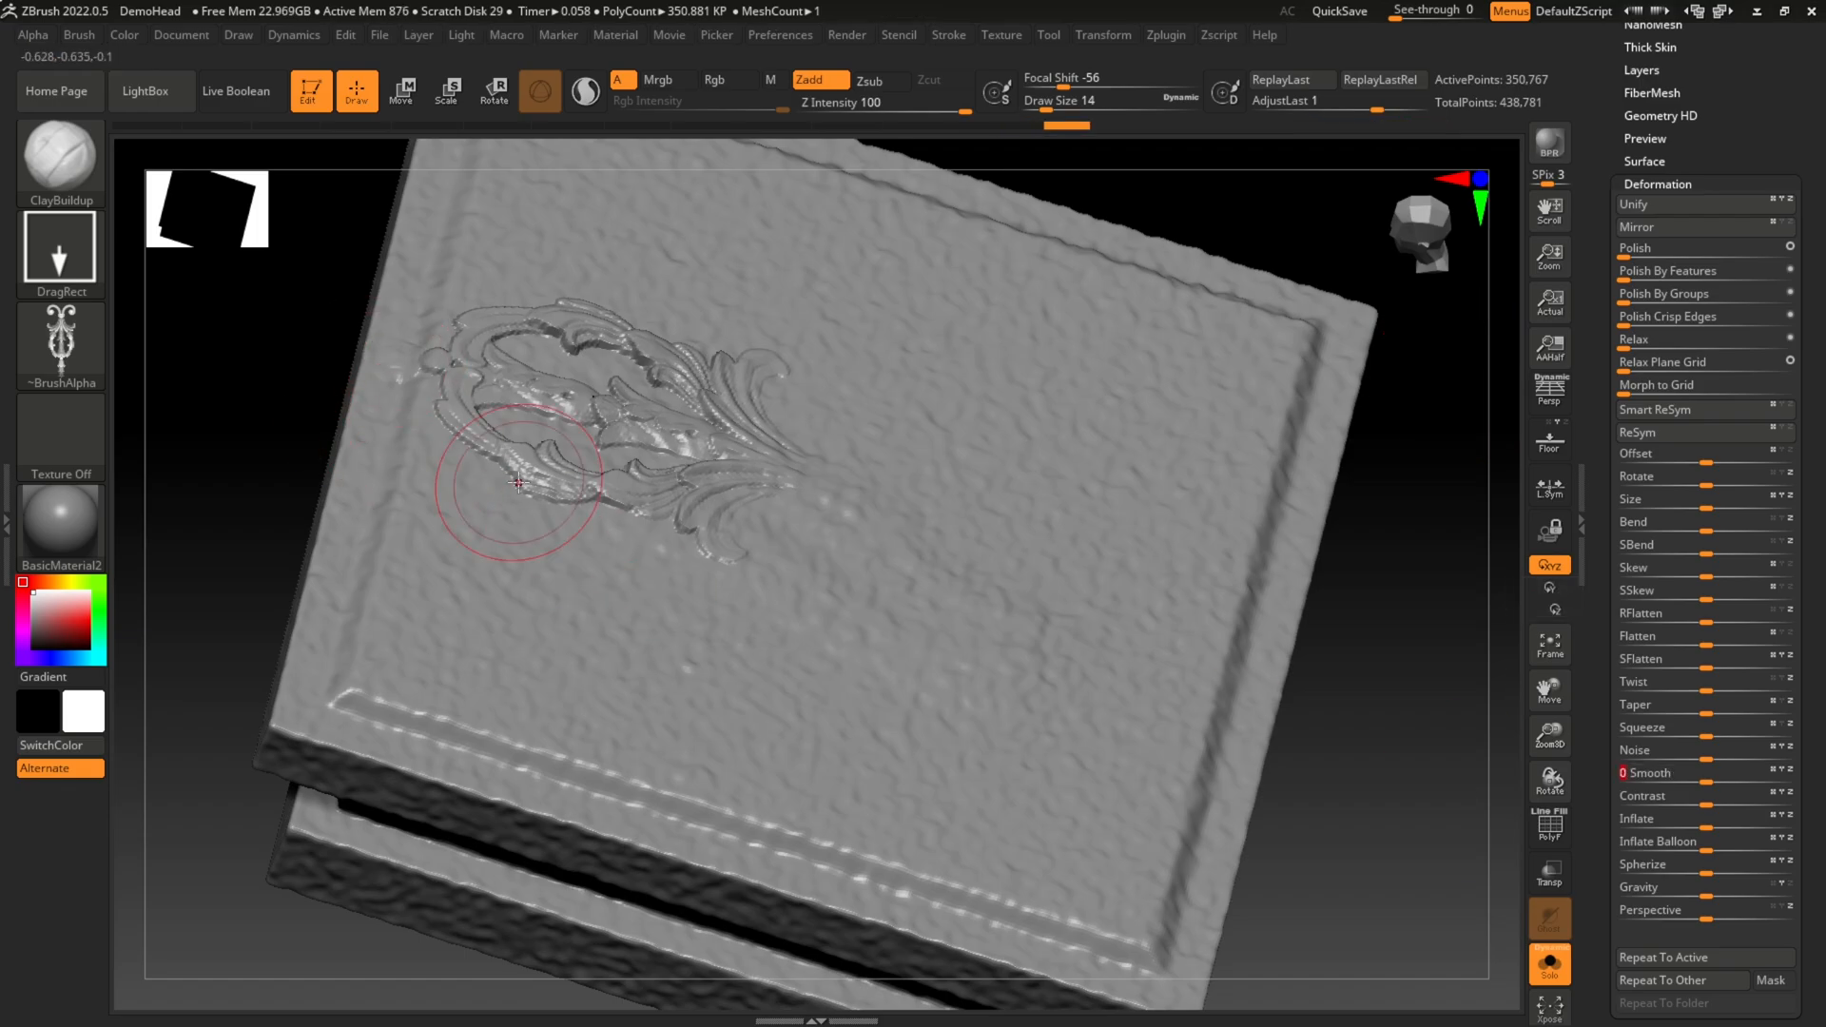
{"action": "left_click_drag", "start_coordinate": [298, 400], "coordinate": [609, 421]}
{"action": "right_click_drag", "start_coordinate": [592, 430], "coordinate": [428, 424], "text": "ctrl"}
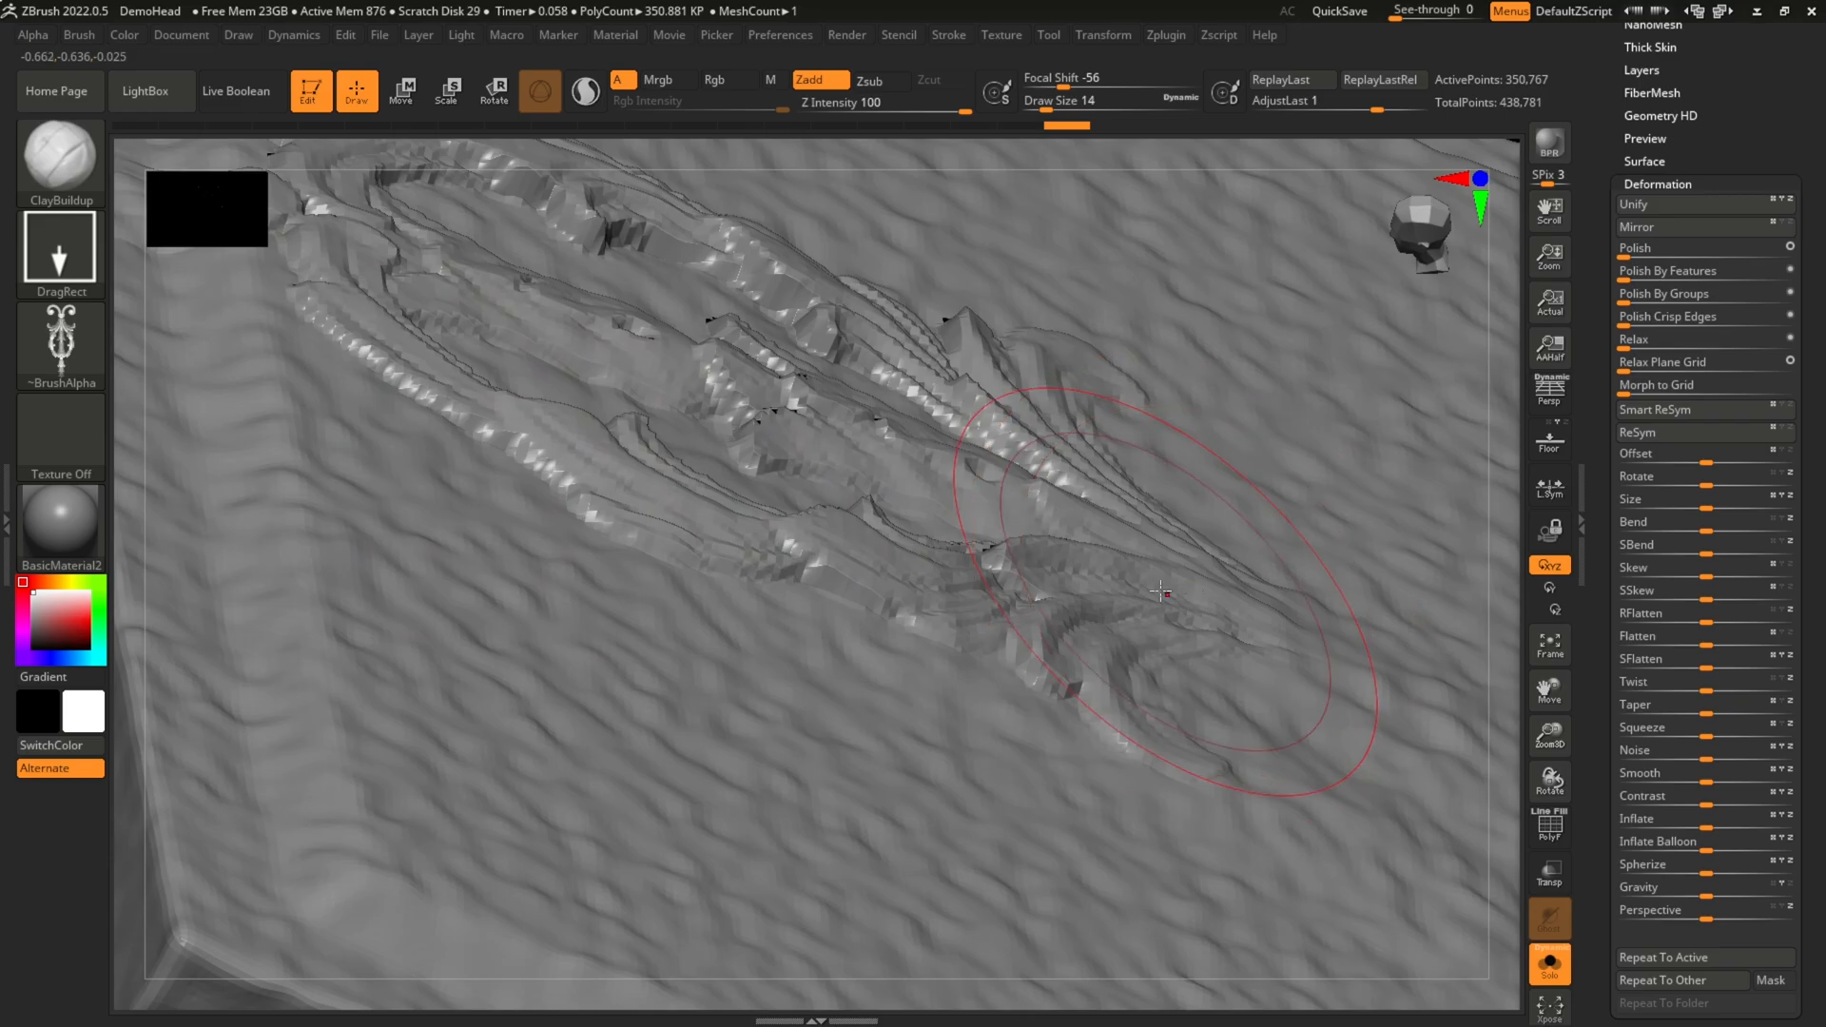
{"action": "key", "text": "f"}
{"action": "key", "text": "f"}
{"action": "left_click_drag", "start_coordinate": [1057, 247], "coordinate": [1295, 308]}
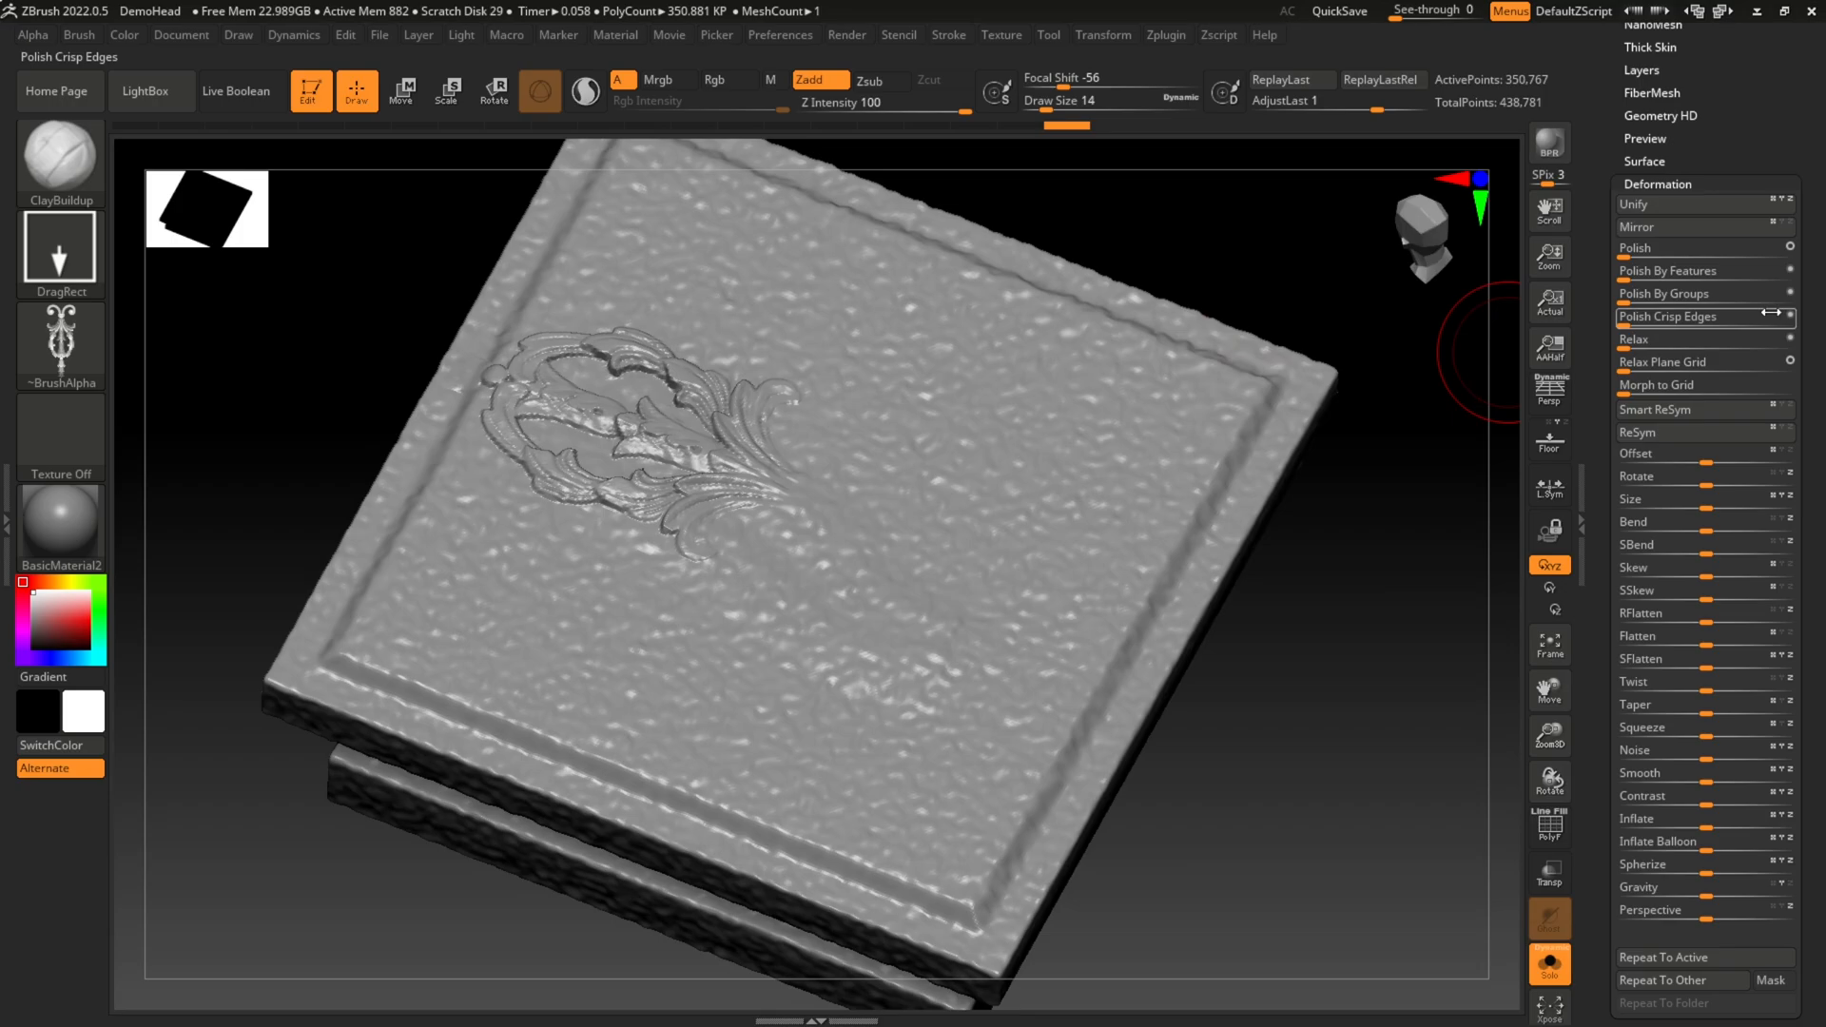
Step: Divide the slab's geometry once and inspect the ornament relief at the higher subdivision level
{"action": "left_click_drag", "start_coordinate": [1779, 134], "coordinate": [1795, 349]}
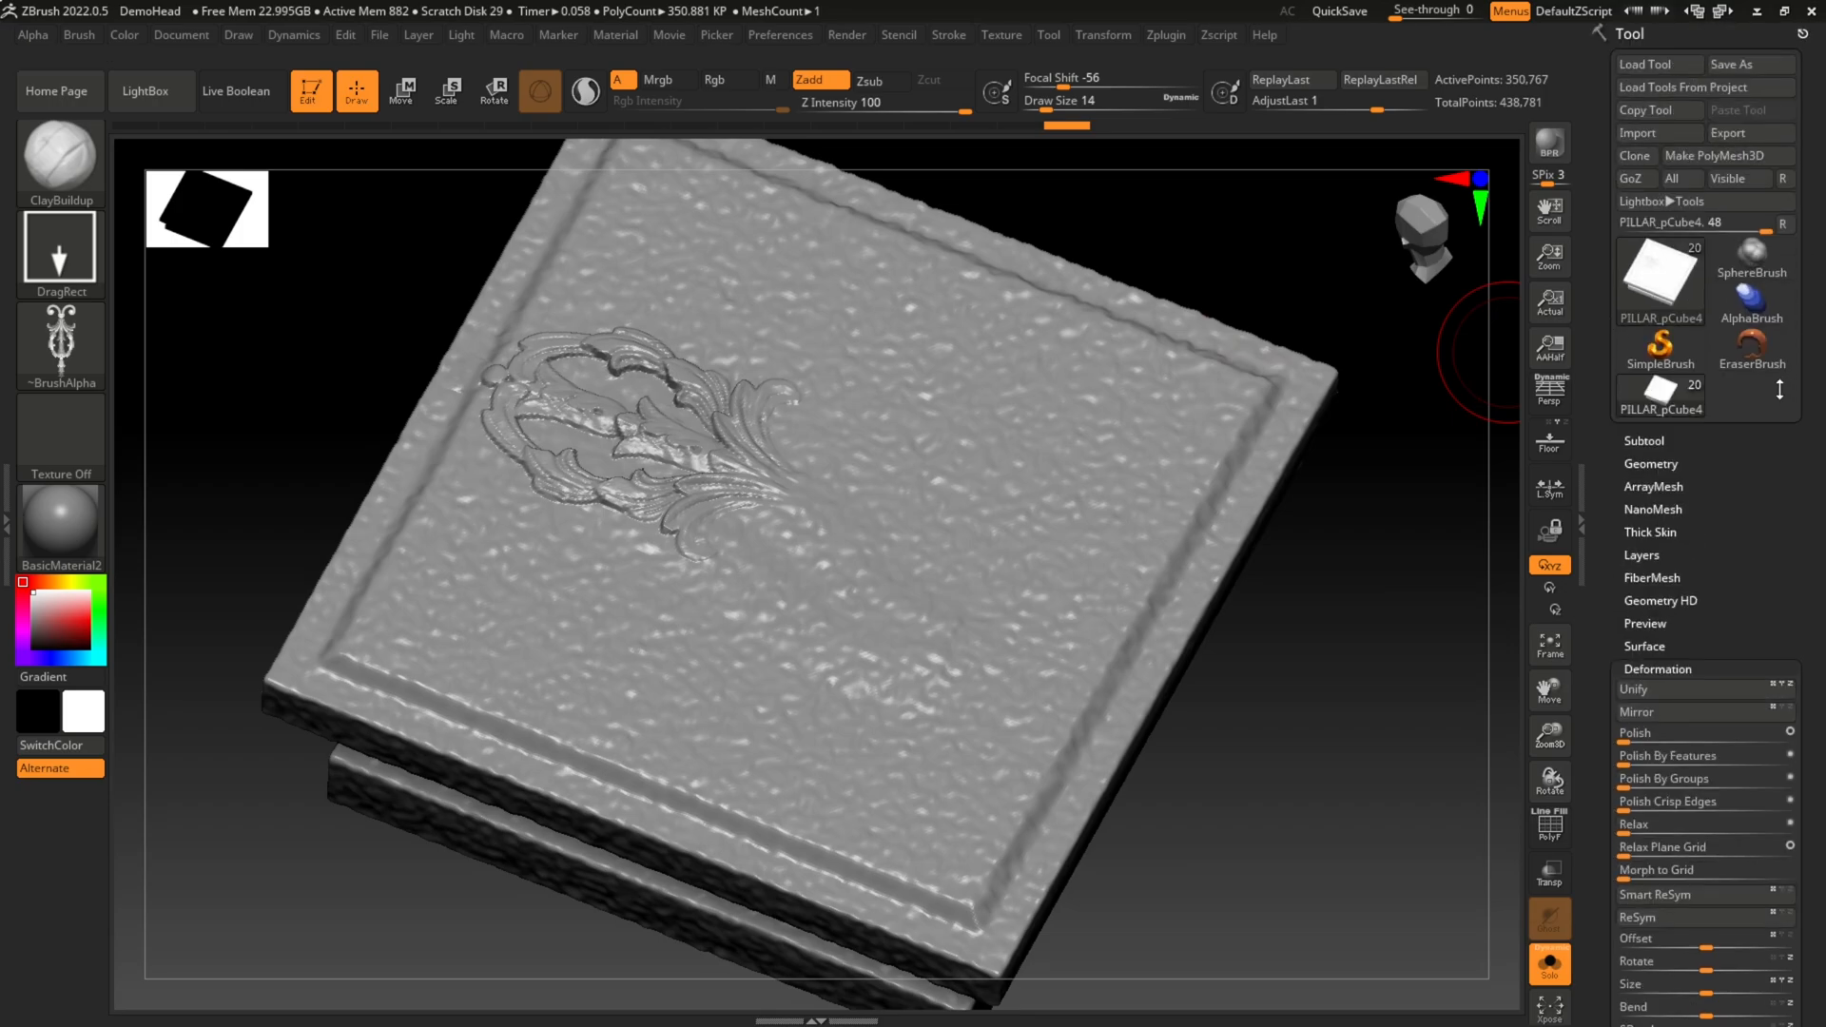
{"action": "left_click", "coordinate": [1647, 464]}
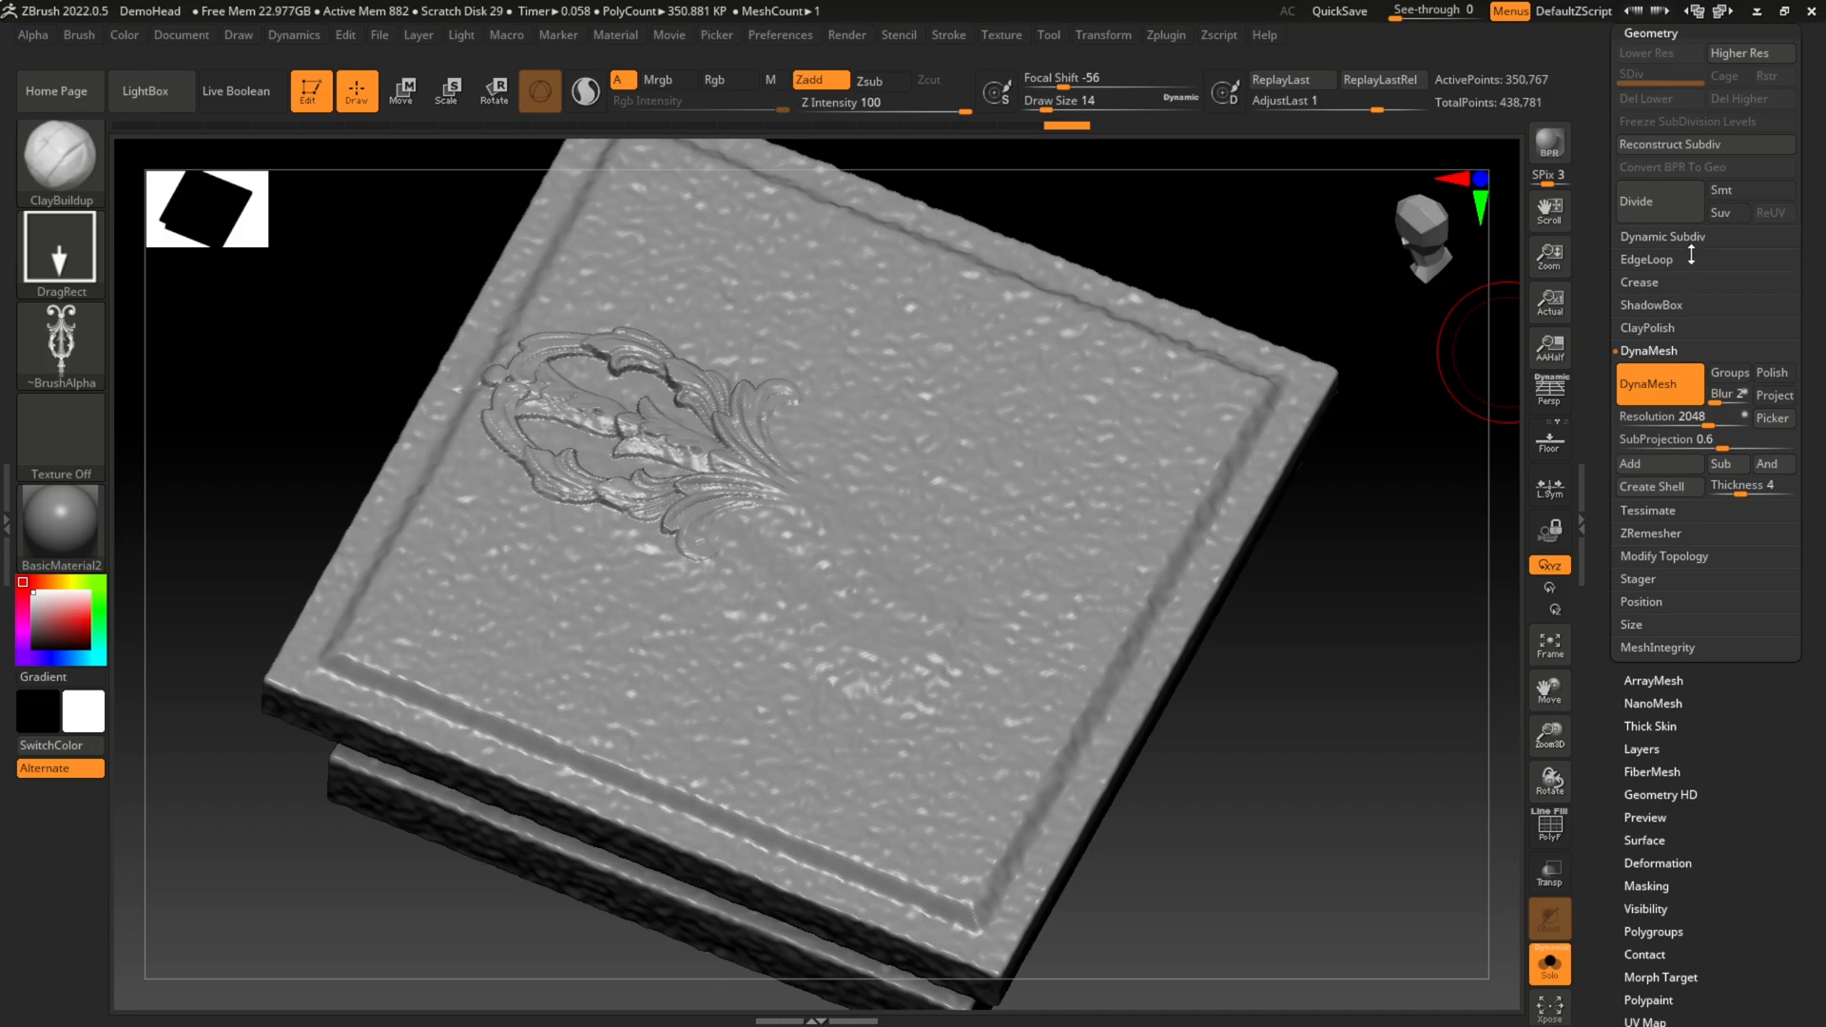
{"action": "left_click", "coordinate": [1636, 201]}
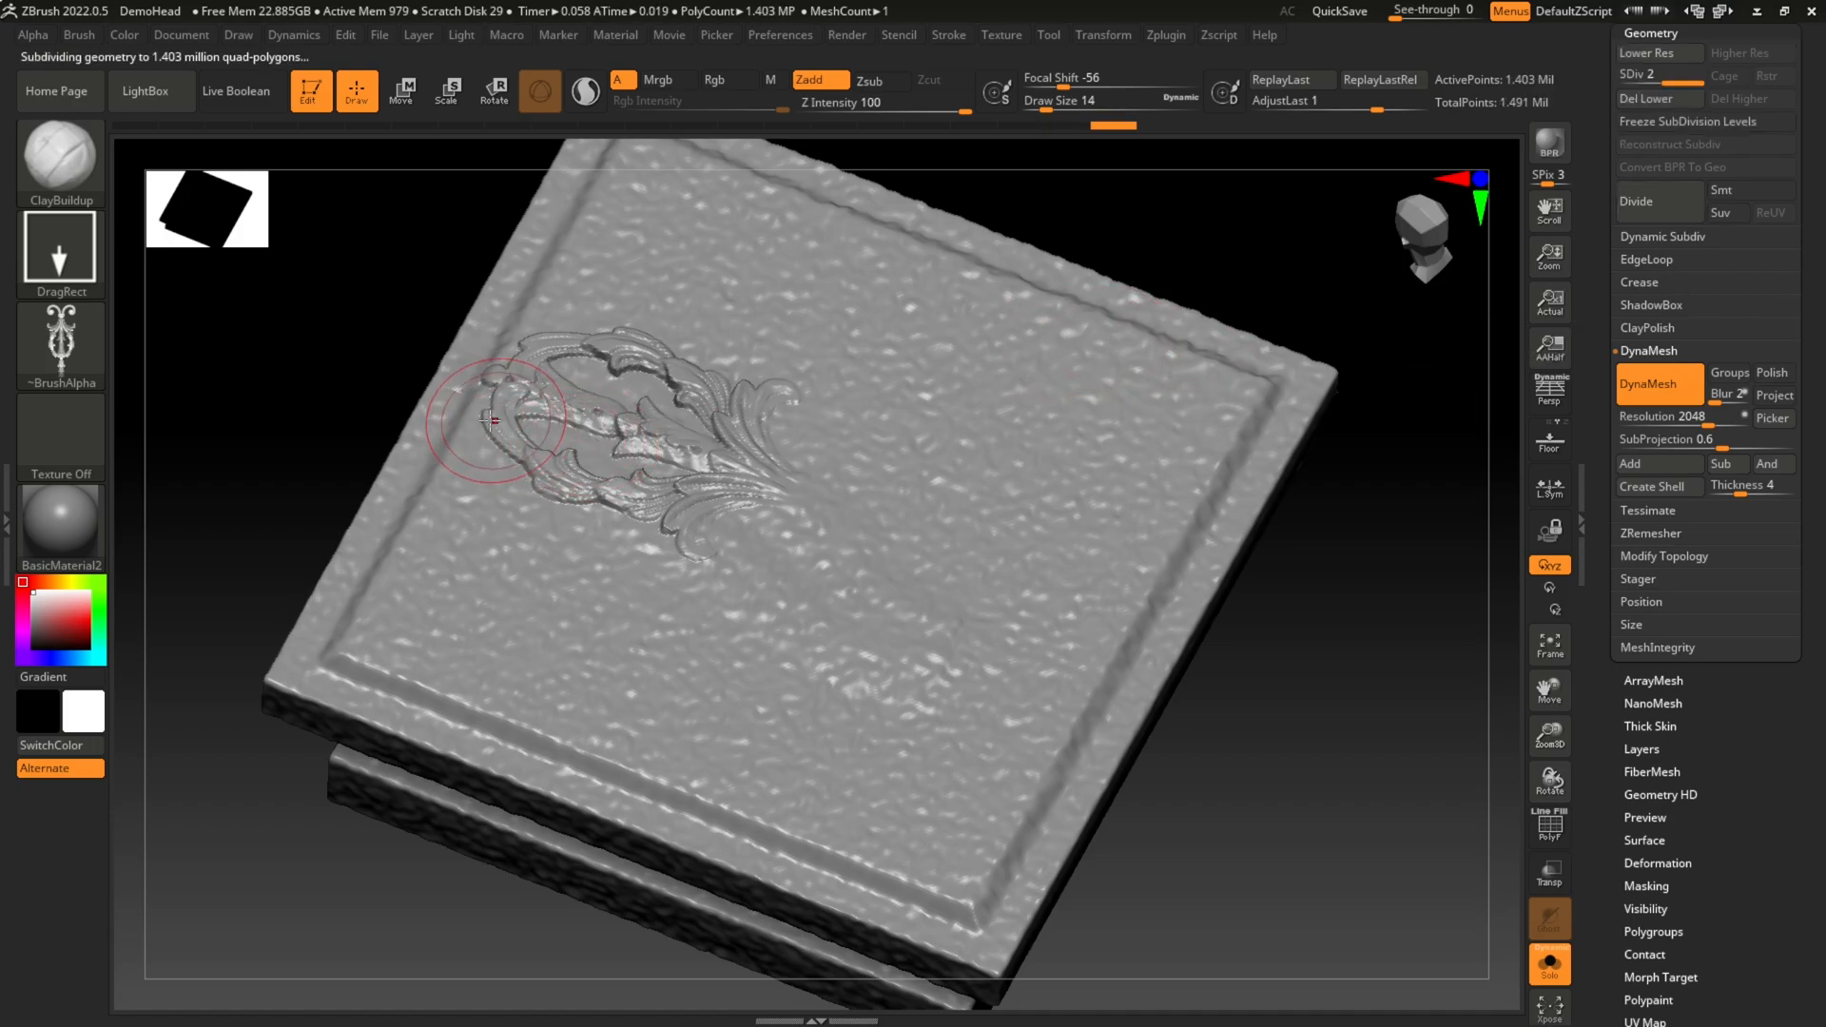
{"action": "right_click_drag", "start_coordinate": [493, 407], "coordinate": [558, 426], "text": "ctrl"}
{"action": "mouse_move", "coordinate": [297, 334]}
{"action": "right_mouse_down"}
{"action": "mouse_move", "coordinate": [339, 289]}
{"action": "mouse_move", "coordinate": [322, 289]}
{"action": "right_mouse_up"}
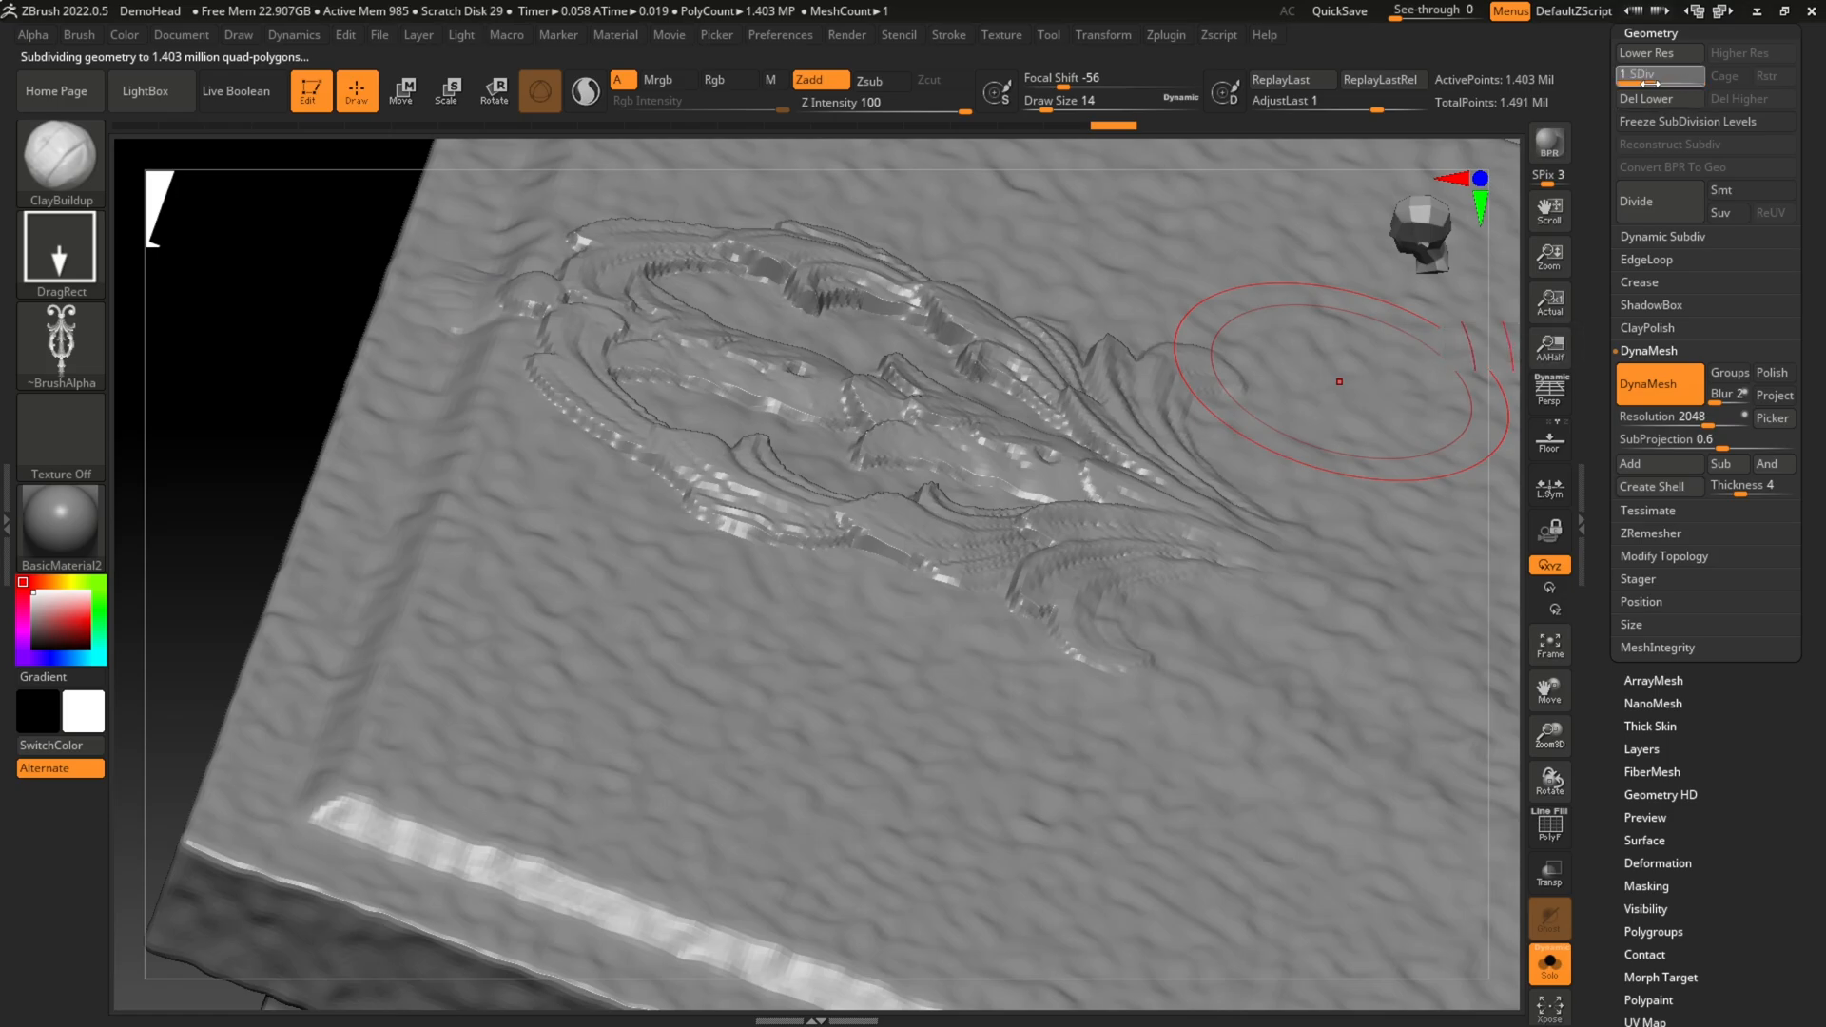
Step: Set the slab's subdivision level back to 1 and frame the whole slab
{"action": "left_click_drag", "start_coordinate": [1624, 84], "coordinate": [1622, 84]}
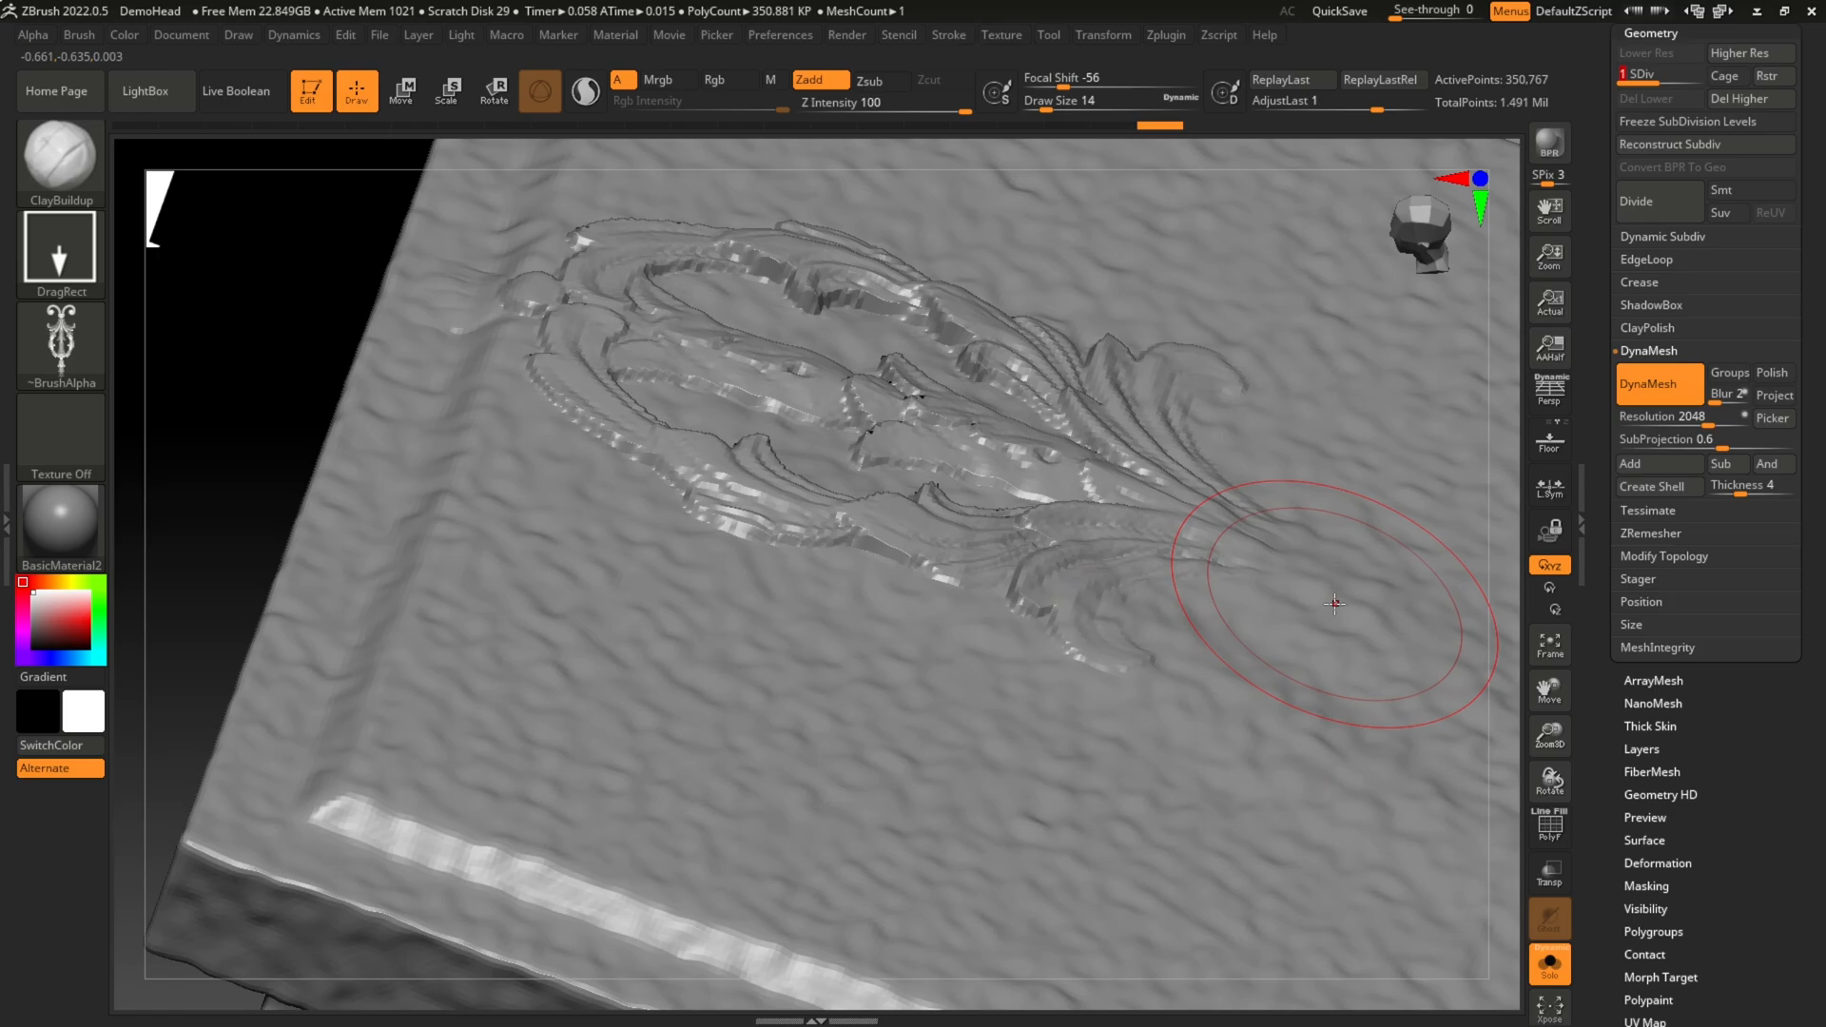
{"action": "key", "text": "f"}
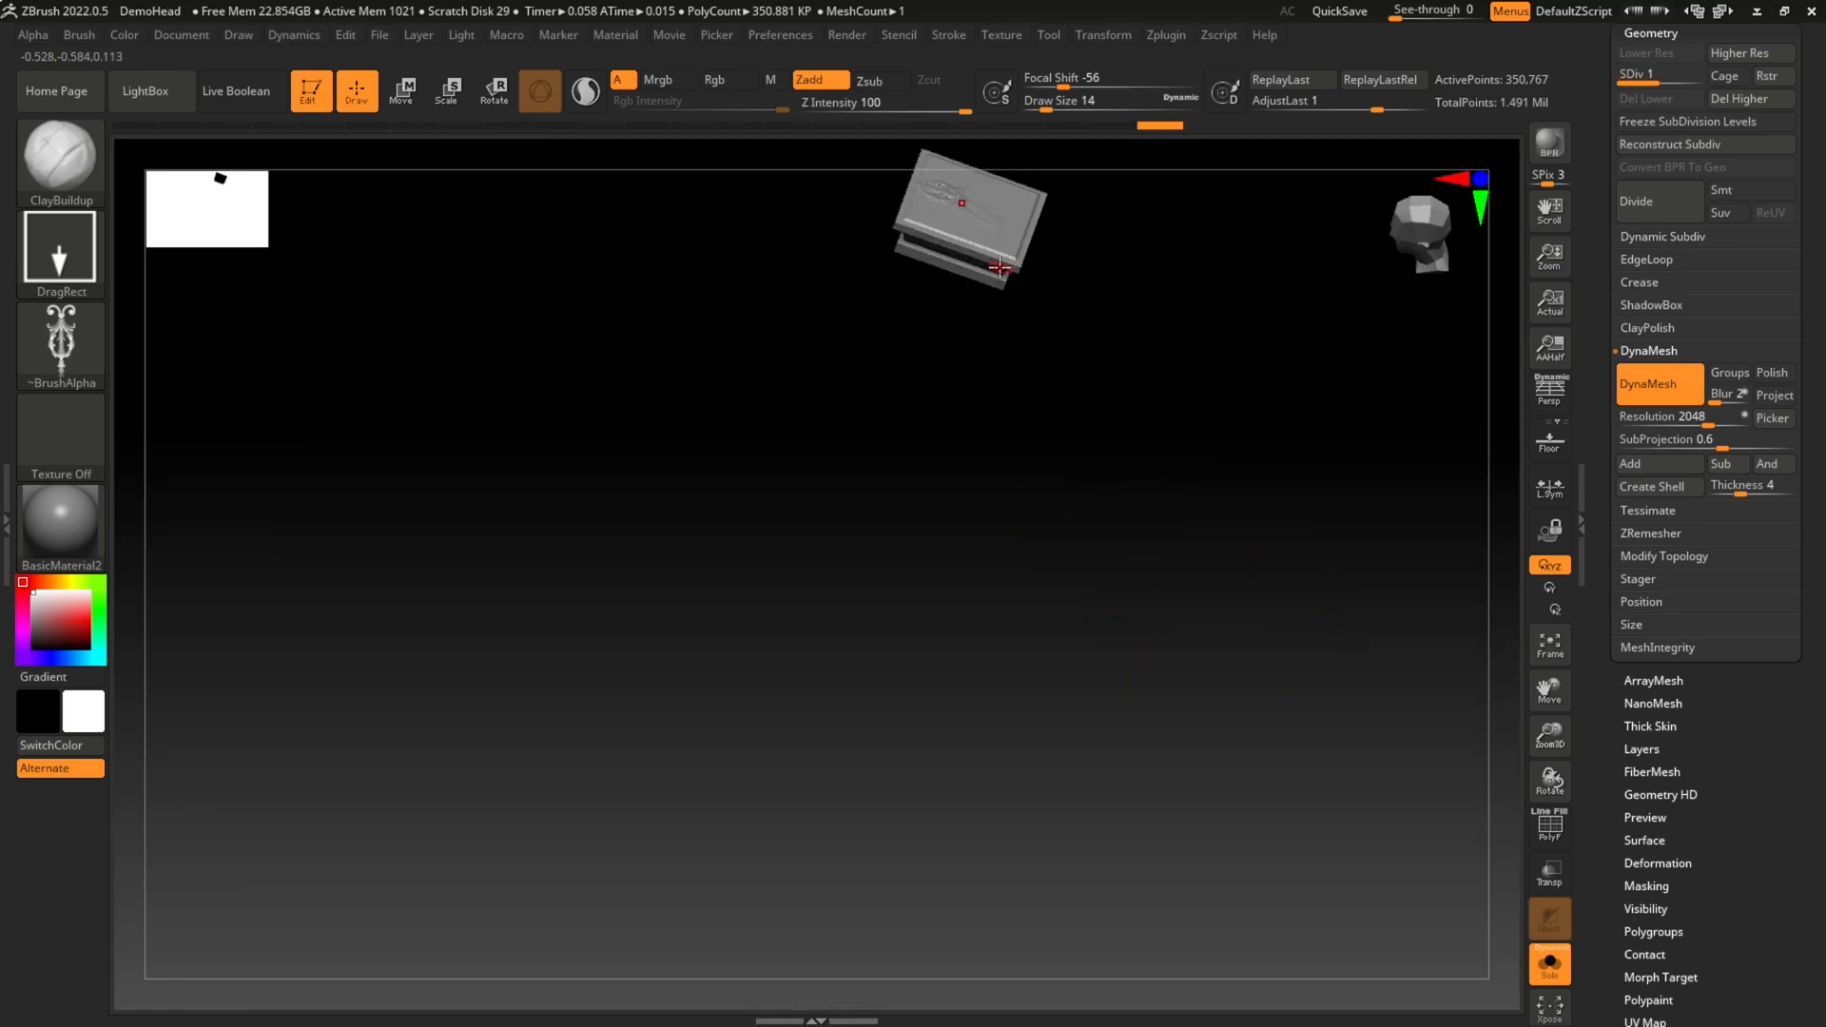
{"action": "key", "text": "f"}
{"action": "mouse_move", "coordinate": [1263, 289]}
{"action": "left_mouse_down"}
{"action": "mouse_move", "coordinate": [1206, 251]}
{"action": "mouse_move", "coordinate": [1211, 375]}
{"action": "mouse_move", "coordinate": [1256, 314]}
{"action": "left_mouse_up"}
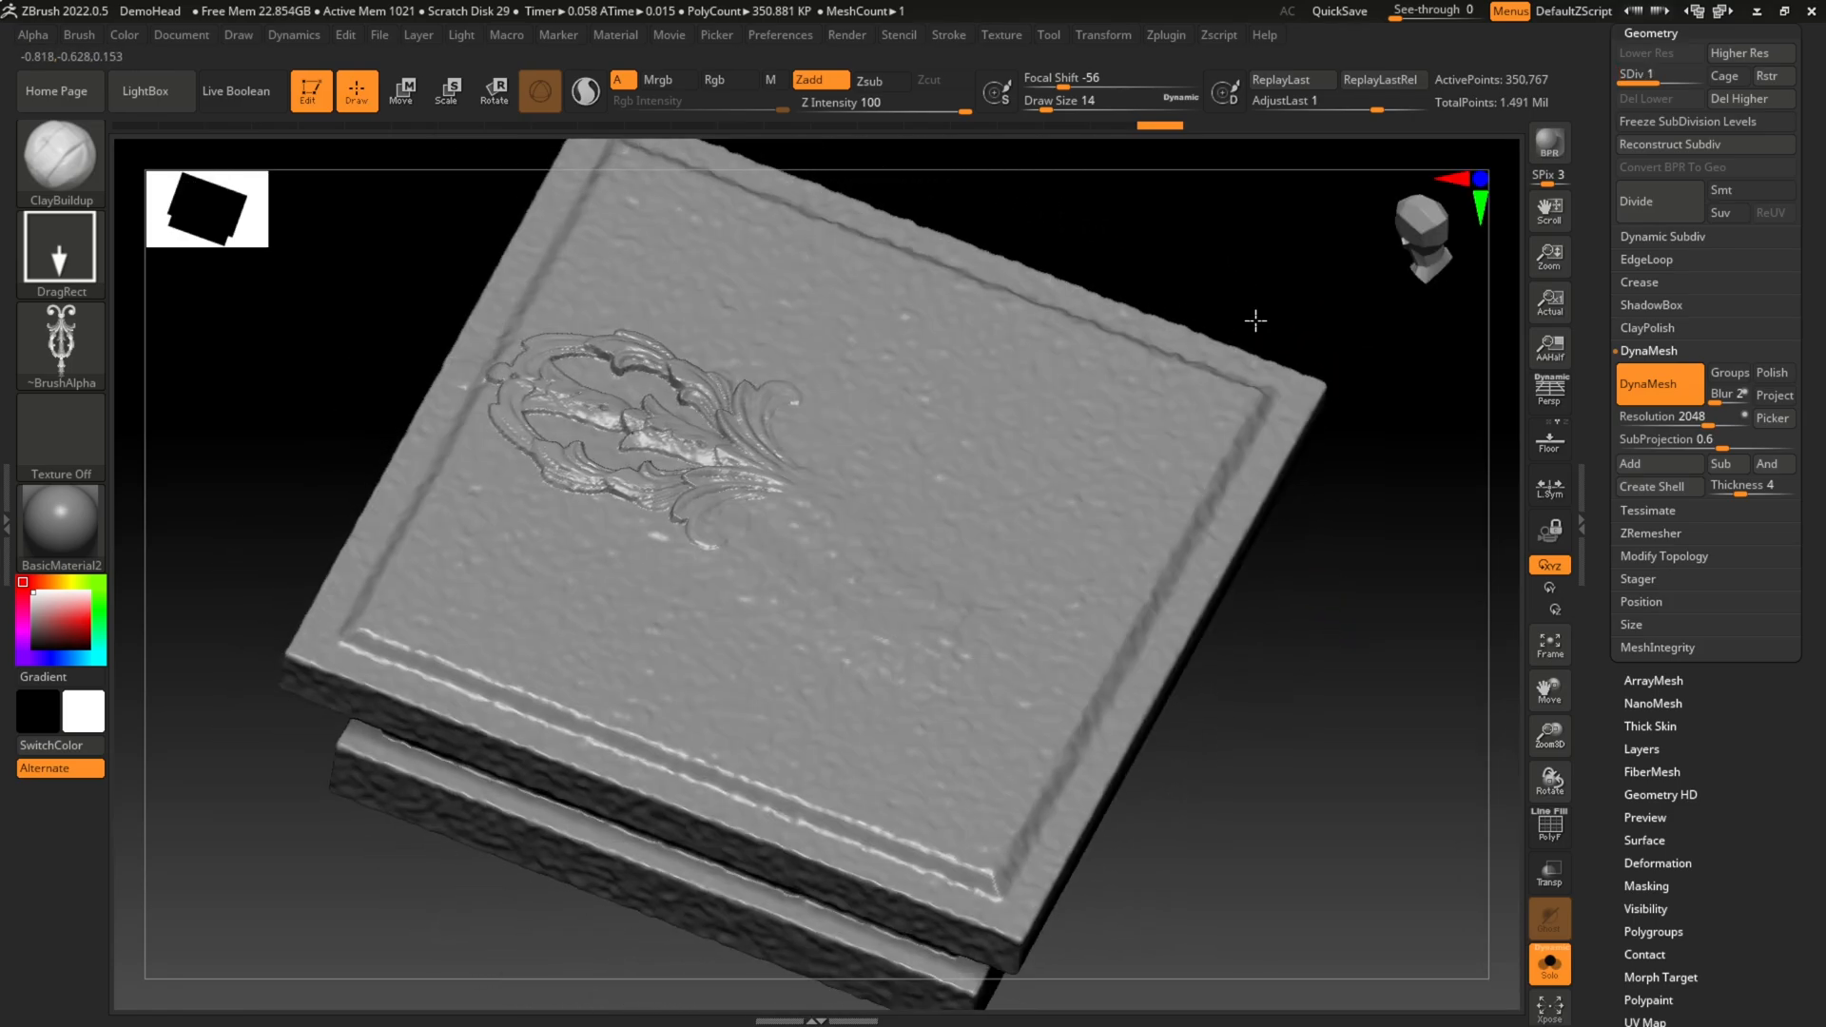
Step: Choose the imported Alpha 06 scrollwork as the ClayBuildup brush's alpha, with the slab's top face in view
{"action": "left_click", "coordinate": [61, 344]}
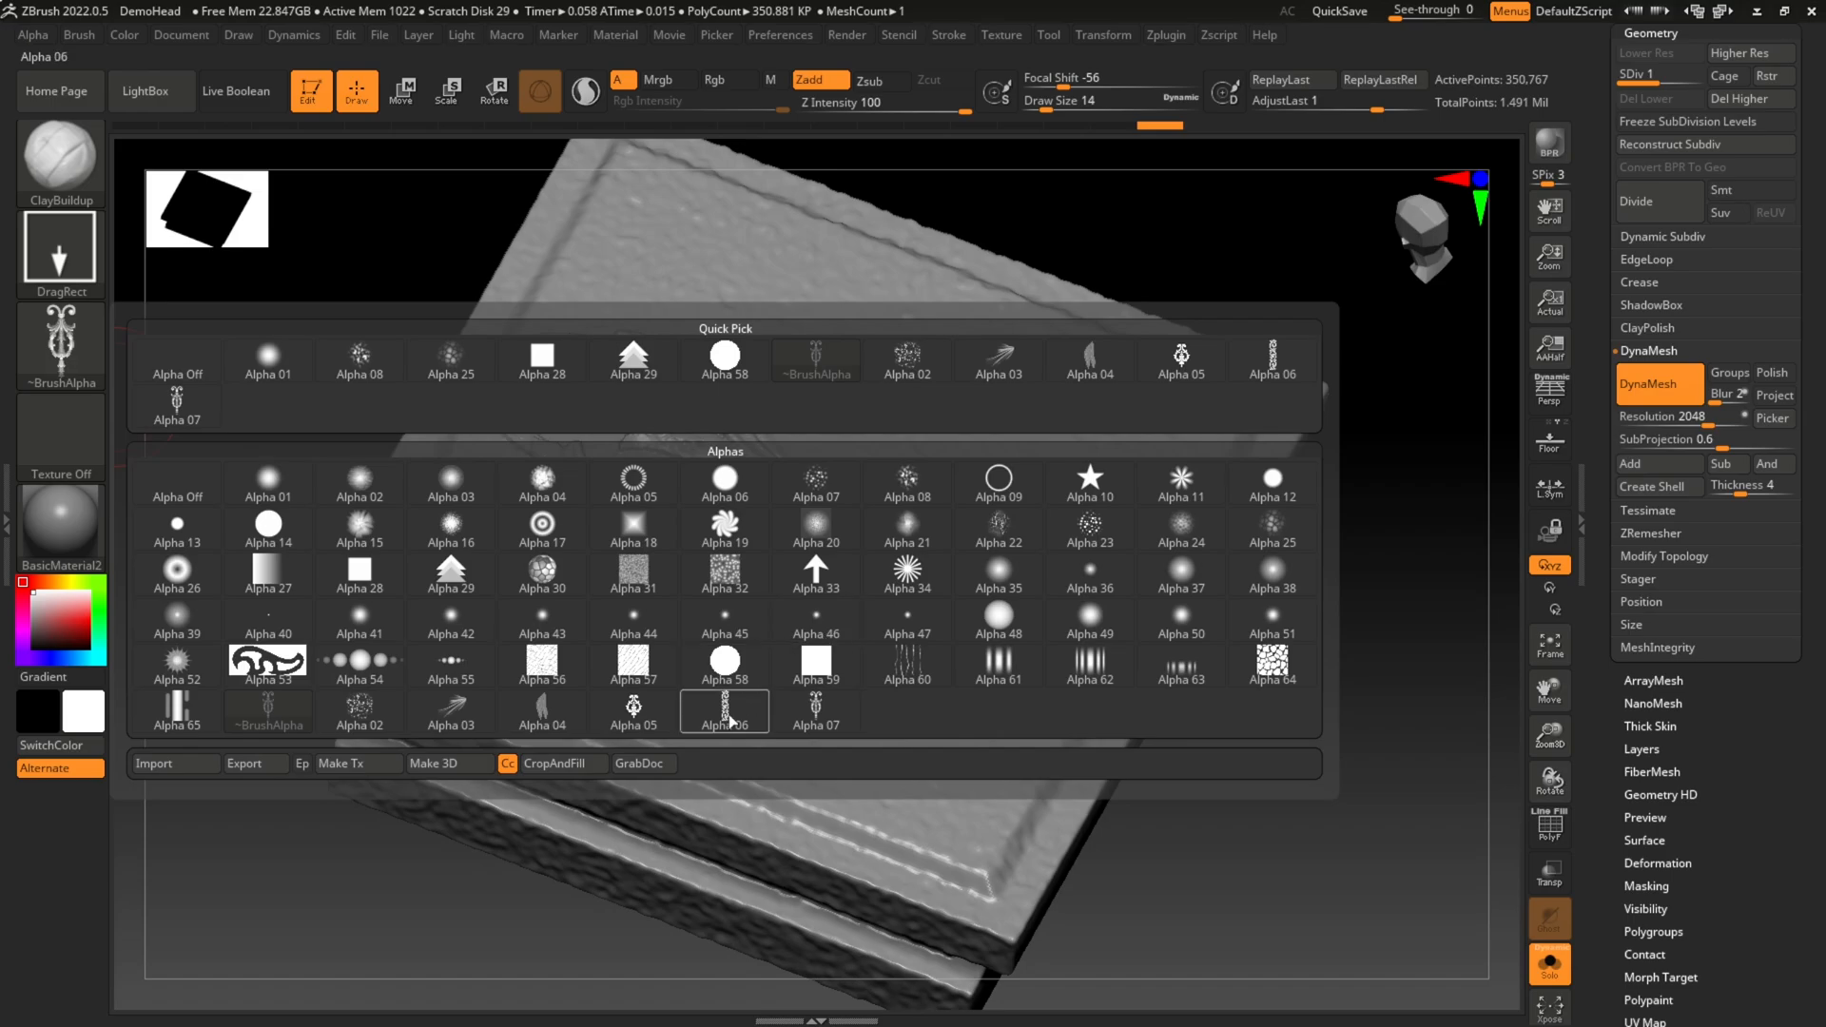
{"action": "mouse_move", "coordinate": [729, 722]}
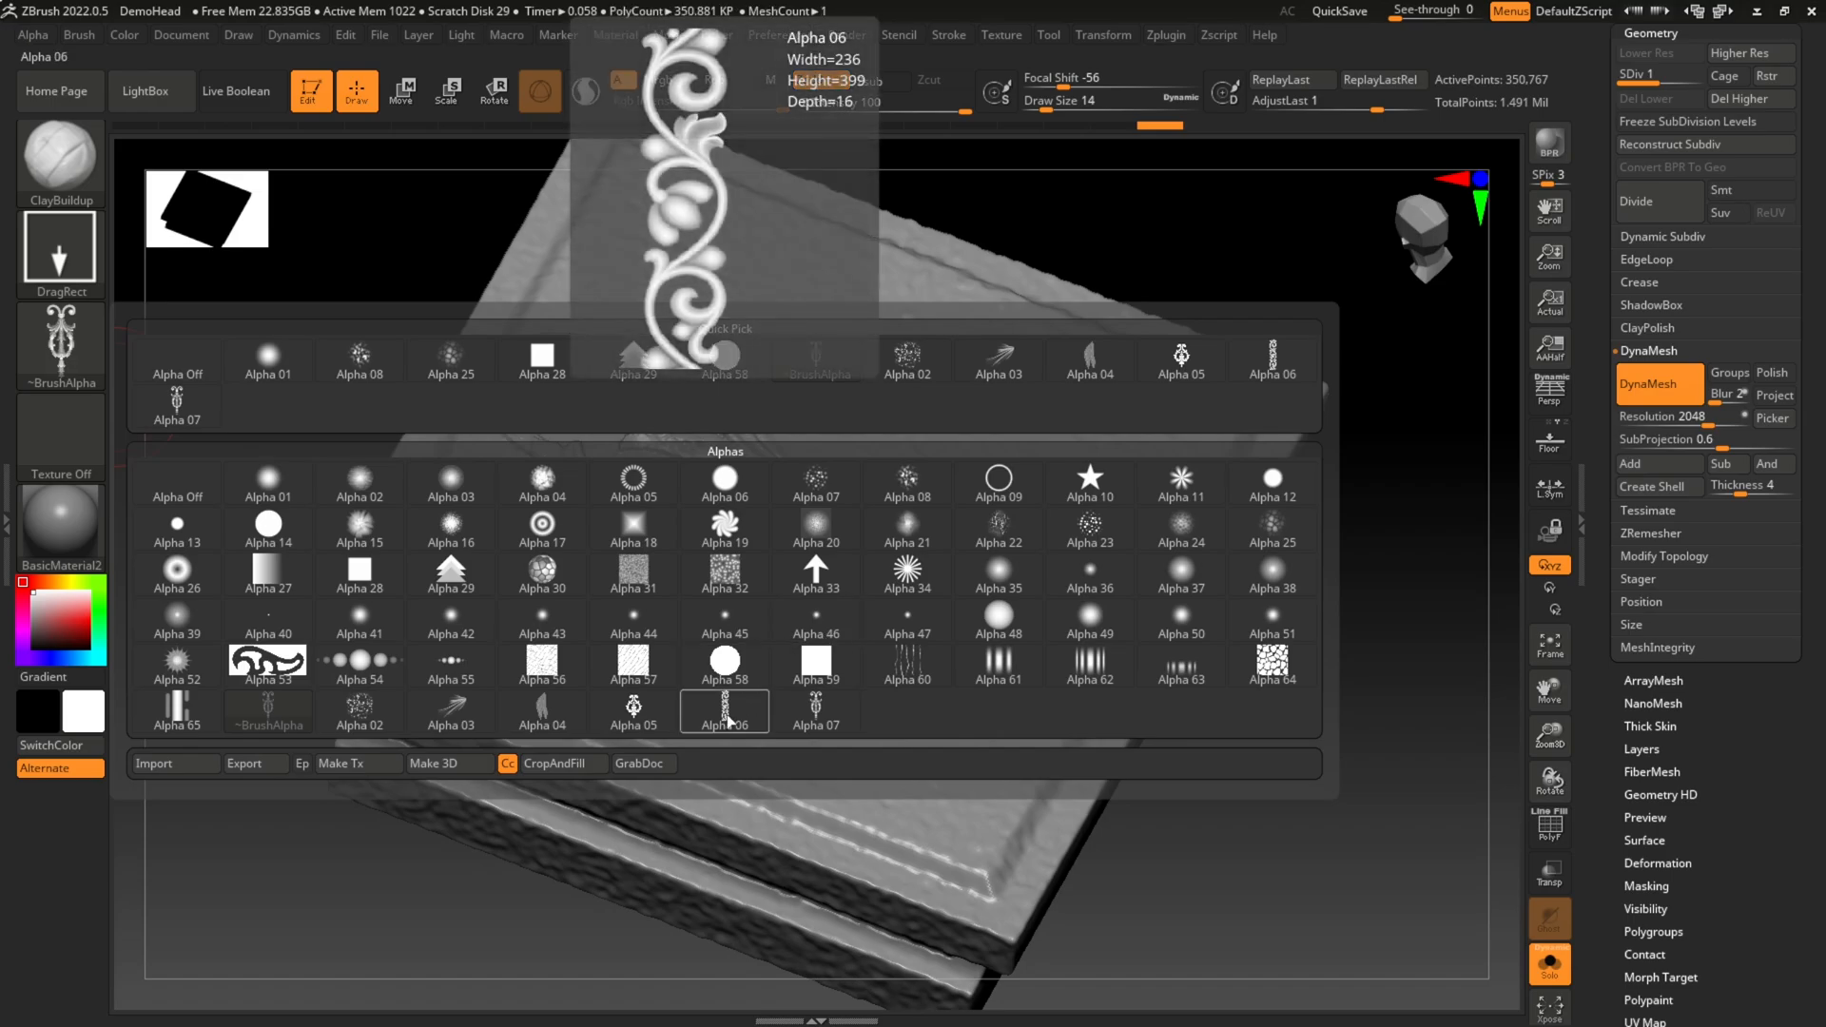
{"action": "left_click", "coordinate": [728, 721]}
{"action": "left_click_drag", "start_coordinate": [1215, 807], "coordinate": [1052, 793]}
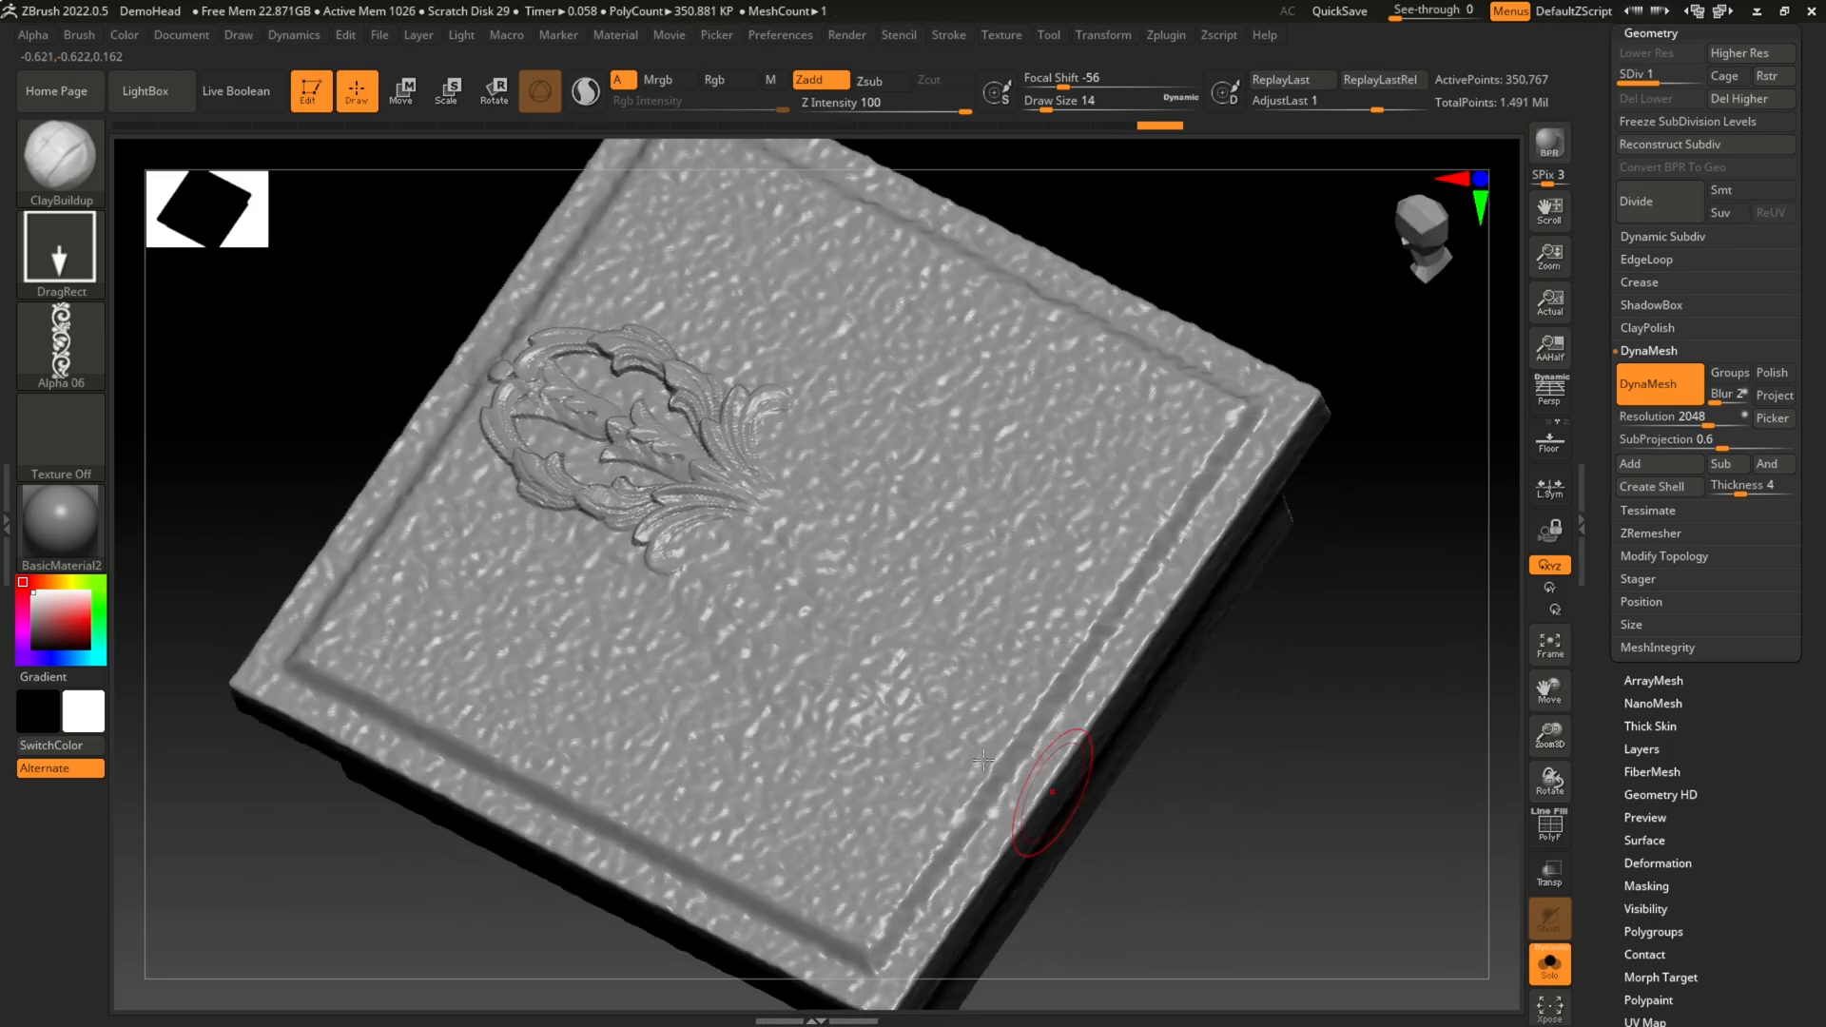
Step: Try stamping the scrollwork along the far edge of the slab's top face, and undo the stamp
{"action": "left_click_drag", "start_coordinate": [990, 571], "coordinate": [867, 809]}
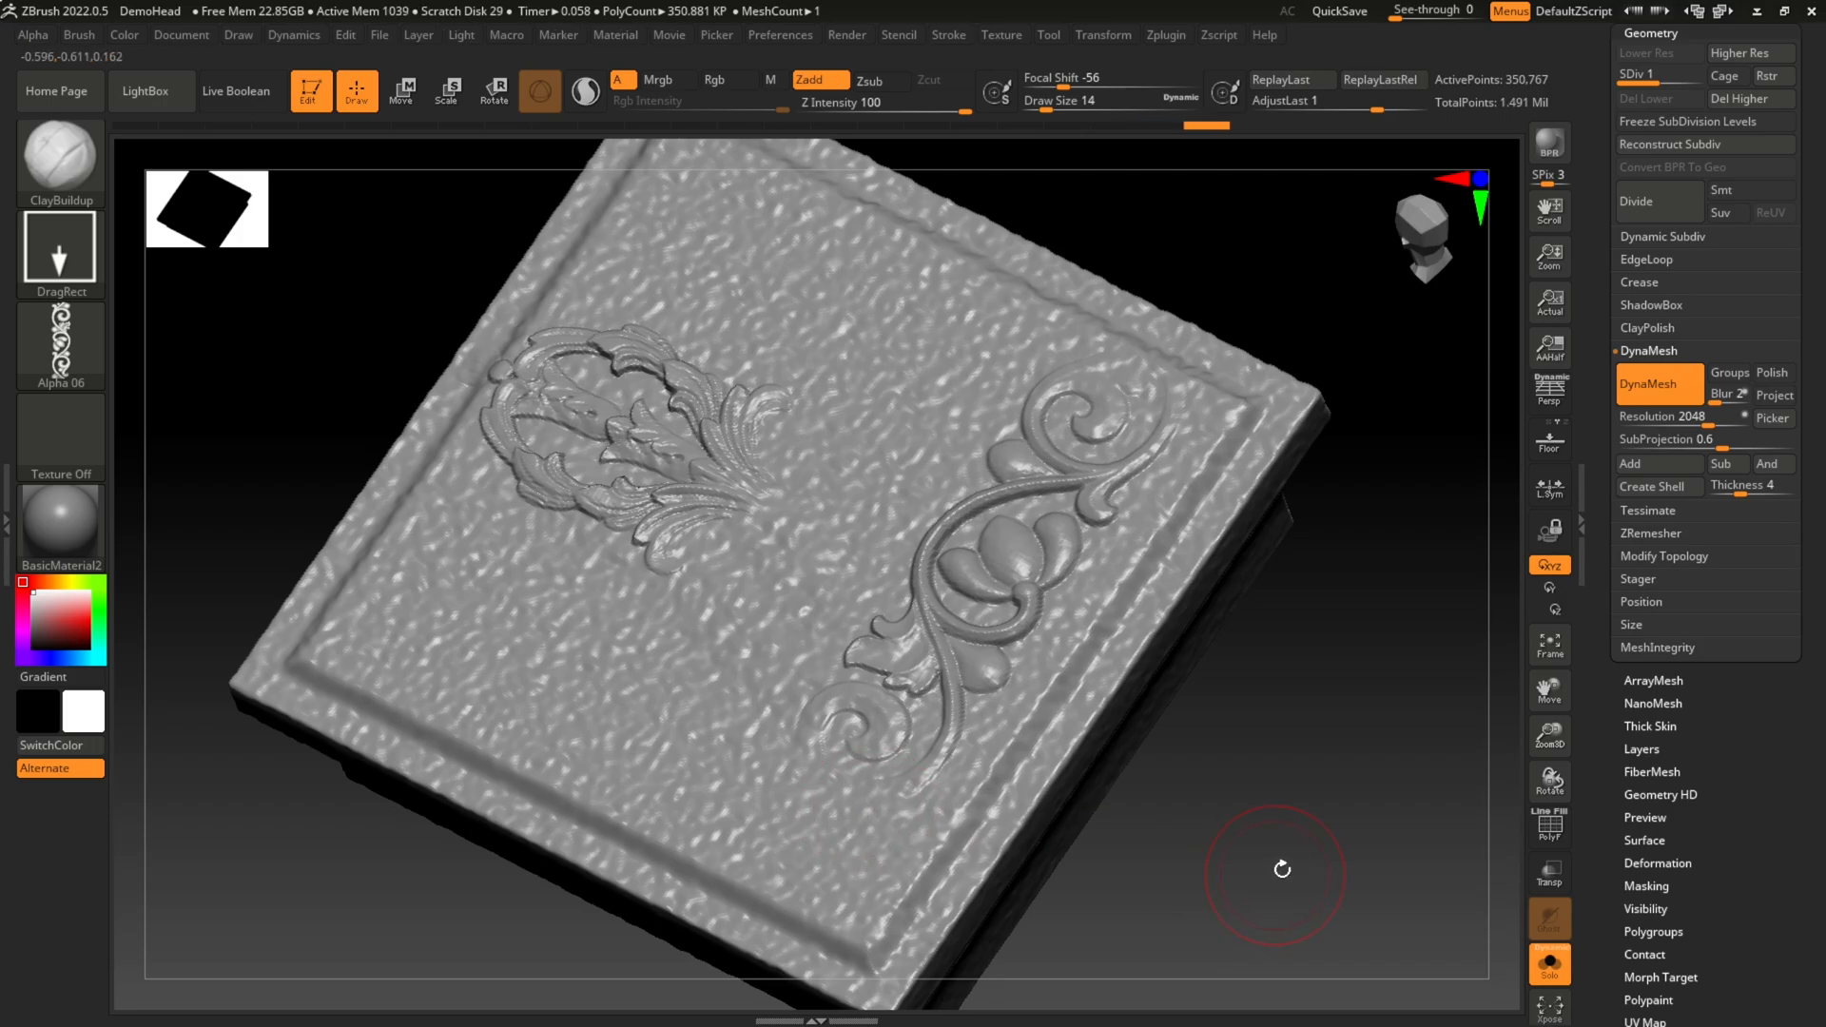
{"action": "left_click_drag", "start_coordinate": [1281, 869], "coordinate": [1307, 758]}
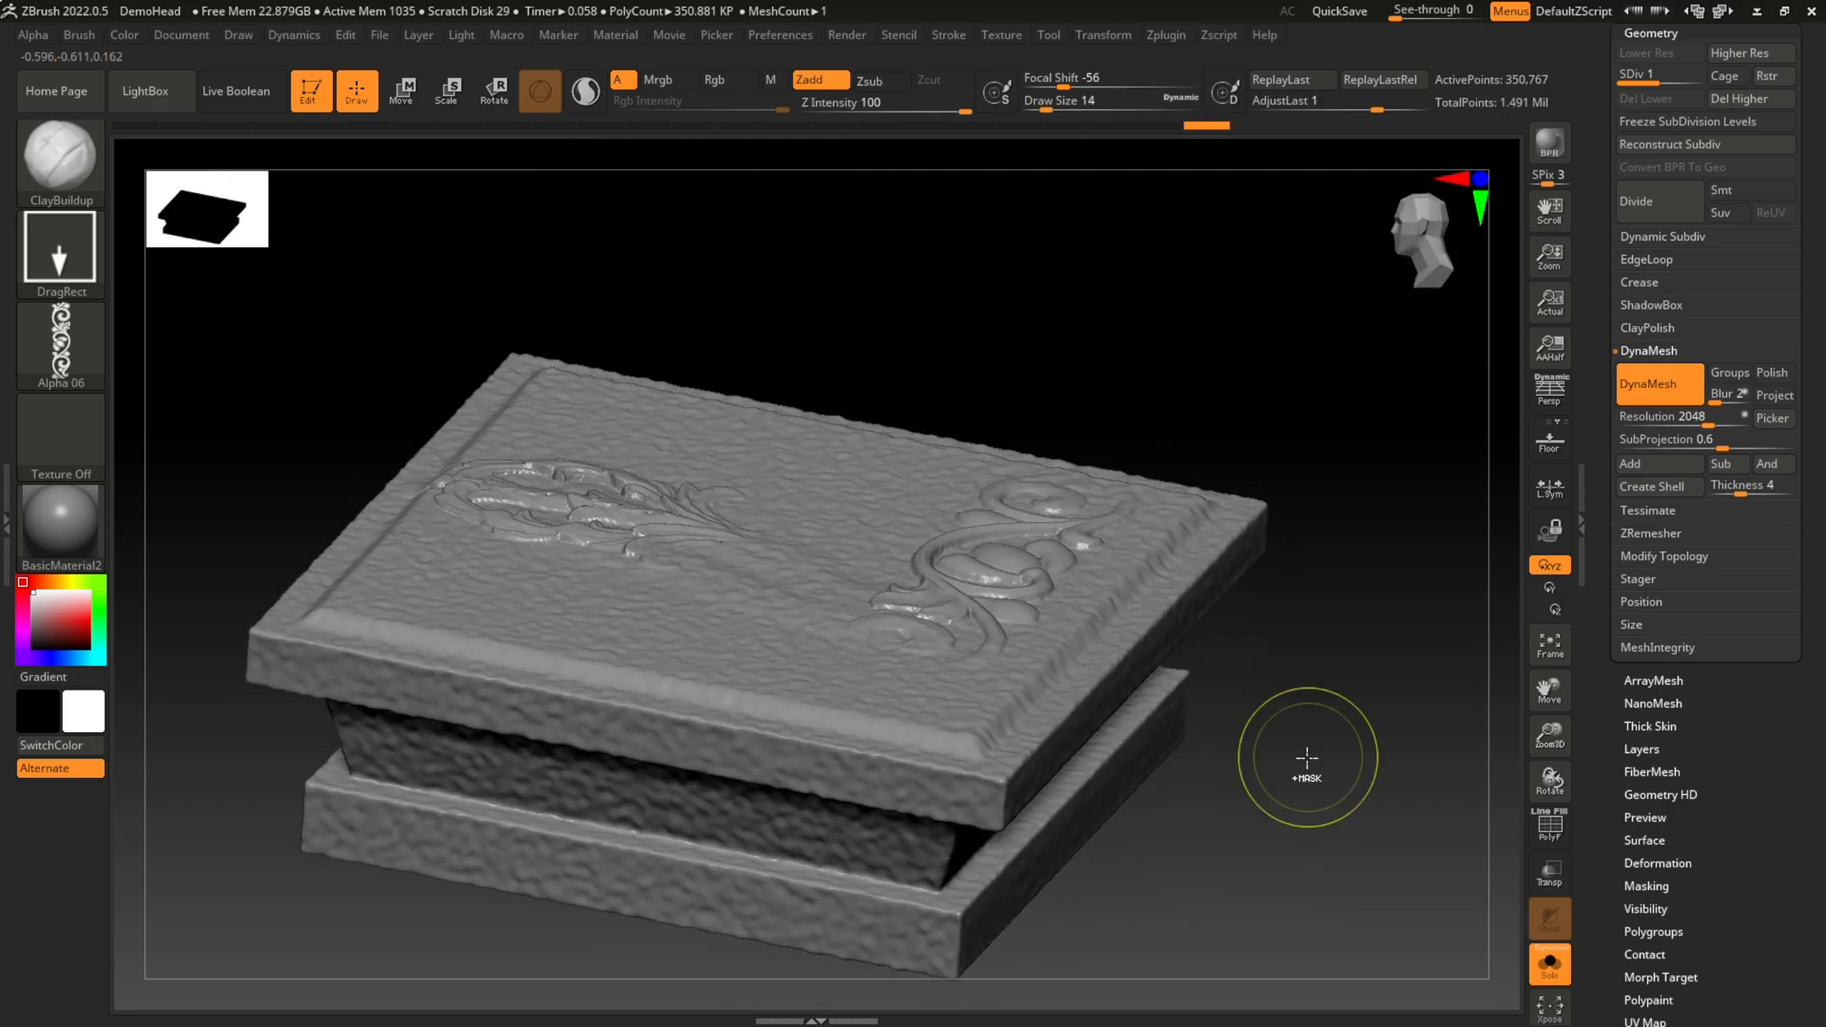
{"action": "key", "text": "ctrl+z"}
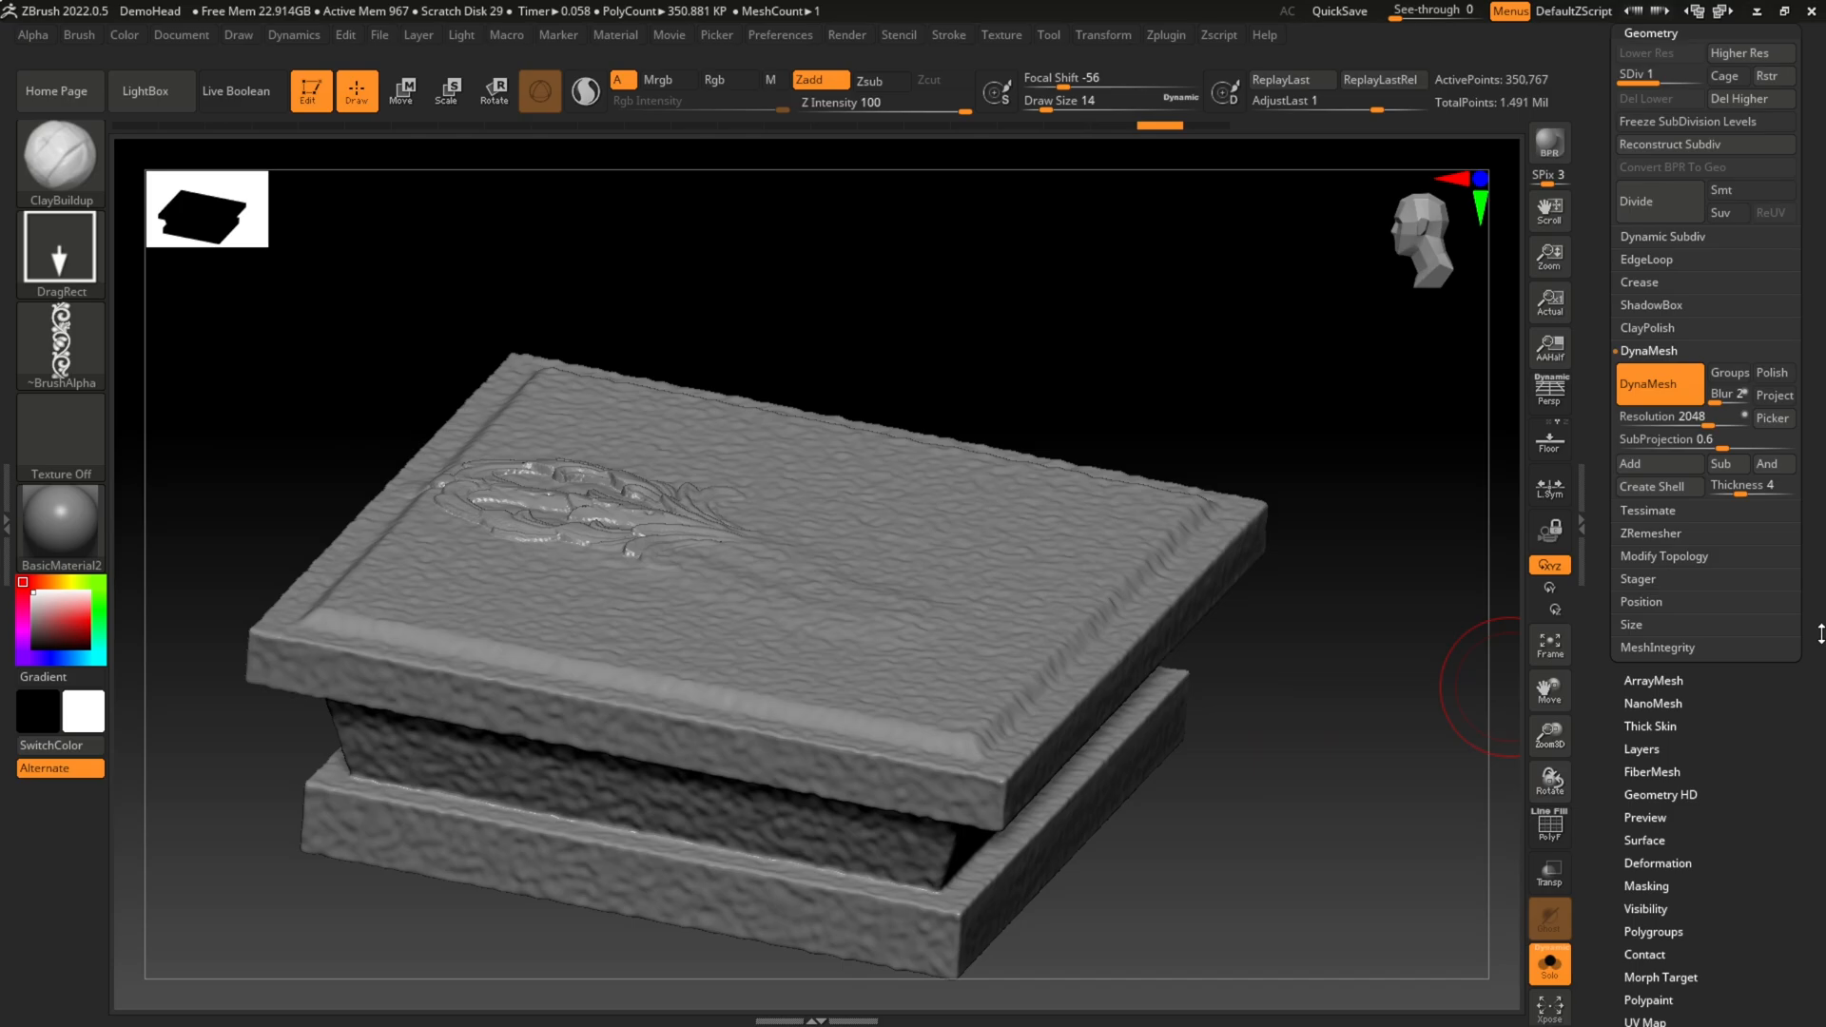
Step: Try painting a winding scrollwork stroke across the slab's top face with the FreeHand stroke type, and undo it
{"action": "left_click_drag", "start_coordinate": [1812, 609], "coordinate": [1802, 460]}
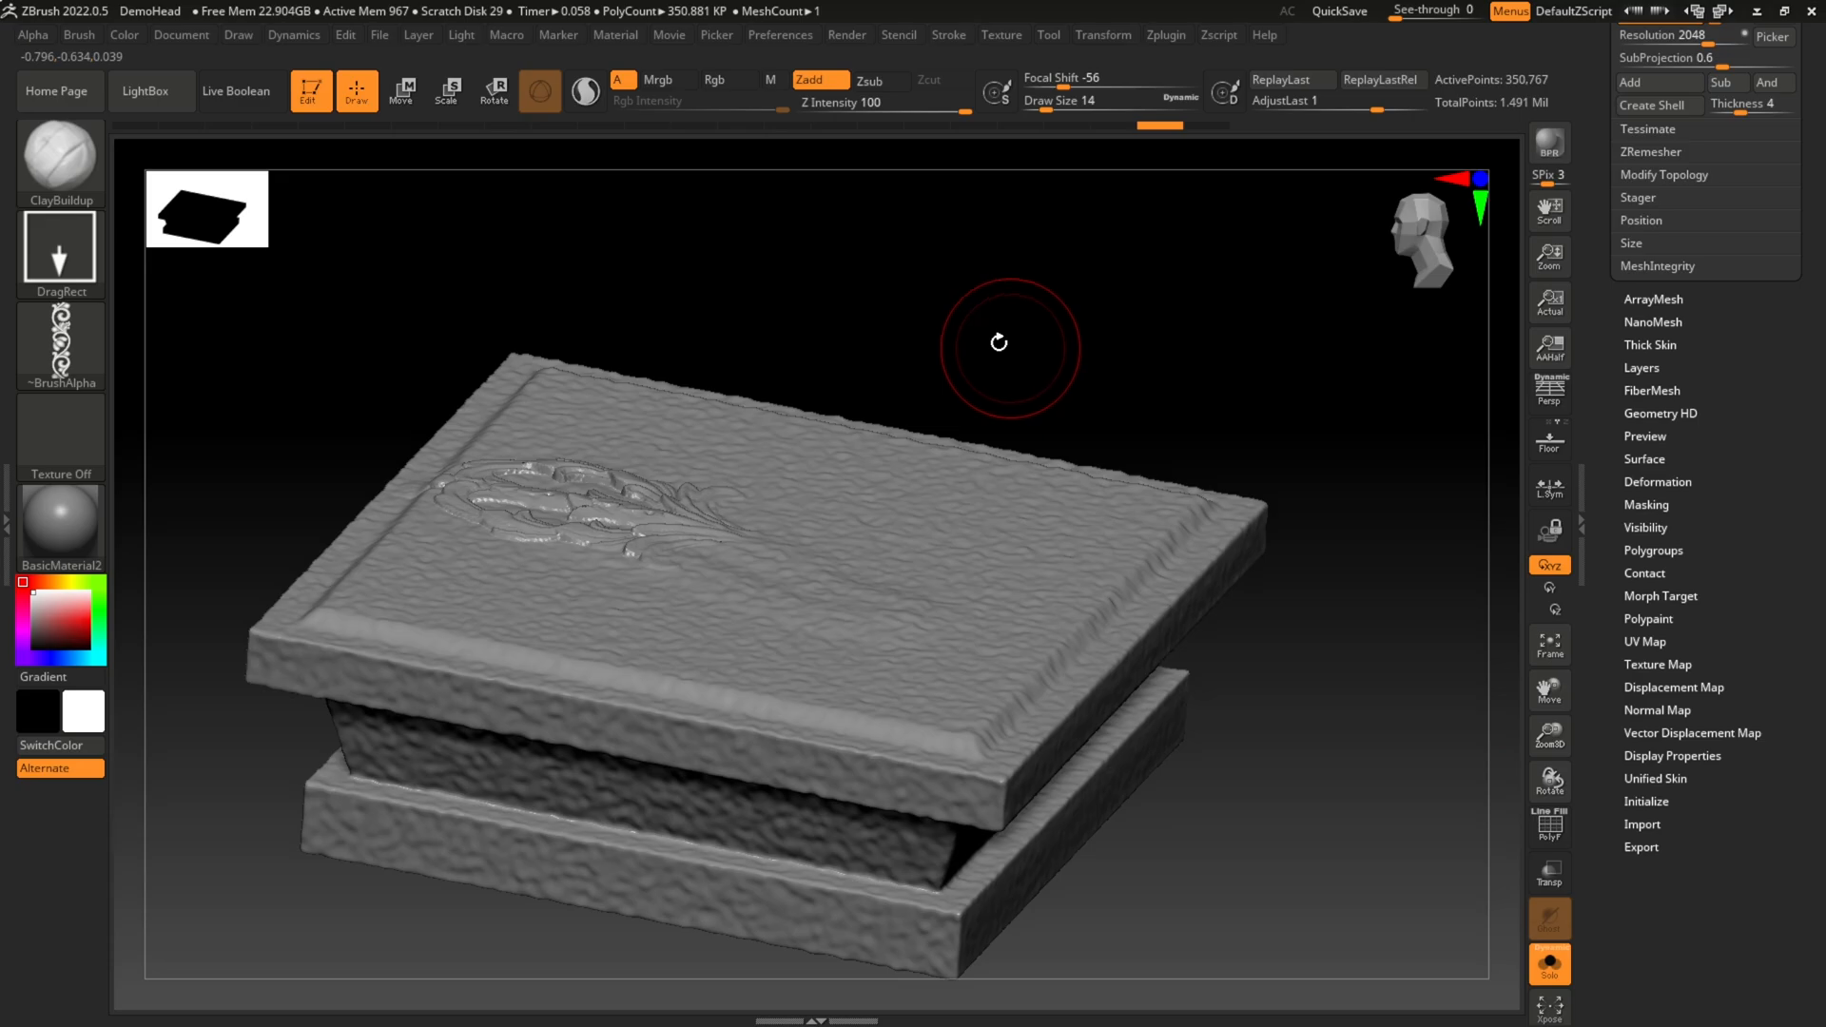
{"action": "left_click_drag", "start_coordinate": [990, 289], "coordinate": [1014, 354]}
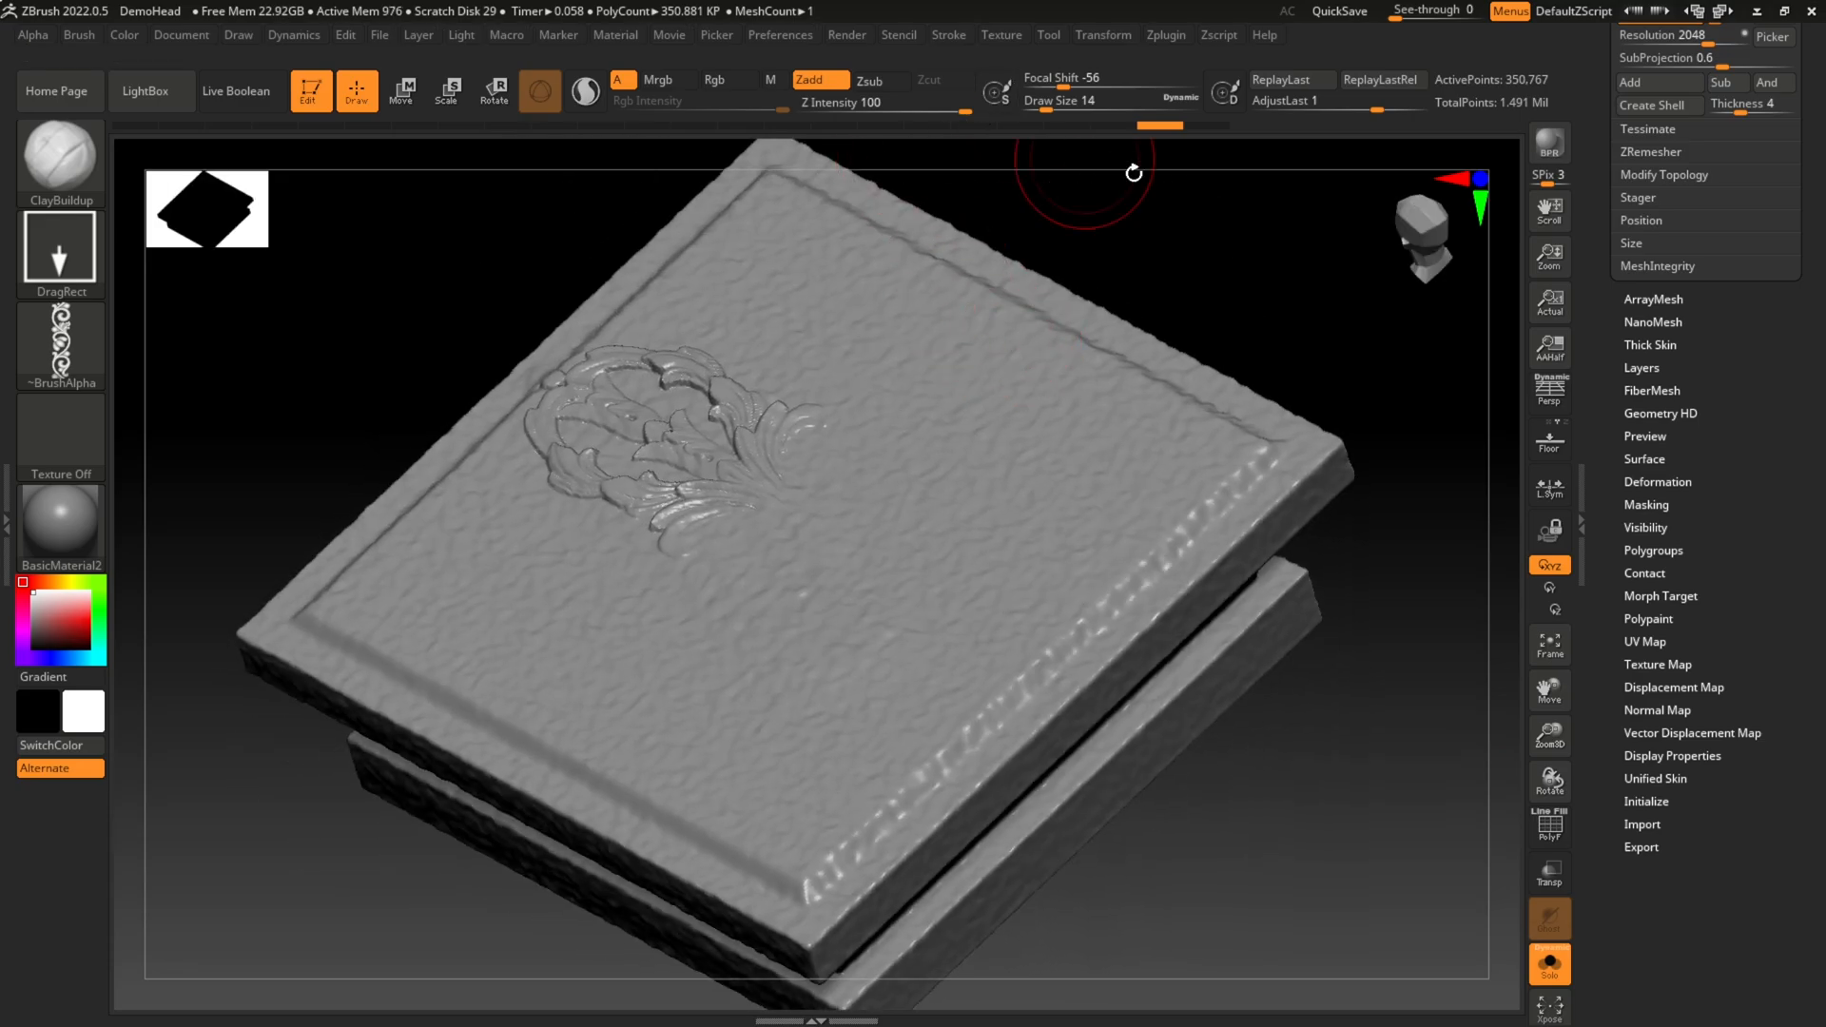
{"action": "left_click_drag", "start_coordinate": [1129, 171], "coordinate": [1370, 285]}
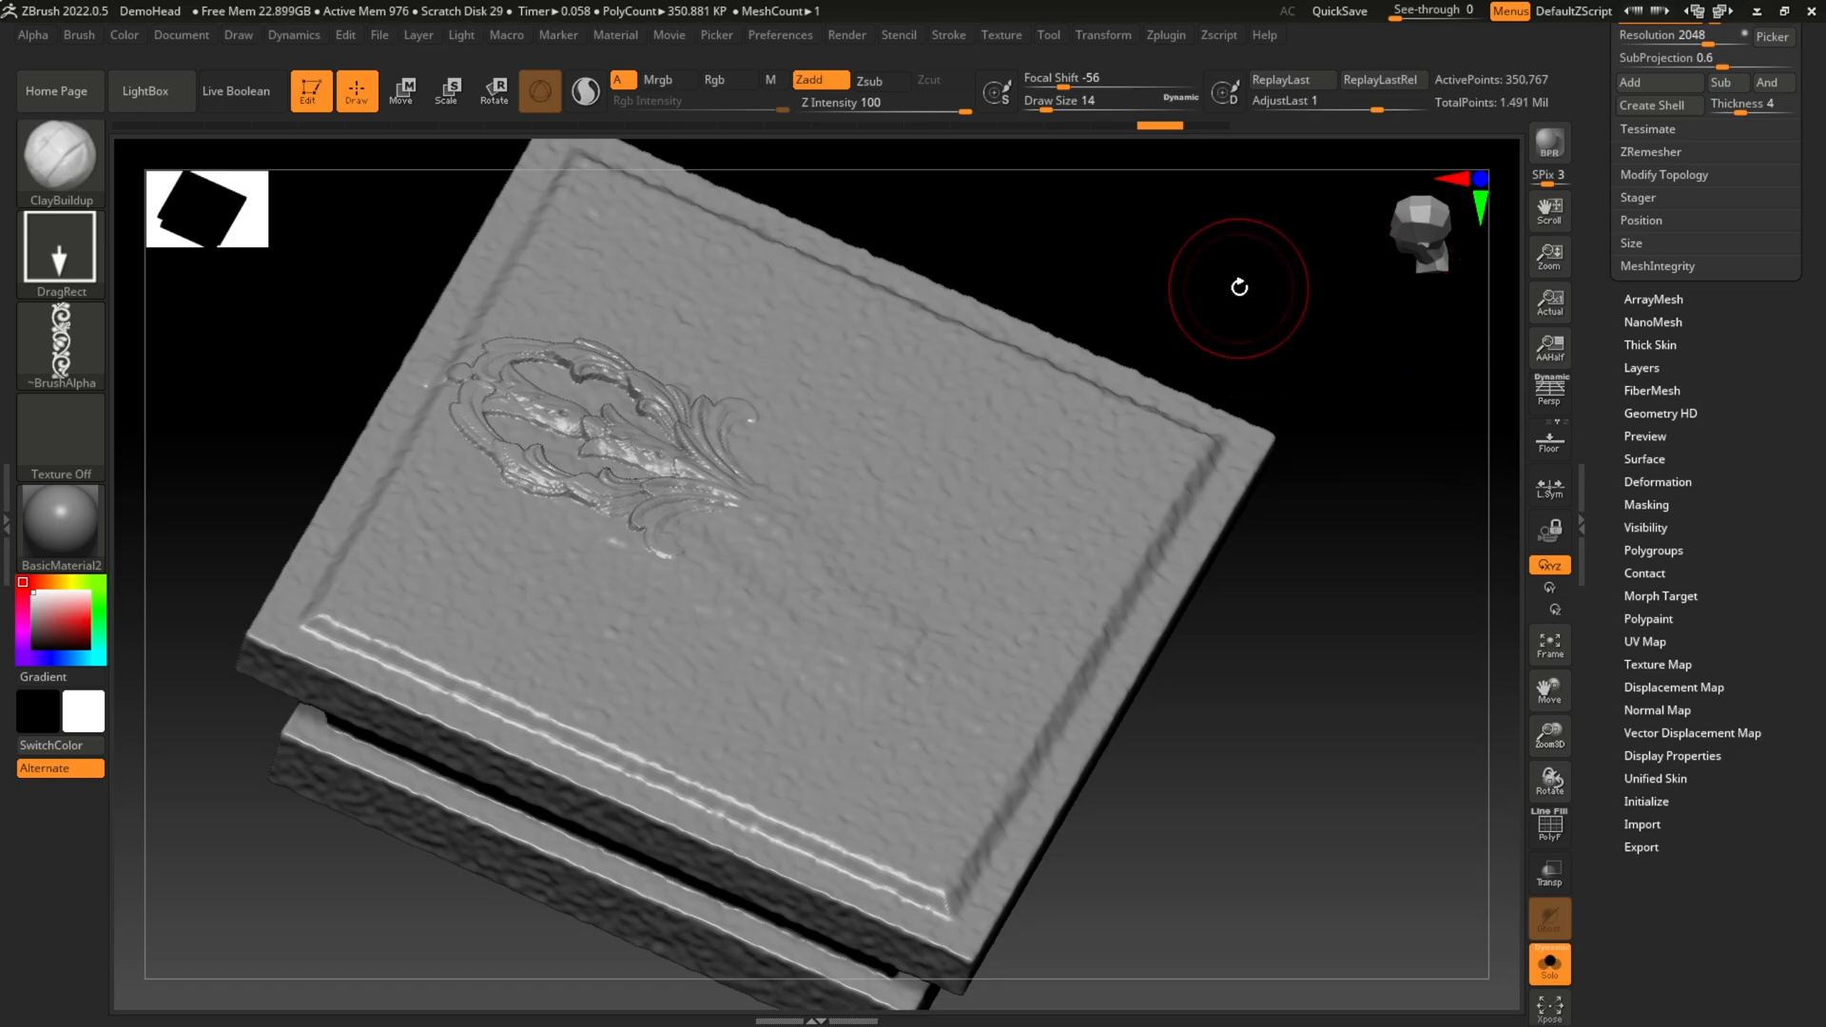
{"action": "left_click", "coordinate": [63, 264]}
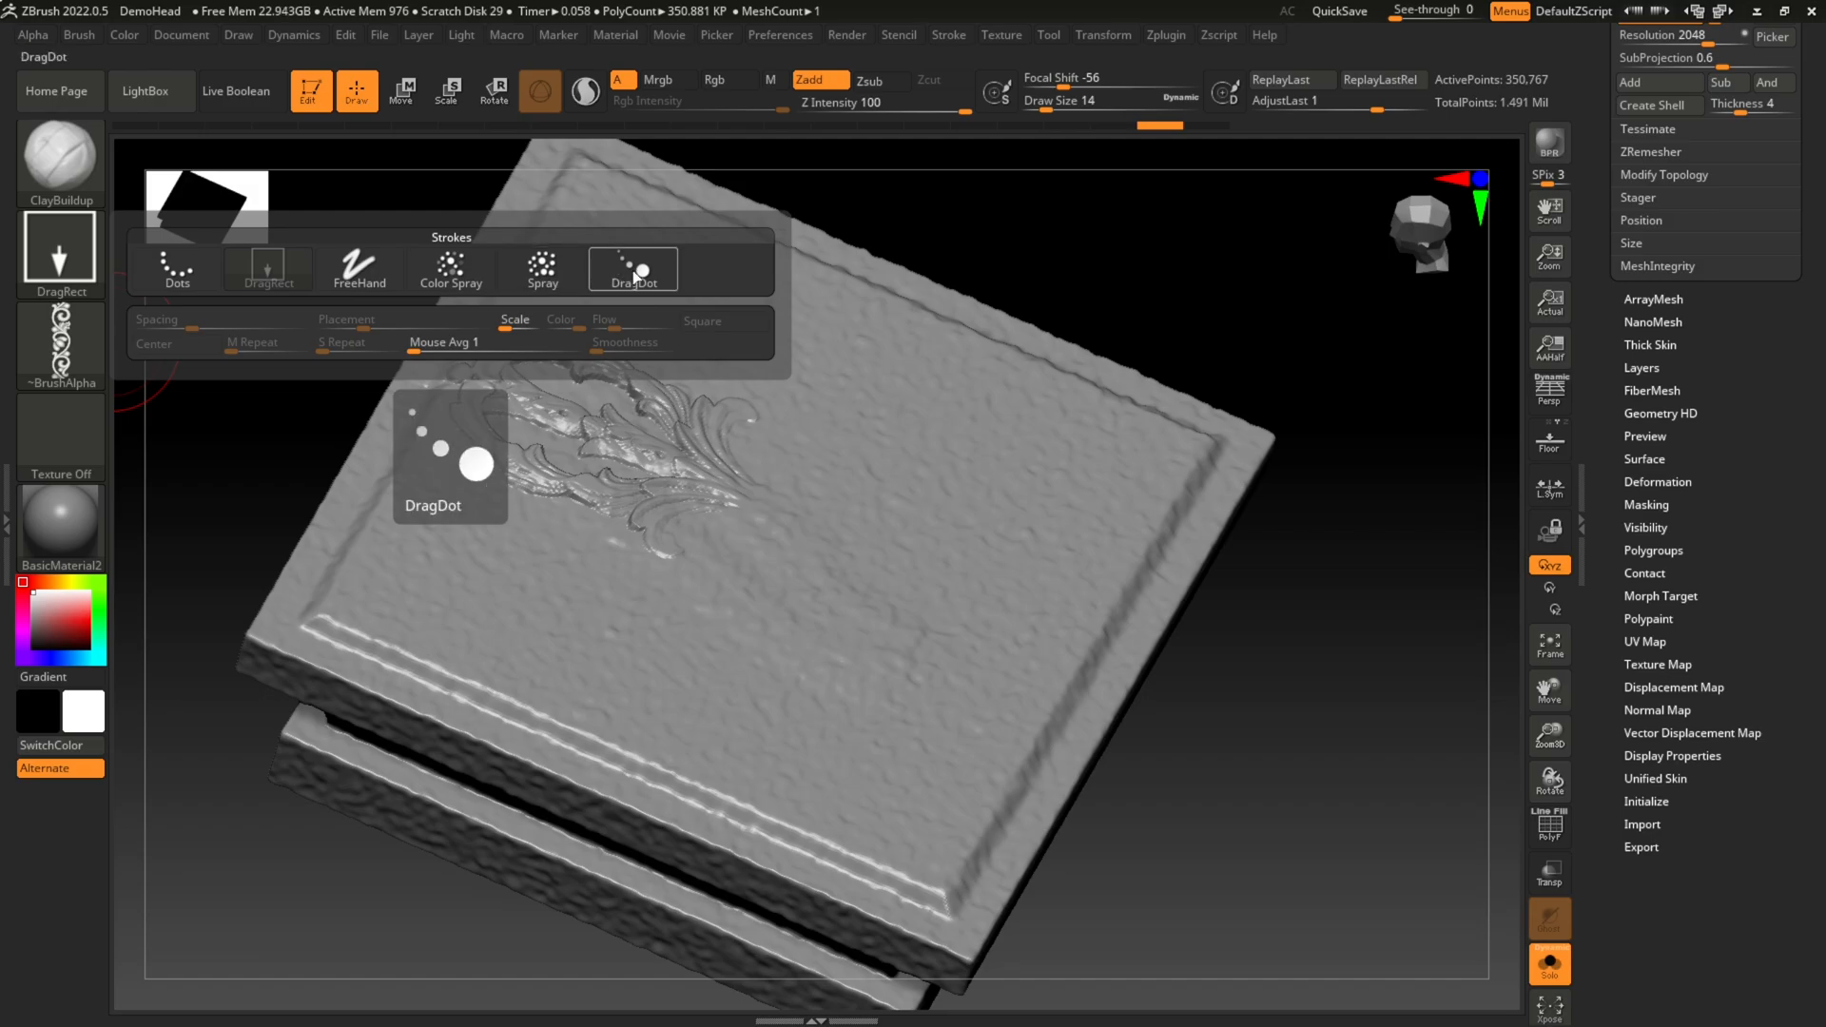
{"action": "left_click", "coordinate": [360, 266]}
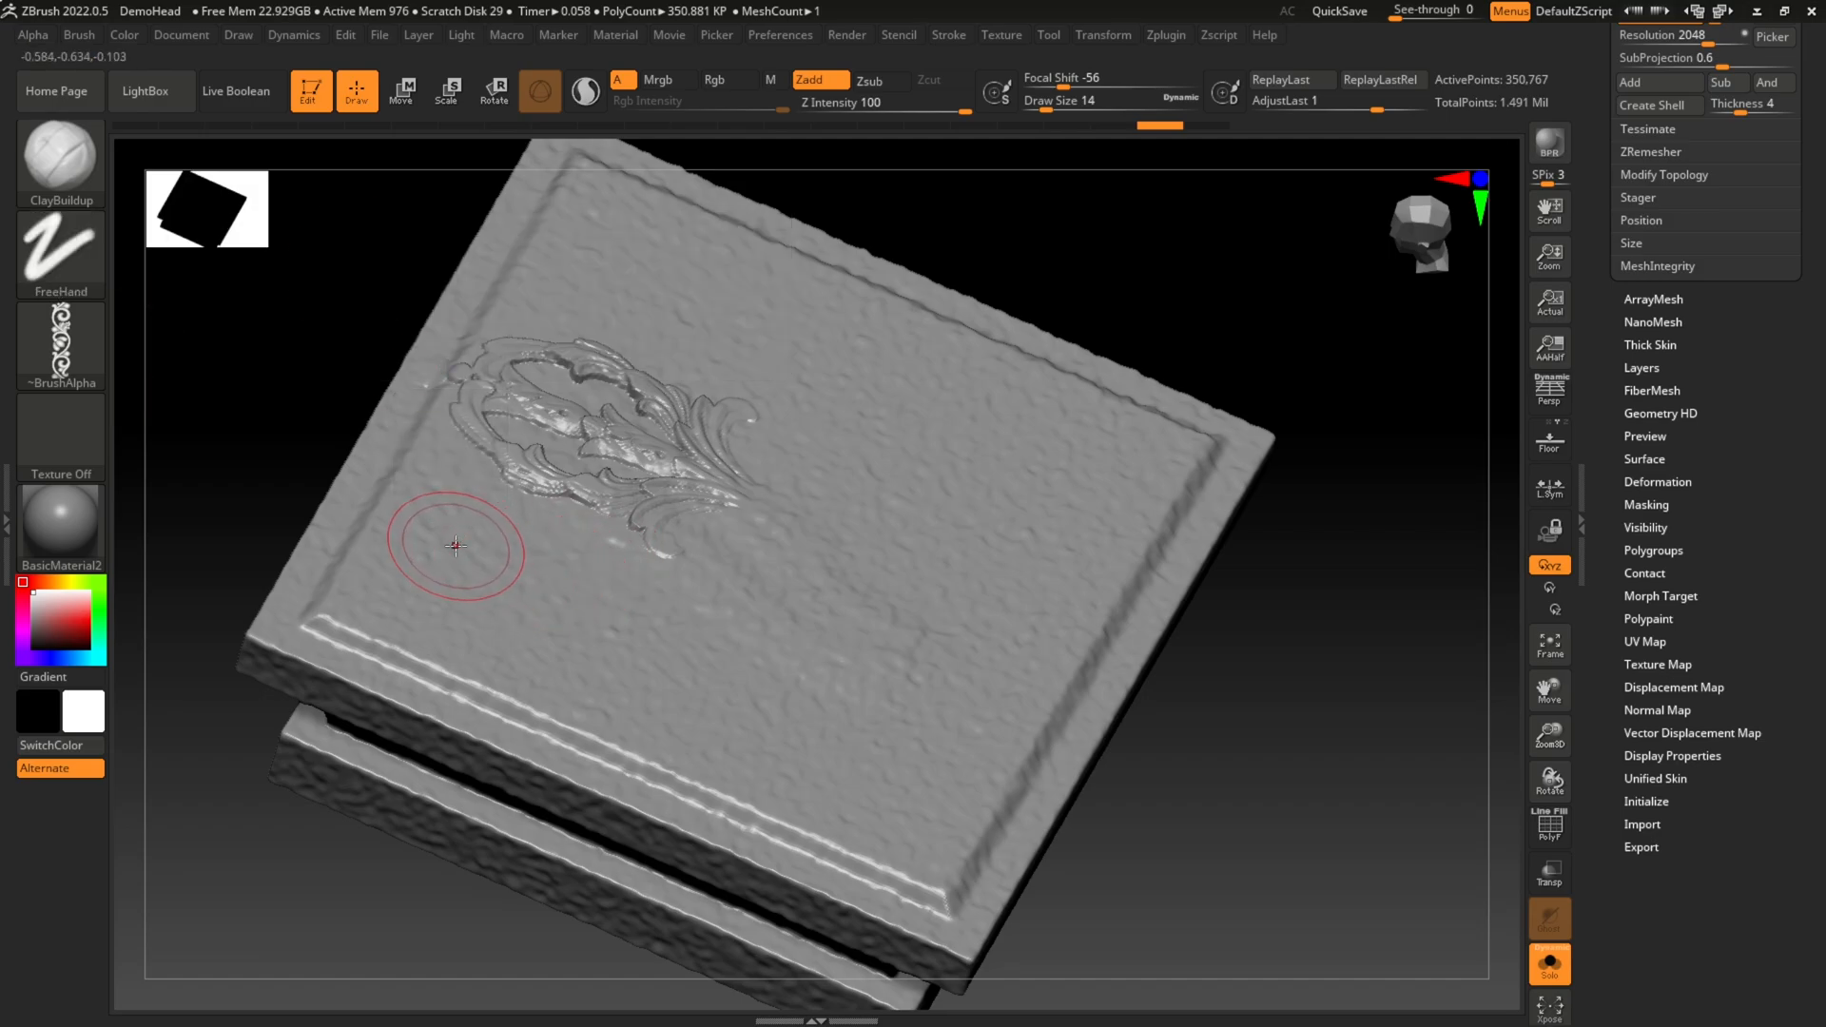
{"action": "mouse_move", "coordinate": [424, 510]}
{"action": "left_mouse_down"}
{"action": "mouse_move", "coordinate": [609, 708]}
{"action": "mouse_move", "coordinate": [1009, 409]}
{"action": "mouse_move", "coordinate": [927, 618]}
{"action": "mouse_move", "coordinate": [927, 727]}
{"action": "left_mouse_up"}
{"action": "key", "text": "ctrl"}
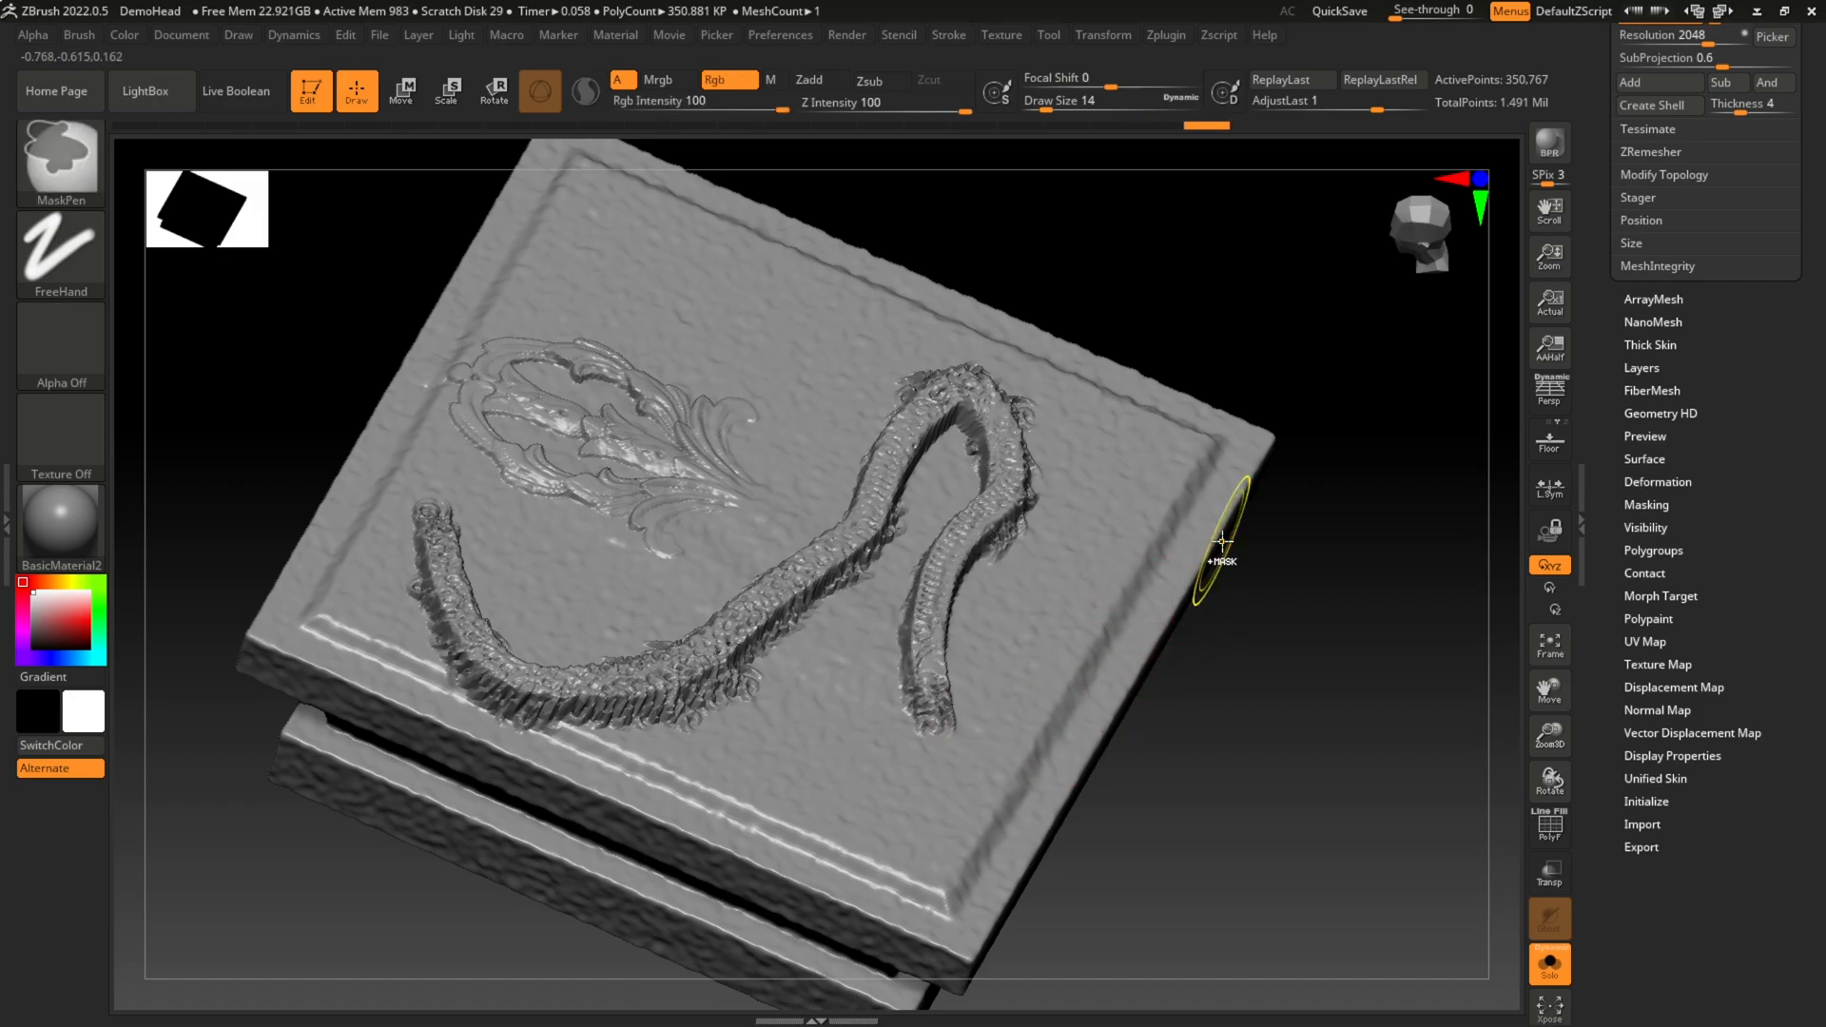
{"action": "key", "text": "ctrl+z"}
Step: Return the stroke type to DragRect, try another scrollwork stamp on the slab's top face, and undo it
{"action": "left_click", "coordinate": [61, 252]}
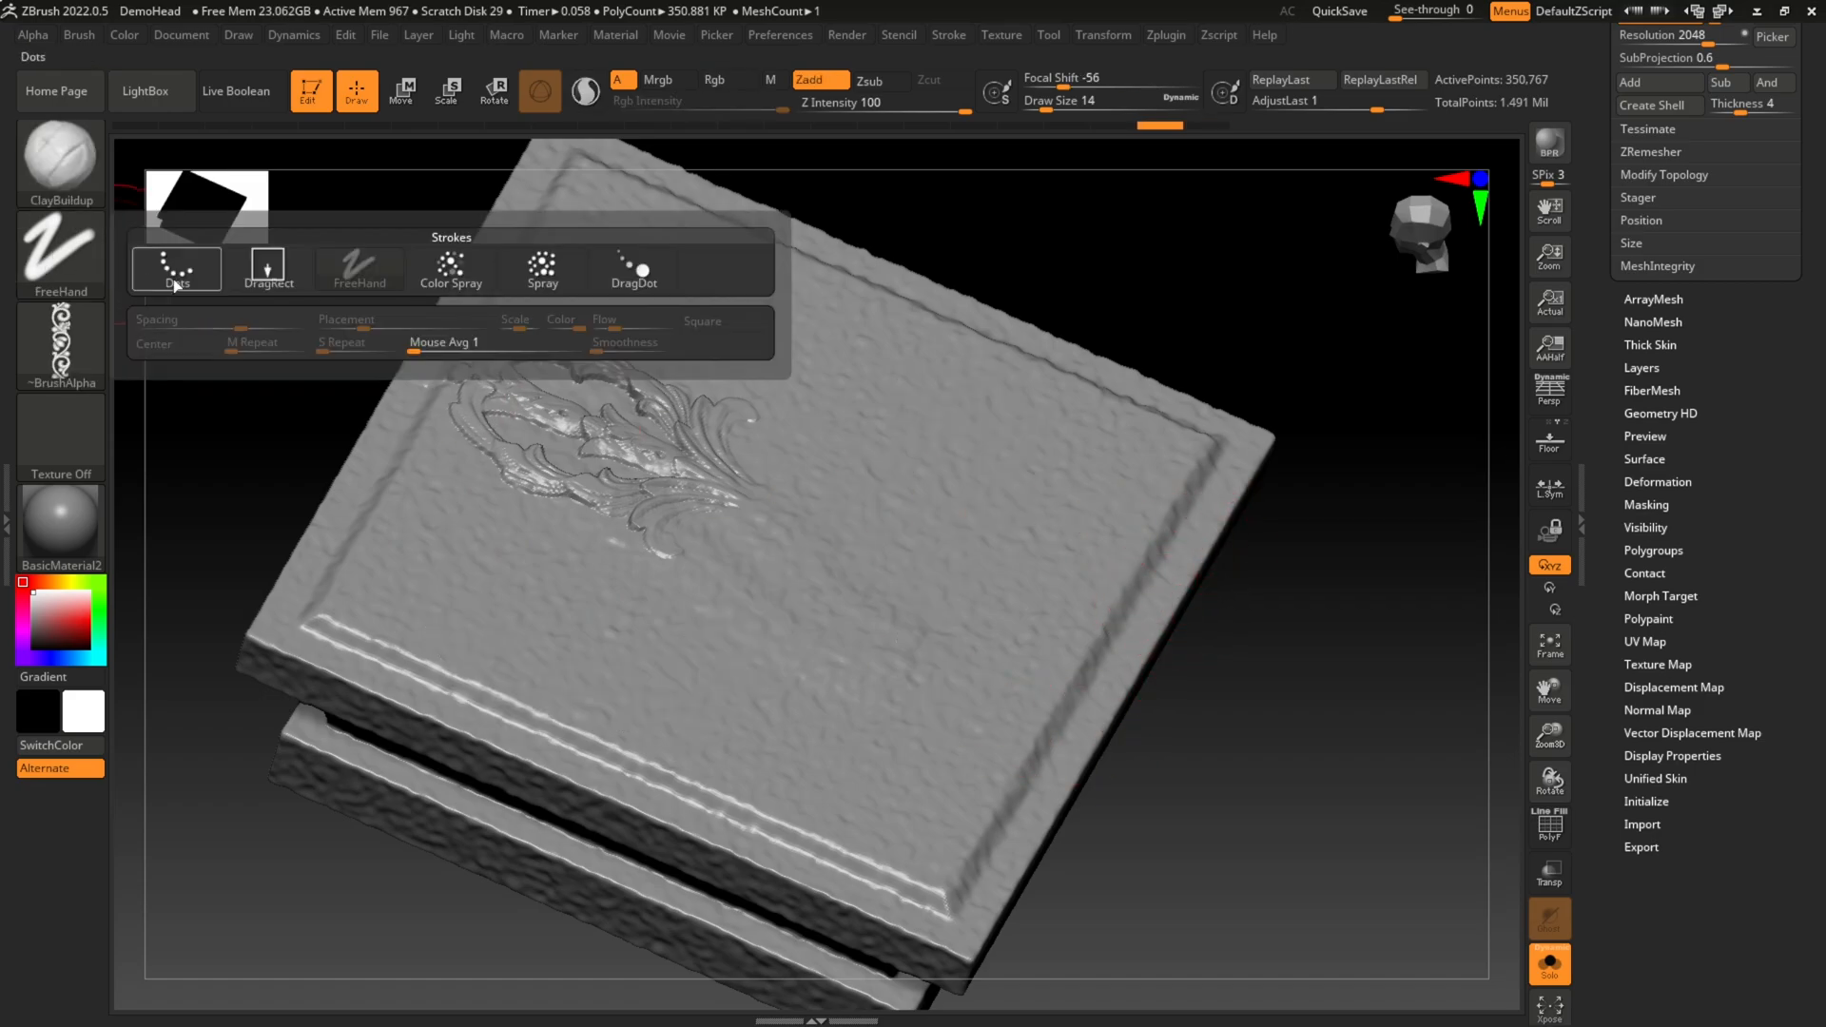
{"action": "left_click", "coordinate": [269, 276]}
{"action": "left_click_drag", "start_coordinate": [559, 603], "coordinate": [717, 711]}
{"action": "key", "text": "ctrl+z"}
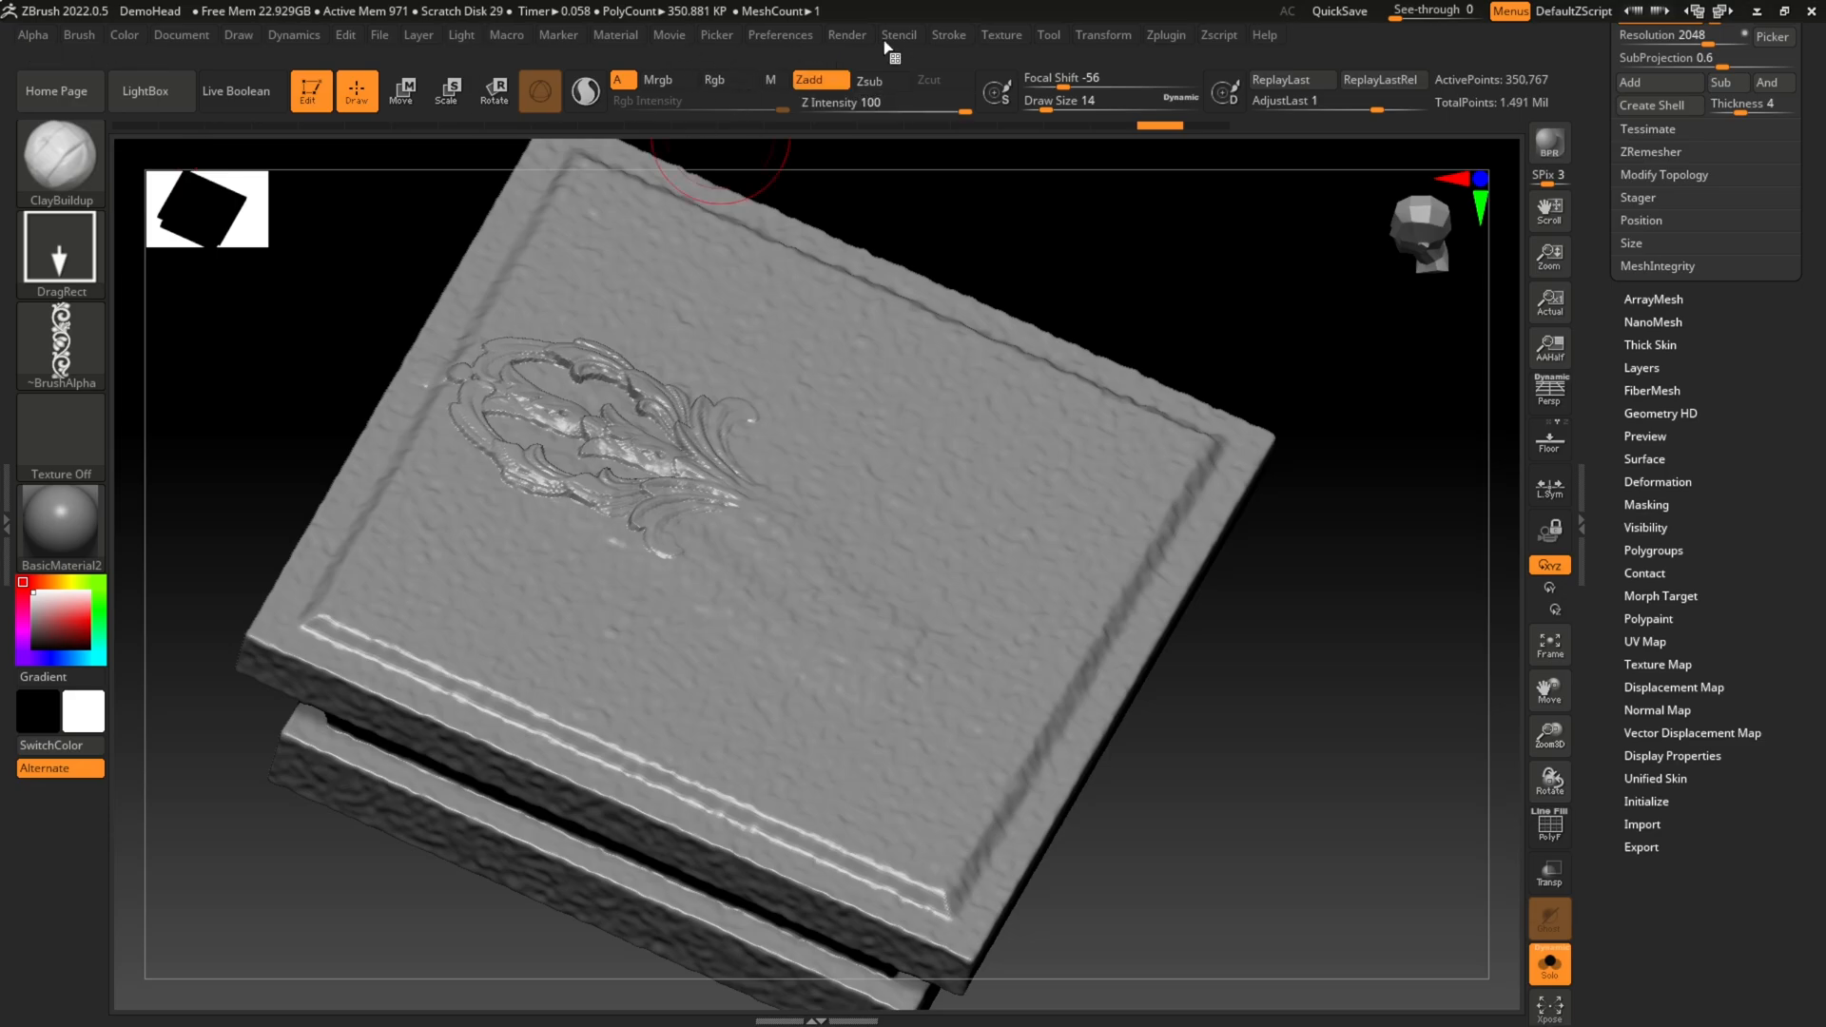
Step: Look through the brush stroke's Curve, Curve Modifiers, Modifiers and Curve Functions settings
{"action": "left_click", "coordinate": [952, 38]}
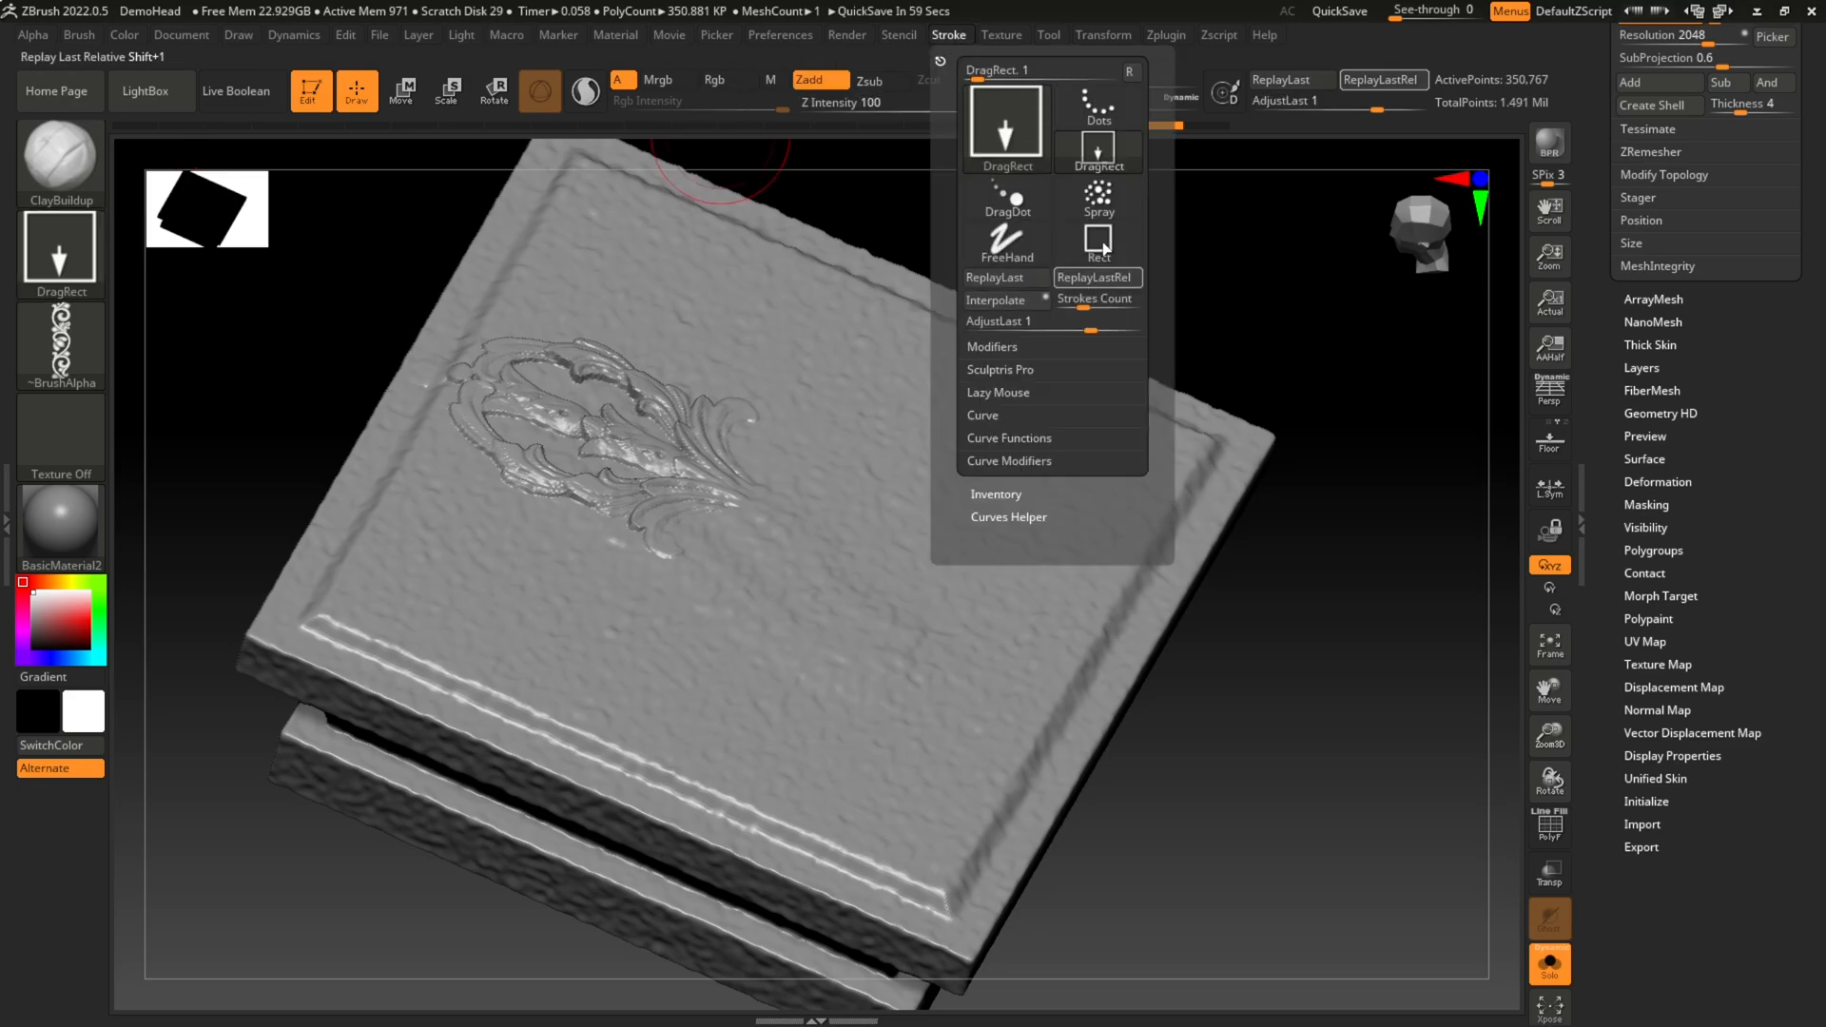
{"action": "left_click", "coordinate": [989, 416]}
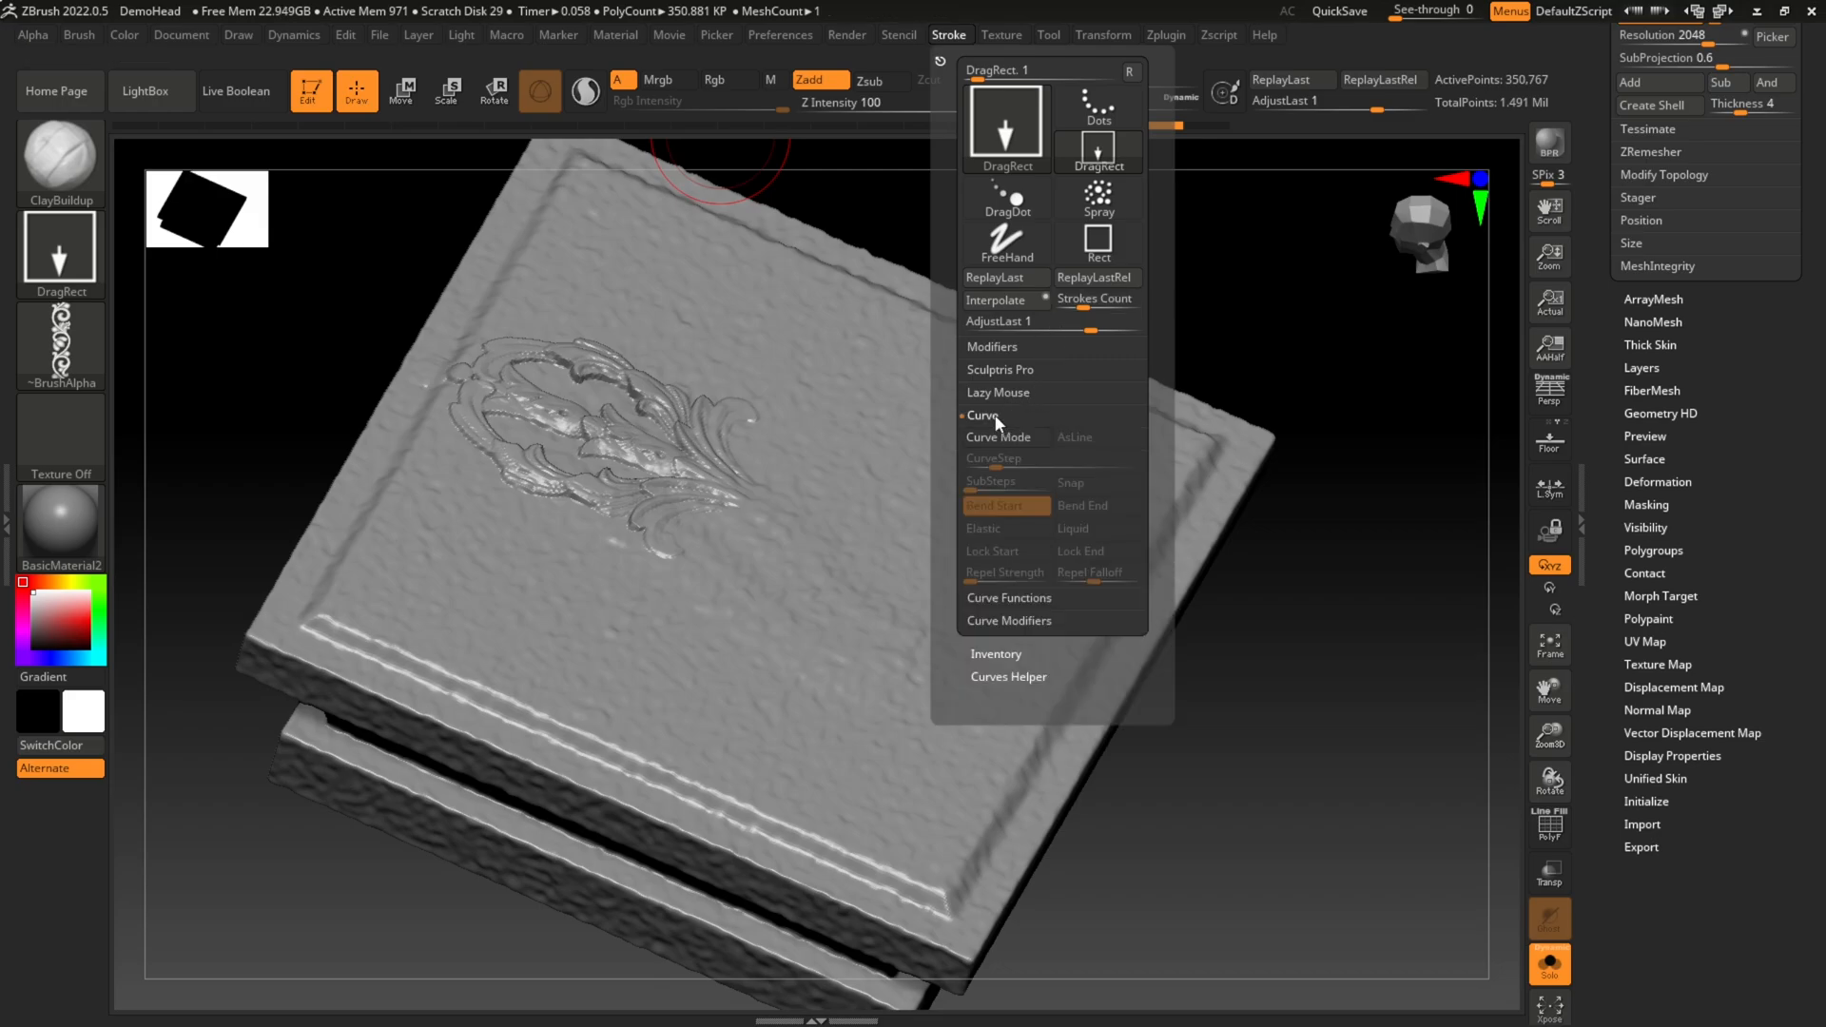
{"action": "left_click", "coordinate": [1011, 621]}
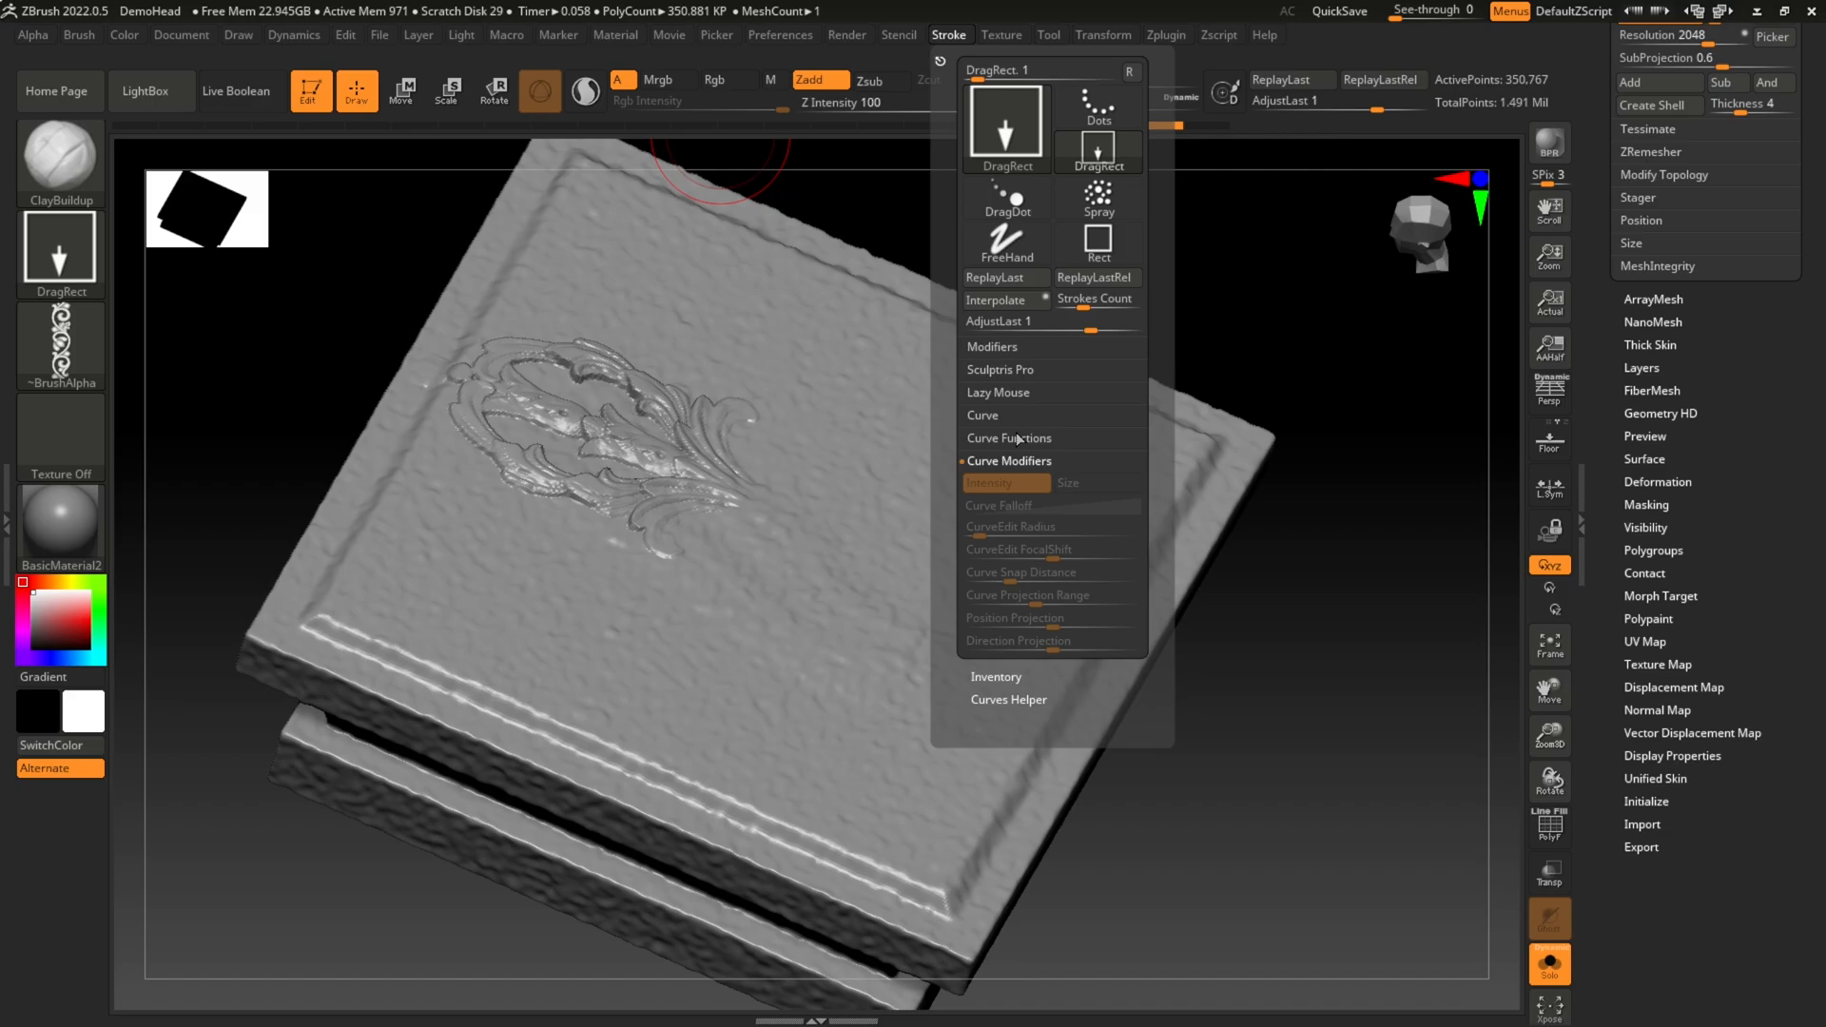
{"action": "left_click", "coordinate": [989, 416]}
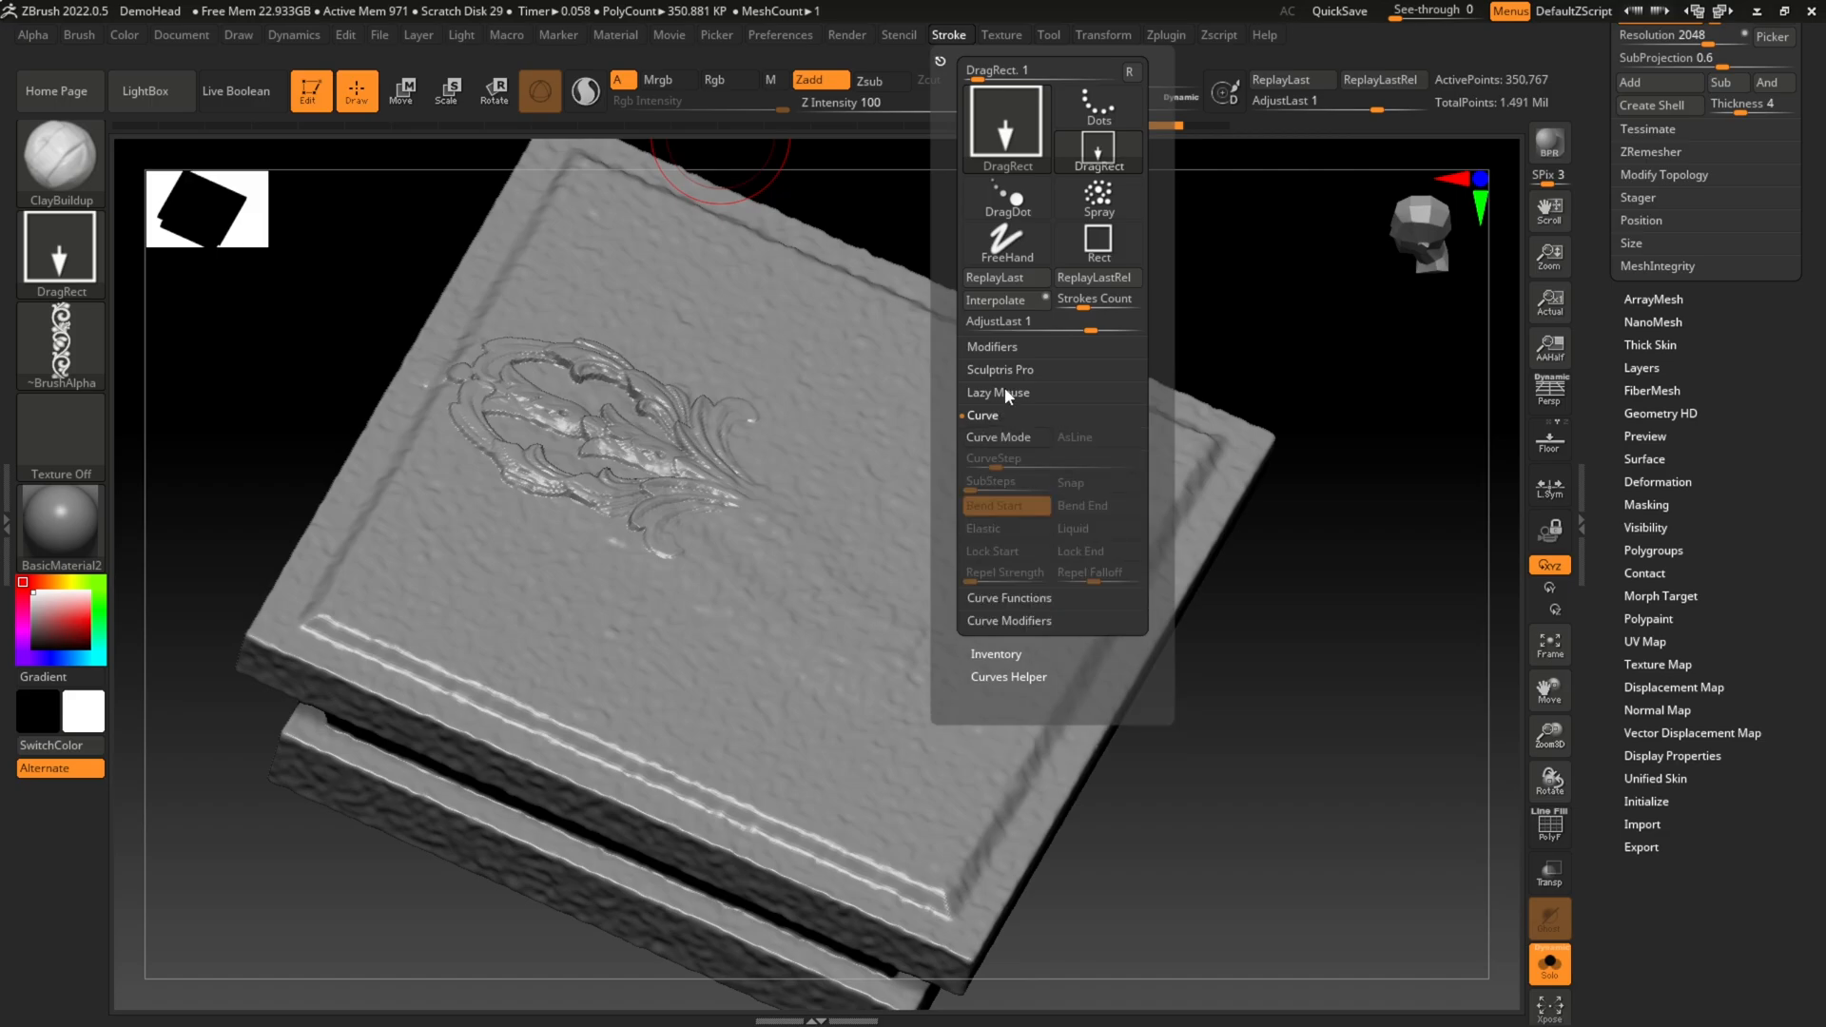
{"action": "left_click", "coordinate": [1005, 348]}
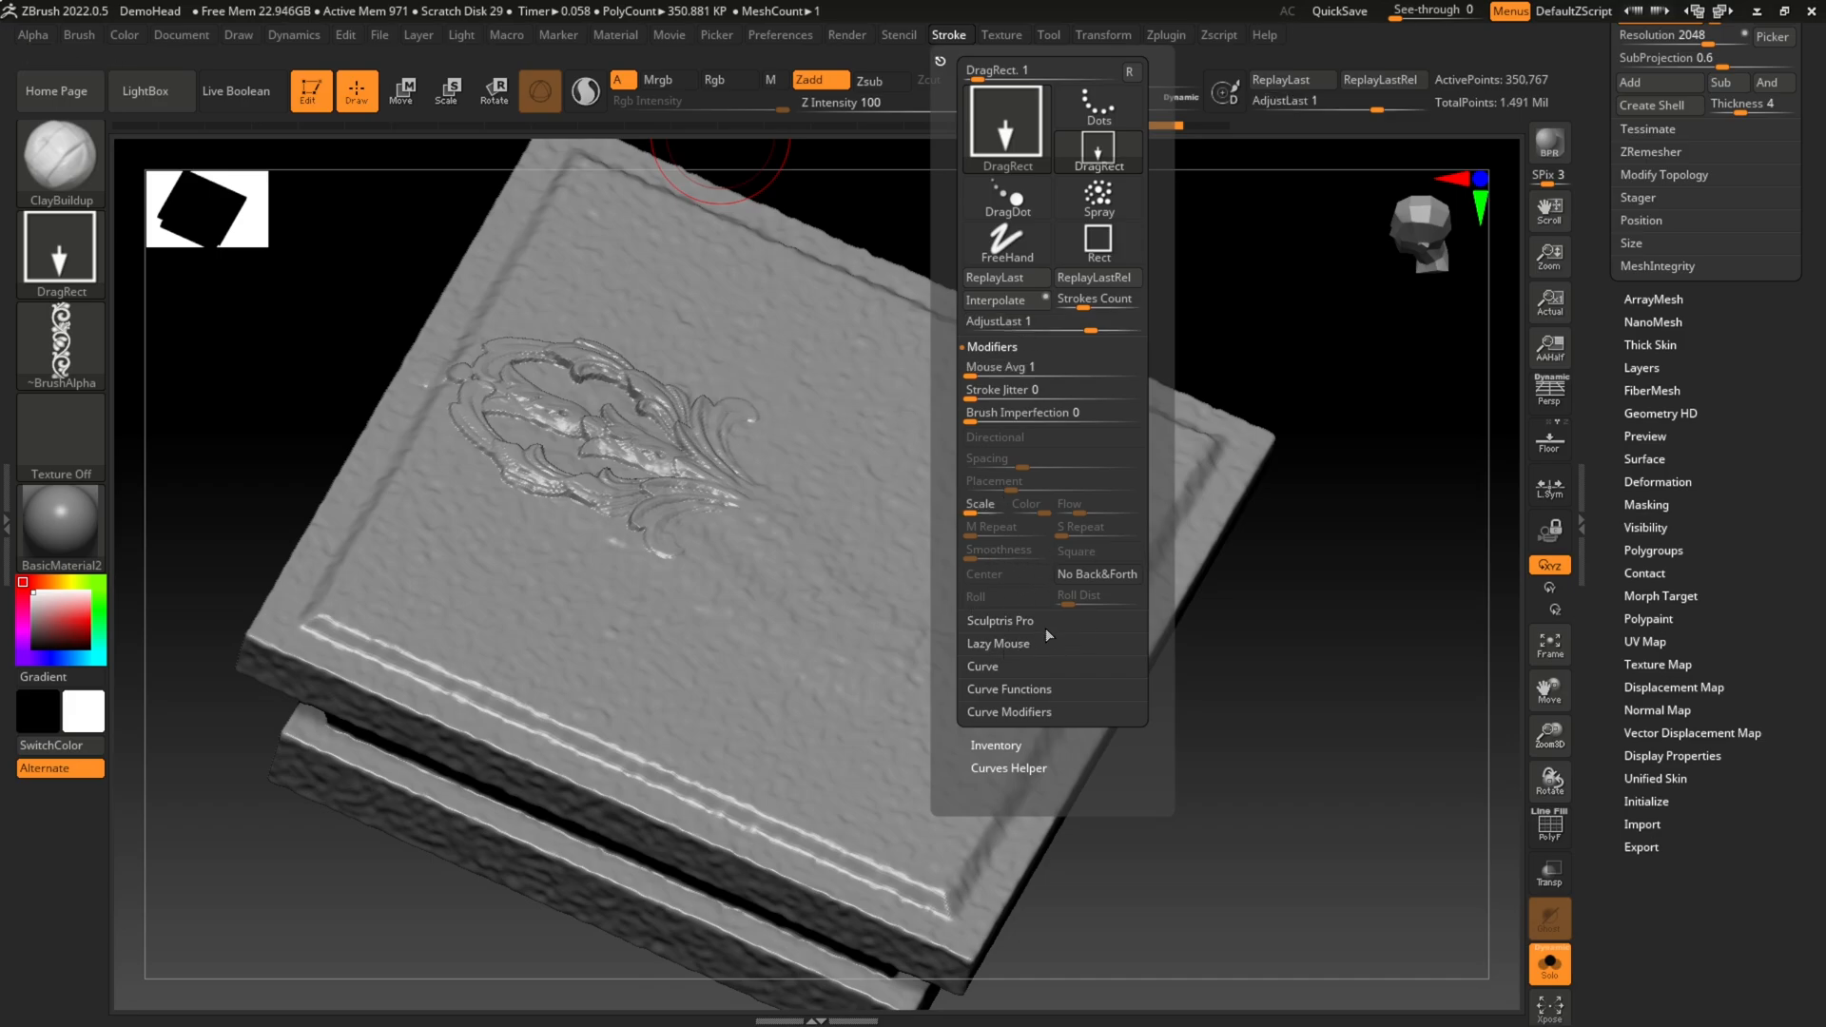
{"action": "left_click", "coordinate": [1011, 695]}
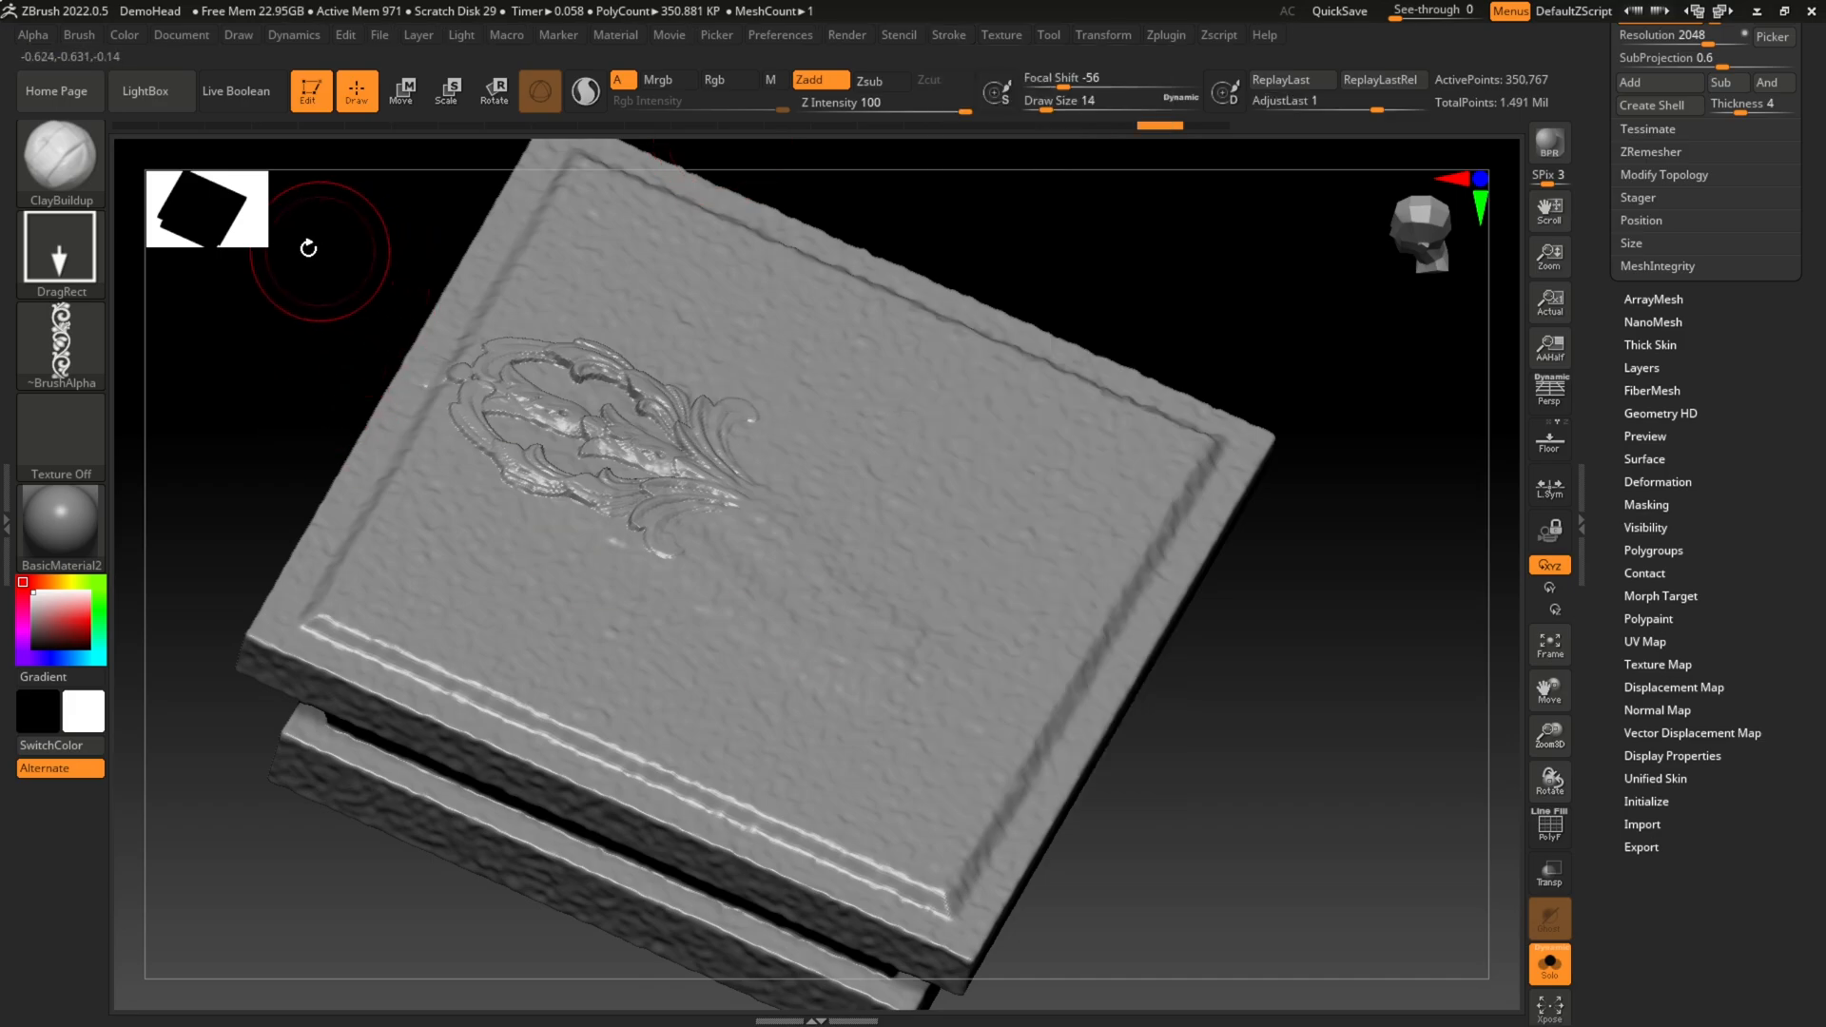